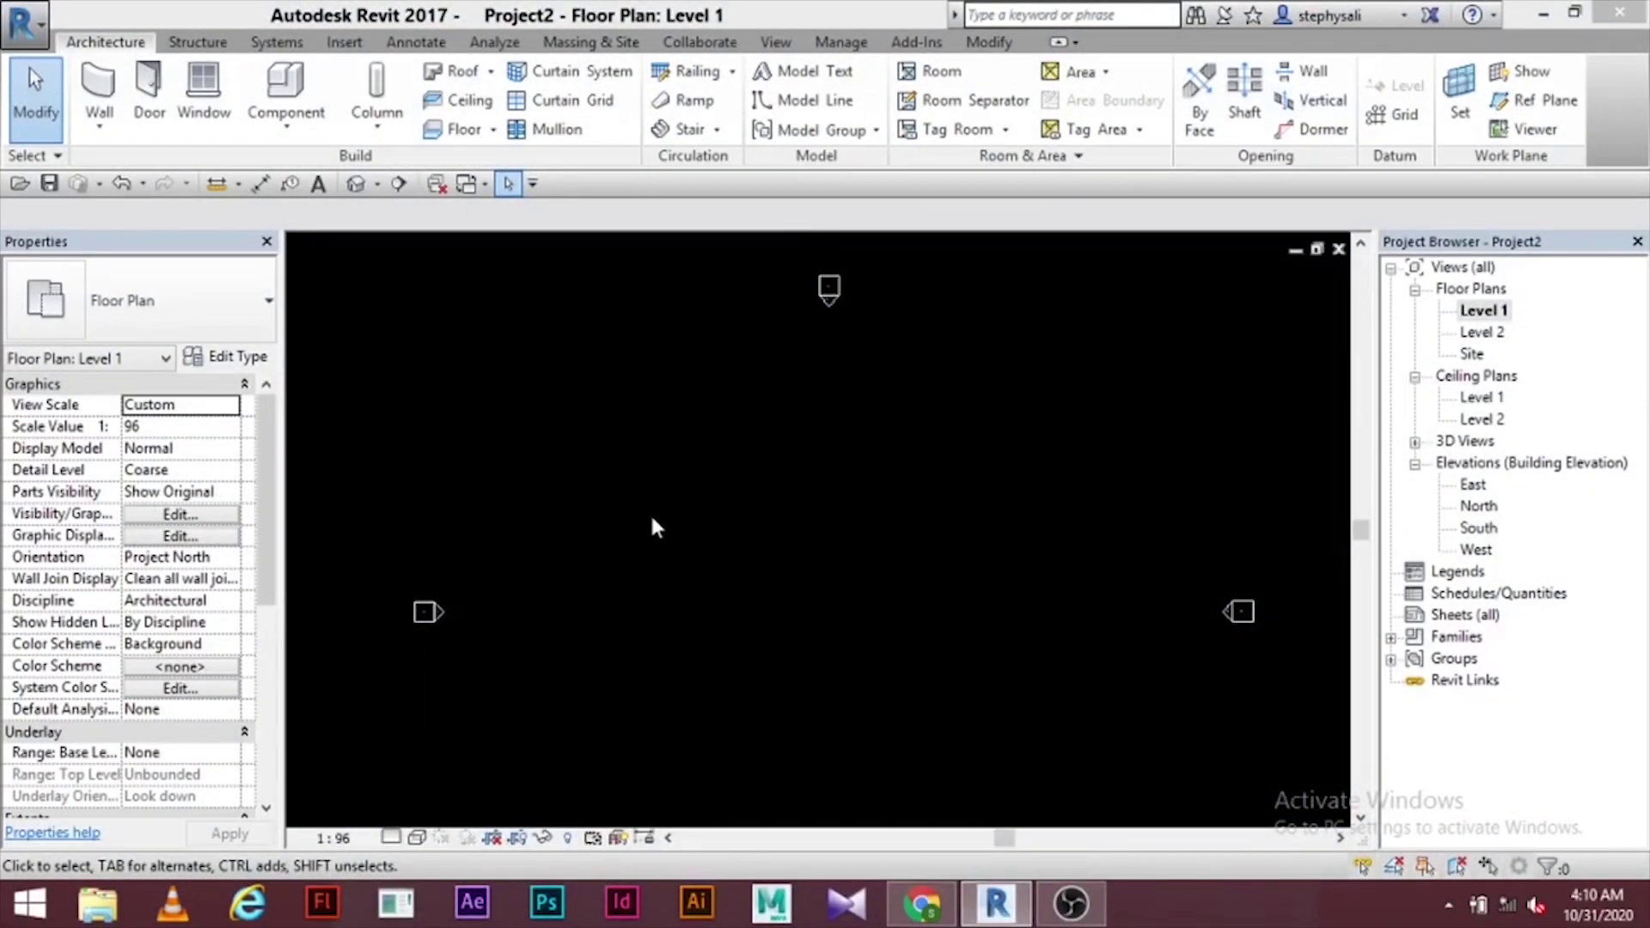
- Draw a 19000 x 14000 rectangle of OUTSIDE WALL walls on Level 1 with the Rectangle option
click(98, 90)
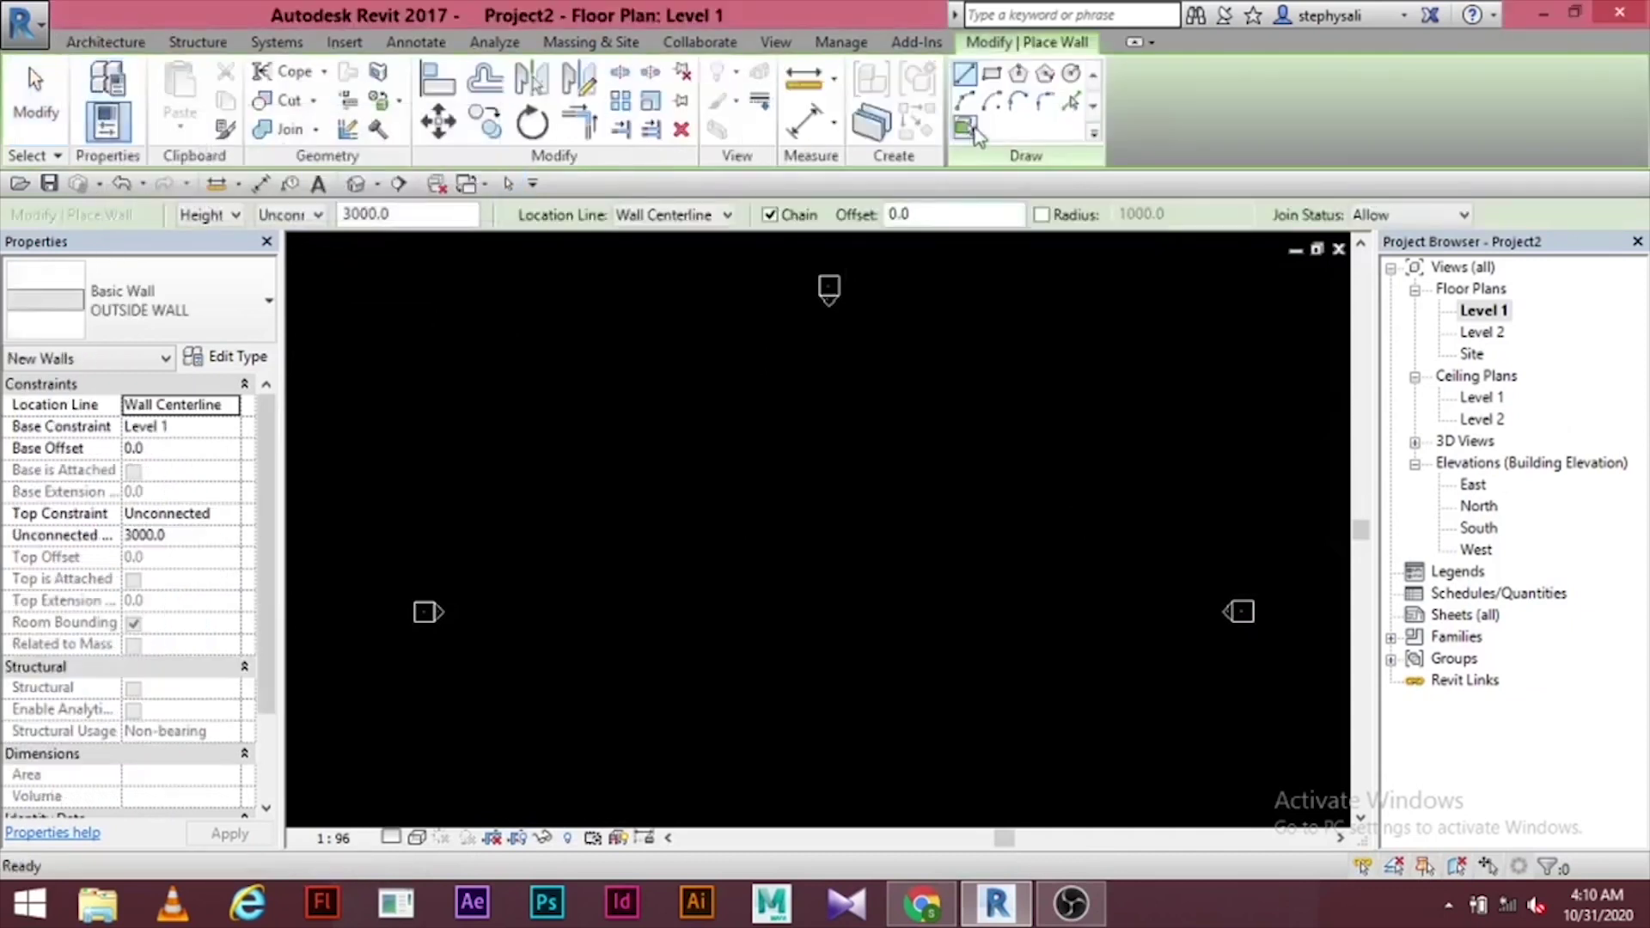
click(991, 72)
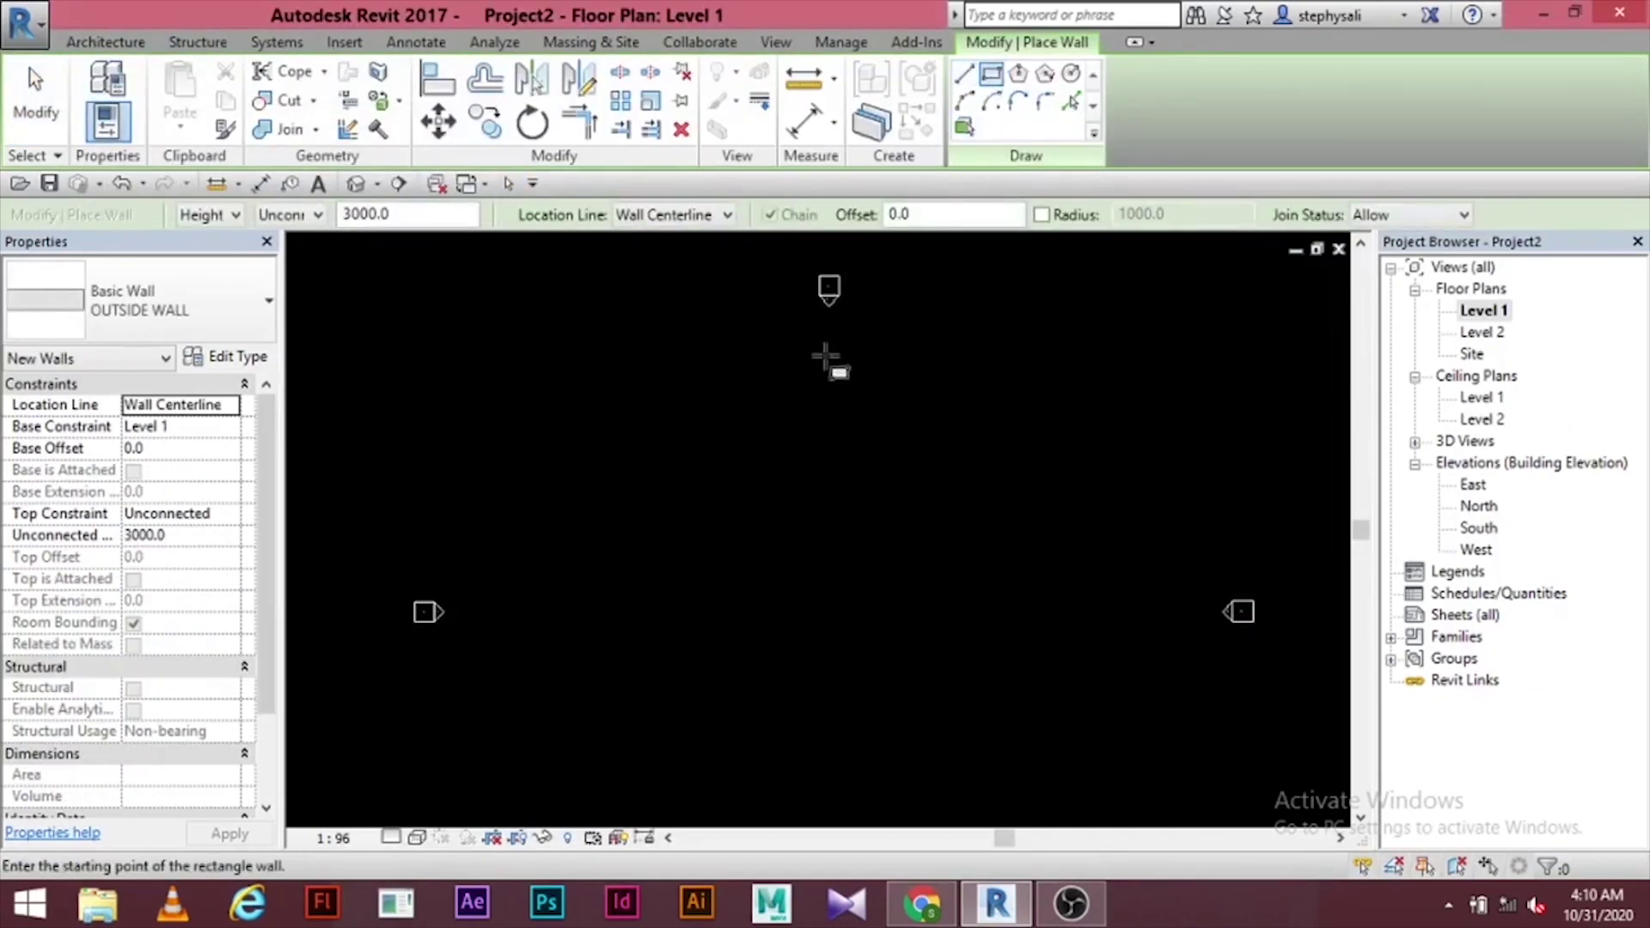
click(579, 430)
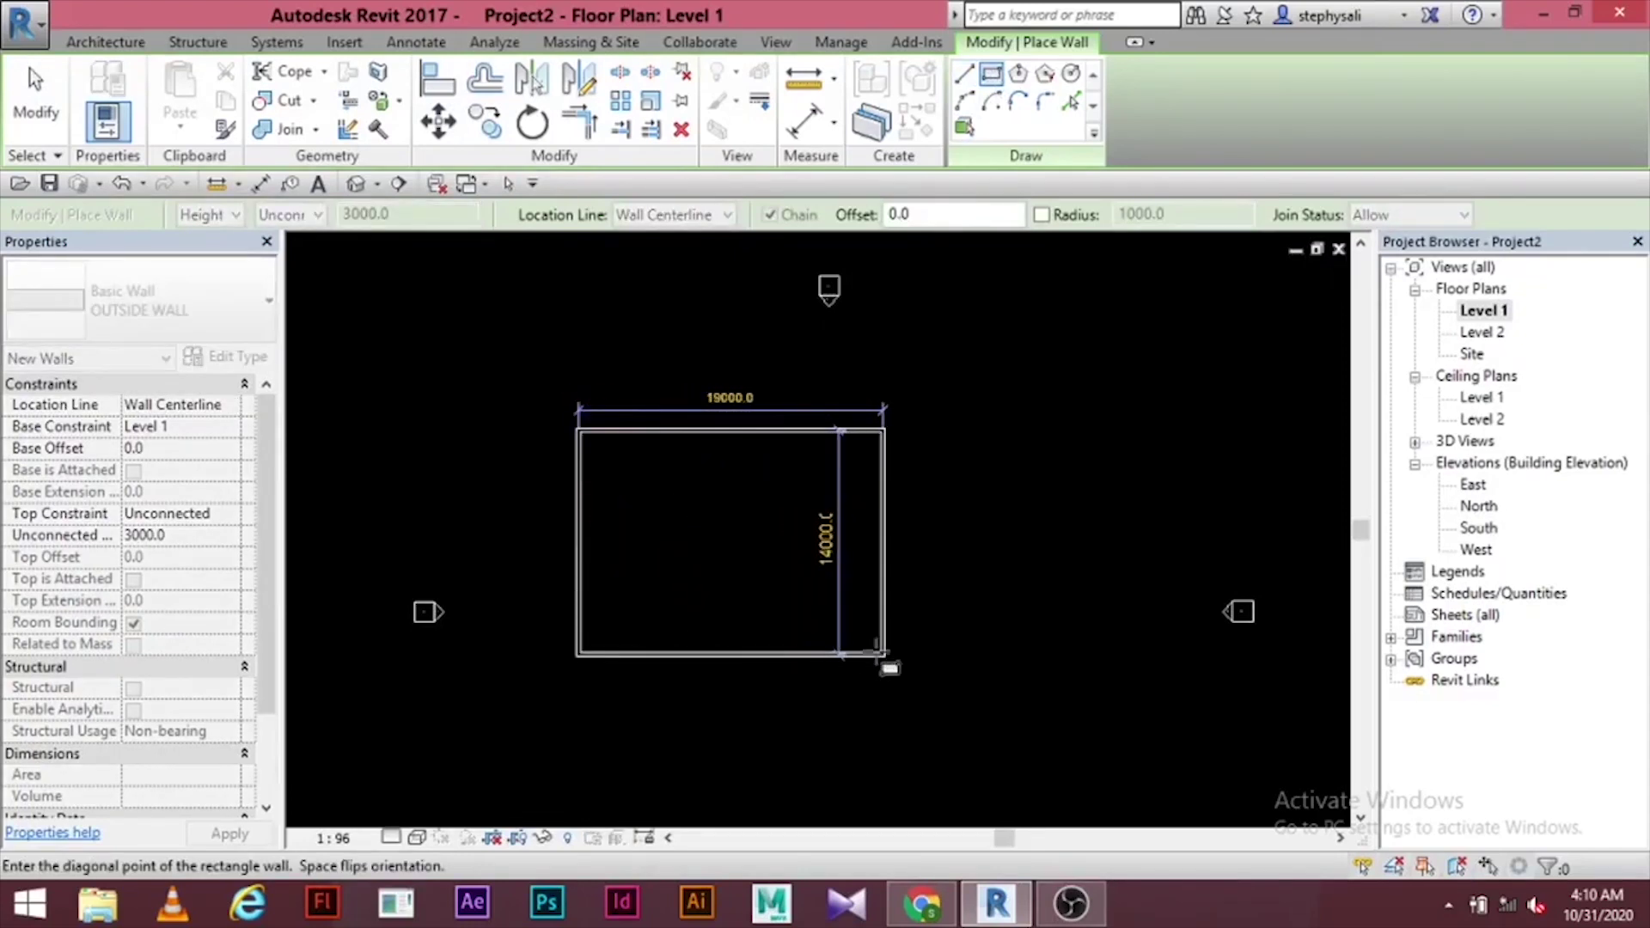
click(883, 654)
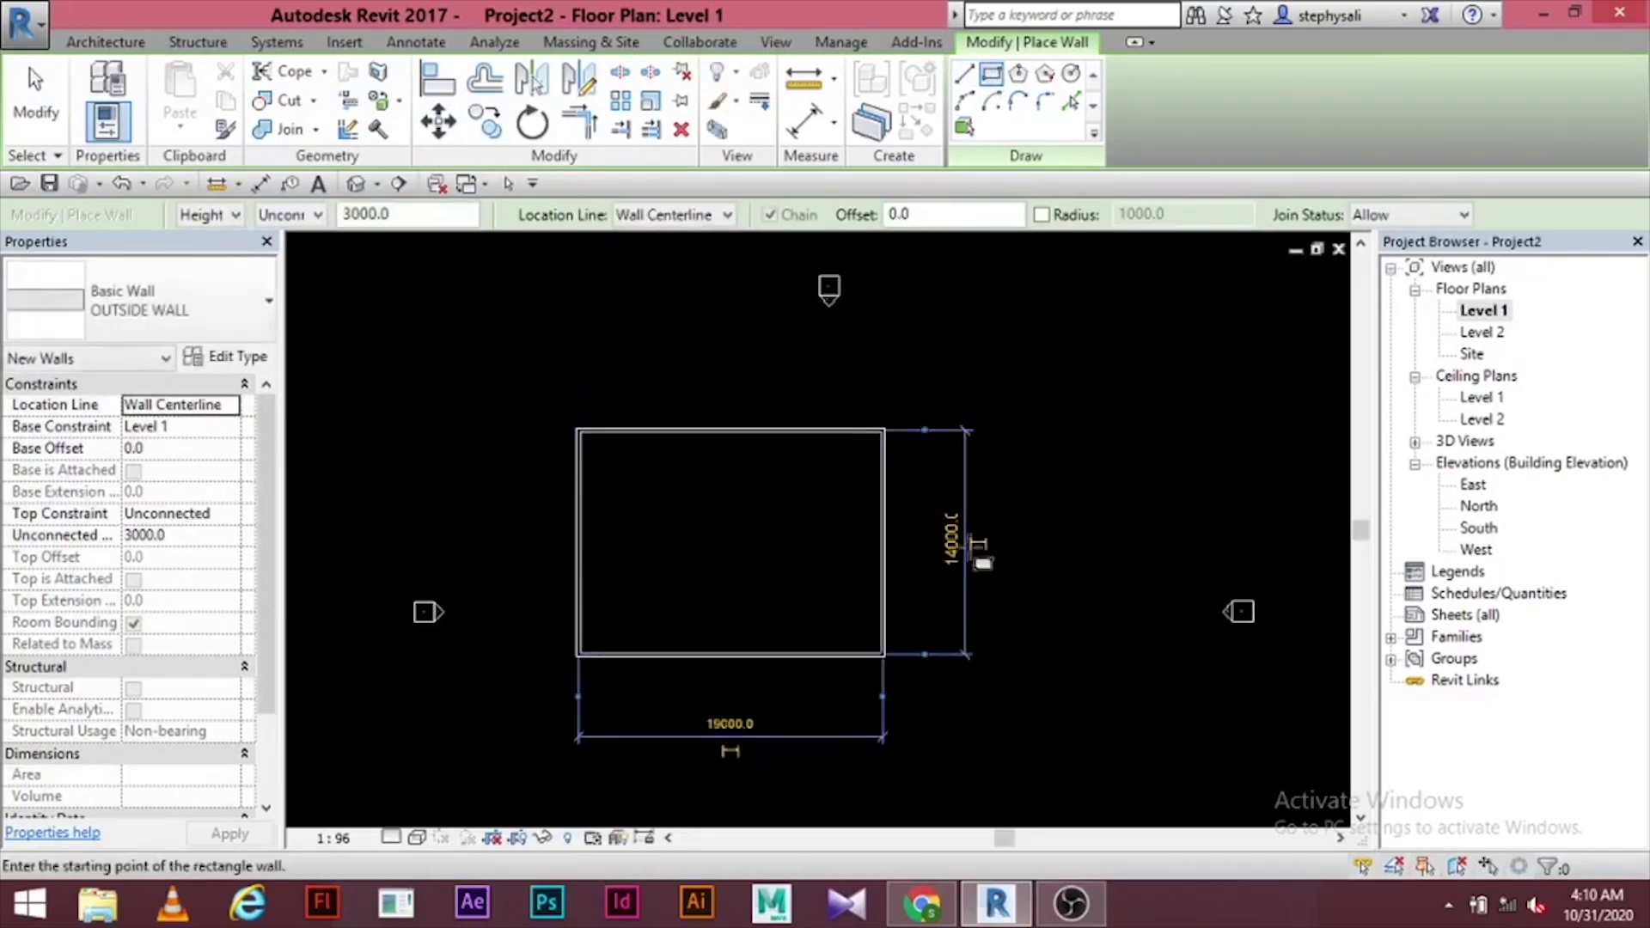
click(49, 130)
- Place a 19240 aligned dimension above the plan between the left and right walls
scroll(696, 501, up, 3)
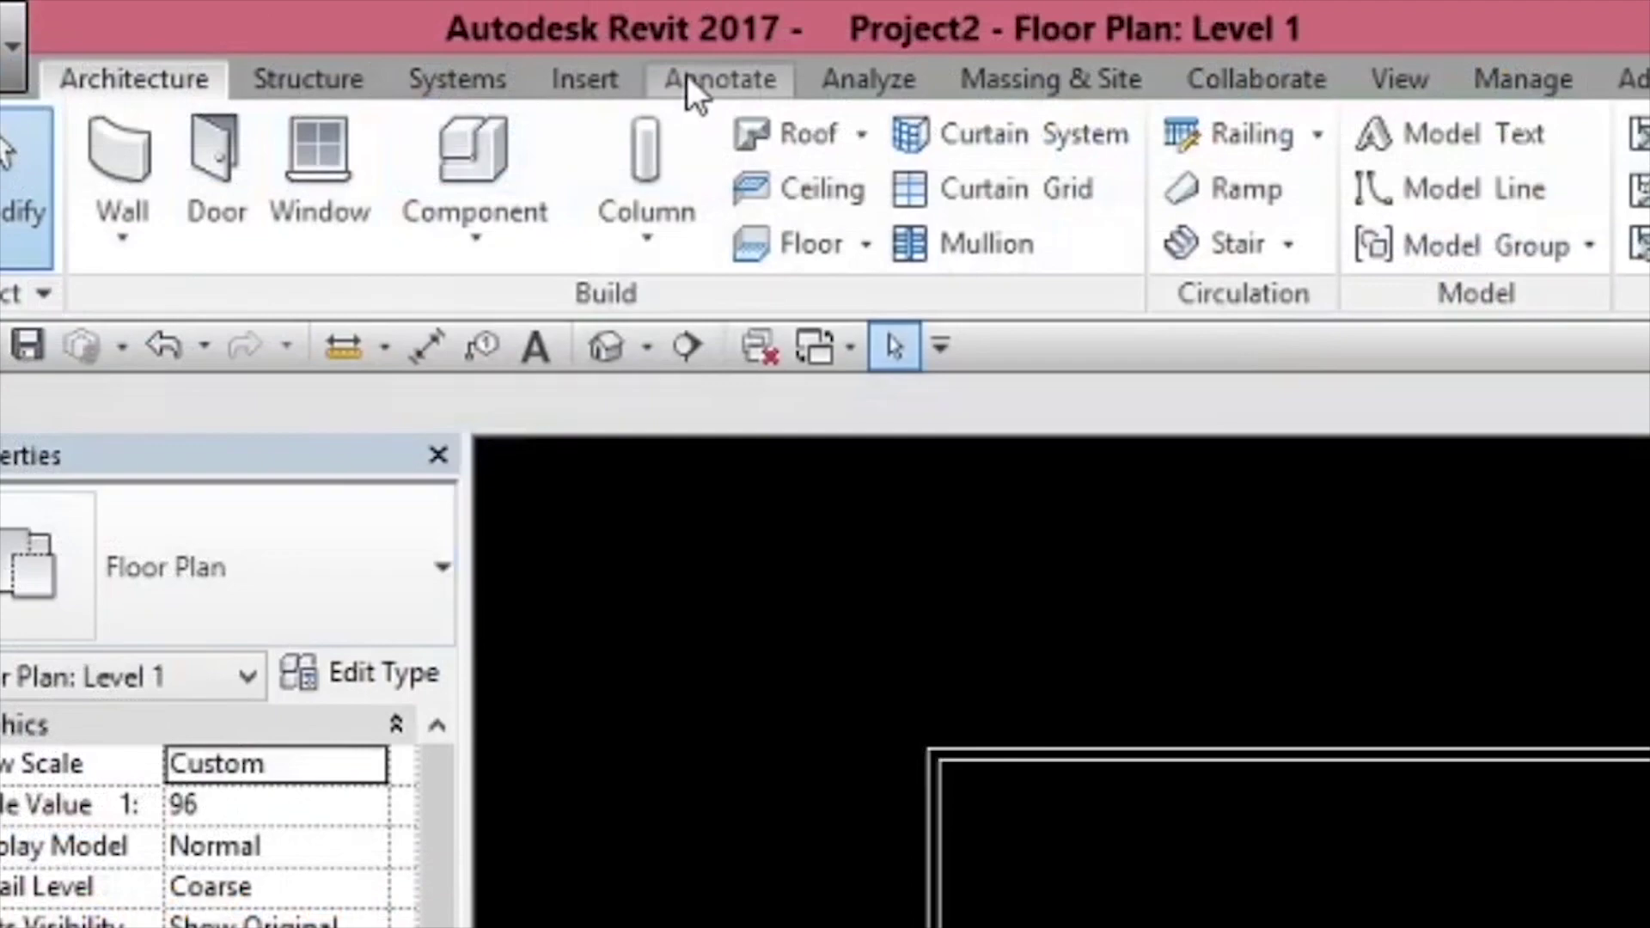
click(692, 79)
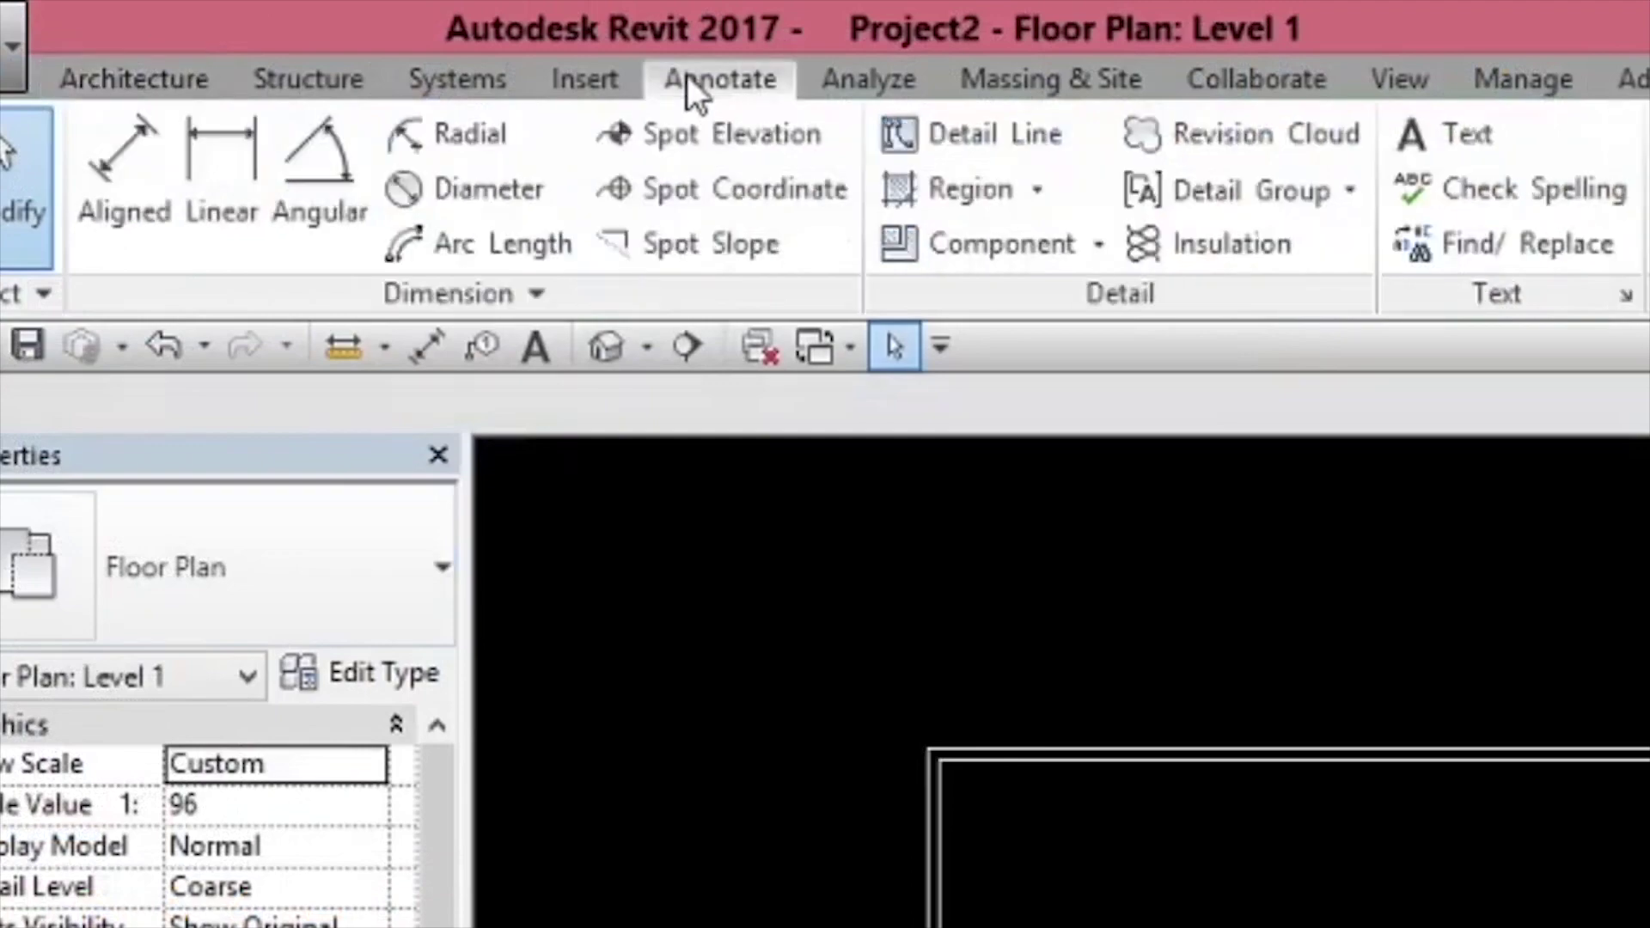
click(127, 198)
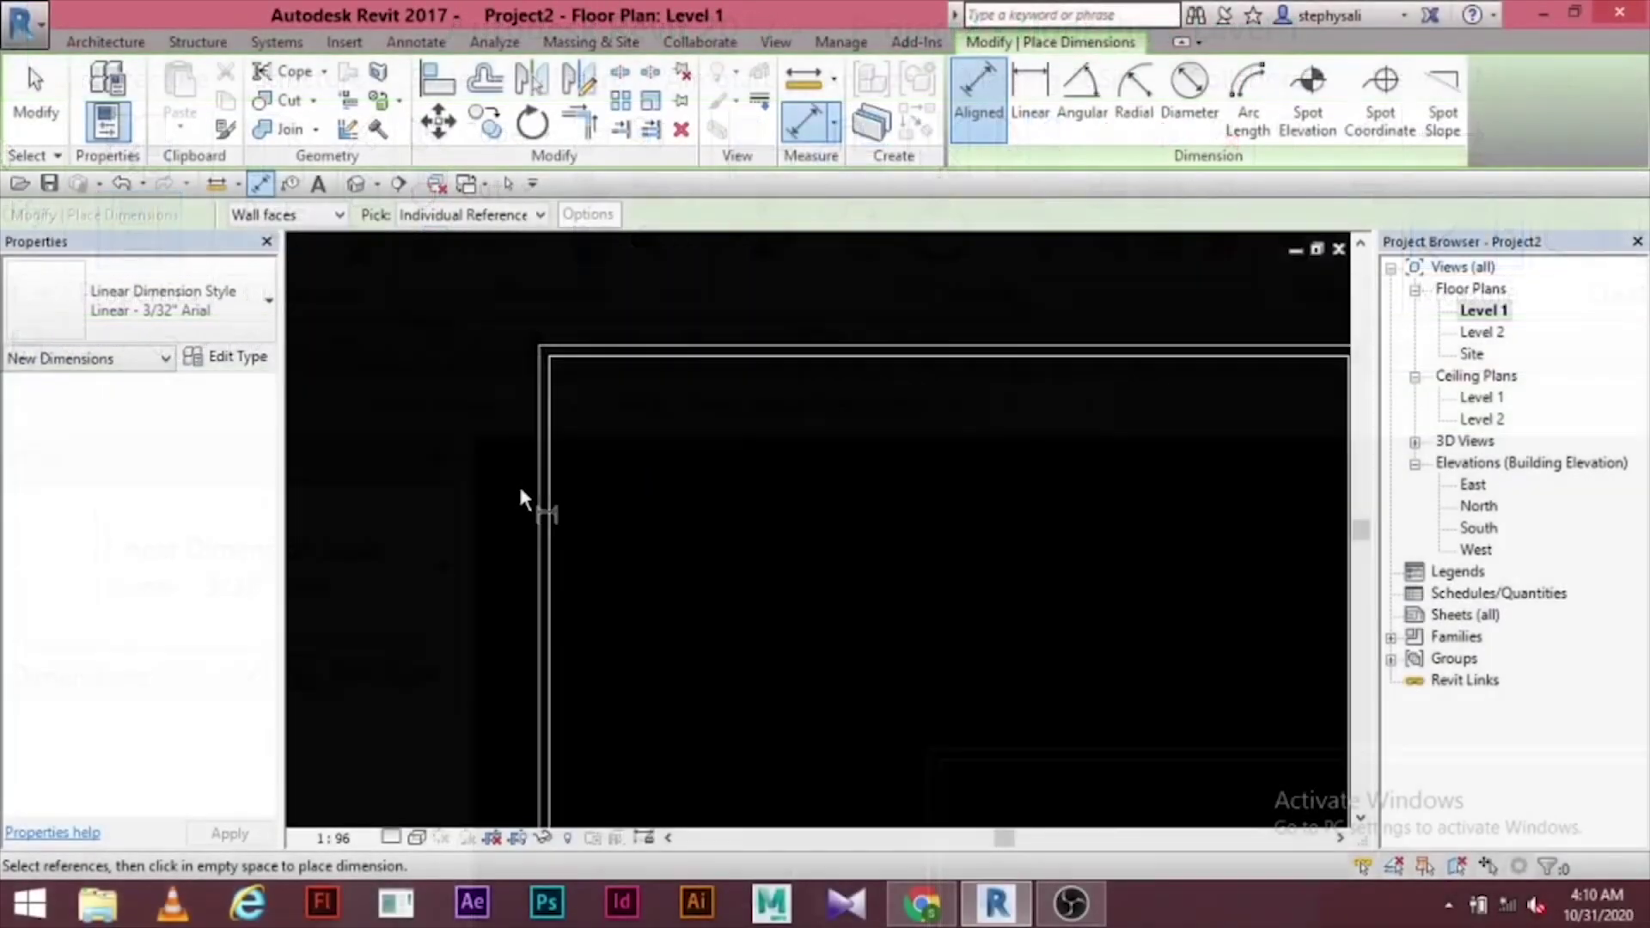
click(534, 505)
scroll(860, 516, down, 3)
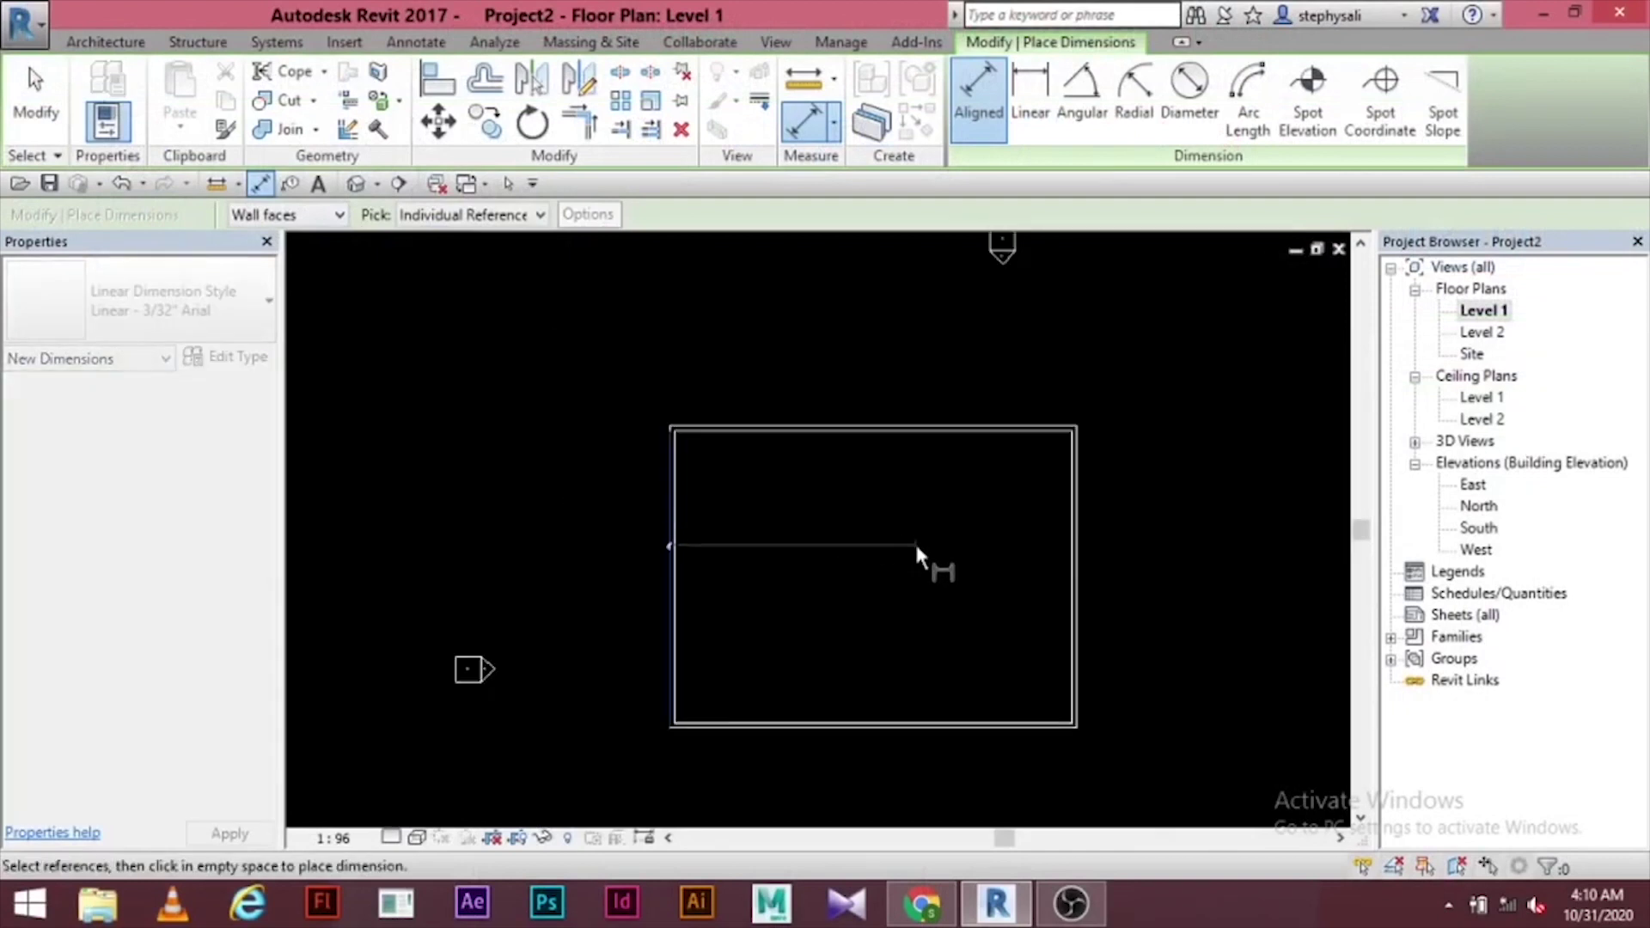
scroll(963, 498, up, 4)
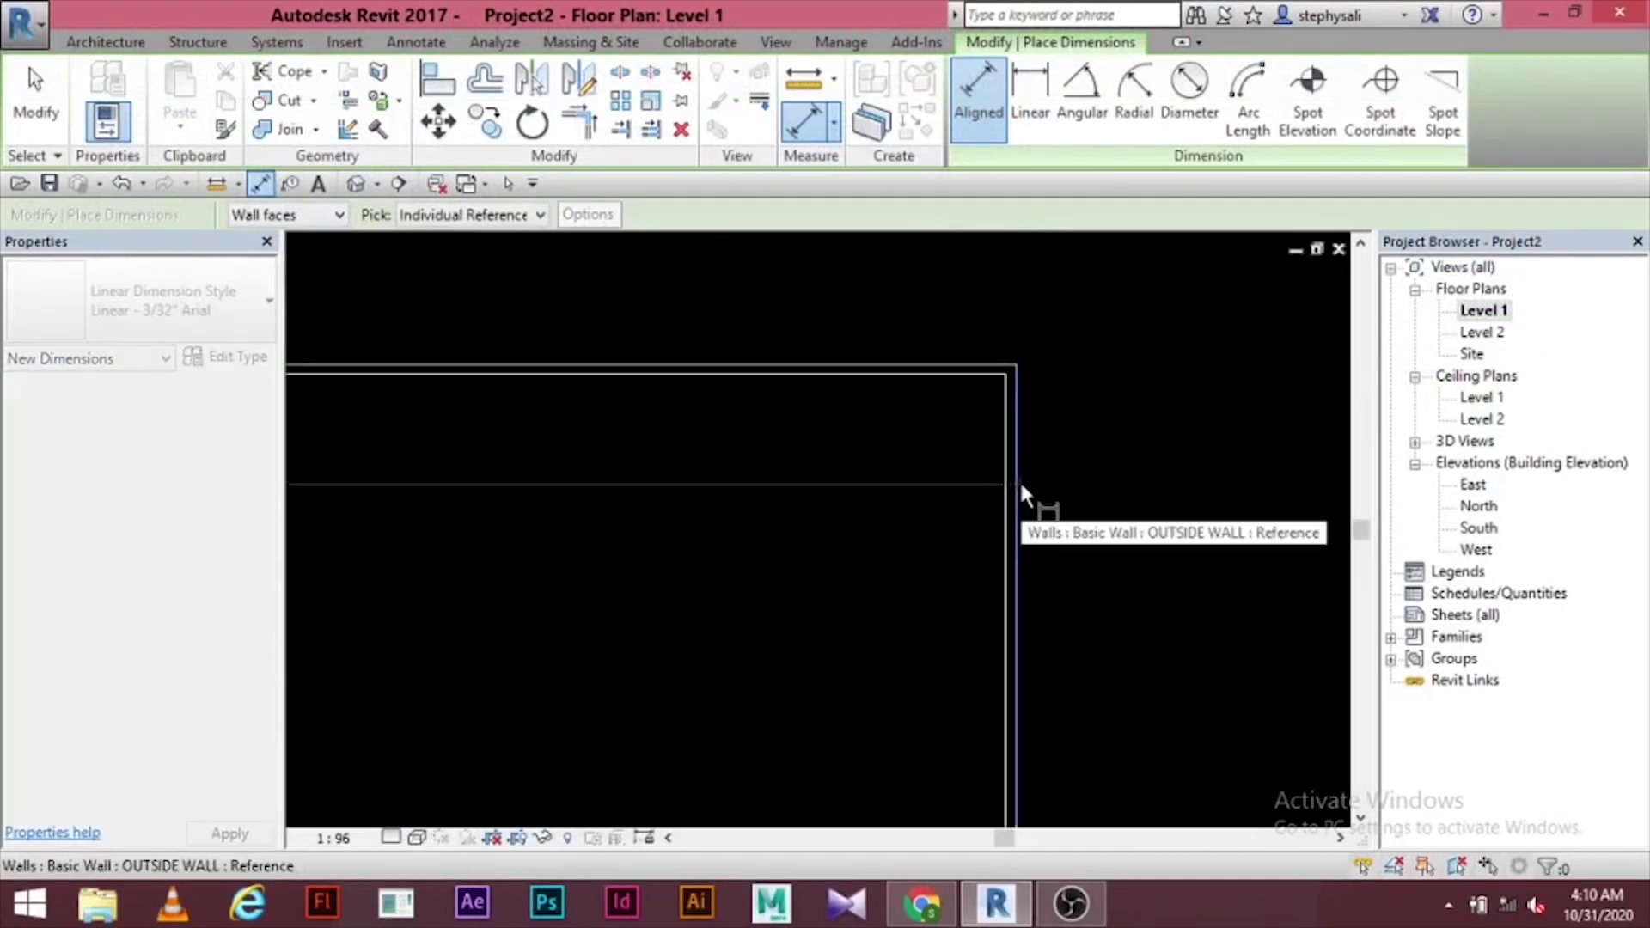
click(1020, 480)
scroll(917, 377, down, 2)
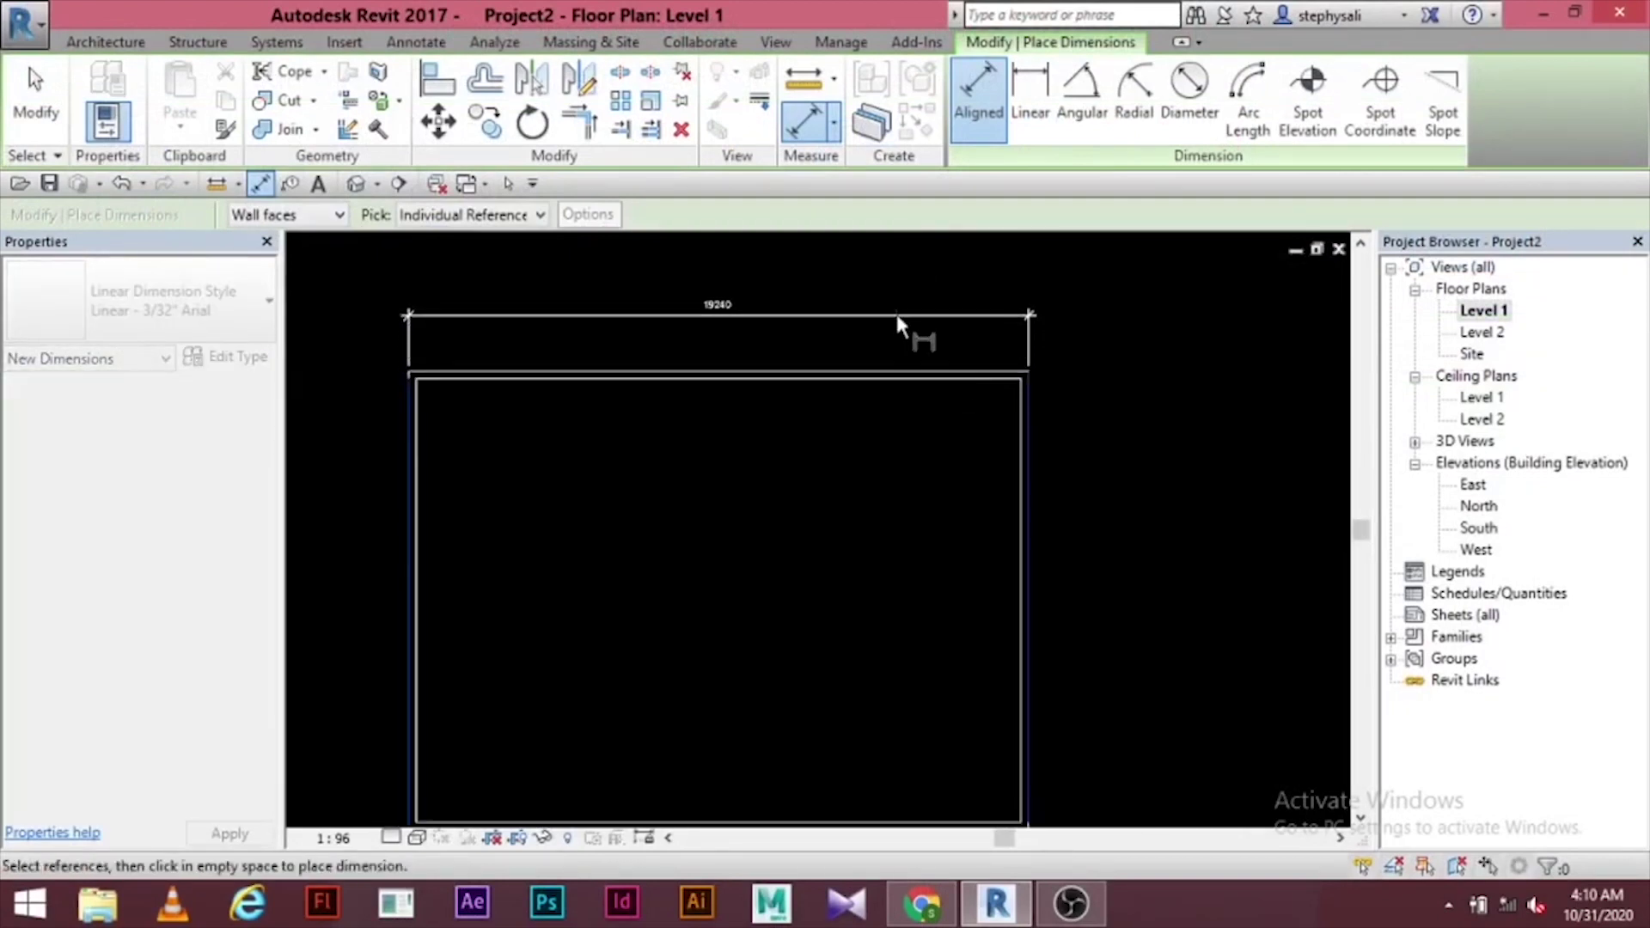
click(895, 309)
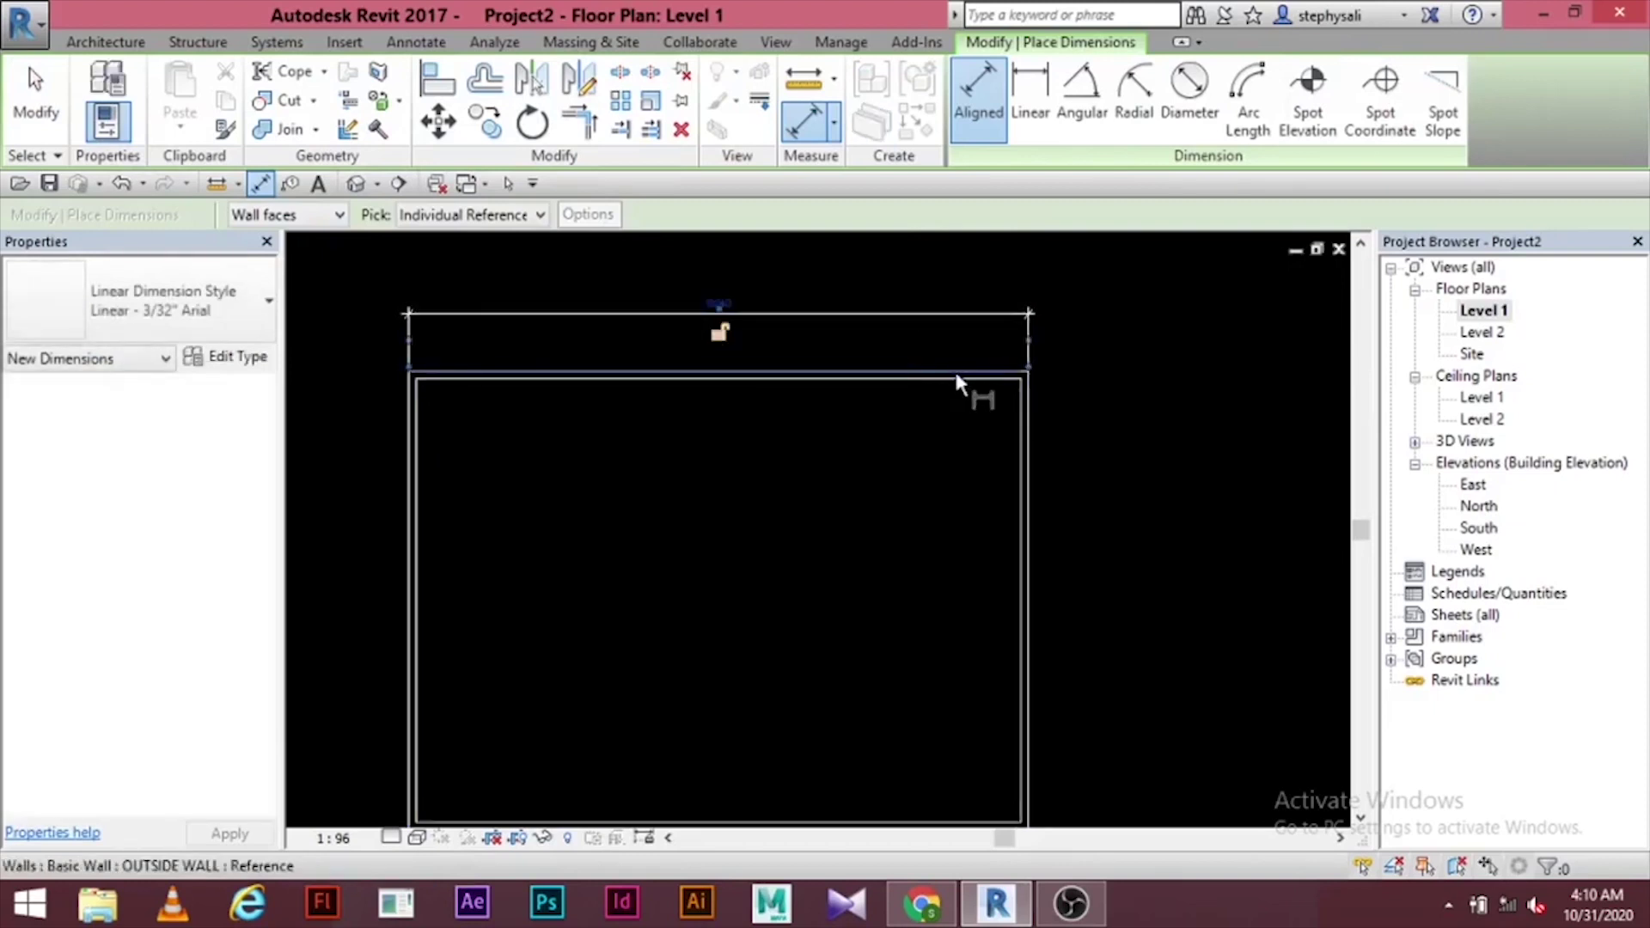
- Place a 14240 aligned dimension along the right side between the top and bottom walls
scroll(954, 368, down, 2)
middle_drag(938, 532, 960, 490)
scroll(940, 617, up, 3)
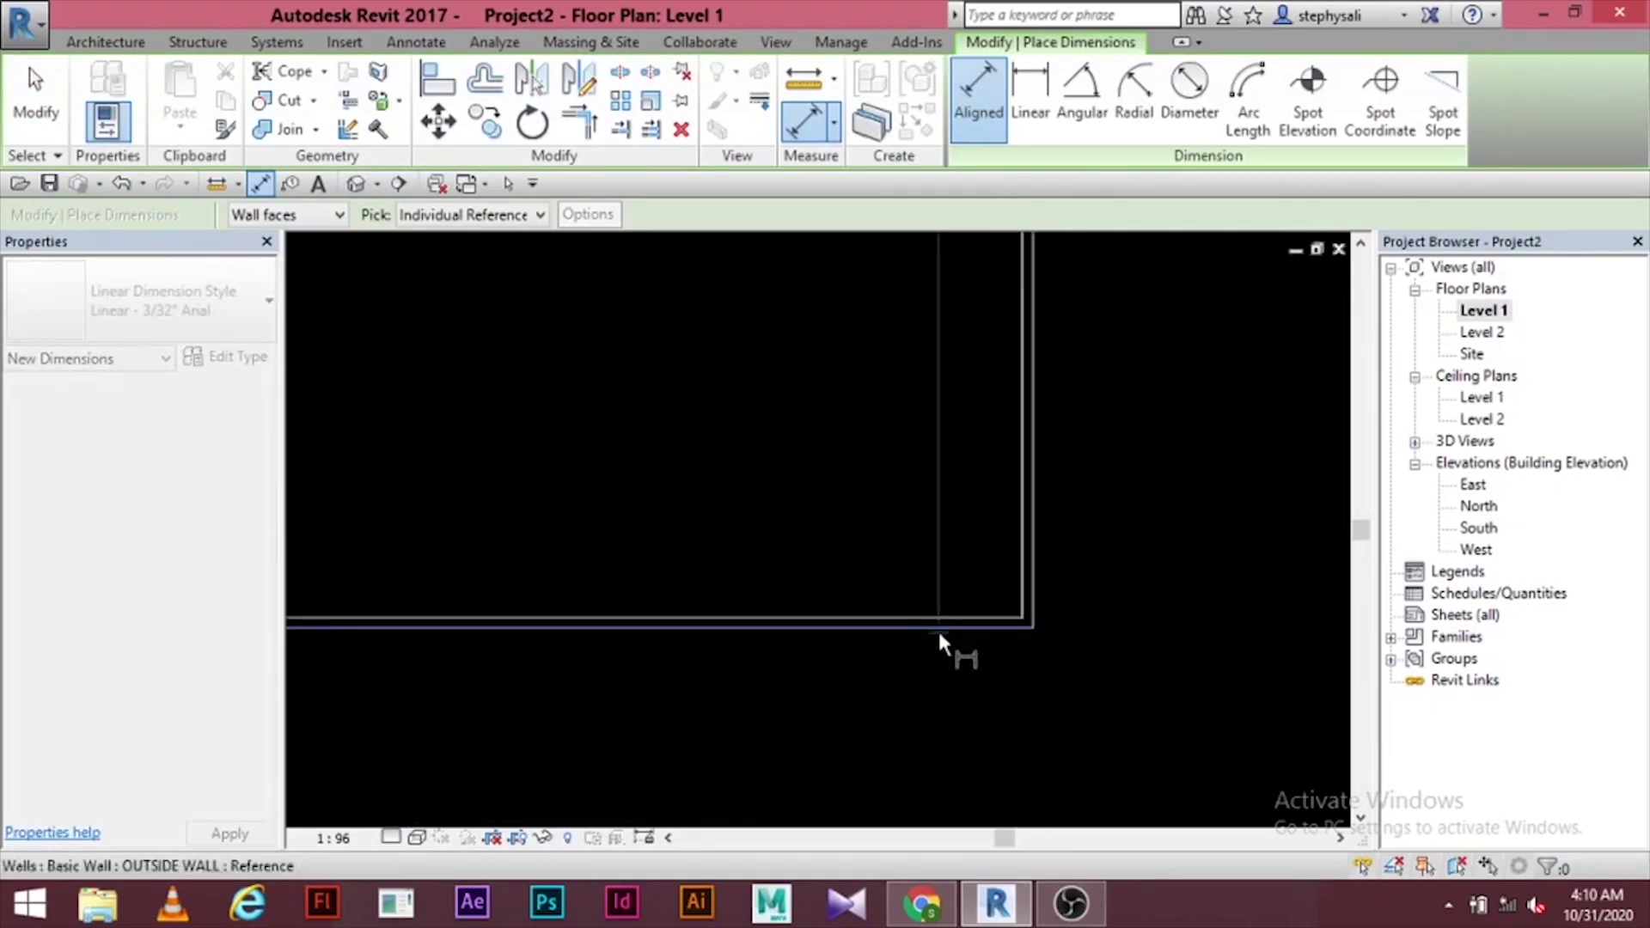
click(937, 628)
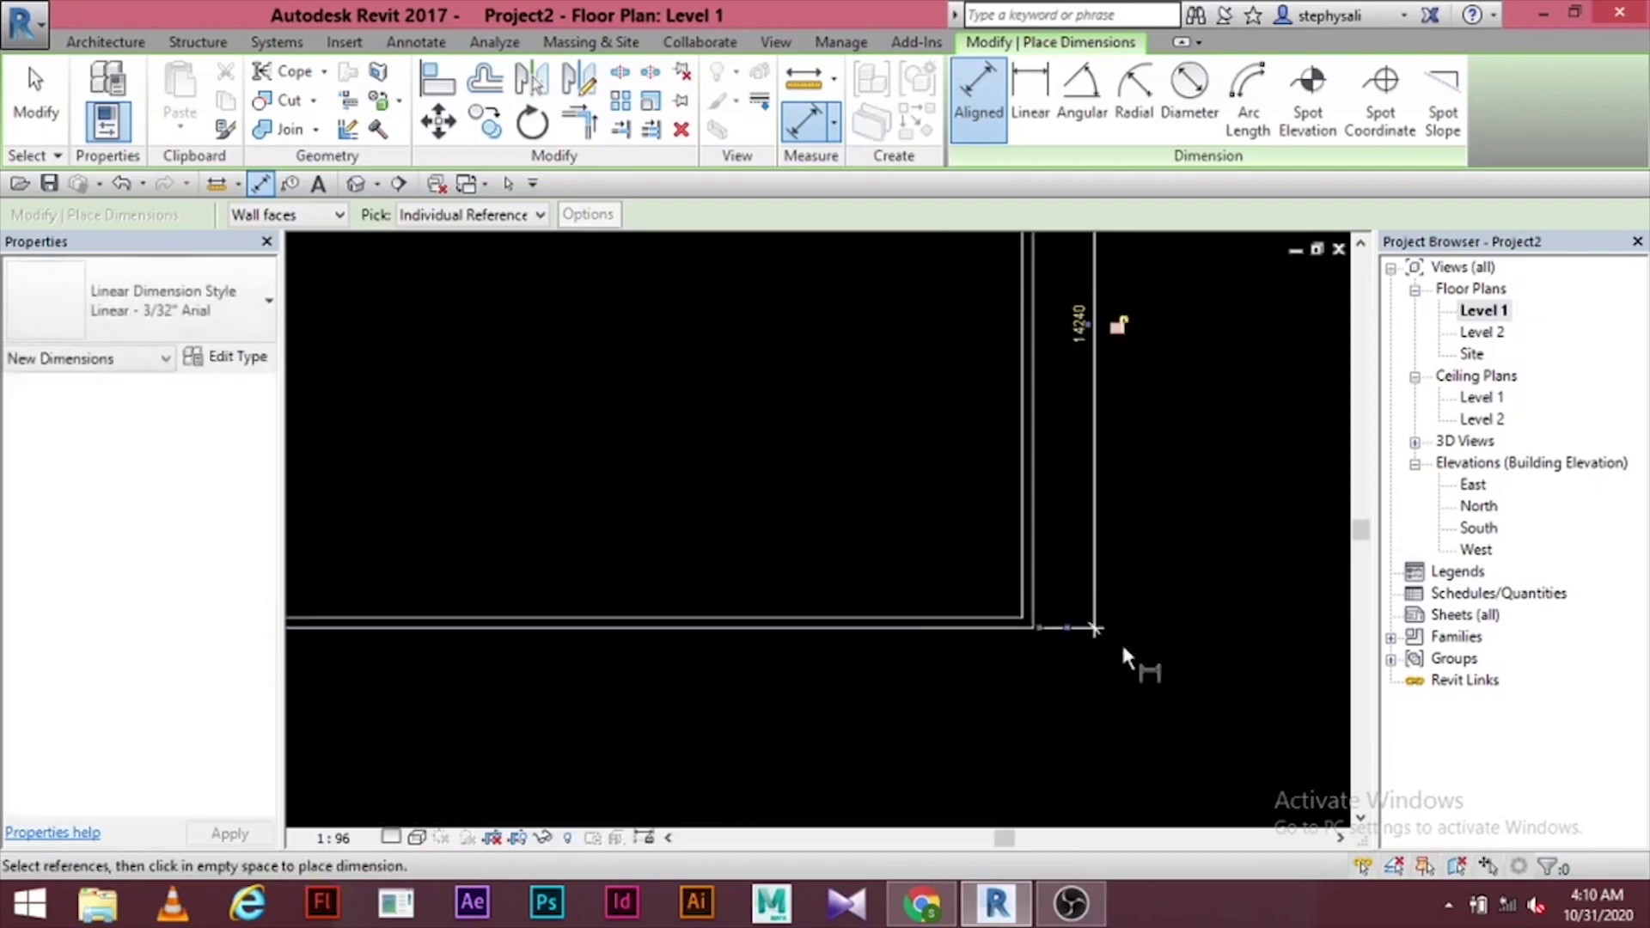
click(1096, 640)
key(Escape)
key(Escape)
scroll(471, 317, down, 2)
middle_drag(471, 316, 708, 508)
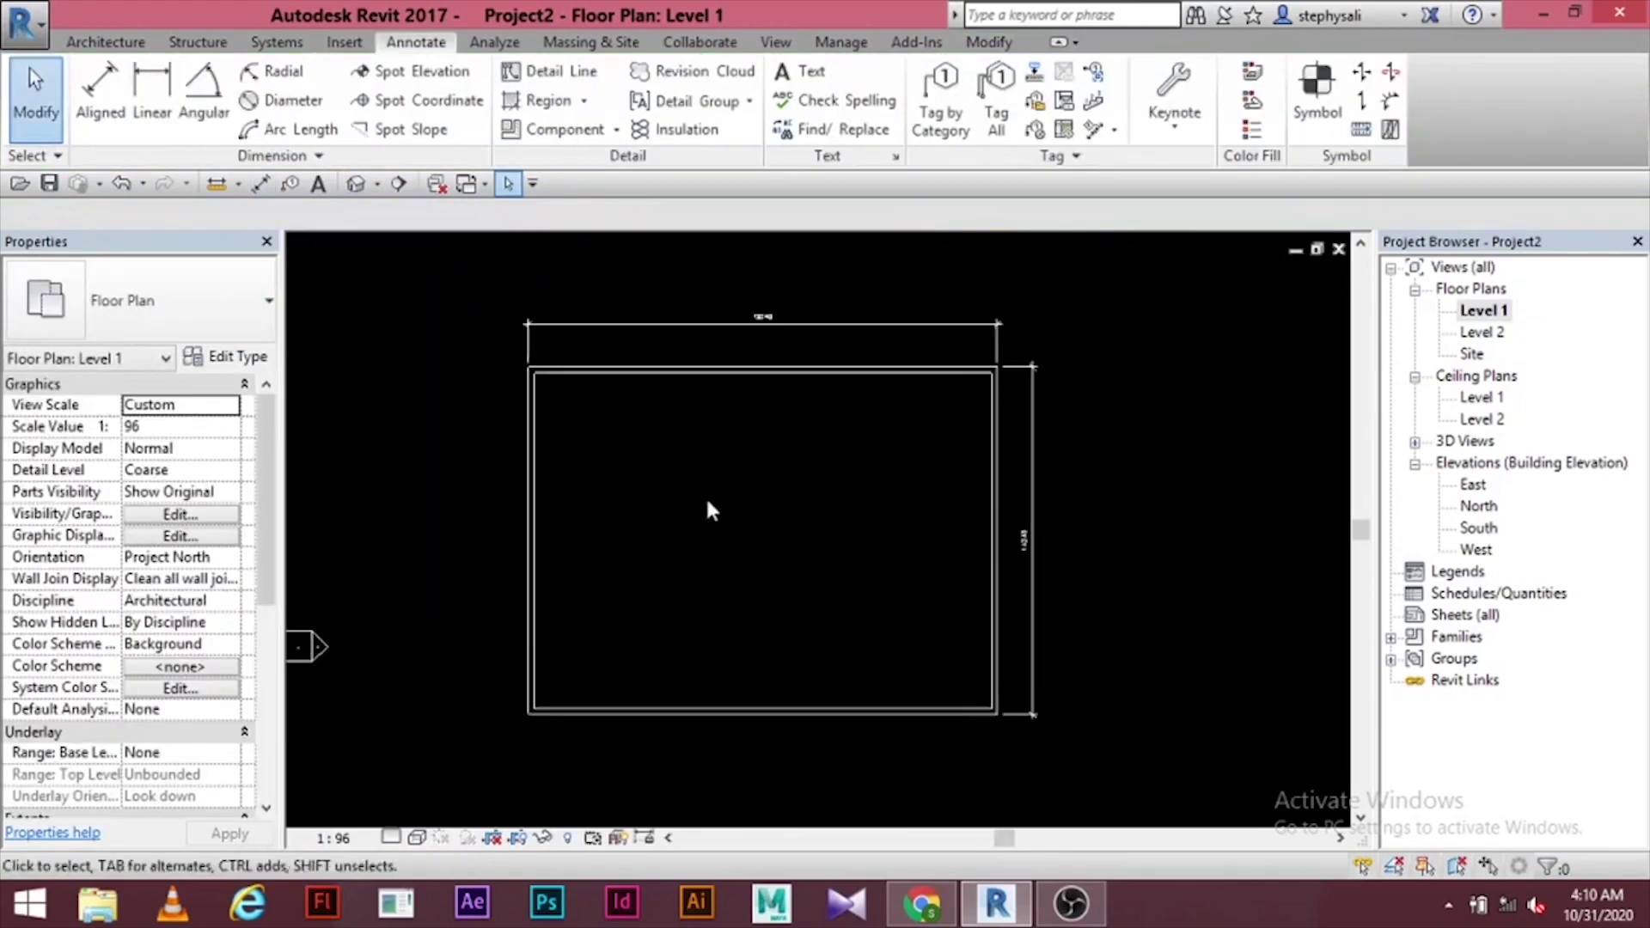
- Change the rectangle's width to 12000 through the right wall's temporary dimension
click(993, 492)
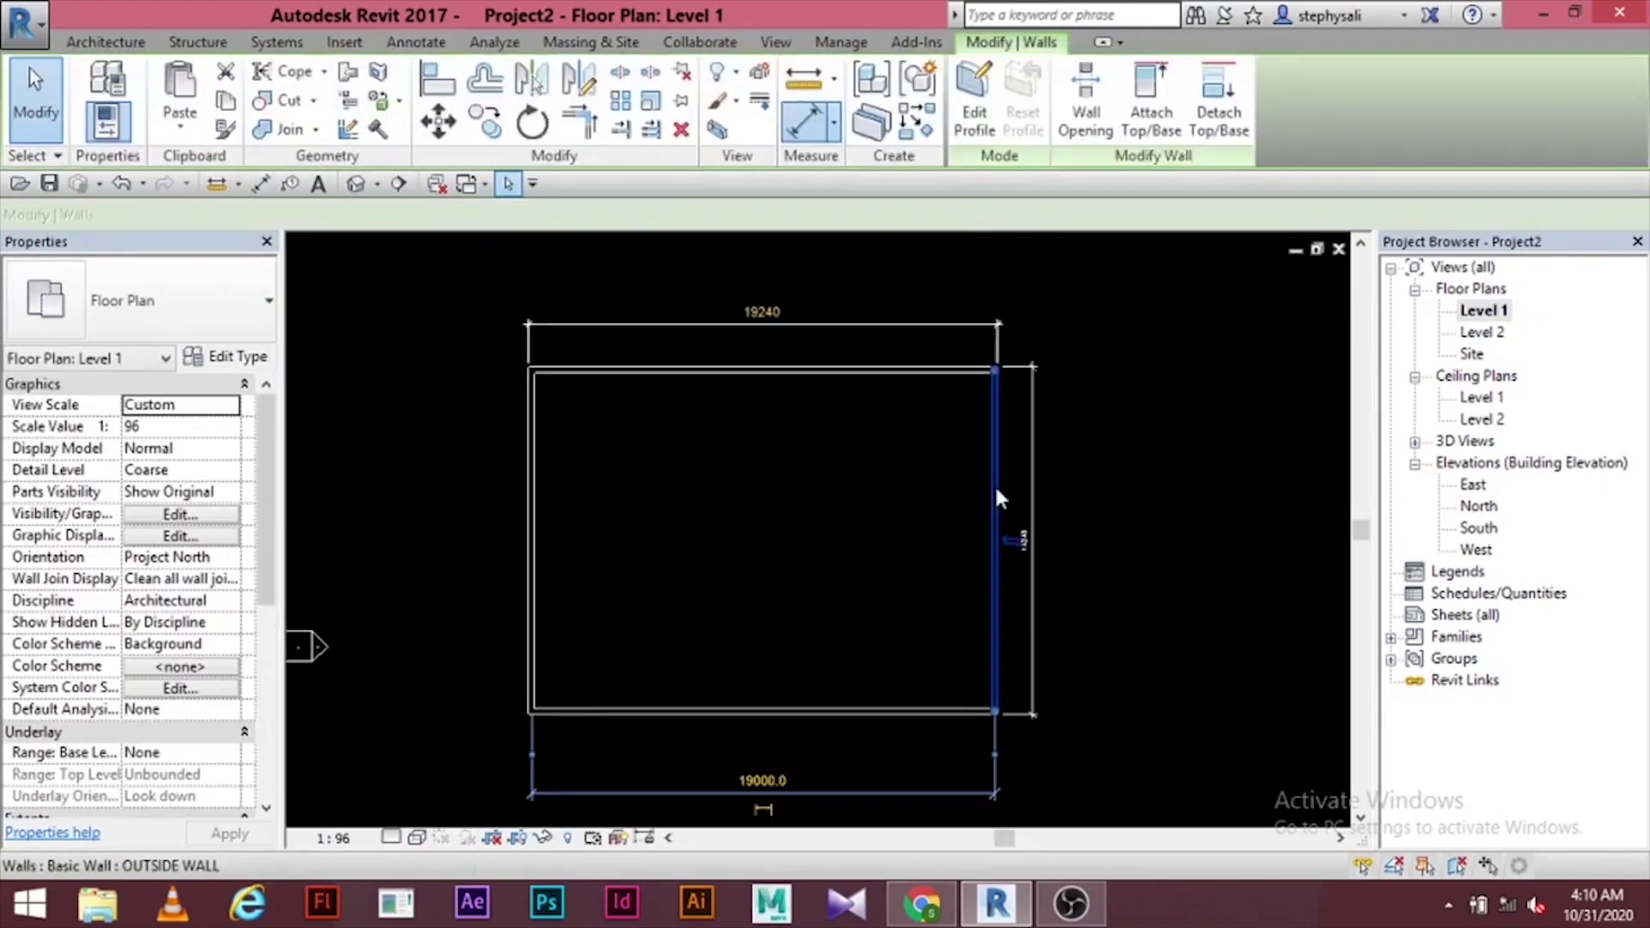
click(764, 312)
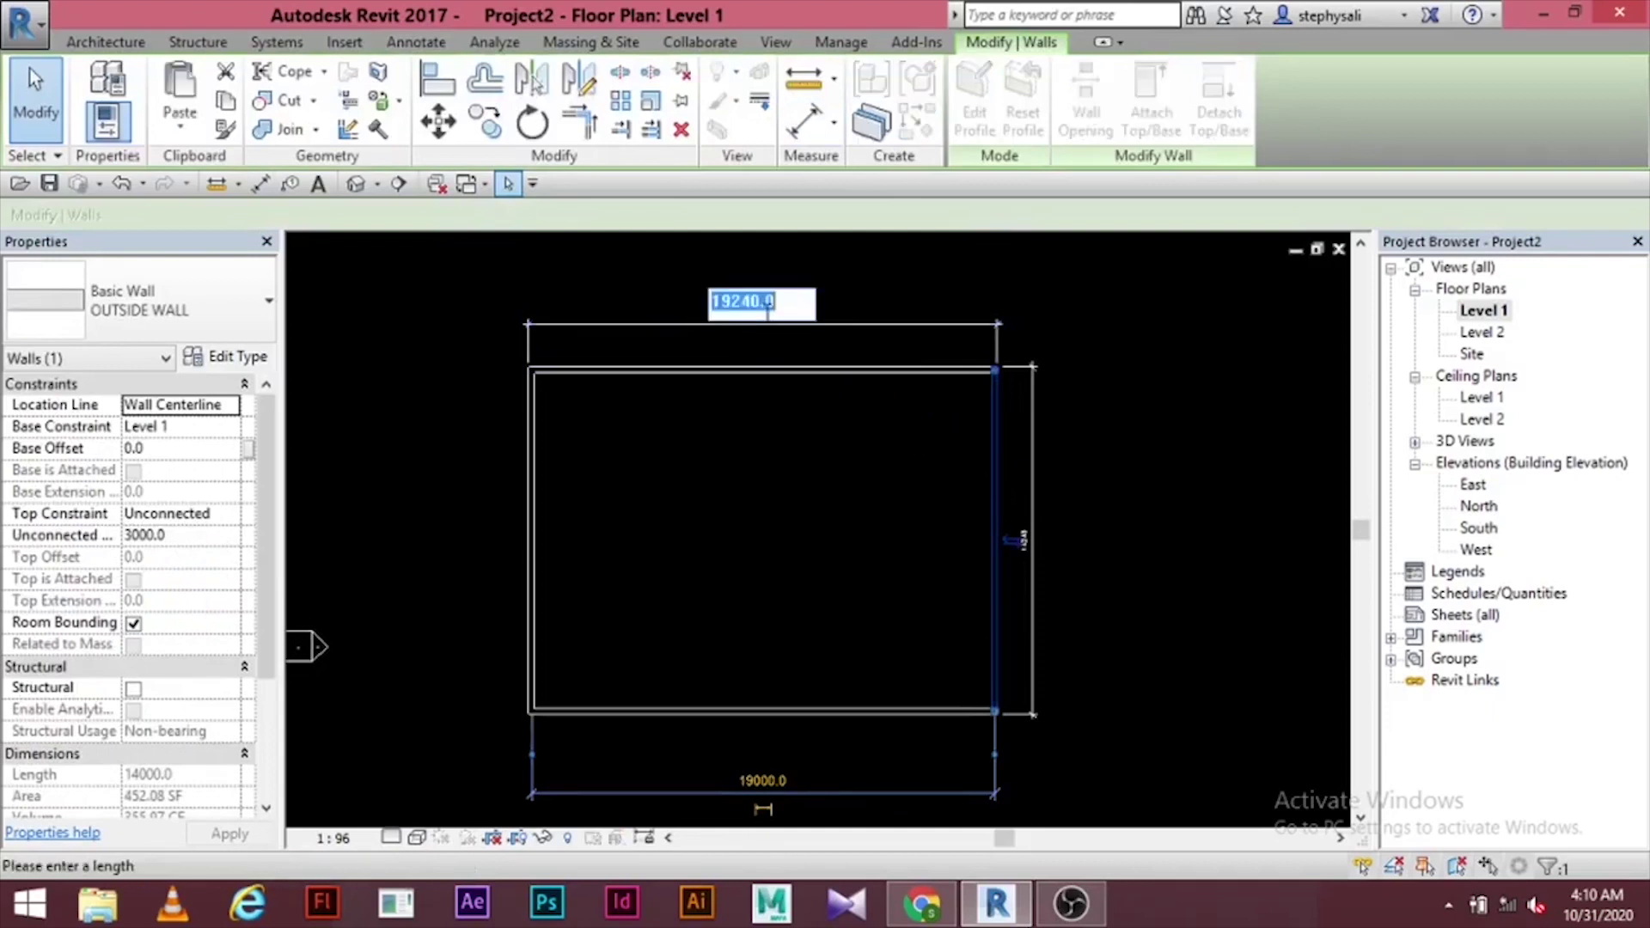
text(1)
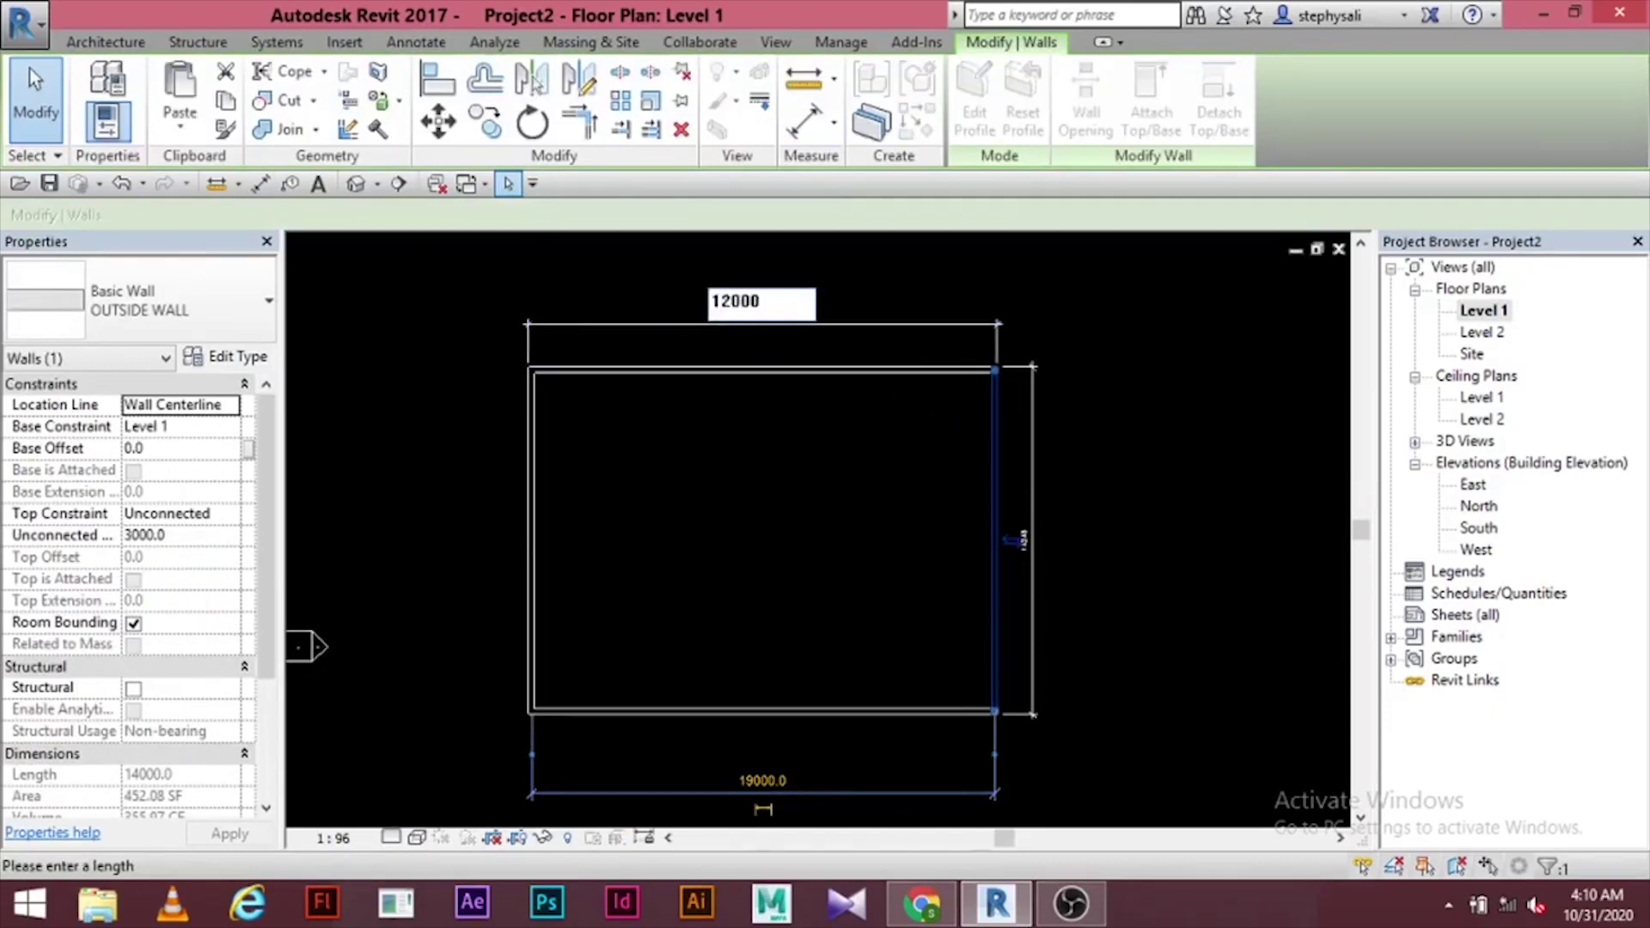
text(2000)
key(Return)
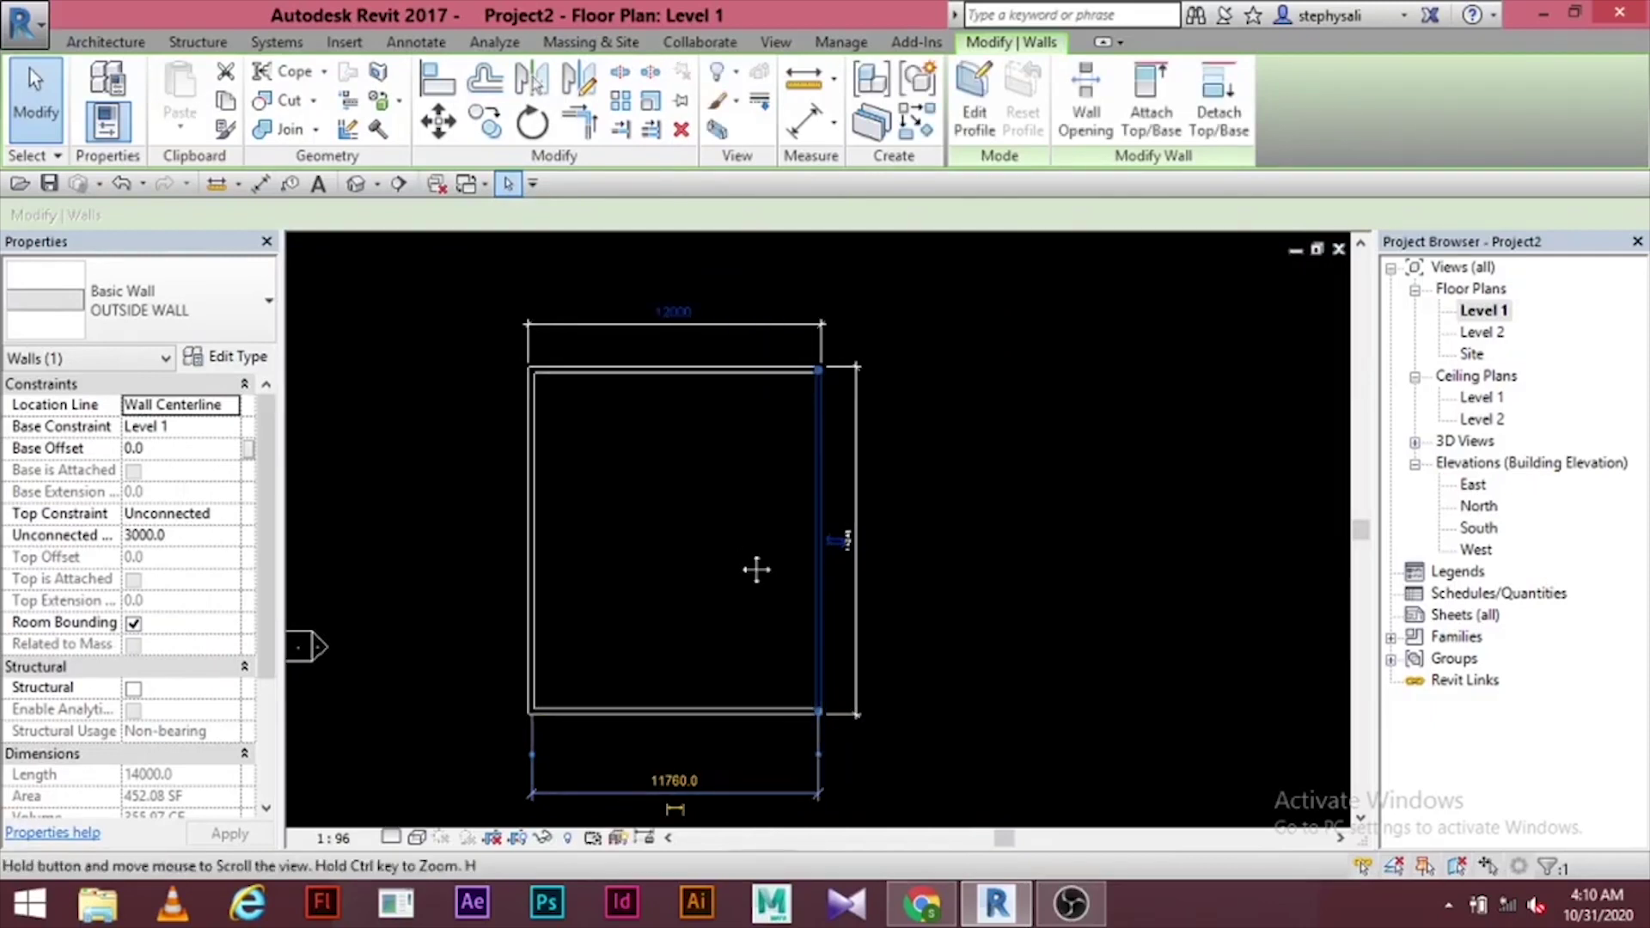
- Change the rectangle's depth to 10000 through the bottom wall's vertical dimension
middle_drag(744, 578, 754, 535)
click(766, 670)
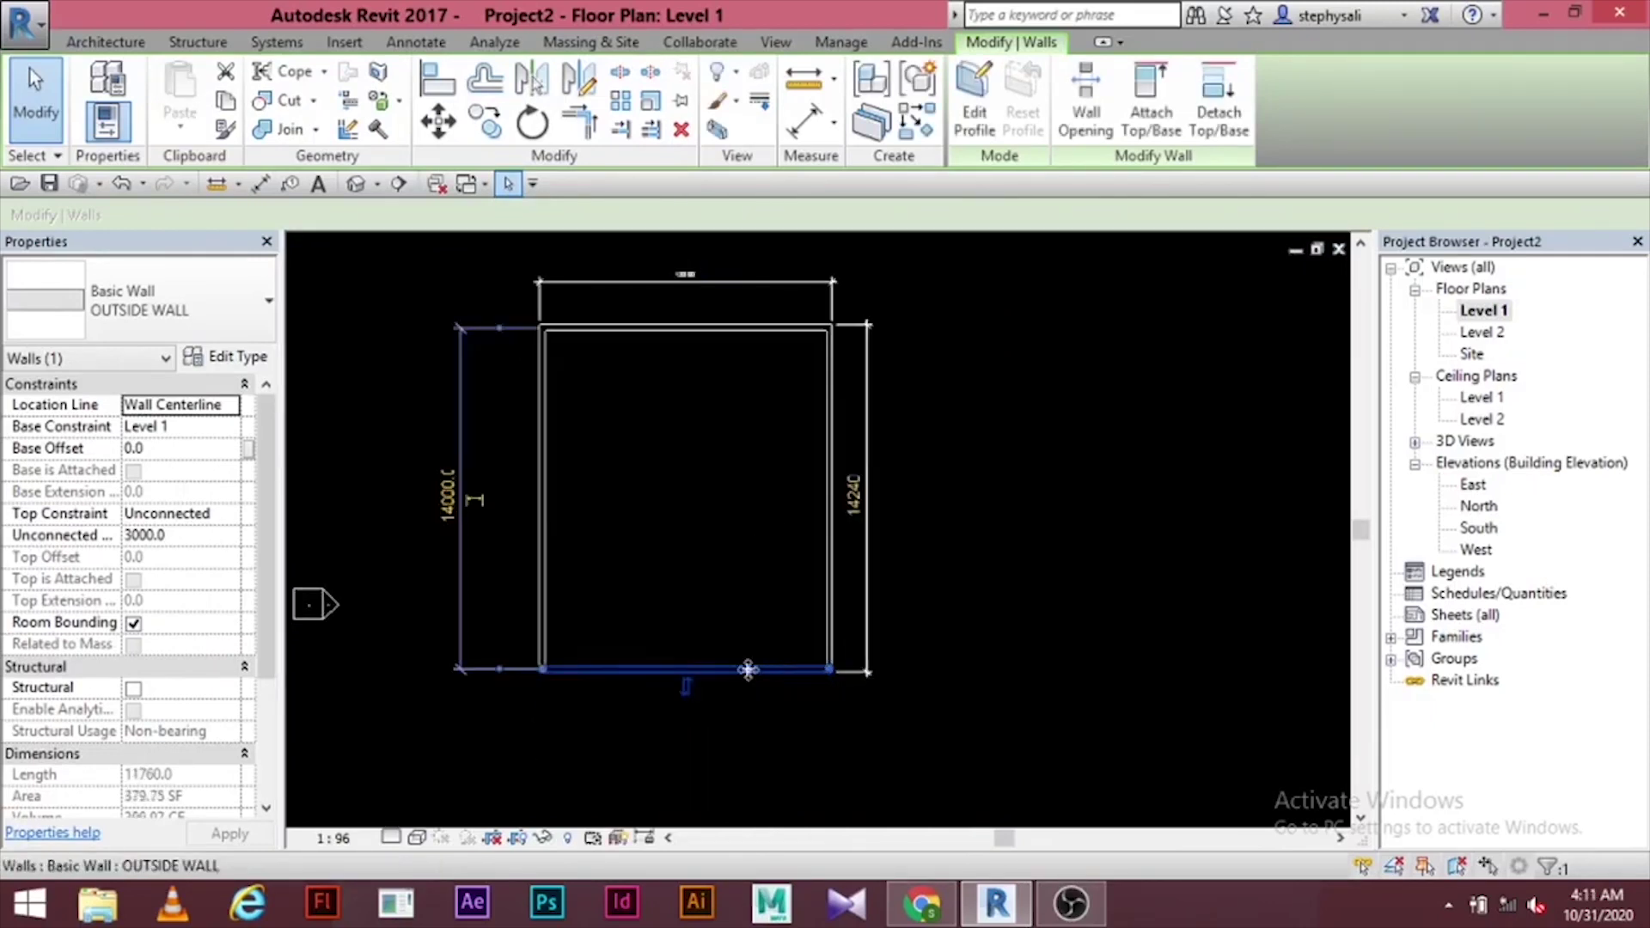
click(449, 502)
text(1)
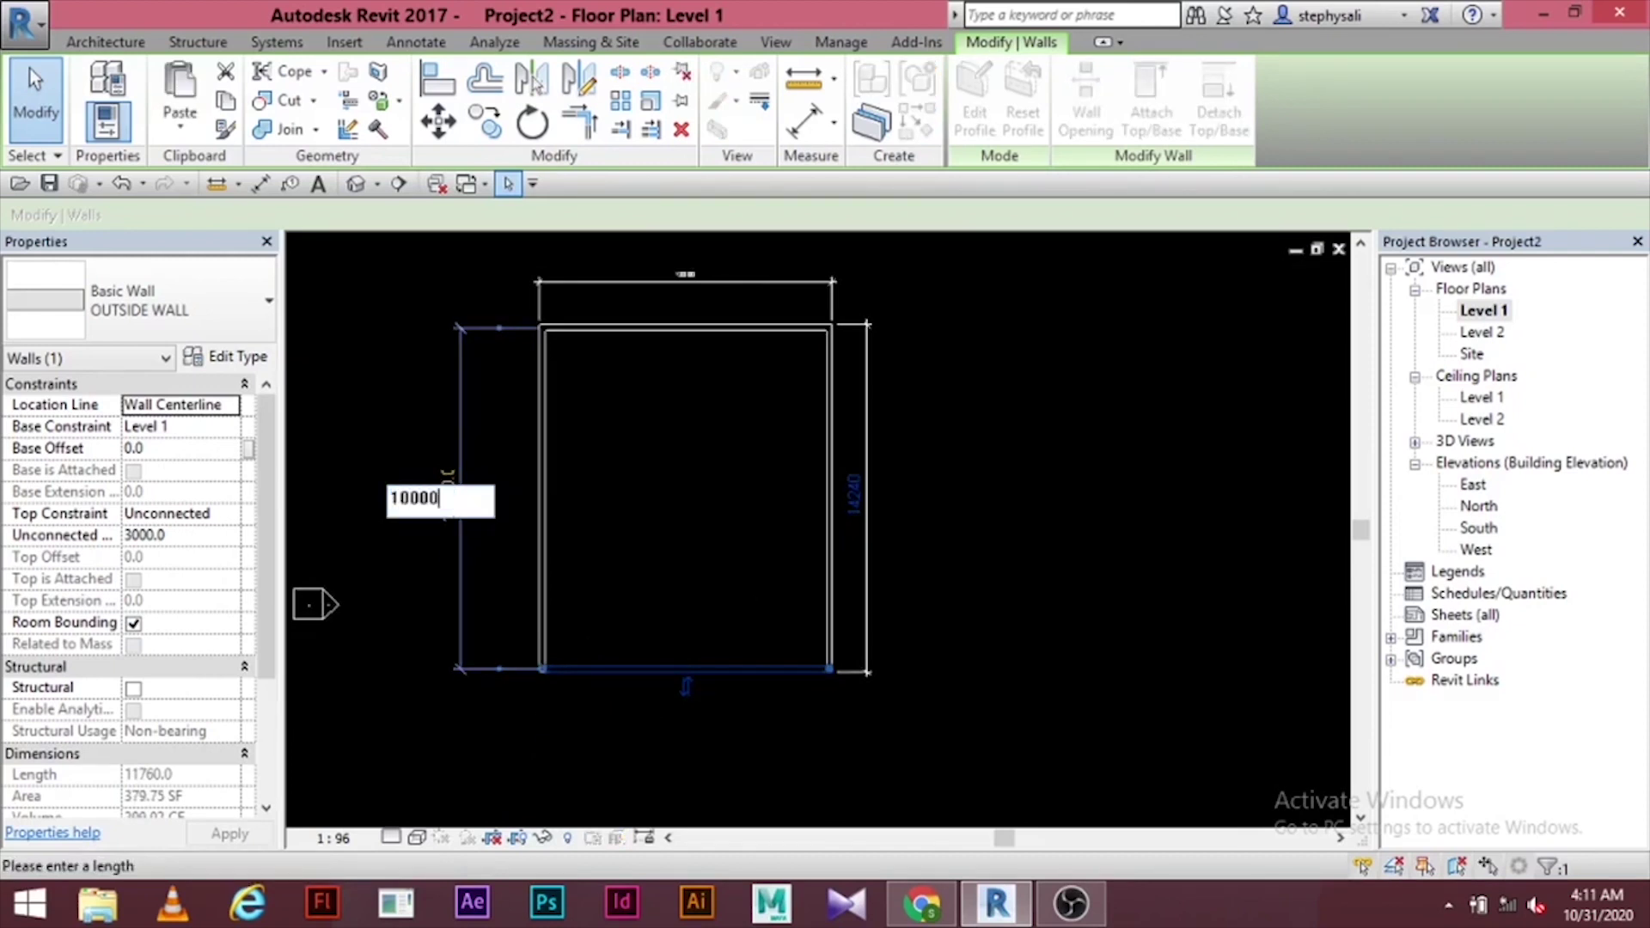
text(0000)
key(Return)
click(616, 538)
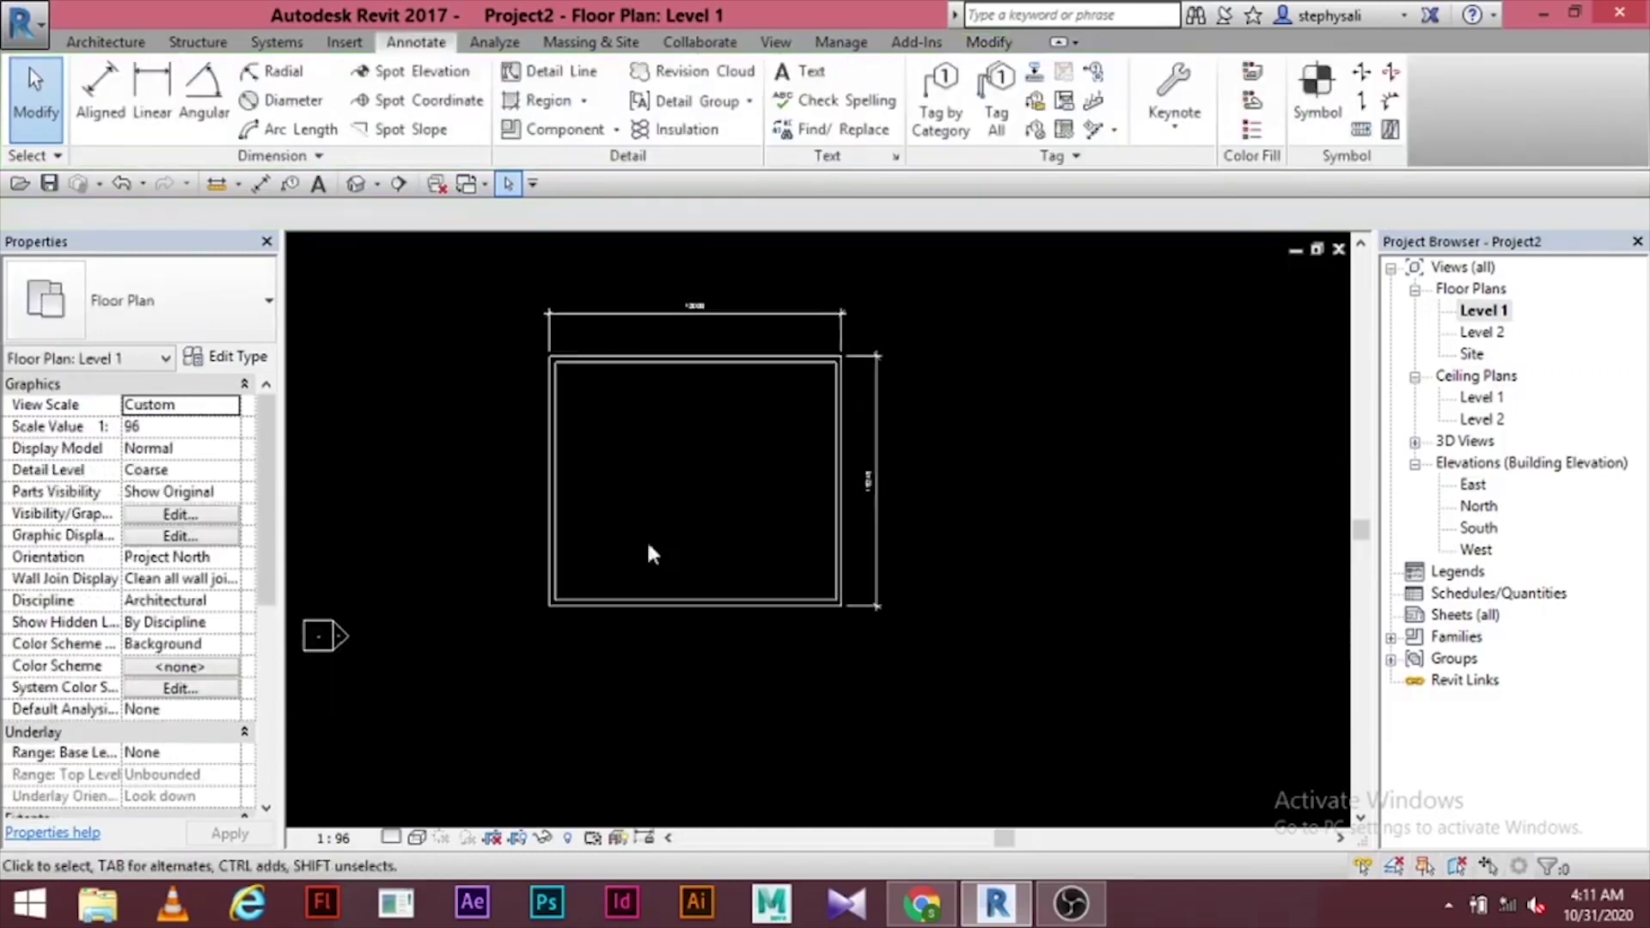
- Move all the walls so the rectangle sits between the elevation markers
scroll(693, 306, up, 2)
scroll(693, 306, up, 3)
scroll(877, 379, down, 6)
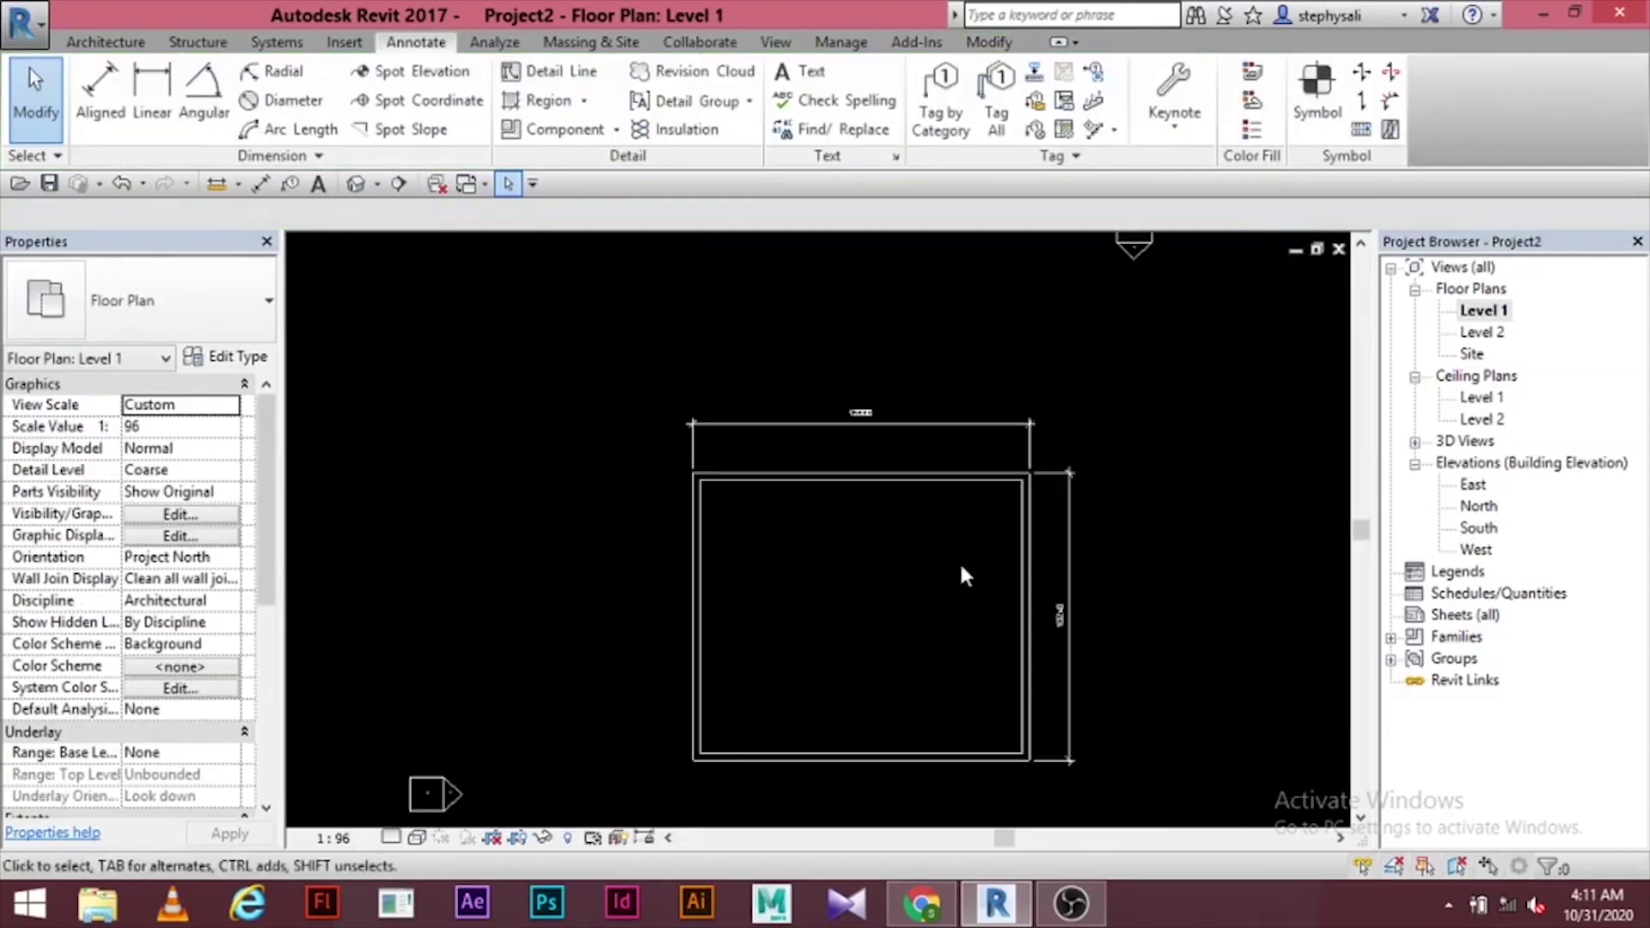
drag(948, 457, 757, 692)
click(438, 122)
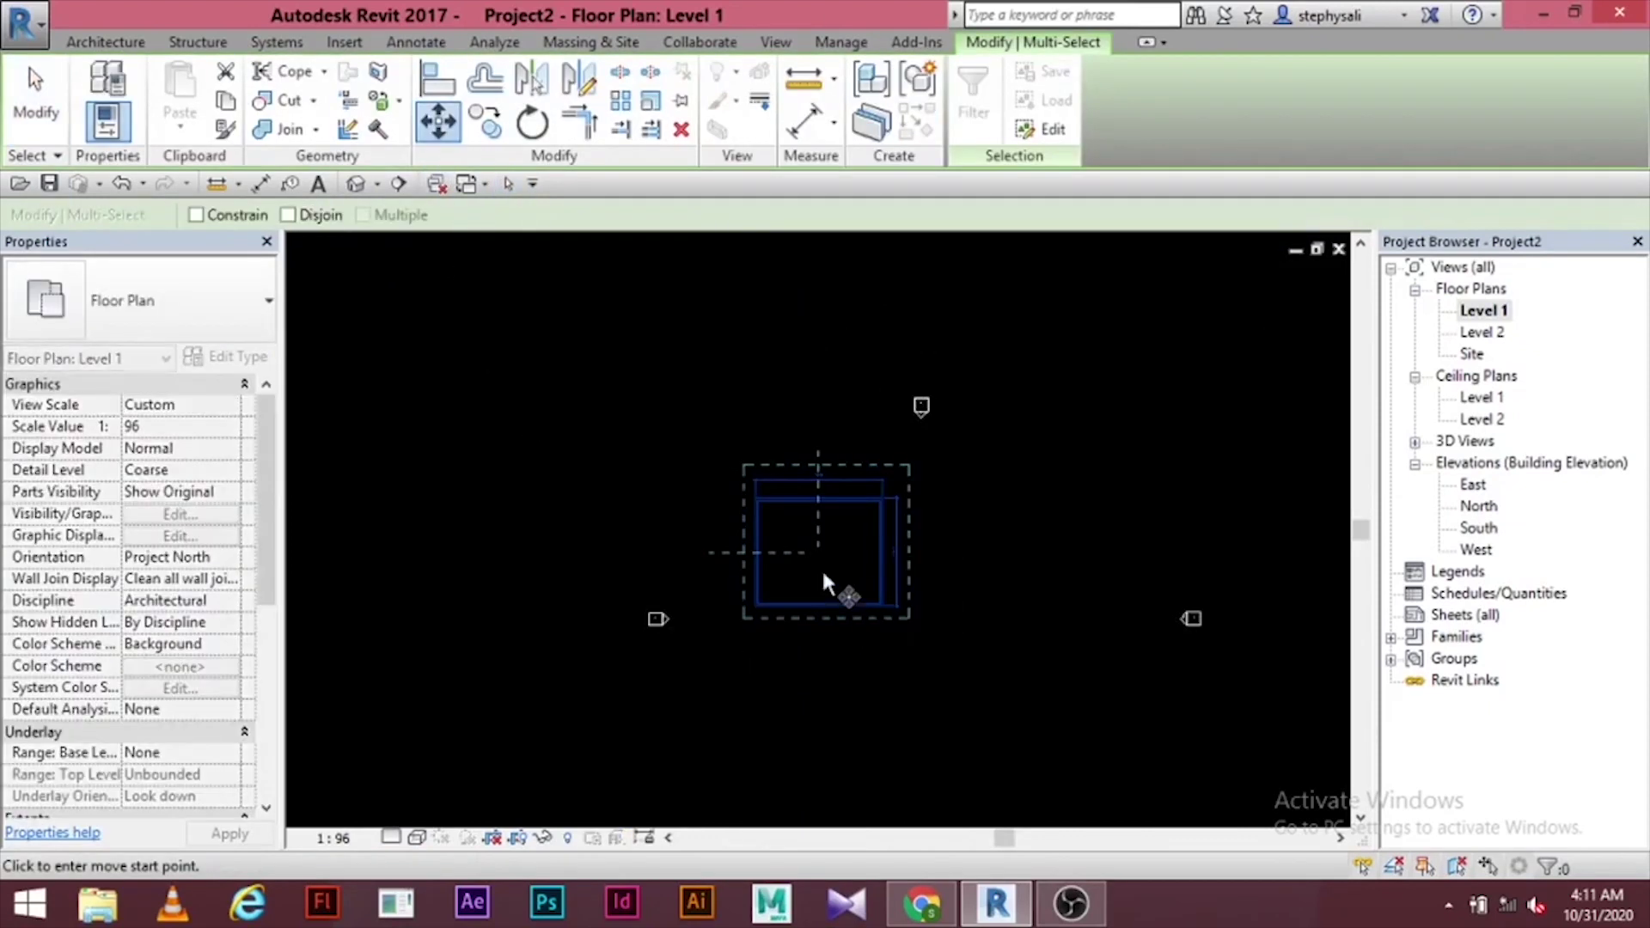
click(818, 547)
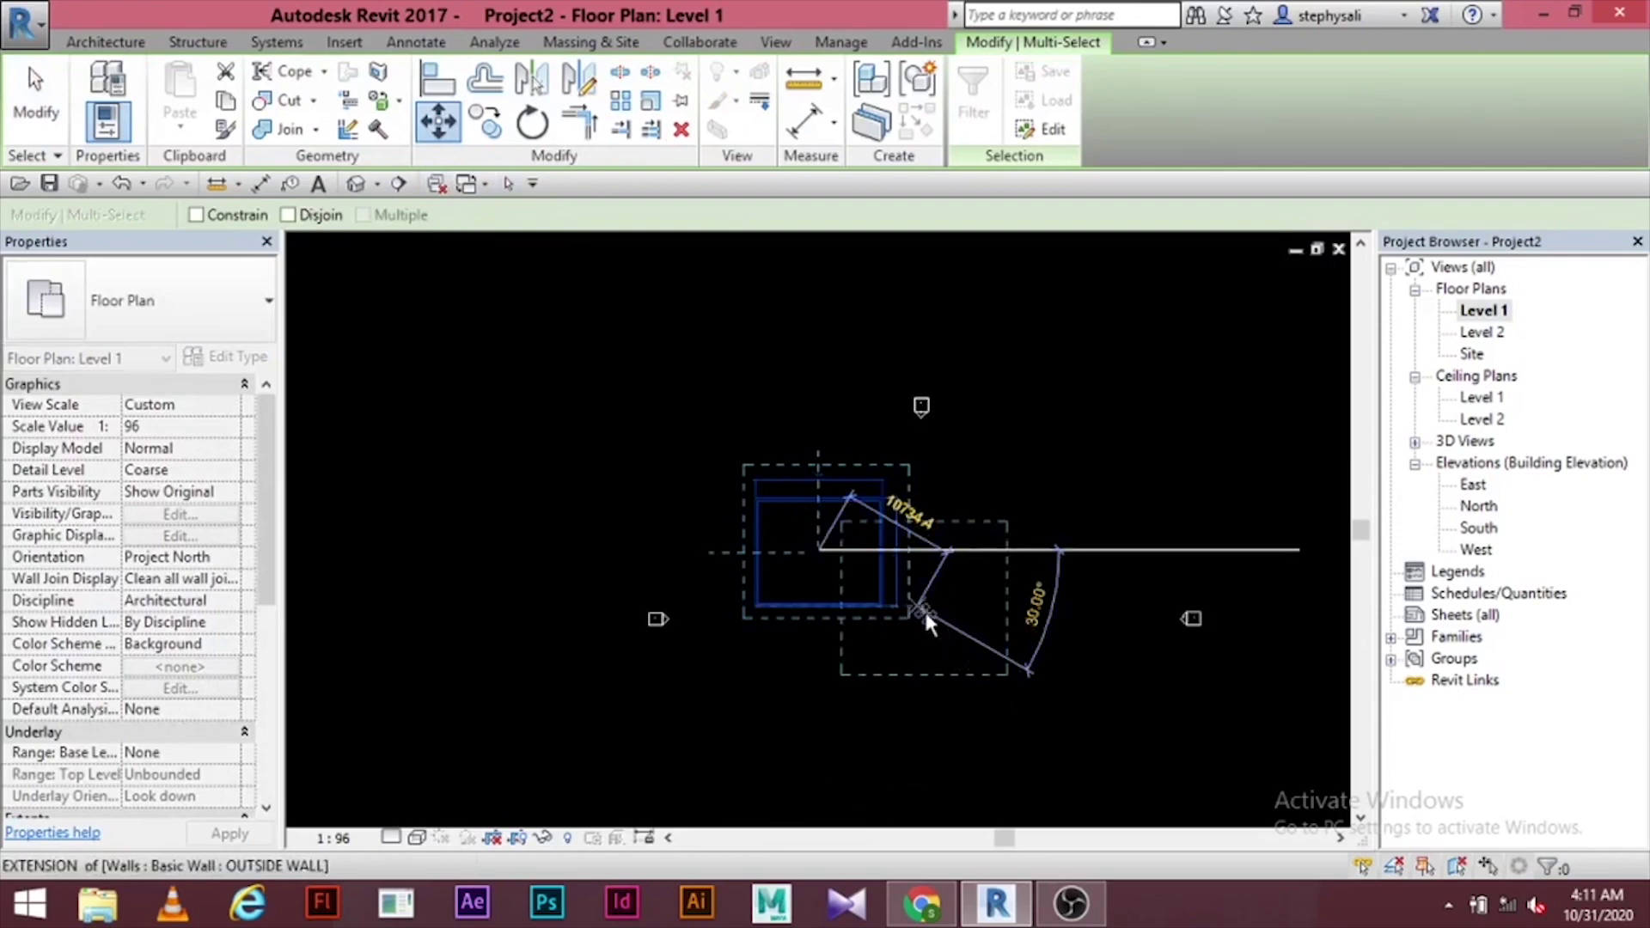
click(925, 608)
key(Escape)
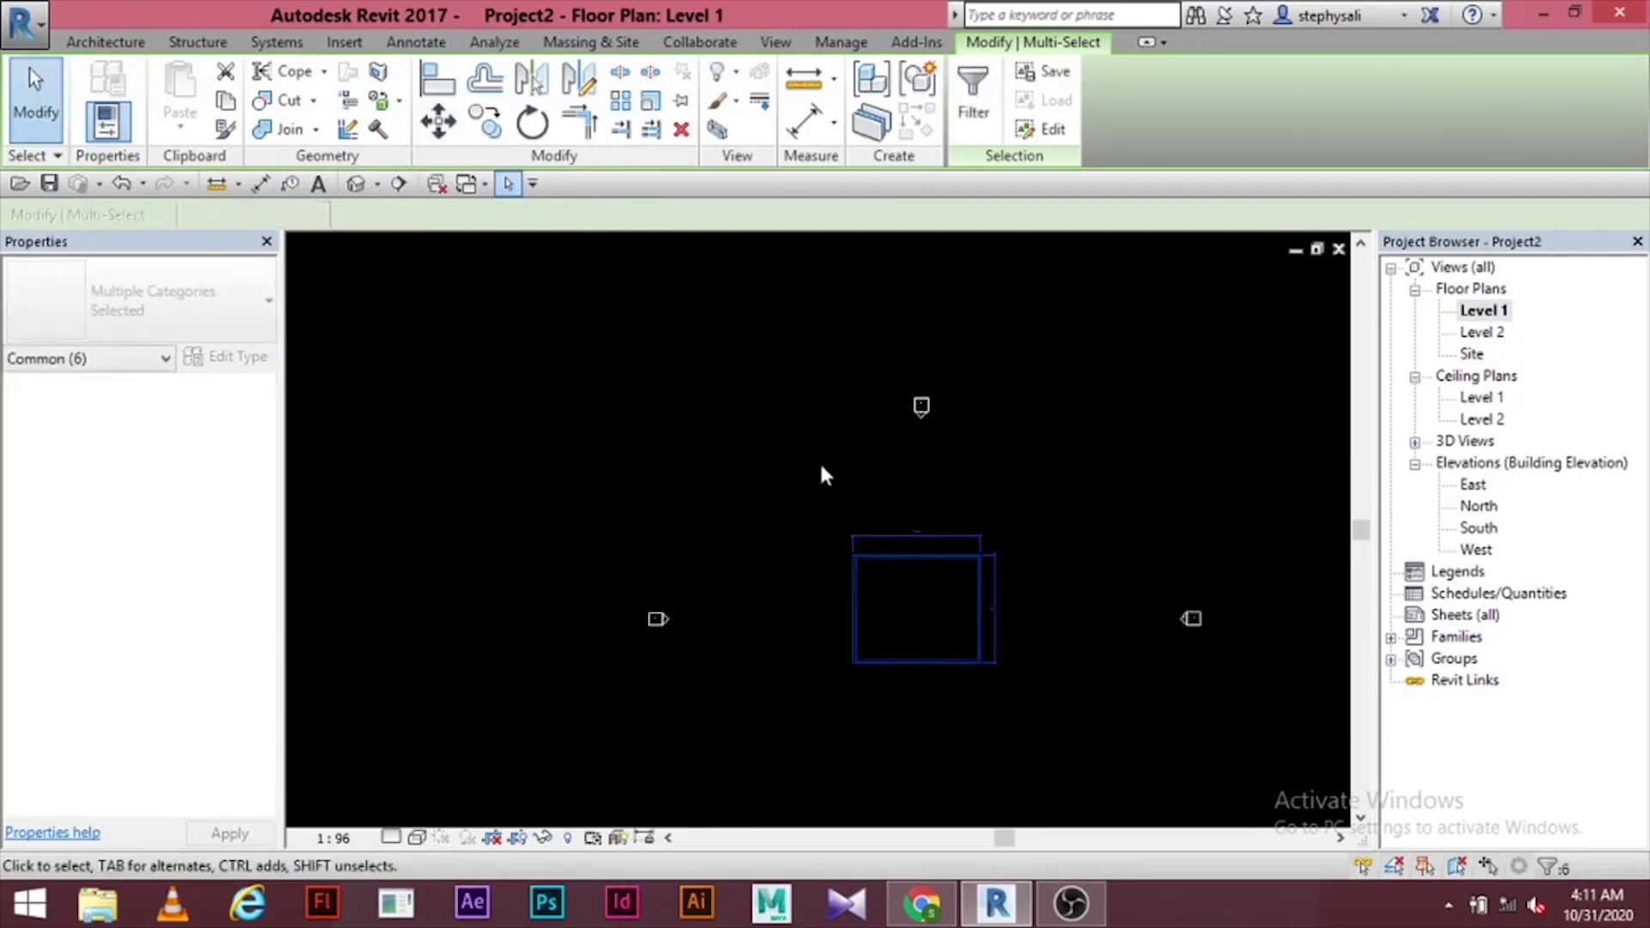
- Delete the top and right-hand aligned dimensions
middle_drag(822, 472, 754, 470)
scroll(824, 502, up, 2)
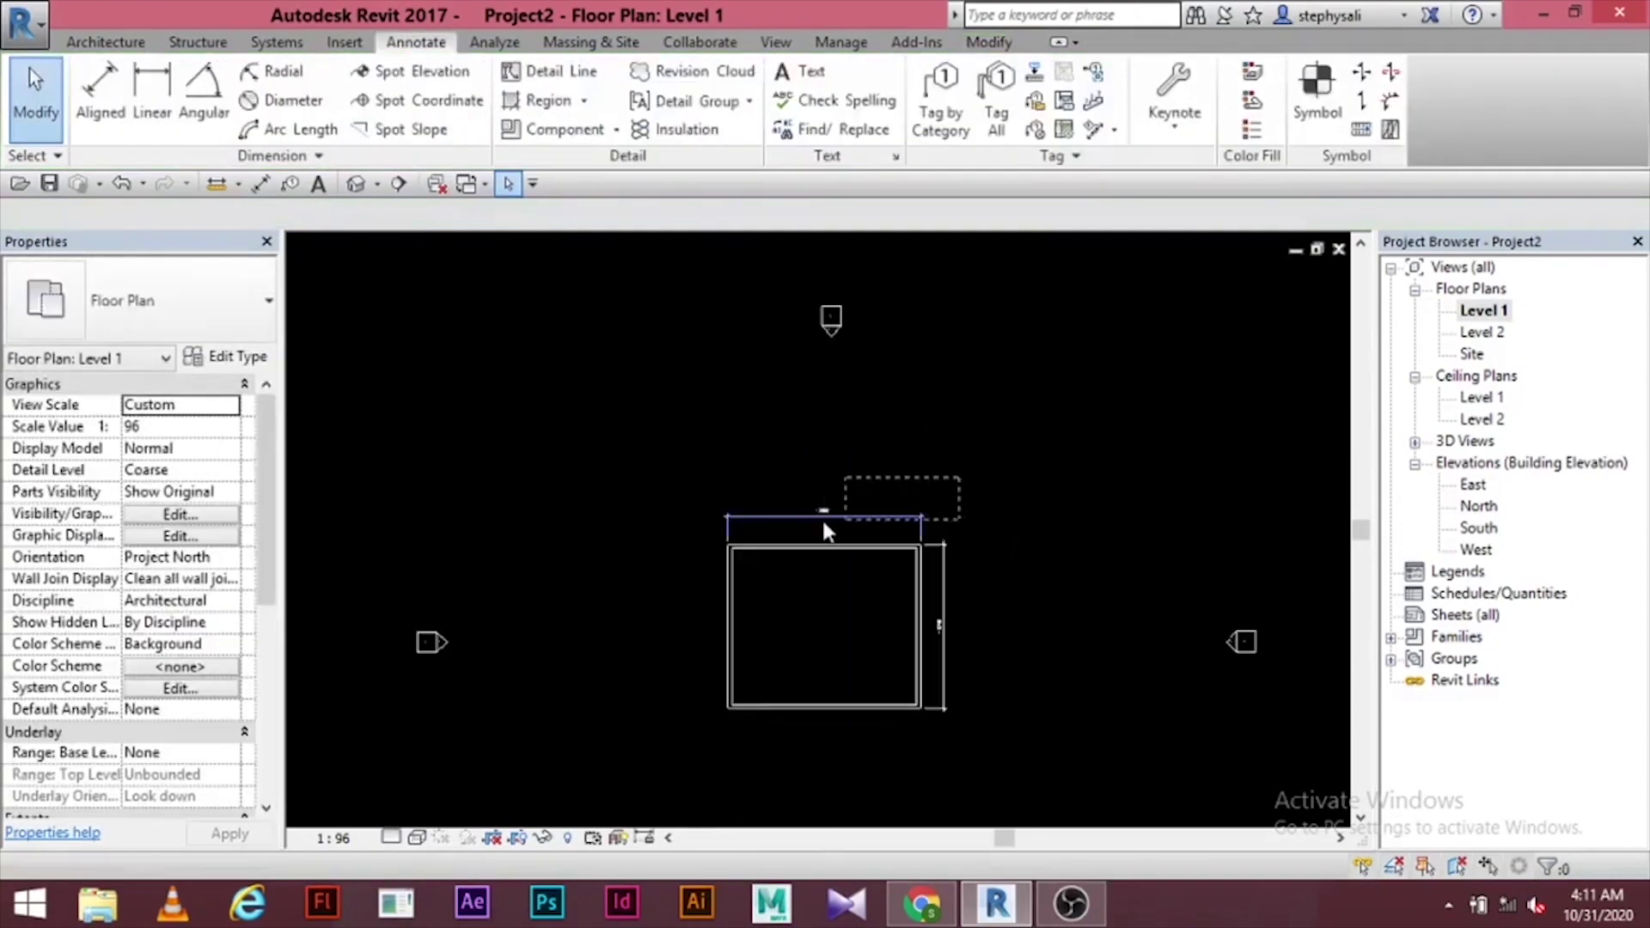
click(851, 516)
click(682, 130)
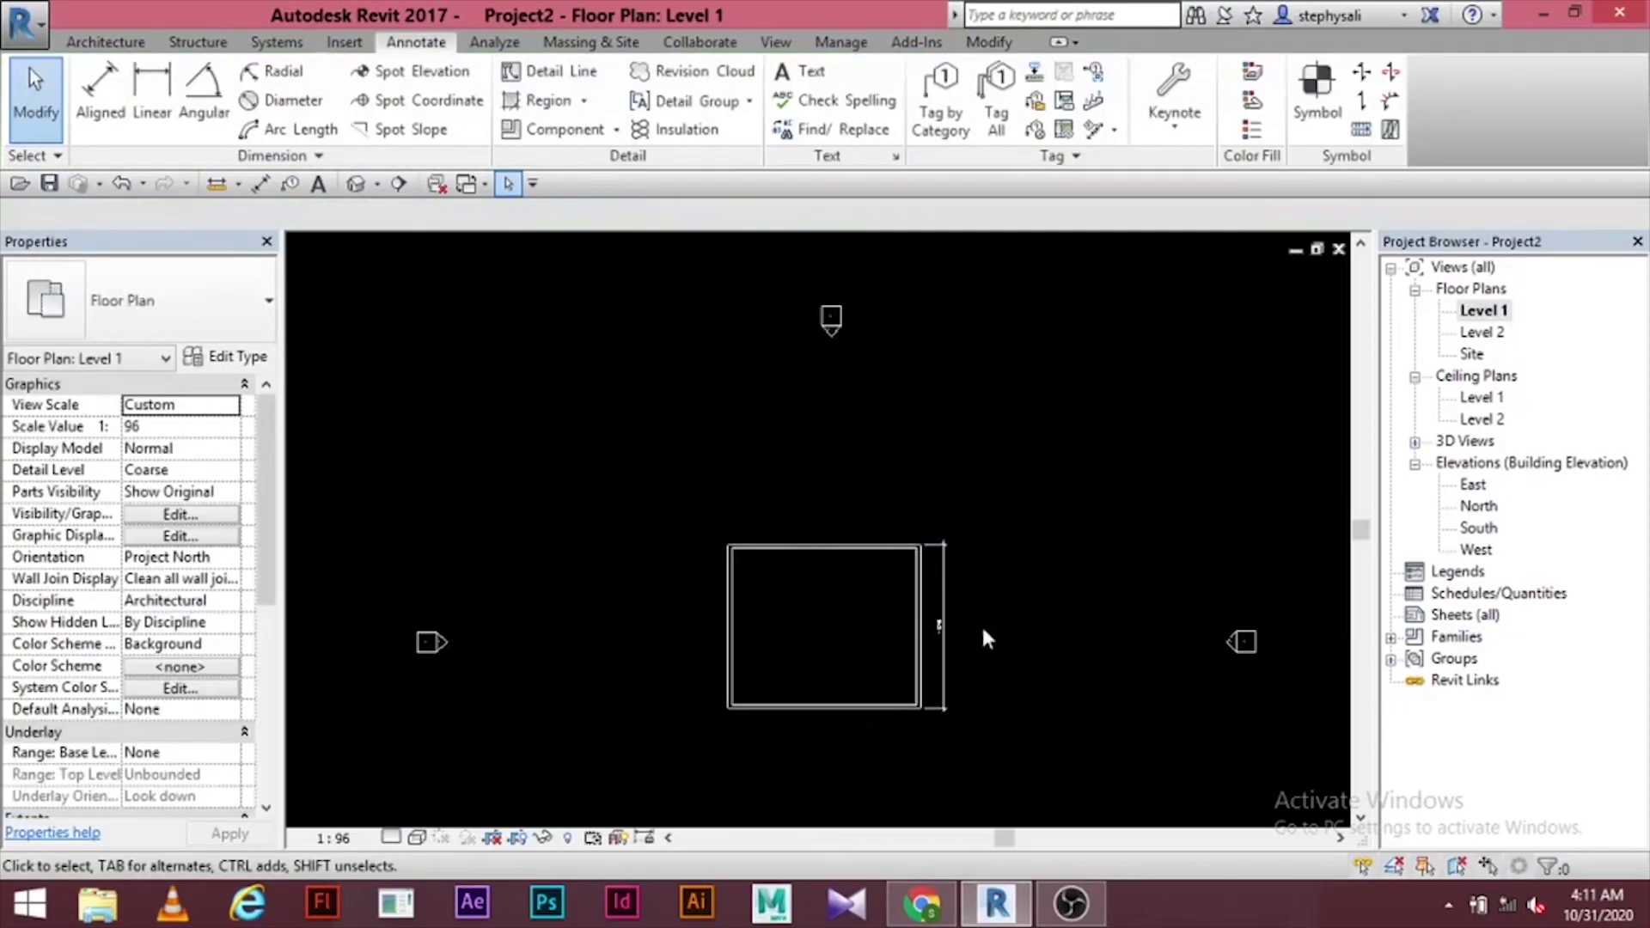
click(943, 632)
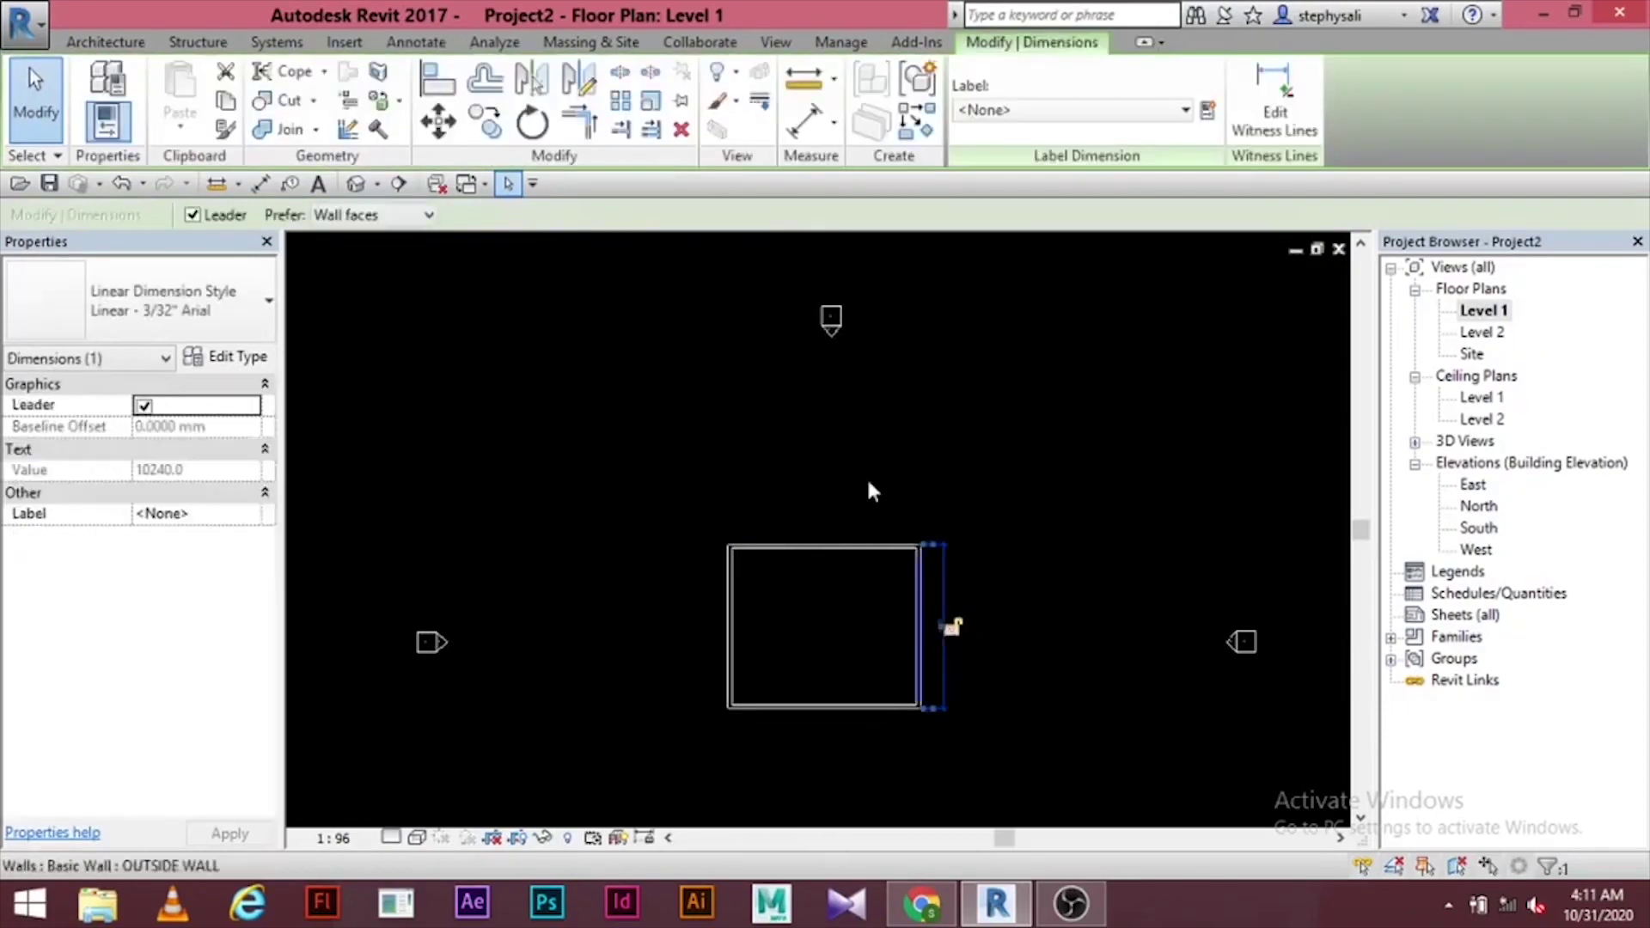
click(683, 130)
scroll(740, 553, up, 4)
scroll(615, 475, down, 3)
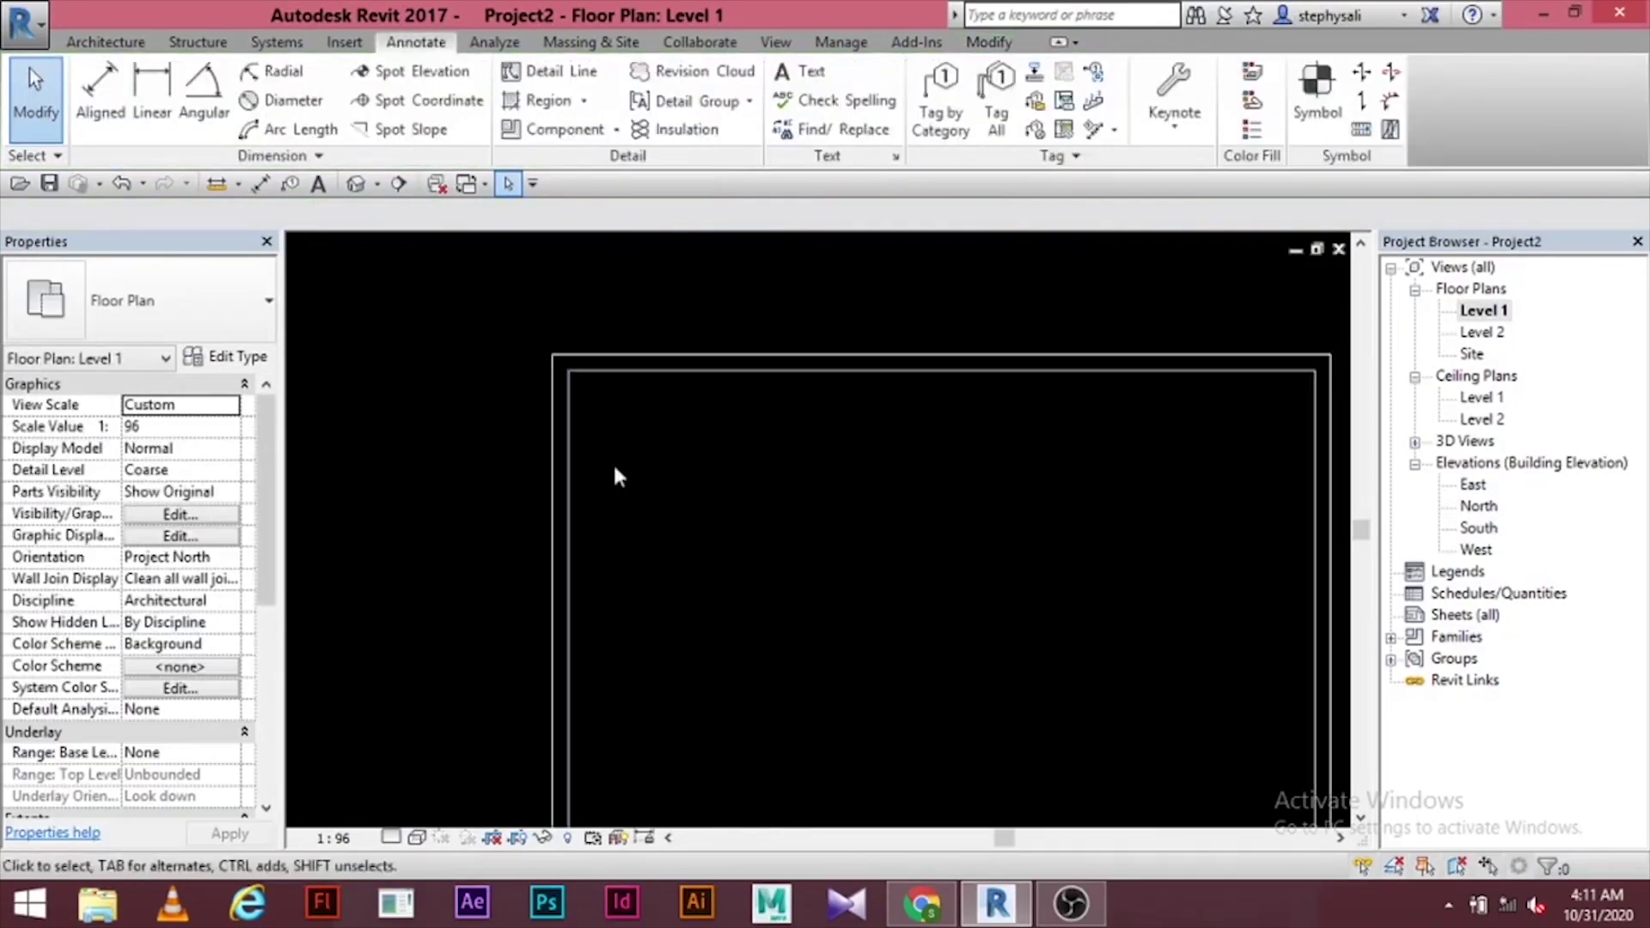
scroll(730, 430, up, 3)
click(106, 41)
- Draw a vertical interior wall from the top to the bottom outer wall, leaving an 1860 left strip
click(97, 90)
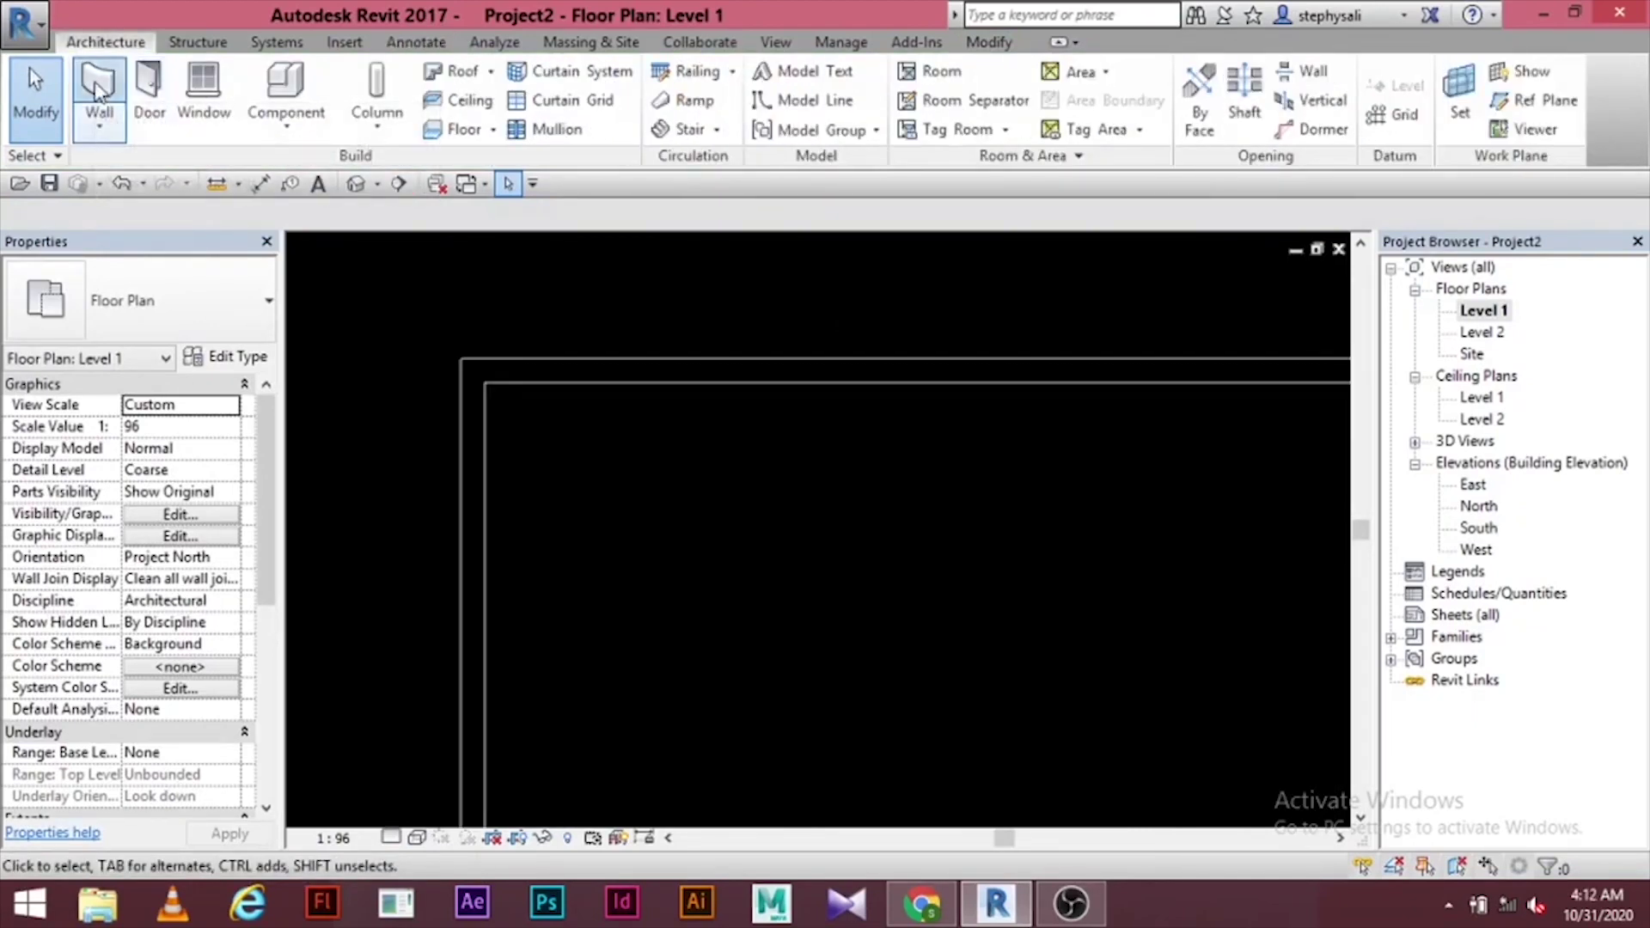
click(651, 369)
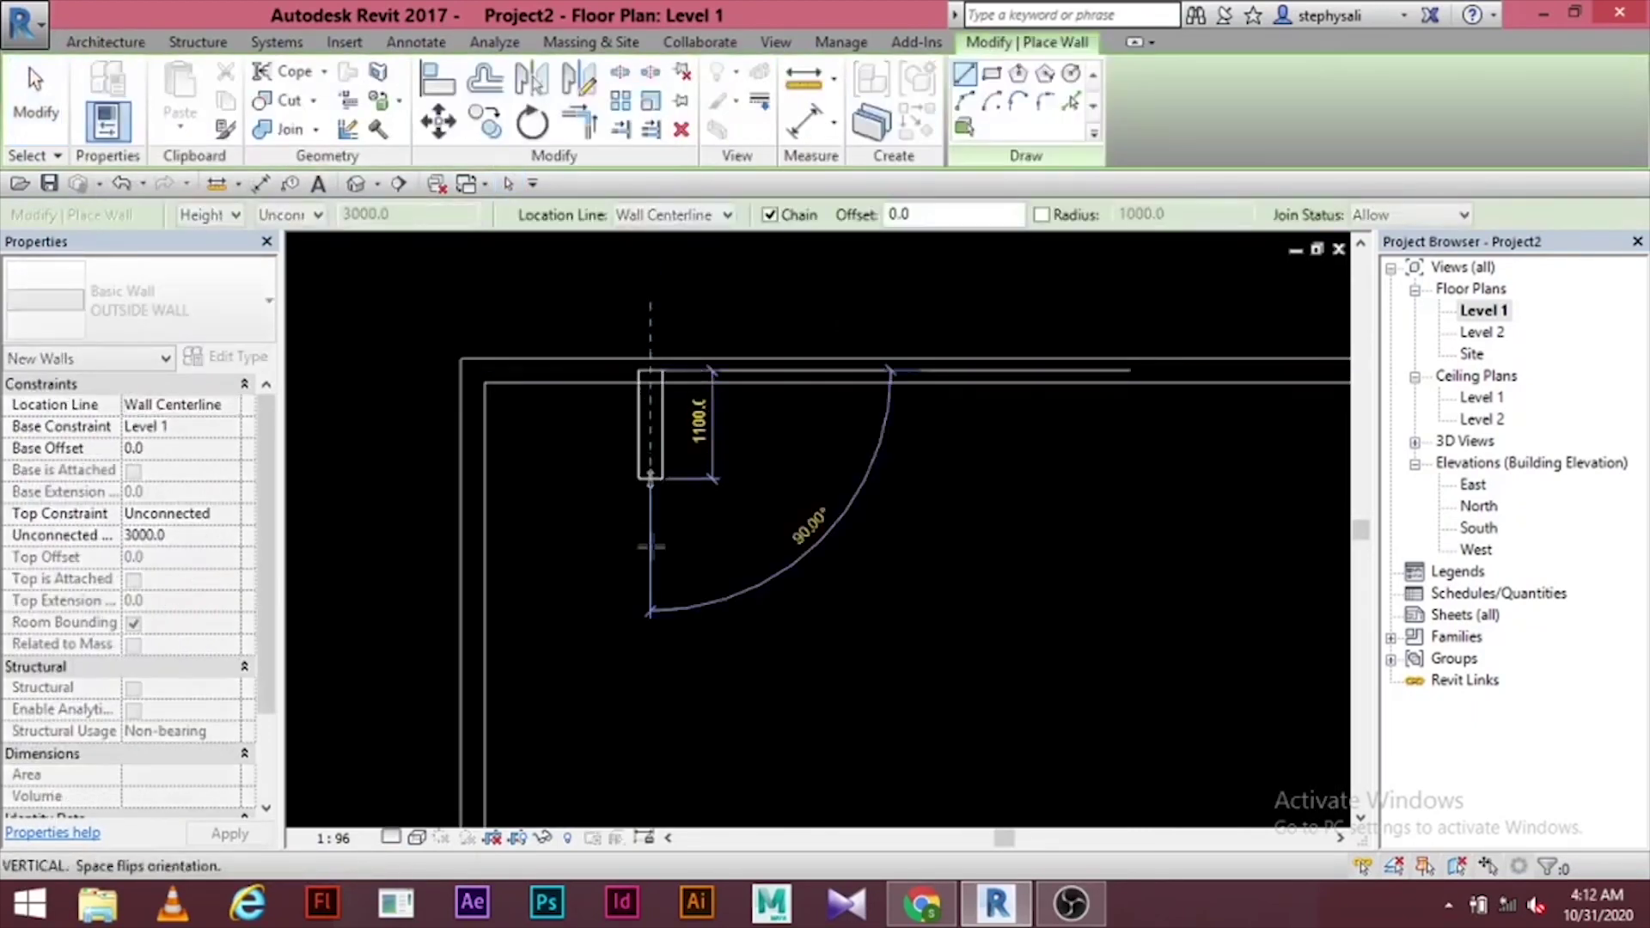
scroll(645, 675, down, 2)
middle_drag(645, 675, 644, 560)
scroll(645, 561, down, 1)
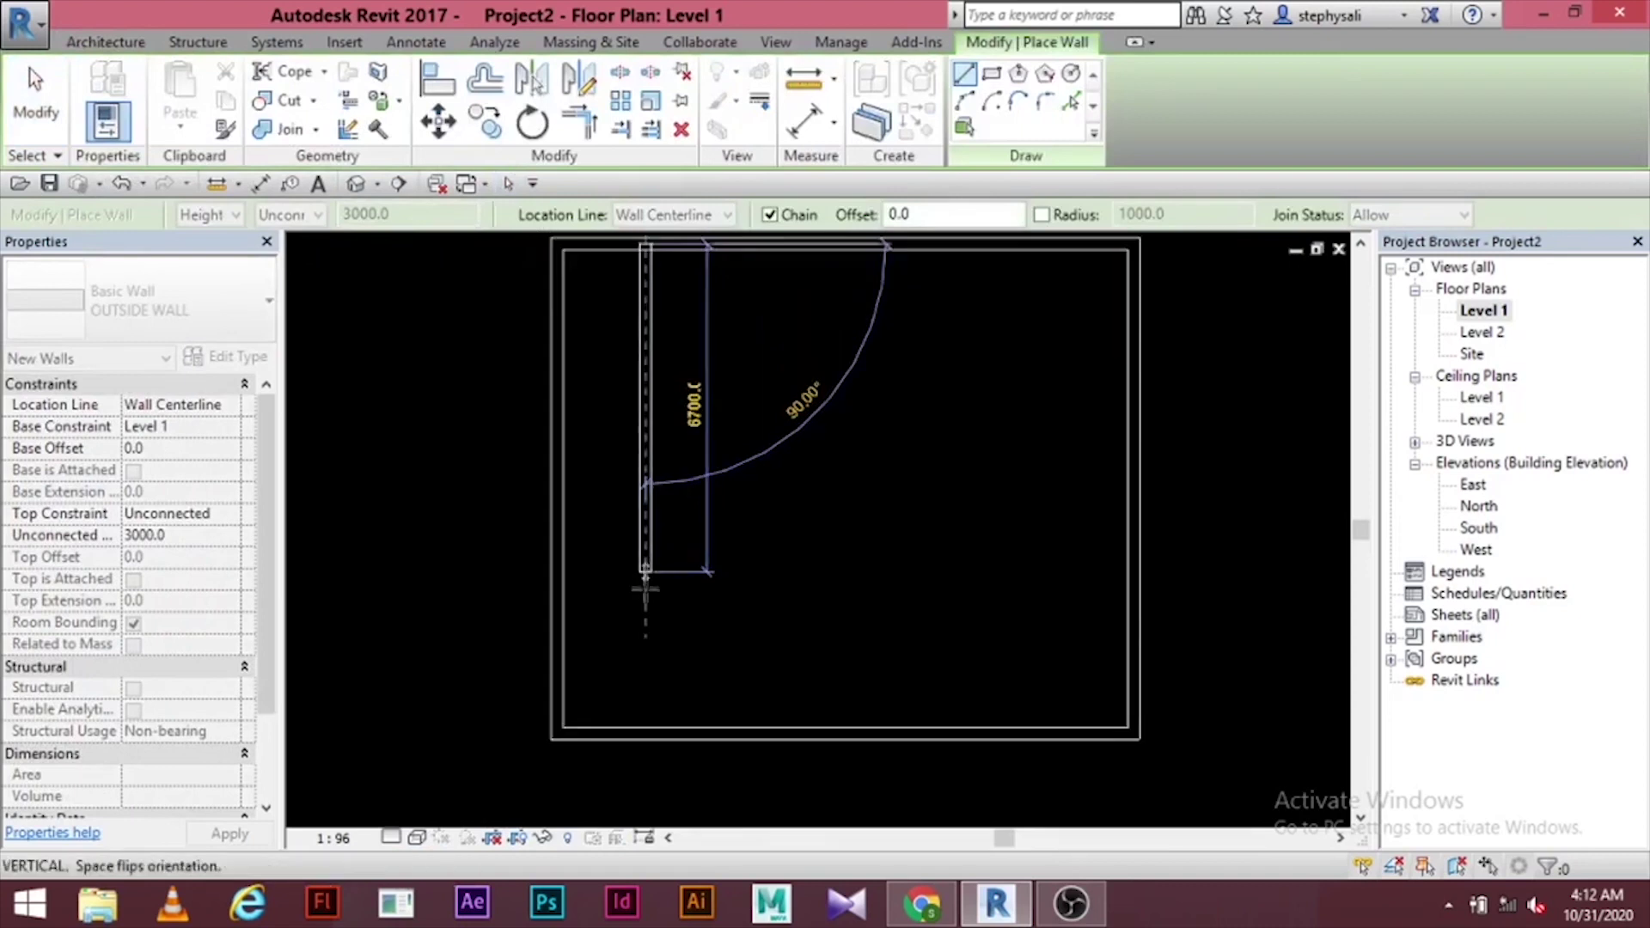
click(646, 732)
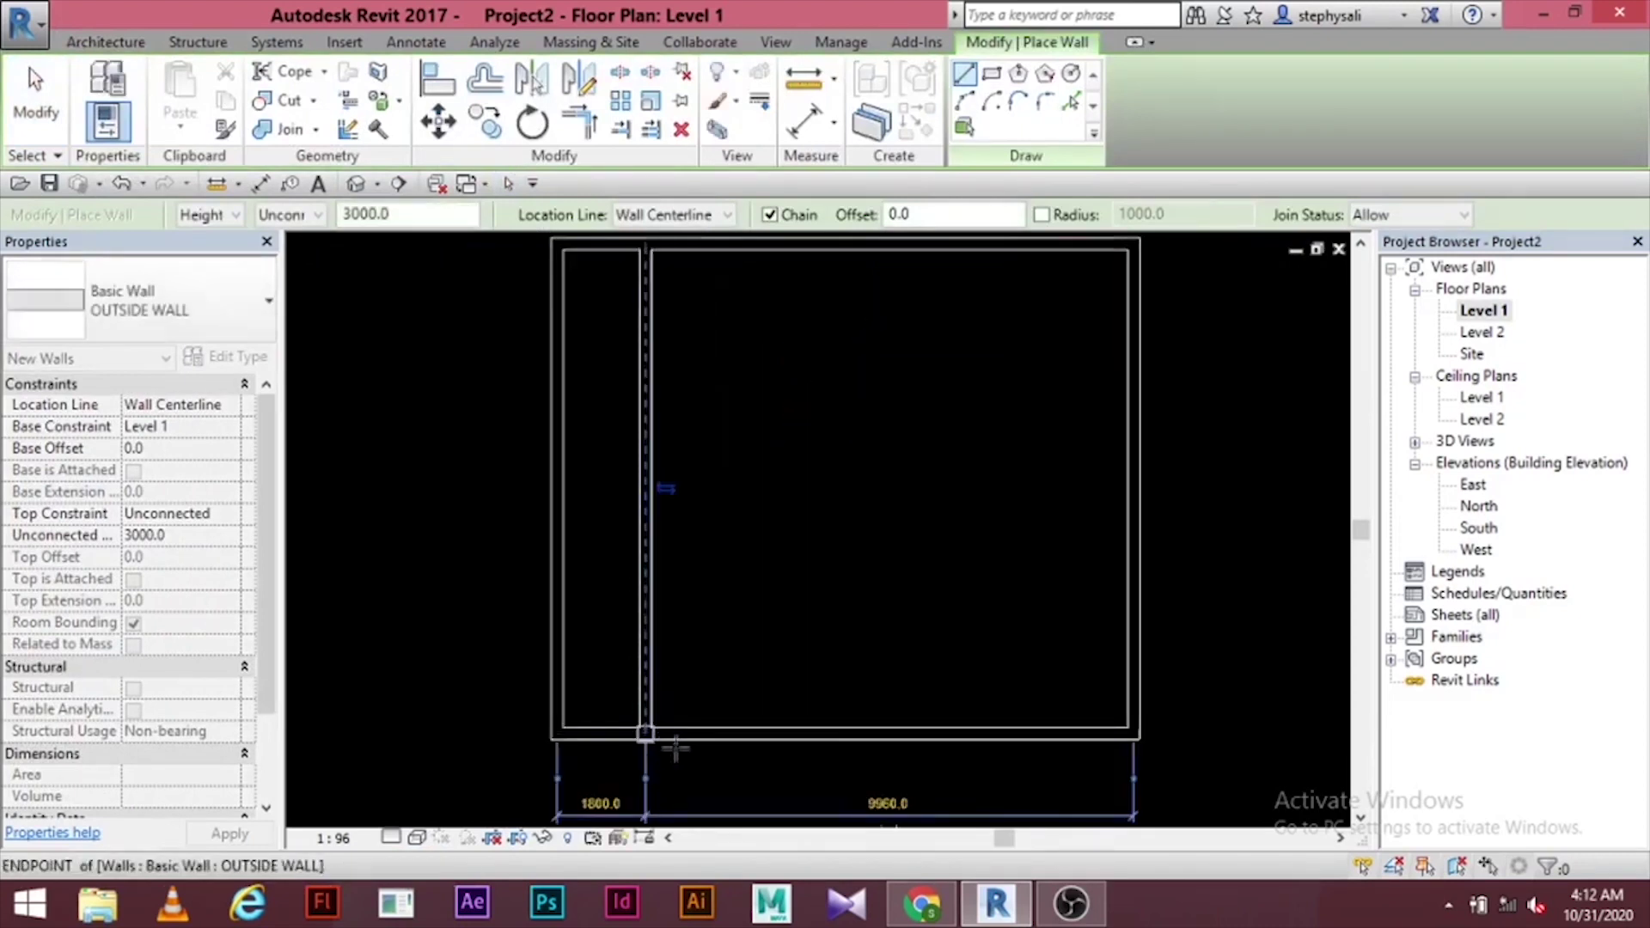
key(Escape)
click(29, 73)
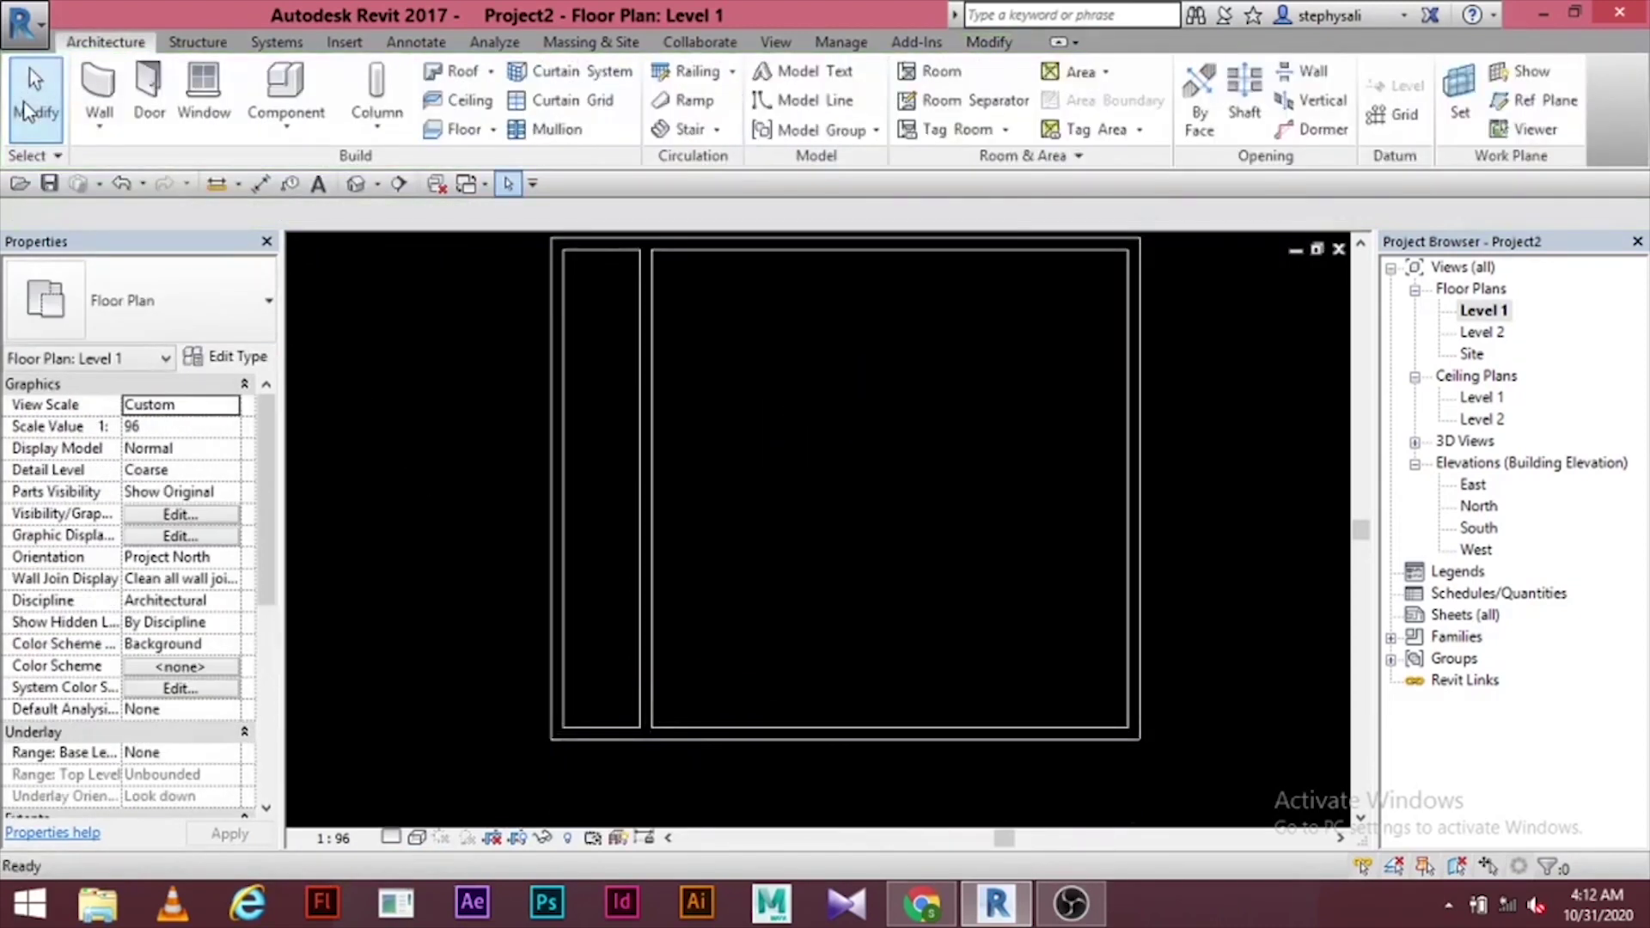
middle_drag(497, 550, 504, 578)
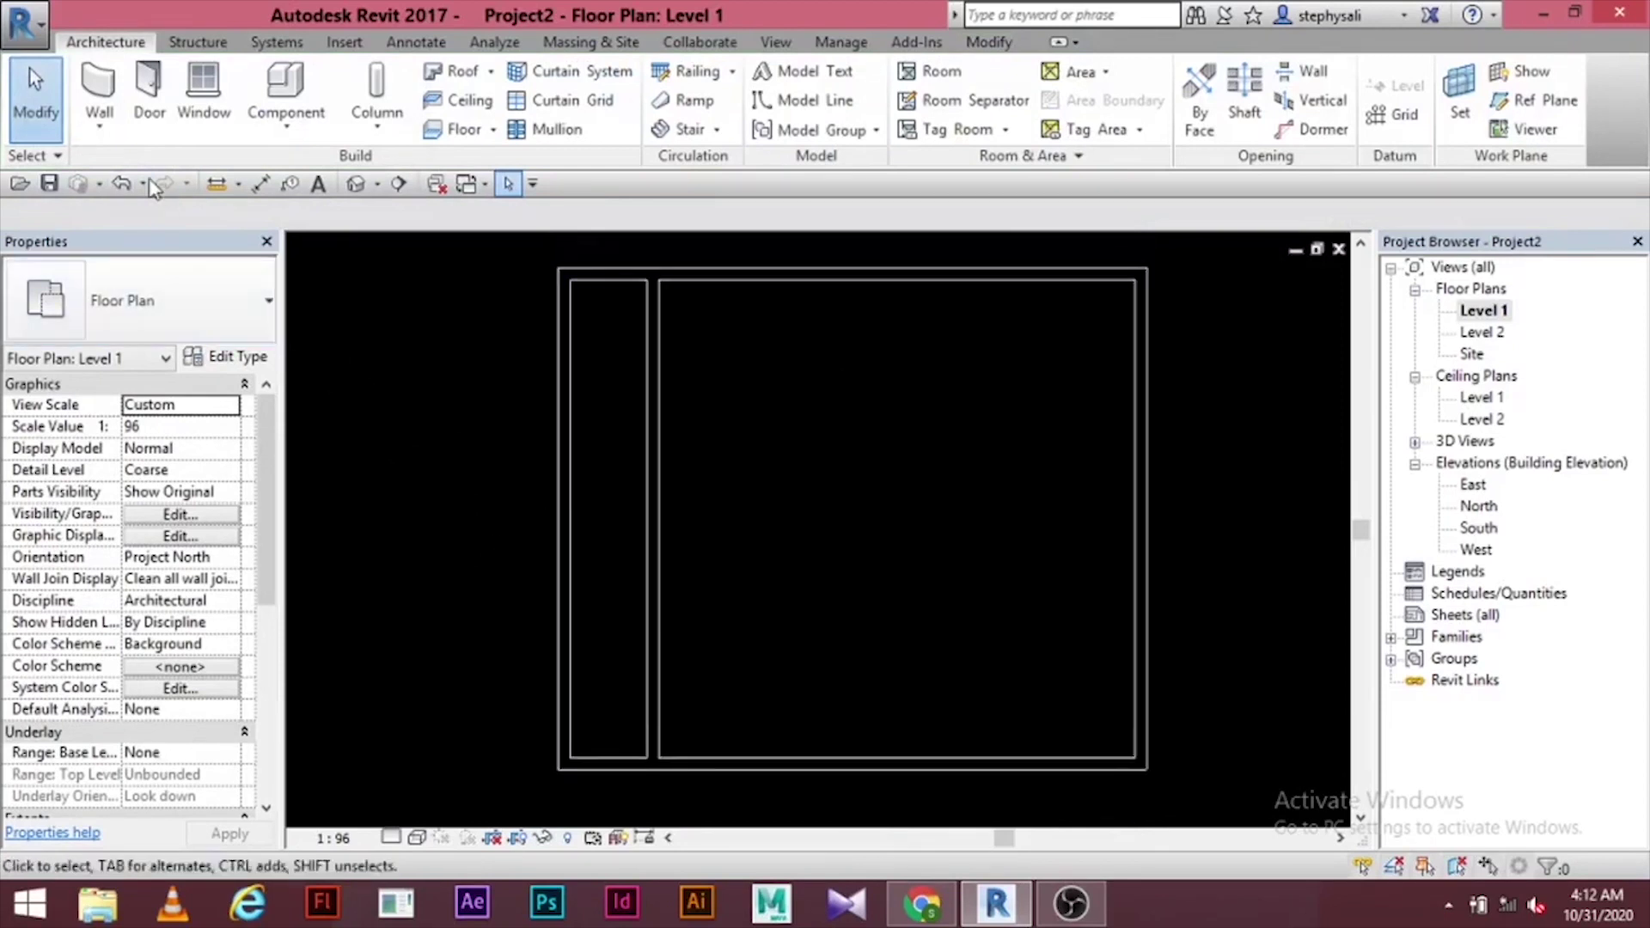
- Dimension the left strip from the outer wall to the interior wall, showing 1560
click(416, 42)
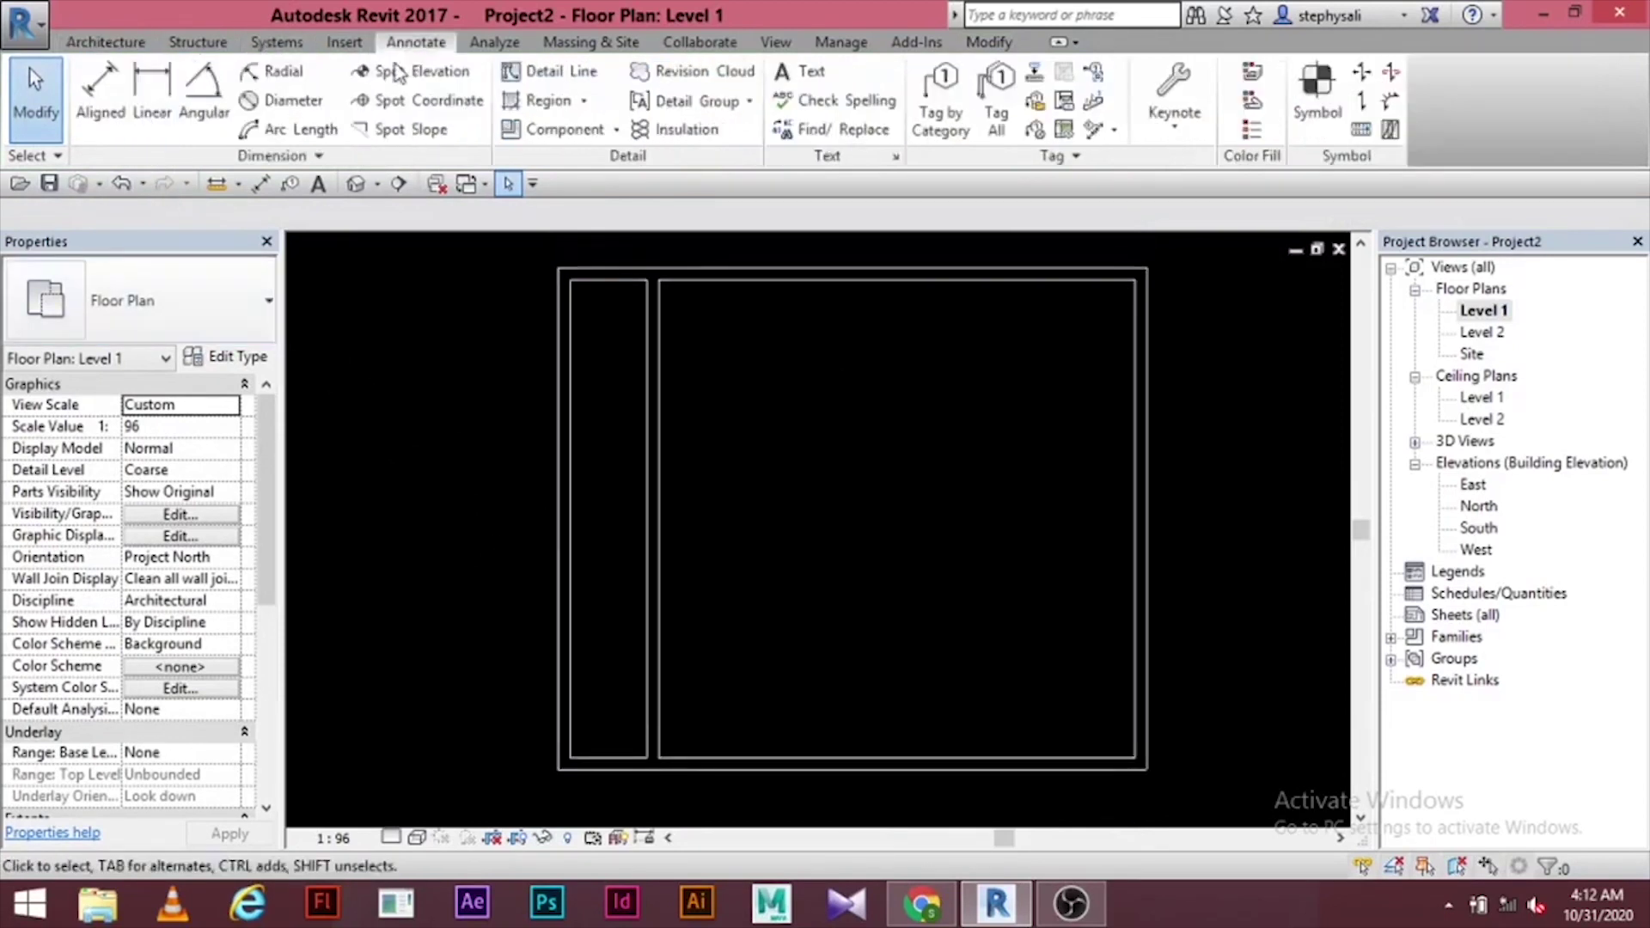
click(89, 116)
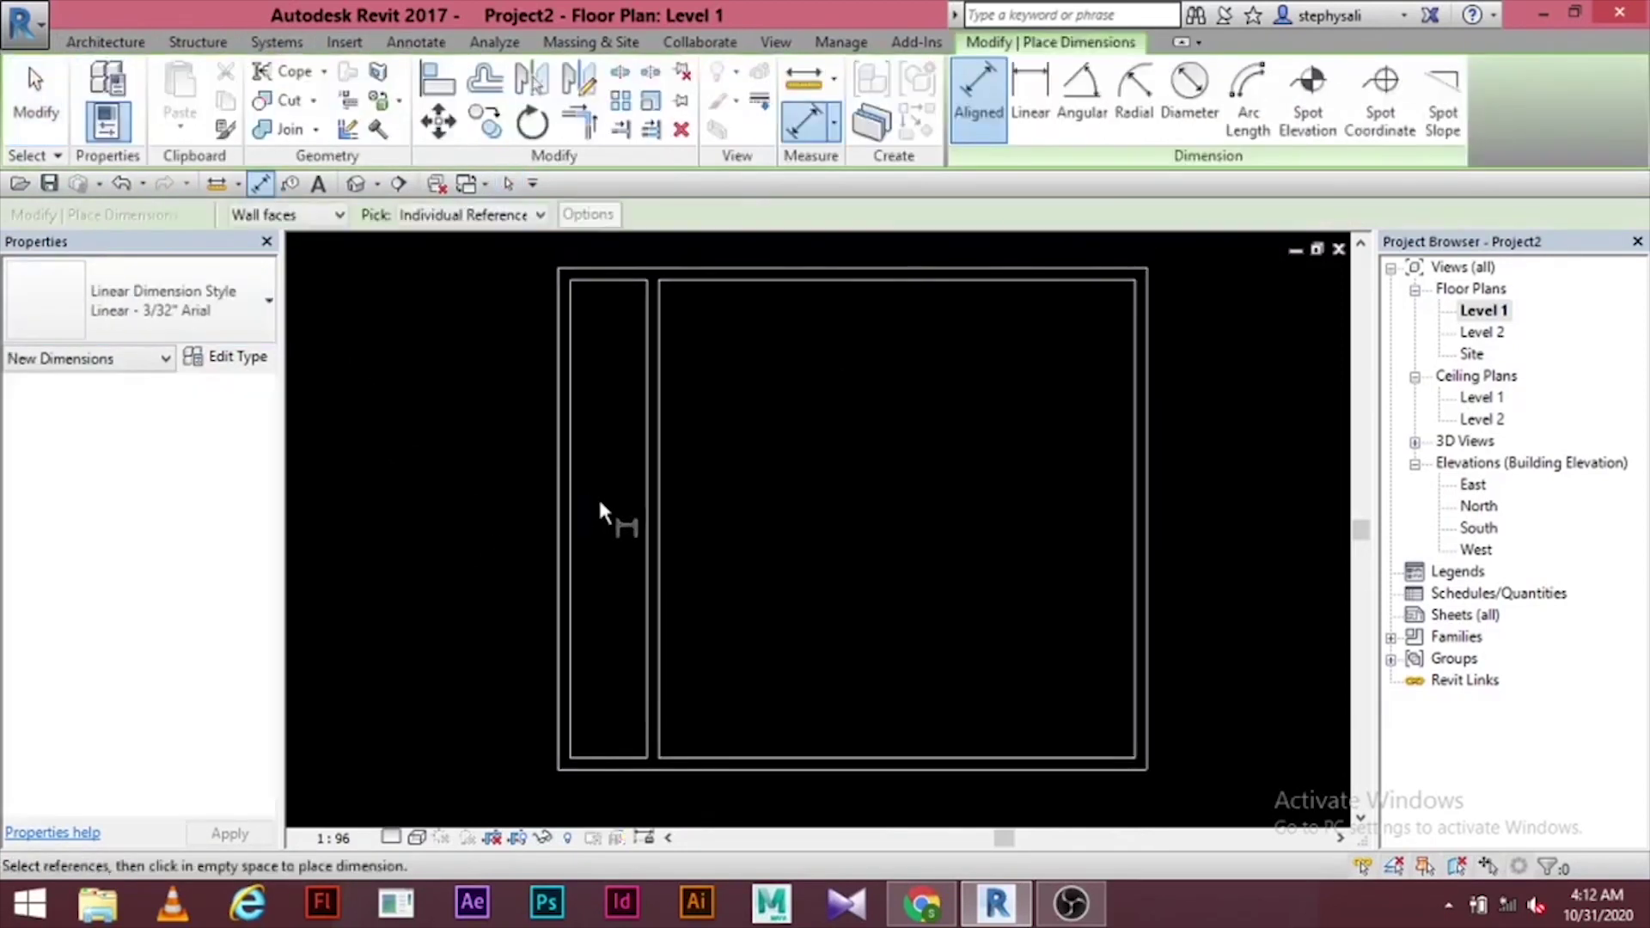
click(571, 421)
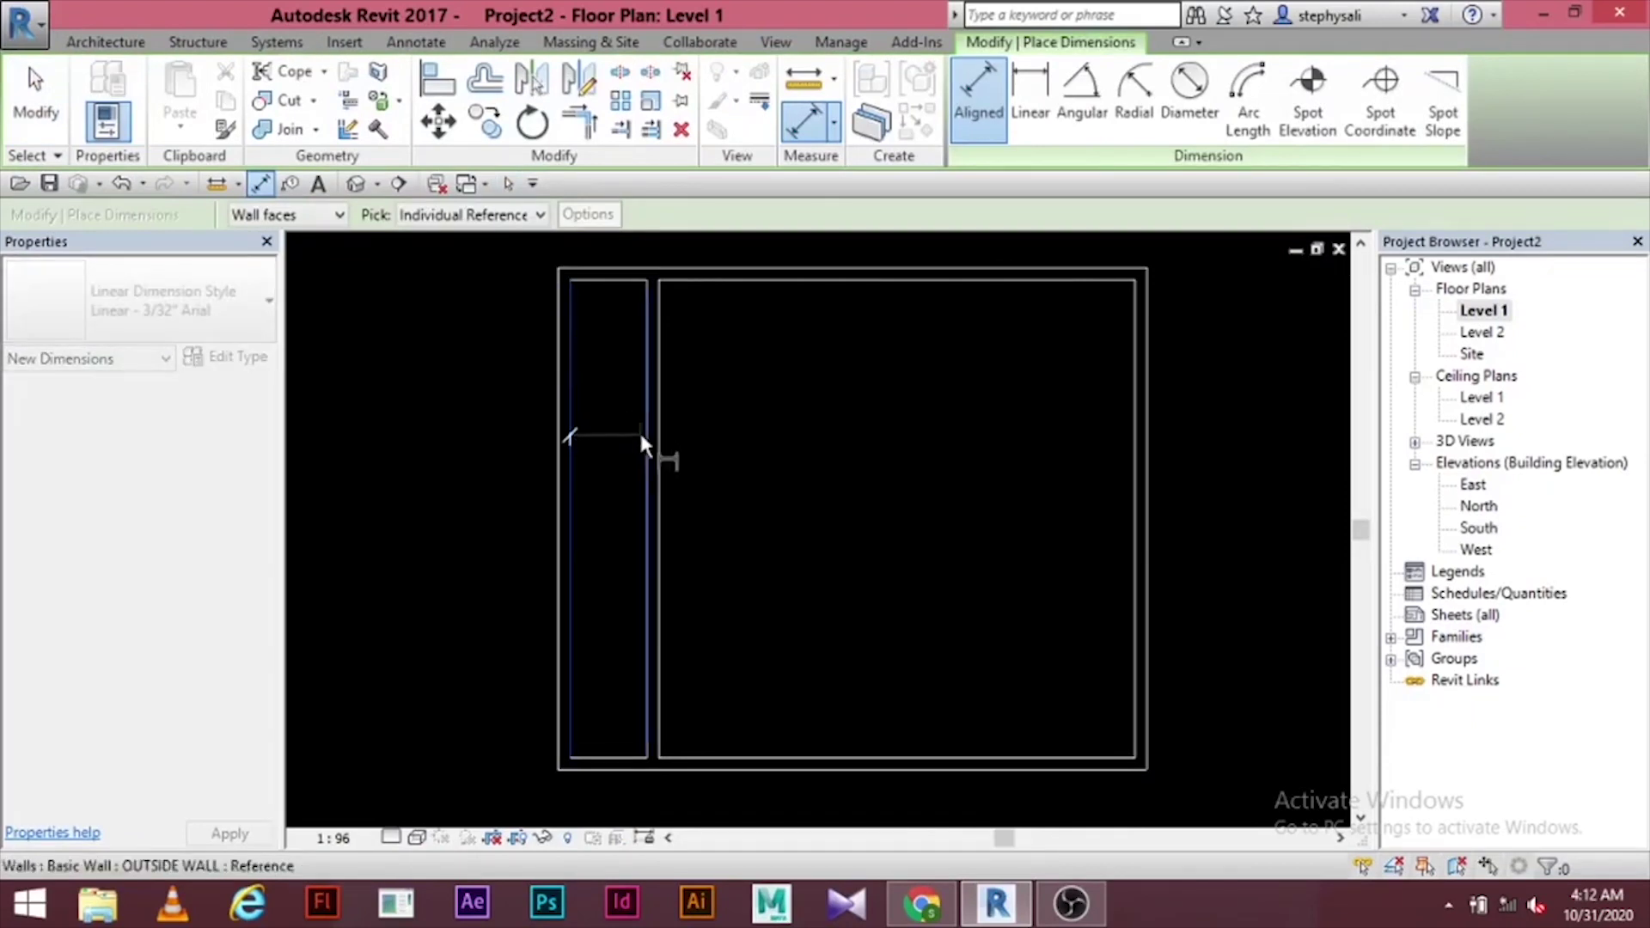
click(647, 453)
click(638, 468)
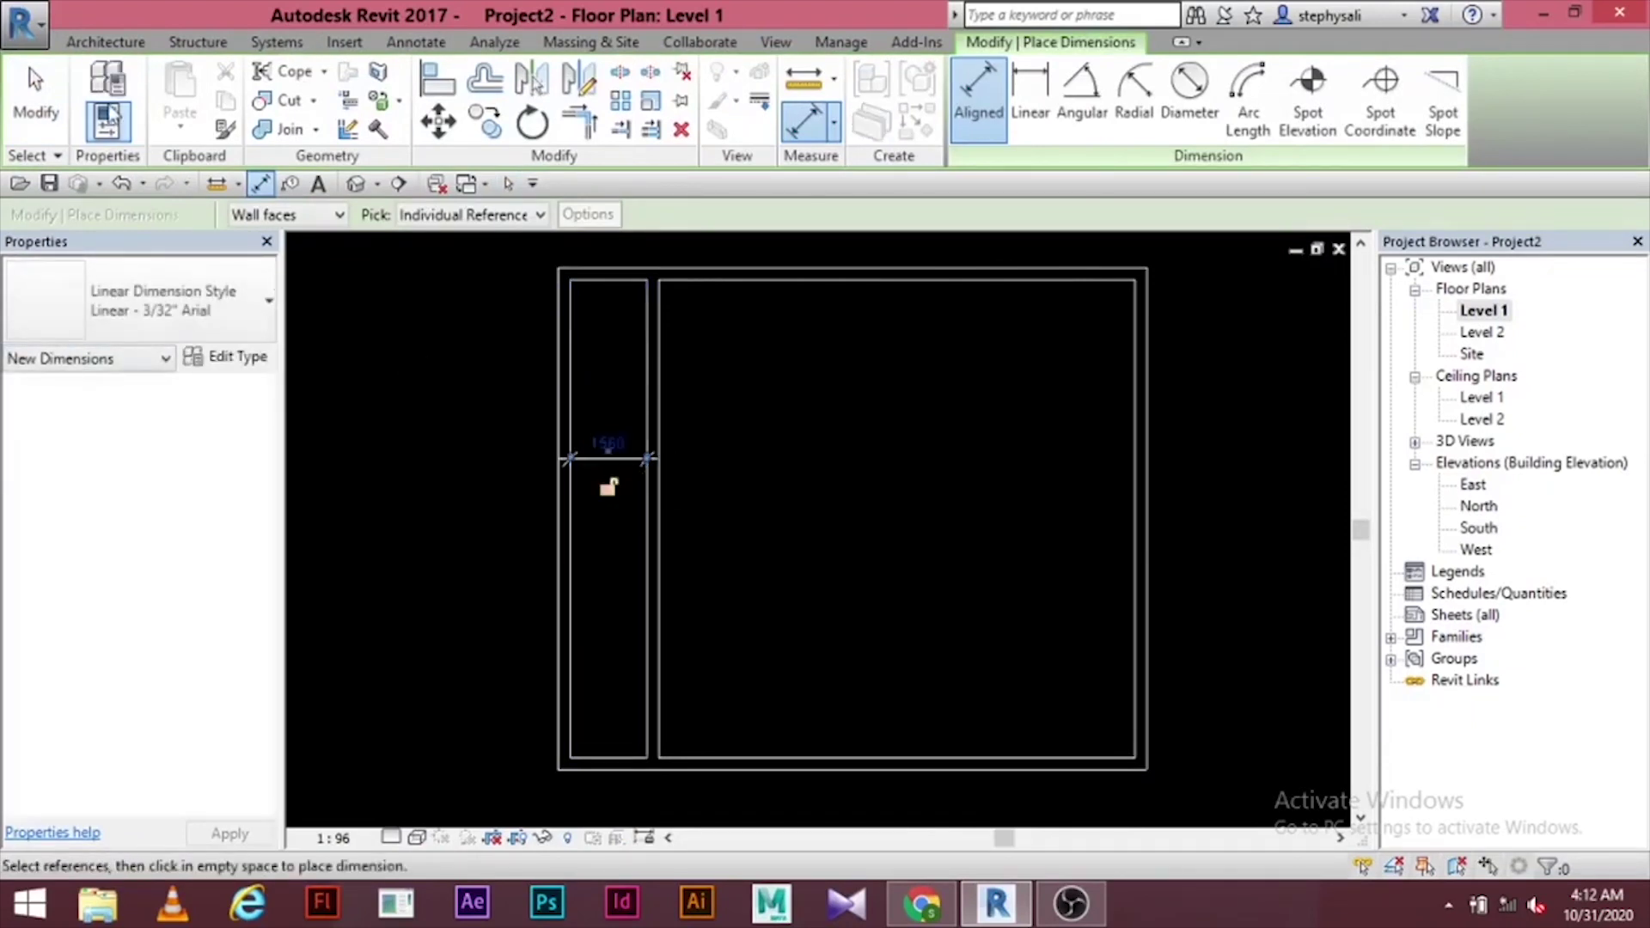
key(Escape)
key(Escape)
- Move the interior wall to 2000 from the outer wall, then delete that dimension
scroll(753, 557, up, 1)
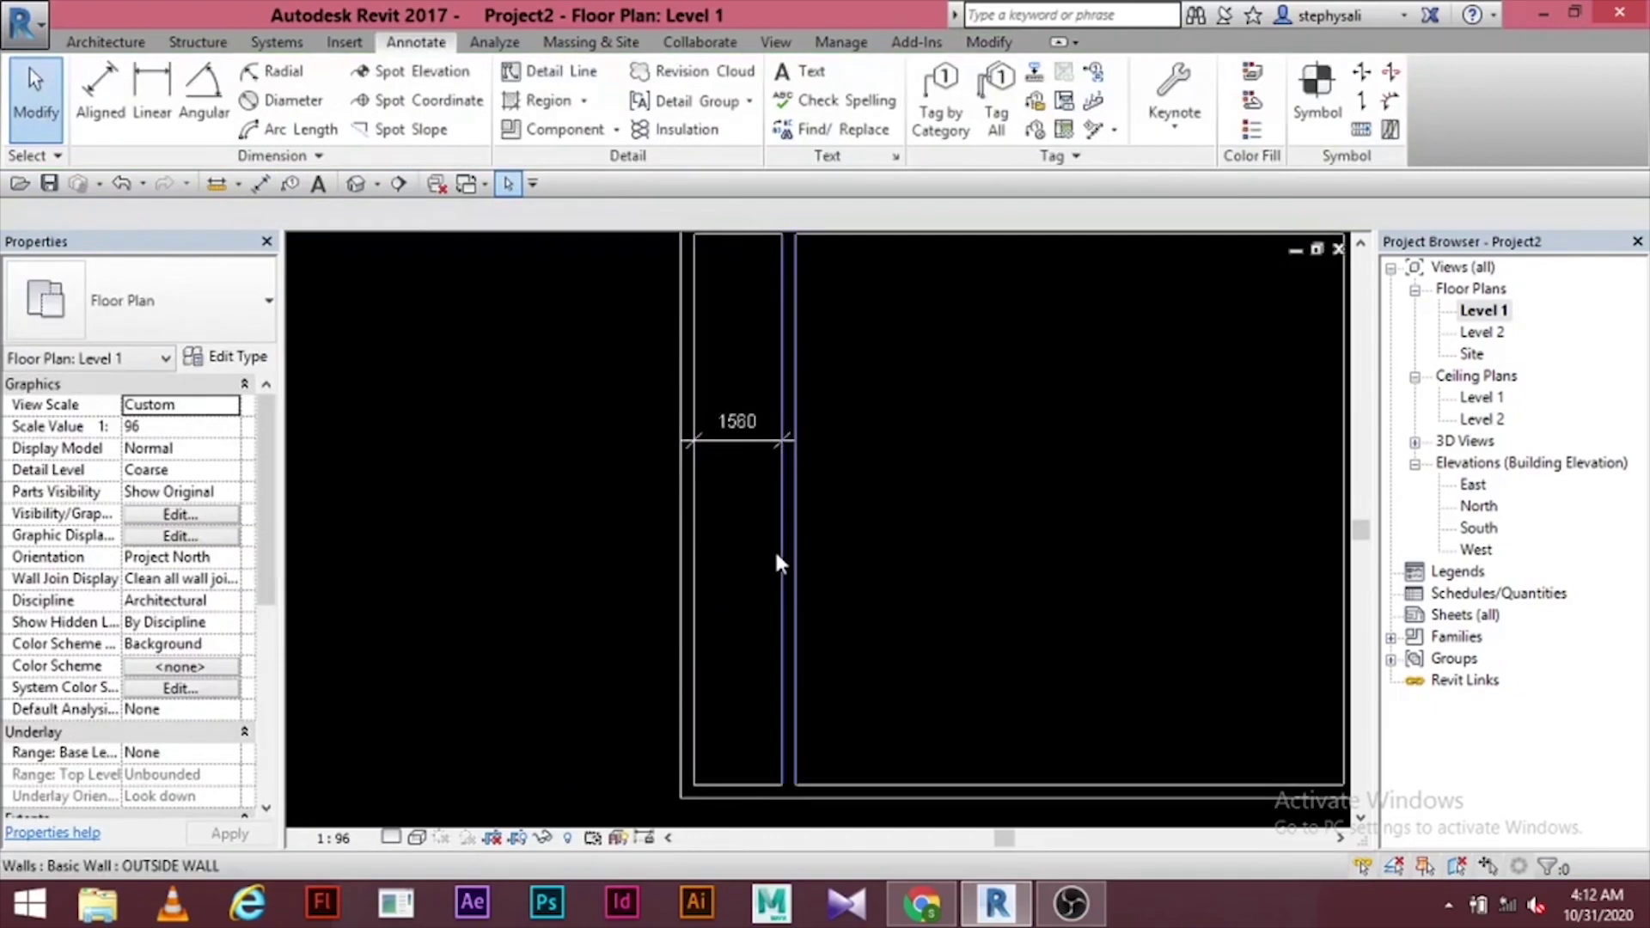
click(776, 563)
click(745, 446)
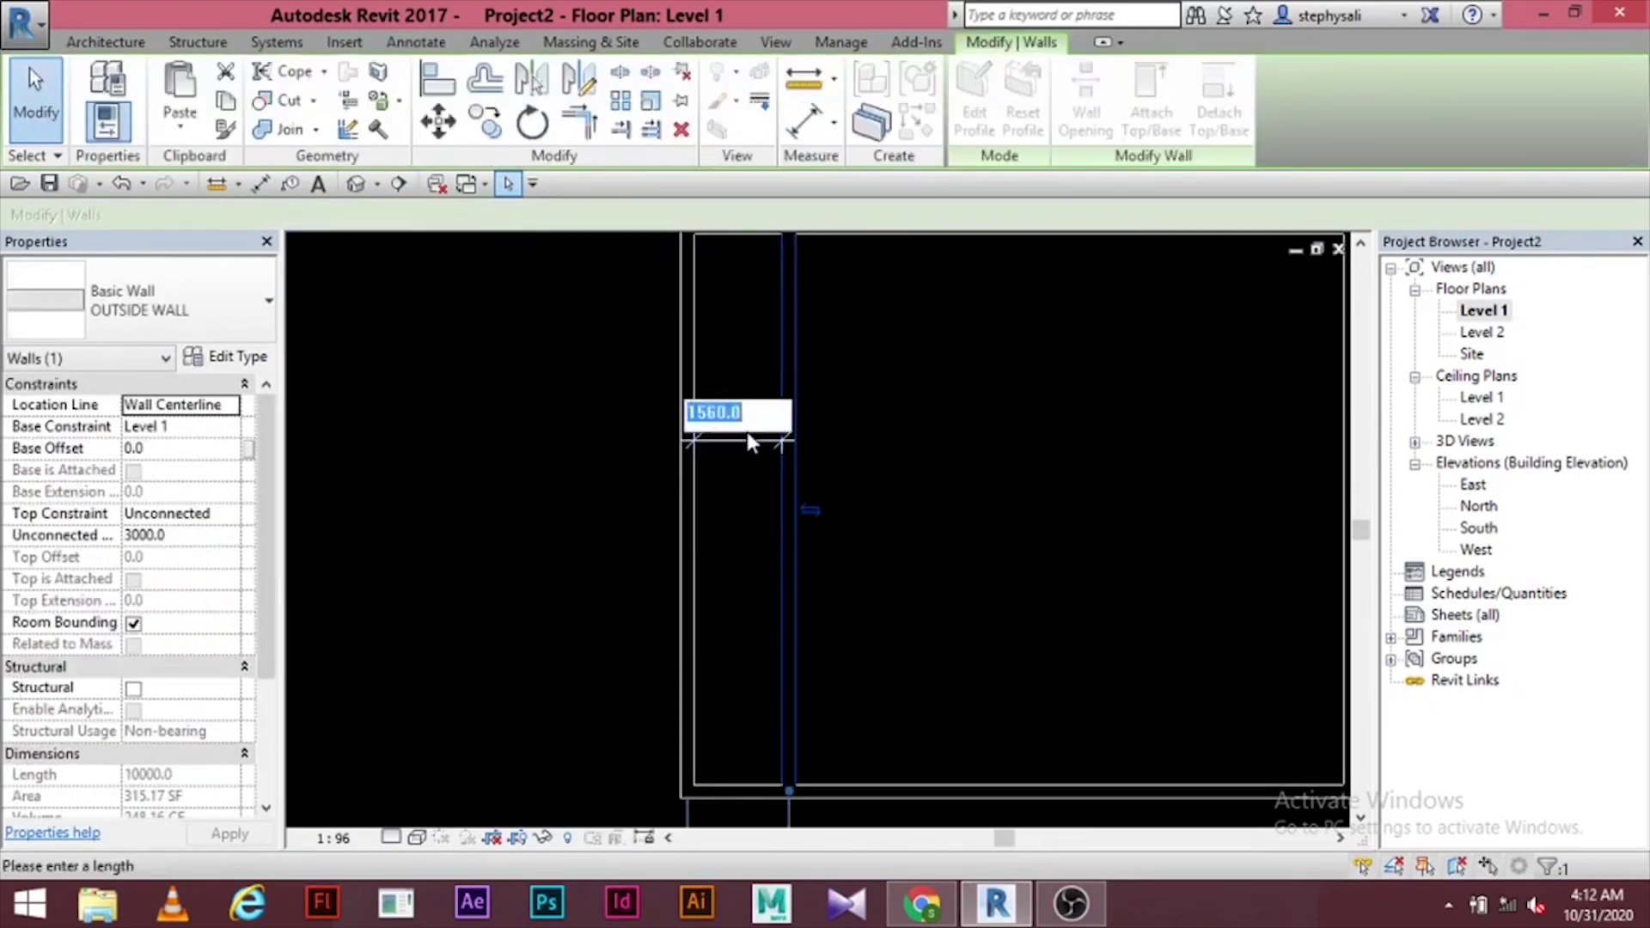
text(2000)
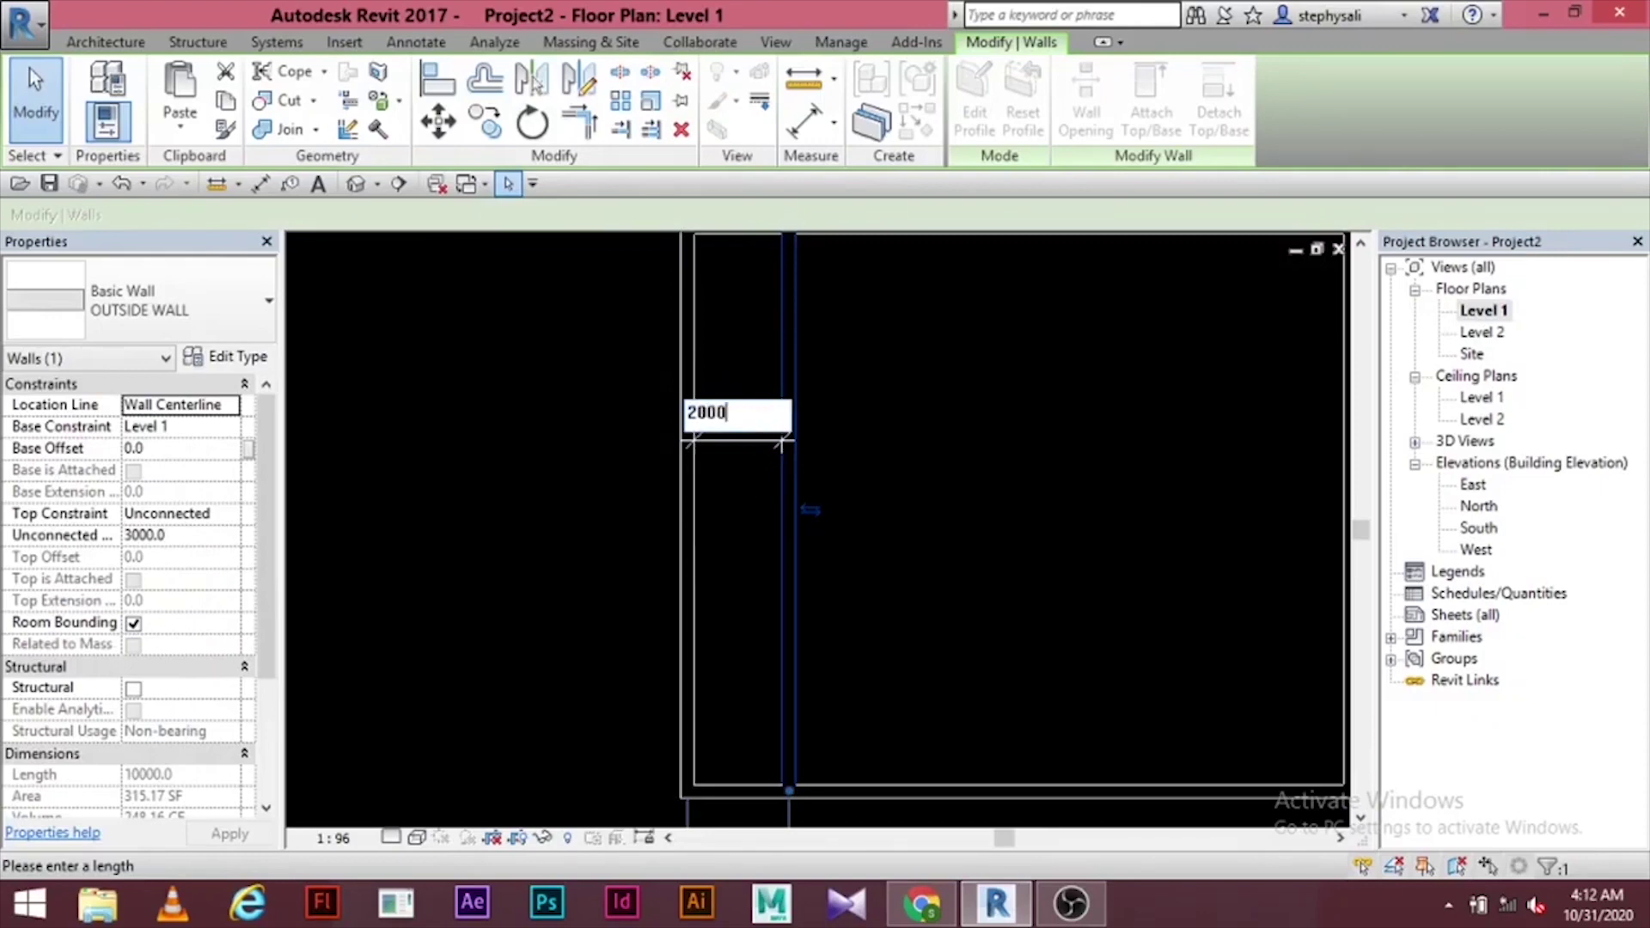
key(Return)
click(987, 446)
scroll(958, 457, down, 3)
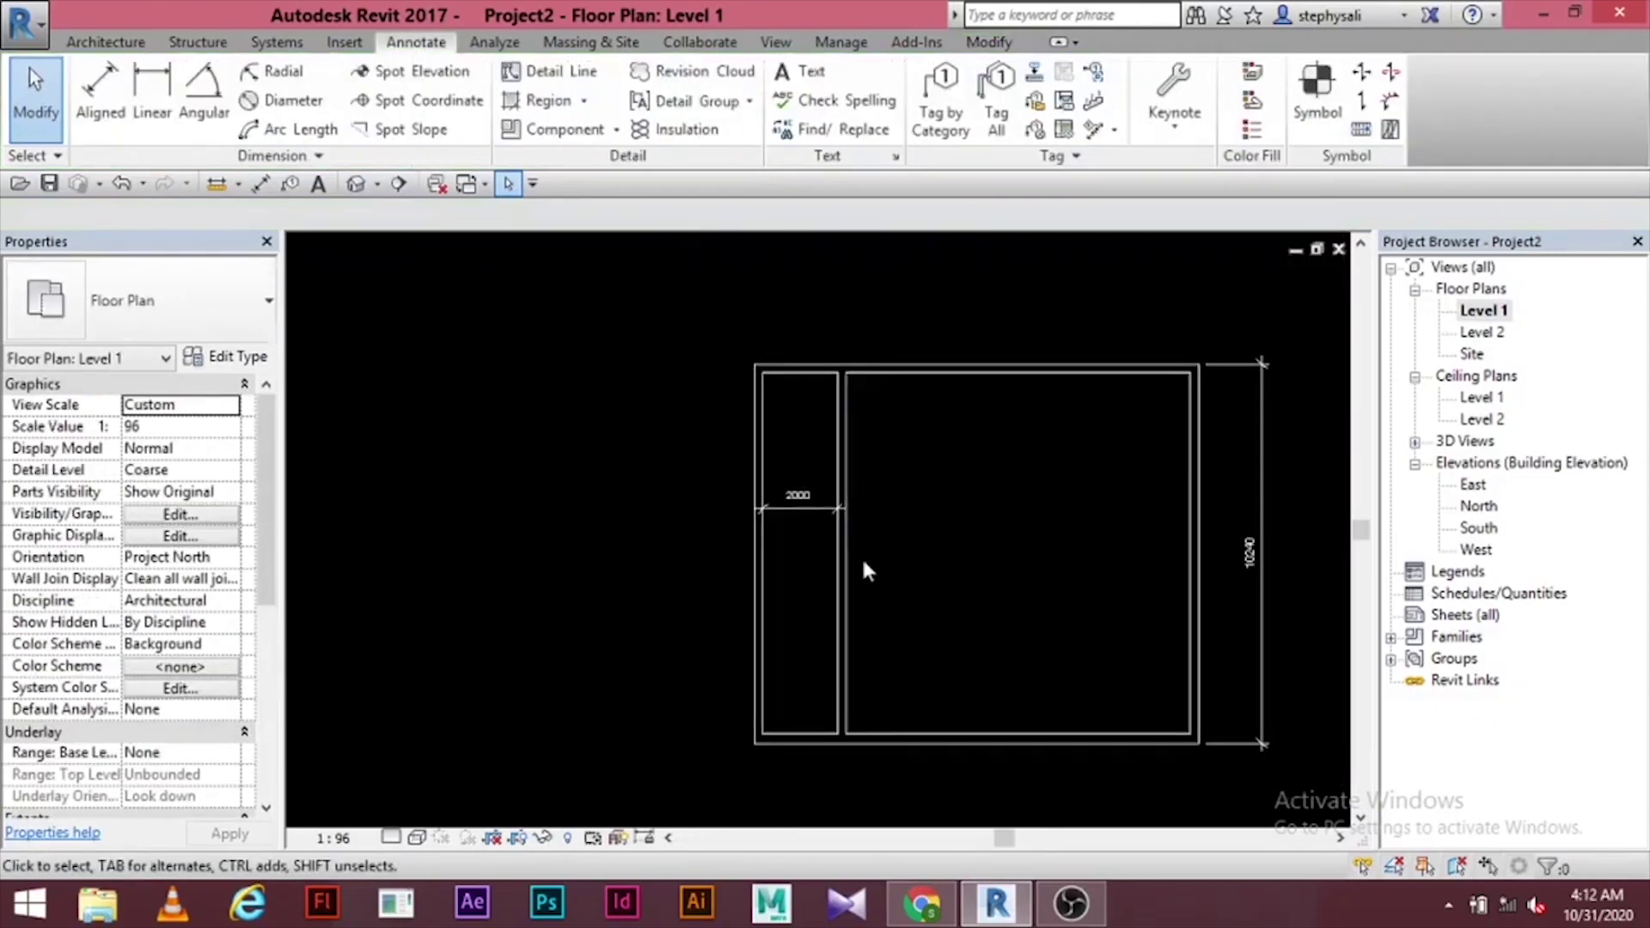
click(827, 508)
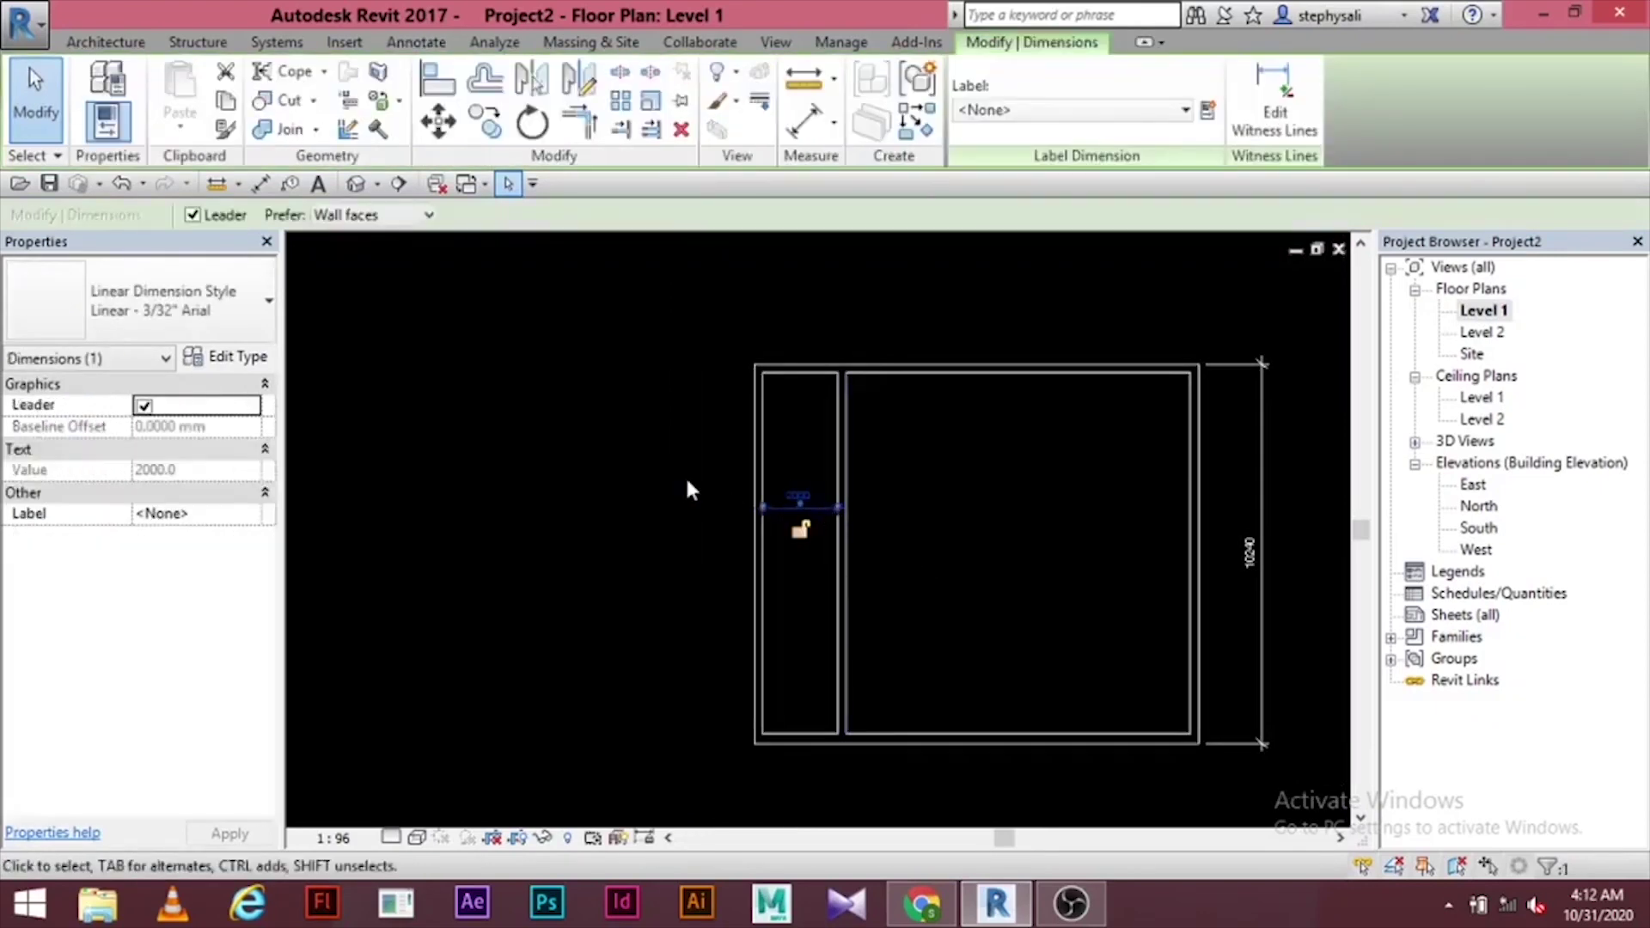
click(681, 128)
- Draw two short horizontal cross walls from the left outer wall to the interior wall
click(87, 49)
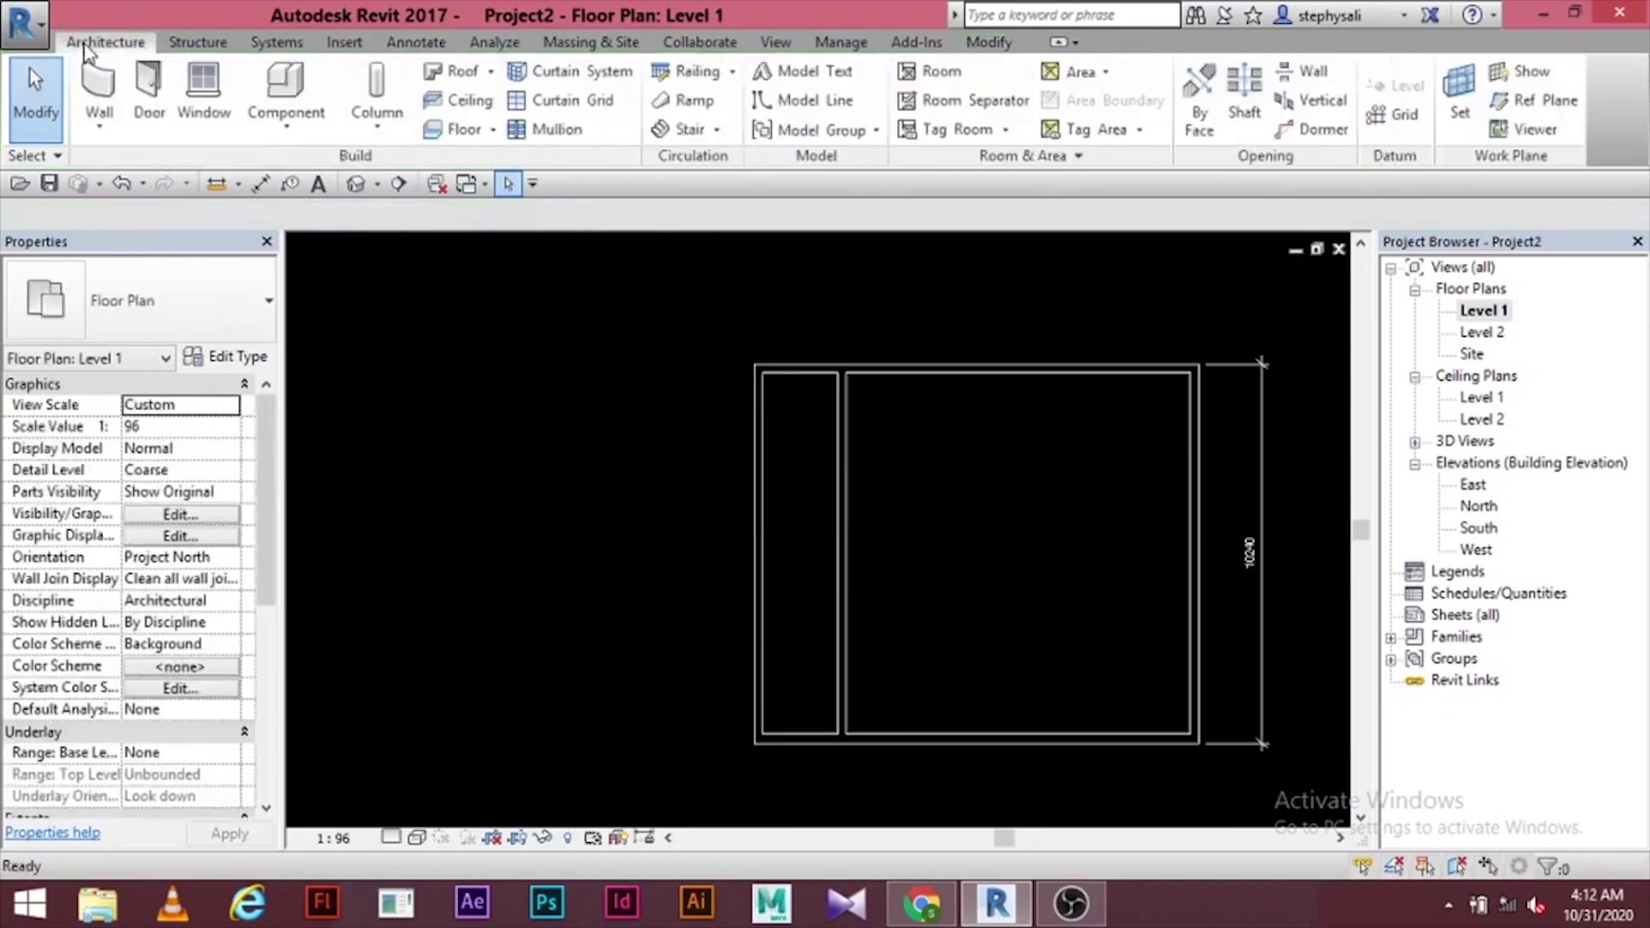
click(100, 96)
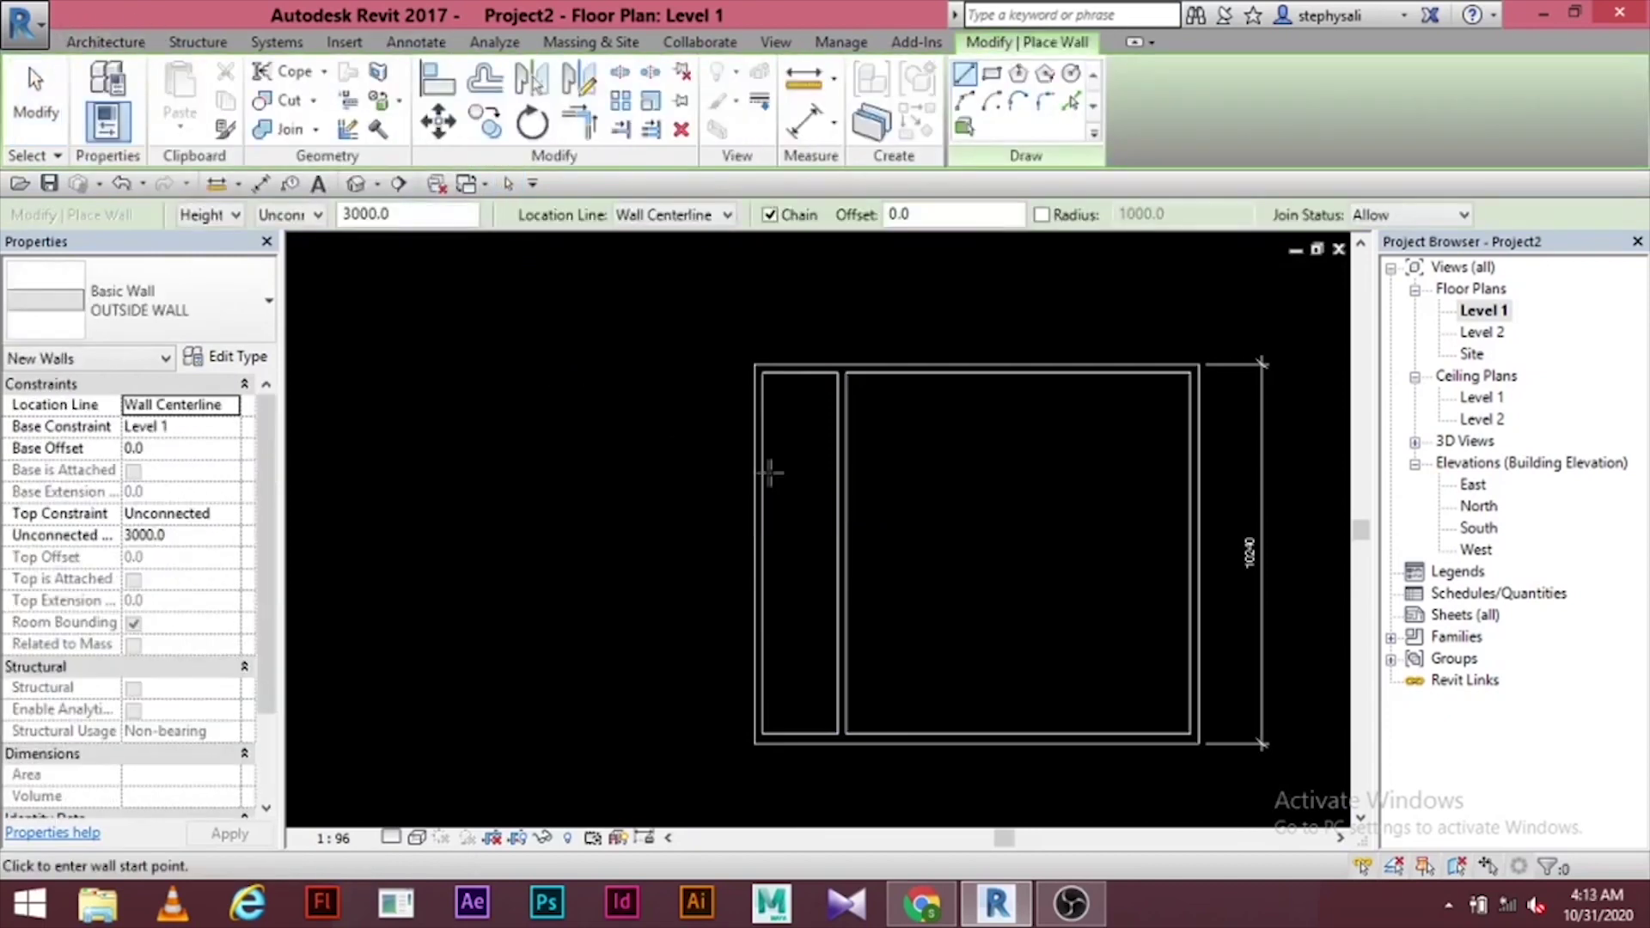
click(757, 473)
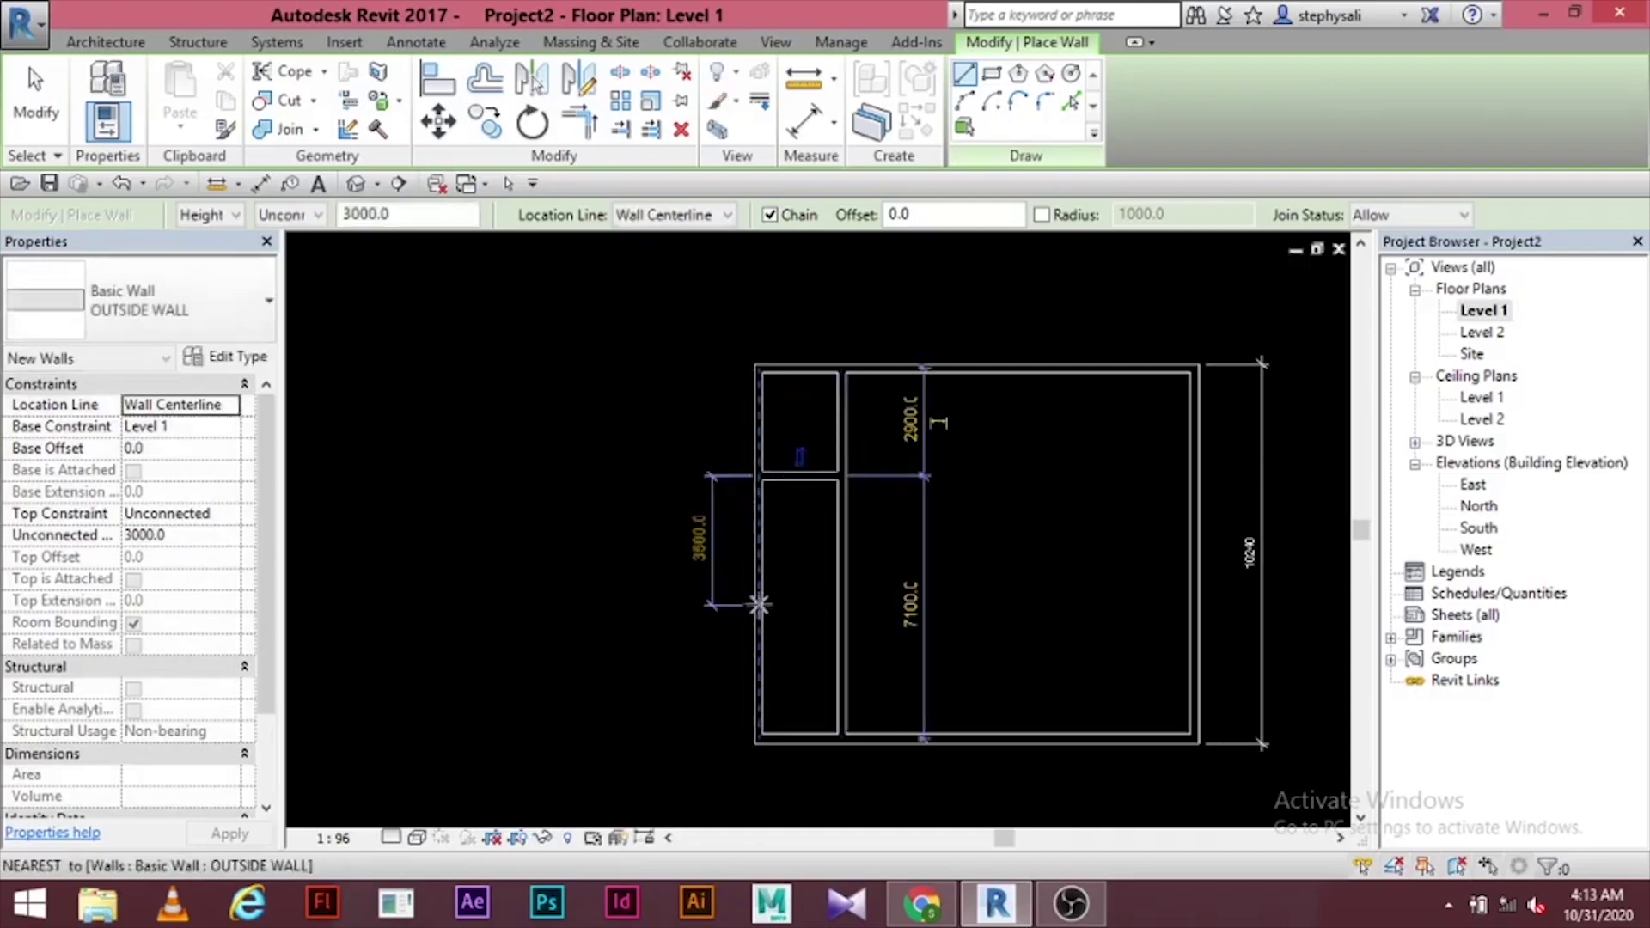
click(759, 605)
click(838, 605)
key(Escape)
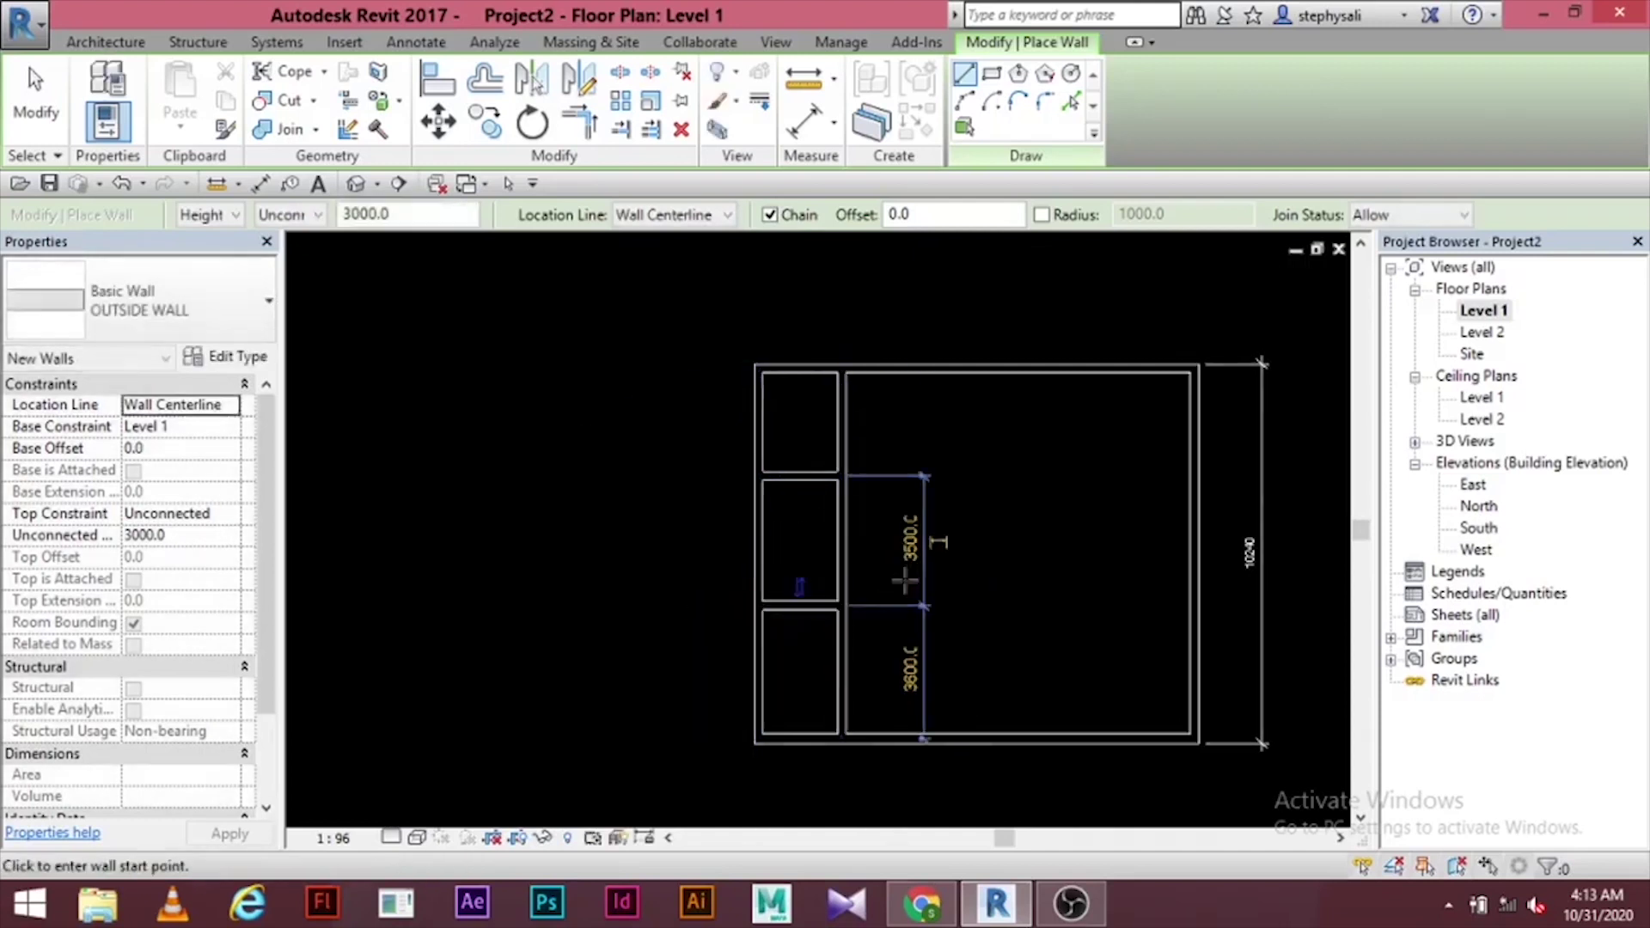
click(58, 133)
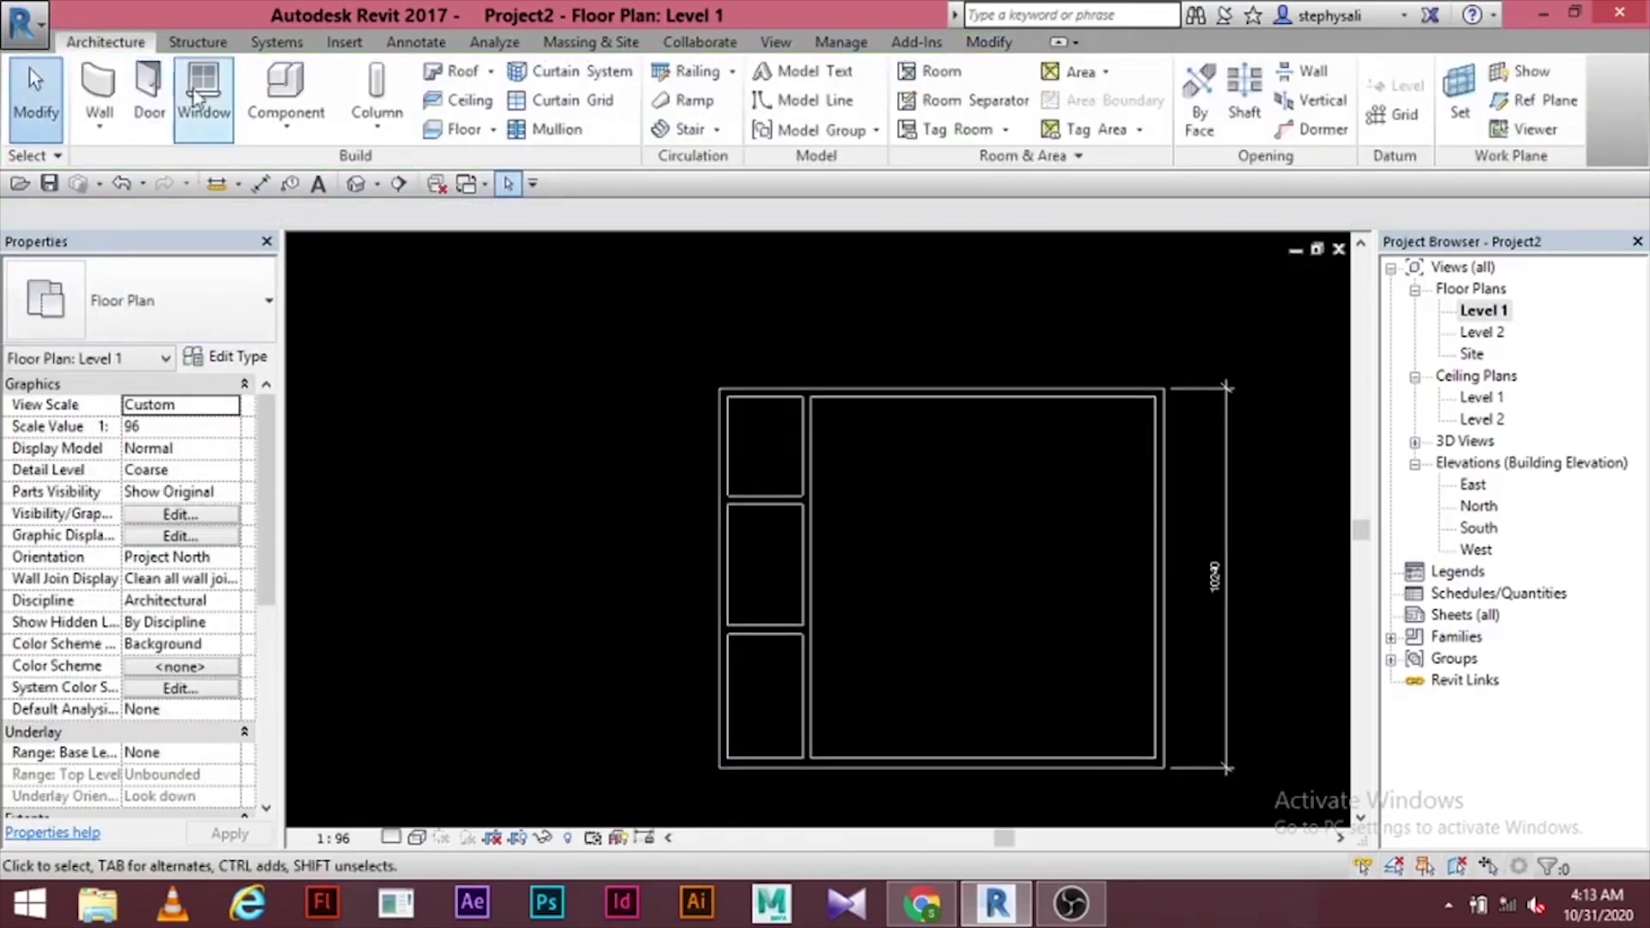
- Place a 2900/3500/3600 dimension chain through the top wall, both cross walls and bottom wall
click(411, 42)
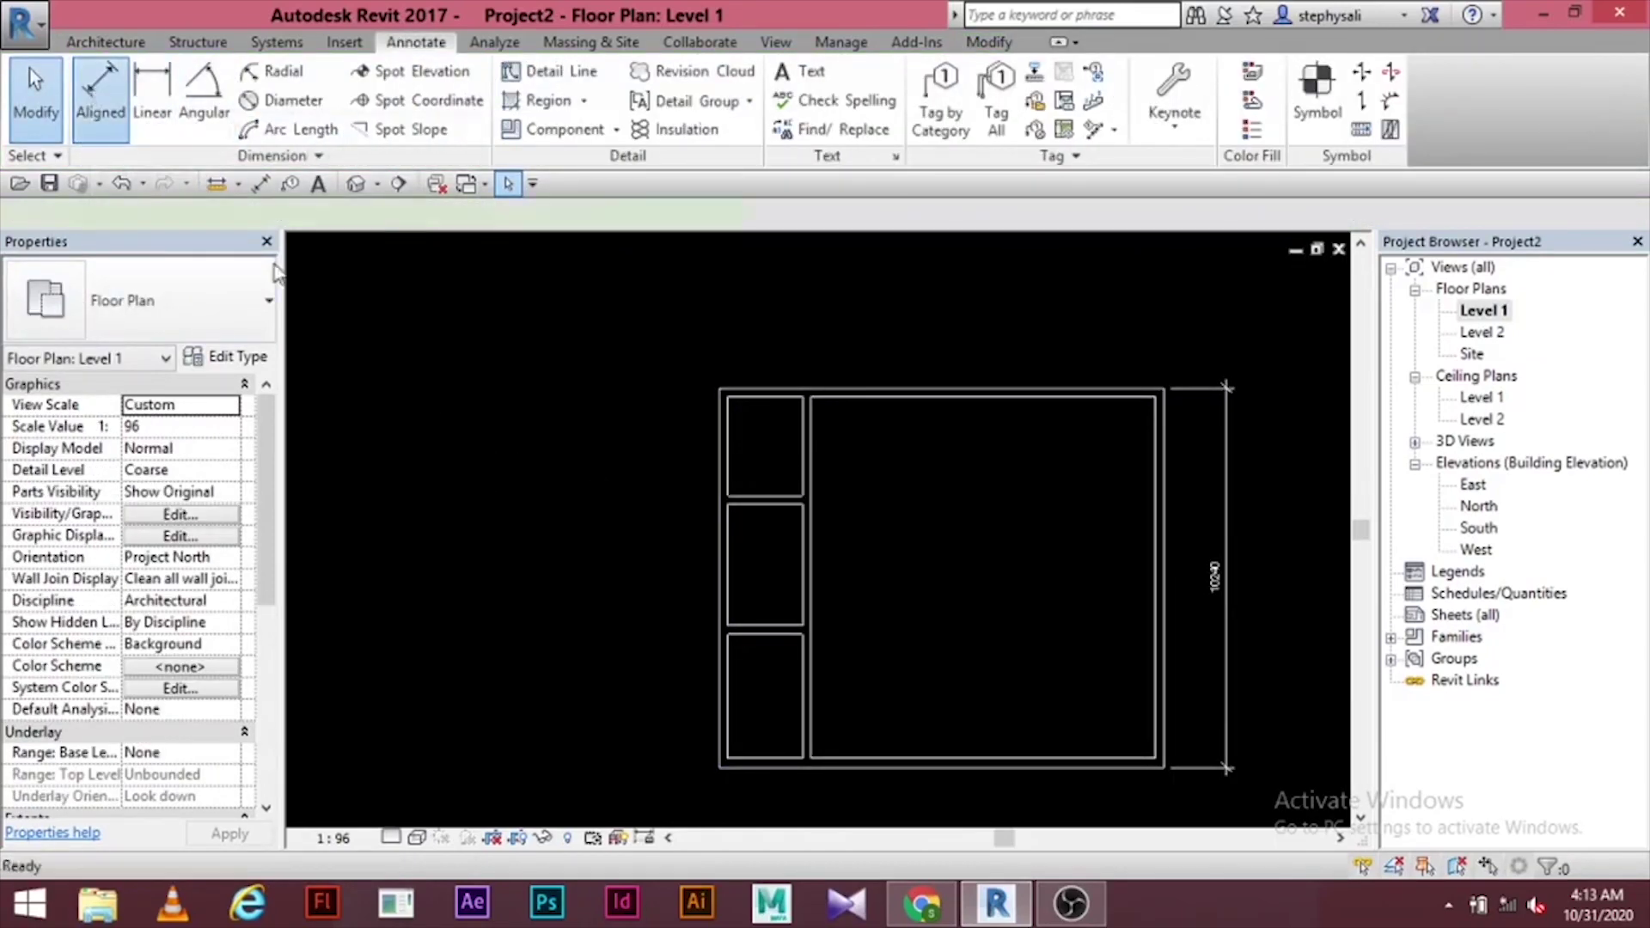
click(101, 94)
scroll(778, 406, up, 5)
scroll(778, 406, down, 1)
click(792, 389)
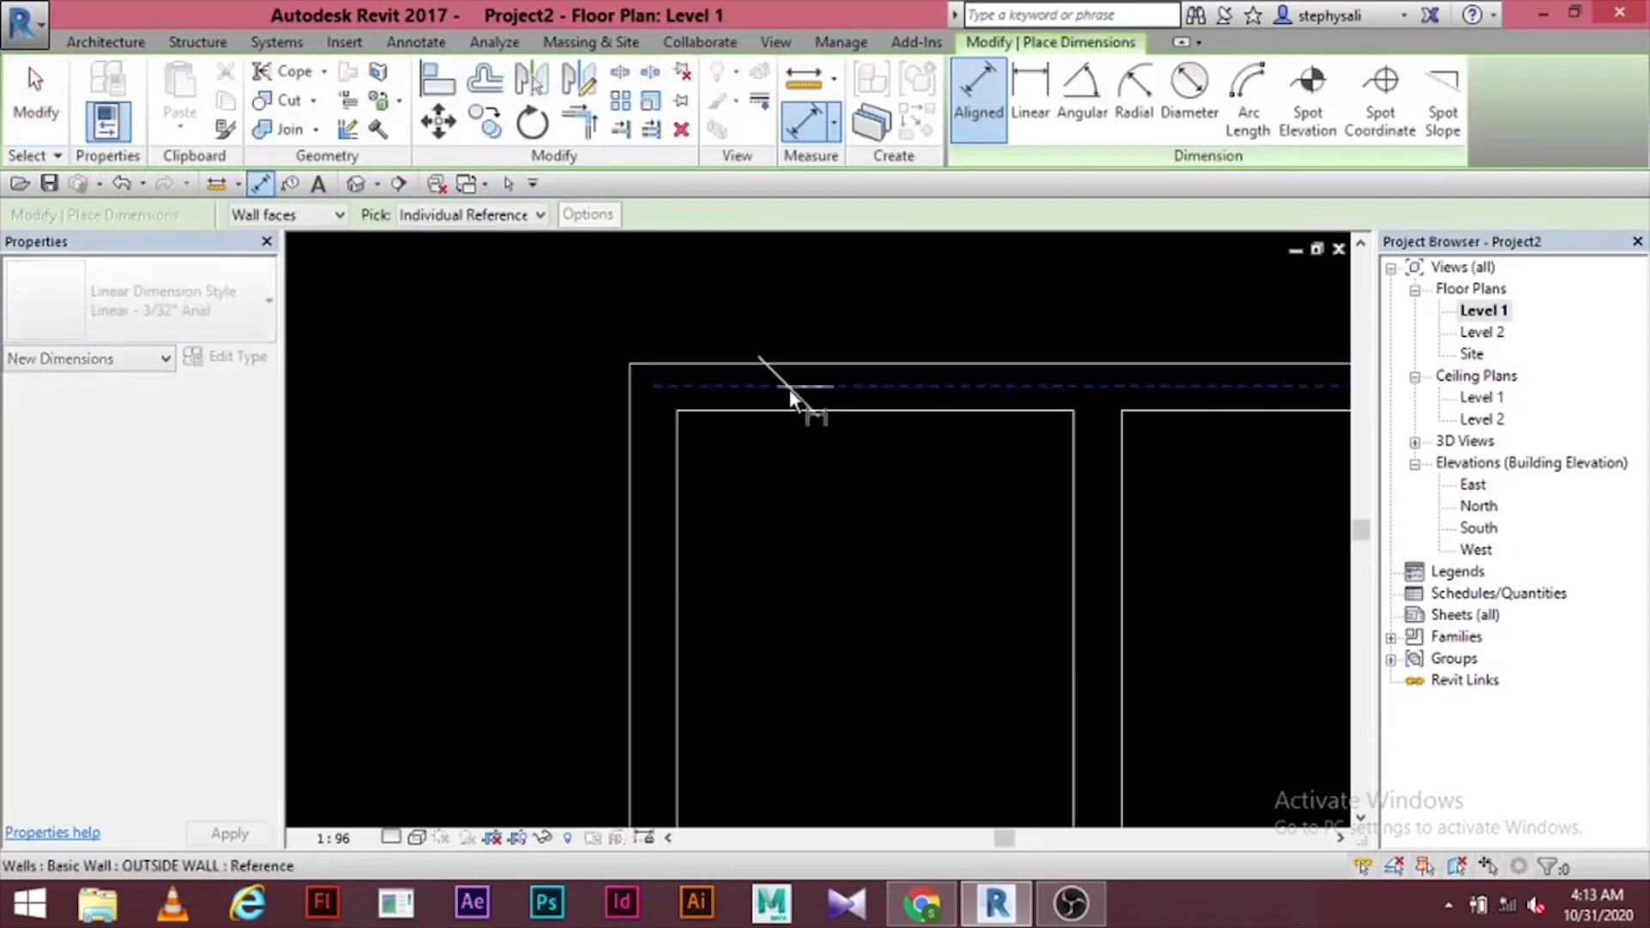
scroll(783, 570, down, 2)
middle_drag(782, 571, 820, 386)
scroll(886, 509, up, 2)
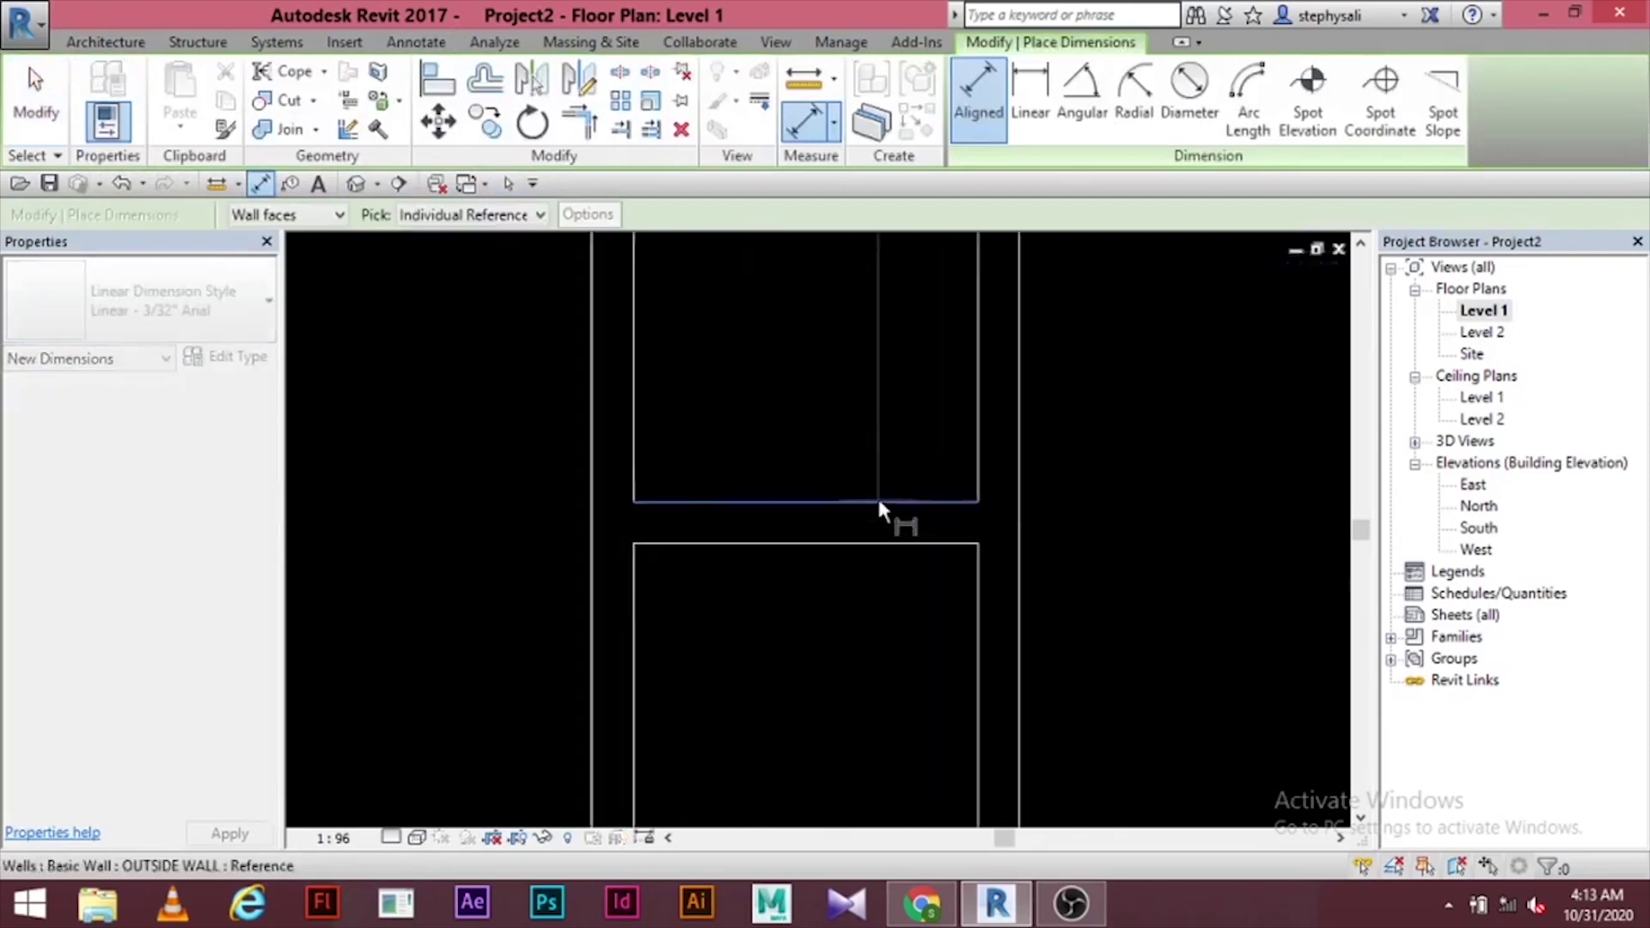
click(858, 541)
scroll(859, 590, down, 2)
mouse_move(859, 590)
middle_down()
mouse_move(868, 403)
mouse_move(866, 558)
middle_up()
scroll(865, 558, up, 3)
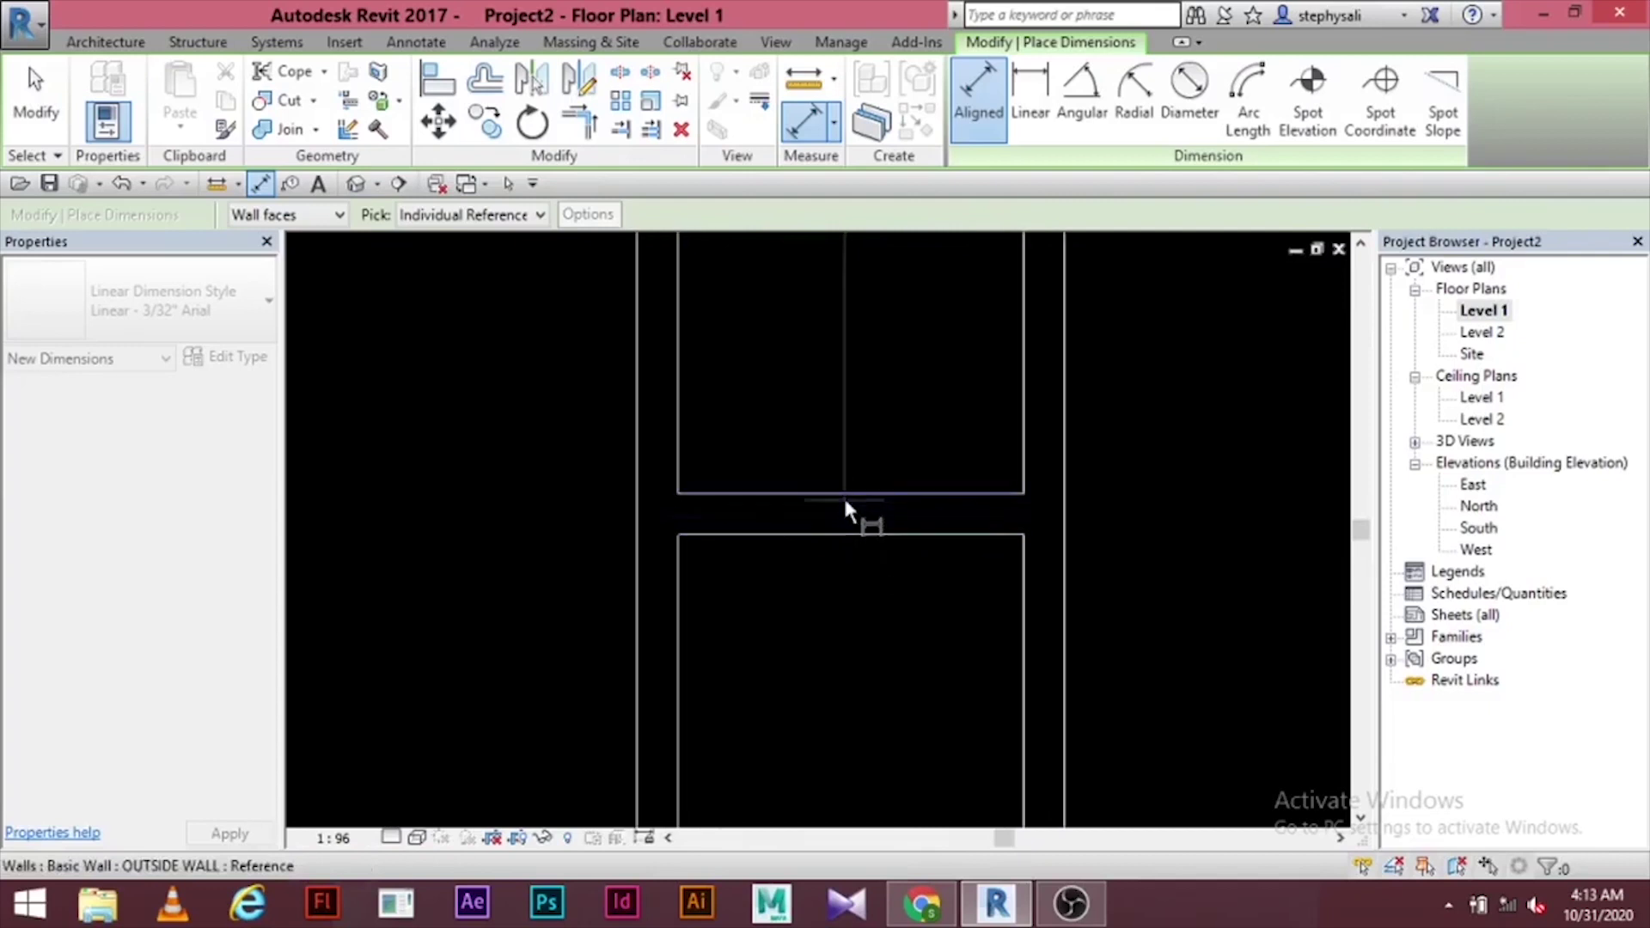
scroll(838, 584, down, 2)
middle_drag(833, 626, 873, 570)
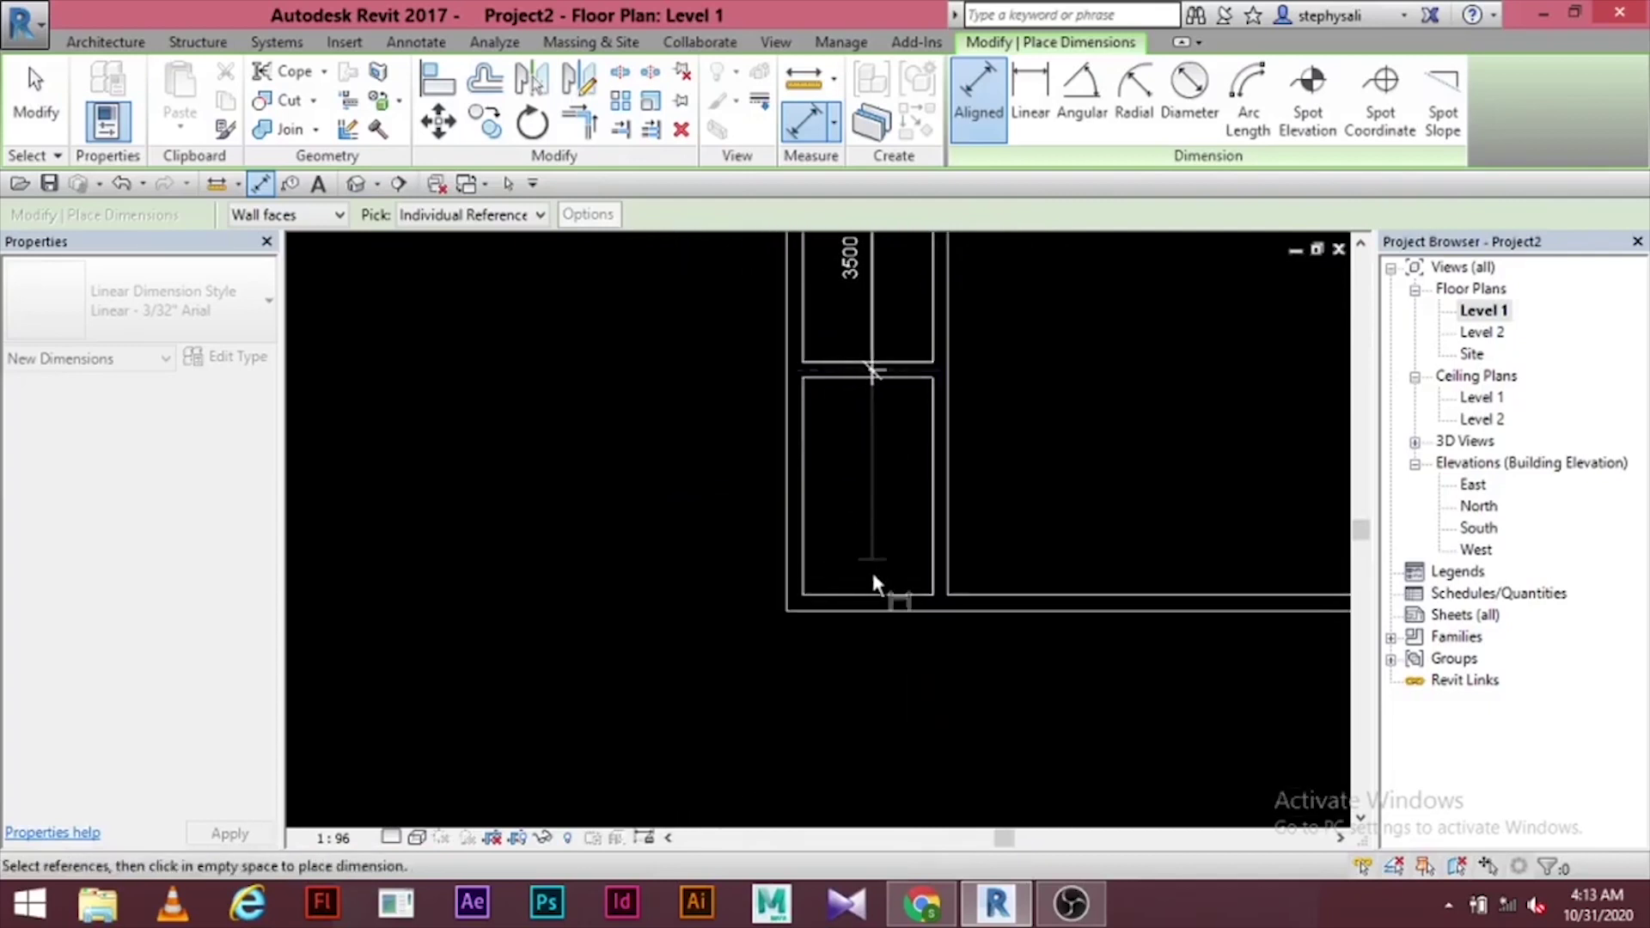
scroll(880, 618, up, 2)
click(875, 621)
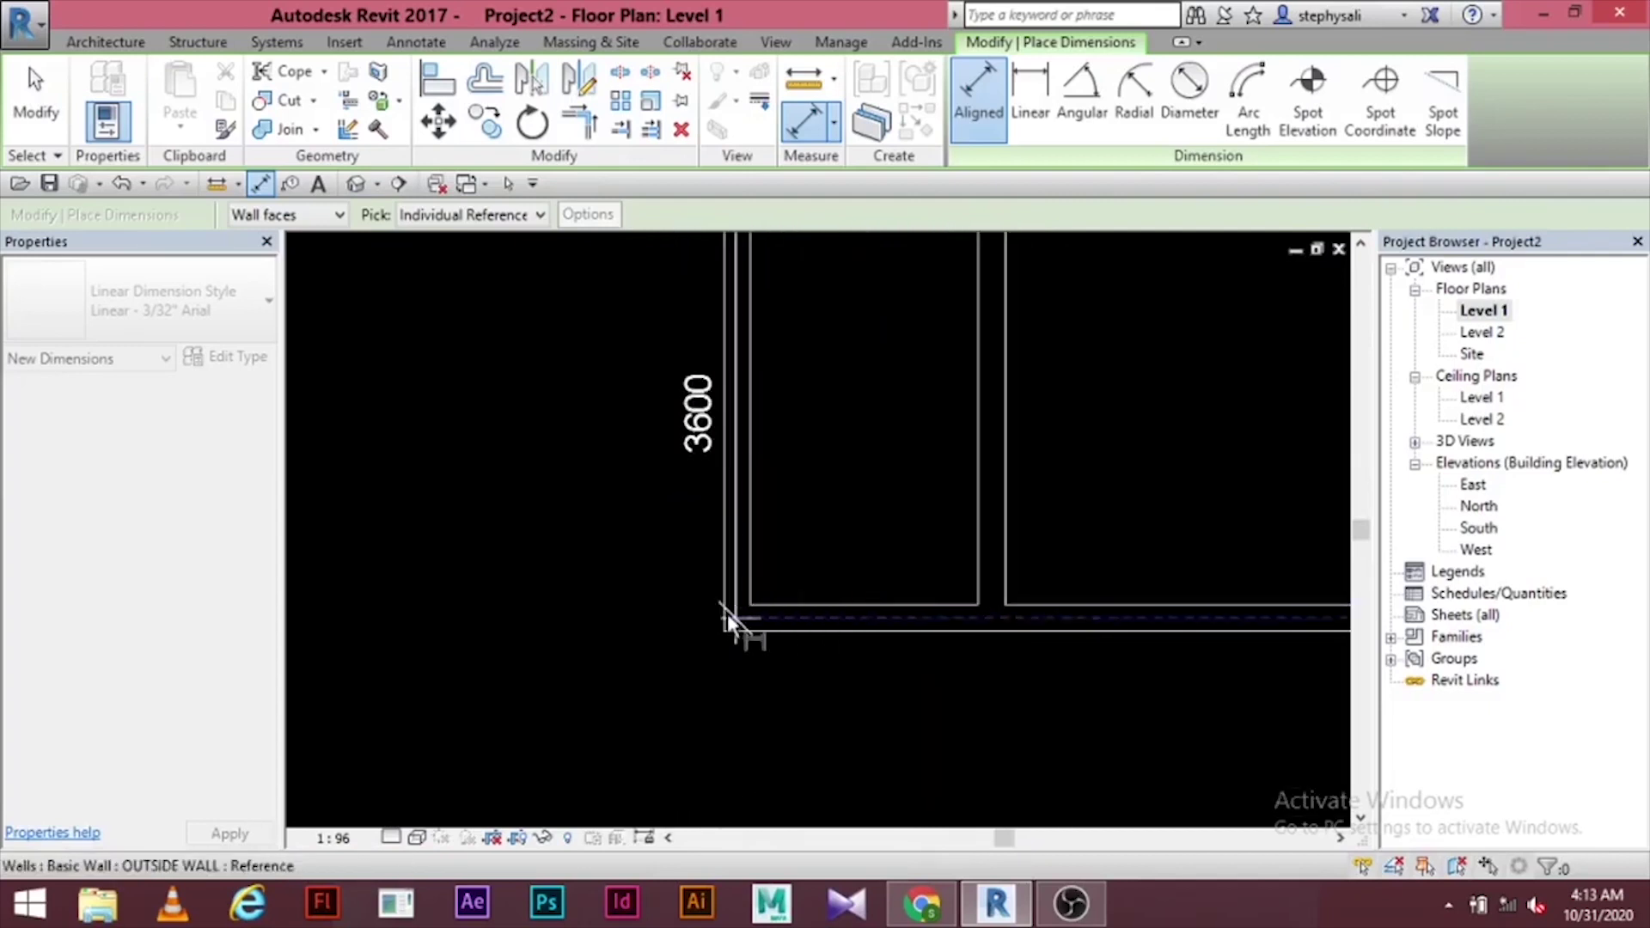
click(660, 623)
key(Escape)
key(Escape)
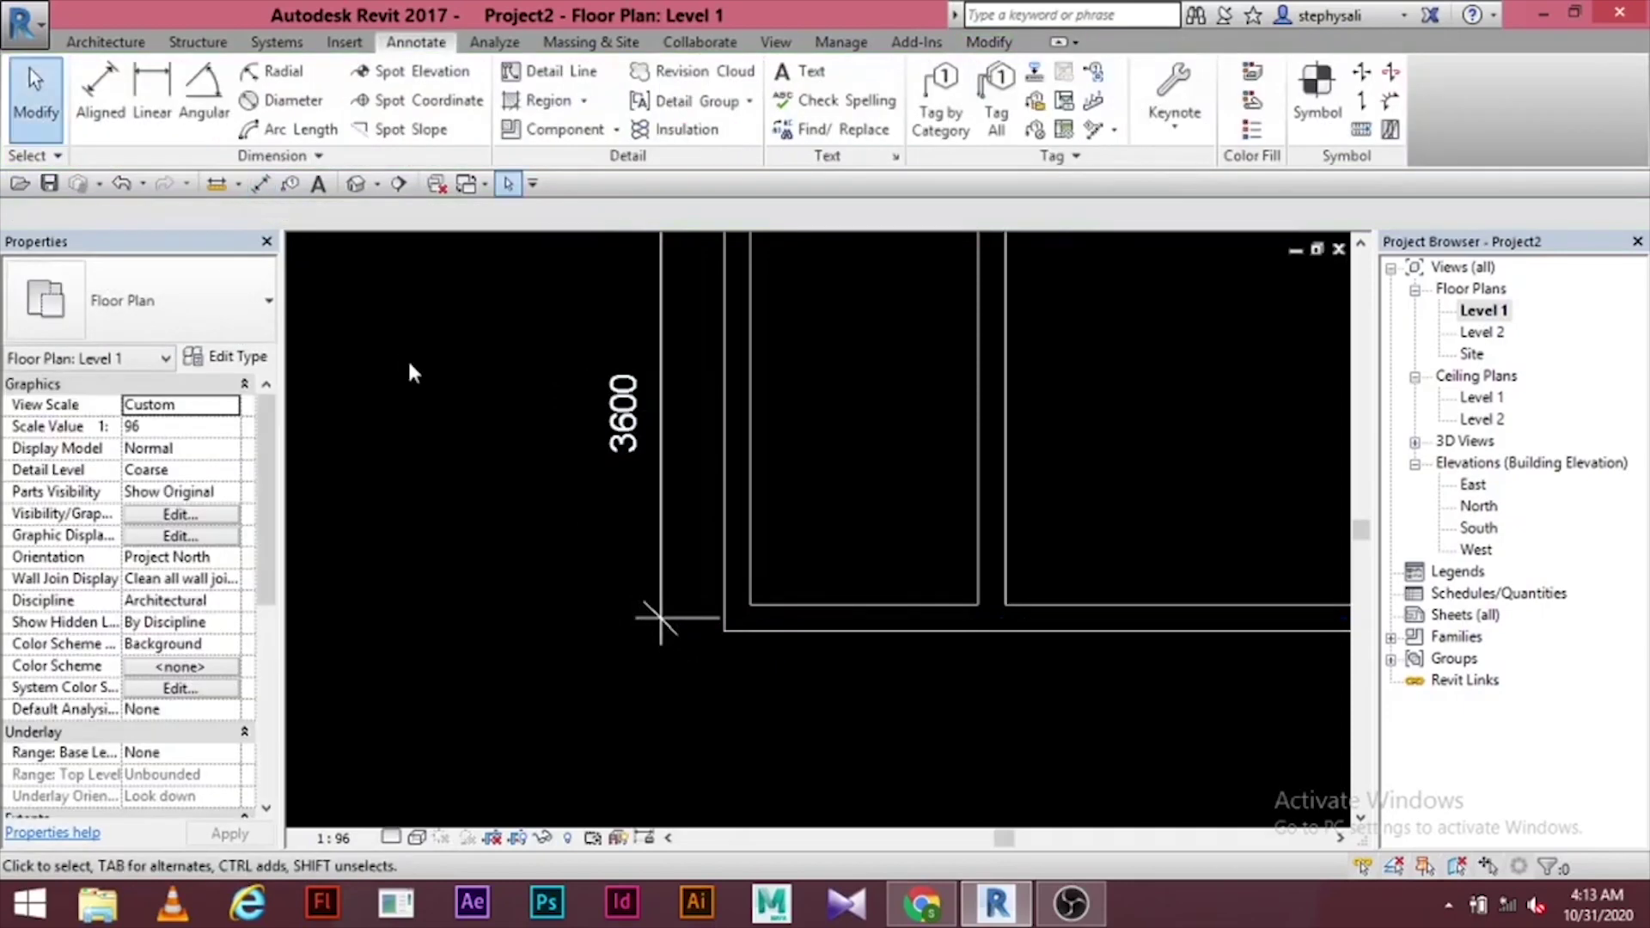
- Set the three-part dimension chain to EQ so the rooms are equal
scroll(409, 367, down, 2)
mouse_move(409, 367)
middle_down()
mouse_move(482, 630)
mouse_move(546, 732)
middle_up()
click(647, 499)
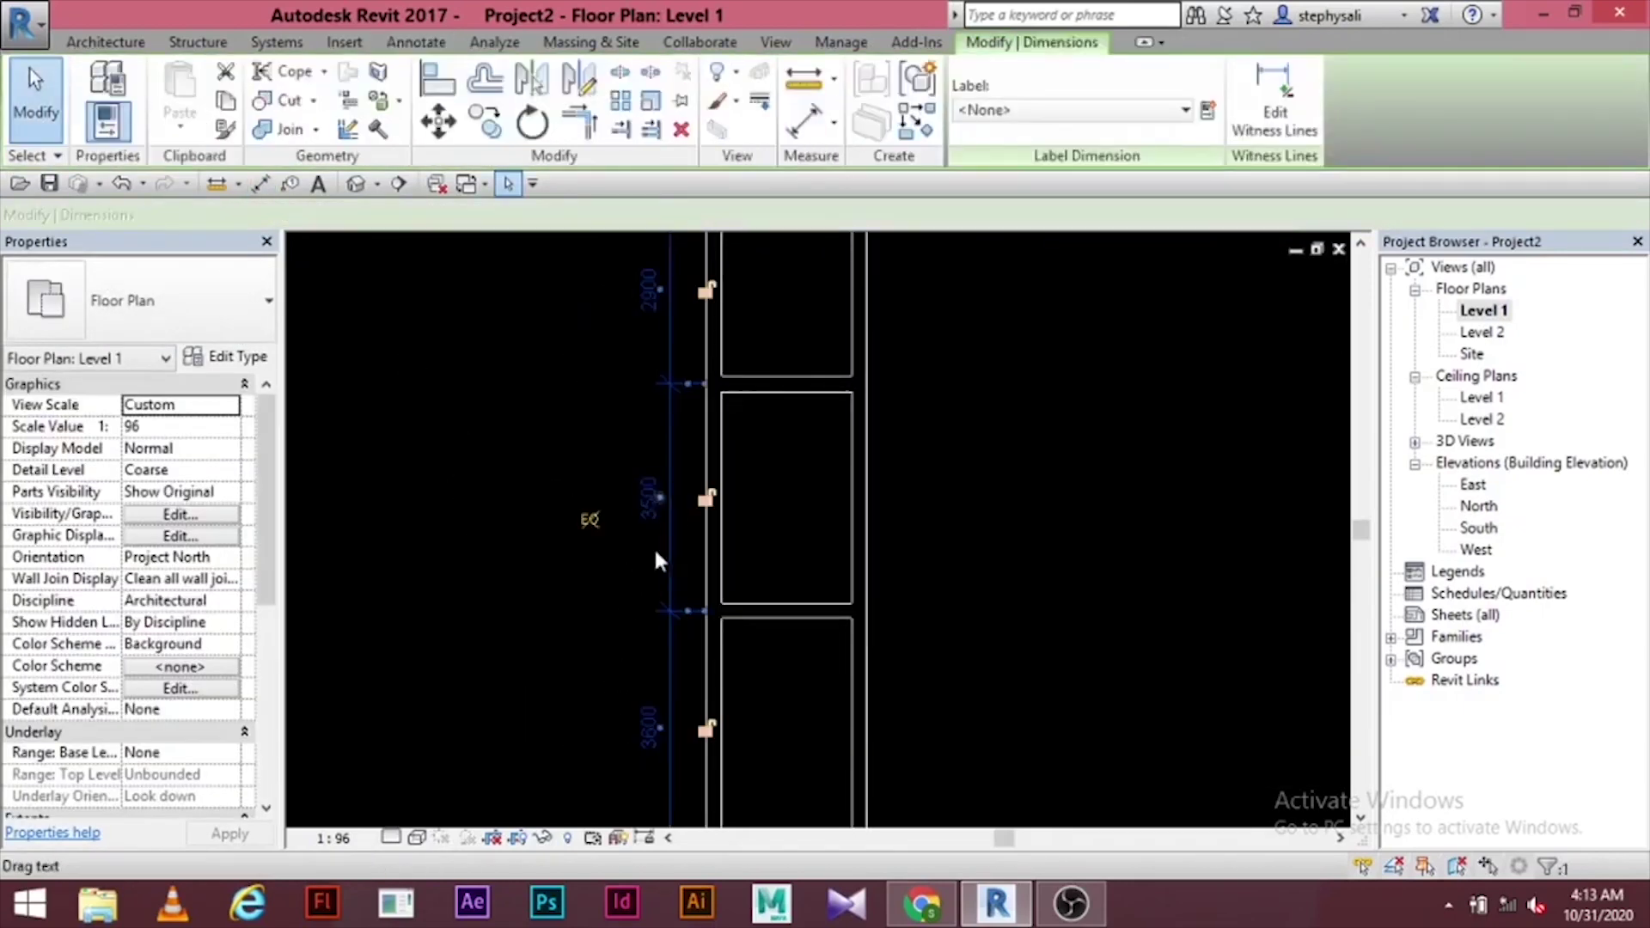
click(590, 520)
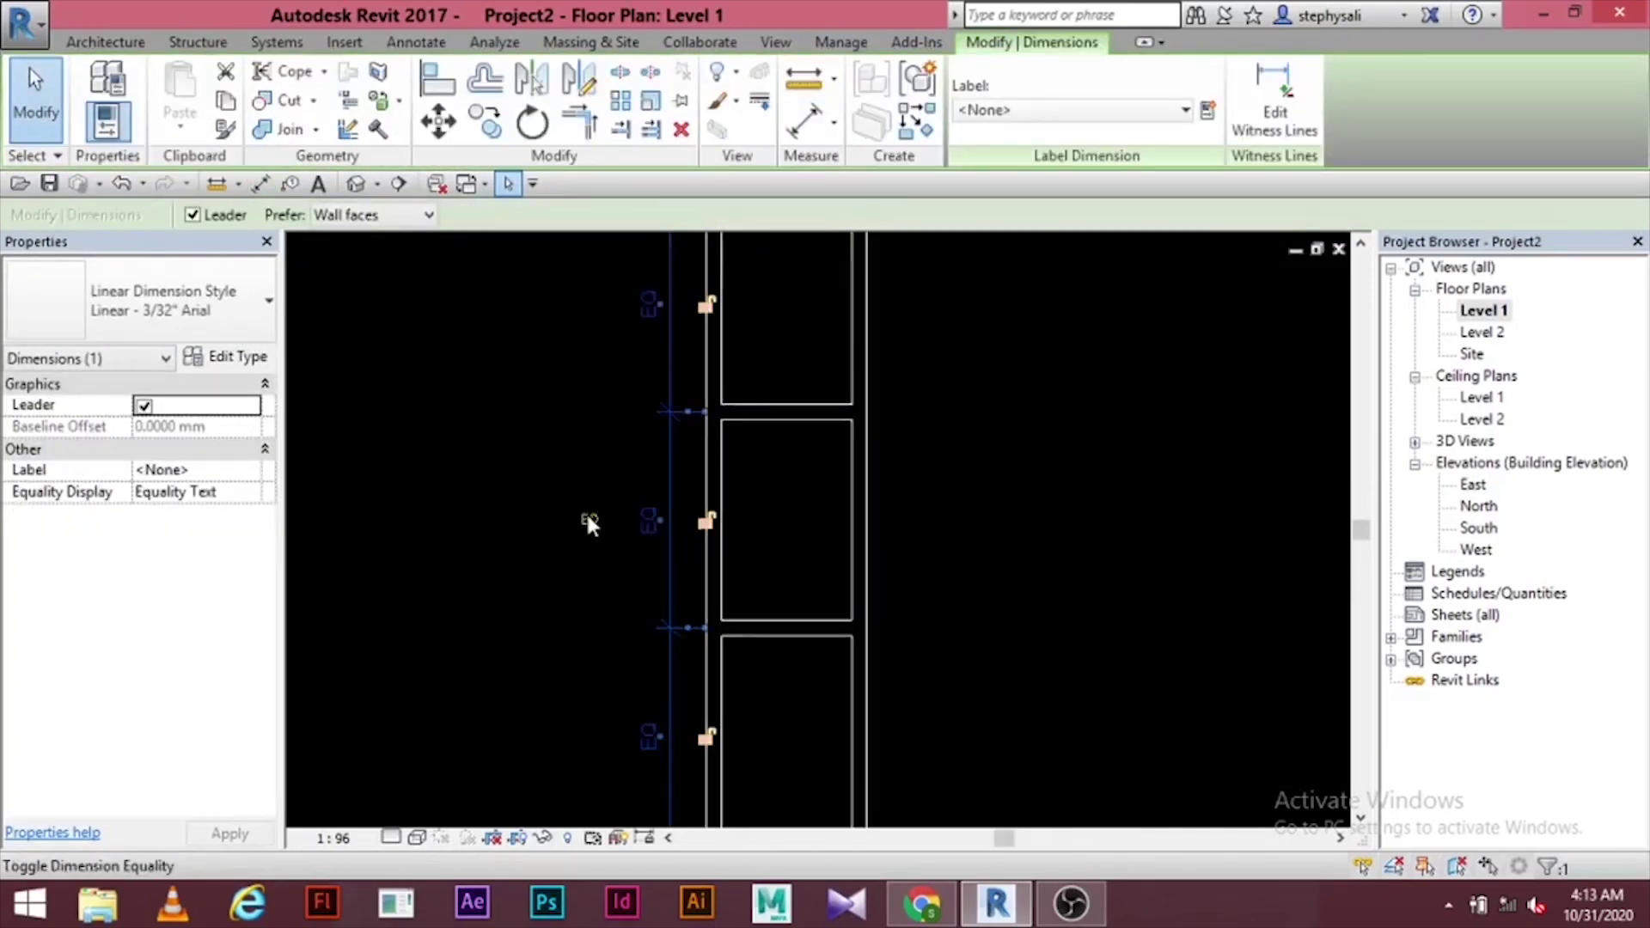
click(557, 526)
scroll(588, 524, down, 2)
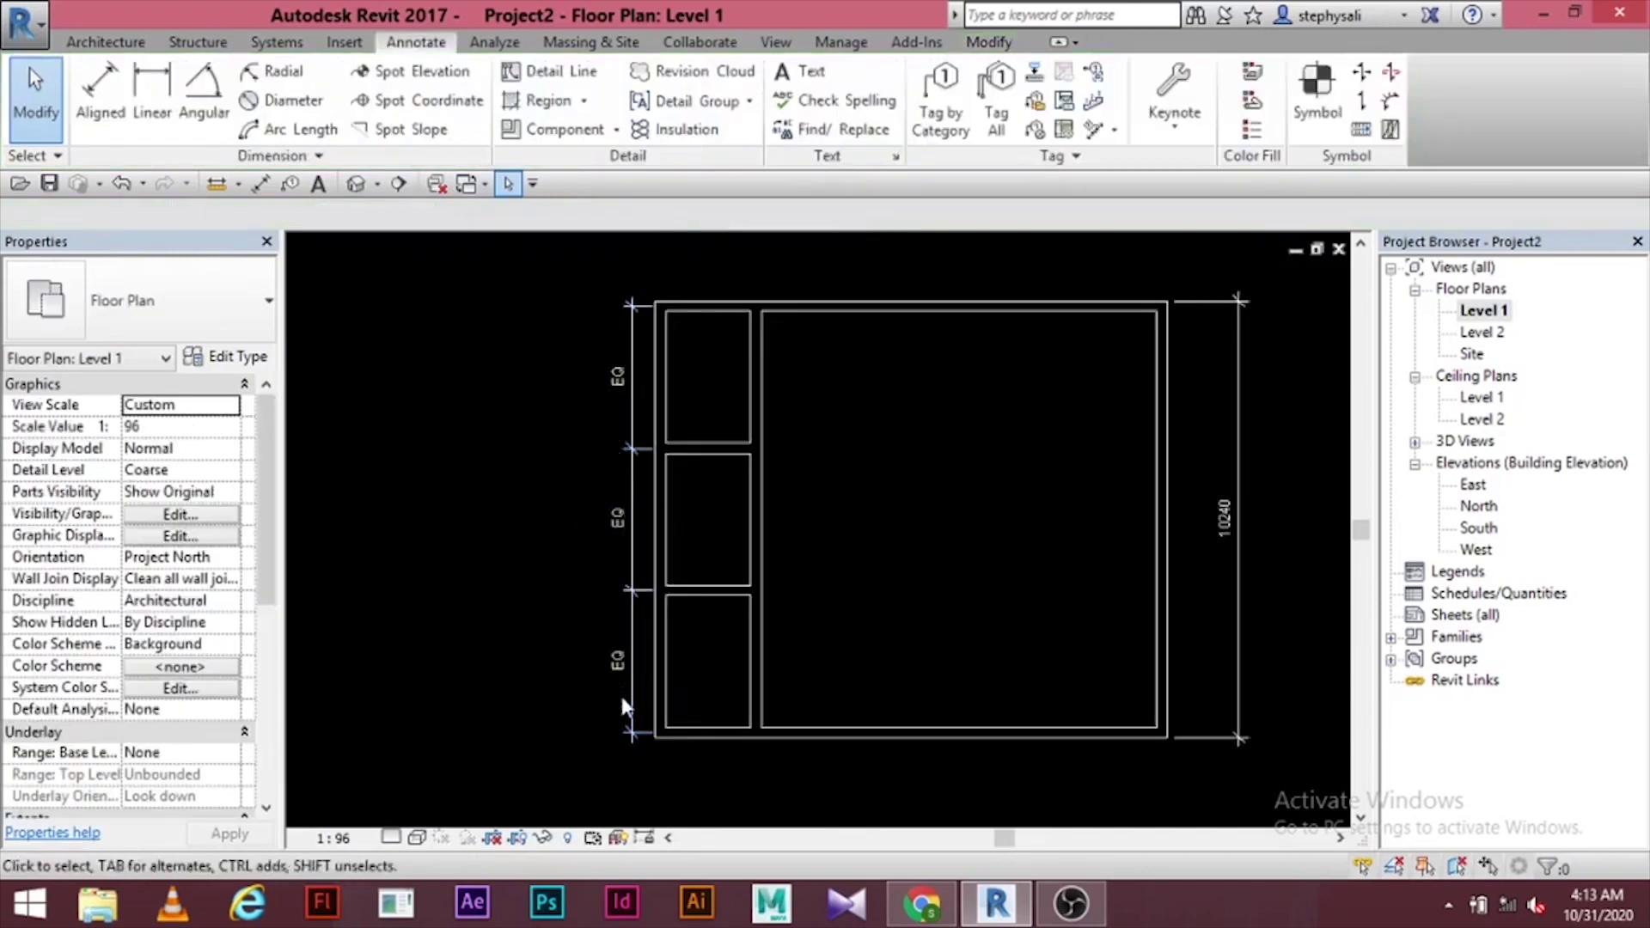
- Remove the EQ dimension string, accepting the warning so the rooms stay constrained
scroll(574, 520, up, 3)
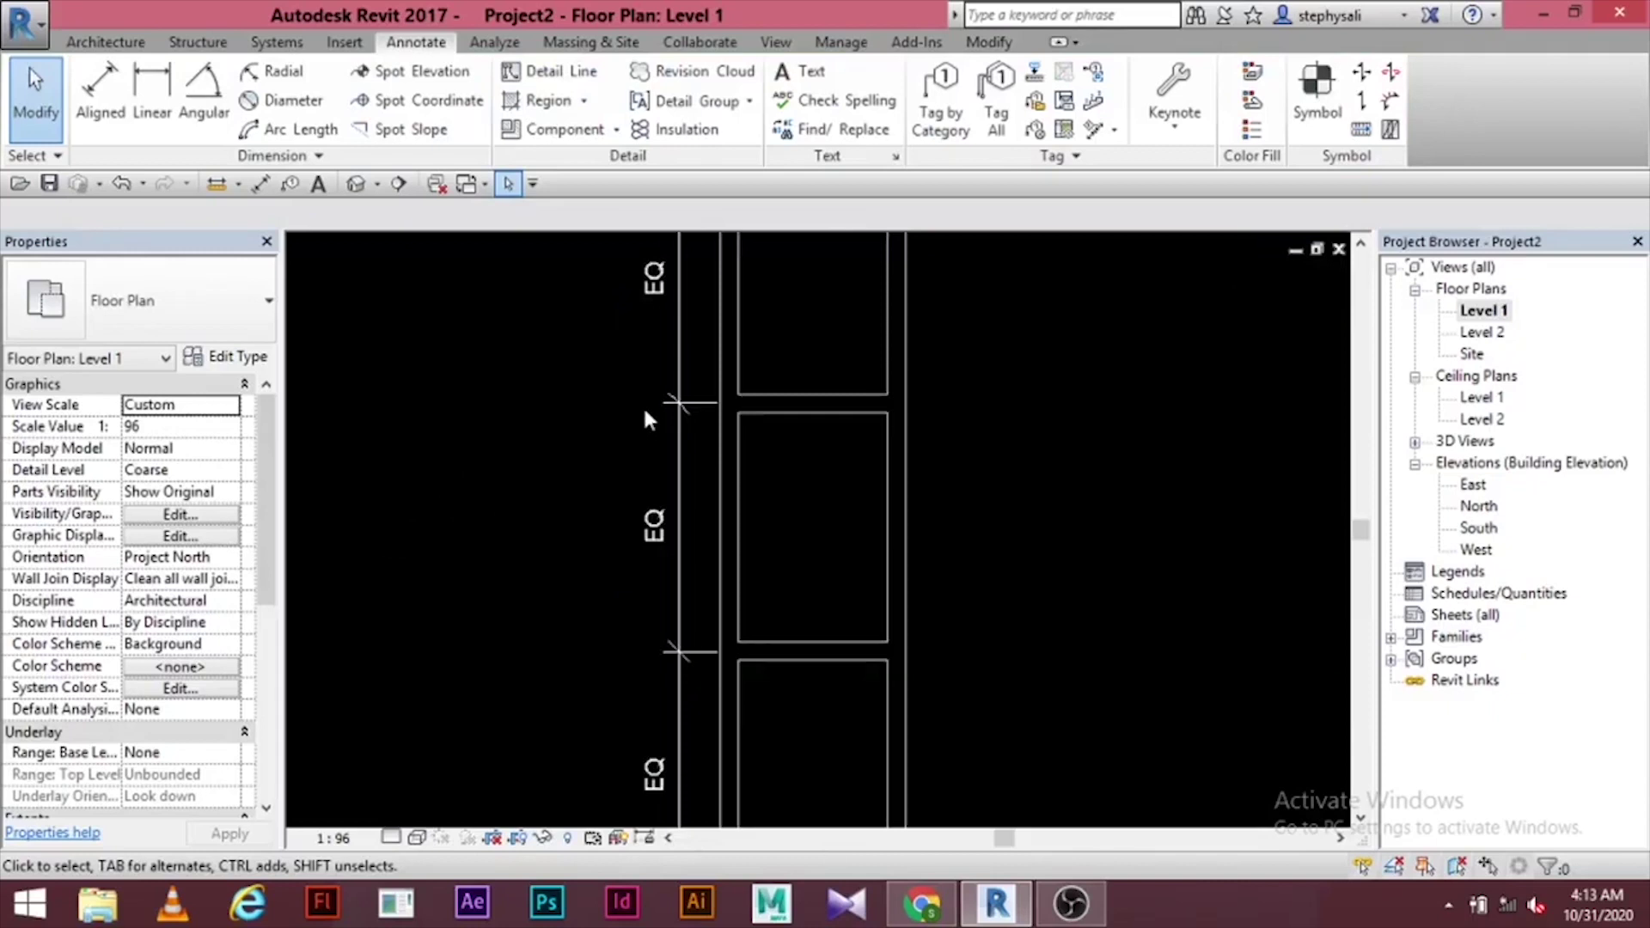
middle_drag(644, 381, 649, 444)
middle_drag(659, 700, 658, 782)
click(541, 590)
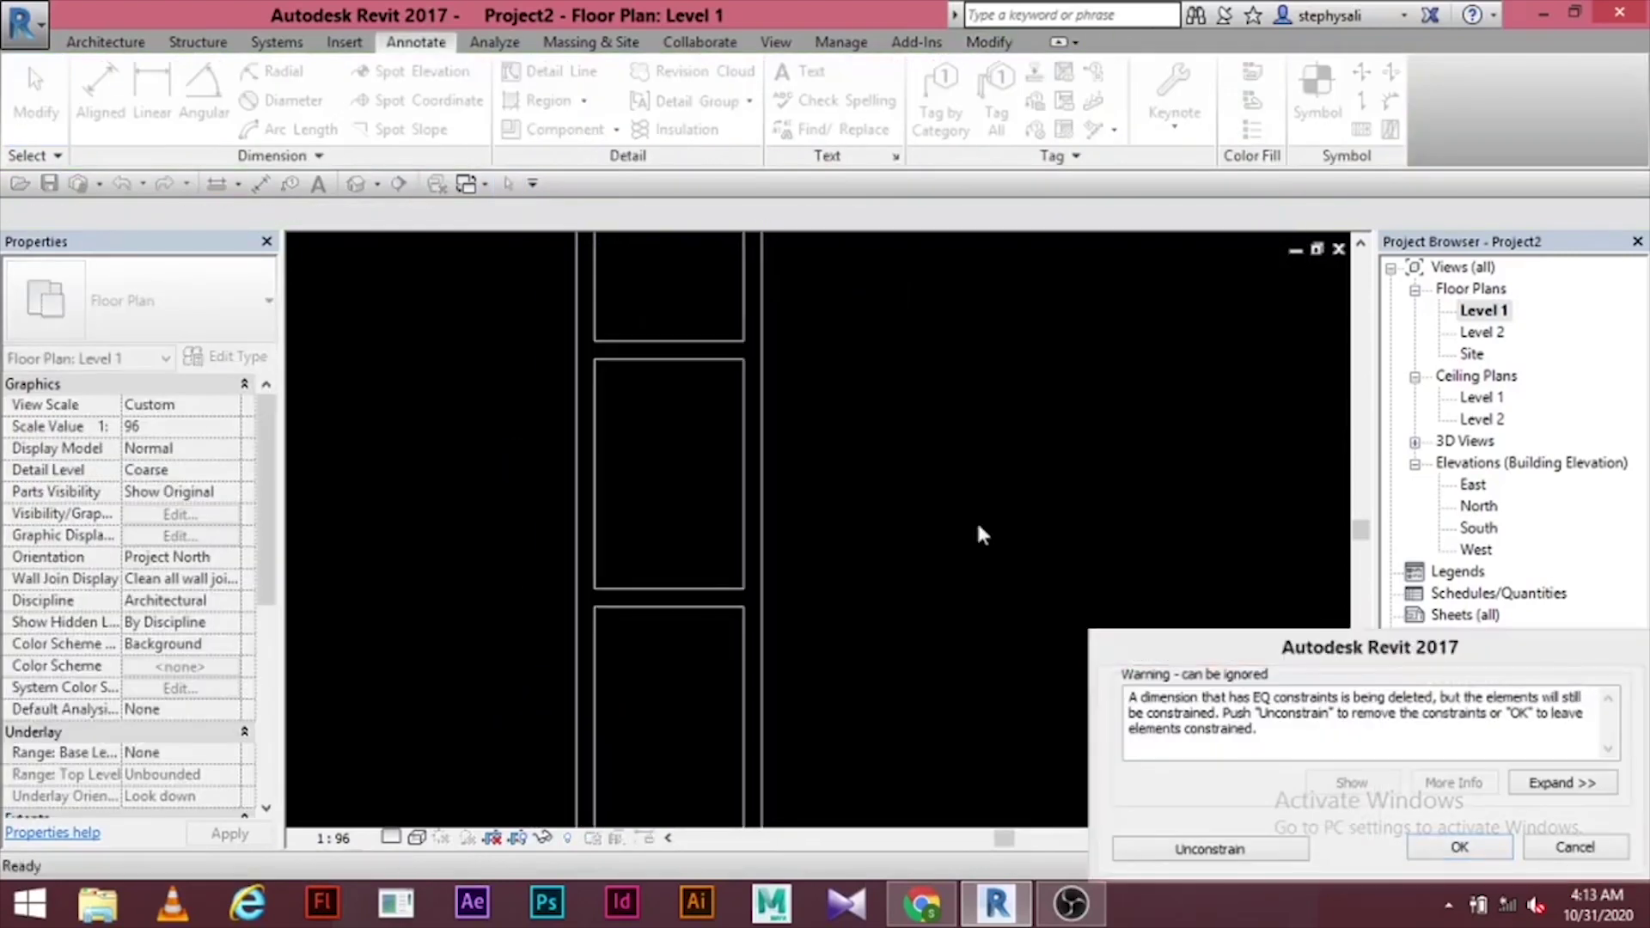
click(1460, 848)
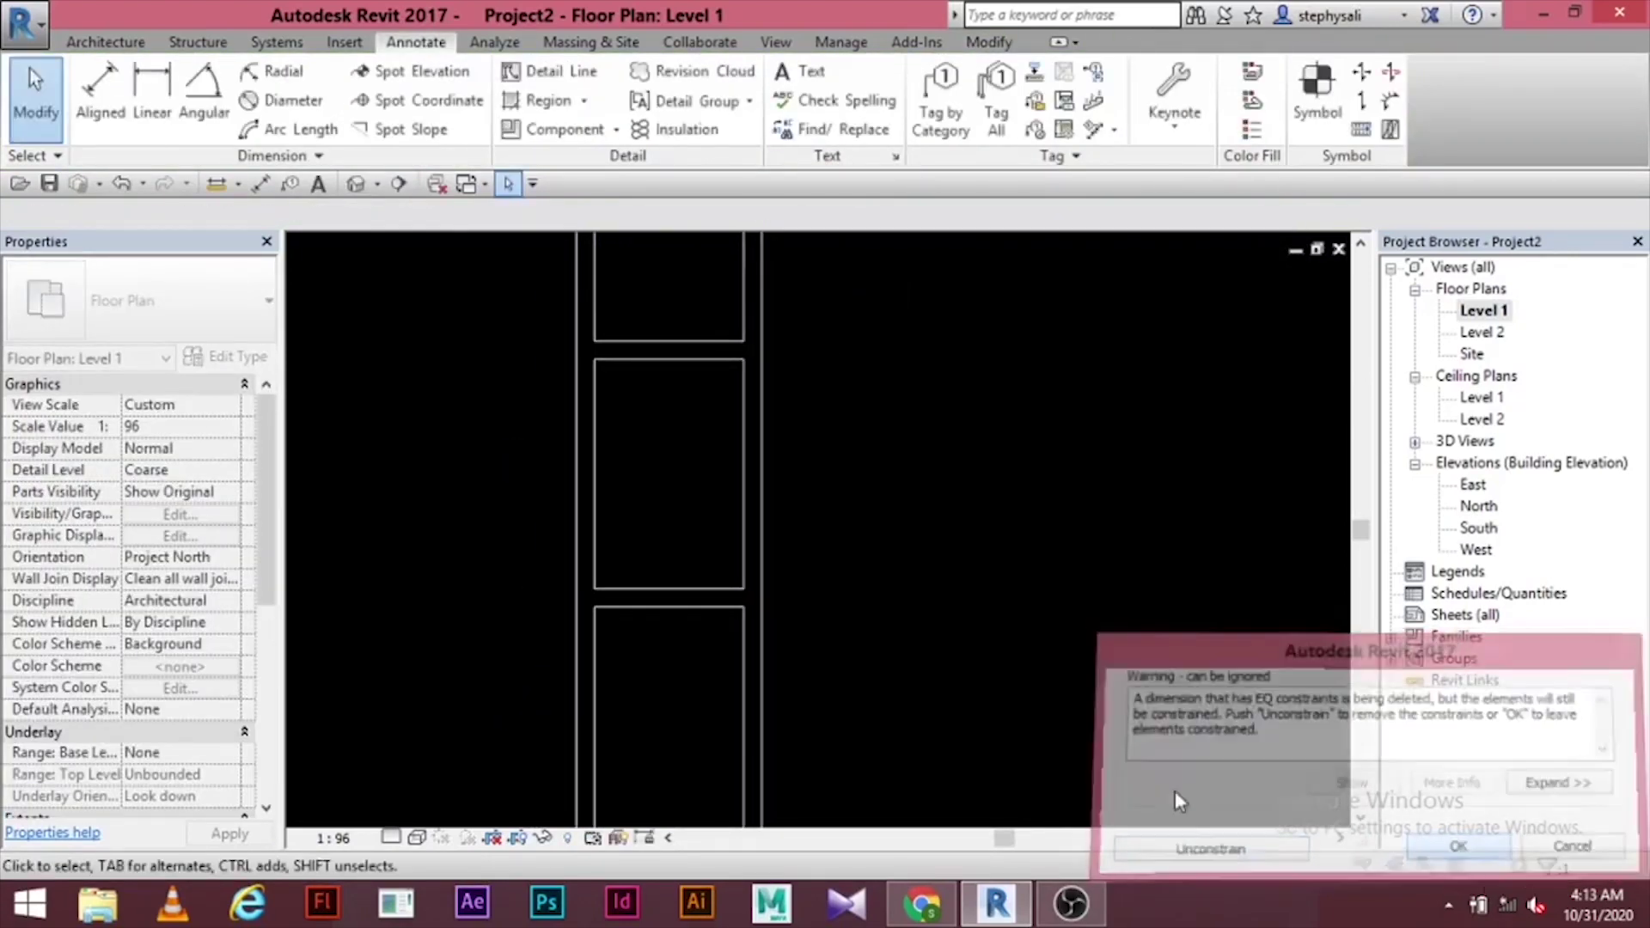
- Delete the 10240 depth dimension on the right side of the plan
scroll(774, 671, down, 5)
middle_drag(820, 690, 812, 560)
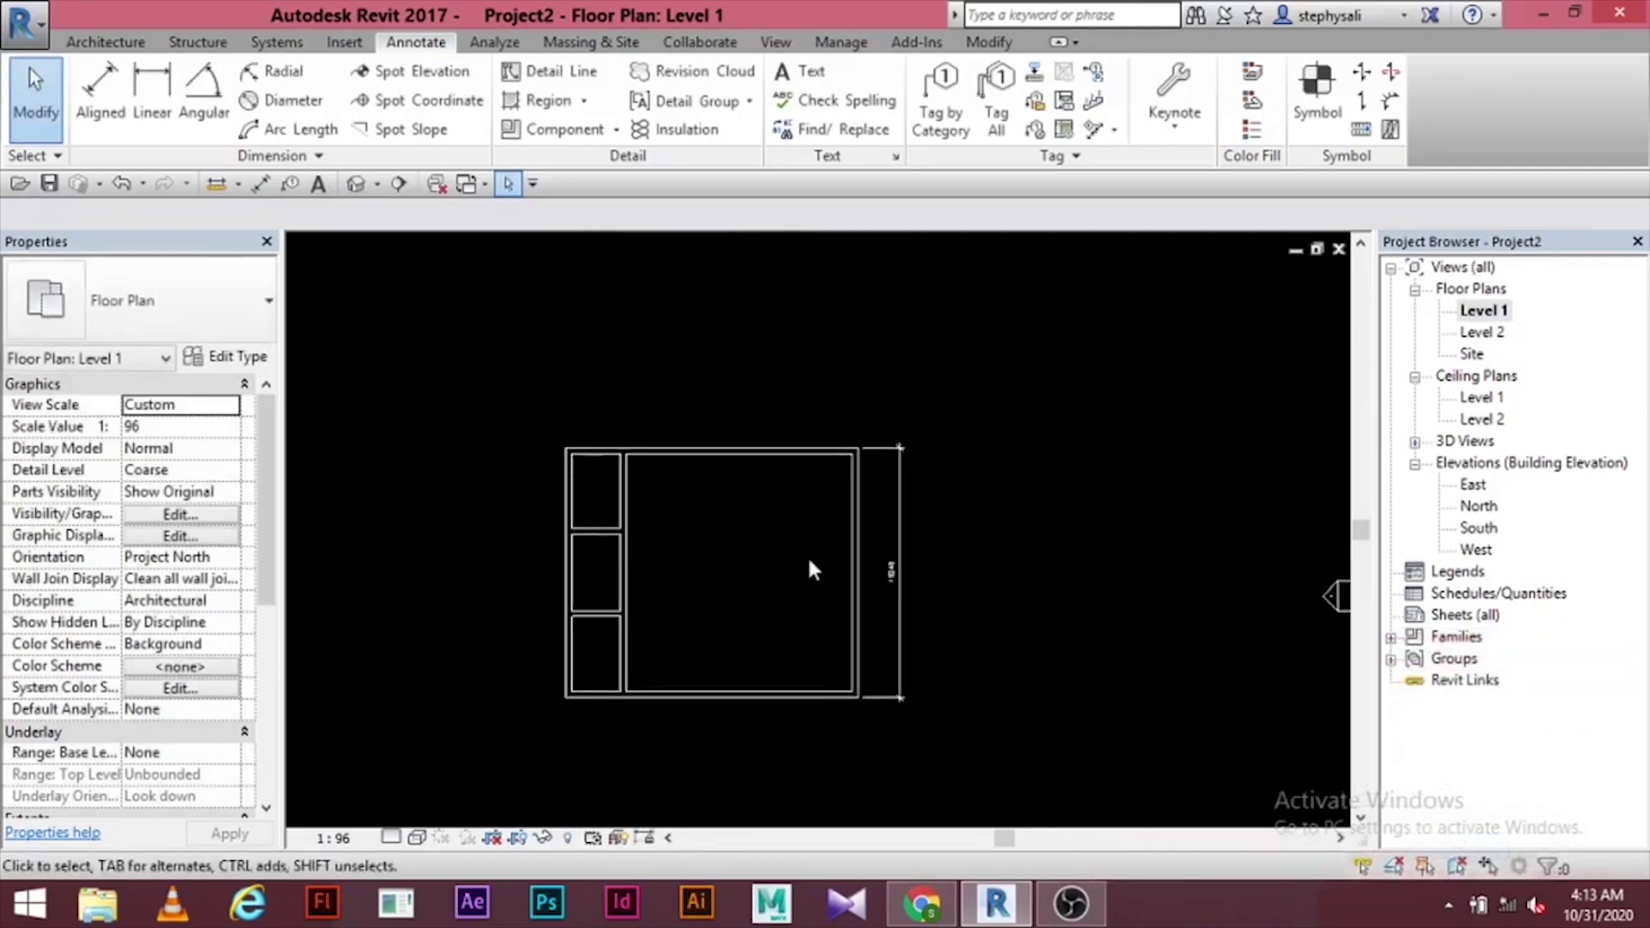
click(894, 576)
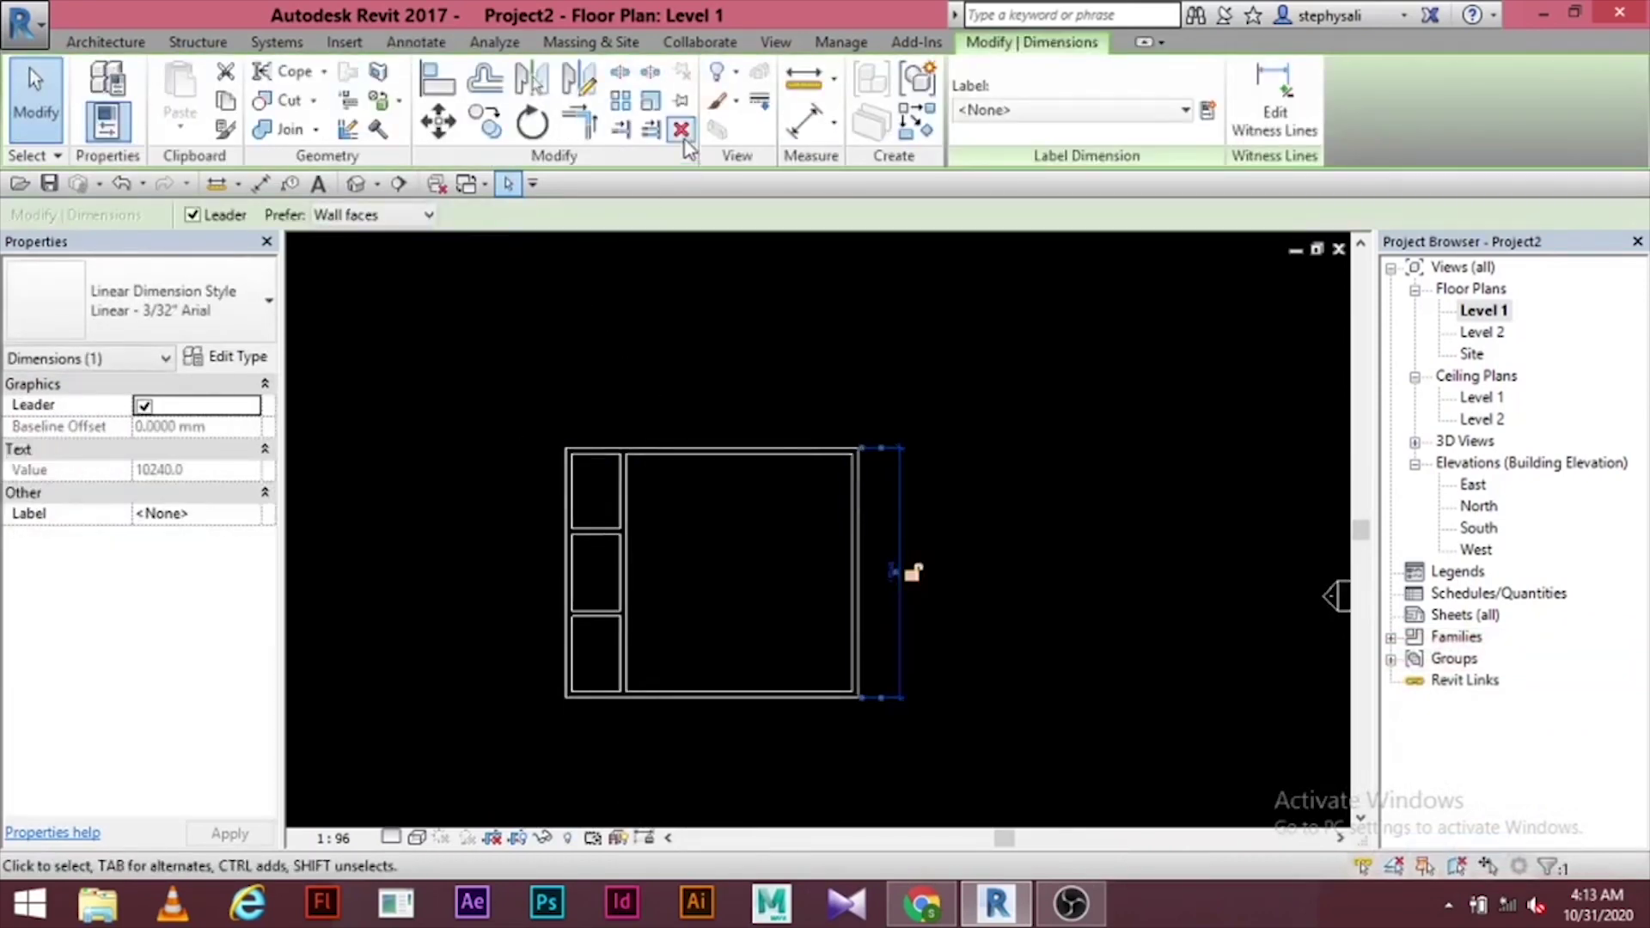
key(Delete)
scroll(673, 497, up, 3)
middle_drag(667, 483, 675, 492)
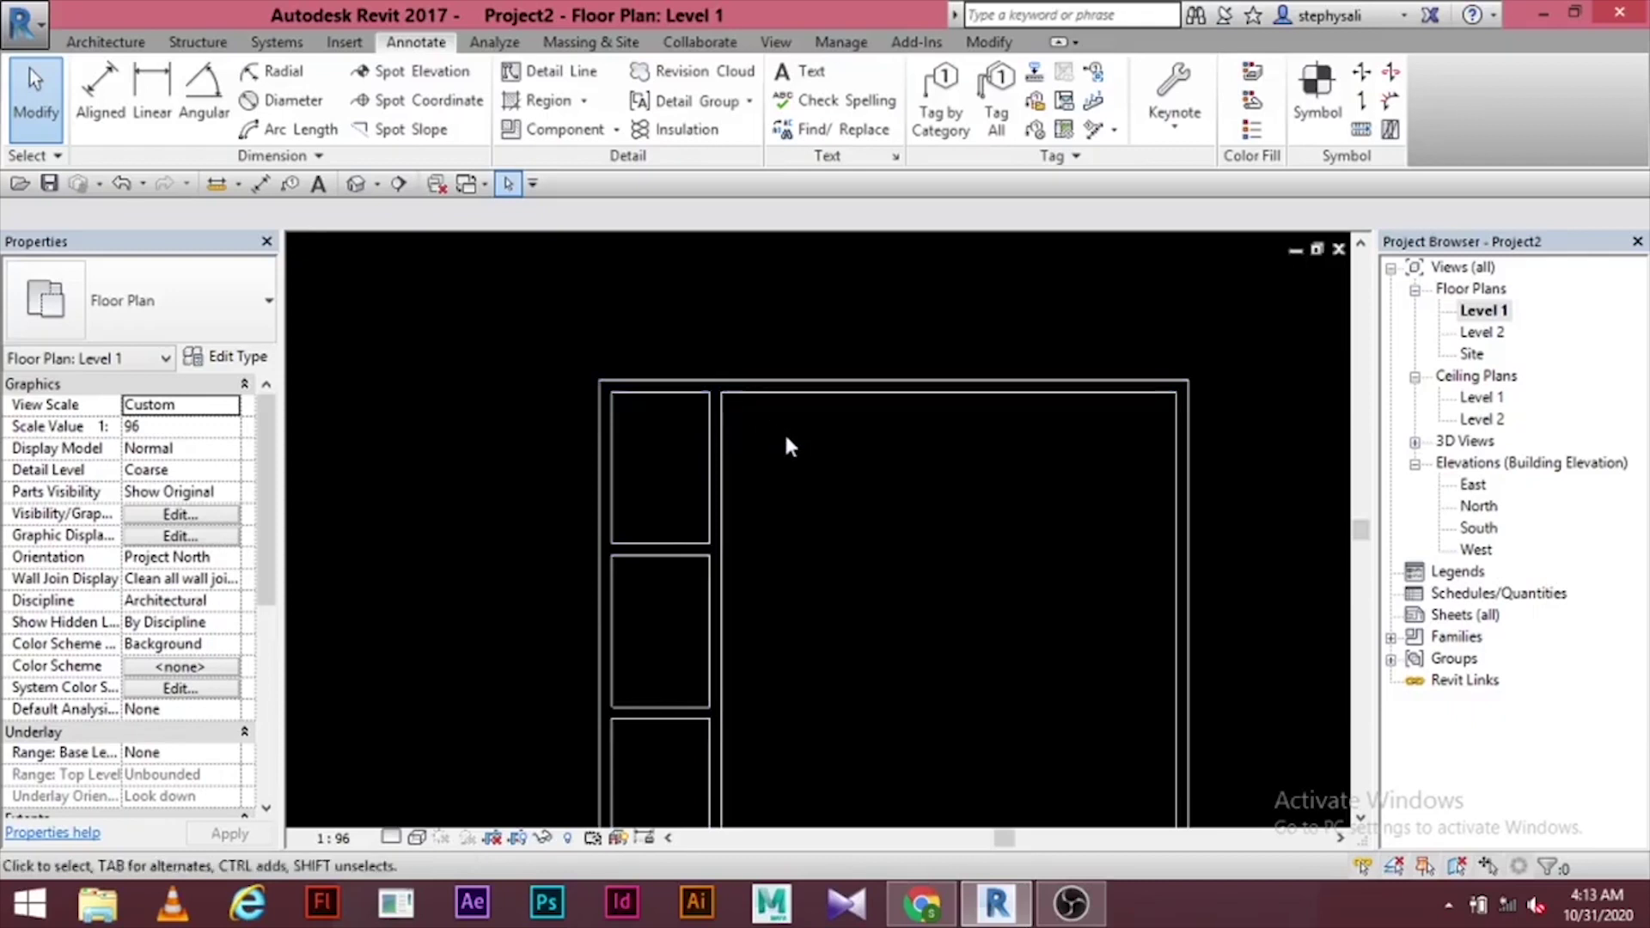
- Trim/Extend to Corner: join the interior wall to the top wall, stop the left wall at the cross wall
click(722, 488)
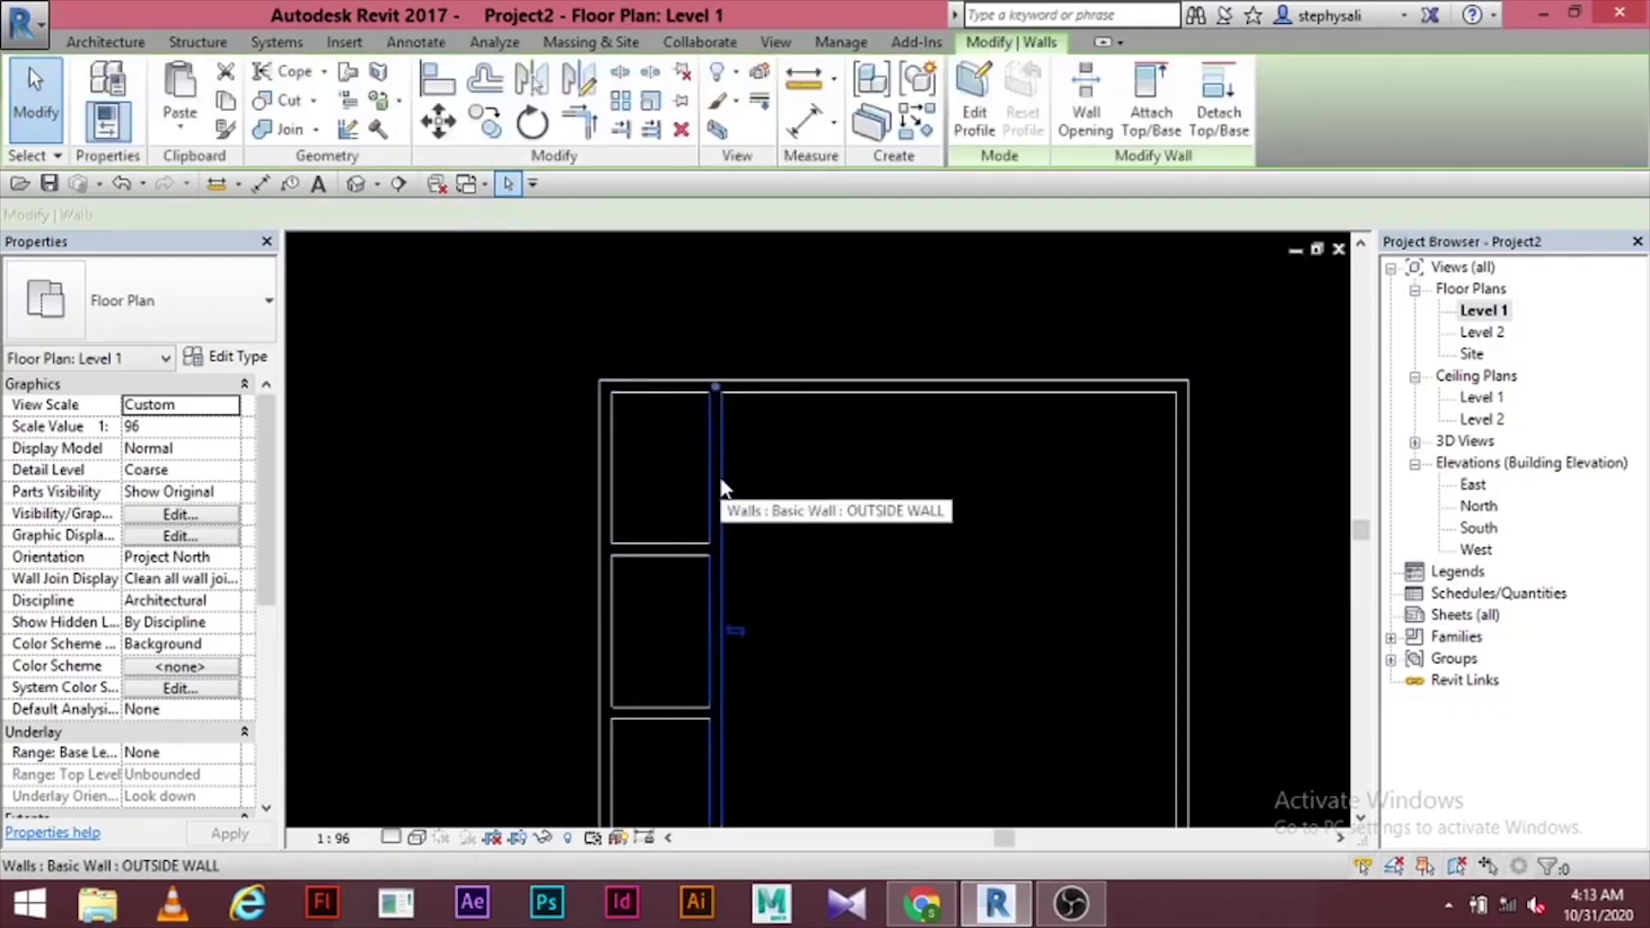
click(588, 126)
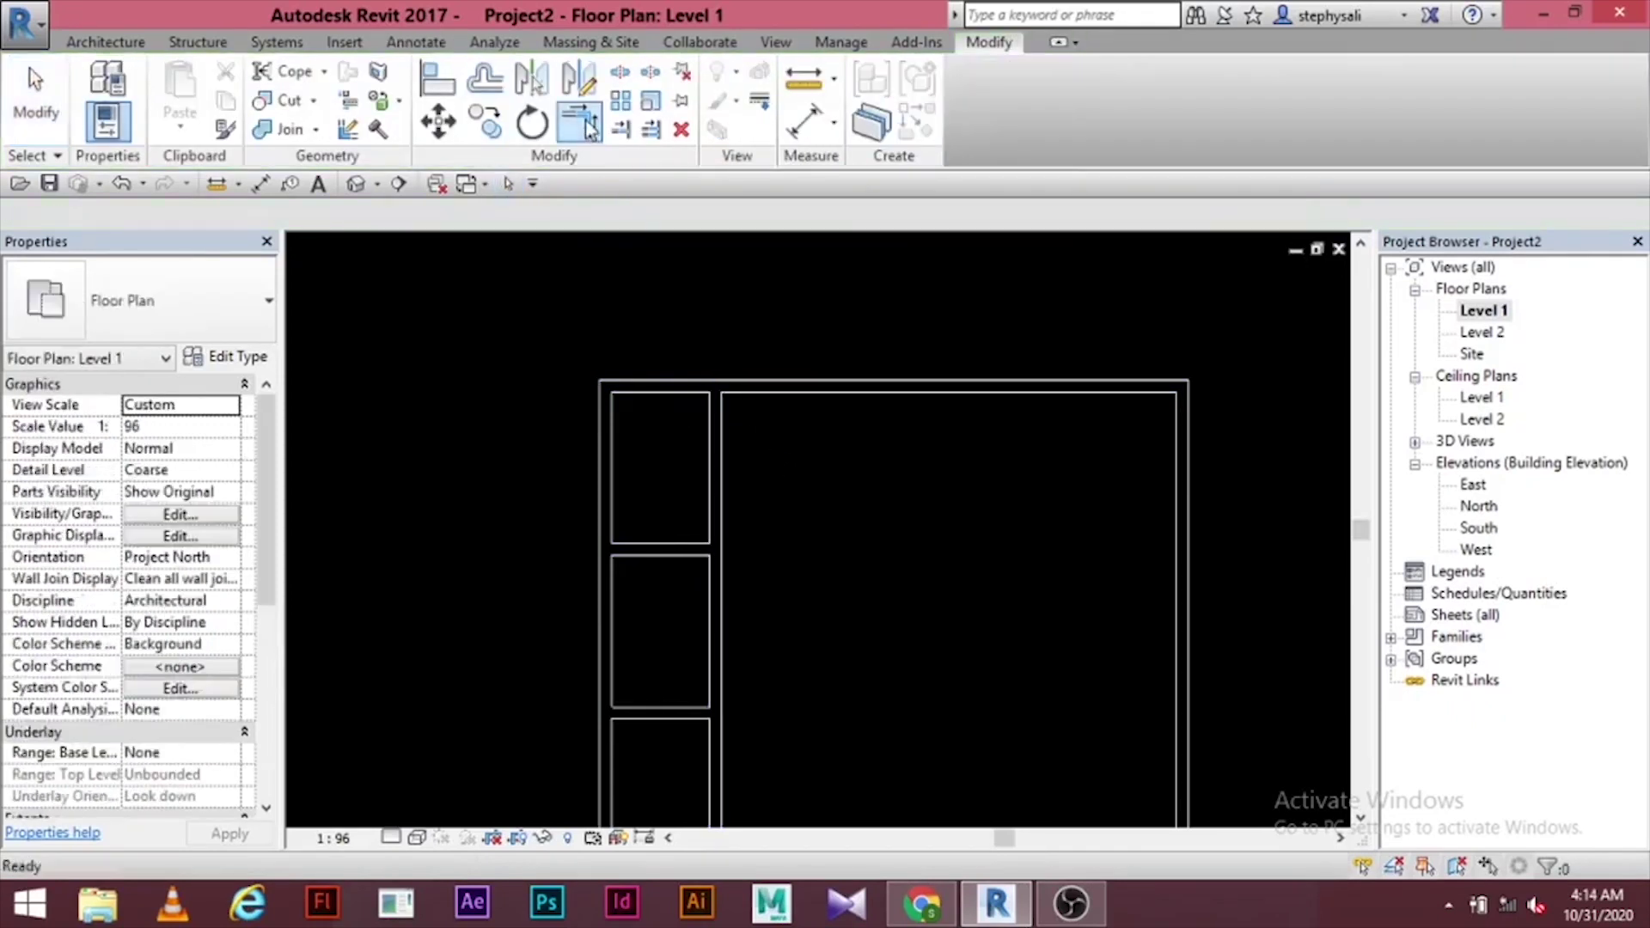
click(718, 440)
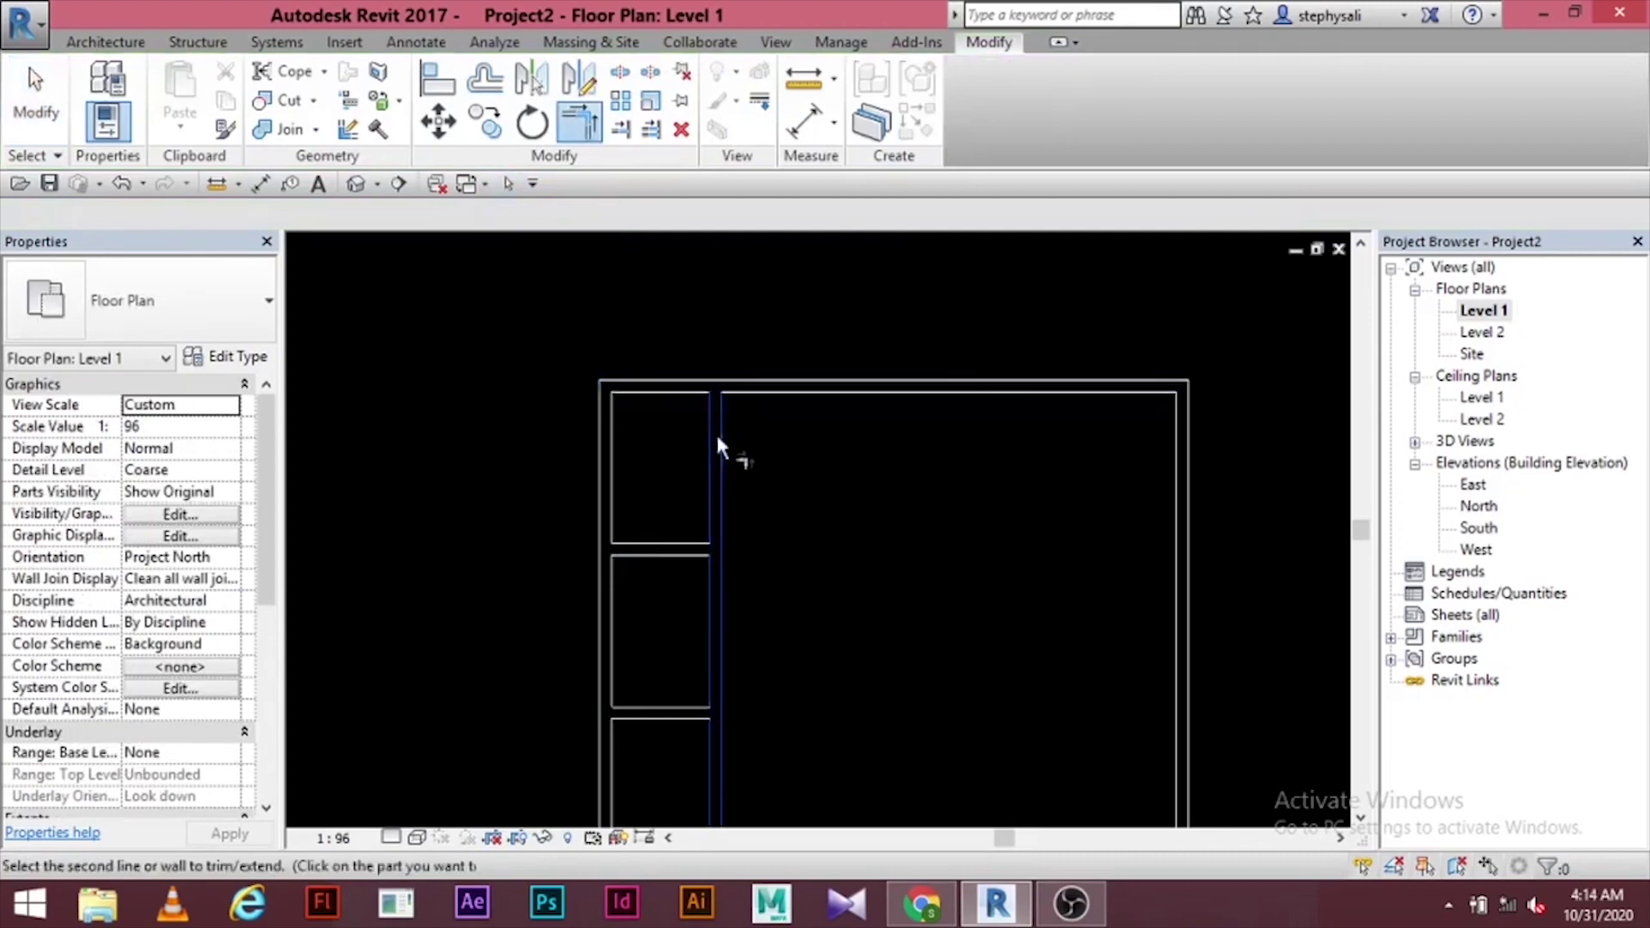
click(748, 384)
middle_drag(807, 571, 863, 442)
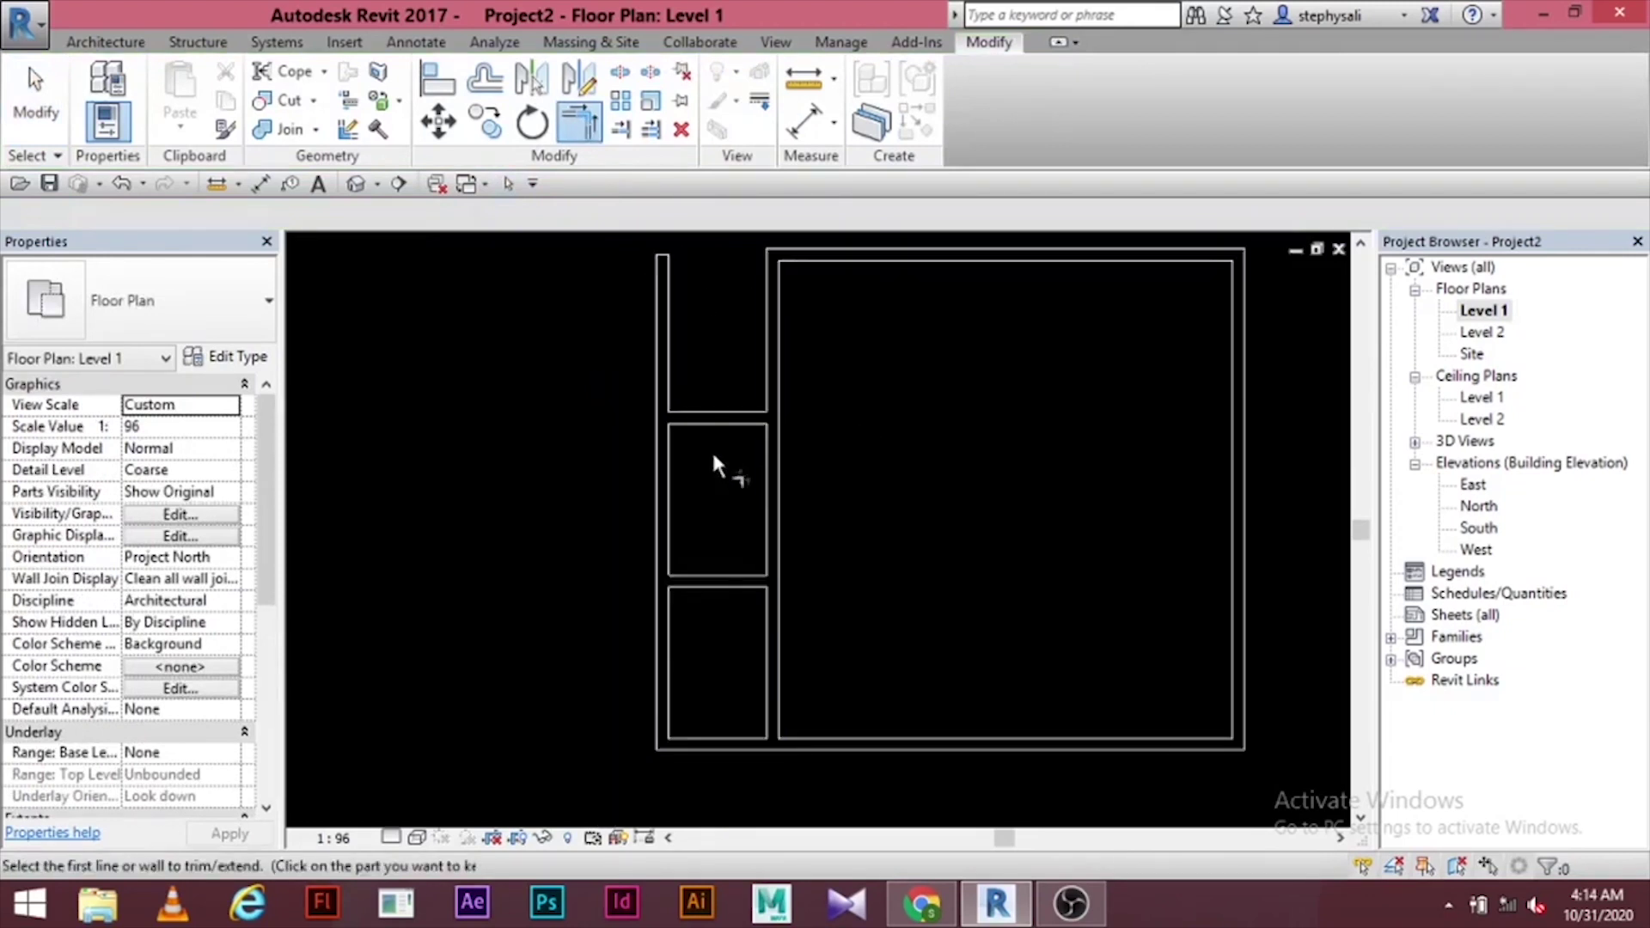
click(661, 450)
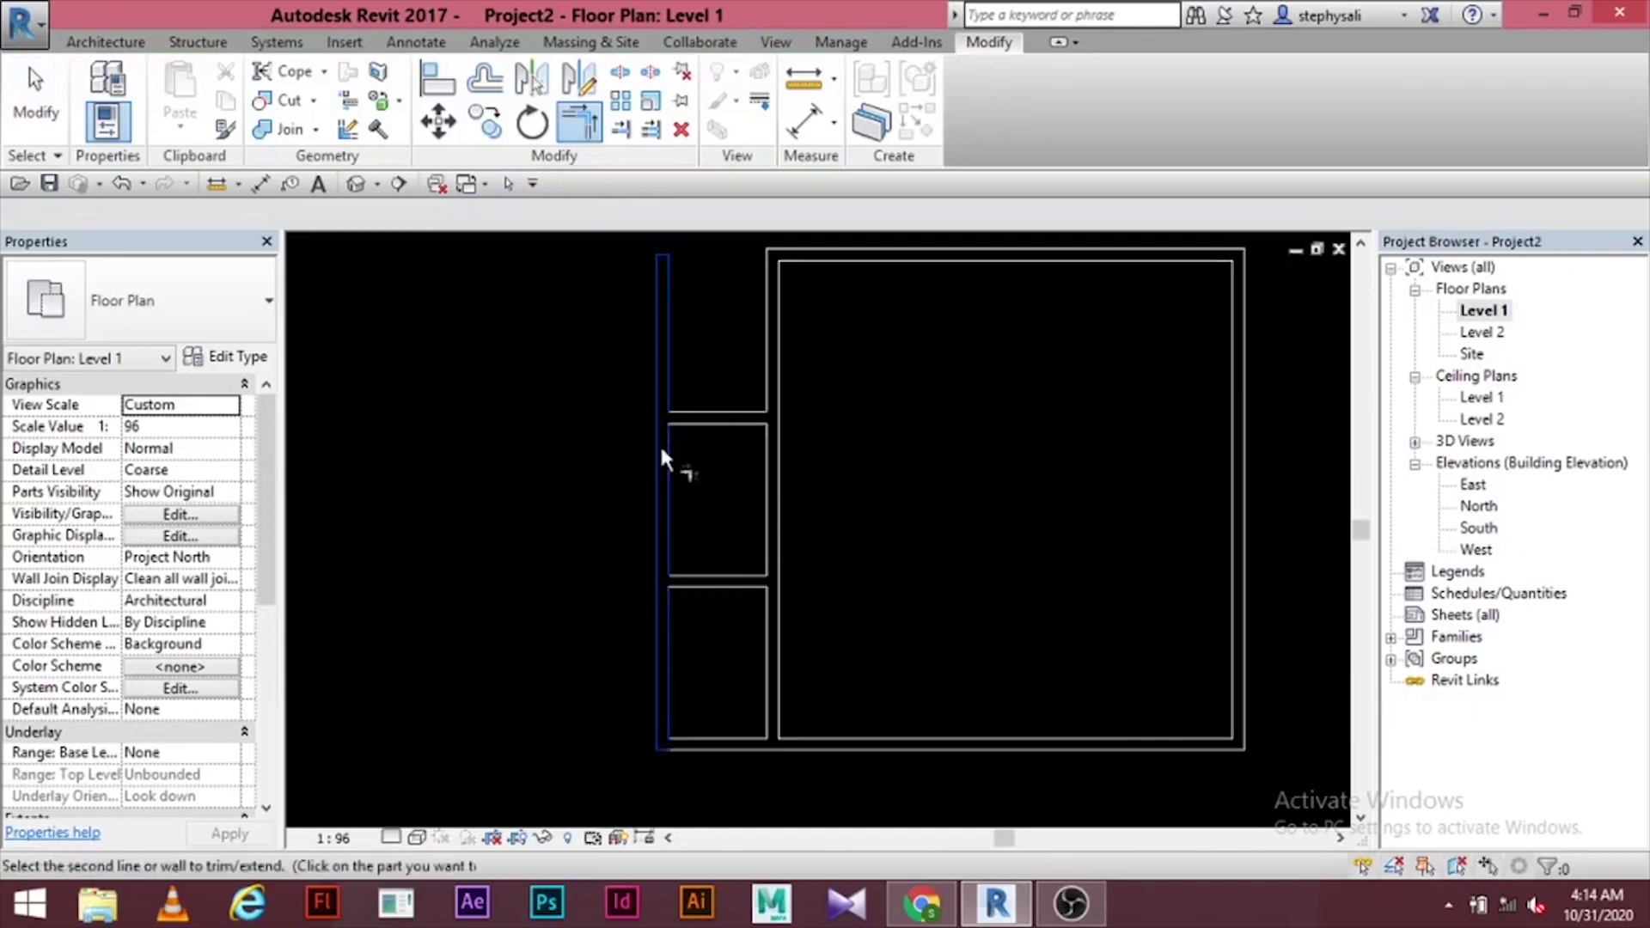
click(693, 413)
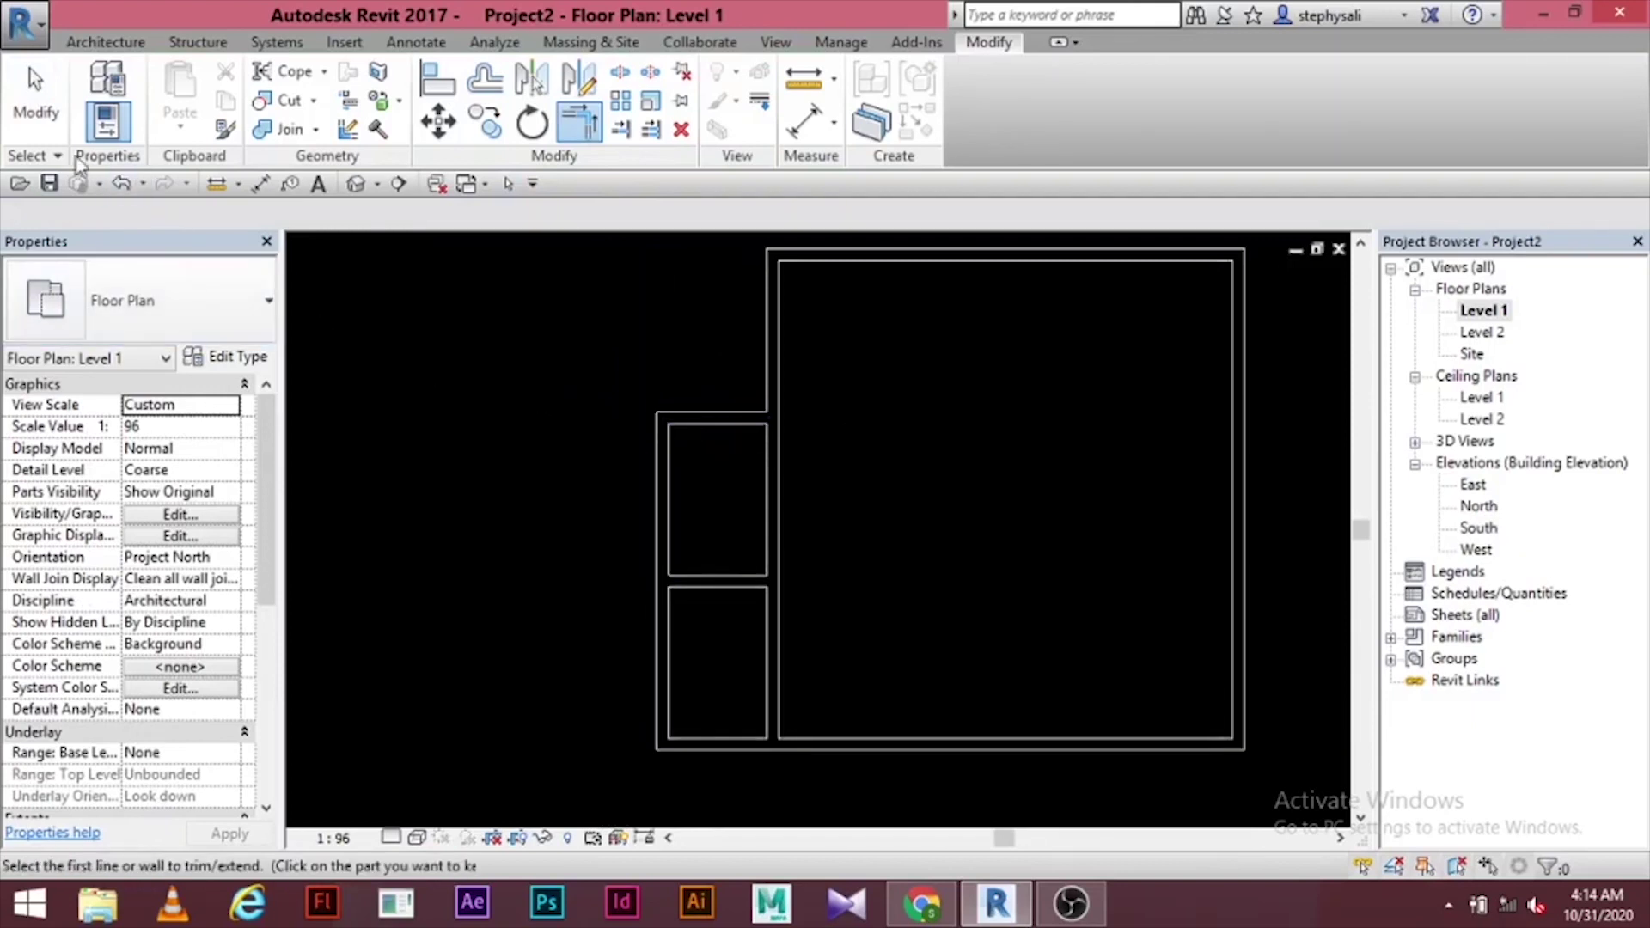
click(57, 131)
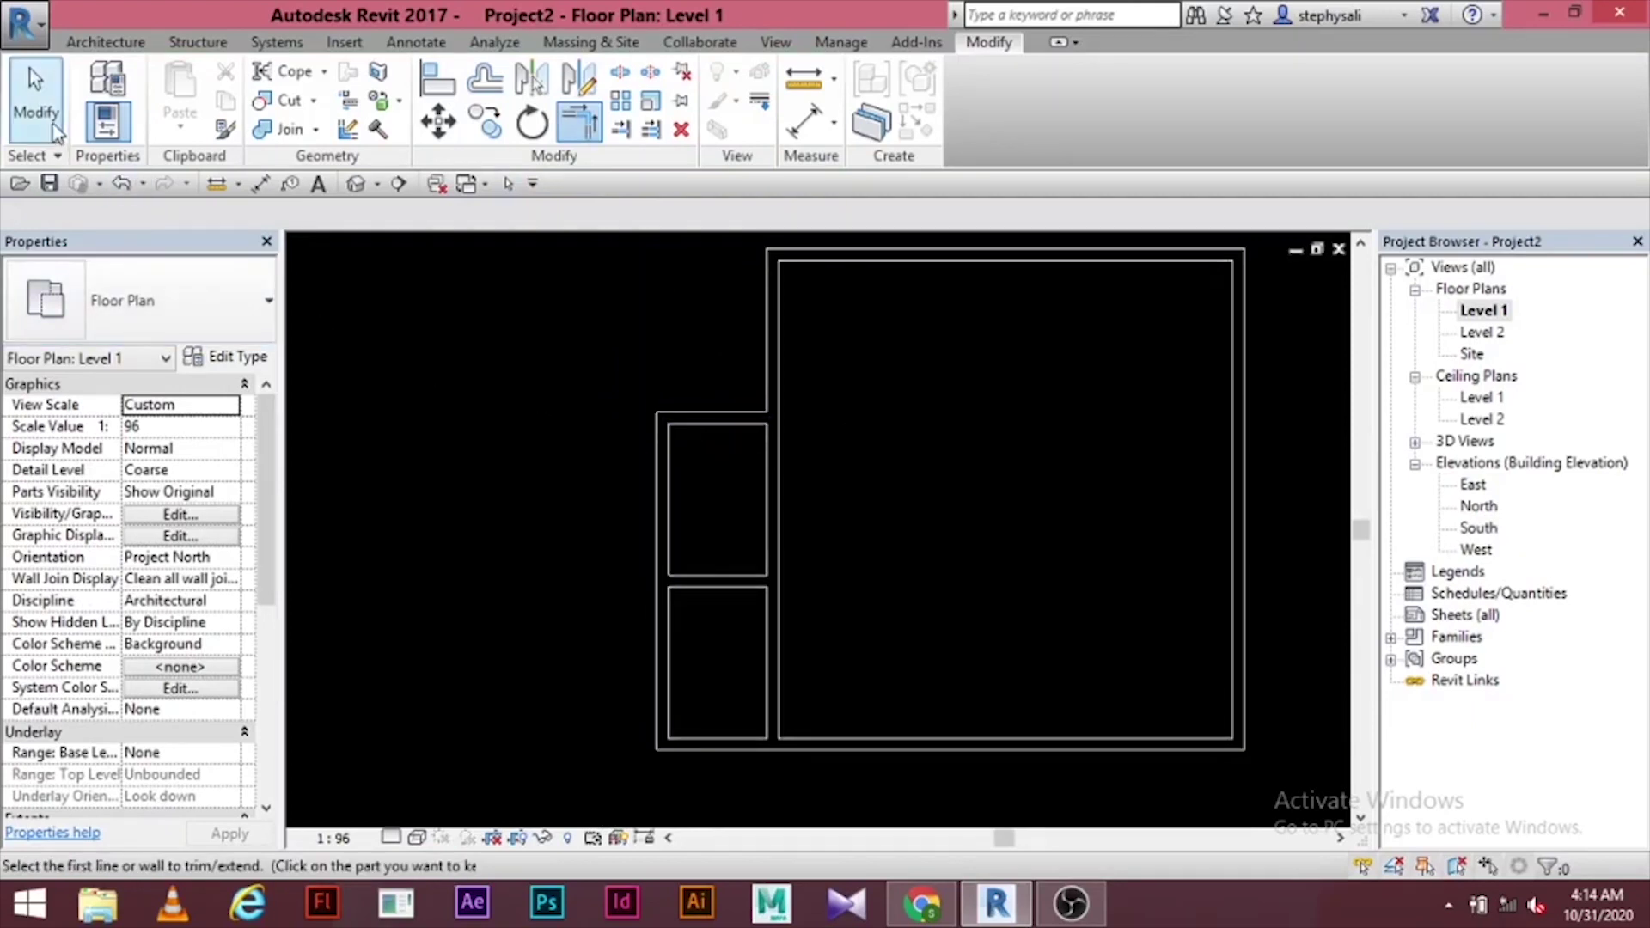
- Open the default 3D view and orbit the walls to a new viewing angle
click(776, 42)
click(692, 86)
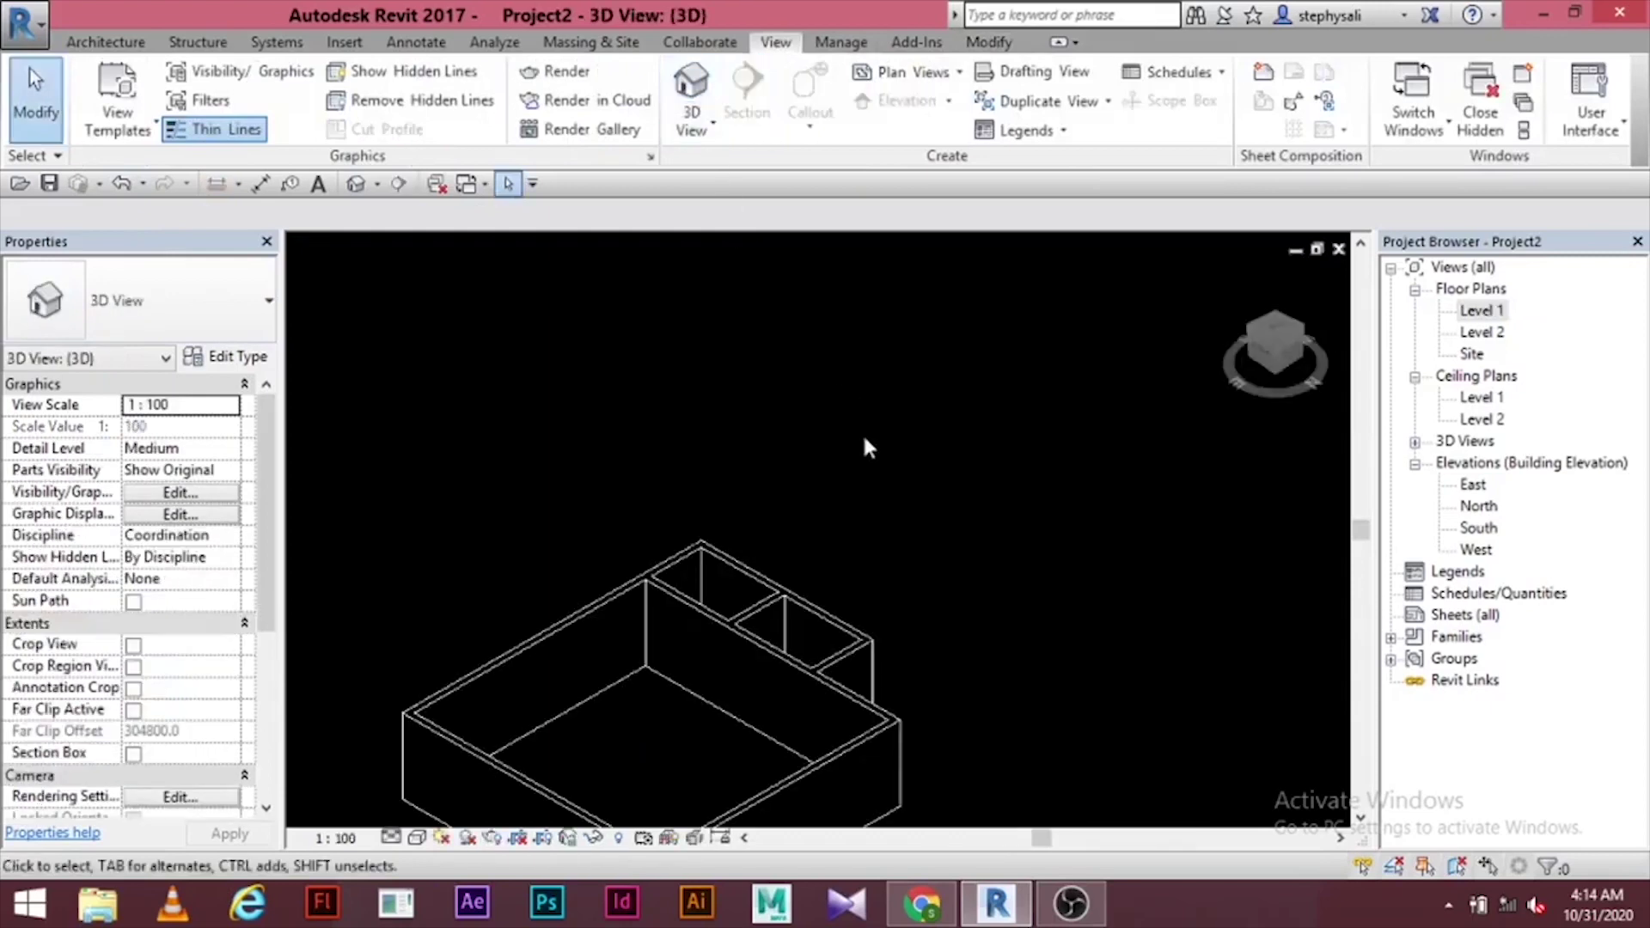
middle_drag(866, 447, 890, 404)
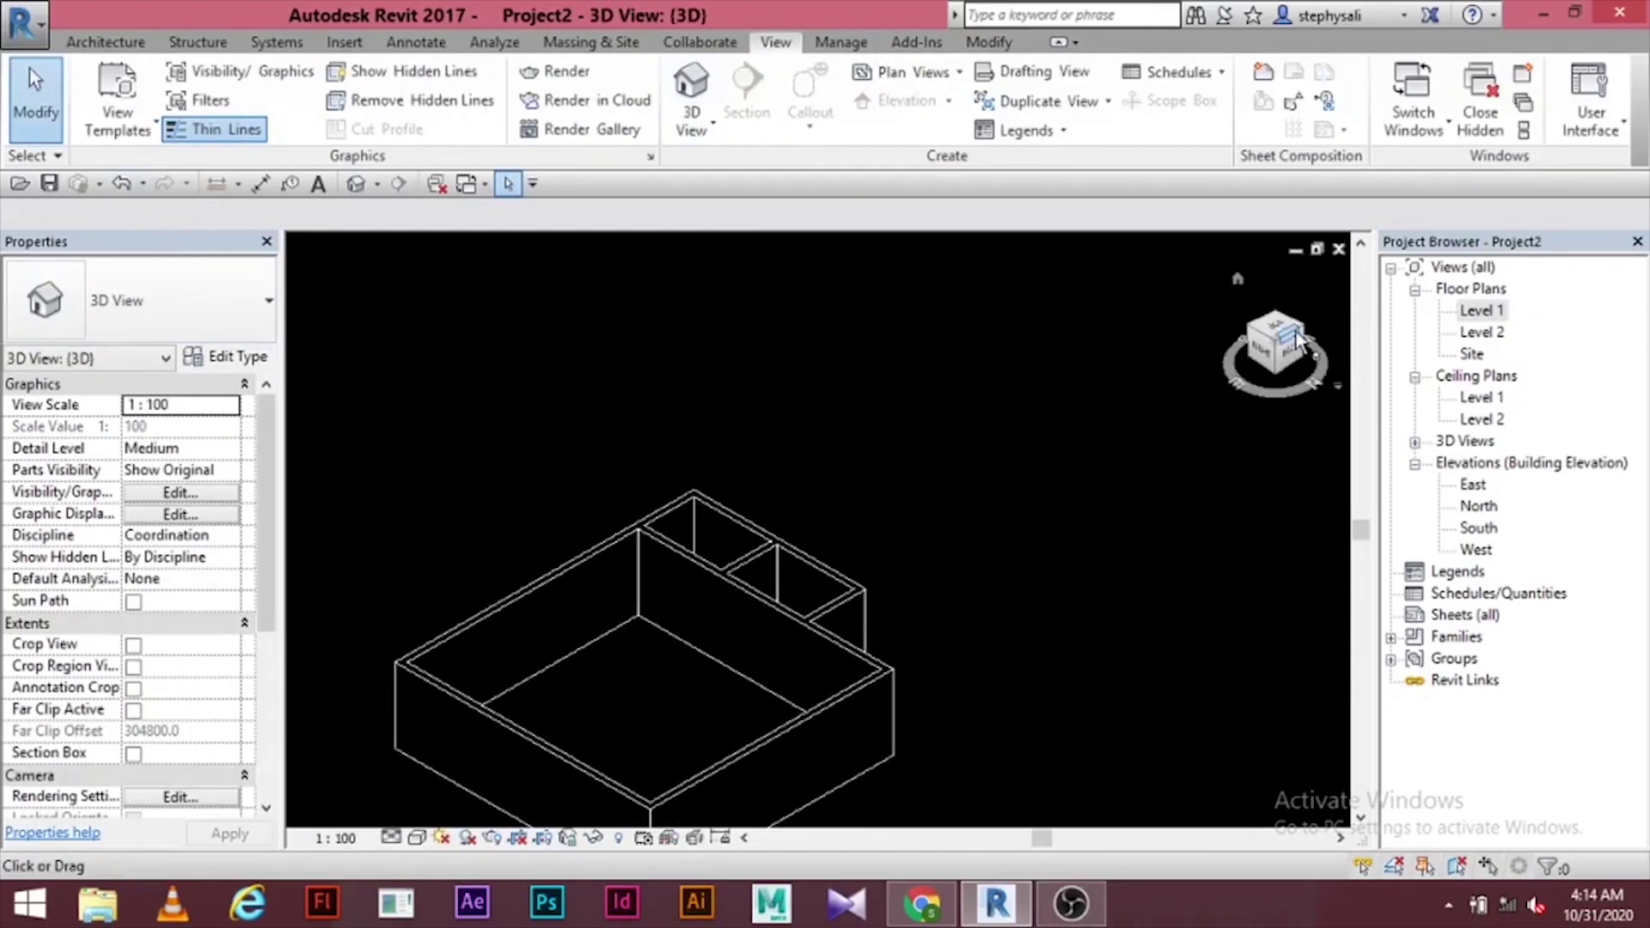
click(1308, 335)
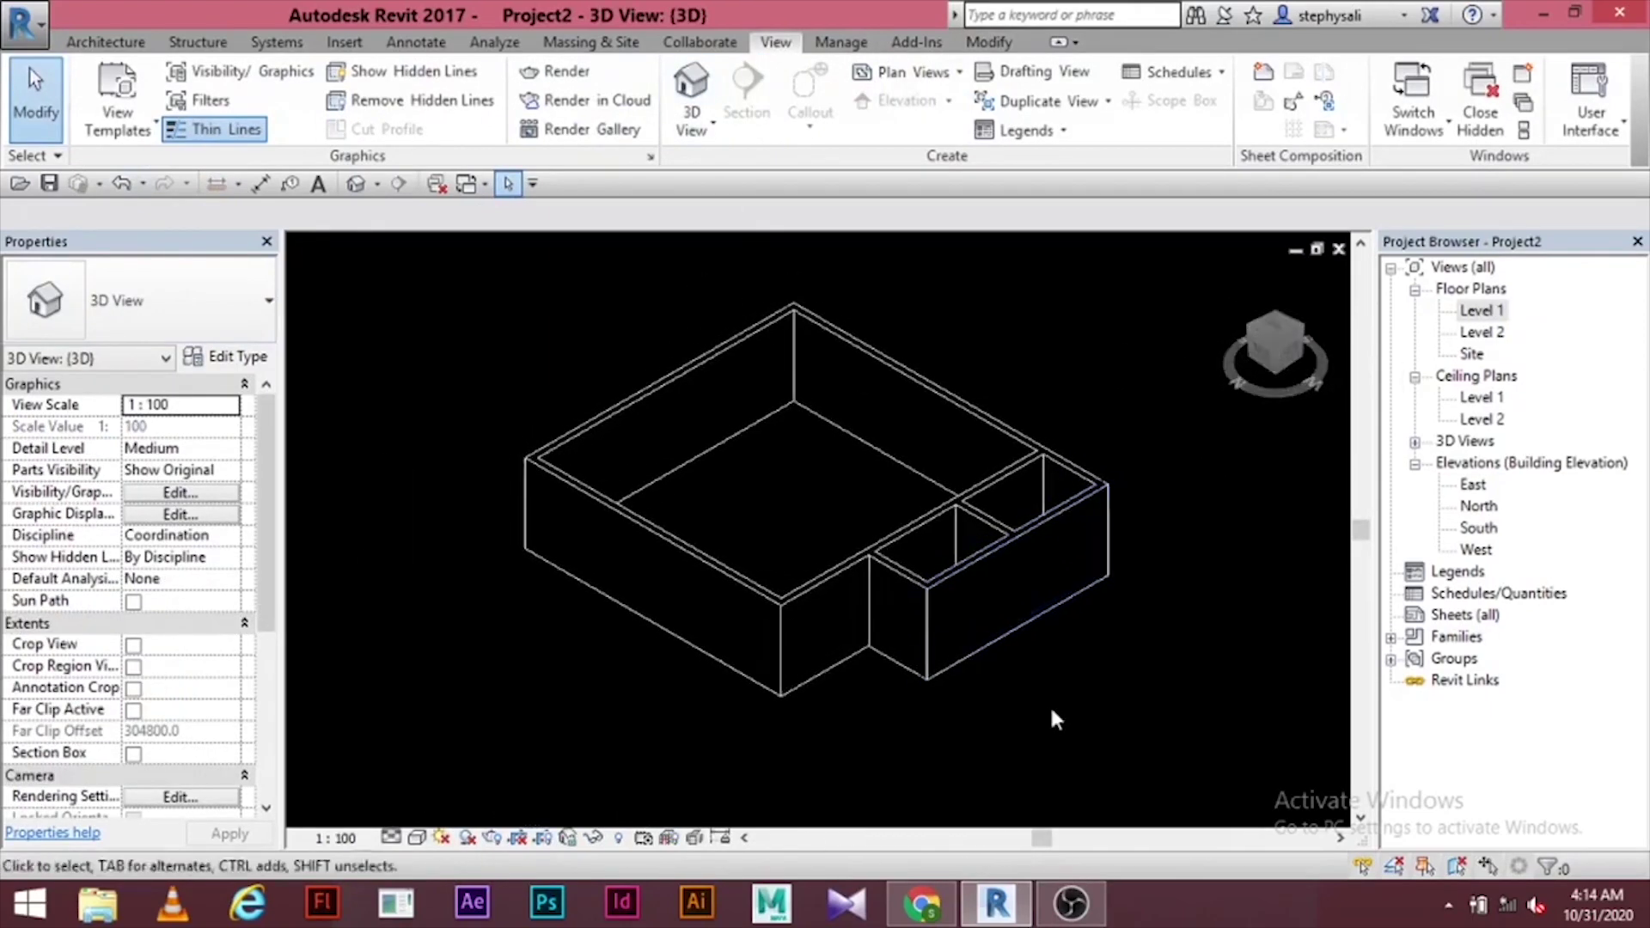
scroll(830, 568, up, 5)
scroll(980, 667, up, 3)
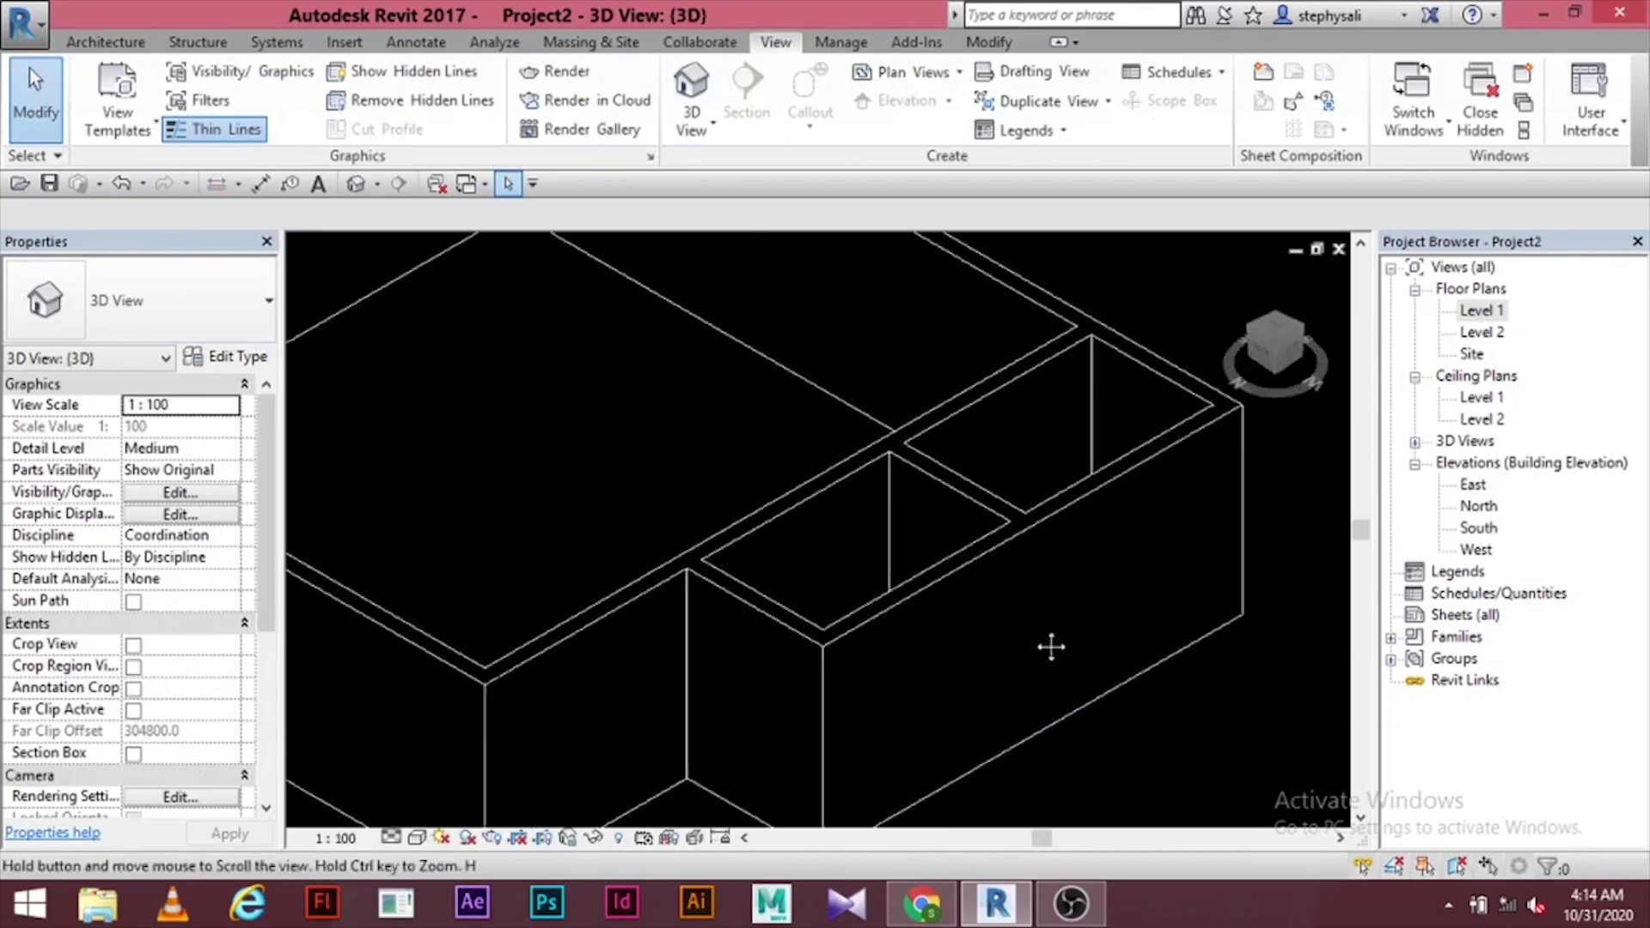
scroll(977, 670, down, 2)
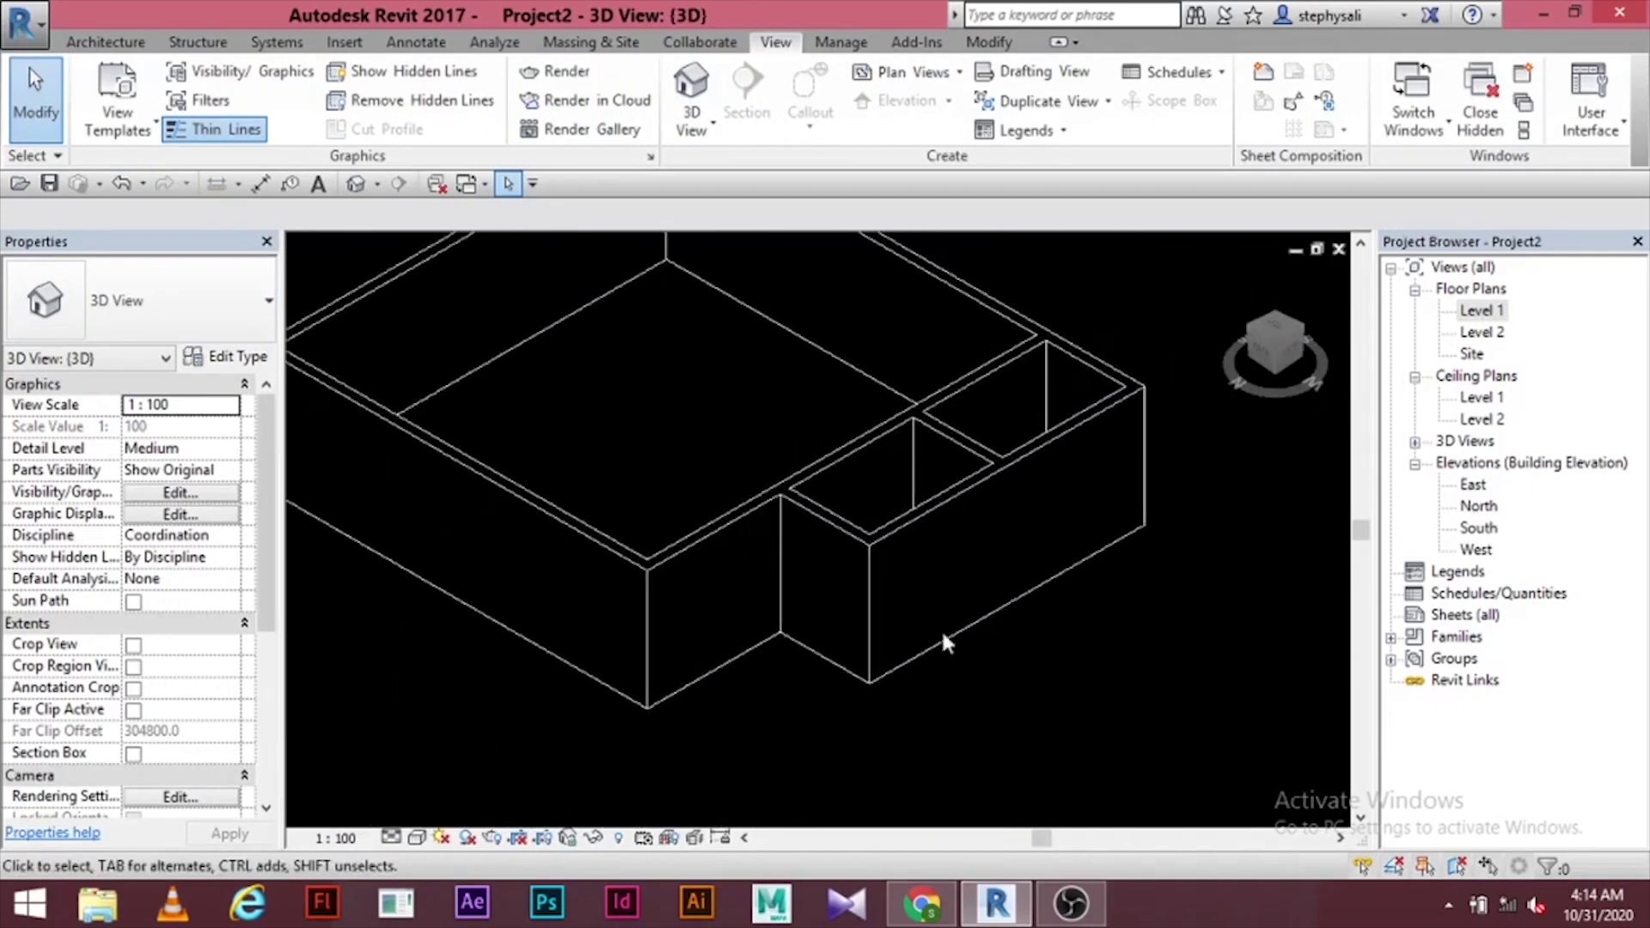
- Switch the 3D view's visual style to Shaded, then return to the Level 1 floor plan
click(416, 840)
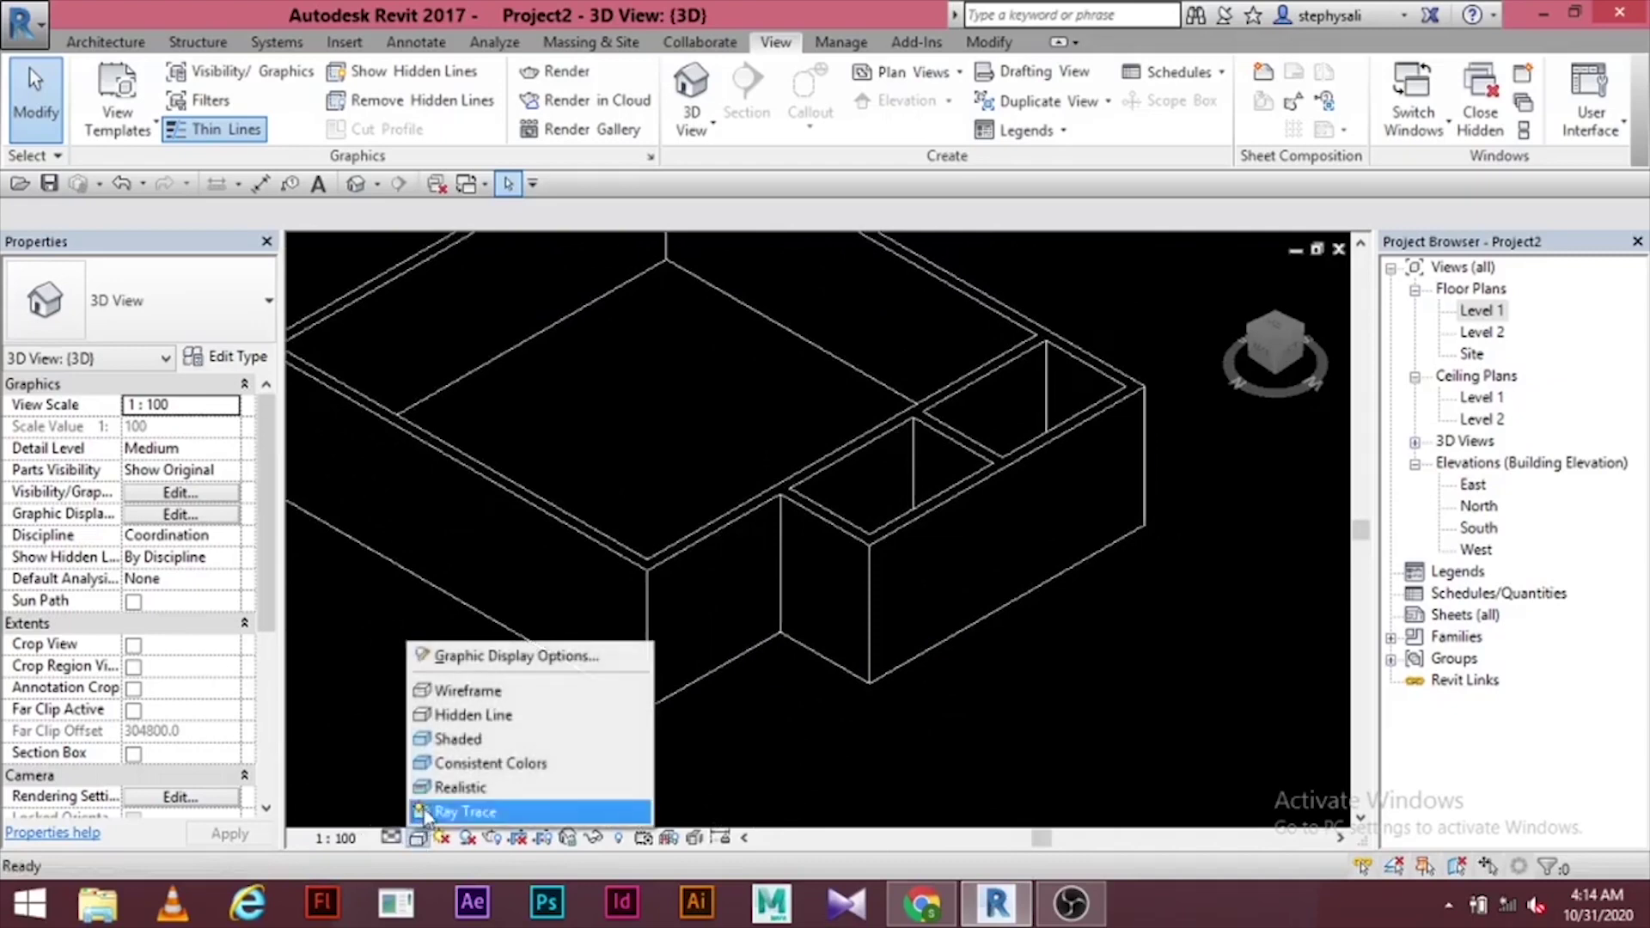
click(449, 739)
scroll(1090, 725, down, 3)
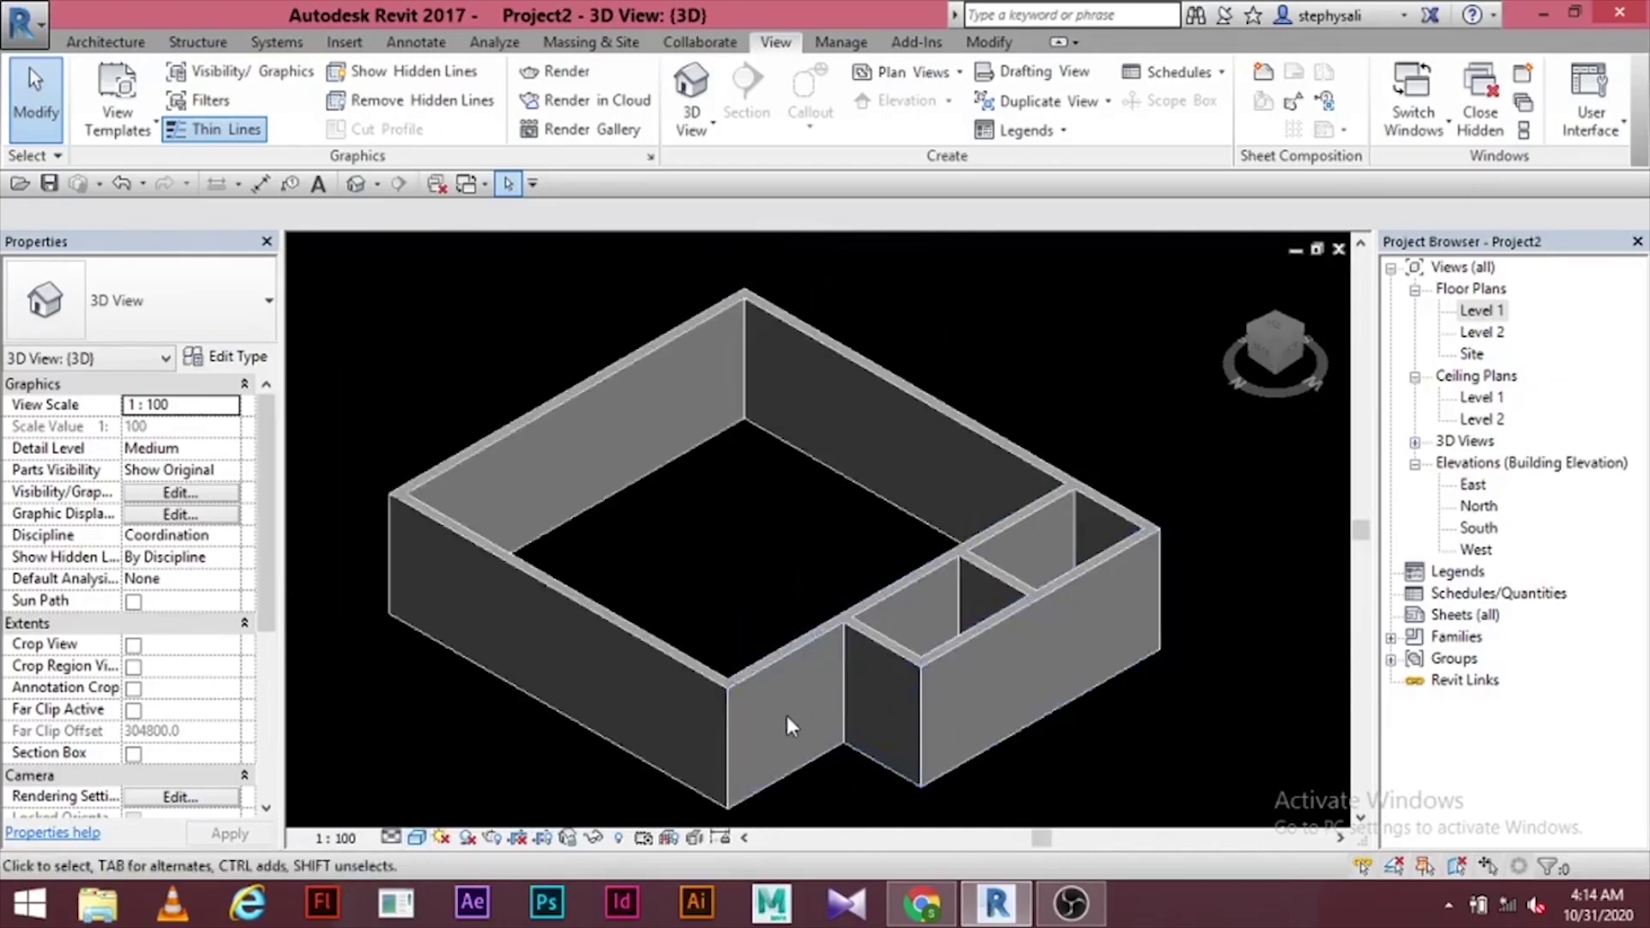
middle_drag(786, 715, 785, 698)
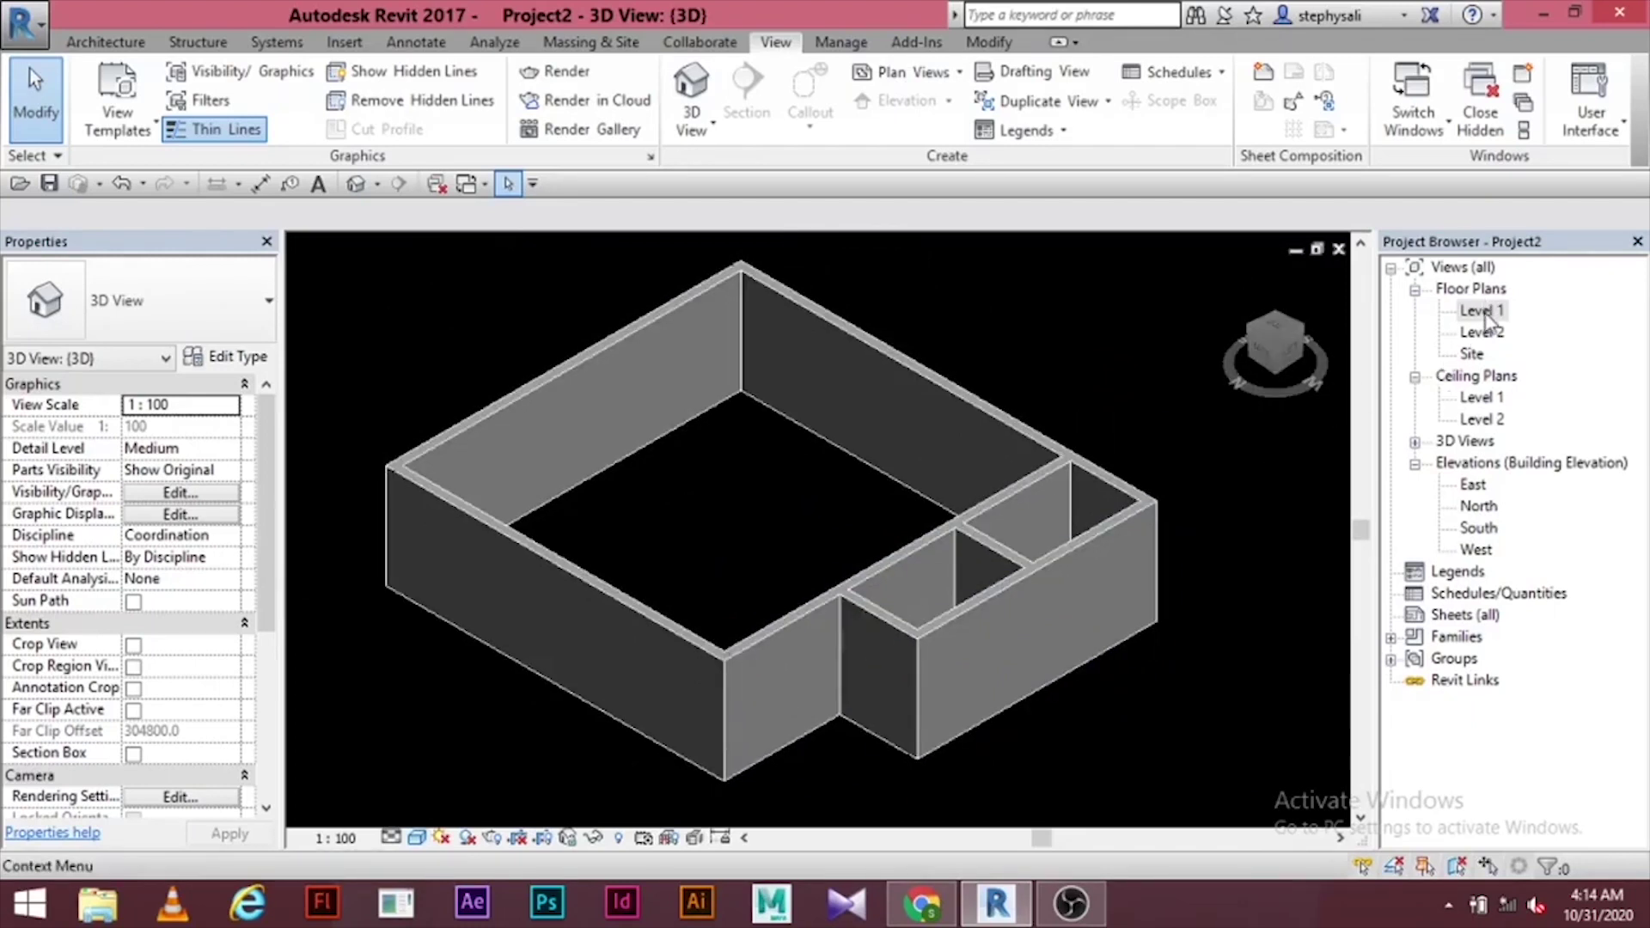
double_click(1485, 314)
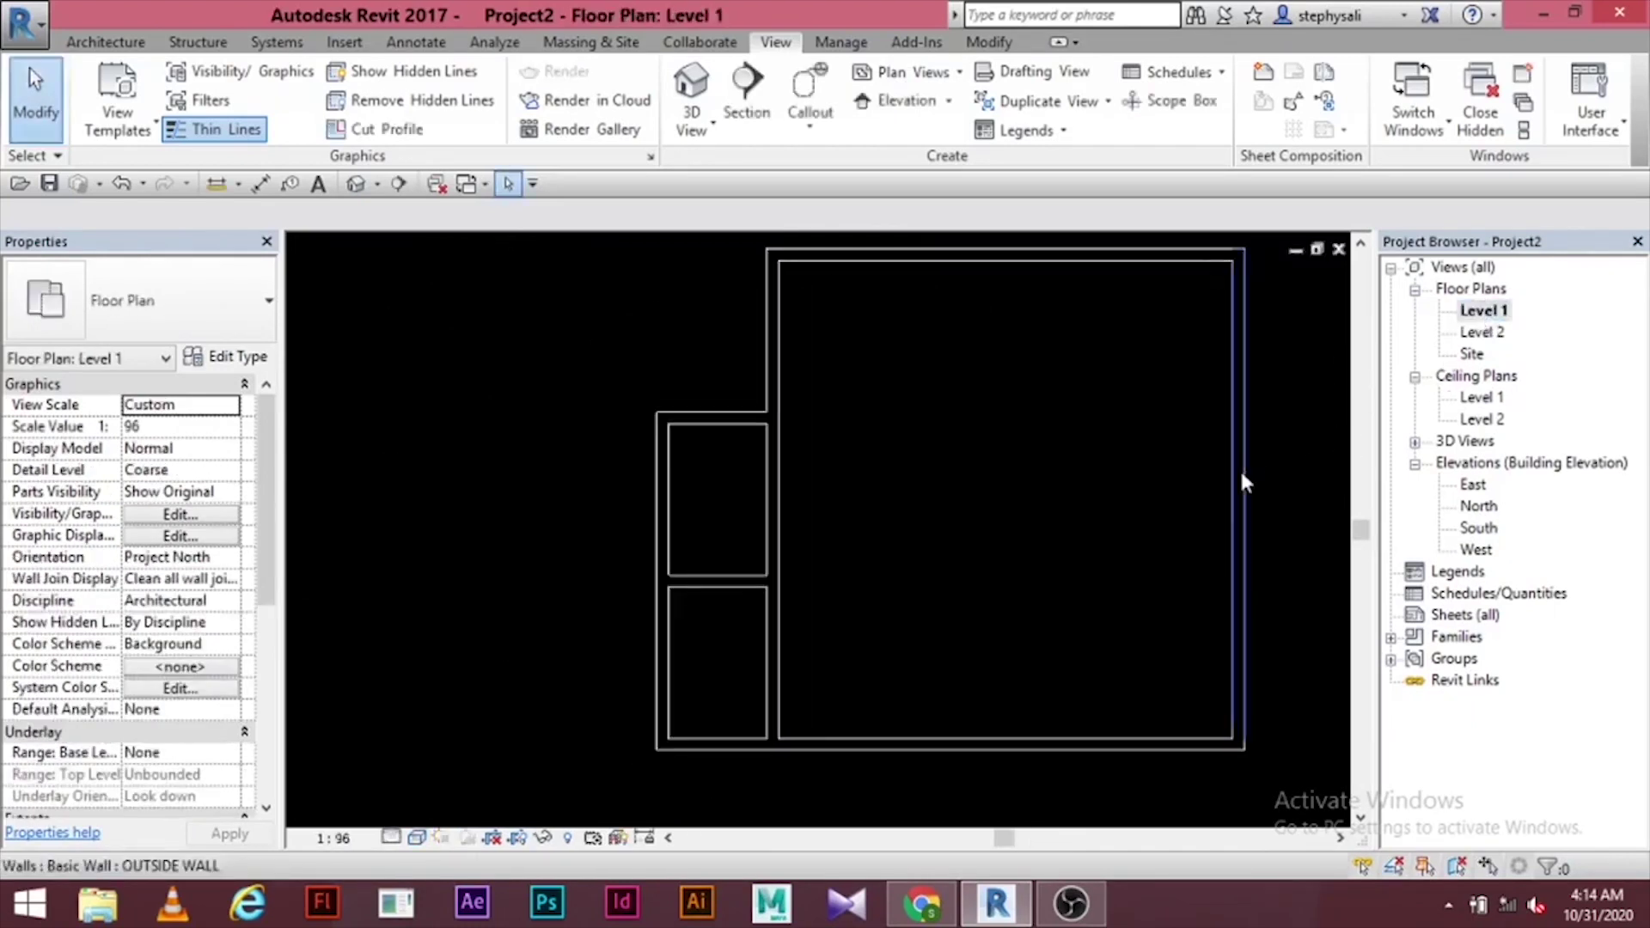
- Zoom out the Level 1 plan and open the South elevation from its marker
scroll(1096, 503, down, 1)
middle_drag(1143, 503, 920, 415)
scroll(923, 456, down, 3)
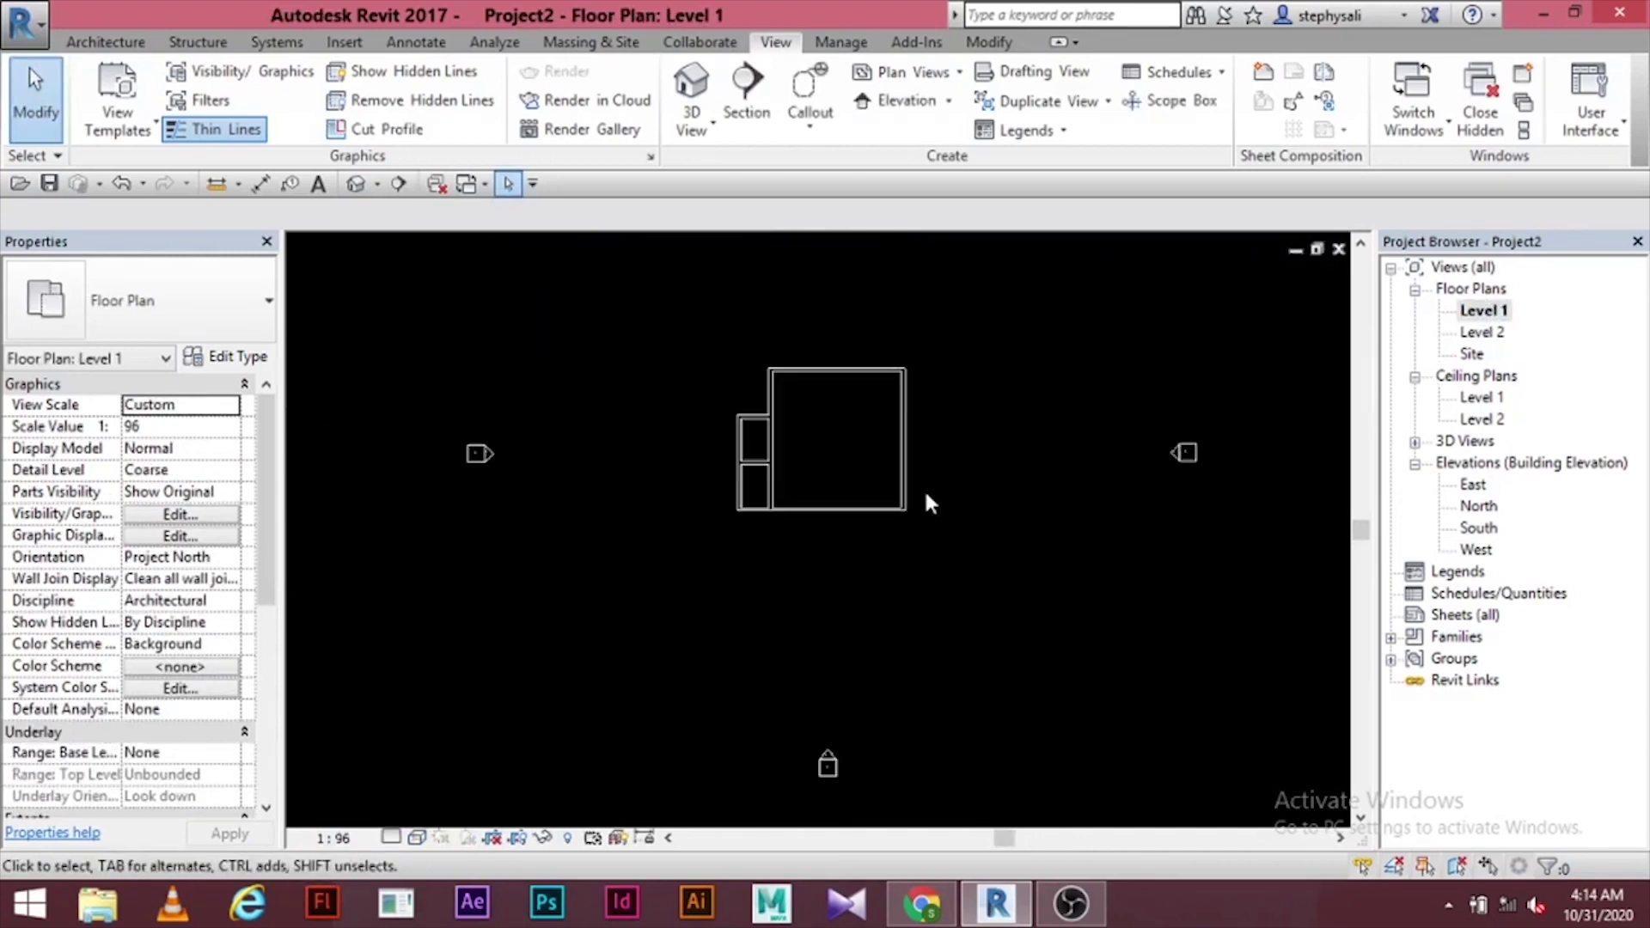
double_click(829, 763)
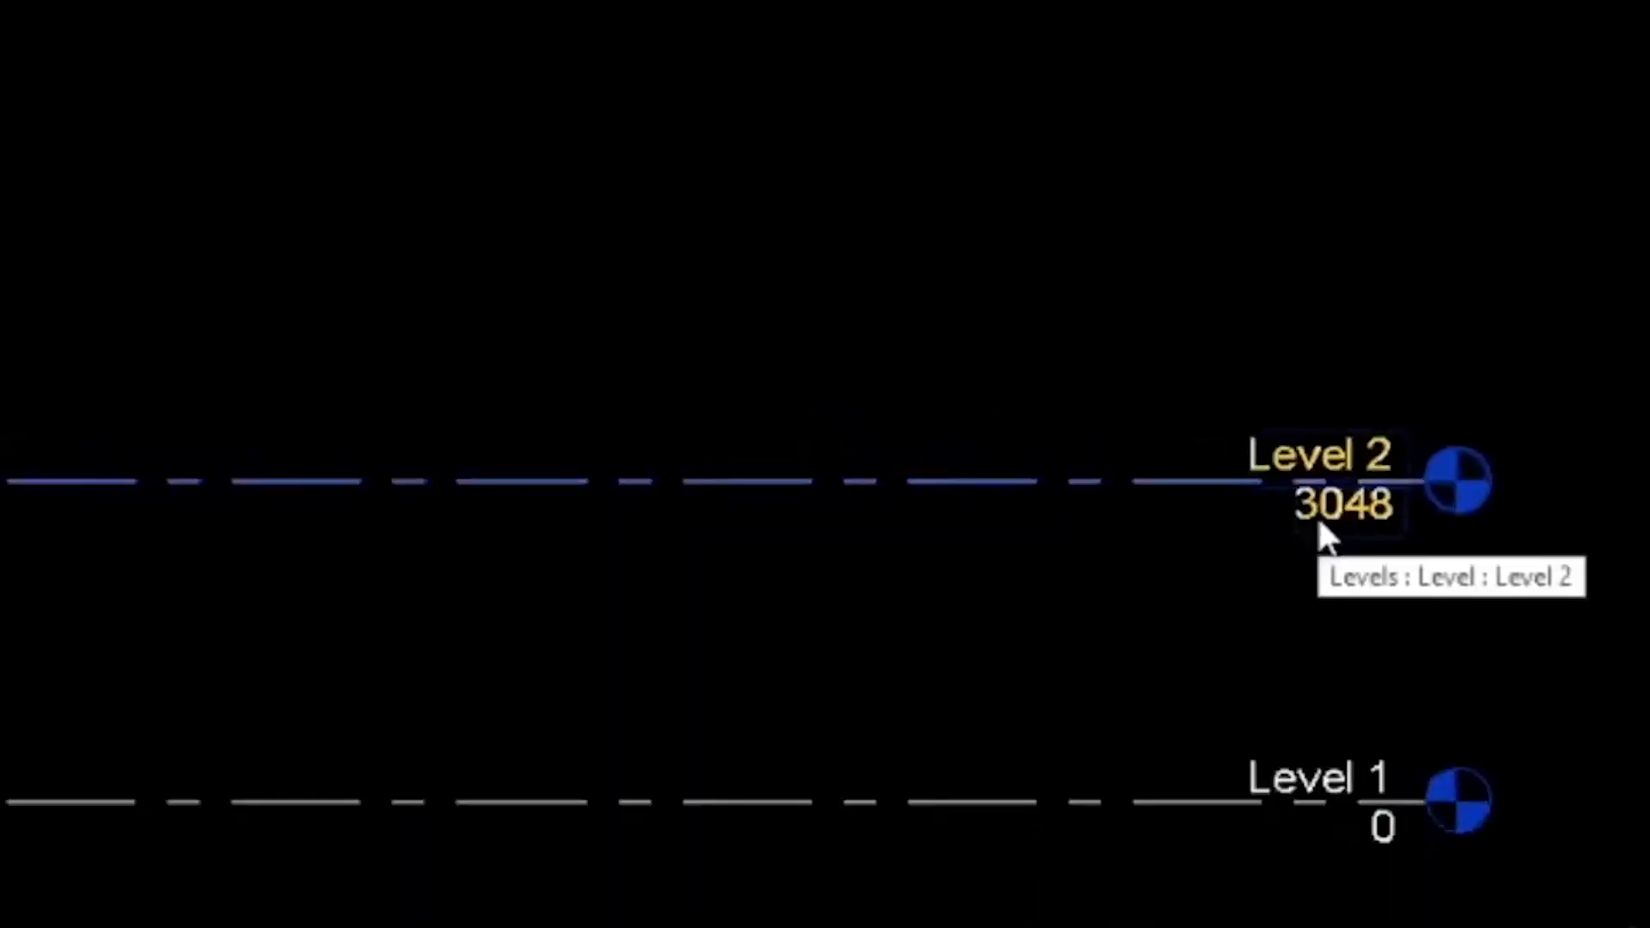
- Change the Level 2 elevation value from 3048 to 3100
click(1347, 517)
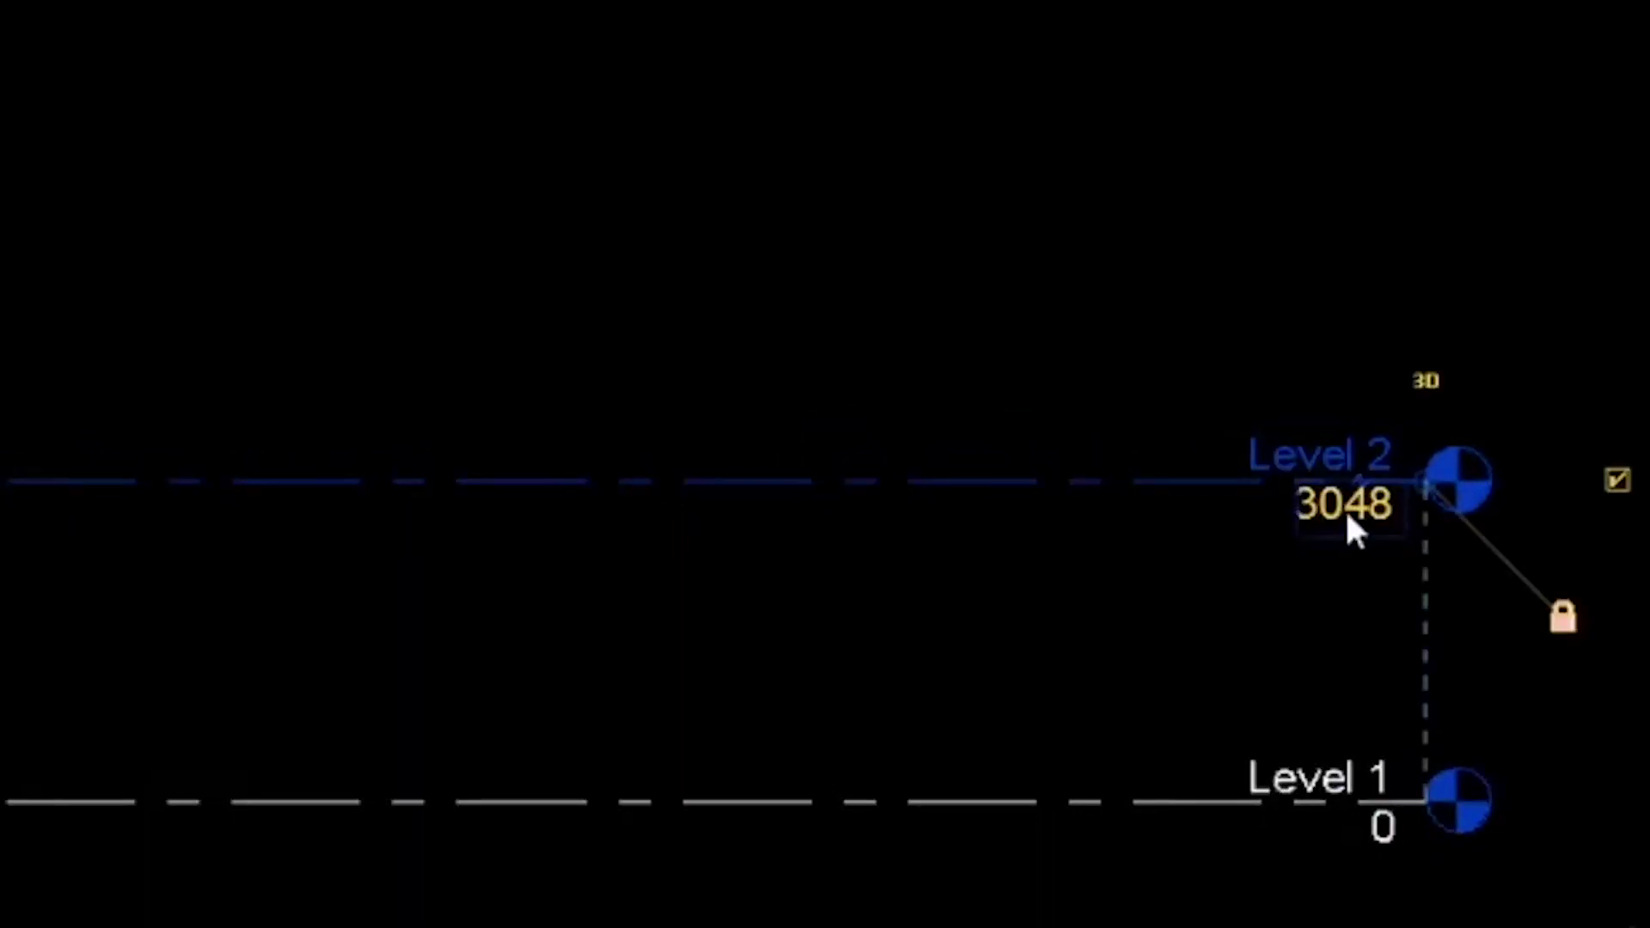
click(1368, 514)
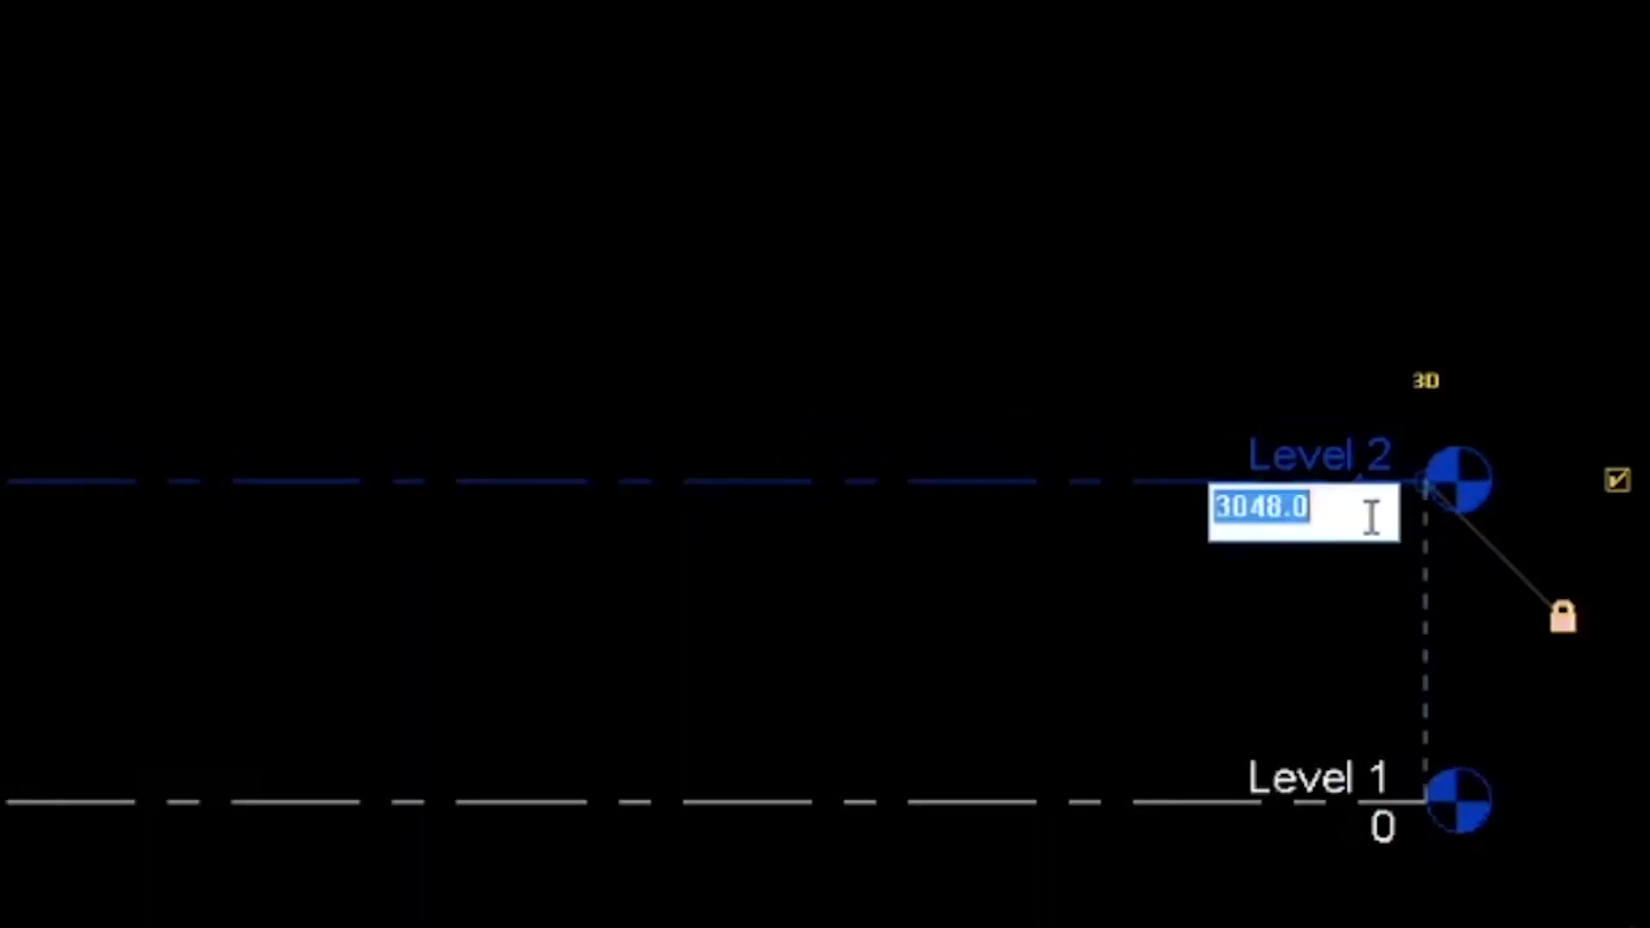
text(3)
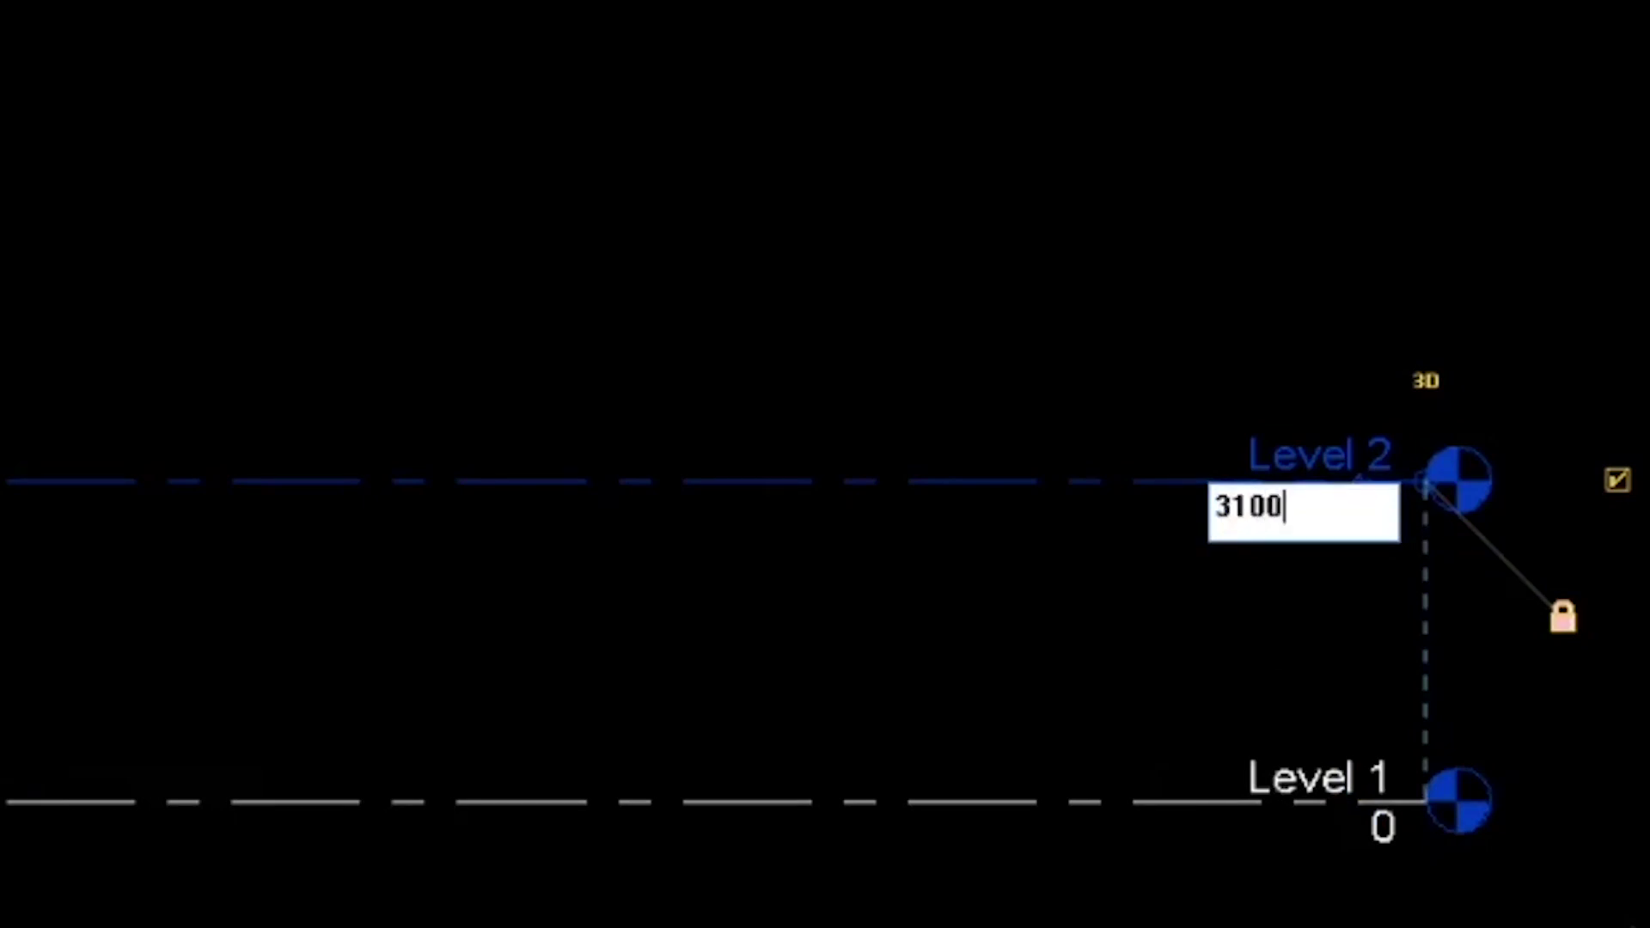
key(Return)
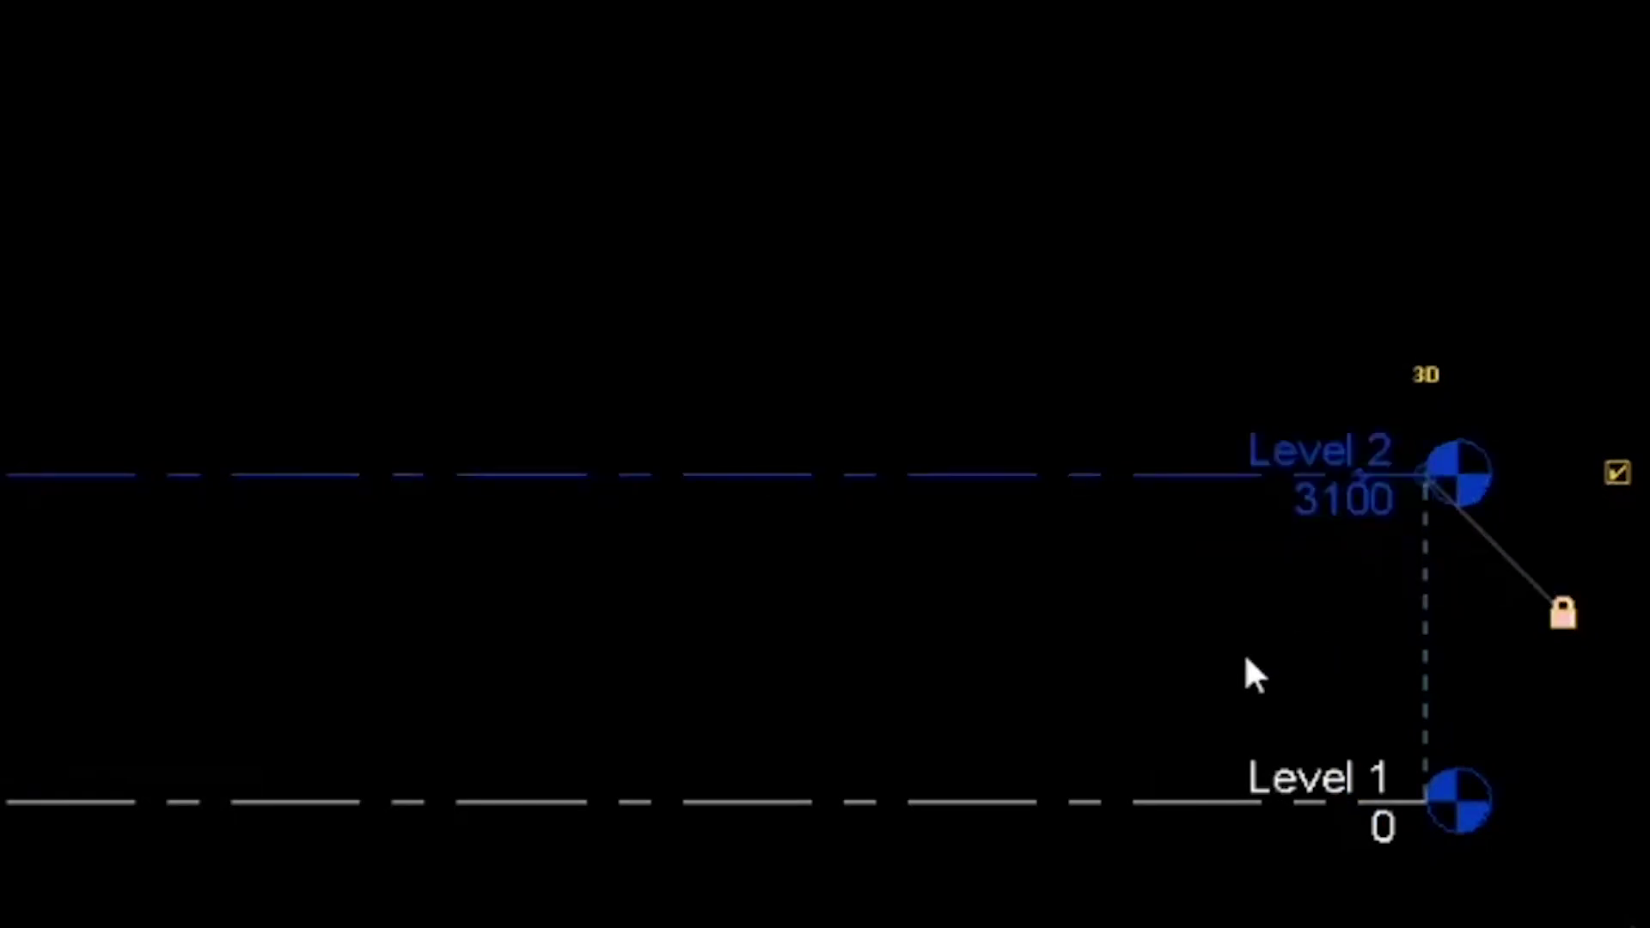
click(1245, 653)
scroll(1245, 653, down, 1)
- Copy the Level 2 line 3100 upward to create Level 3 at 6200
click(1200, 499)
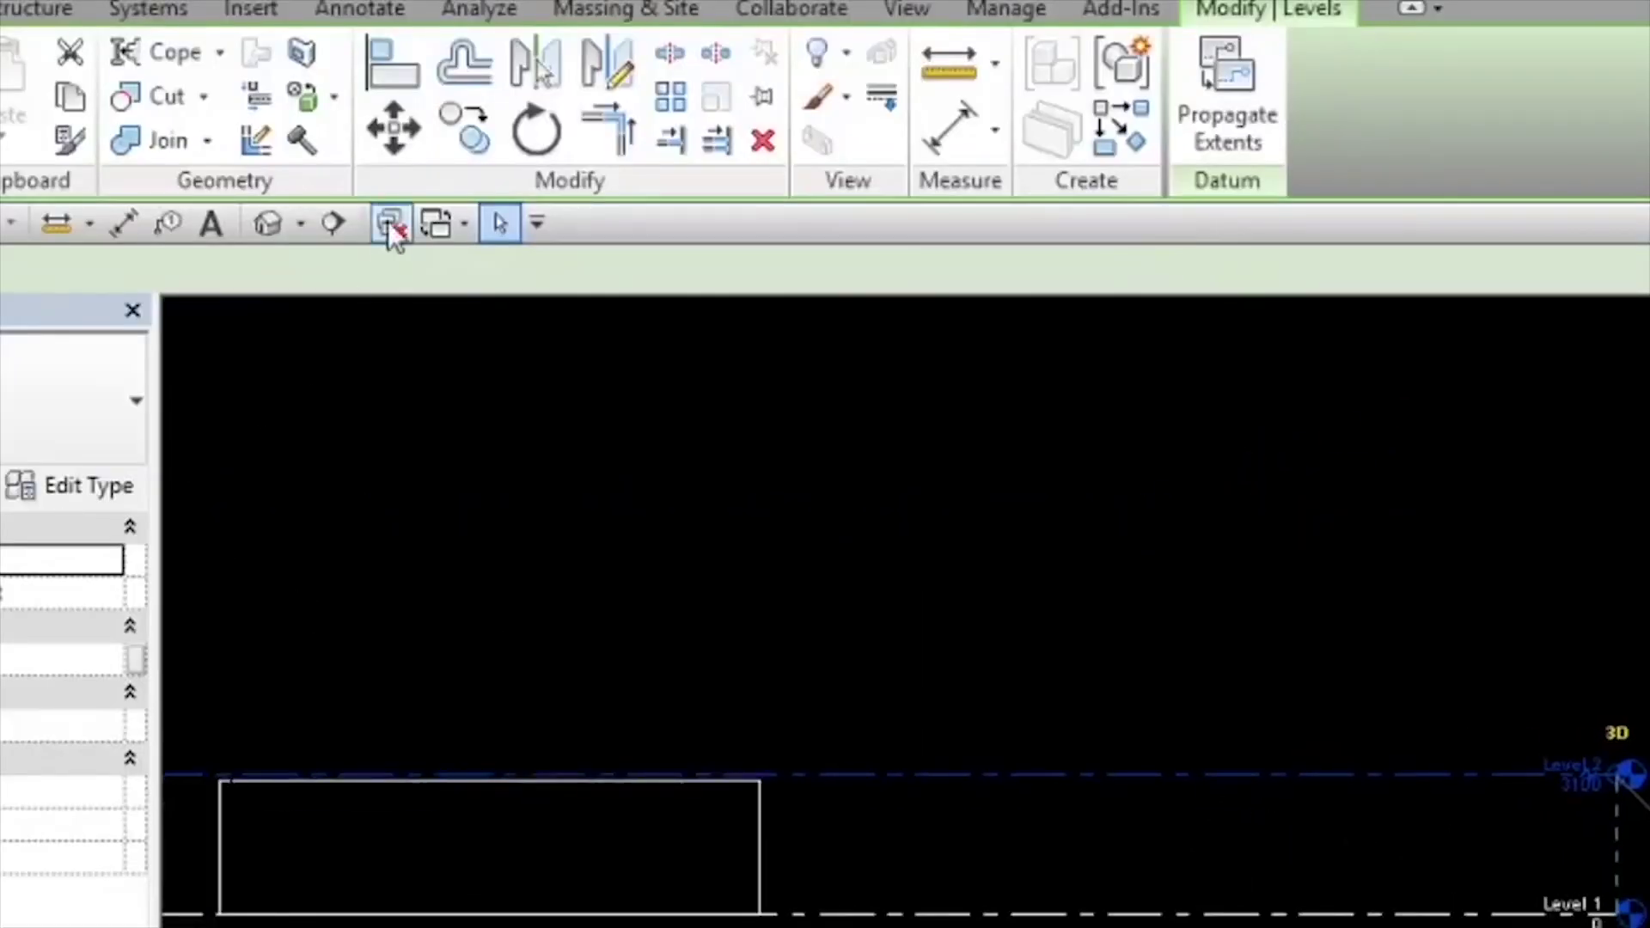
click(453, 144)
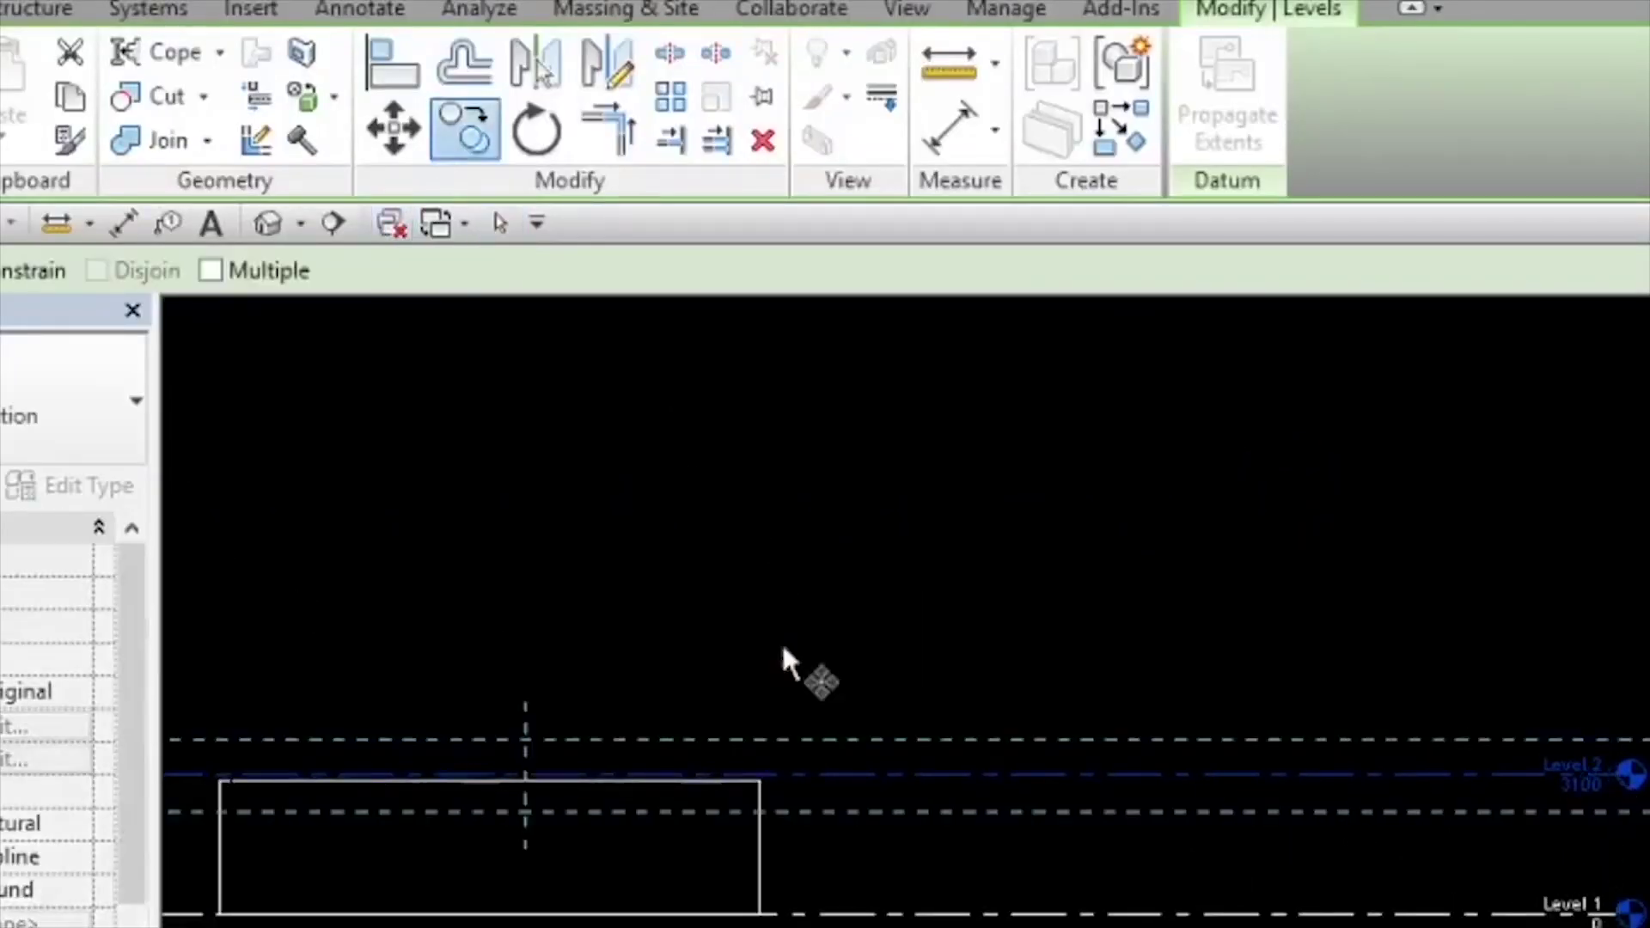
click(877, 777)
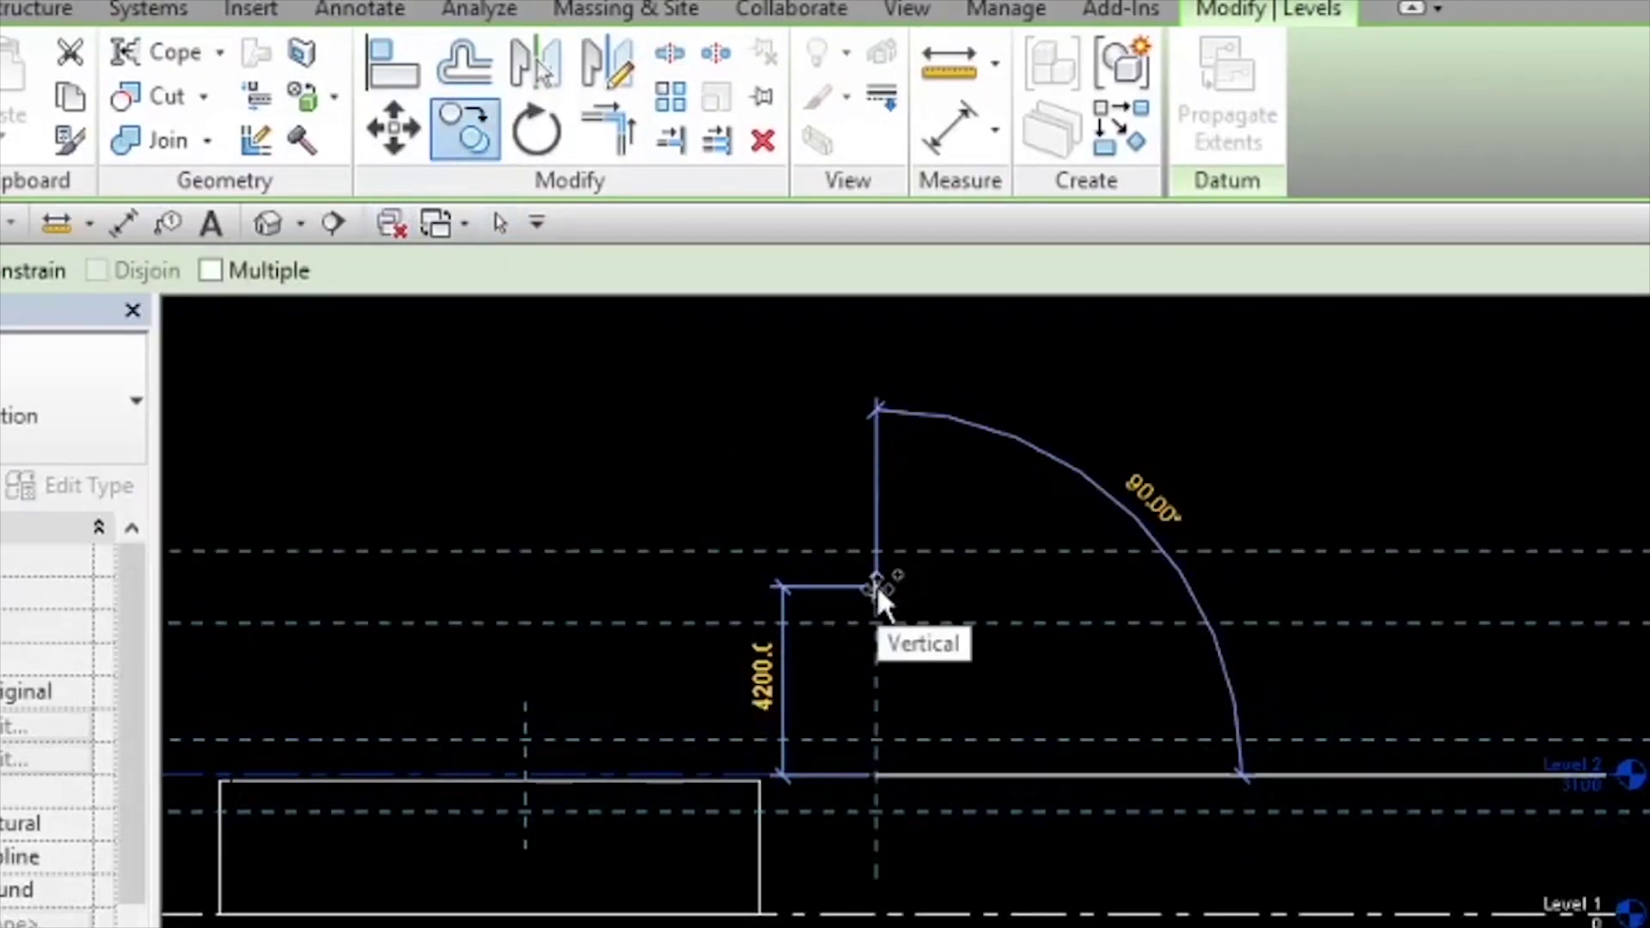
text(3100)
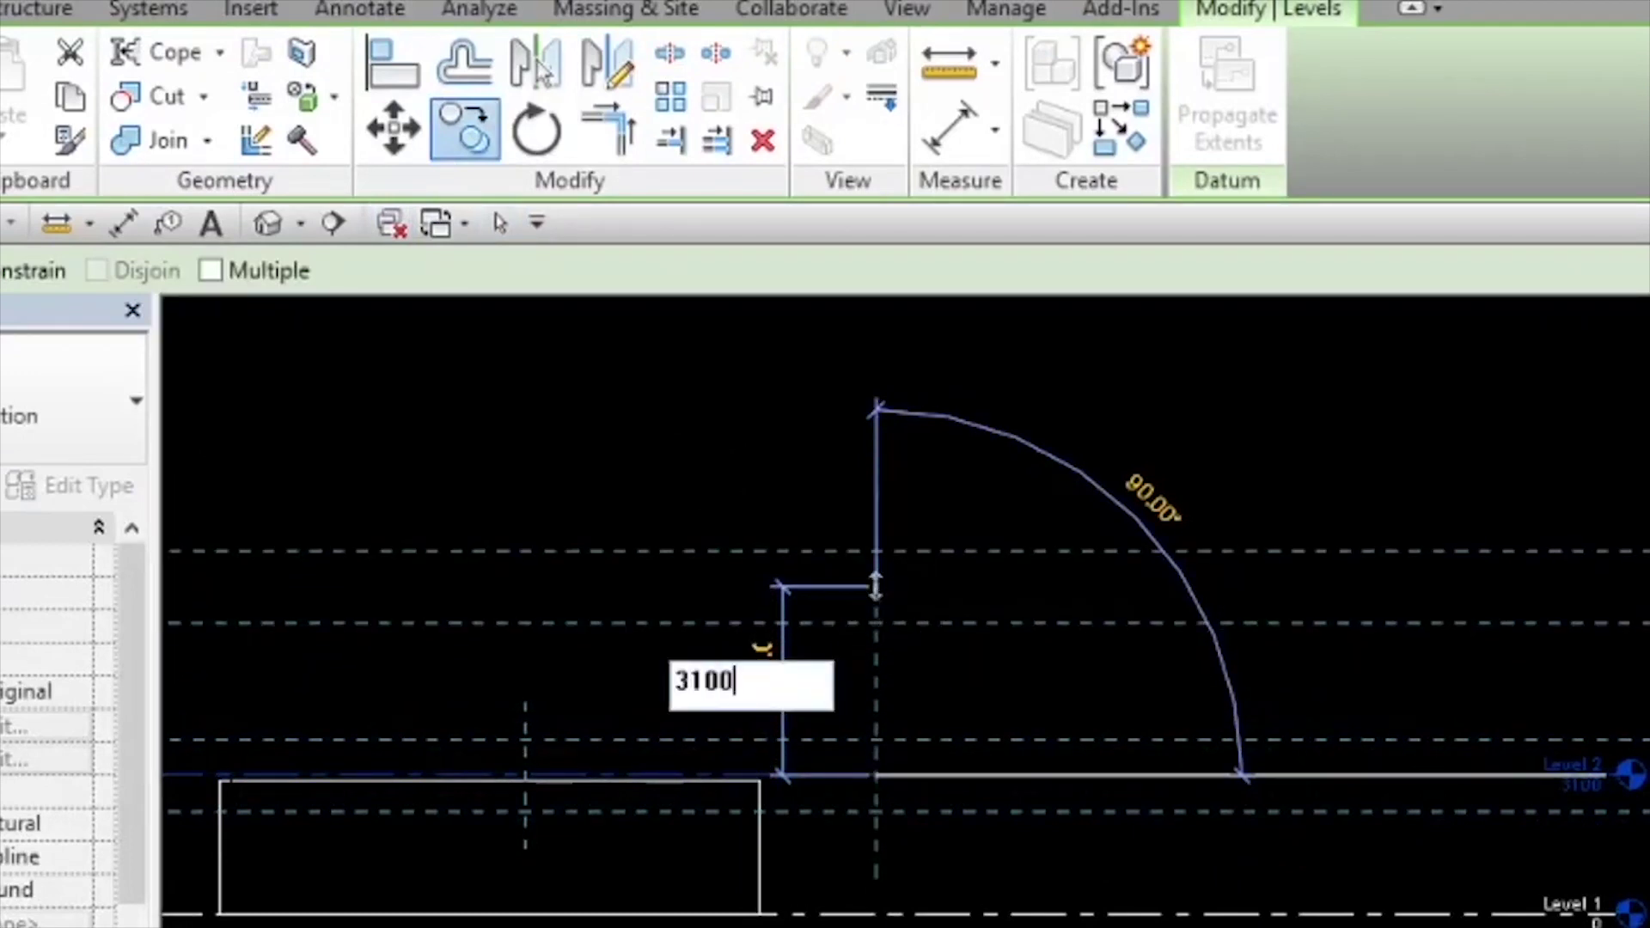
key(Return)
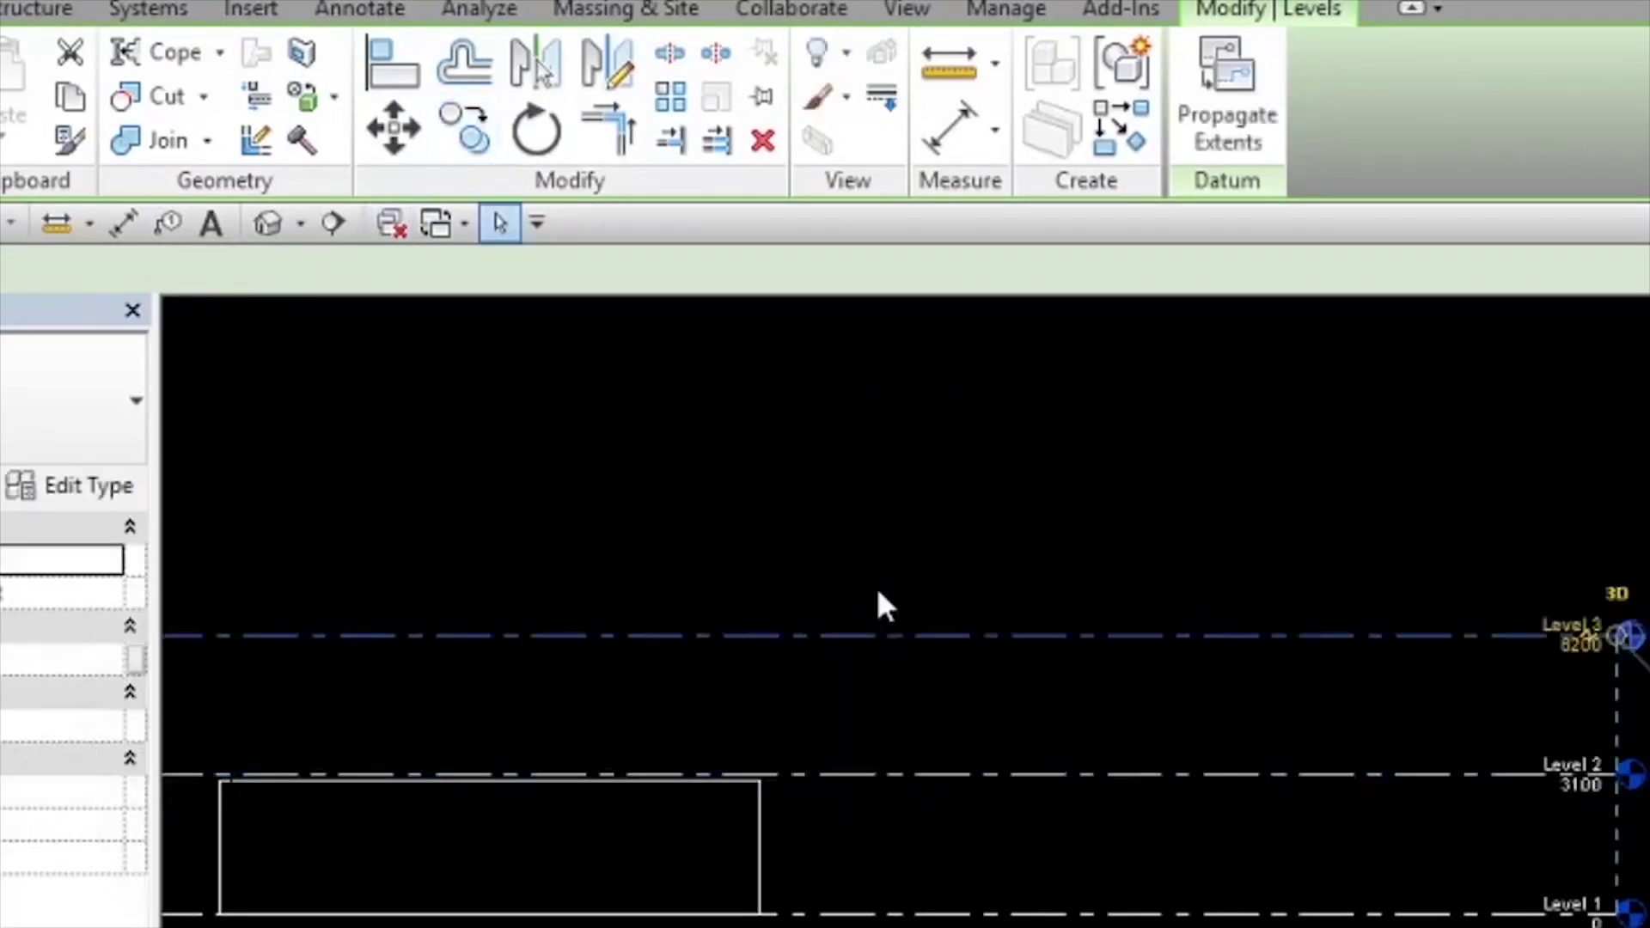
key(Escape)
scroll(1066, 653, down, 2)
scroll(1301, 634, up, 5)
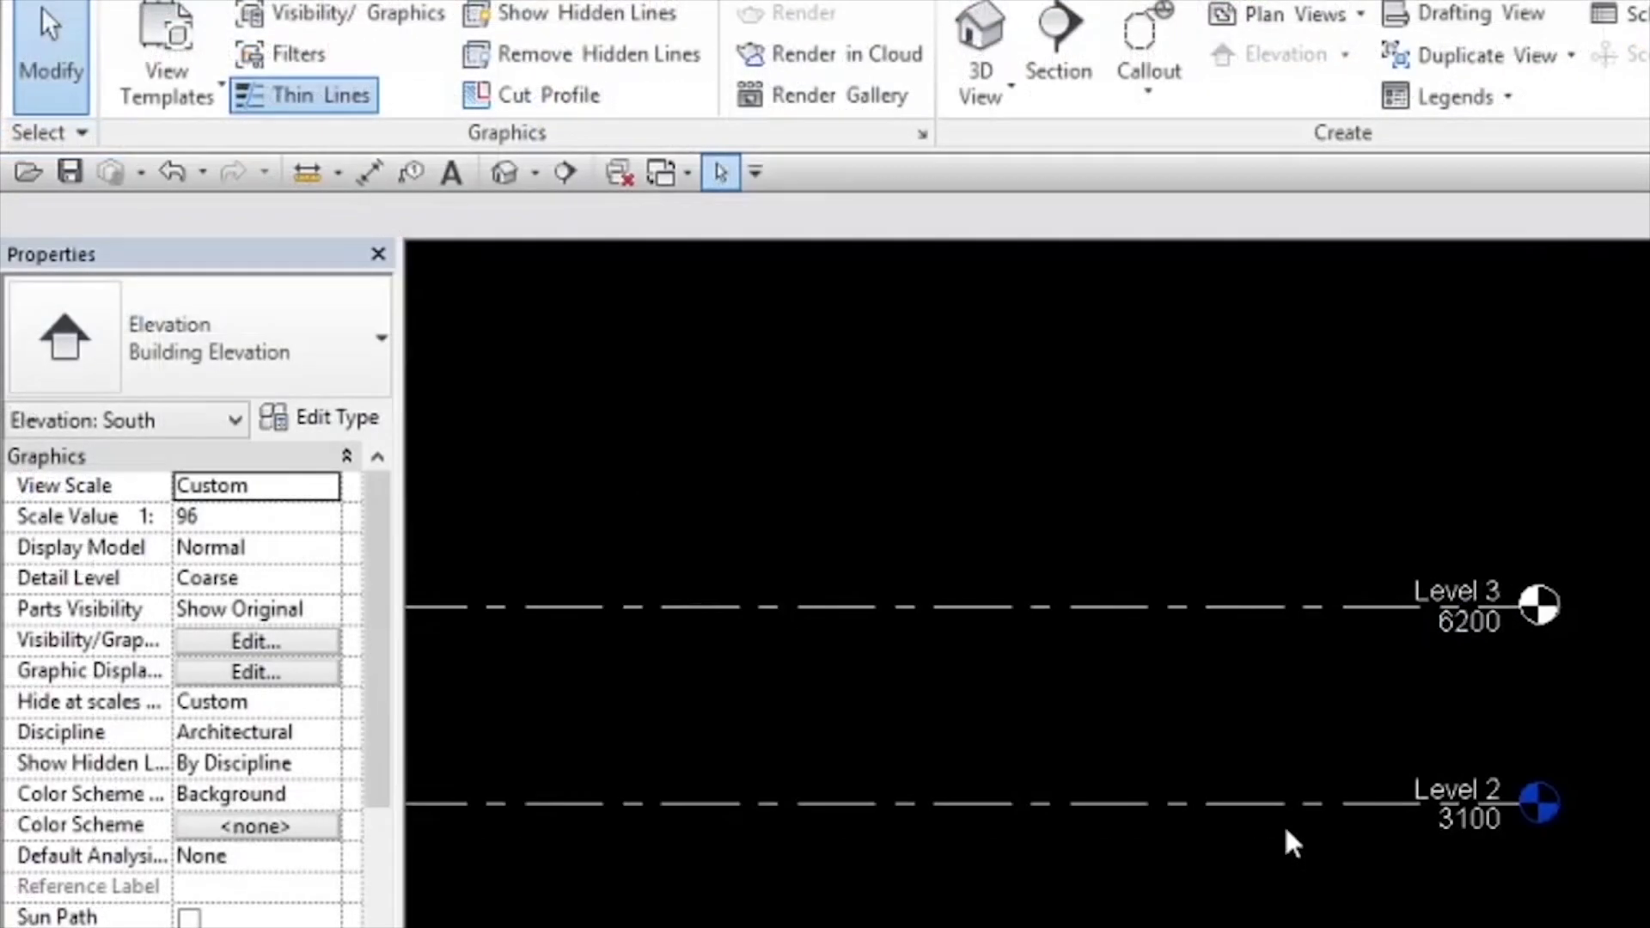
middle_drag(1472, 918, 1552, 602)
scroll(1556, 602, up, 3)
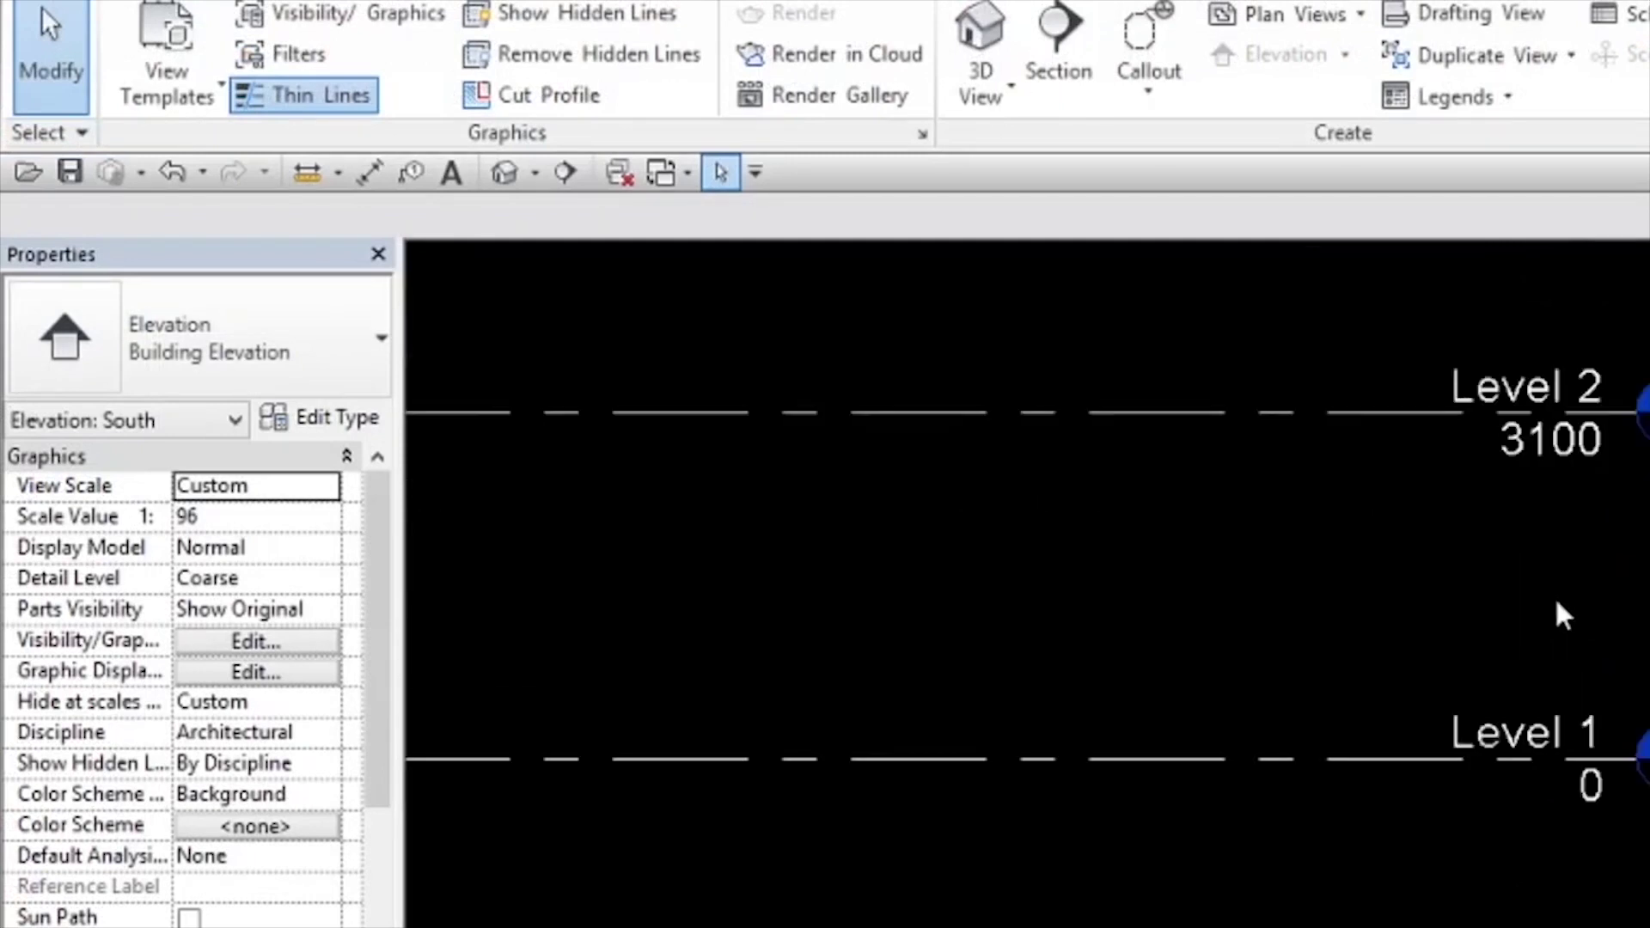
- Rename Level 1 to GROUND FLOOR, including its matching views
click(1571, 758)
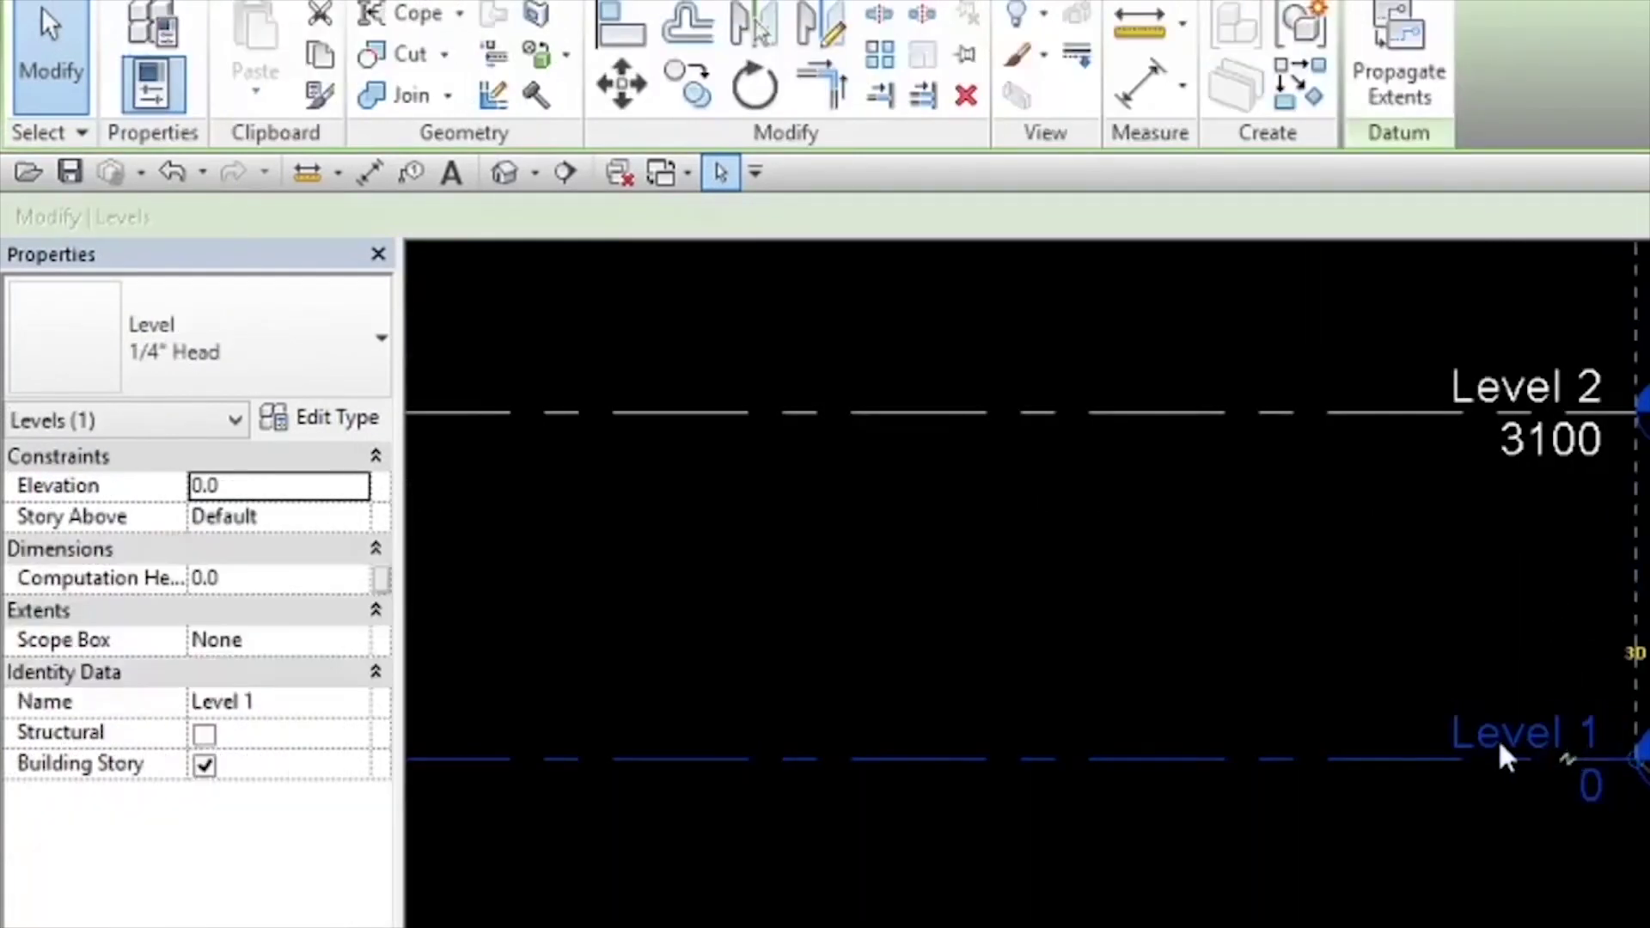
click(327, 702)
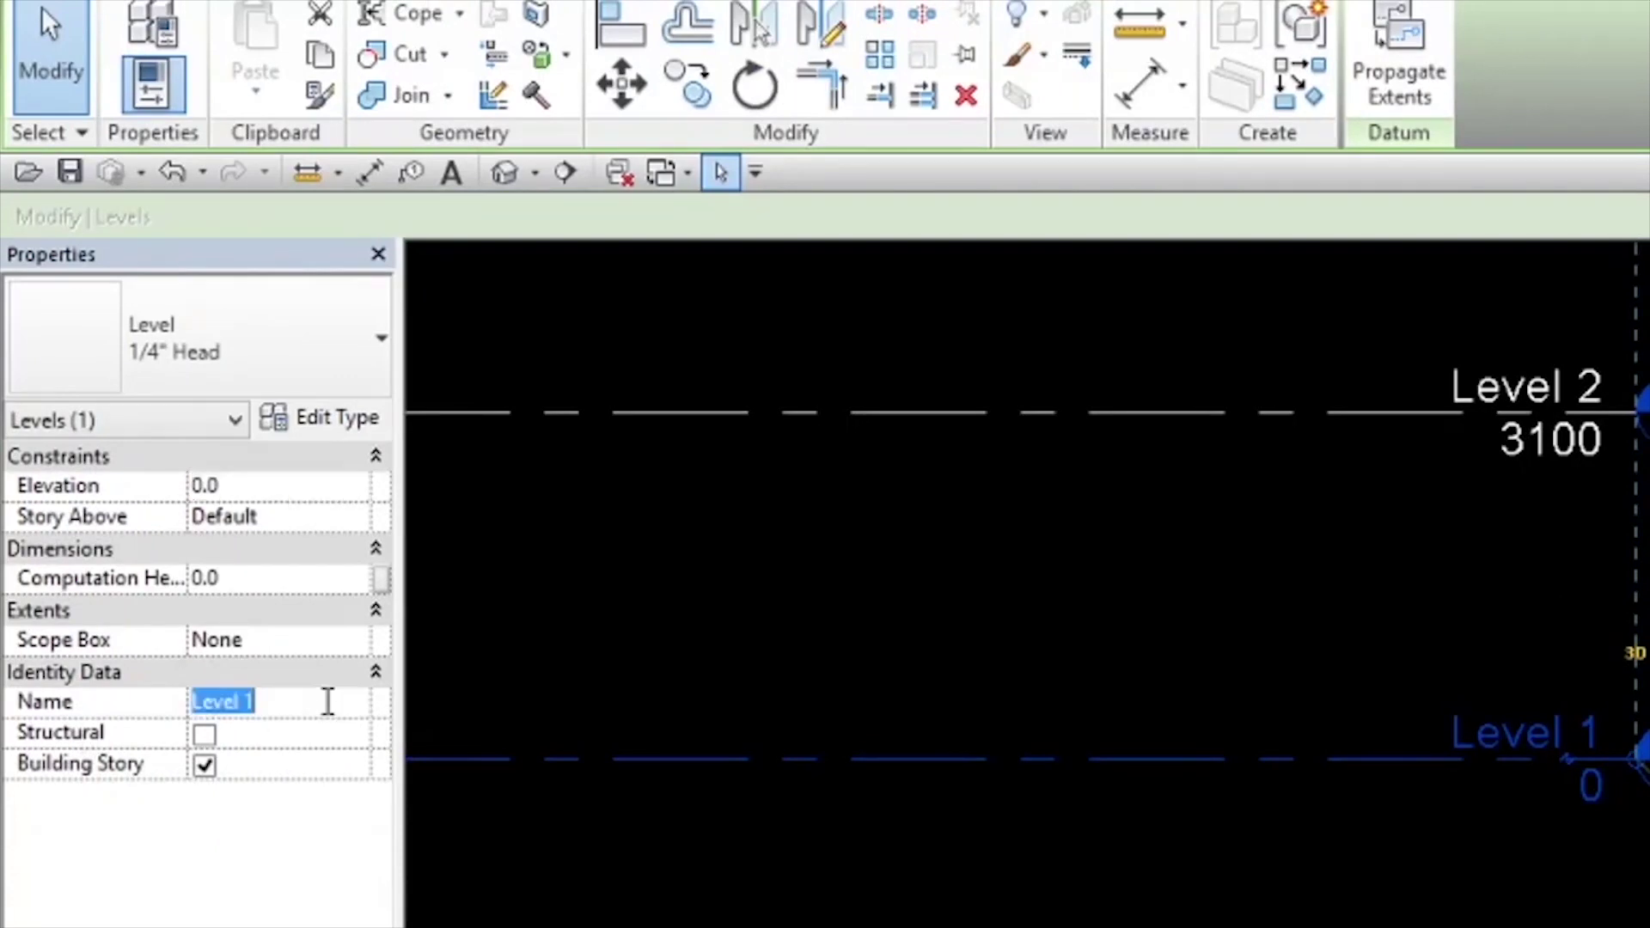
text(GROUND FLOOR)
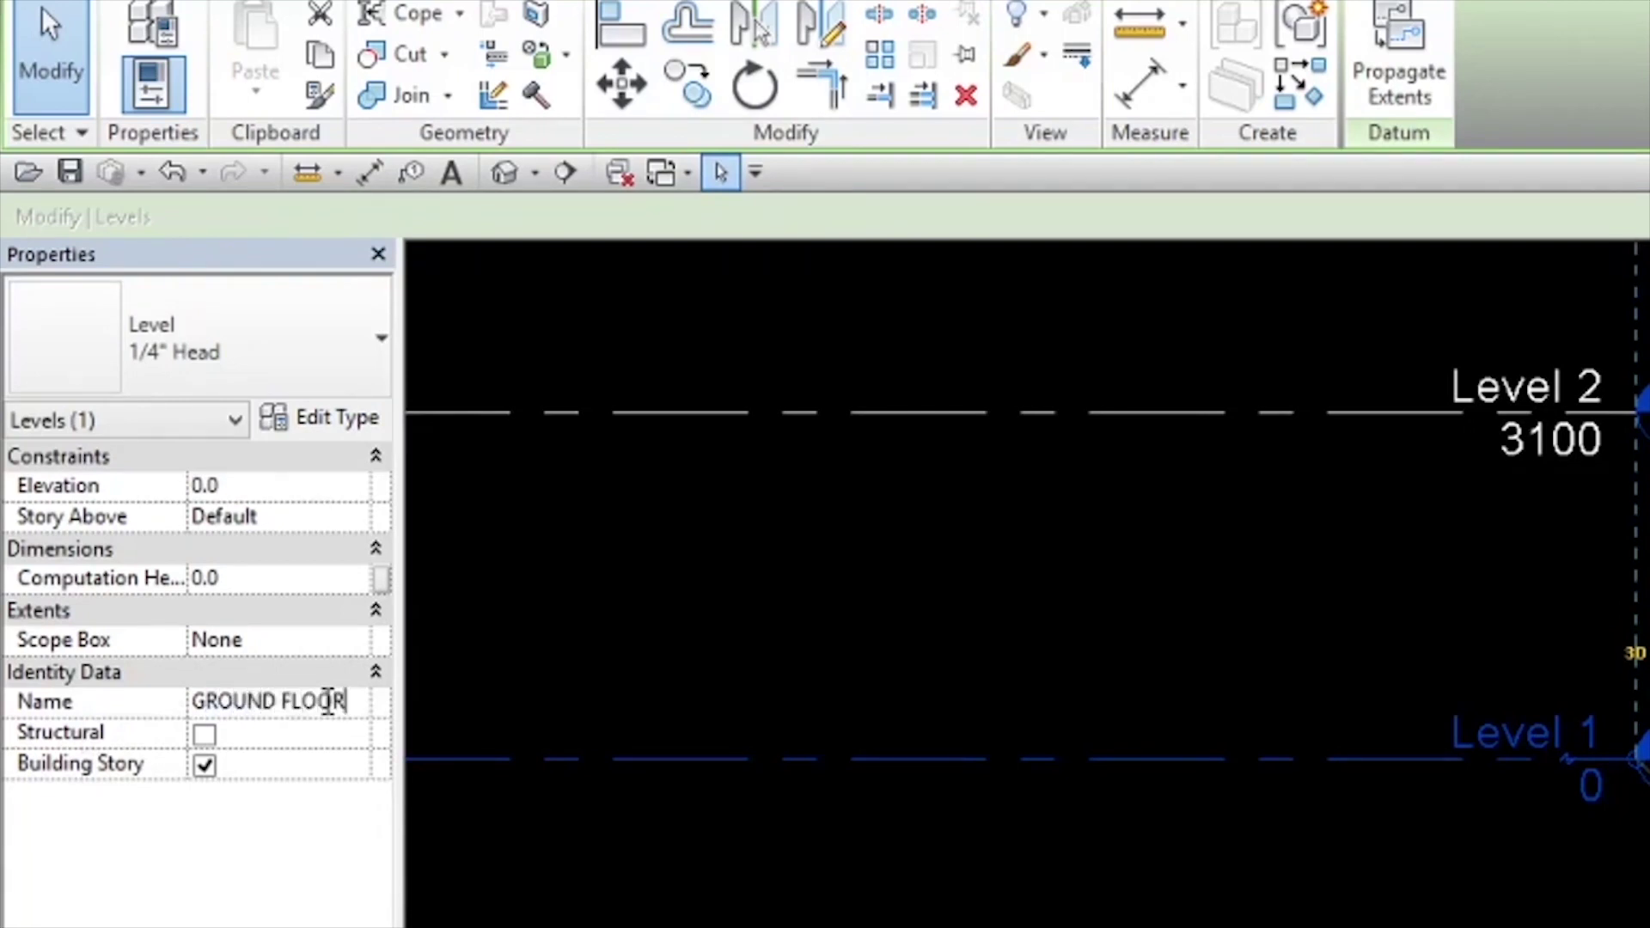
key(Return)
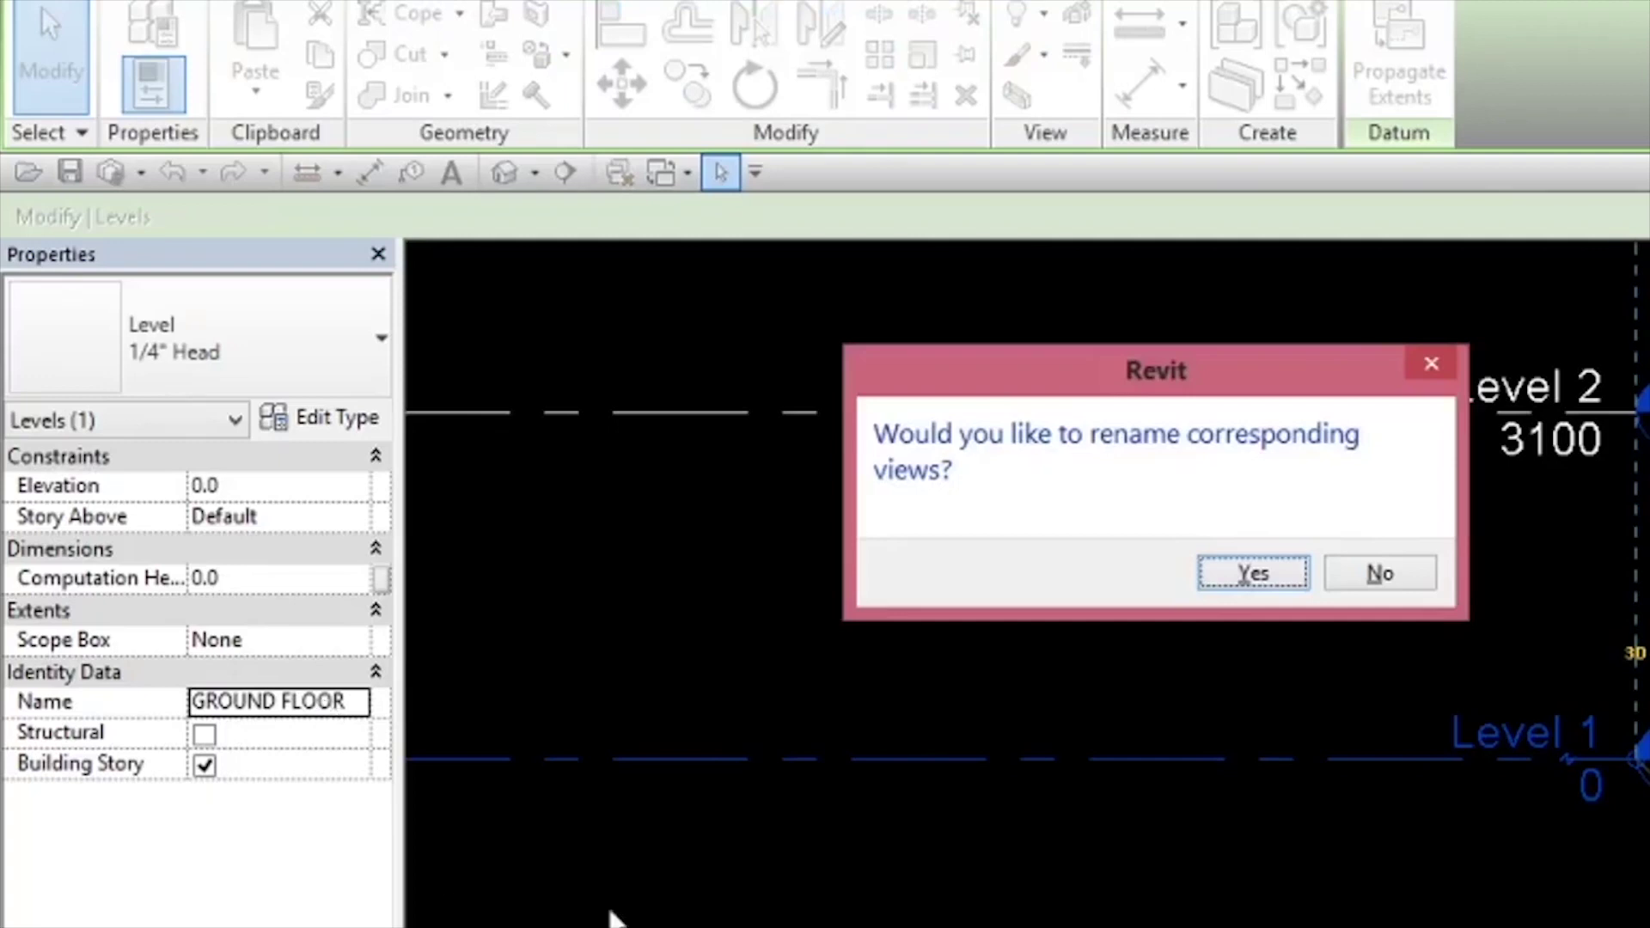
click(1261, 579)
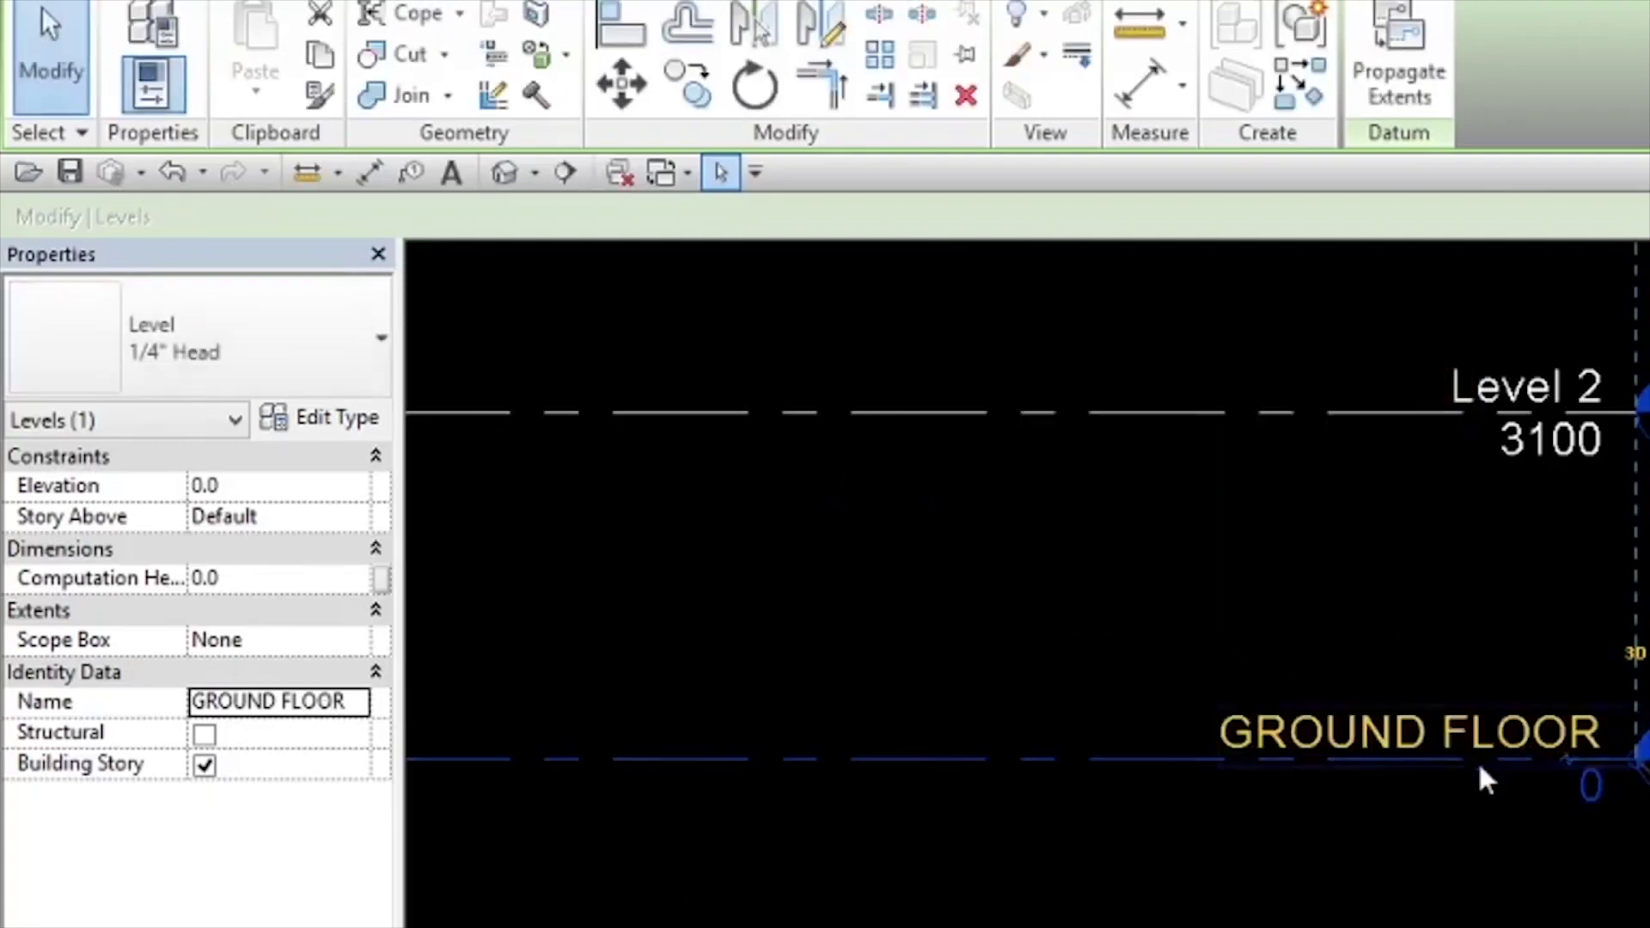
scroll(1470, 825, up, 1)
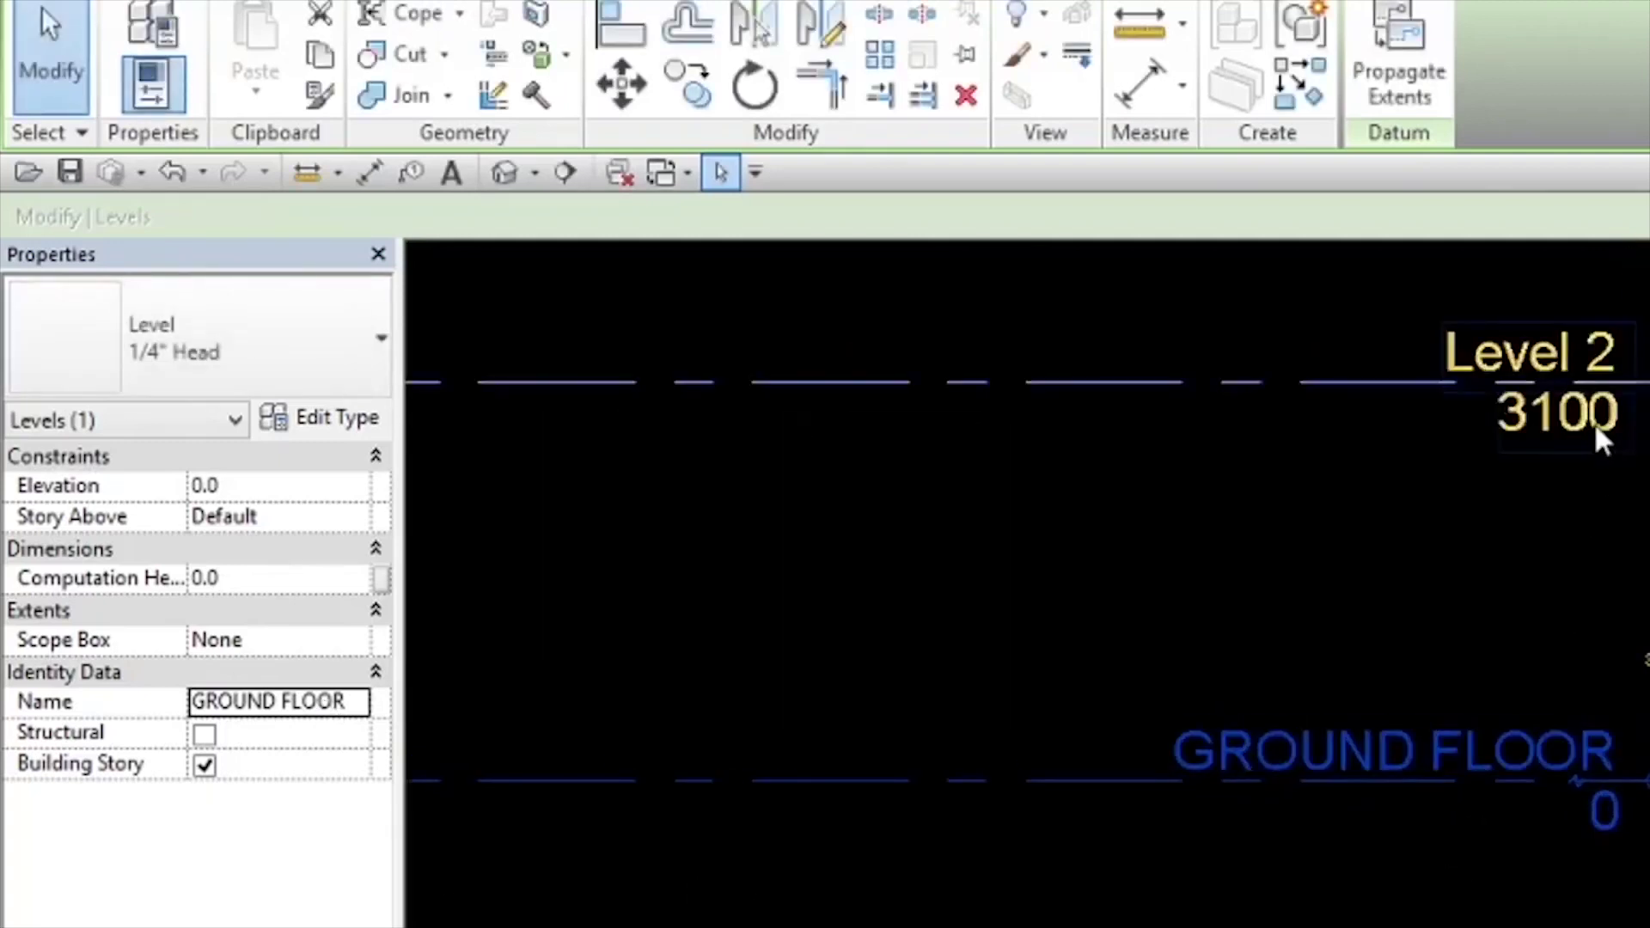
- Rename Level 2 to FIRST FLOOR, including its matching views
click(1565, 350)
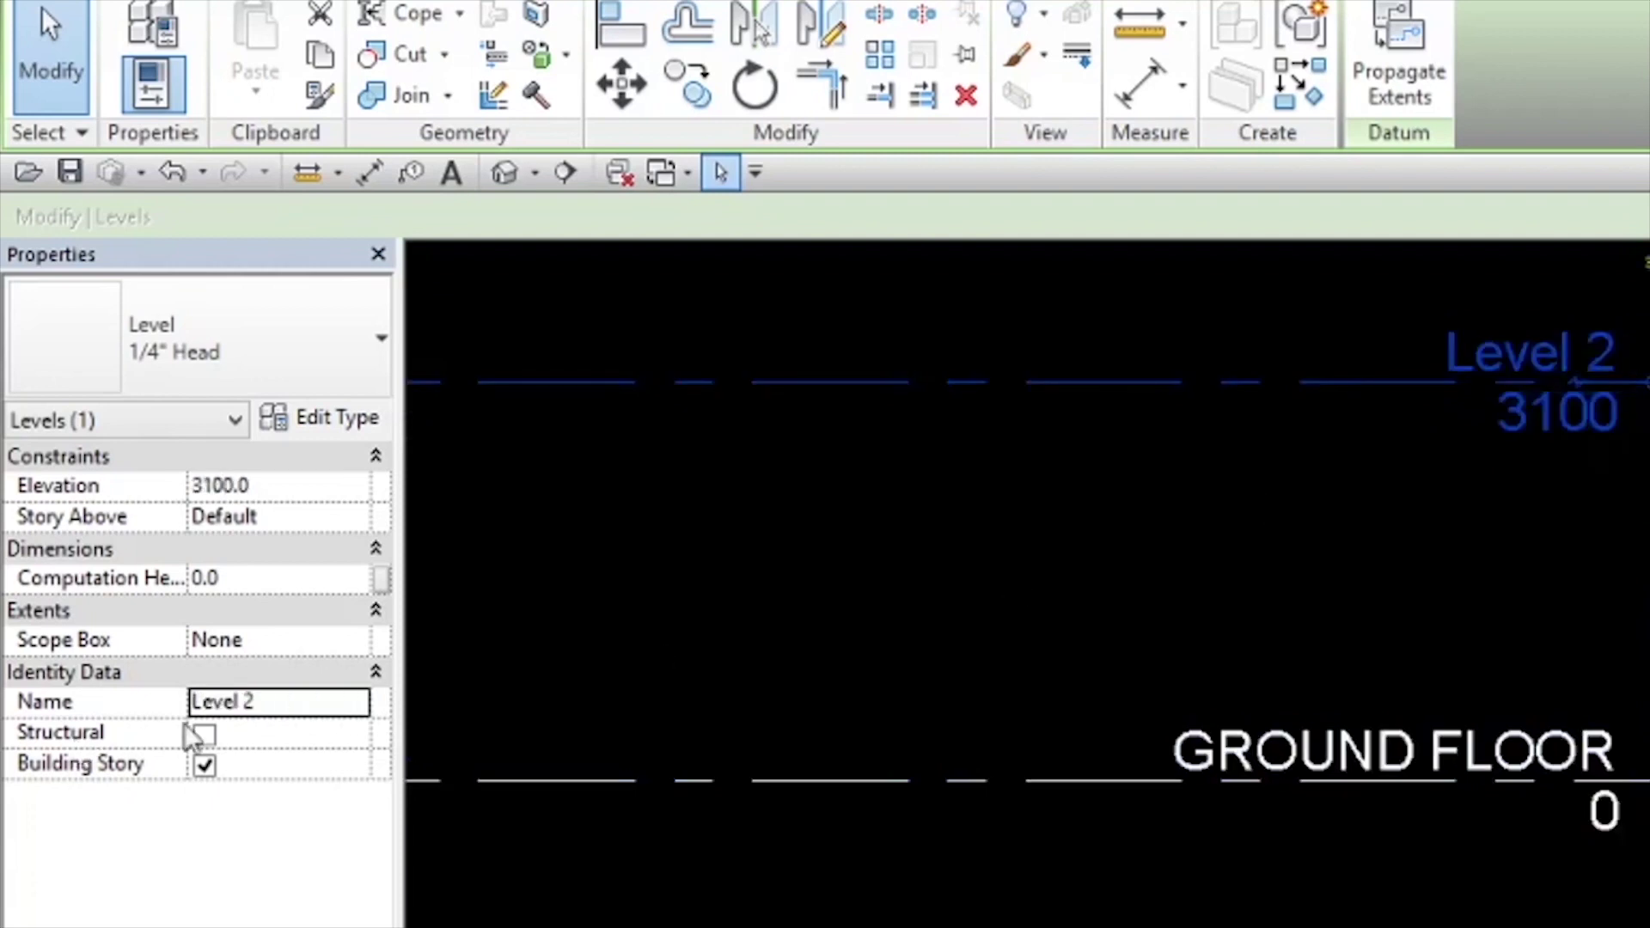
click(287, 698)
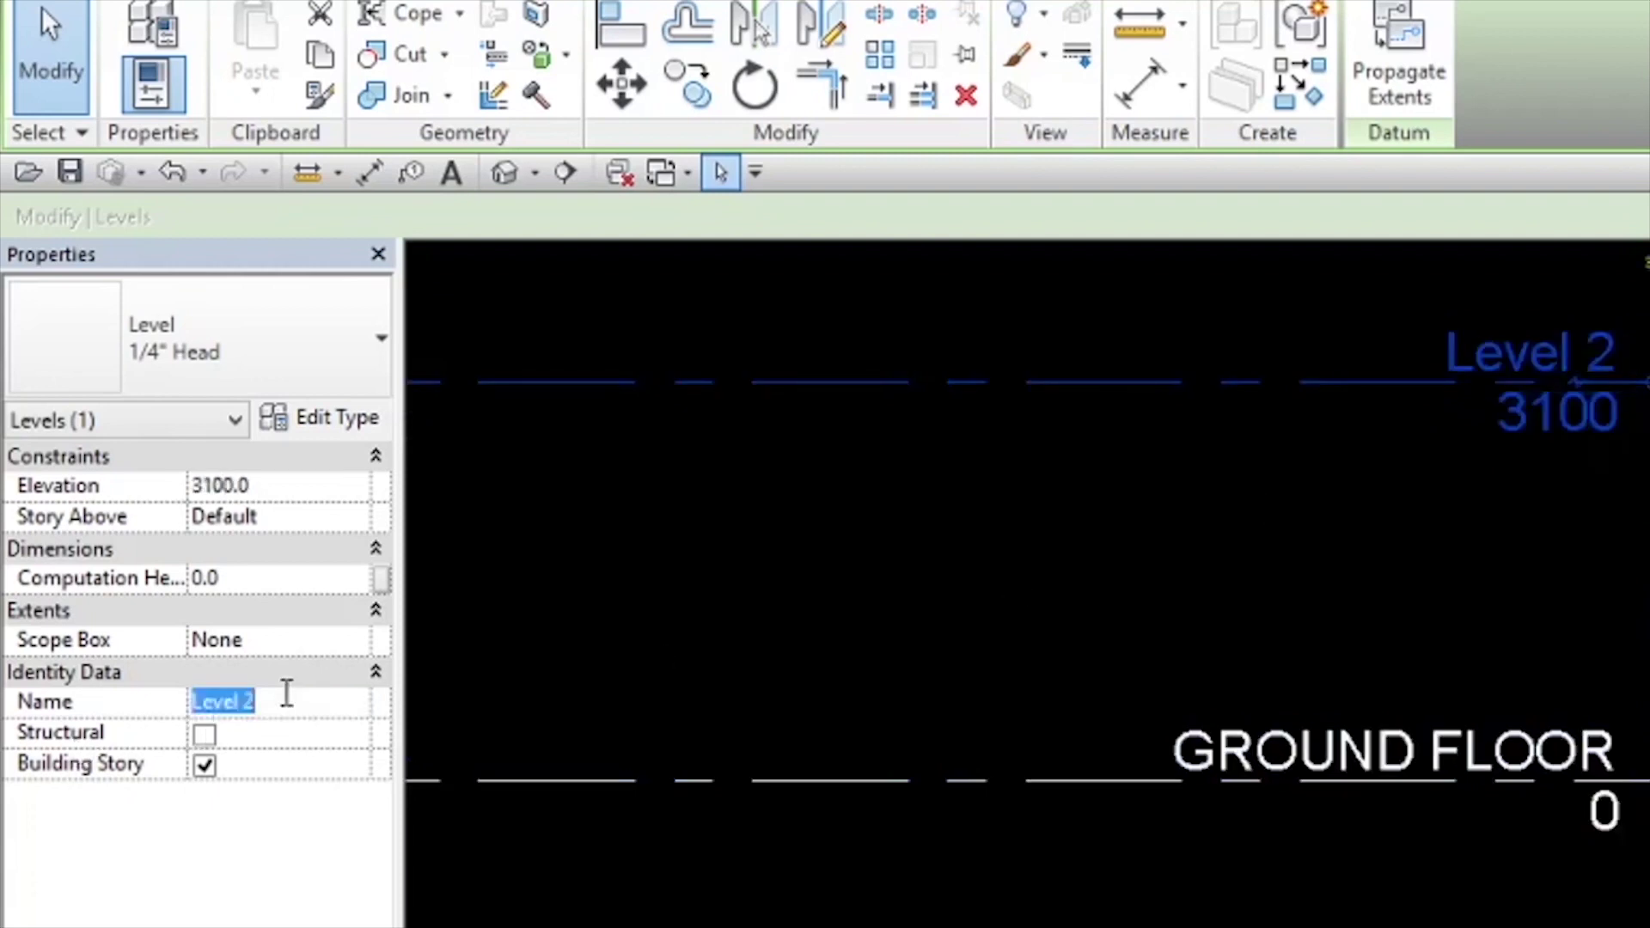
text(FIRST FLOOR)
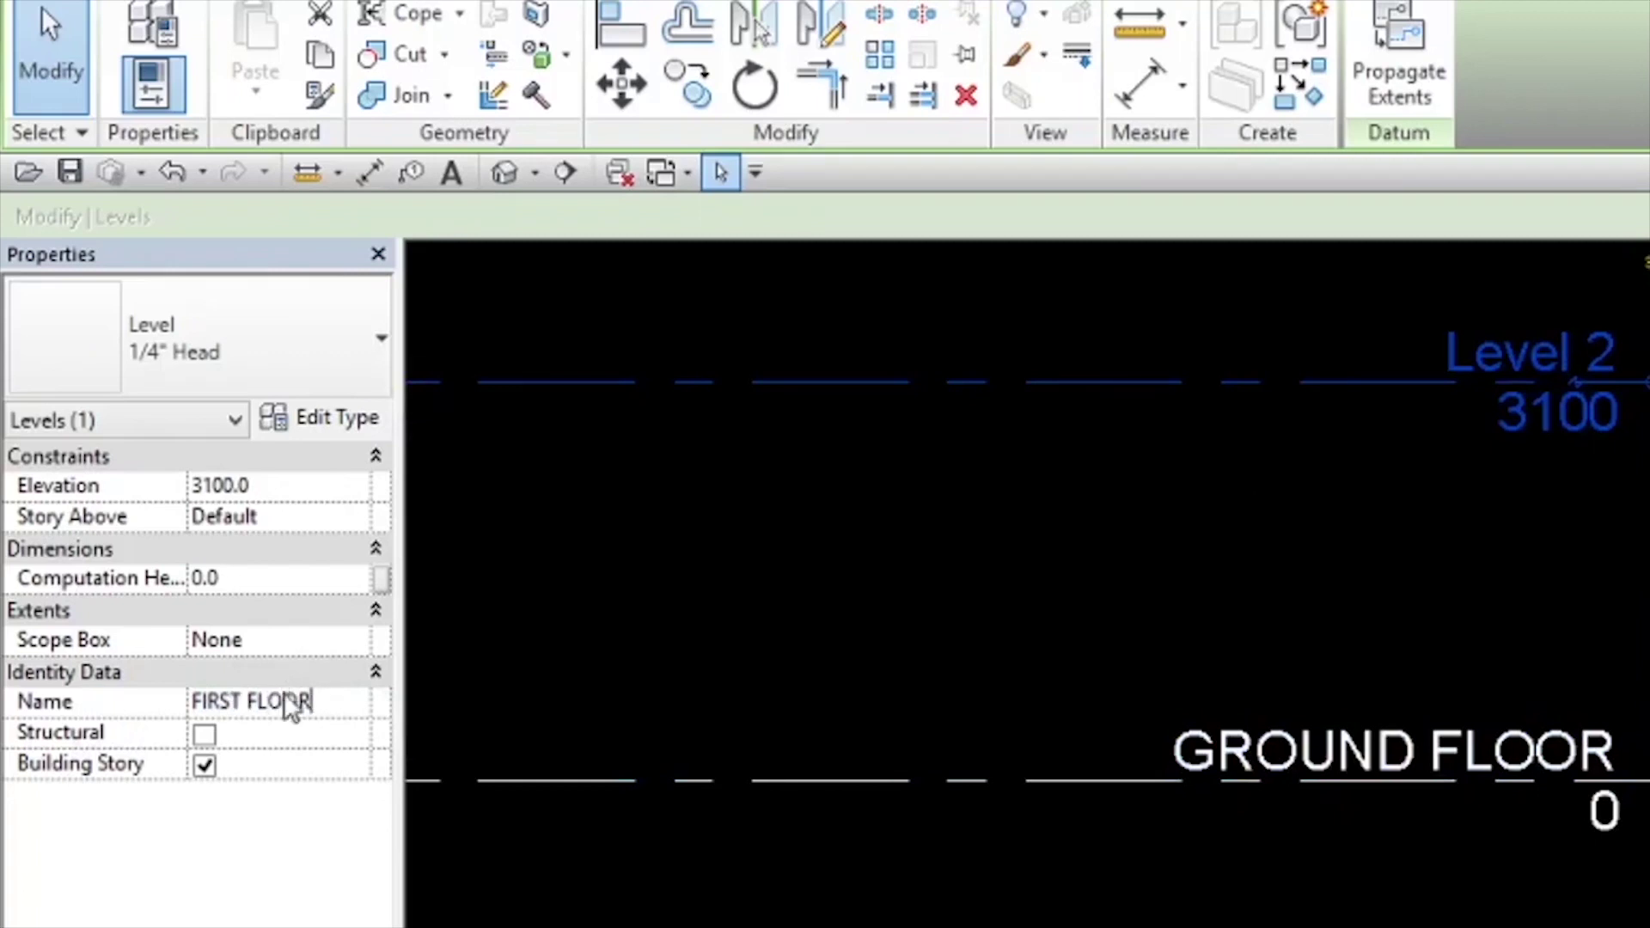
key(Return)
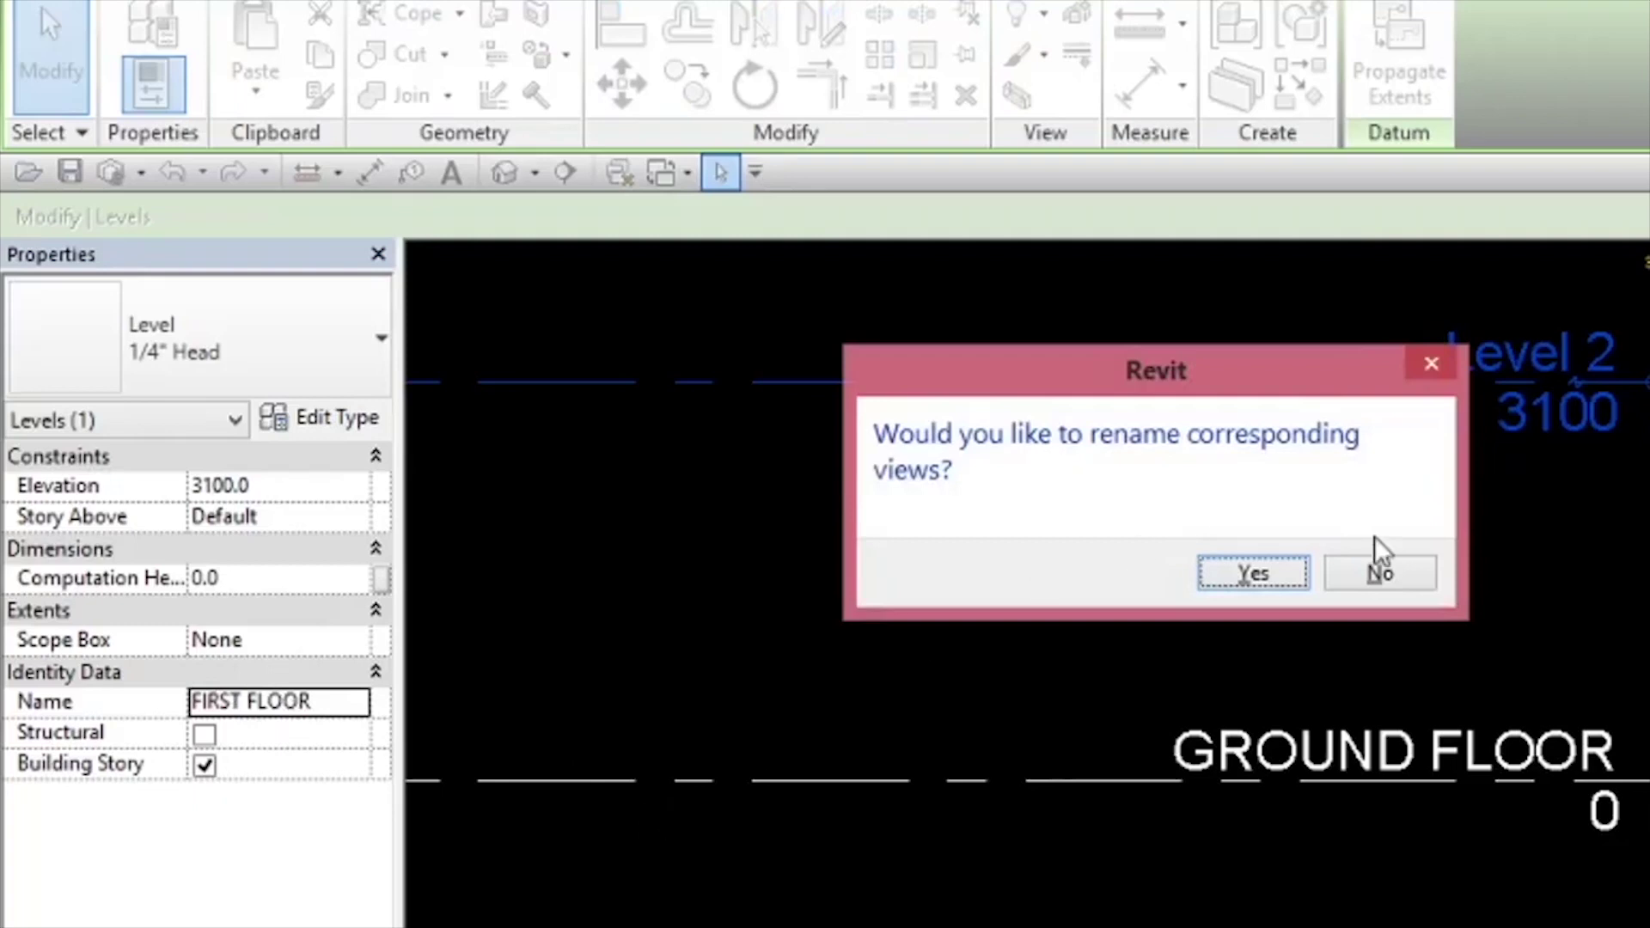
click(1289, 576)
- Select Level 3 and clear its old name to begin renaming it ROOF
middle_drag(1337, 565, 1363, 903)
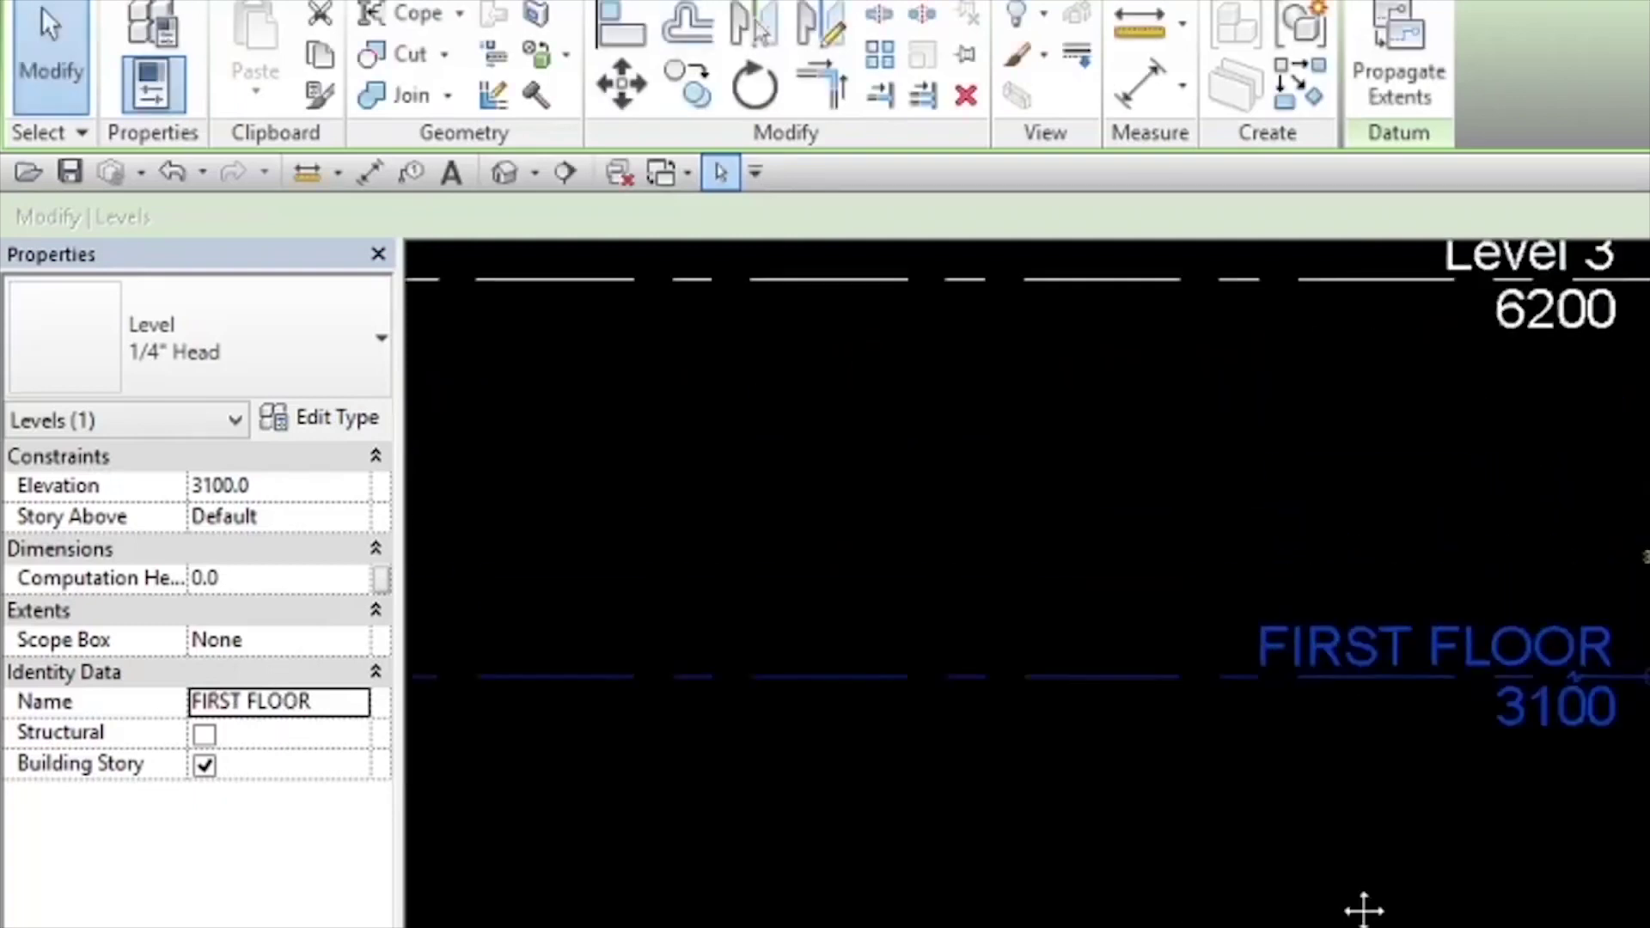
middle_drag(1463, 472, 1507, 685)
click(1518, 582)
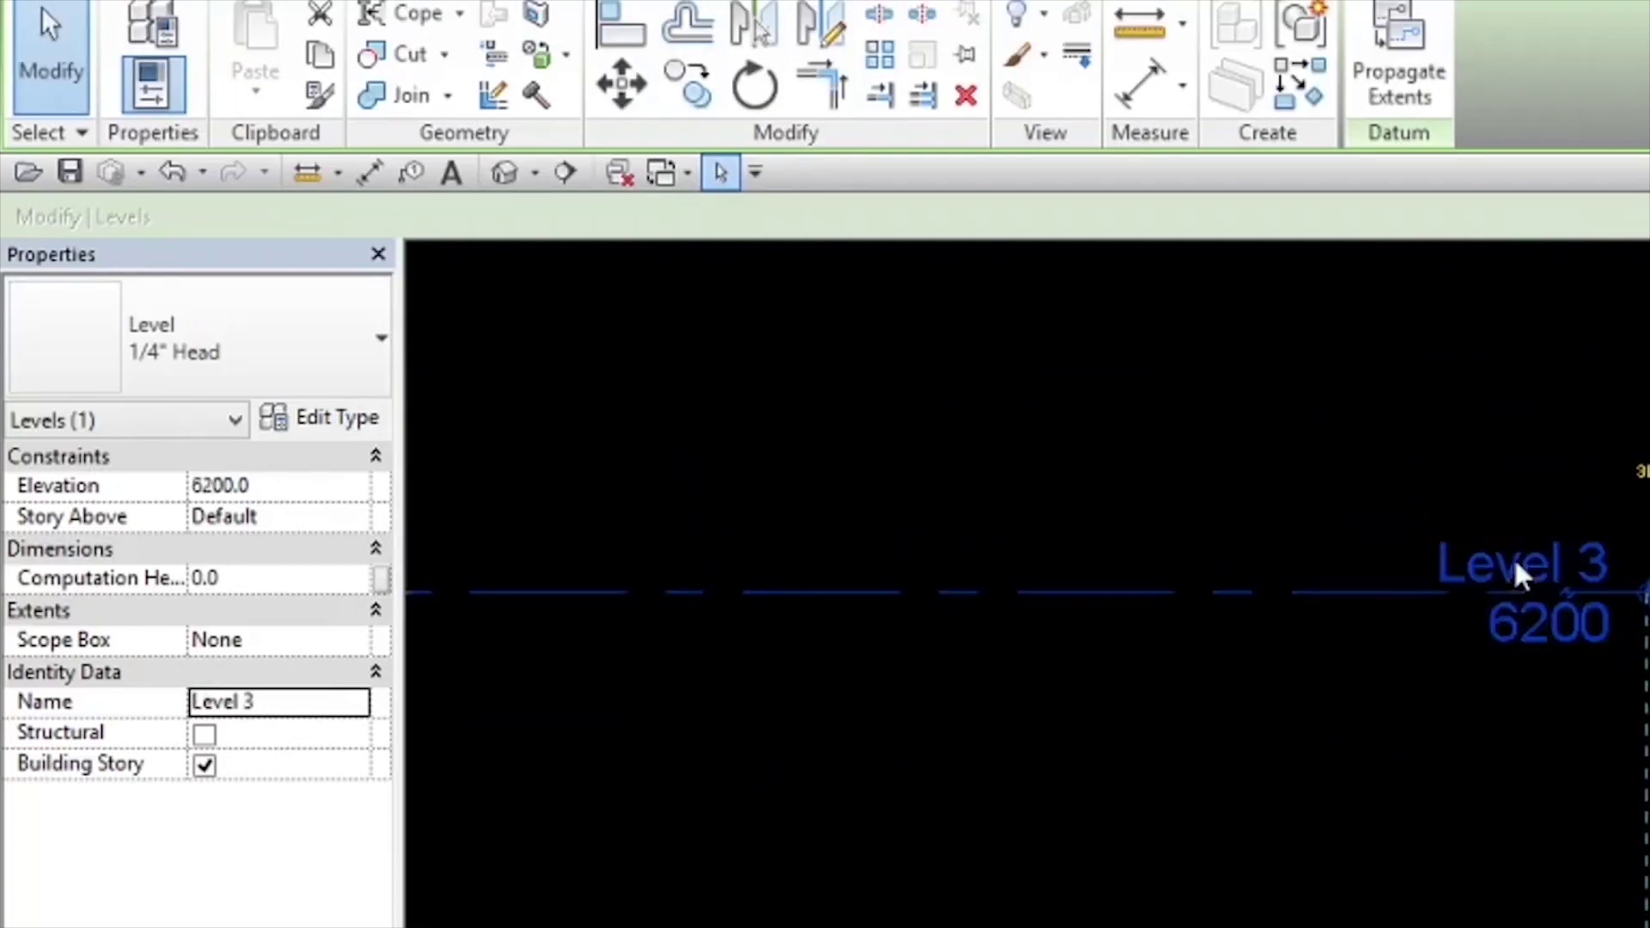
click(270, 701)
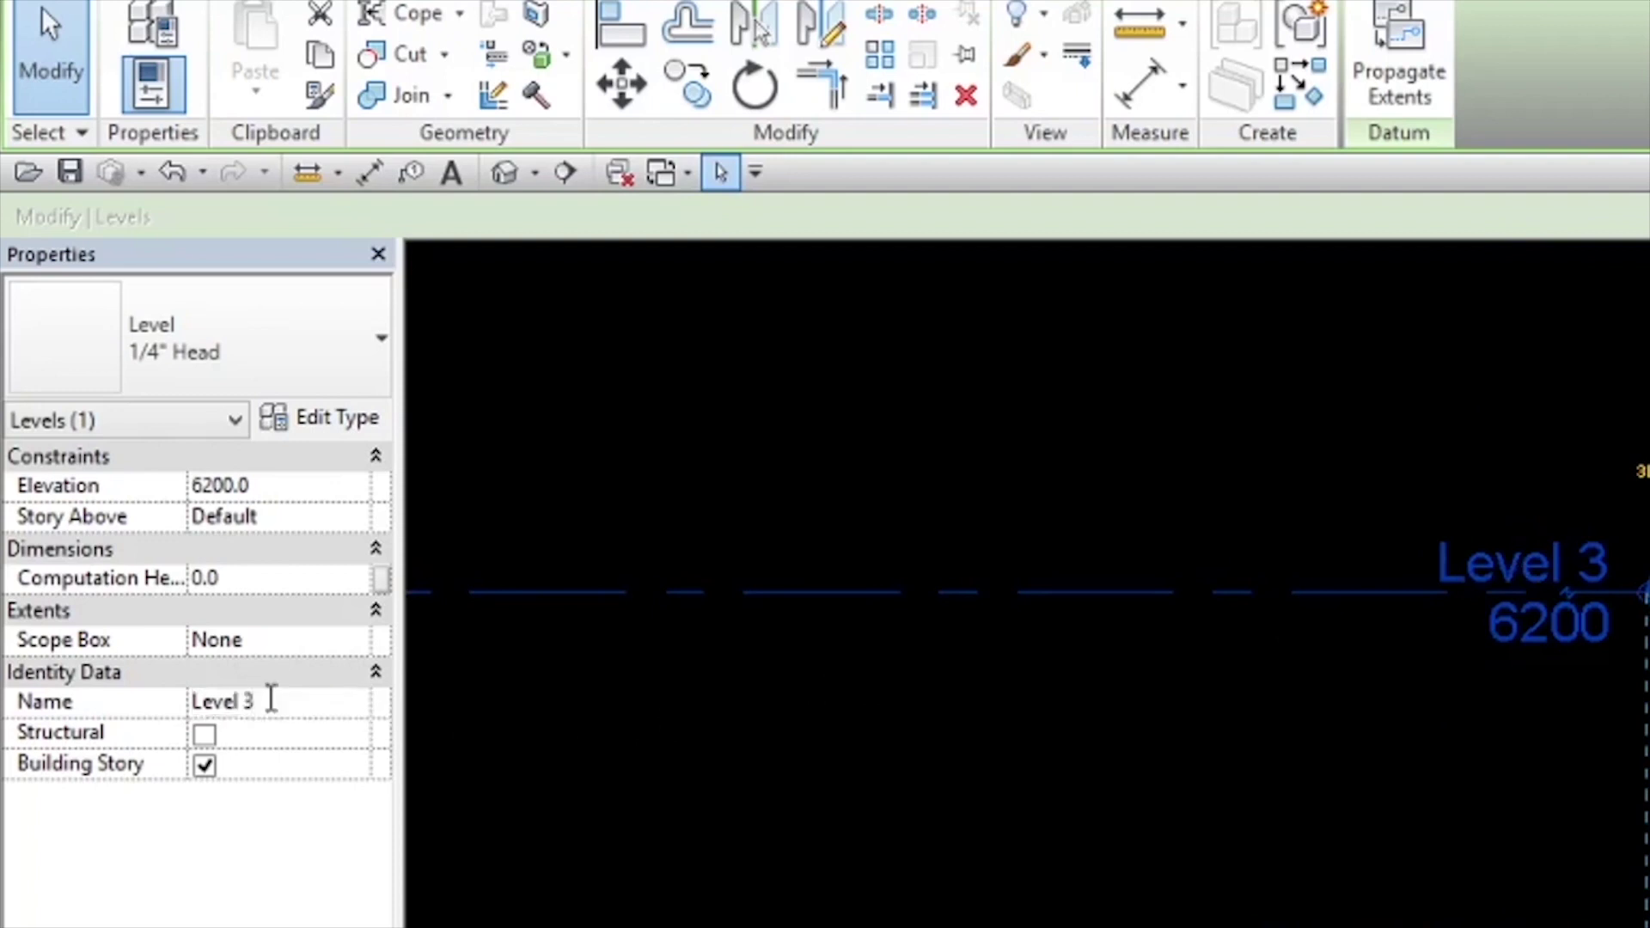
key(BackSpace)
key(BackSpace)
key(BackSpace)
key(BackSpace)
key(BackSpace)
key(BackSpace)
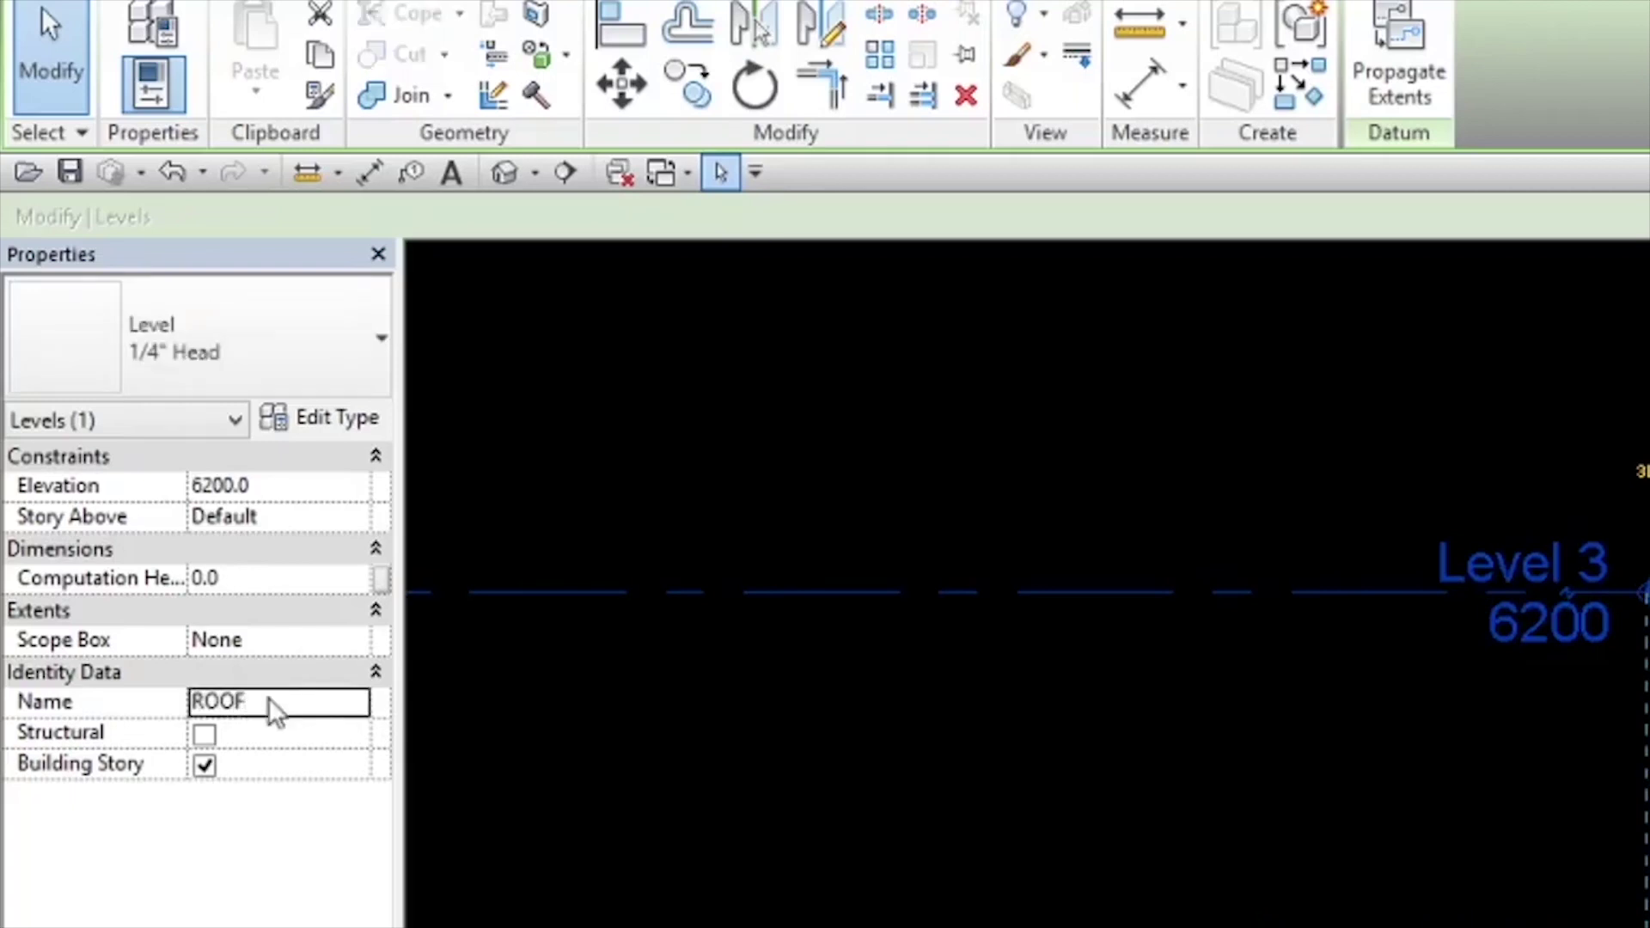
- Commit ROOF as Level 3's name and review all three levels in the South elevation
click(997, 907)
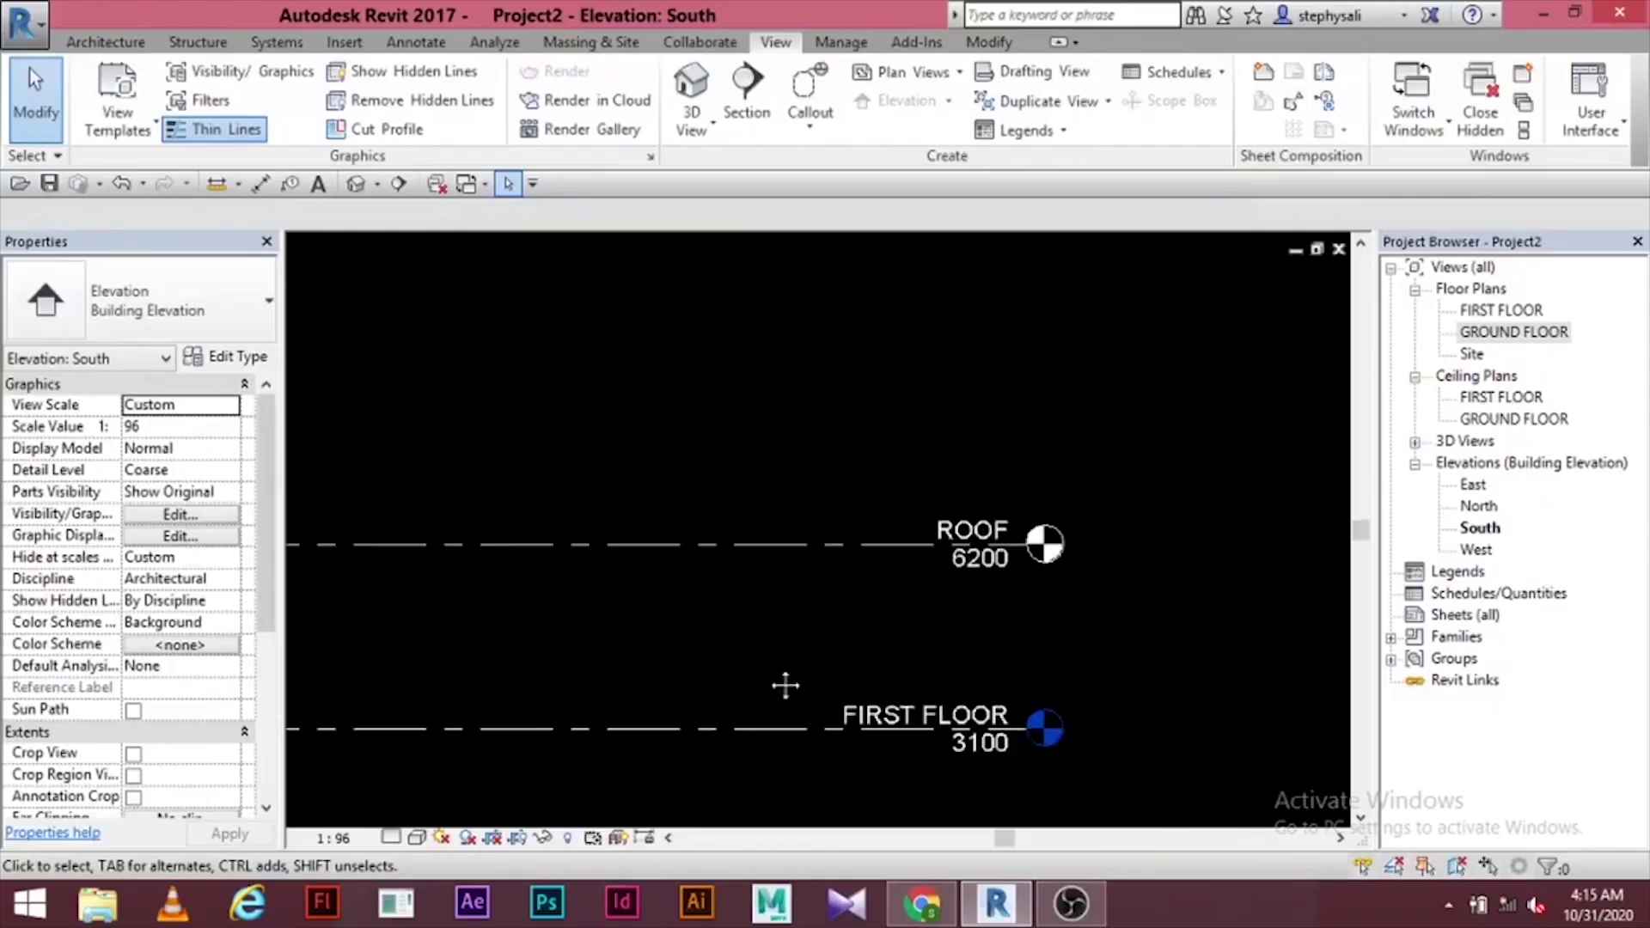
middle_drag(1114, 879, 1151, 790)
scroll(1151, 789, down, 2)
middle_drag(1156, 853, 1365, 668)
middle_drag(956, 519, 1042, 568)
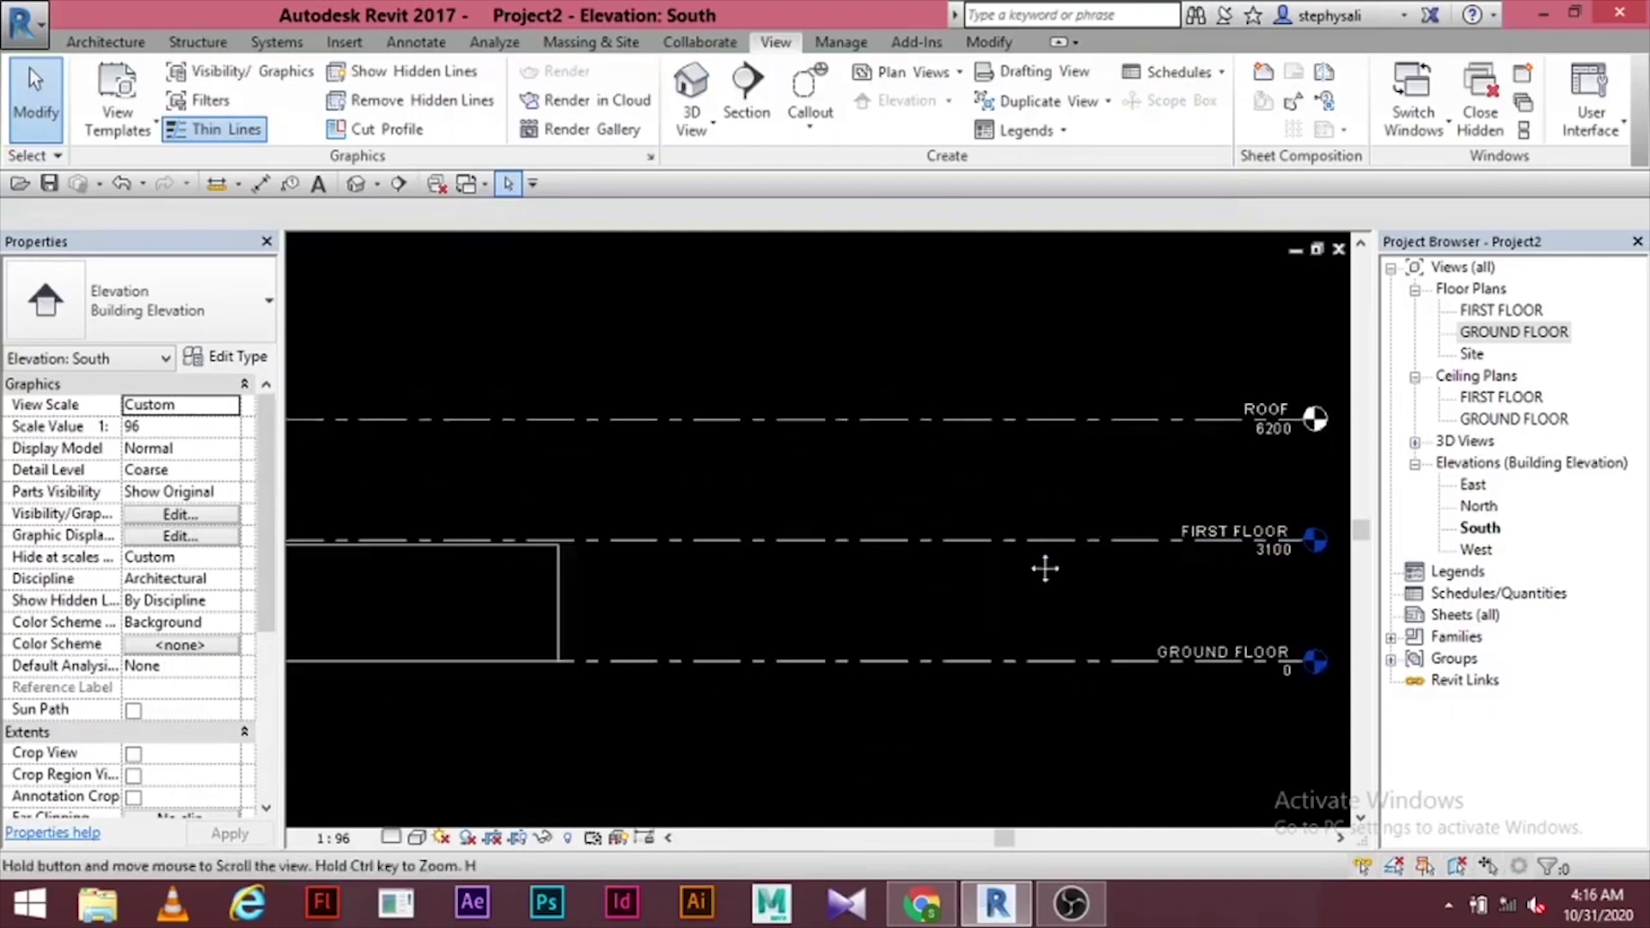
middle_drag(647, 544, 736, 612)
scroll(736, 612, up, 2)
middle_drag(829, 729, 482, 666)
scroll(976, 637, down, 1)
middle_drag(1128, 647, 1130, 634)
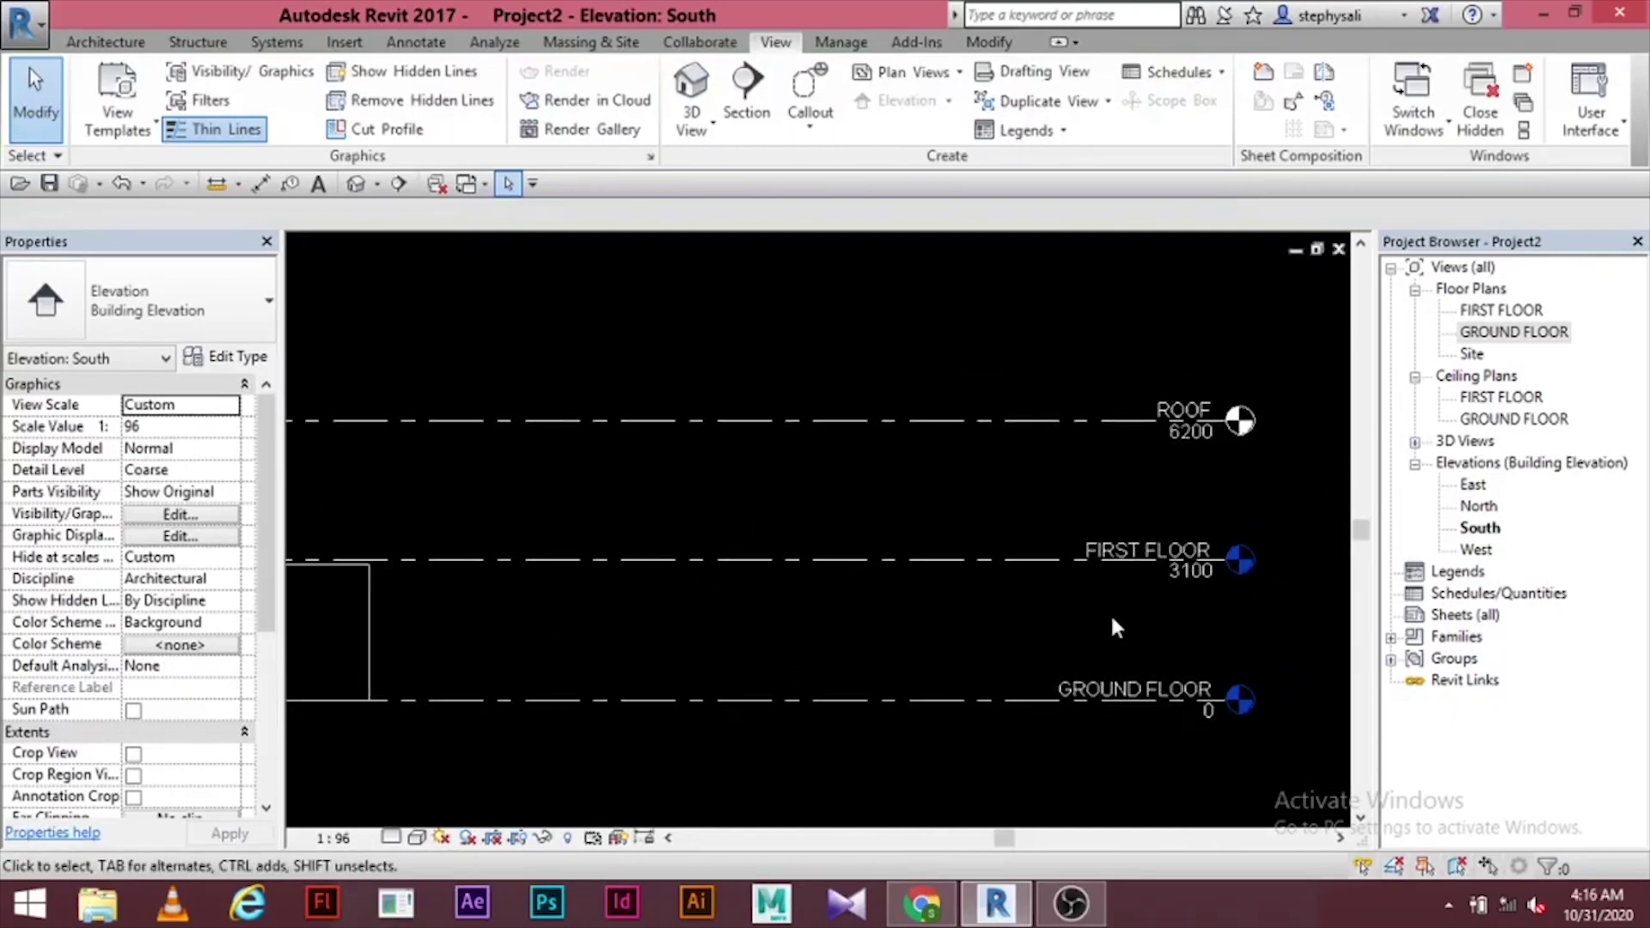
- Open the GROUND FLOOR plan and frame the left wall corner
double_click(1500, 337)
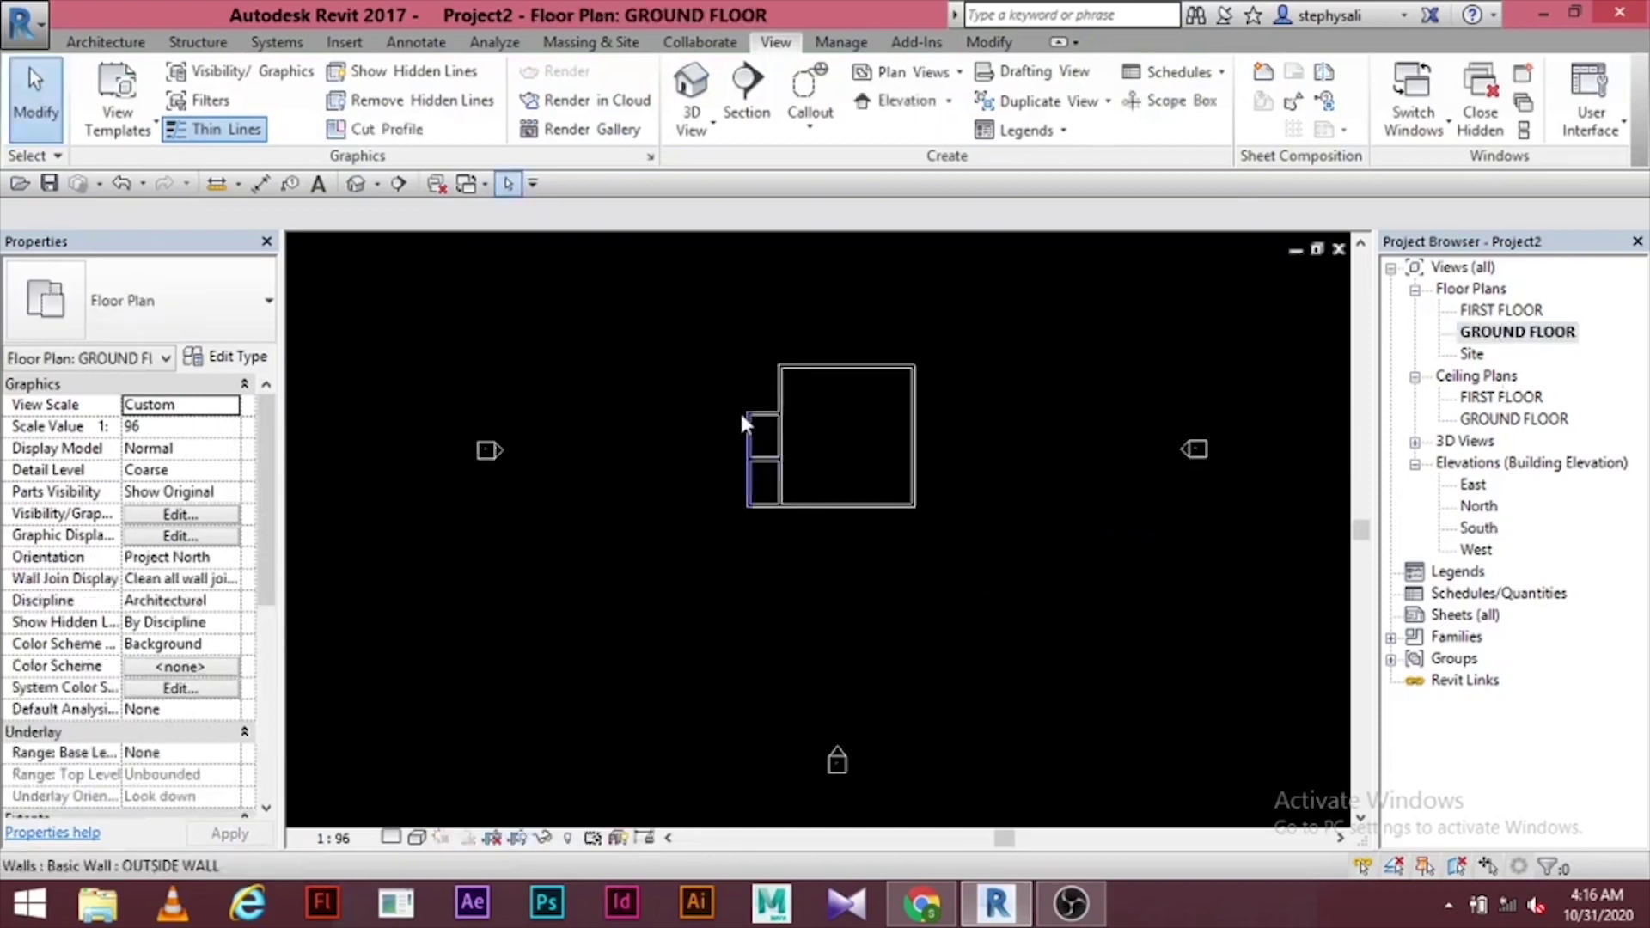
scroll(741, 409, up, 3)
middle_drag(771, 442, 673, 537)
scroll(679, 440, up, 3)
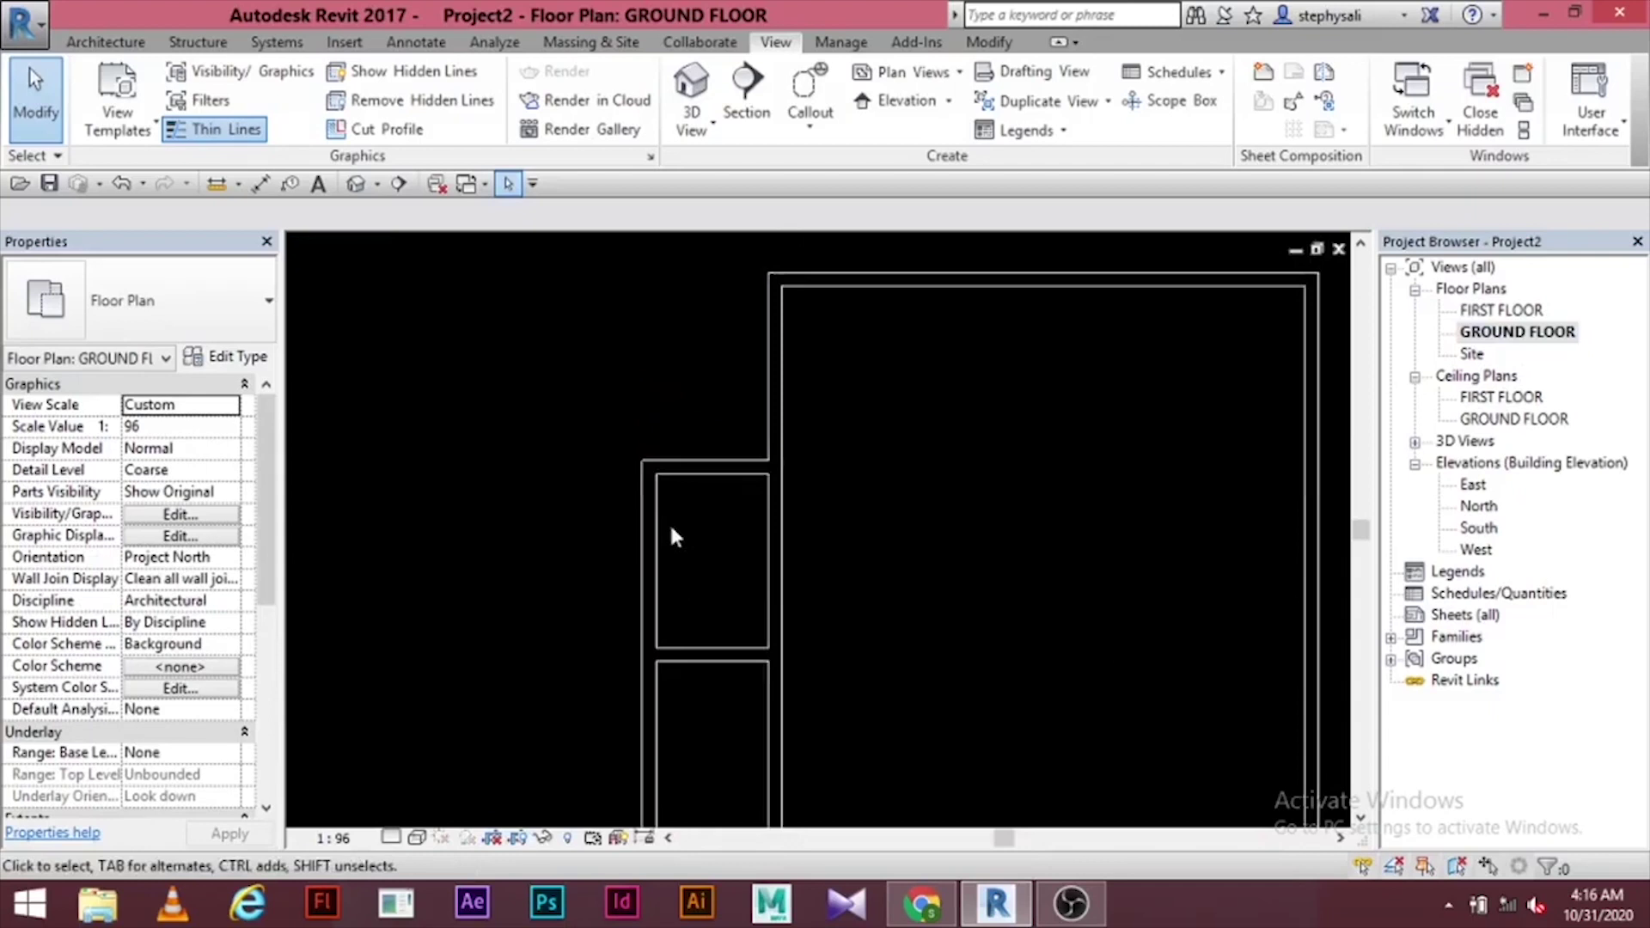
middle_drag(680, 495, 670, 422)
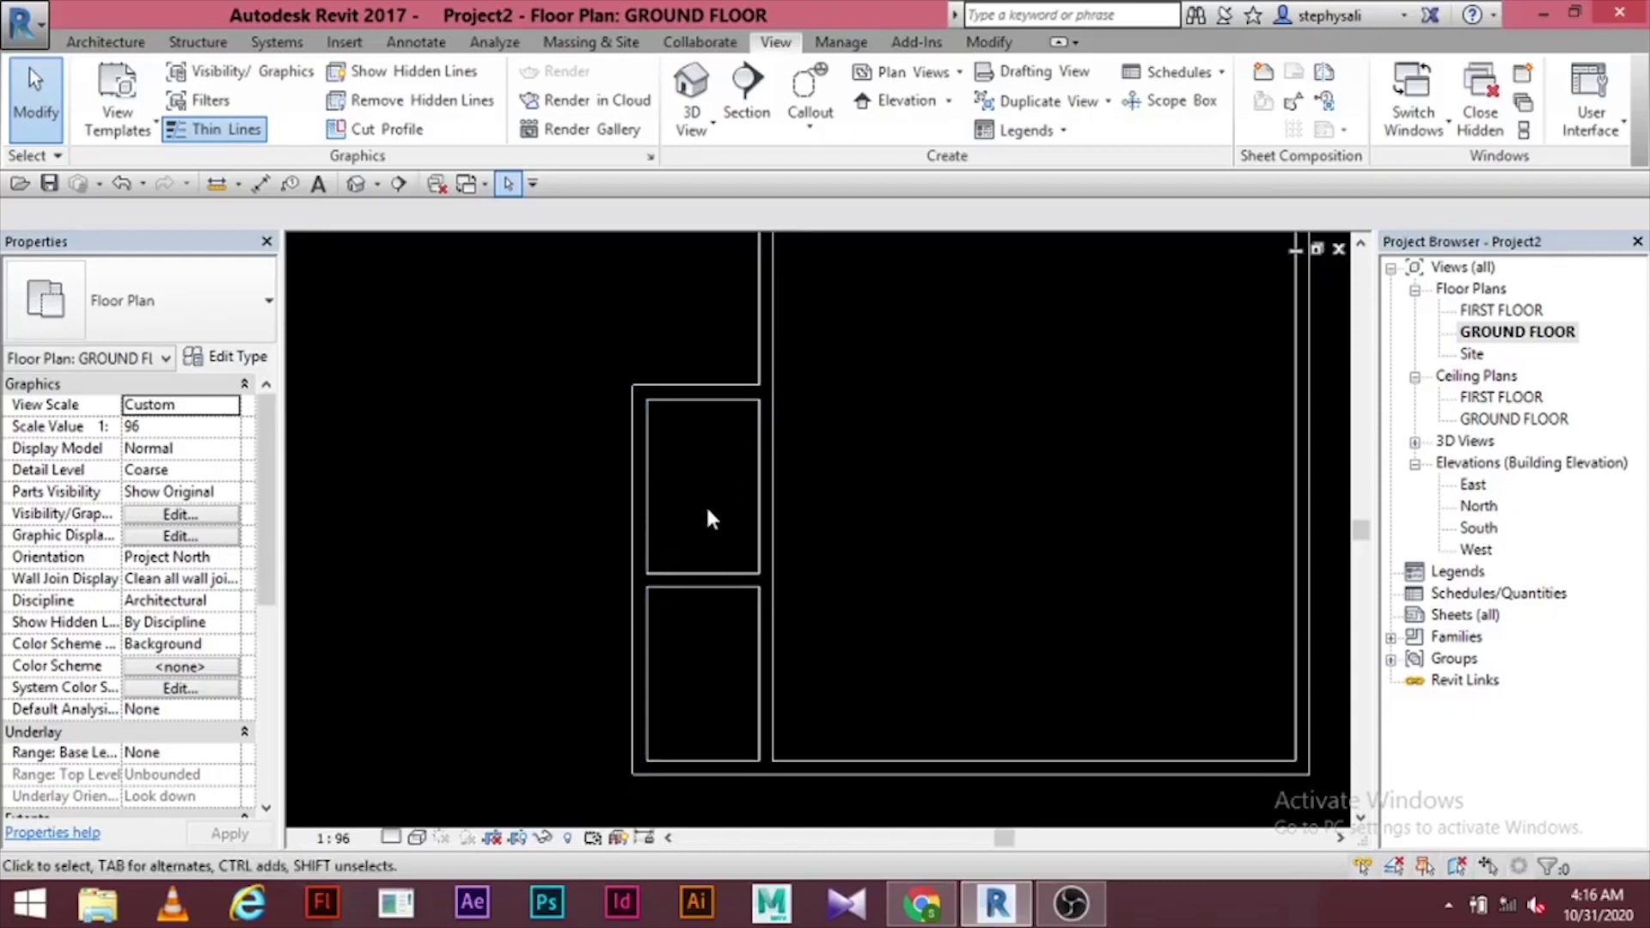
scroll(708, 518, up, 1)
middle_drag(573, 556, 556, 587)
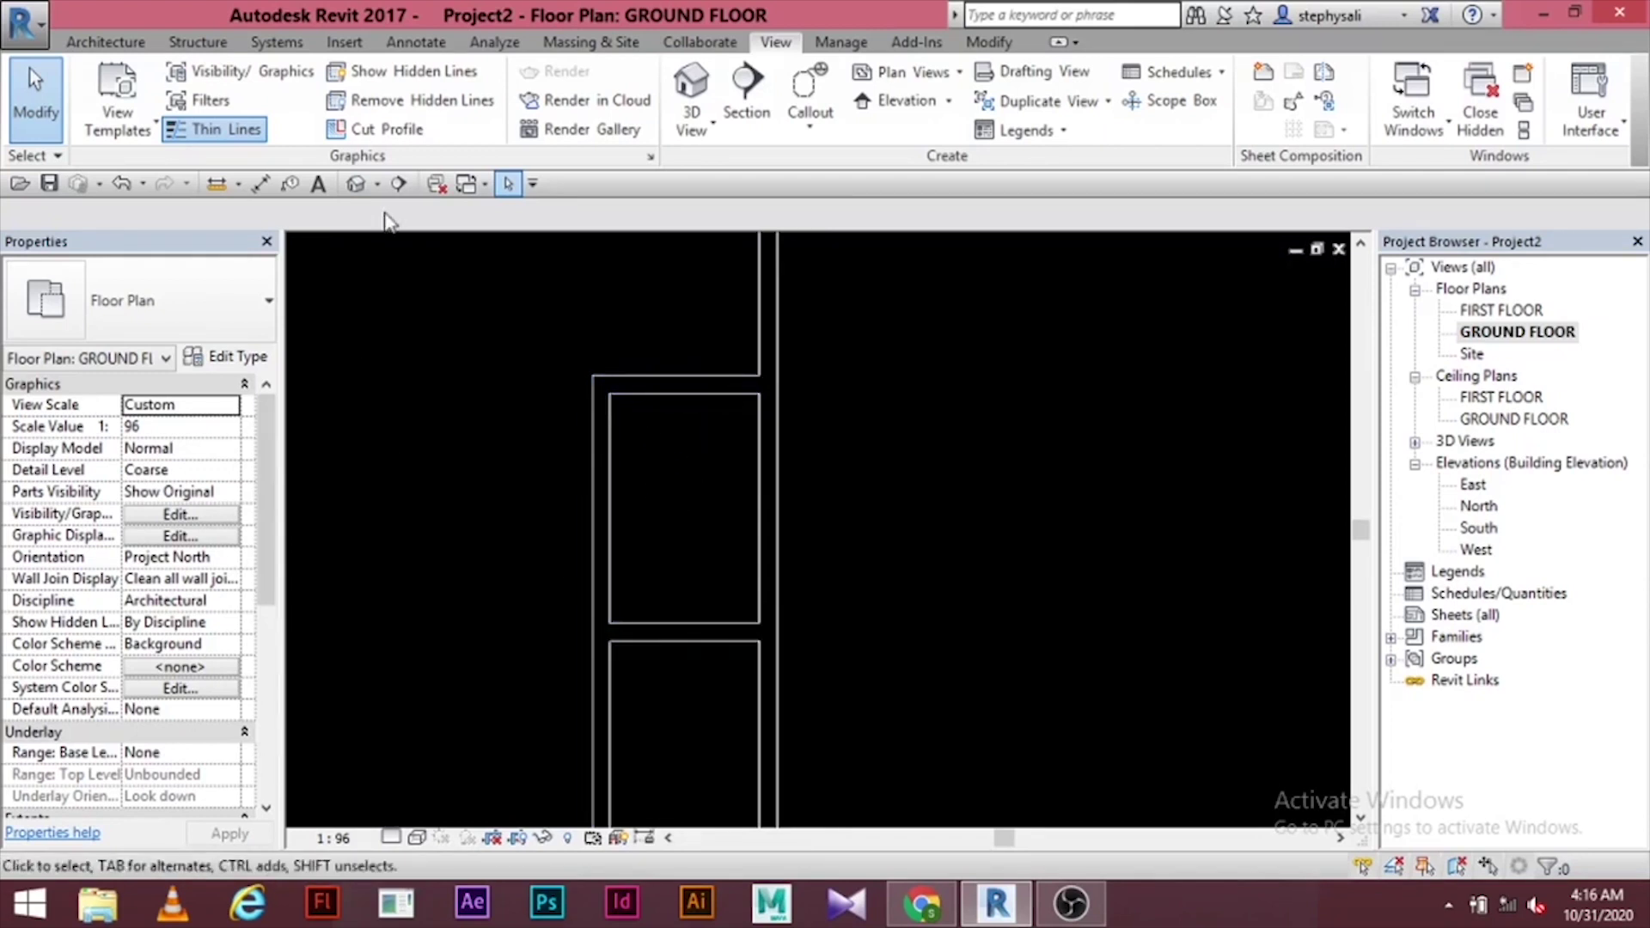
- Split the left outside wall at the side rooms' corner with Split Element
click(613, 412)
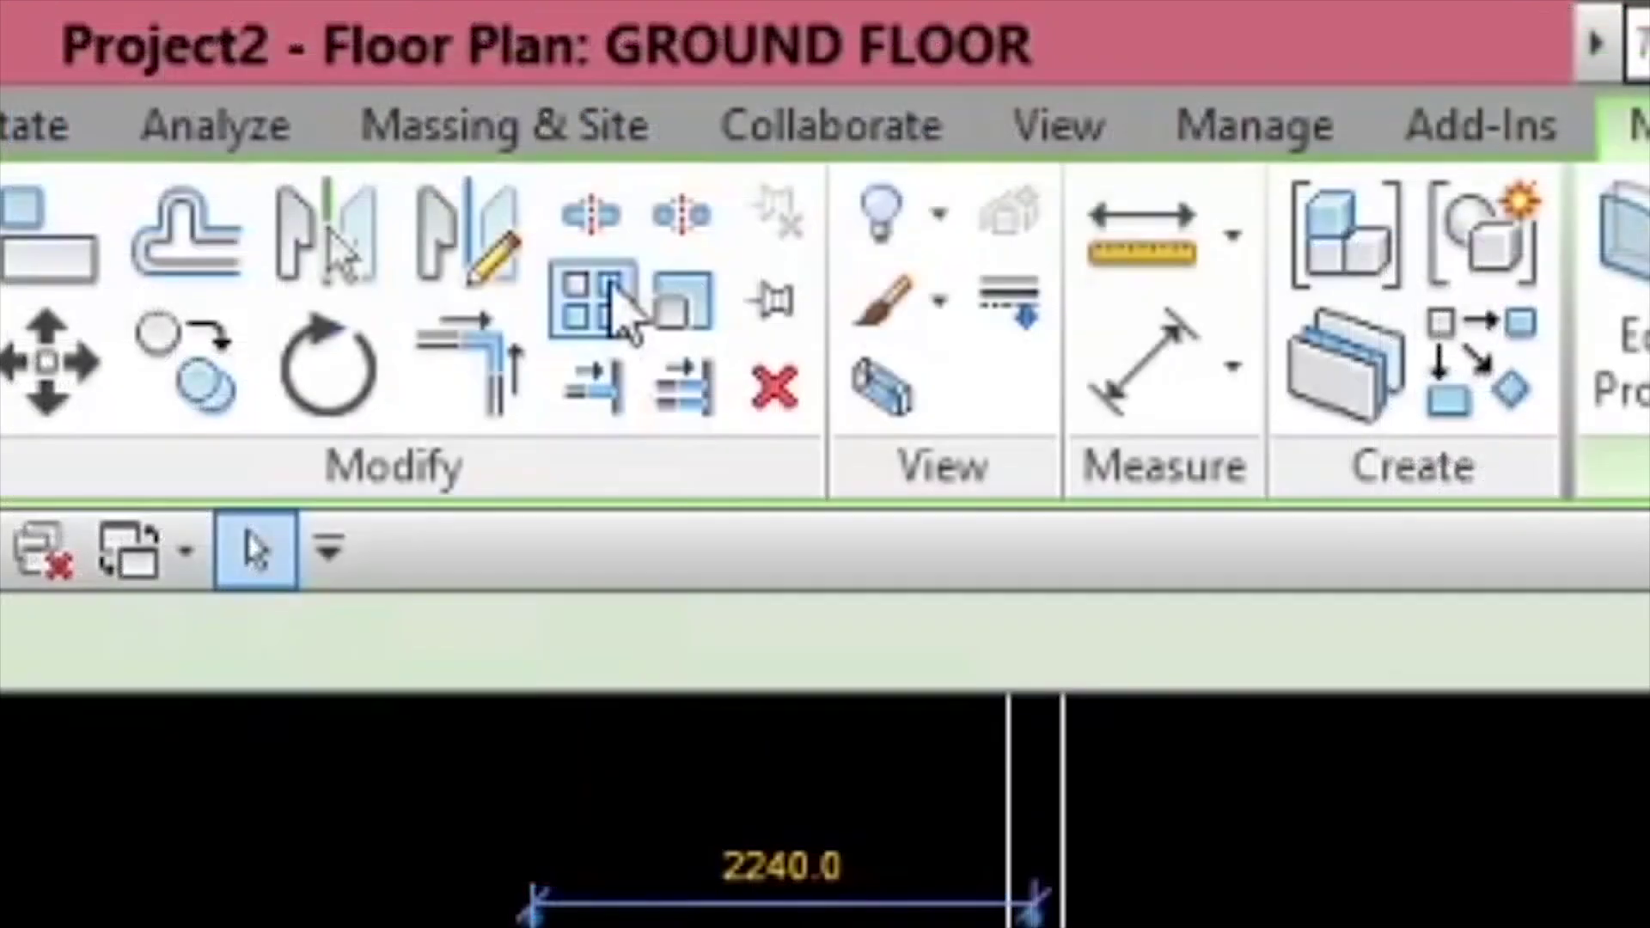
click(602, 220)
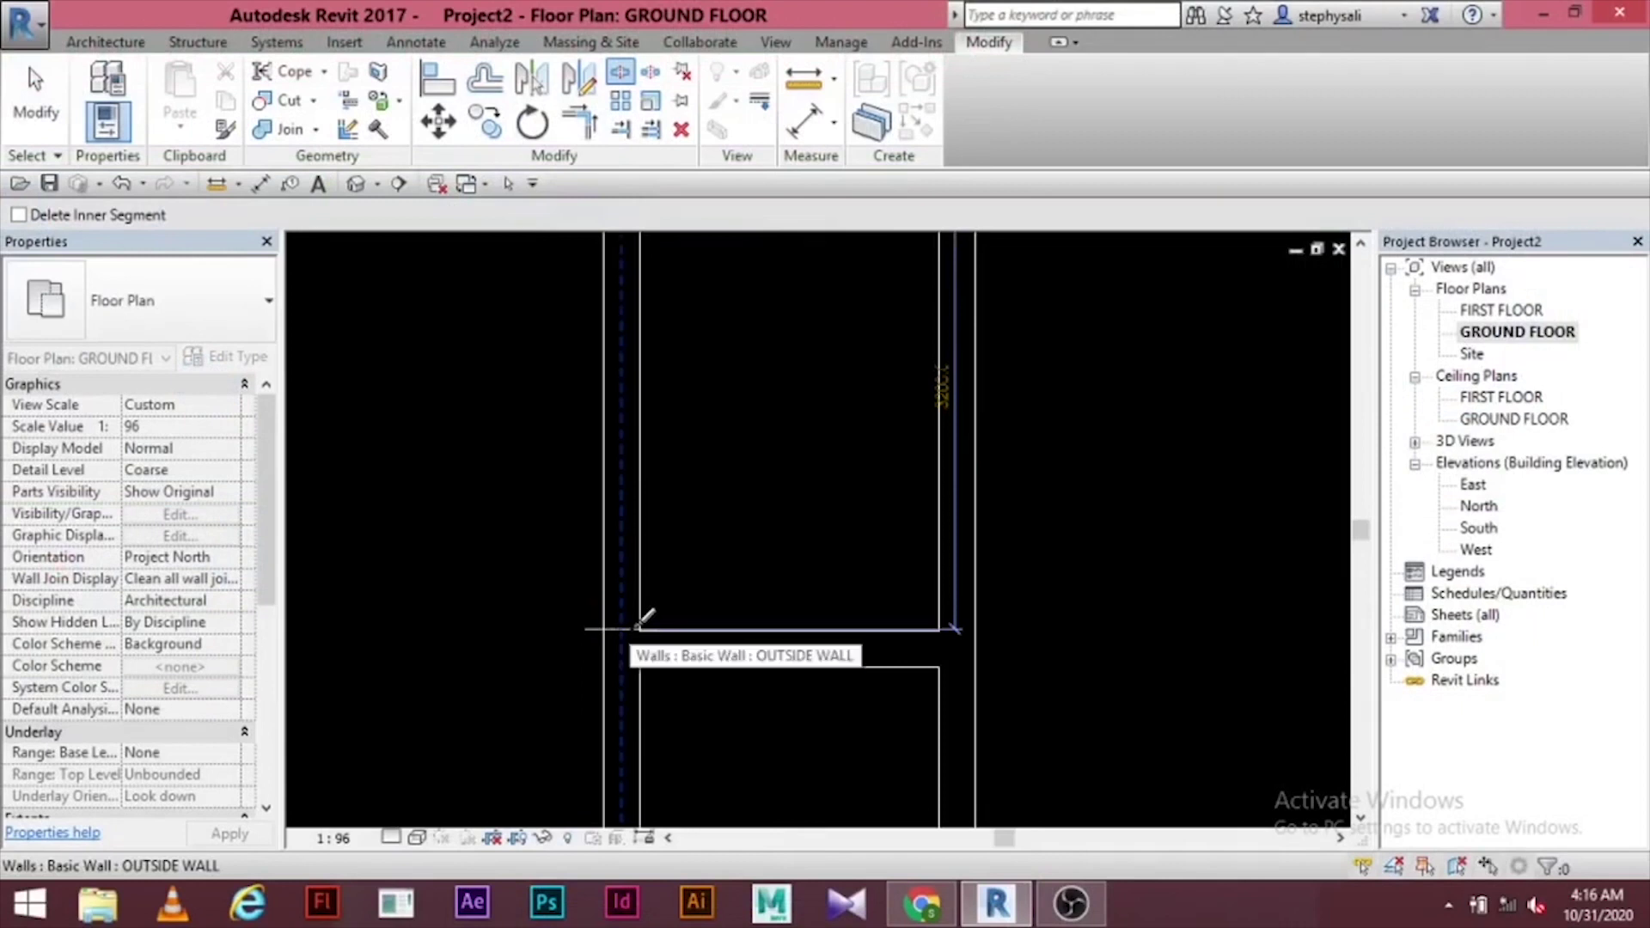
scroll(641, 620, up, 5)
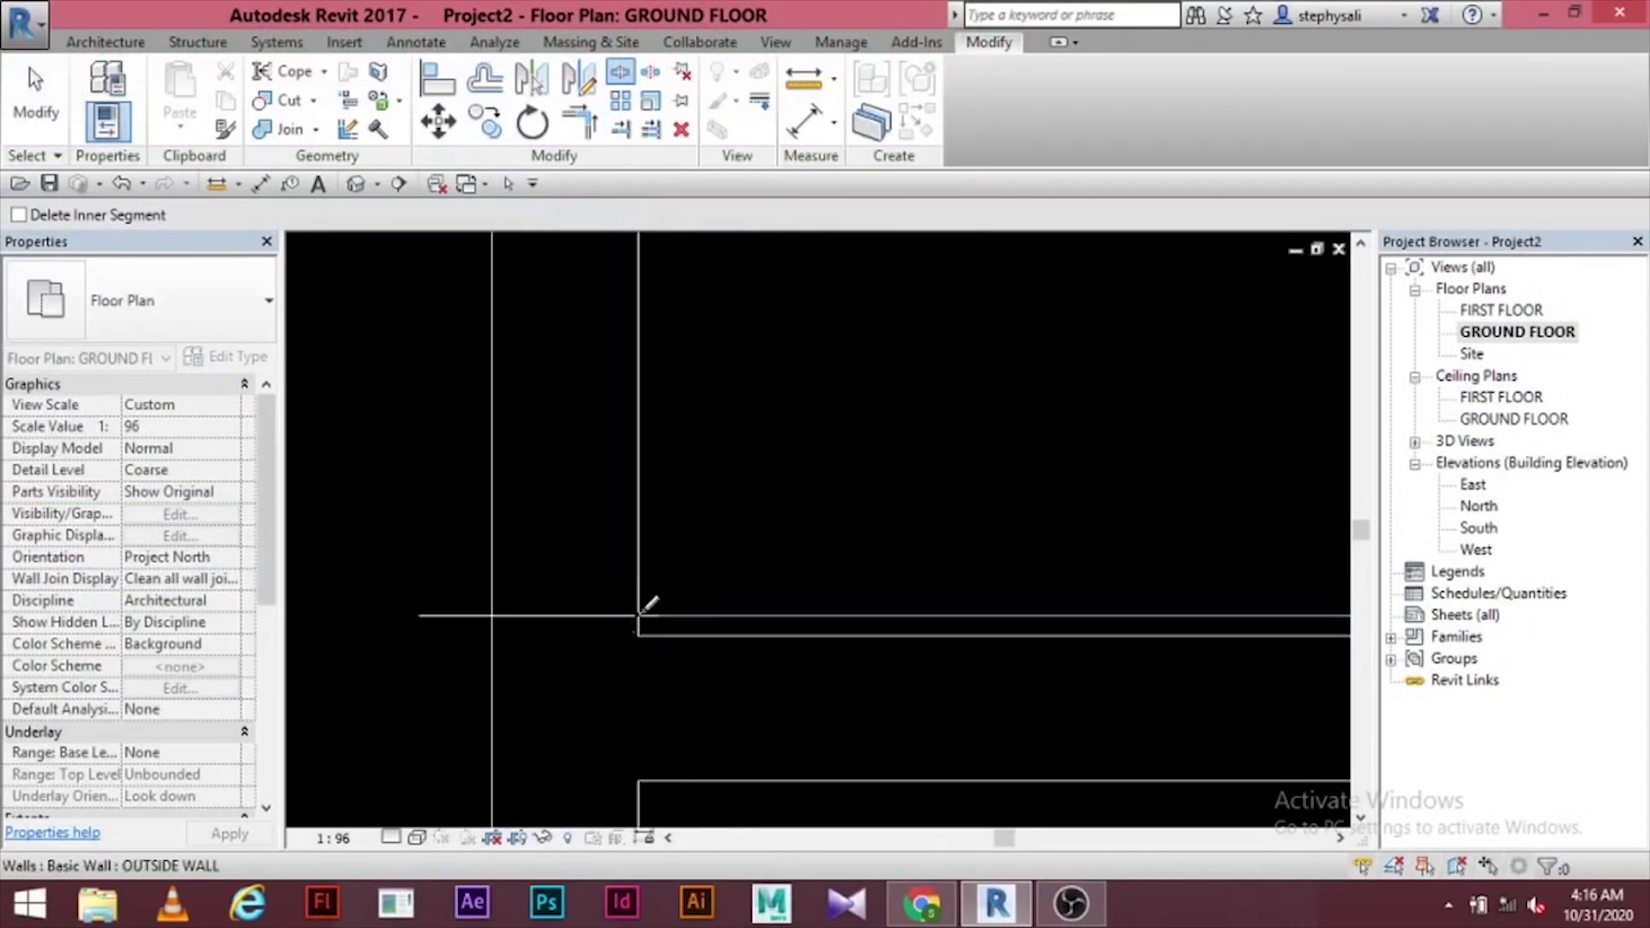
click(636, 601)
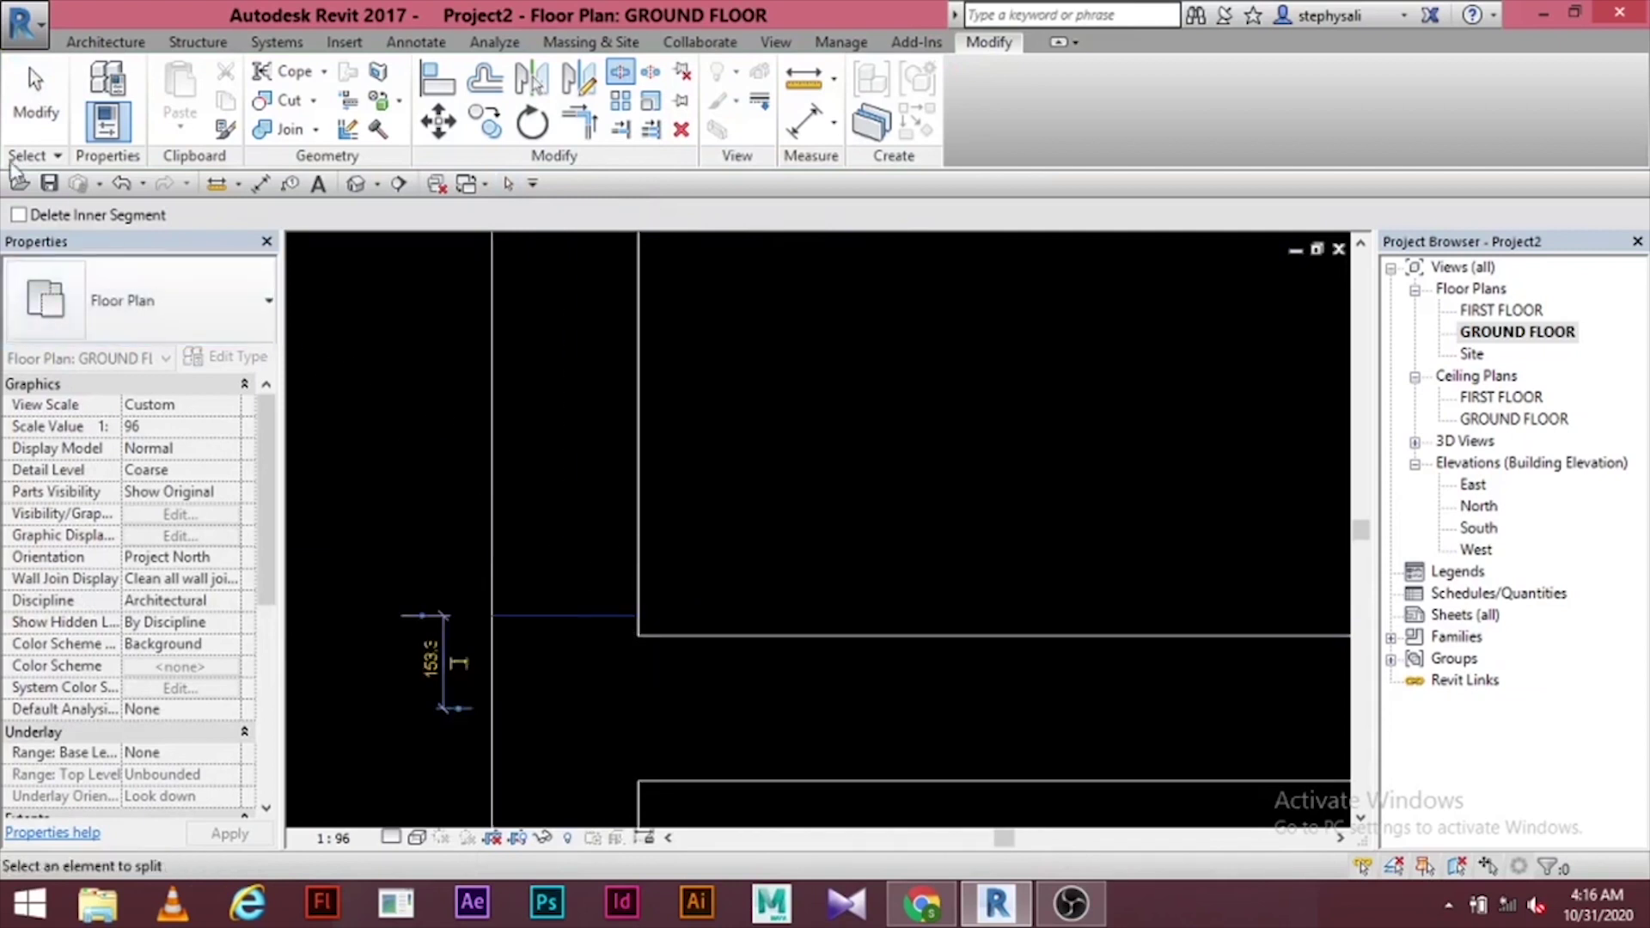
click(35, 94)
scroll(533, 421, down, 2)
middle_drag(538, 421, 729, 585)
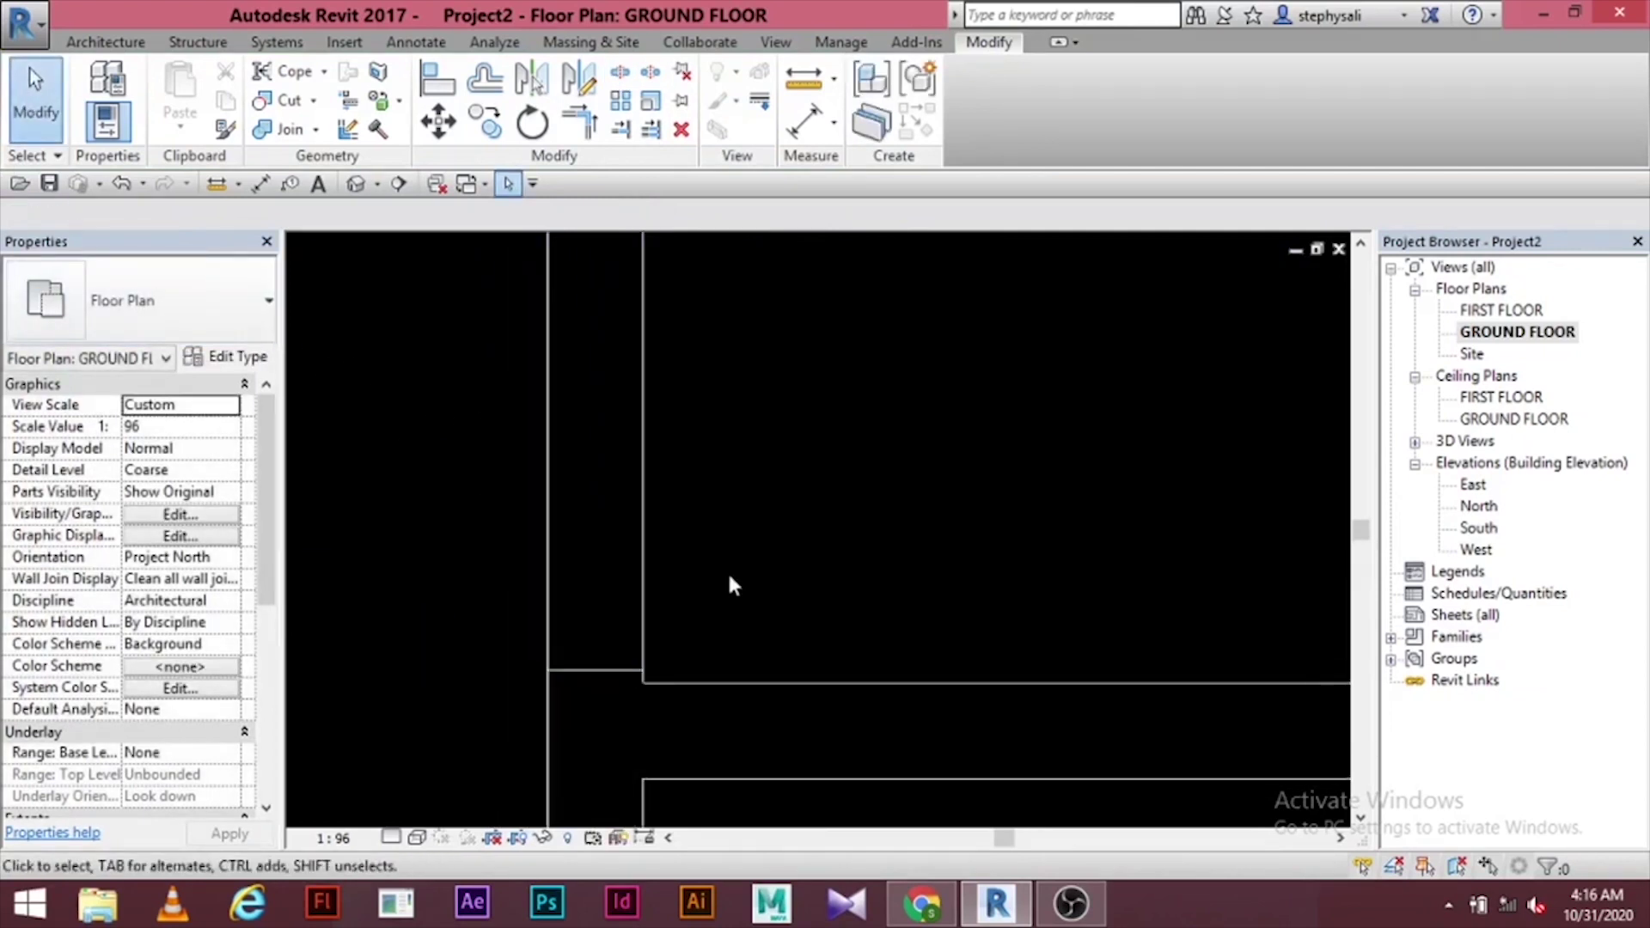
- Select both wall pieces at the corner and set Base Offset 2200 and Unconnected Height 800
click(646, 568)
scroll(755, 516, down, 1)
middle_drag(755, 515, 661, 724)
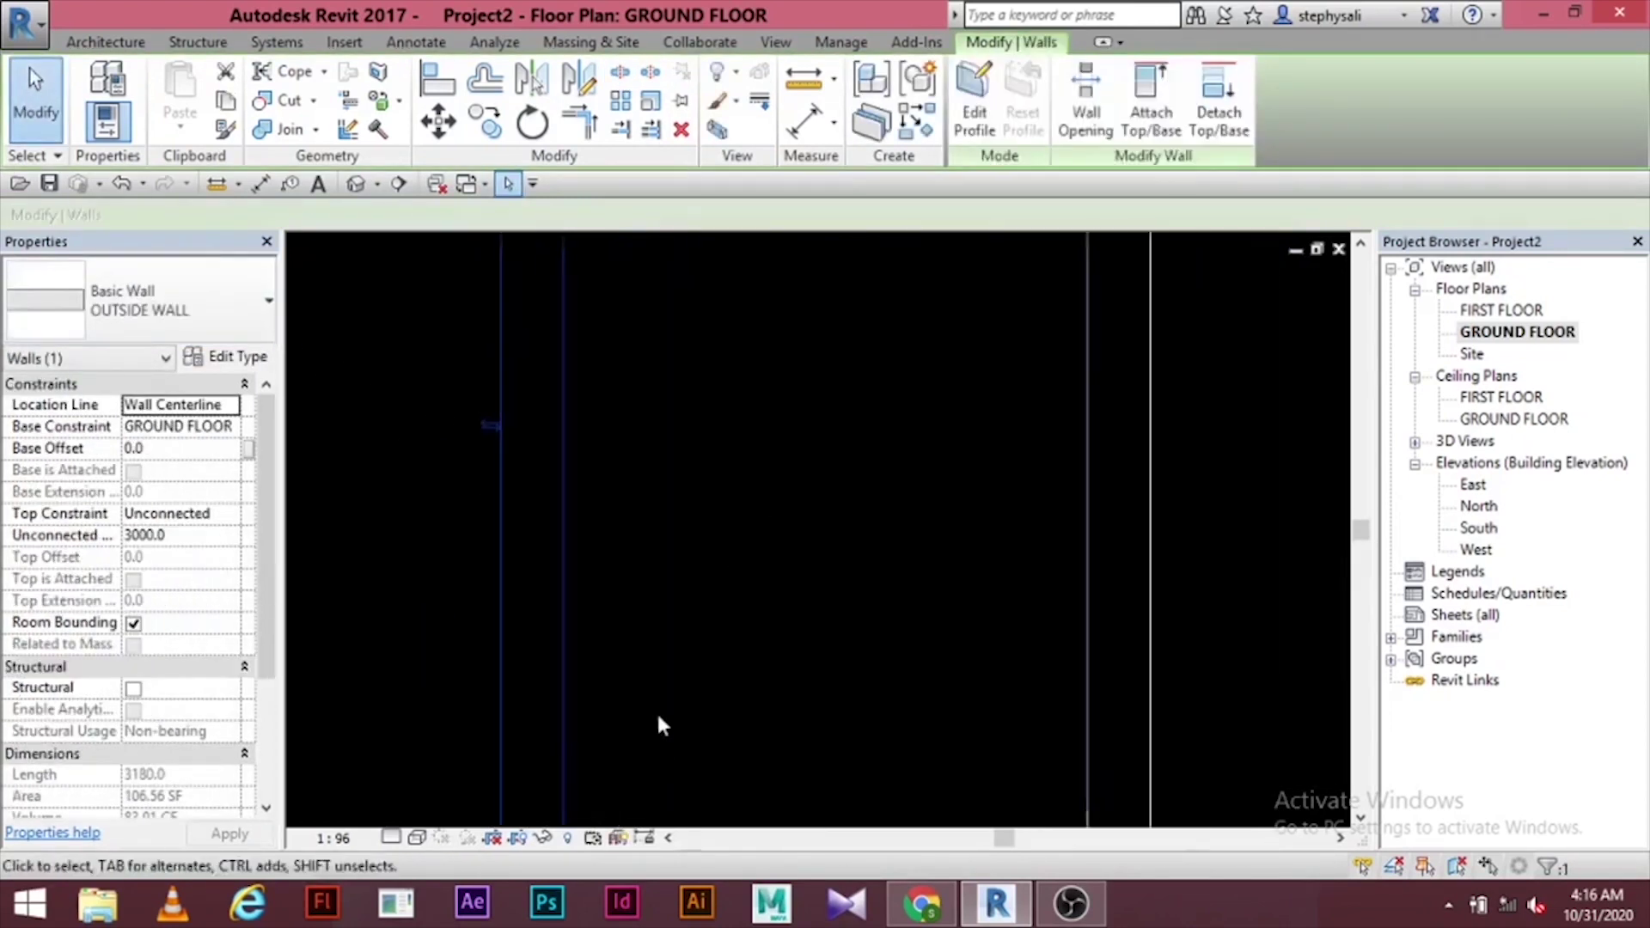
scroll(660, 724, down, 2)
scroll(707, 590, down, 1)
scroll(713, 564, up, 1)
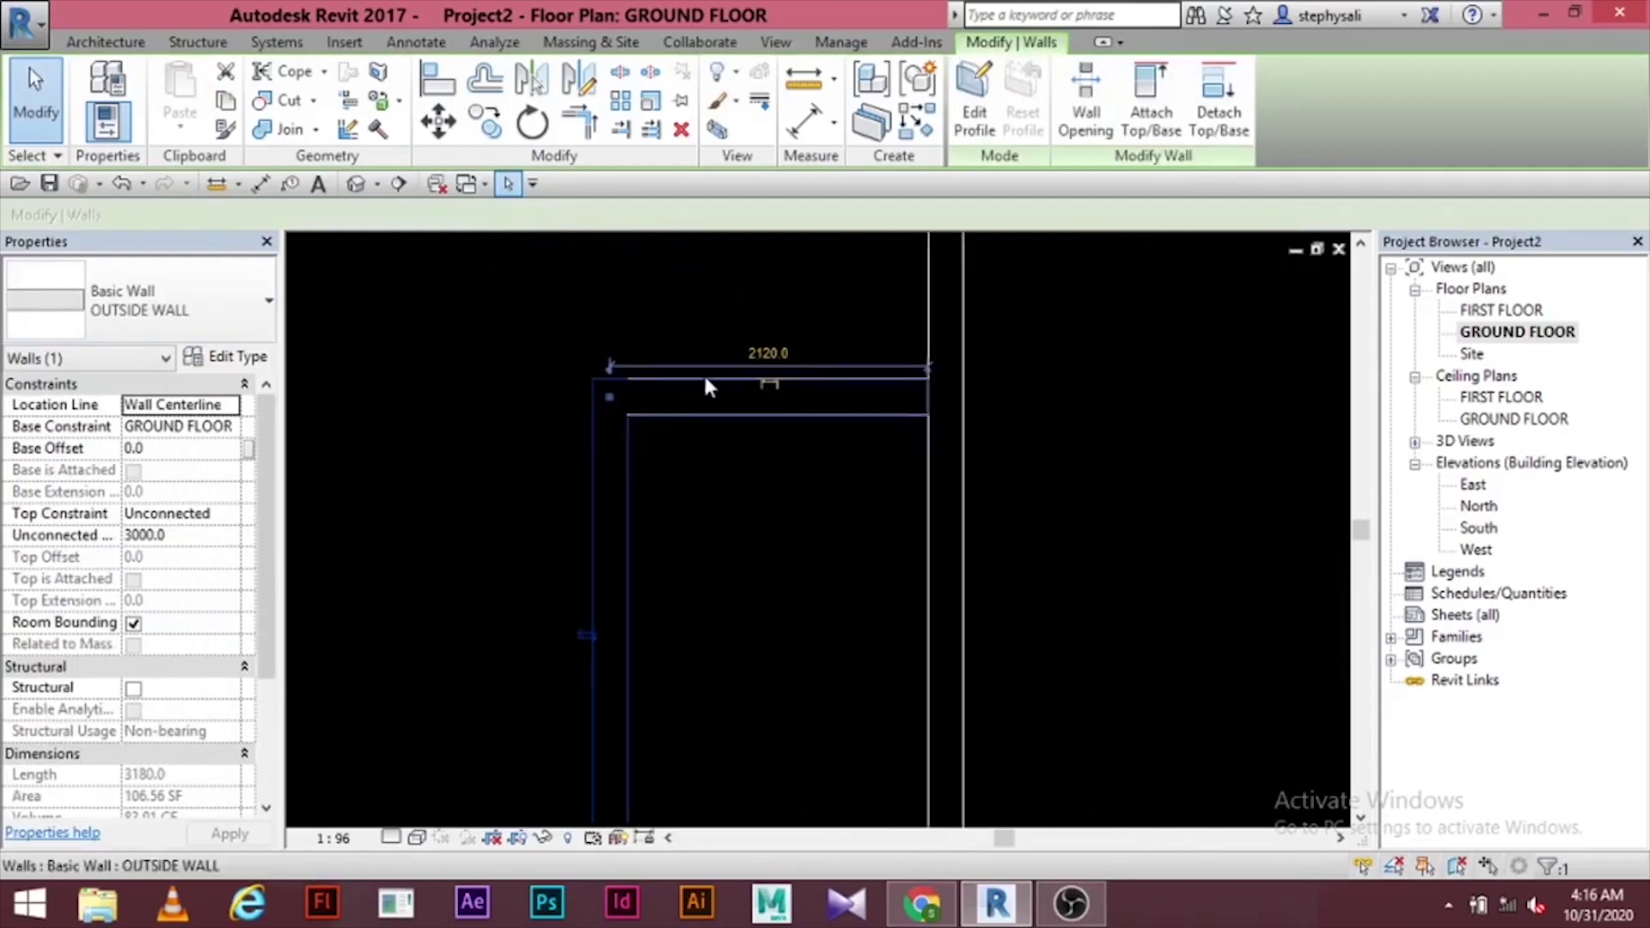
drag(700, 295, 552, 477)
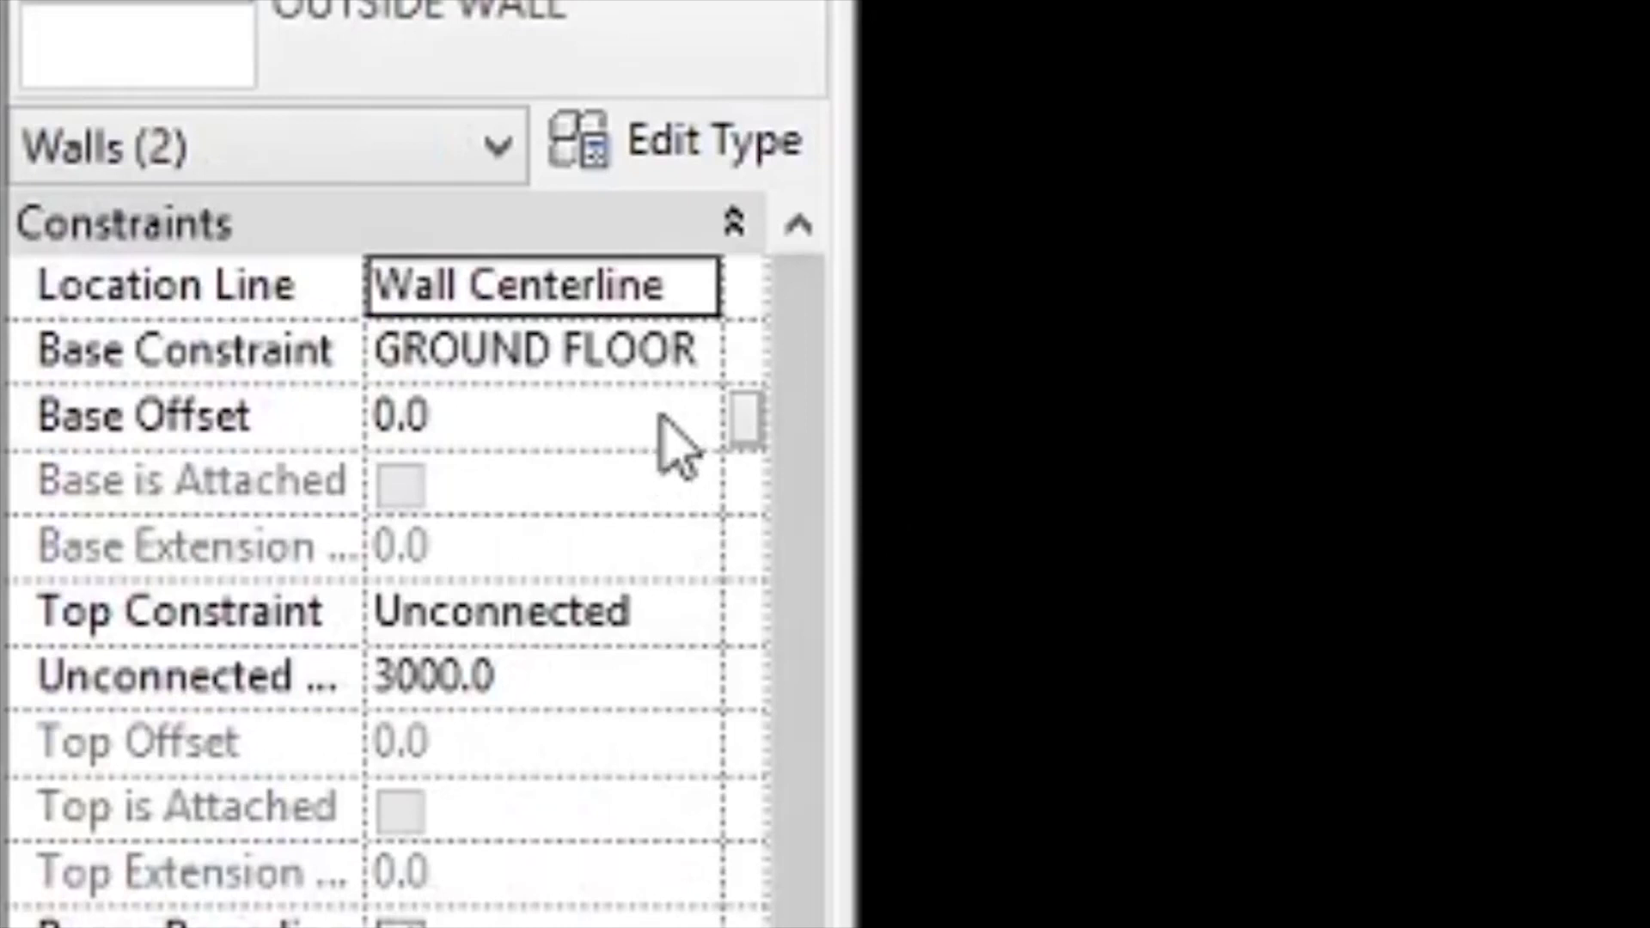
click(223, 448)
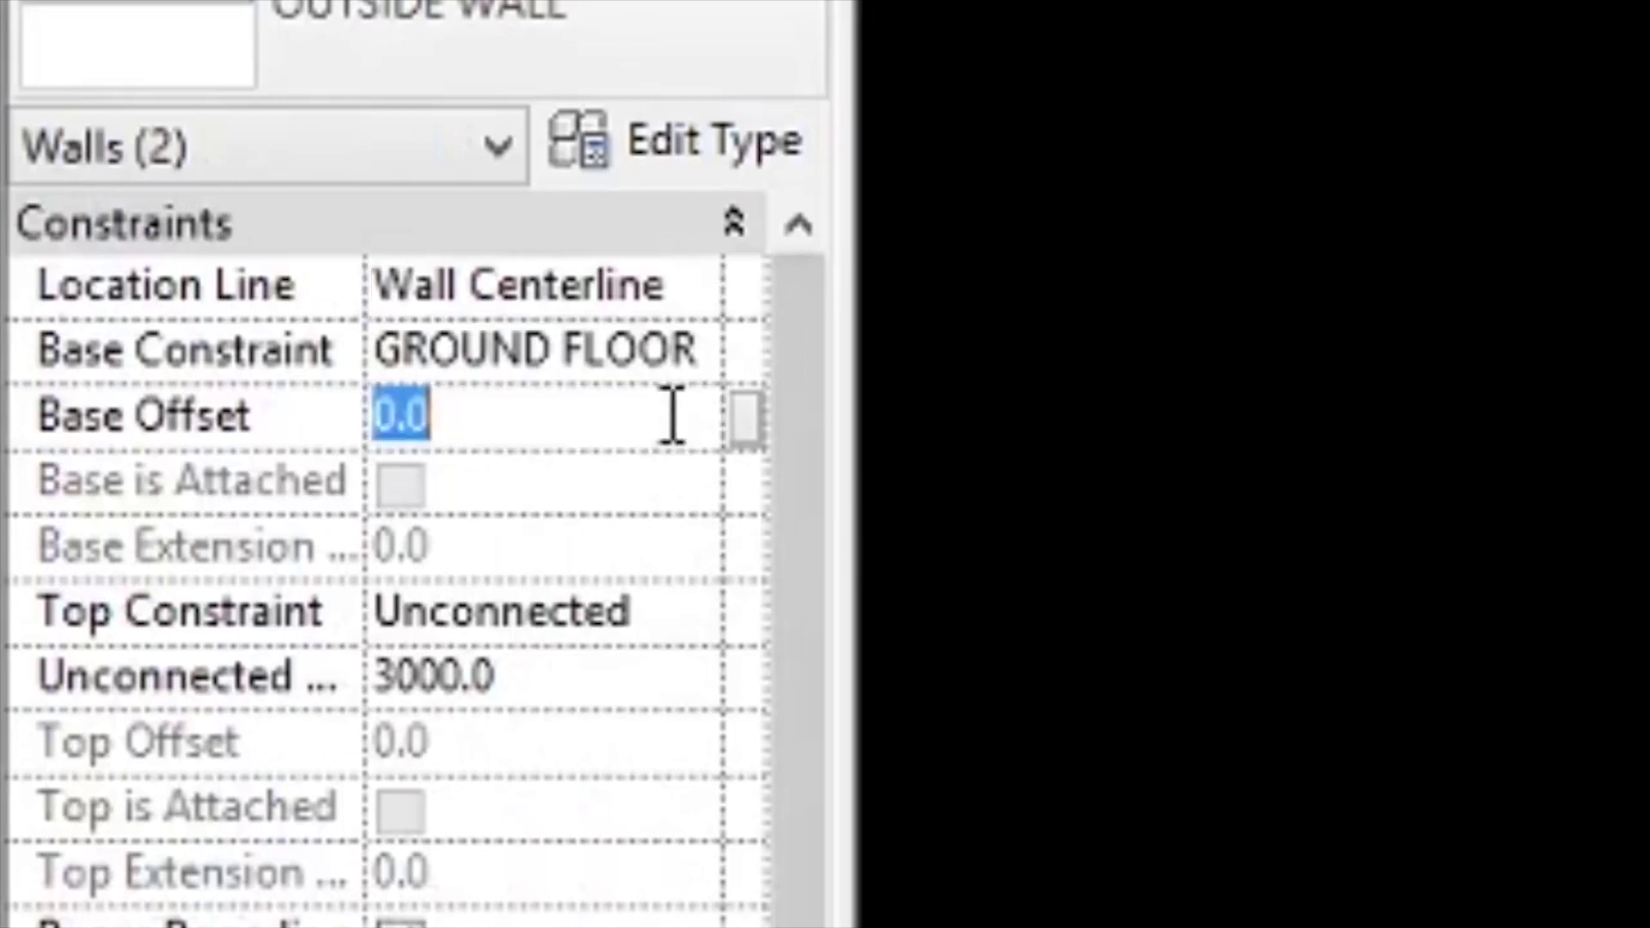
text(22)
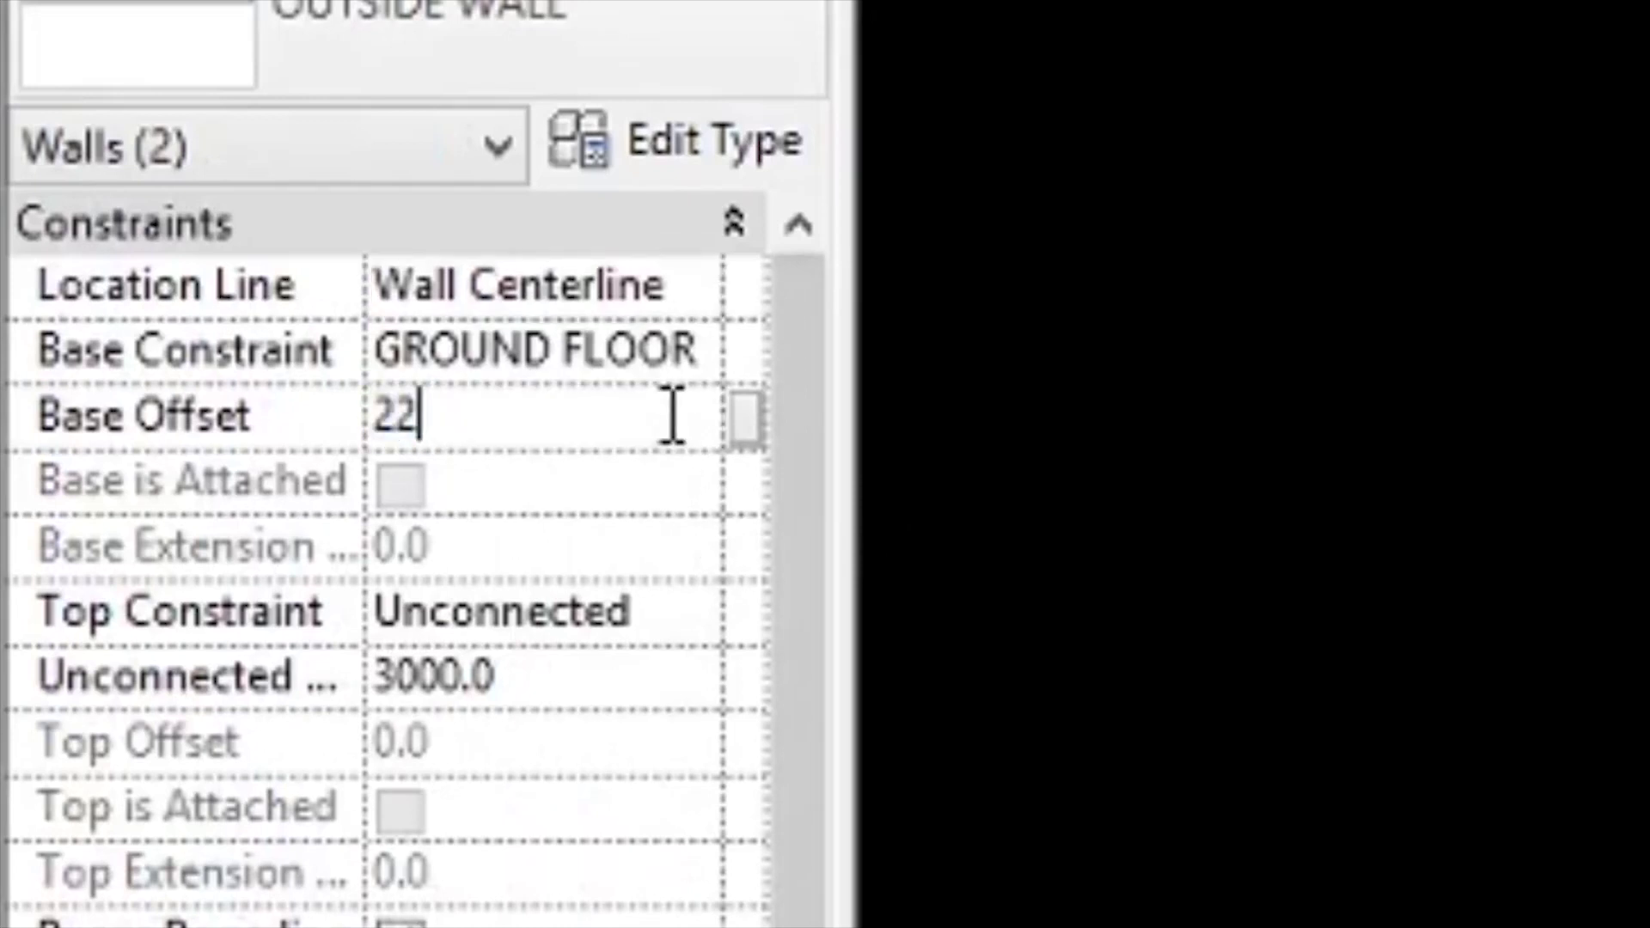
text(00)
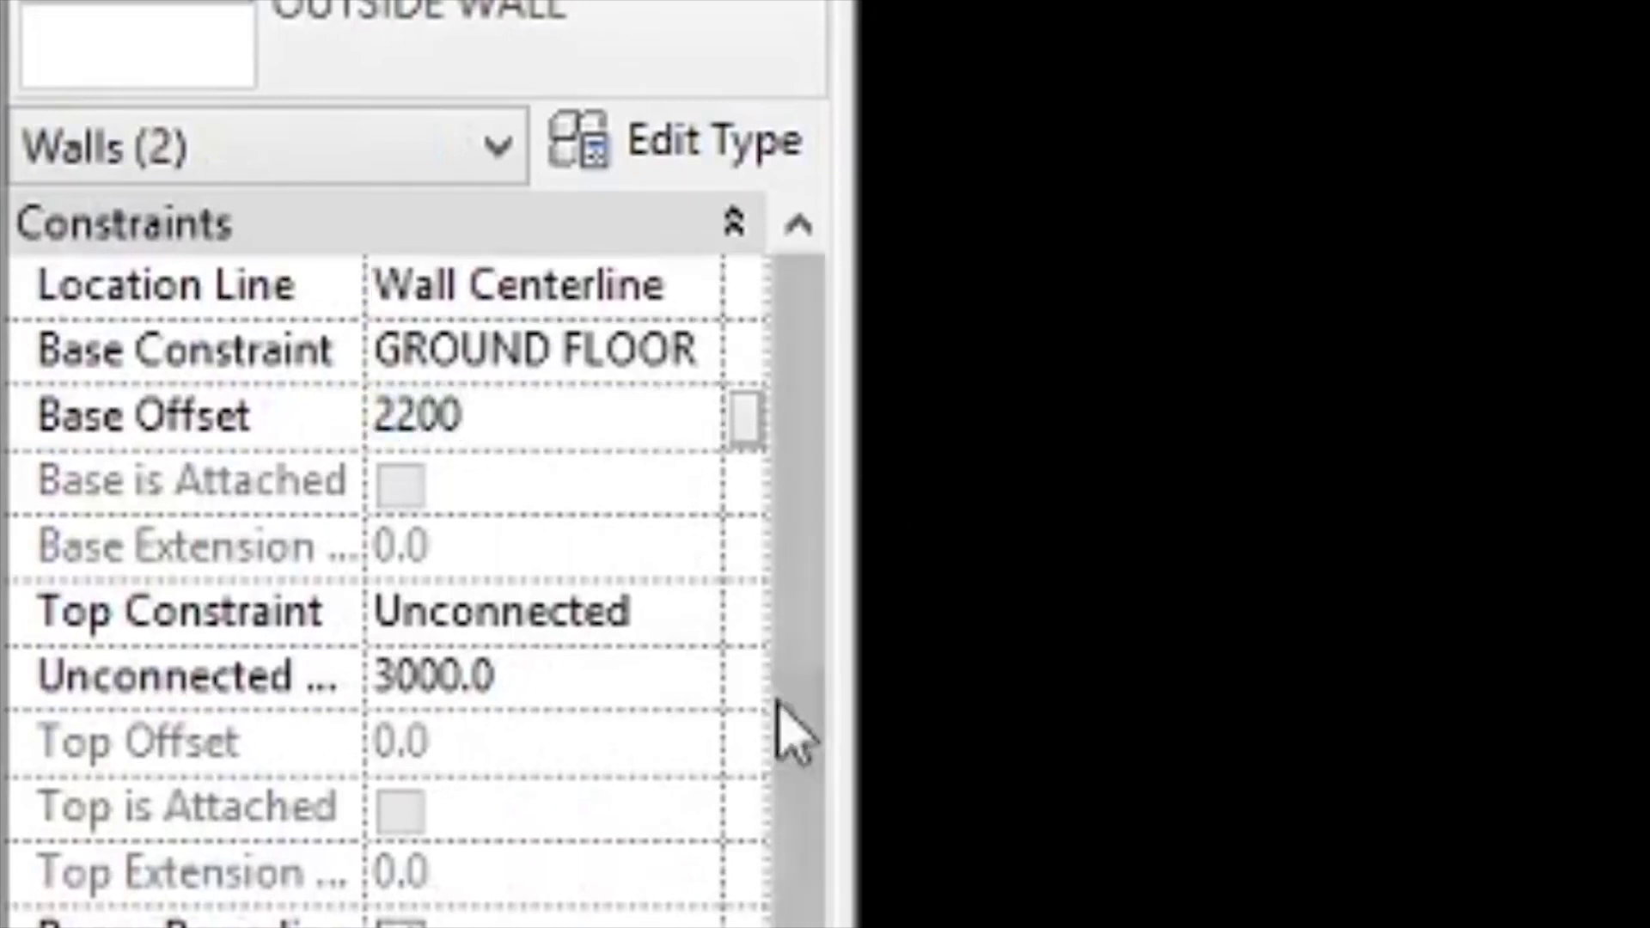
click(606, 709)
drag(596, 688, 332, 679)
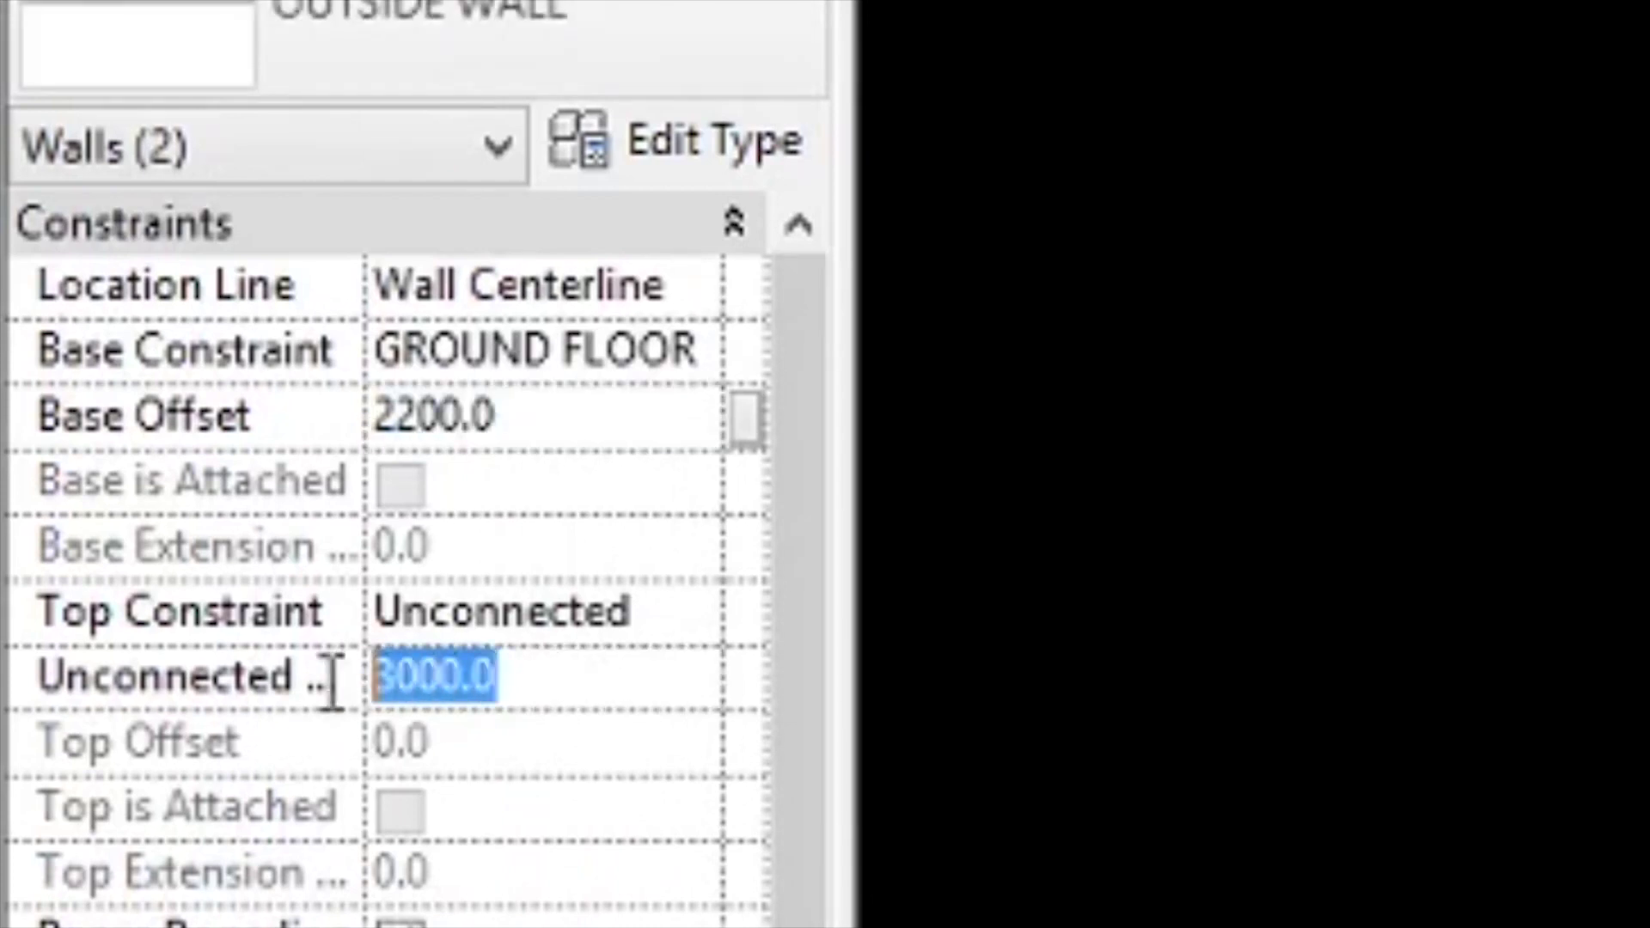
text(800)
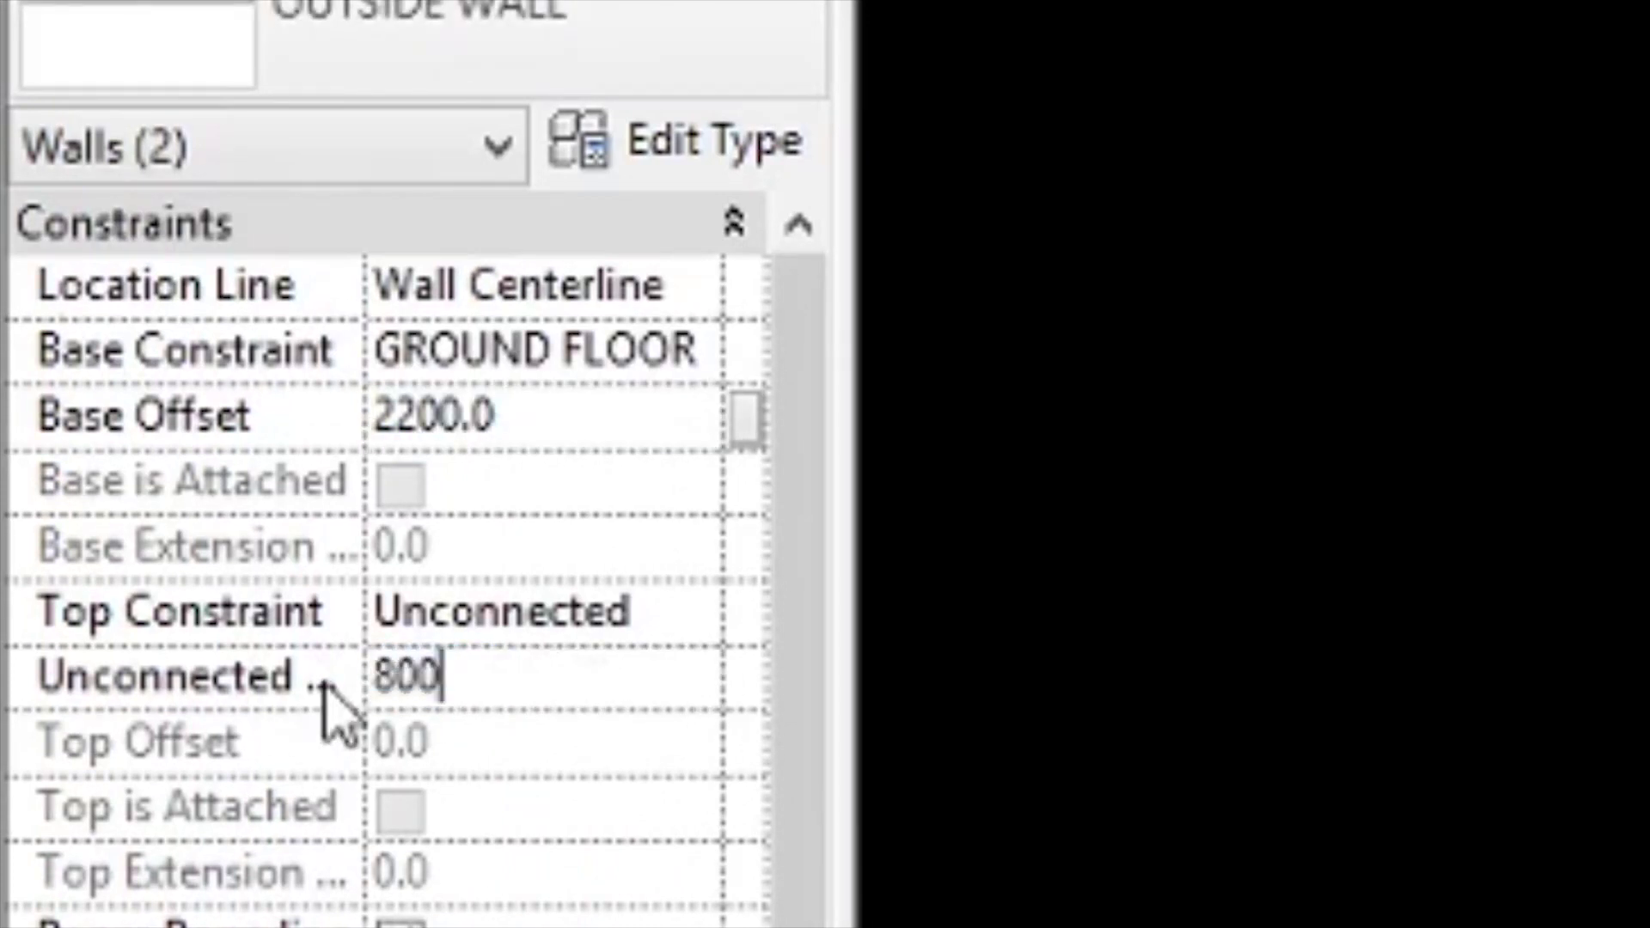
key(Return)
- Drag the outside wall's end grip to a new endpoint
click(843, 595)
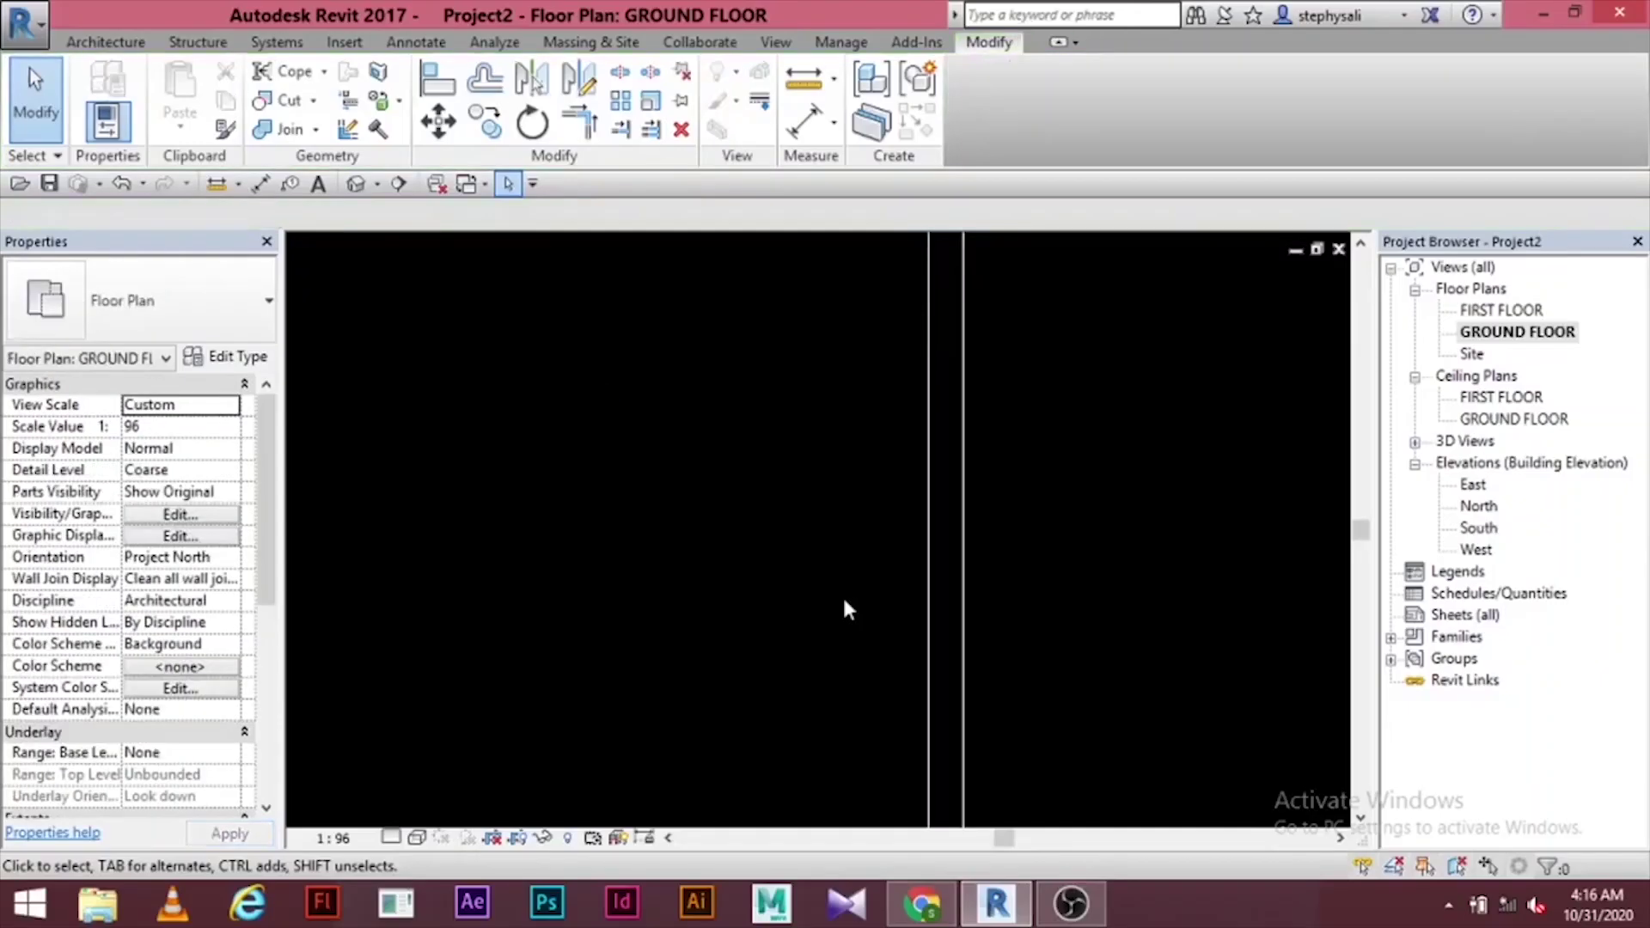
scroll(860, 602, down, 2)
scroll(713, 602, up, 2)
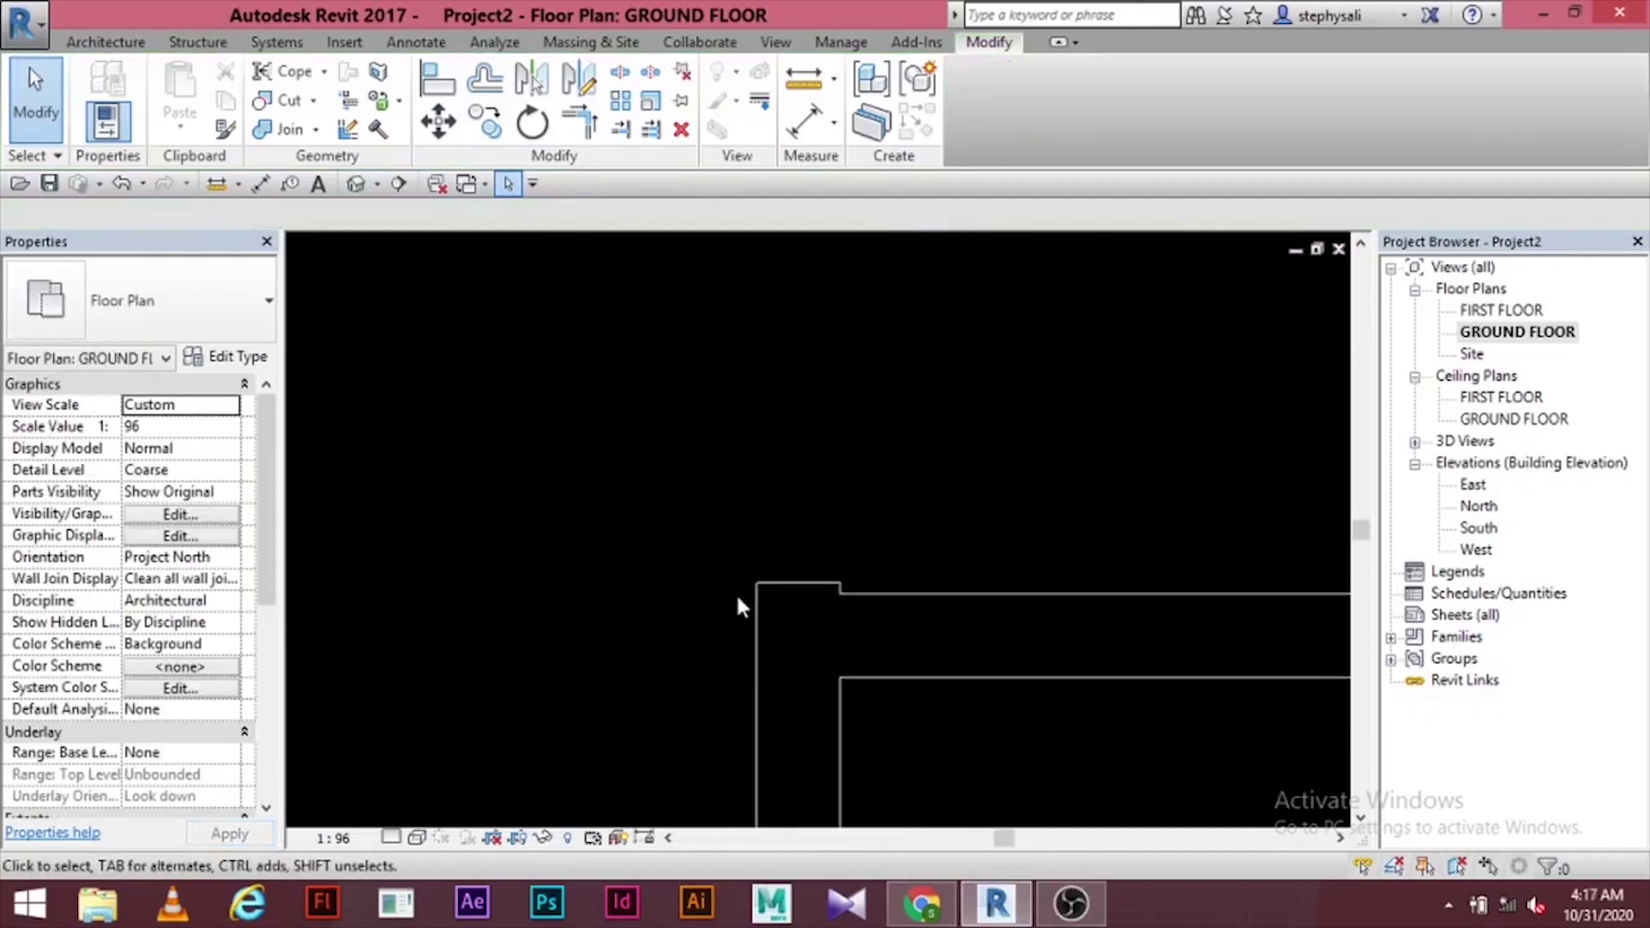
click(882, 563)
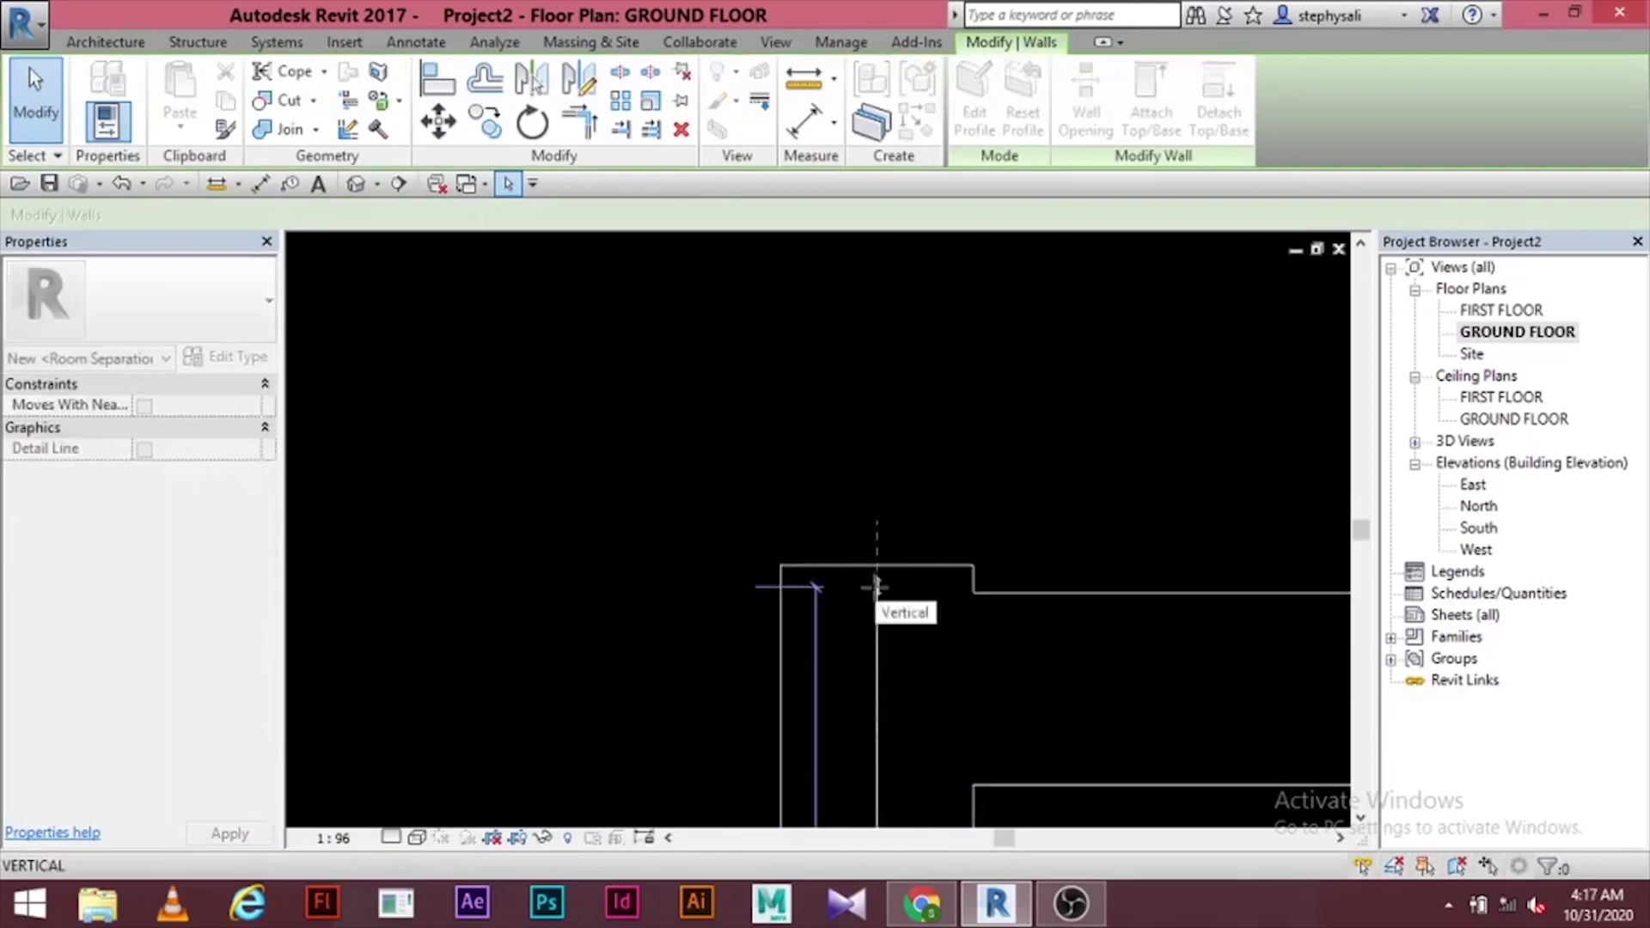
click(873, 590)
click(950, 563)
- Move the outside wall from its endpoint onto the adjacent wall, closing the outline
scroll(951, 575, up, 3)
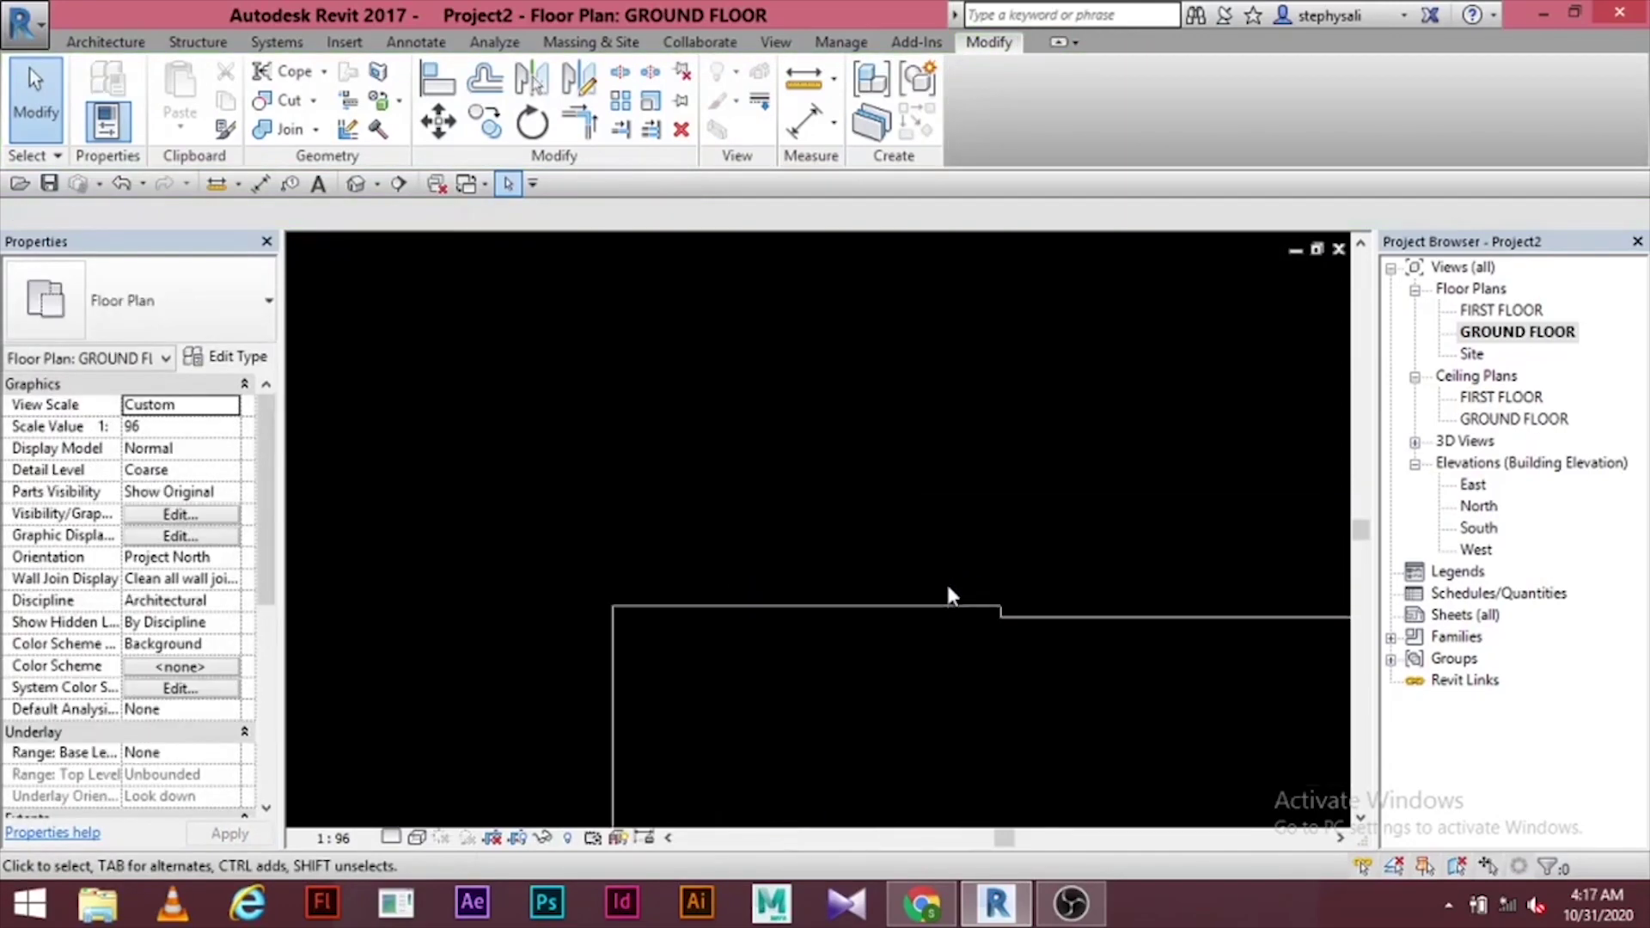
click(950, 611)
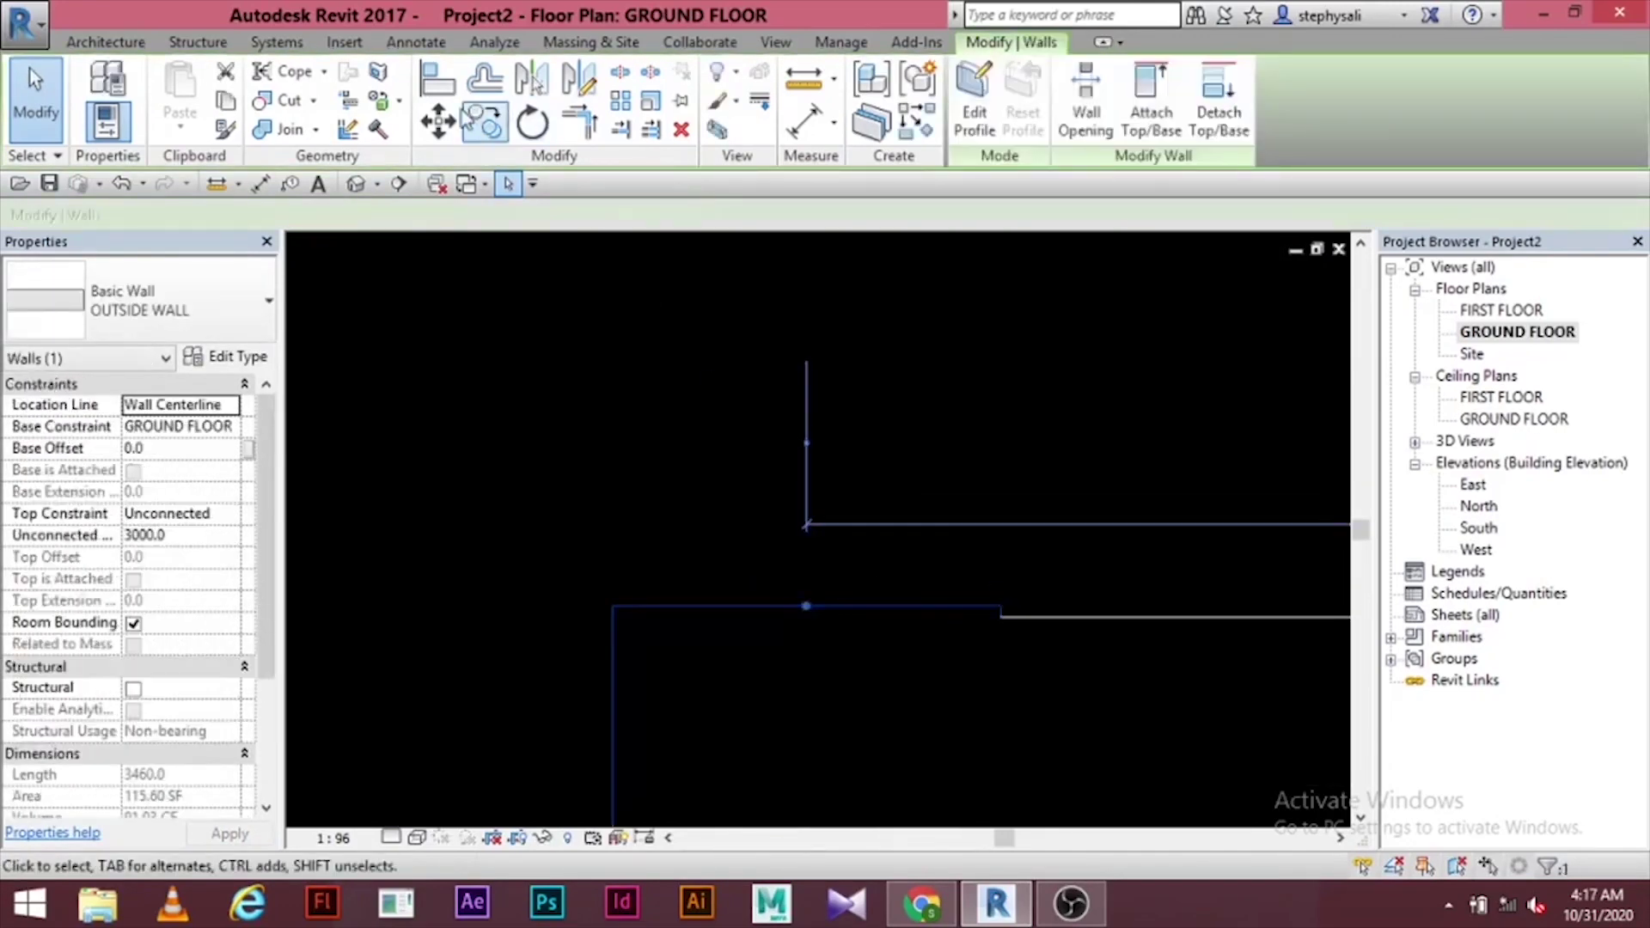
click(439, 120)
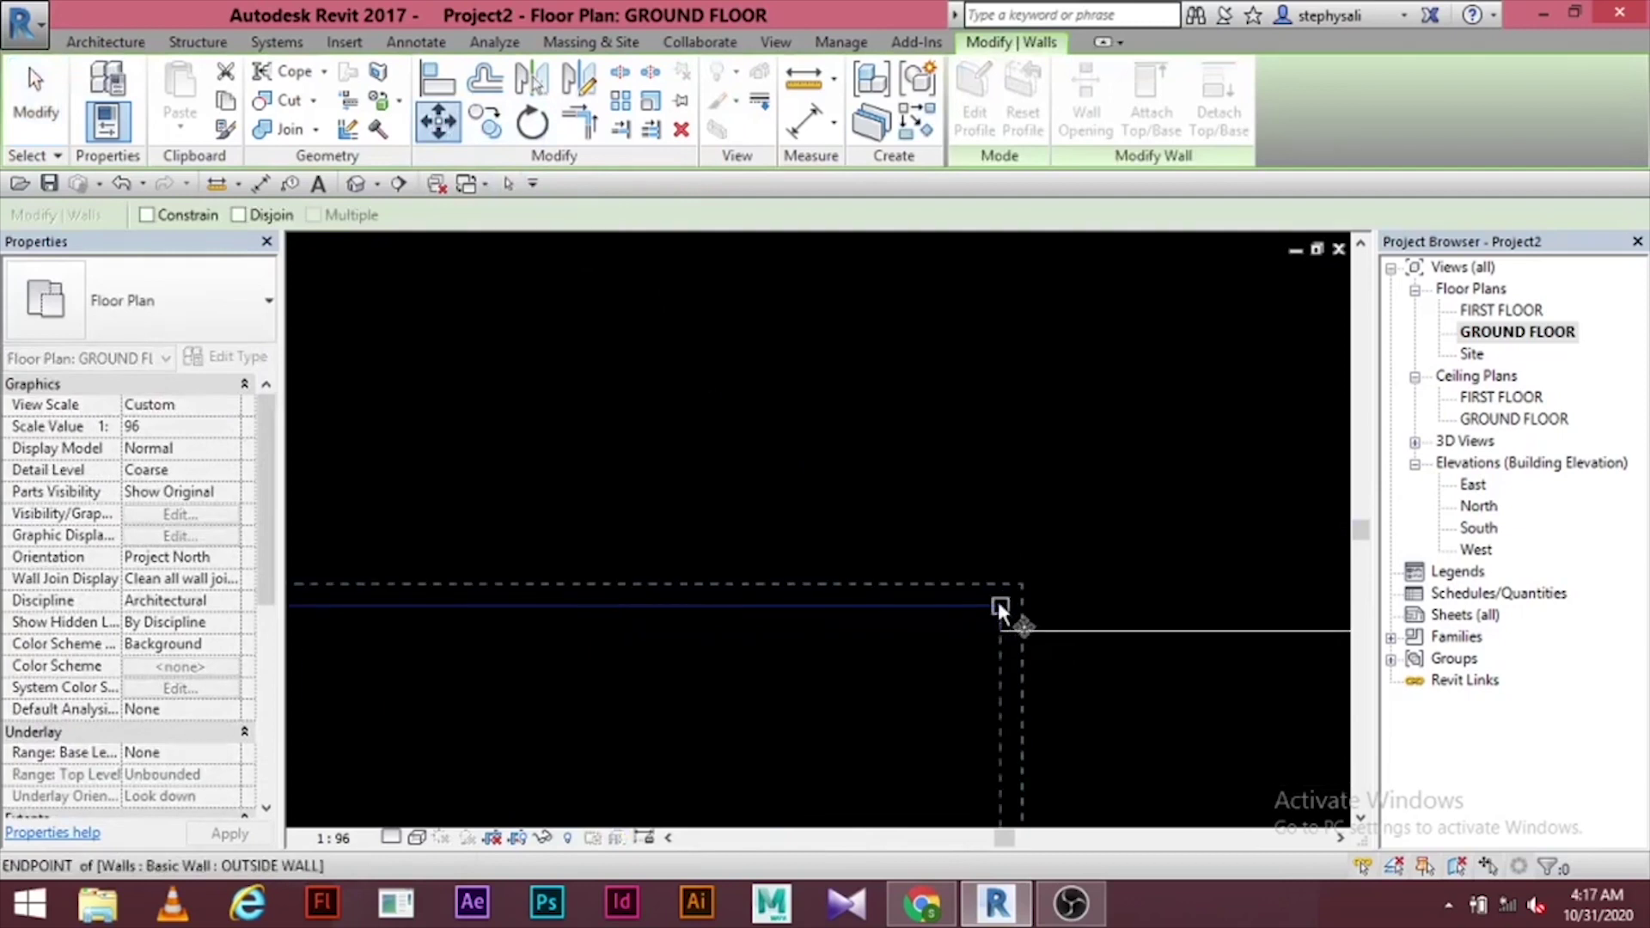
click(999, 607)
click(999, 627)
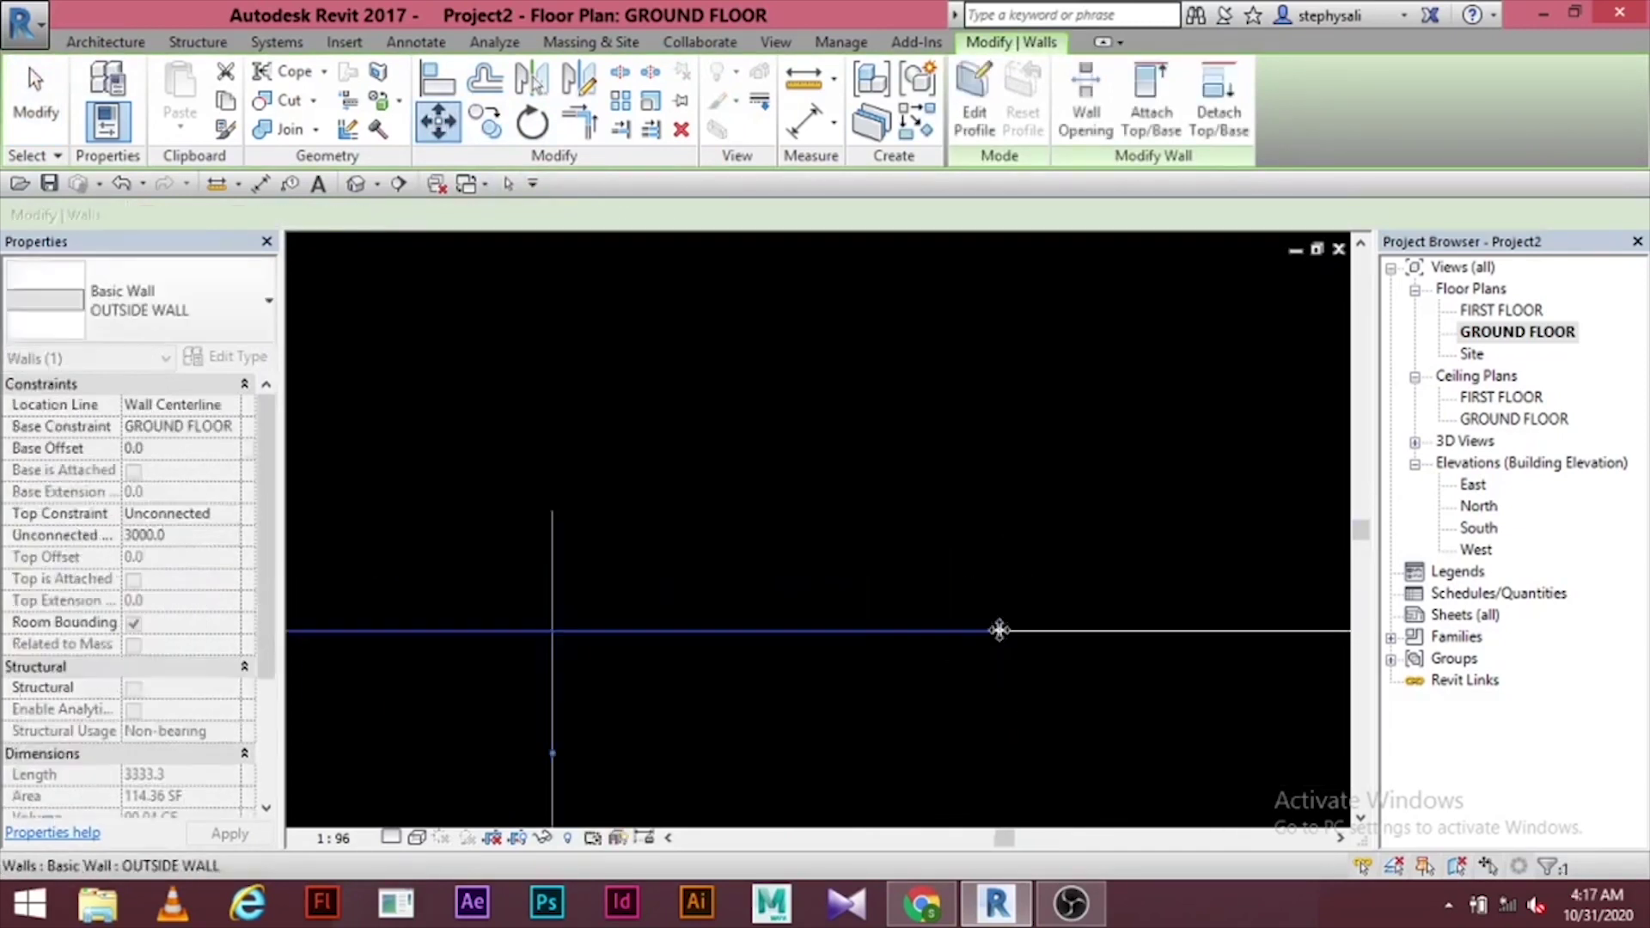
scroll(1042, 499, up, 3)
click(753, 569)
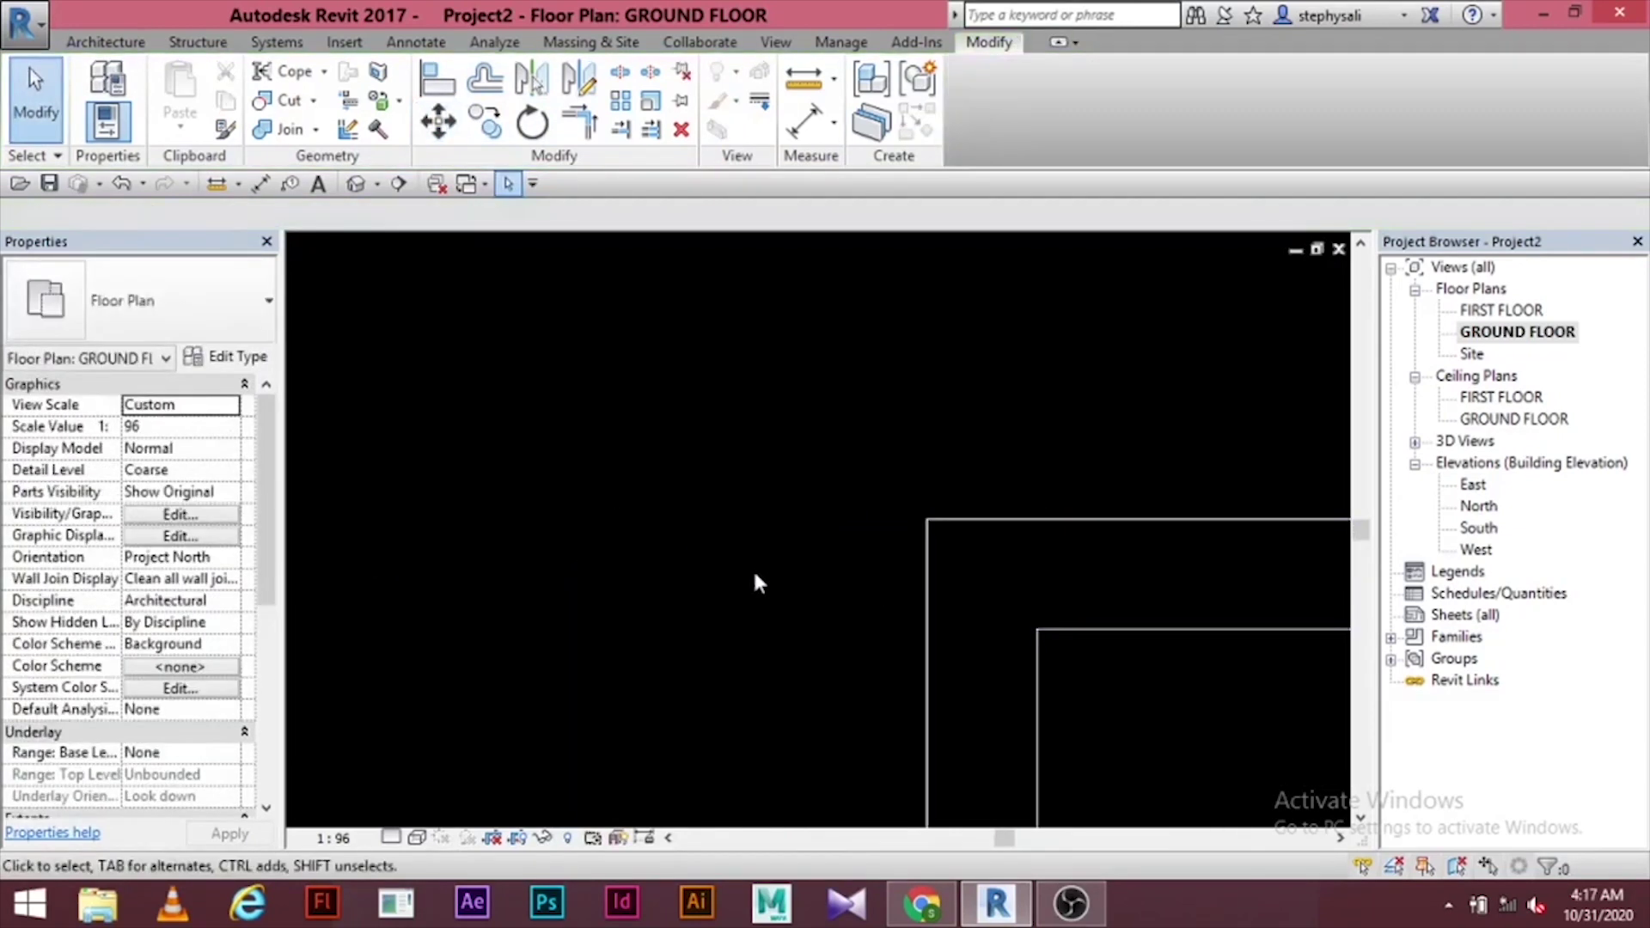
middle_drag(1008, 575, 668, 516)
scroll(715, 531, down, 2)
scroll(715, 531, down, 4)
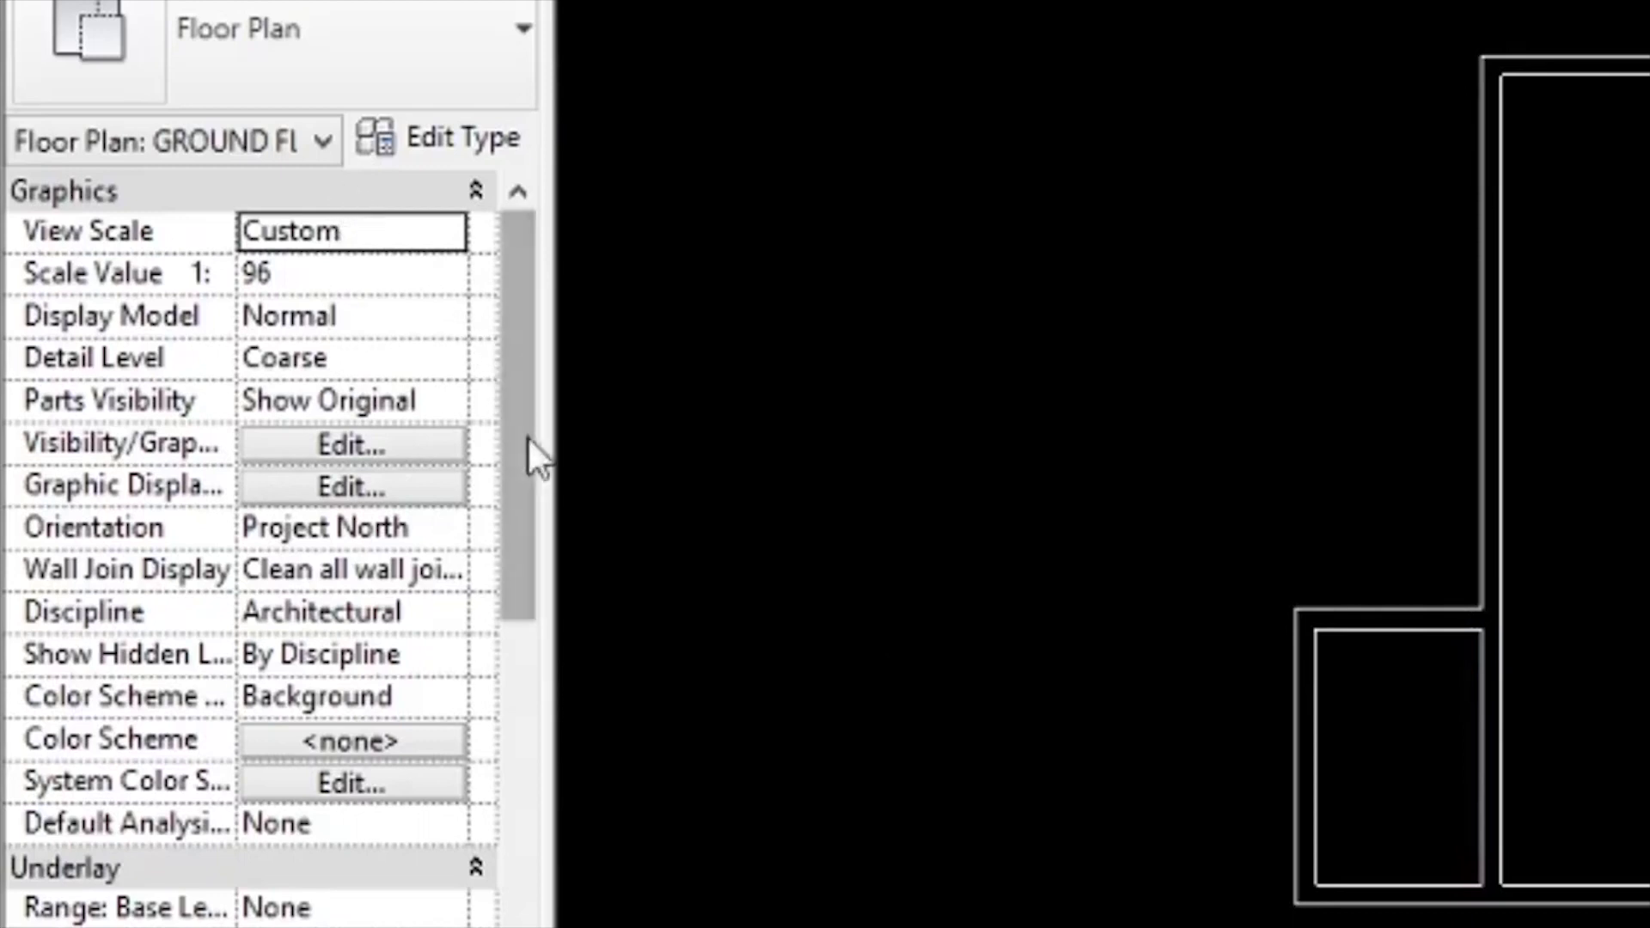
- Set the GROUND FLOOR plan's view range to Top offset 4000 and Cut plane offset 2500
drag(534, 477, 519, 752)
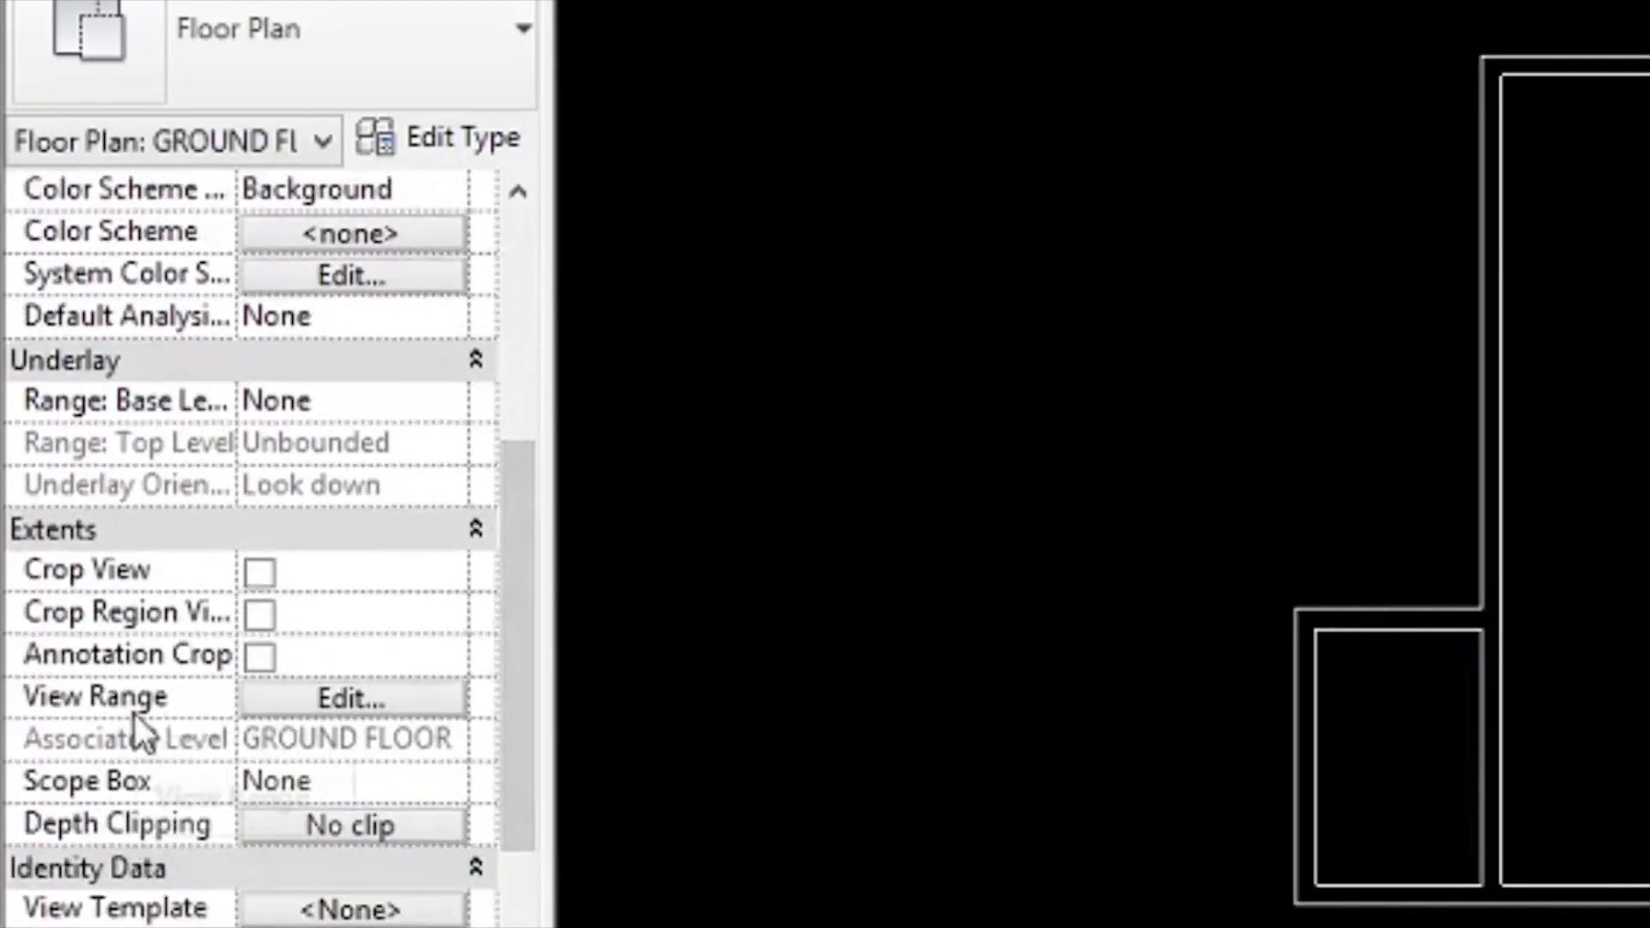
click(348, 700)
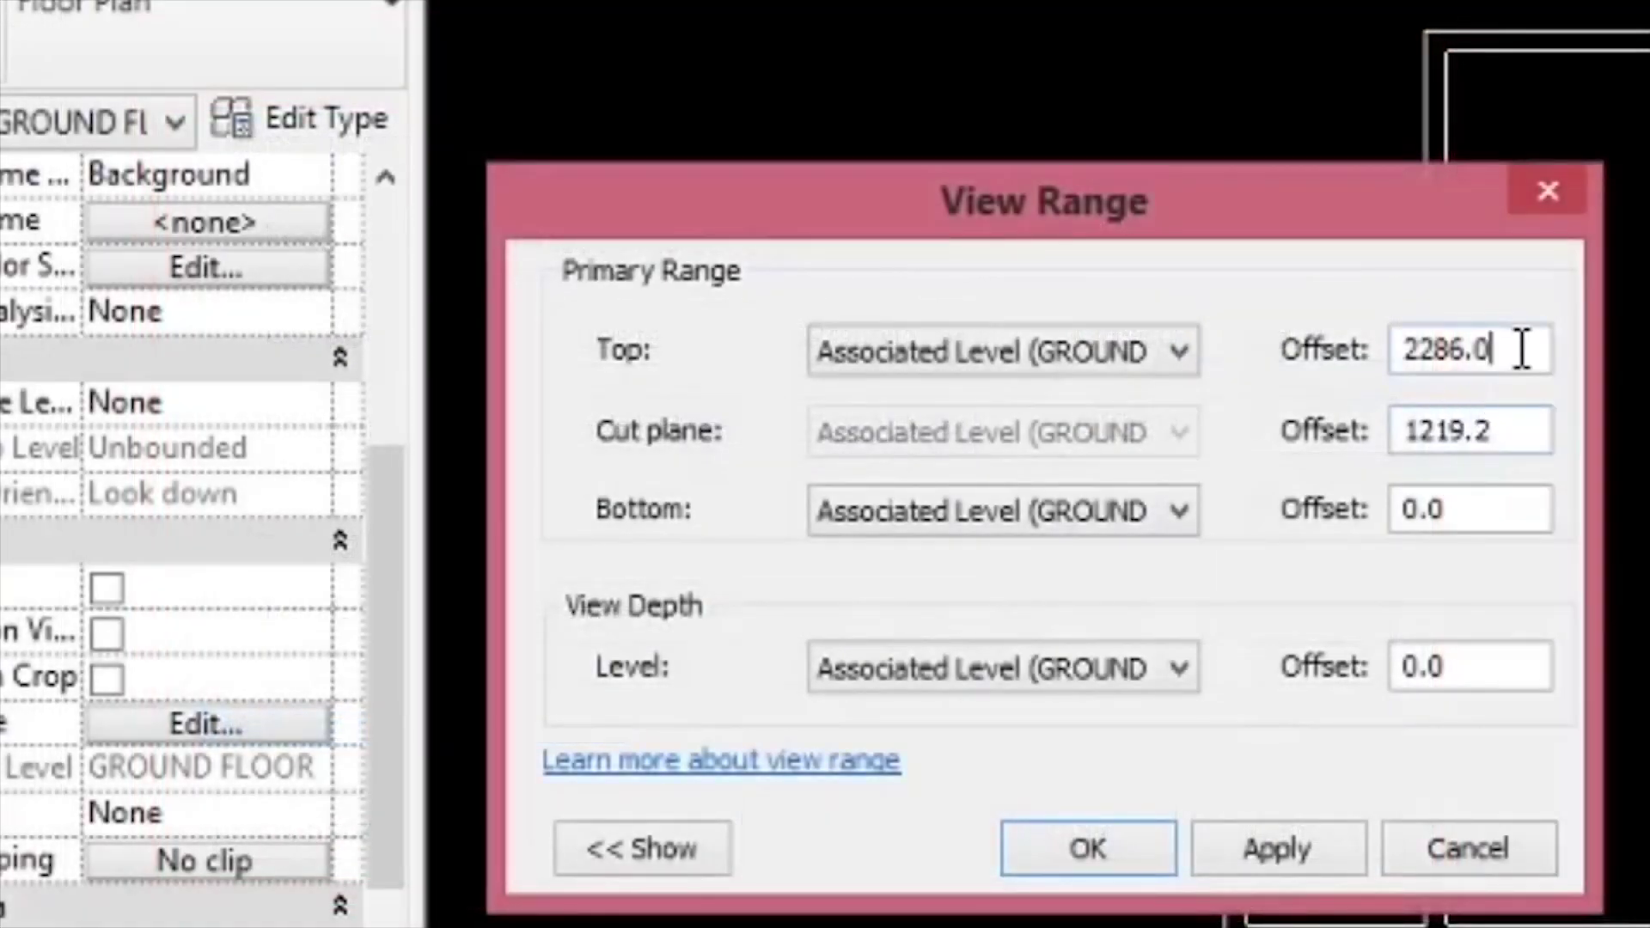
drag(1521, 351, 1399, 354)
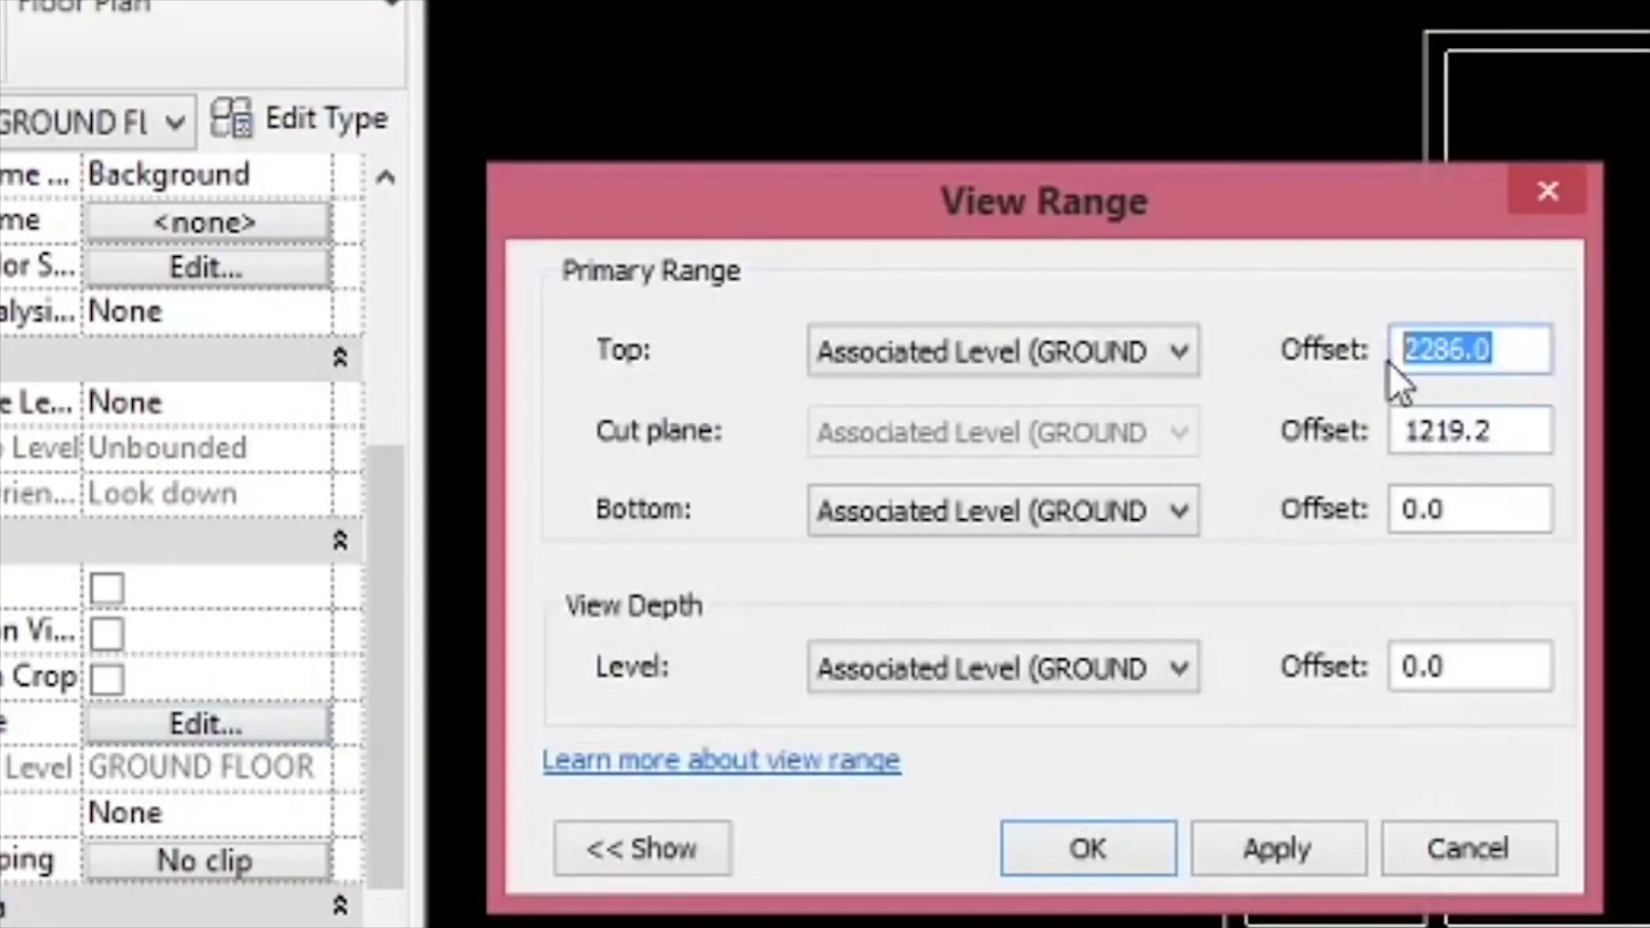
text(4000)
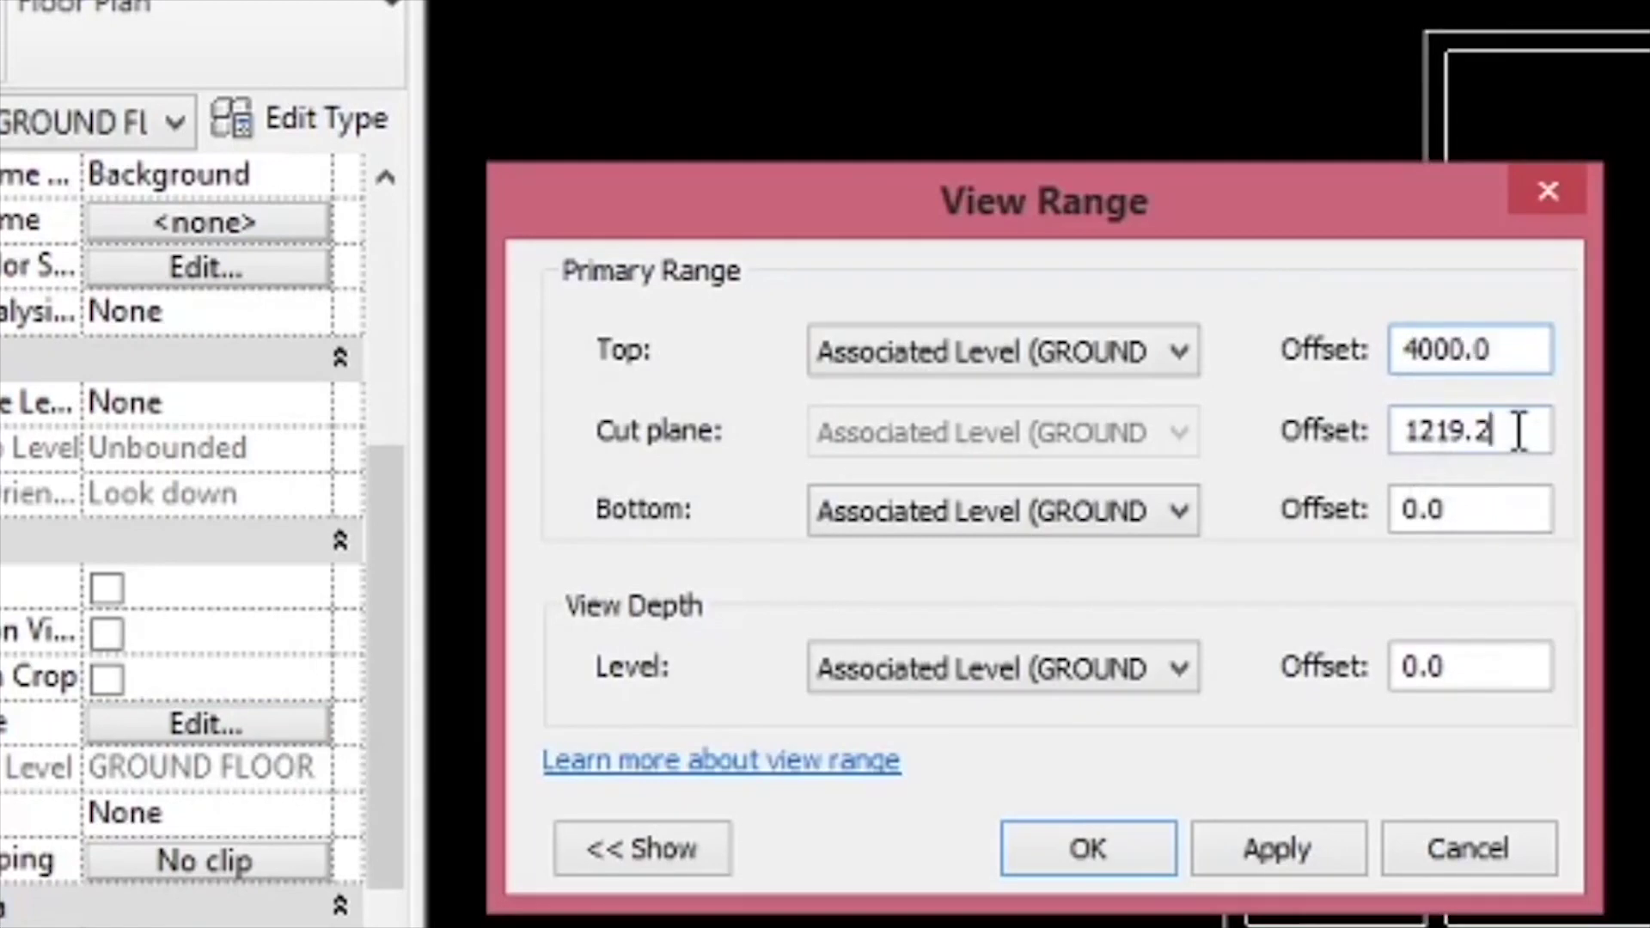
drag(1520, 431, 1386, 431)
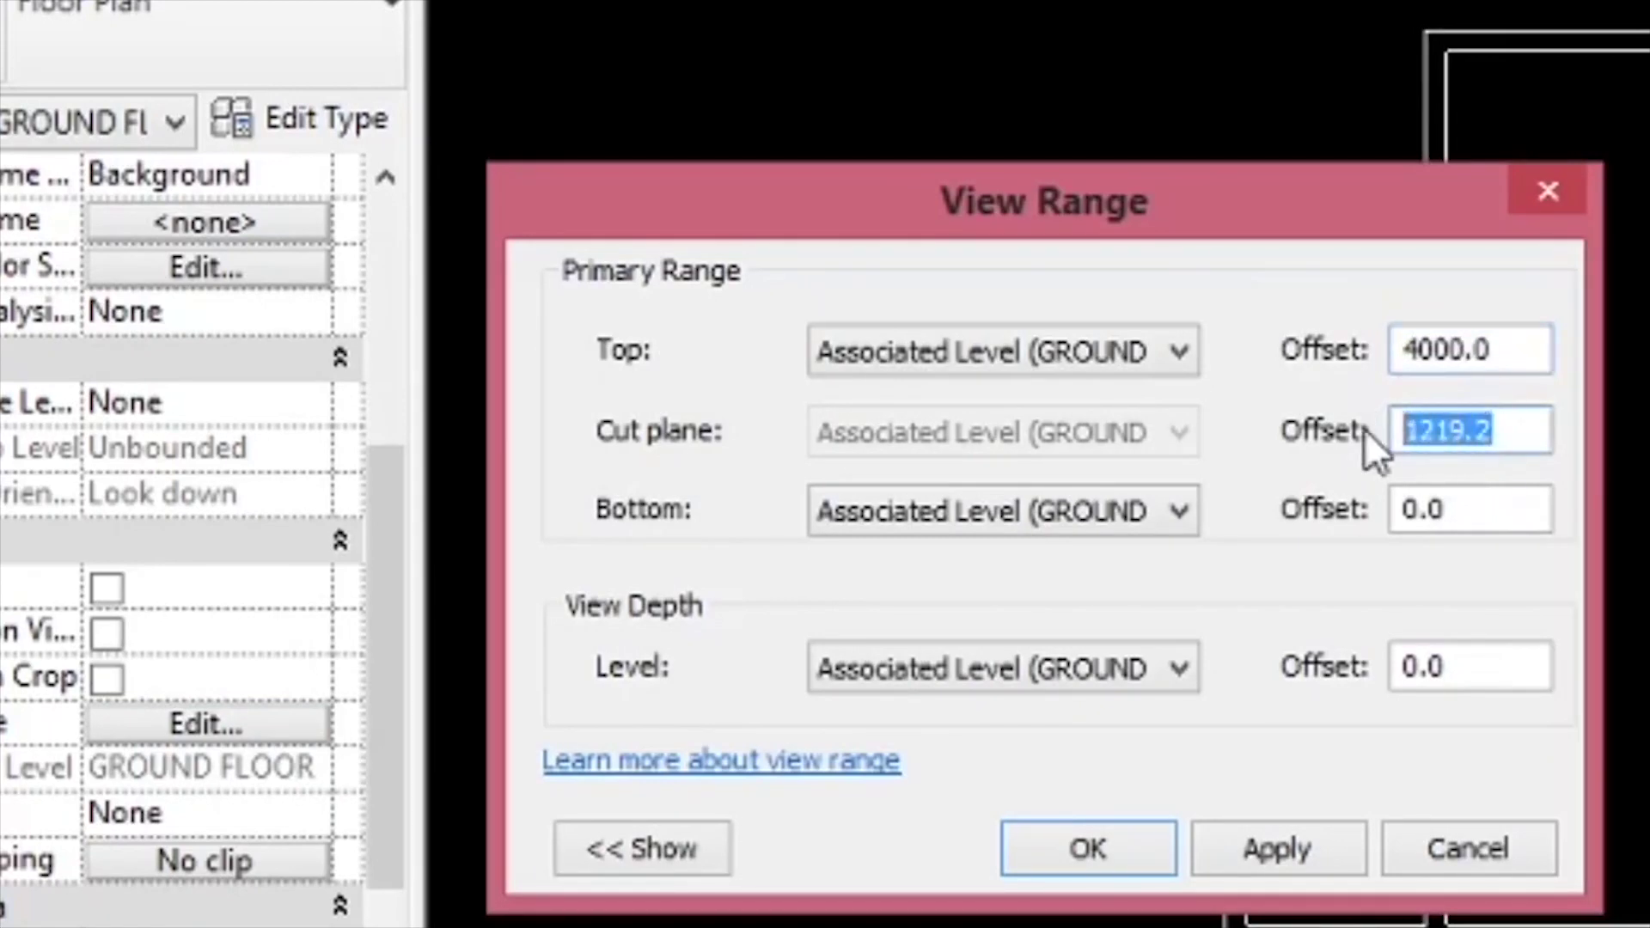
text(2500)
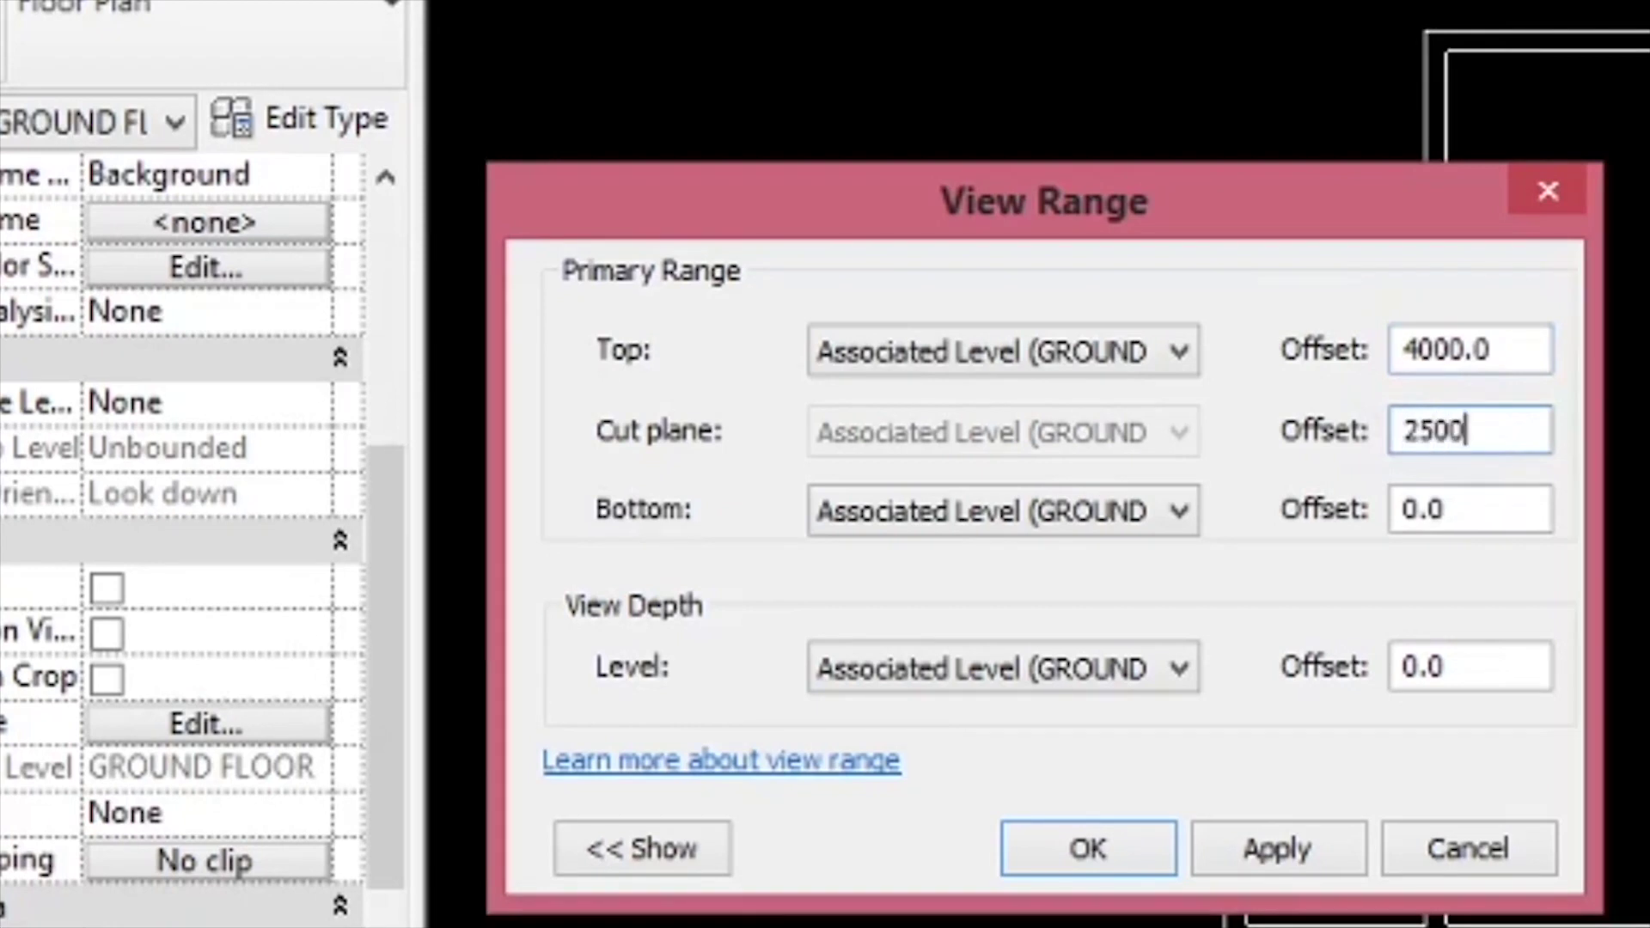
click(1294, 863)
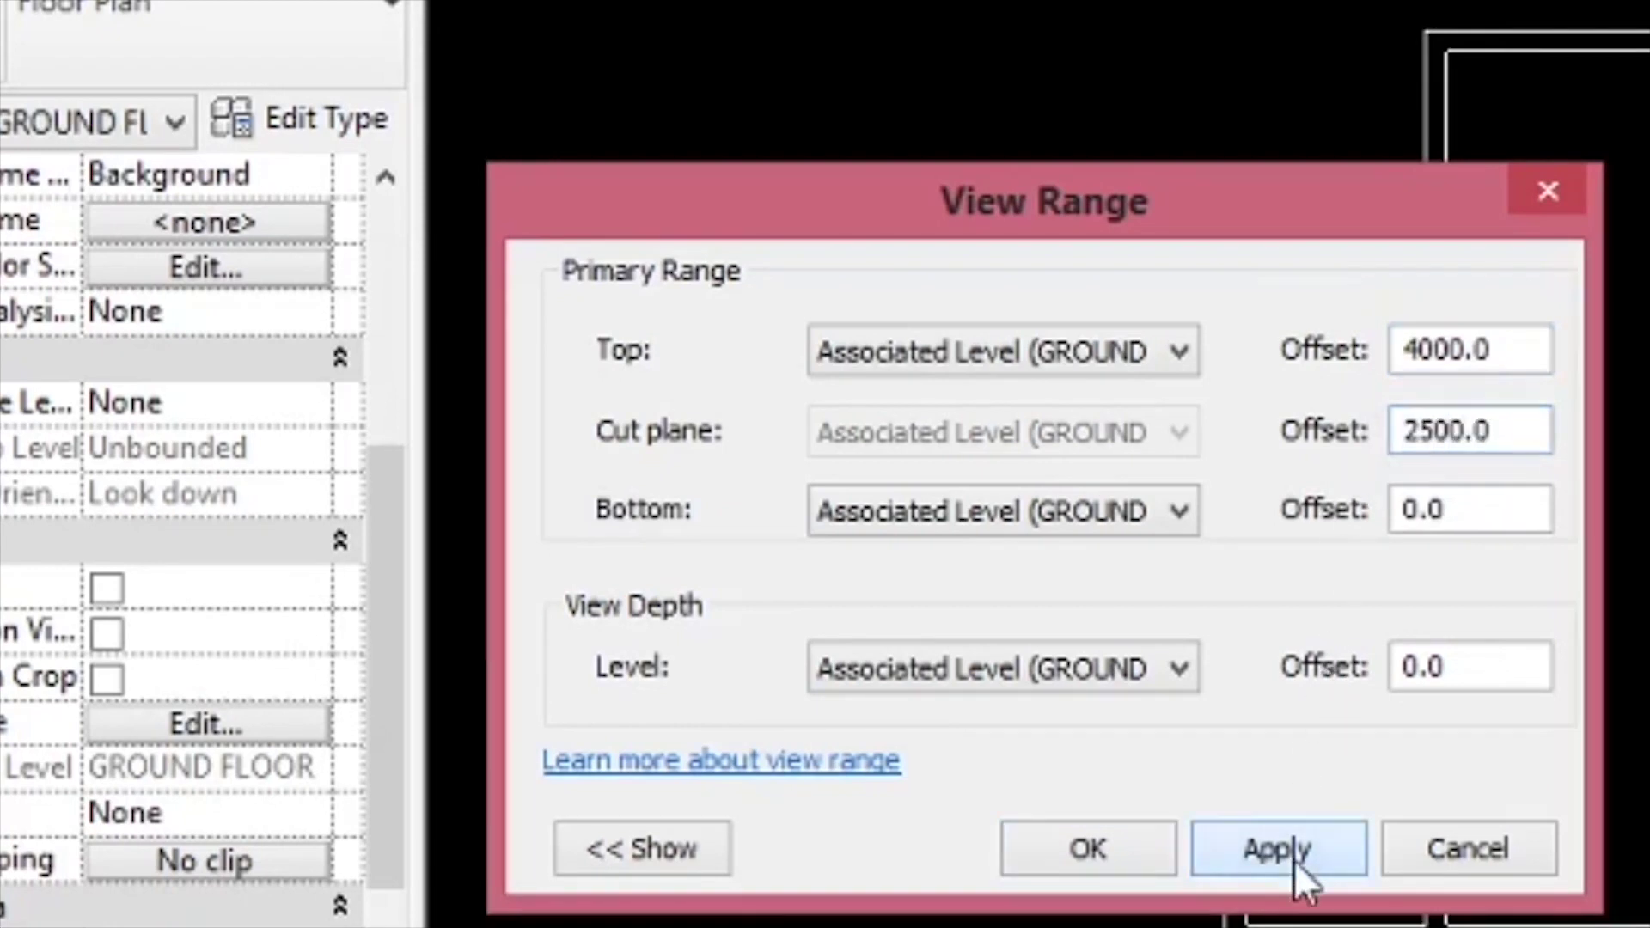
click(1103, 849)
scroll(700, 593, up, 5)
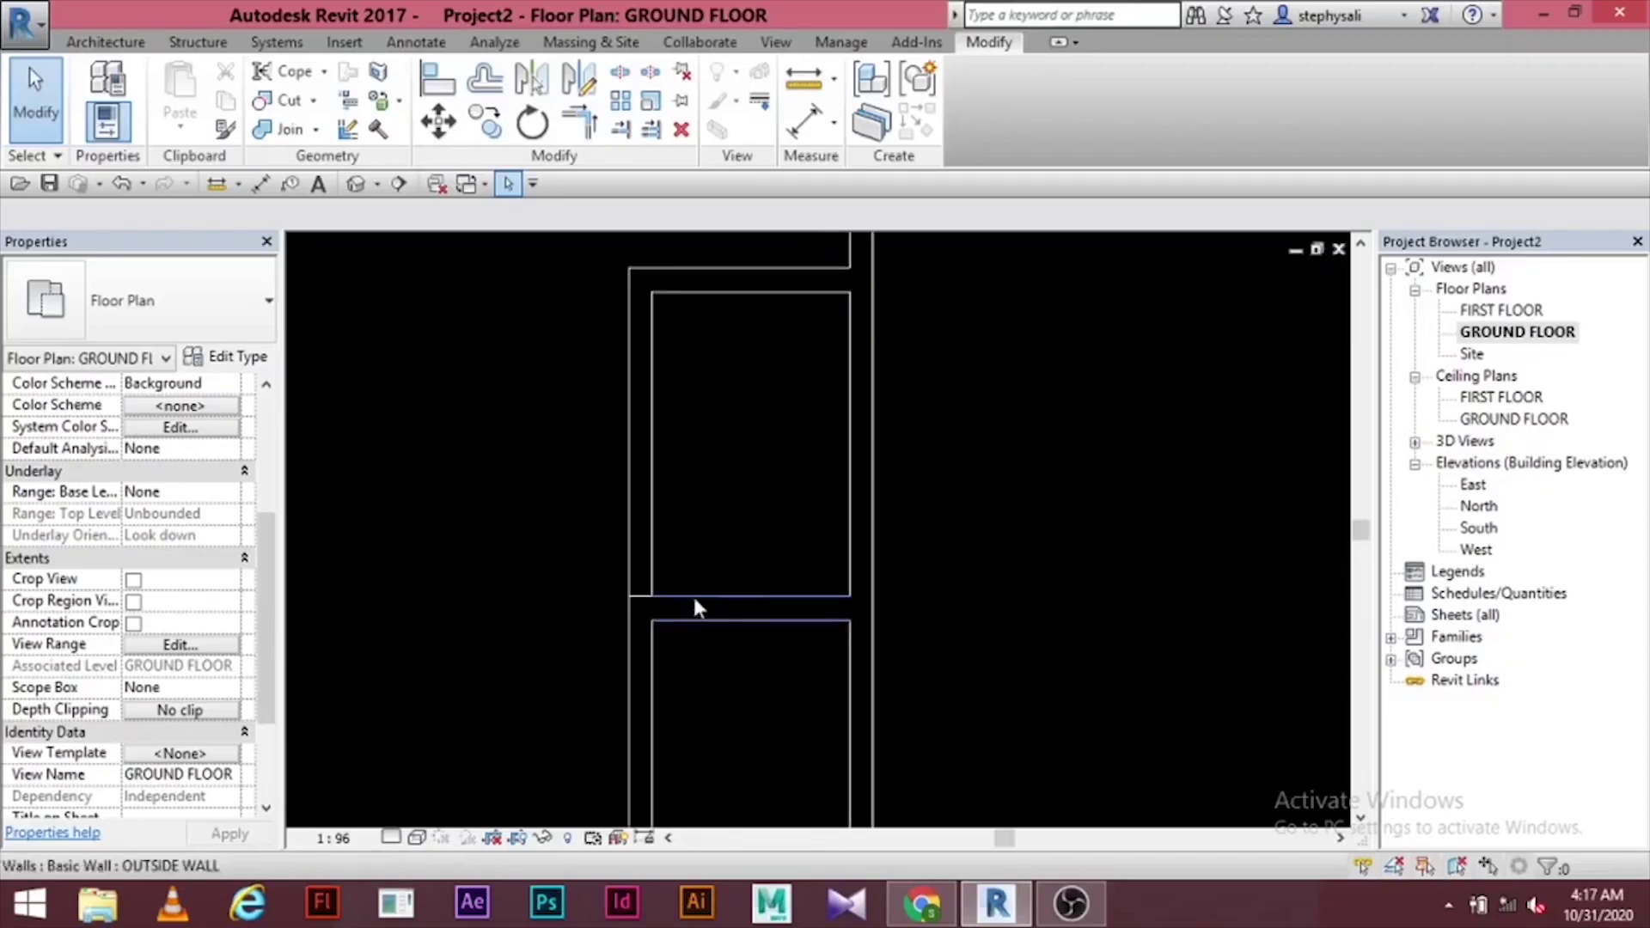
scroll(691, 585, down, 2)
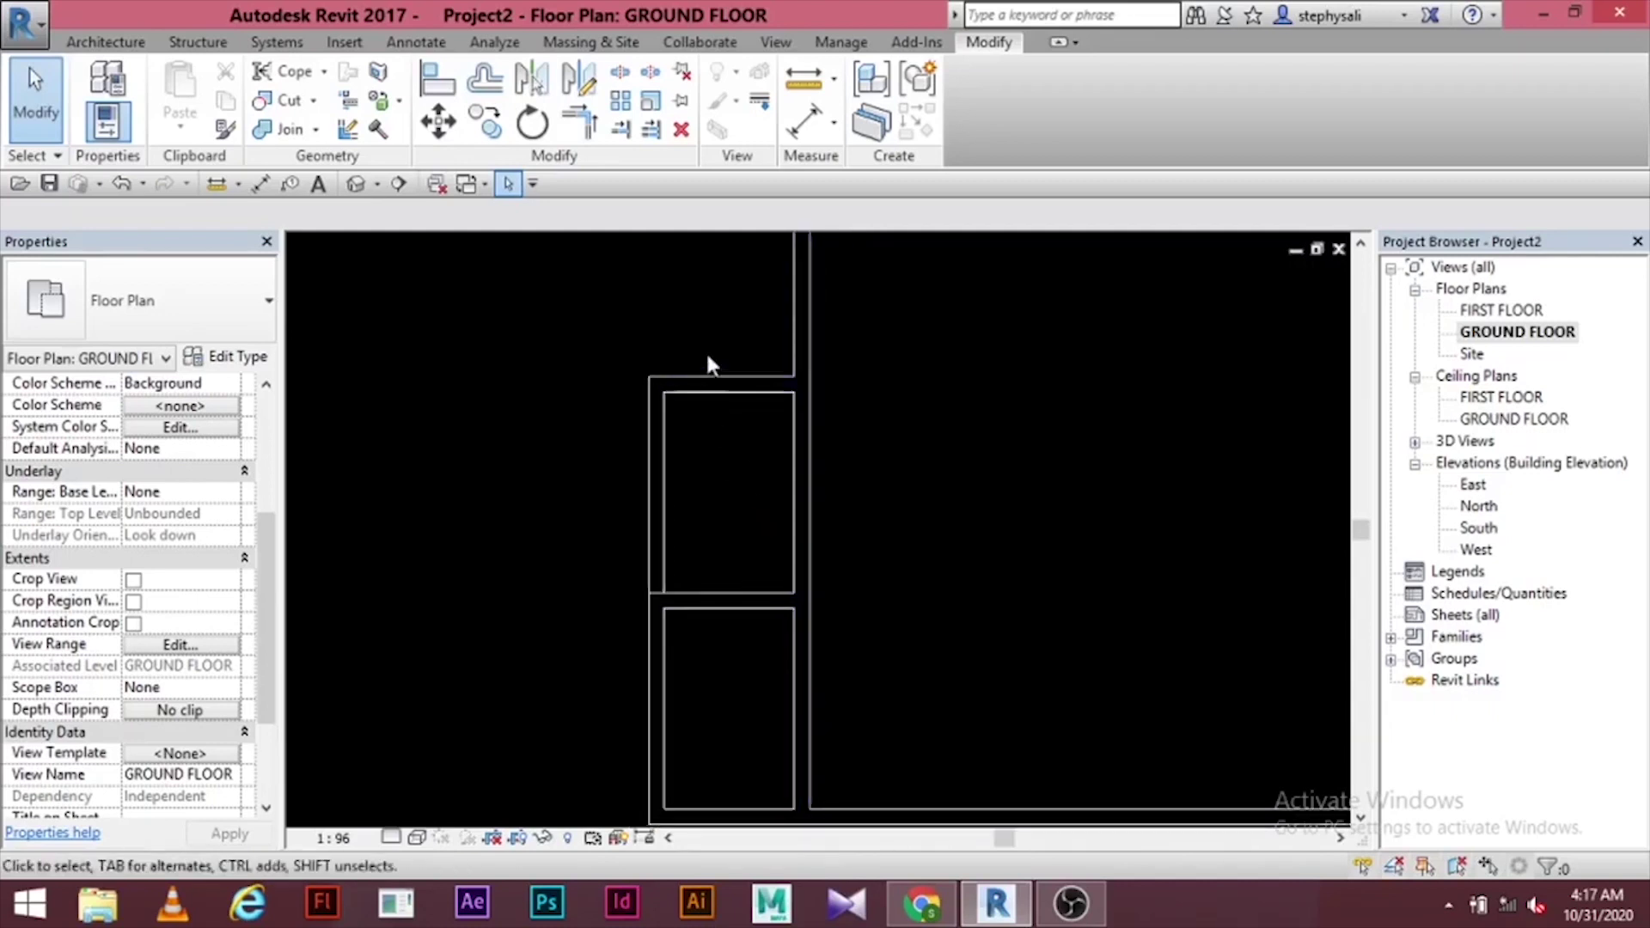
scroll(869, 522, down, 3)
middle_drag(869, 522, 896, 539)
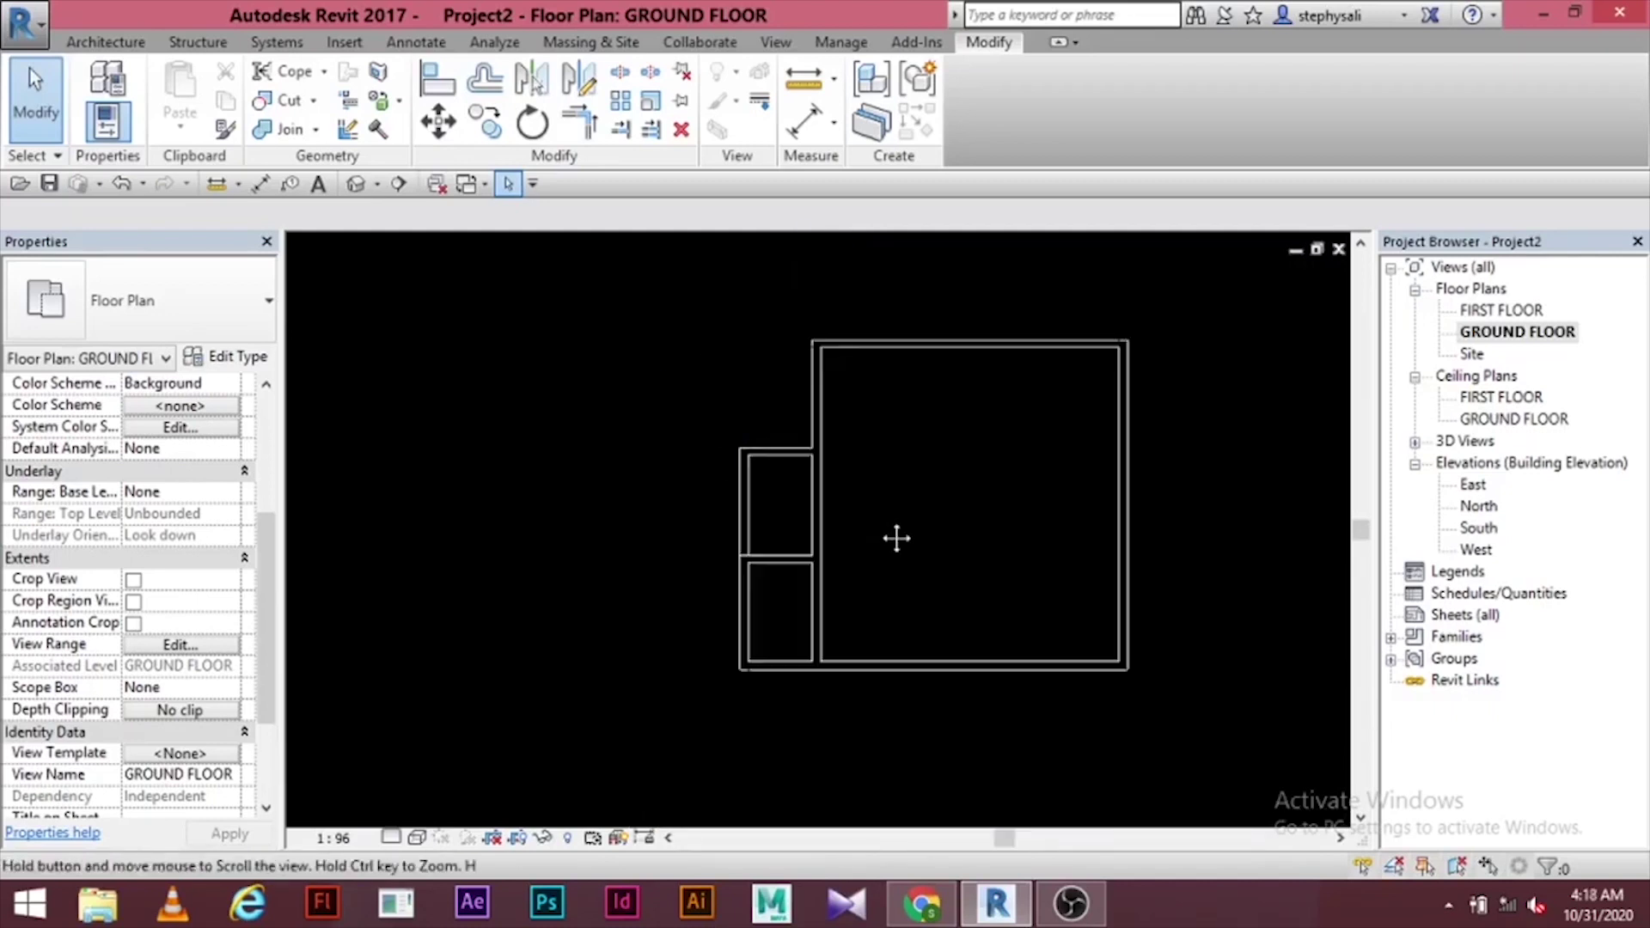
click(774, 44)
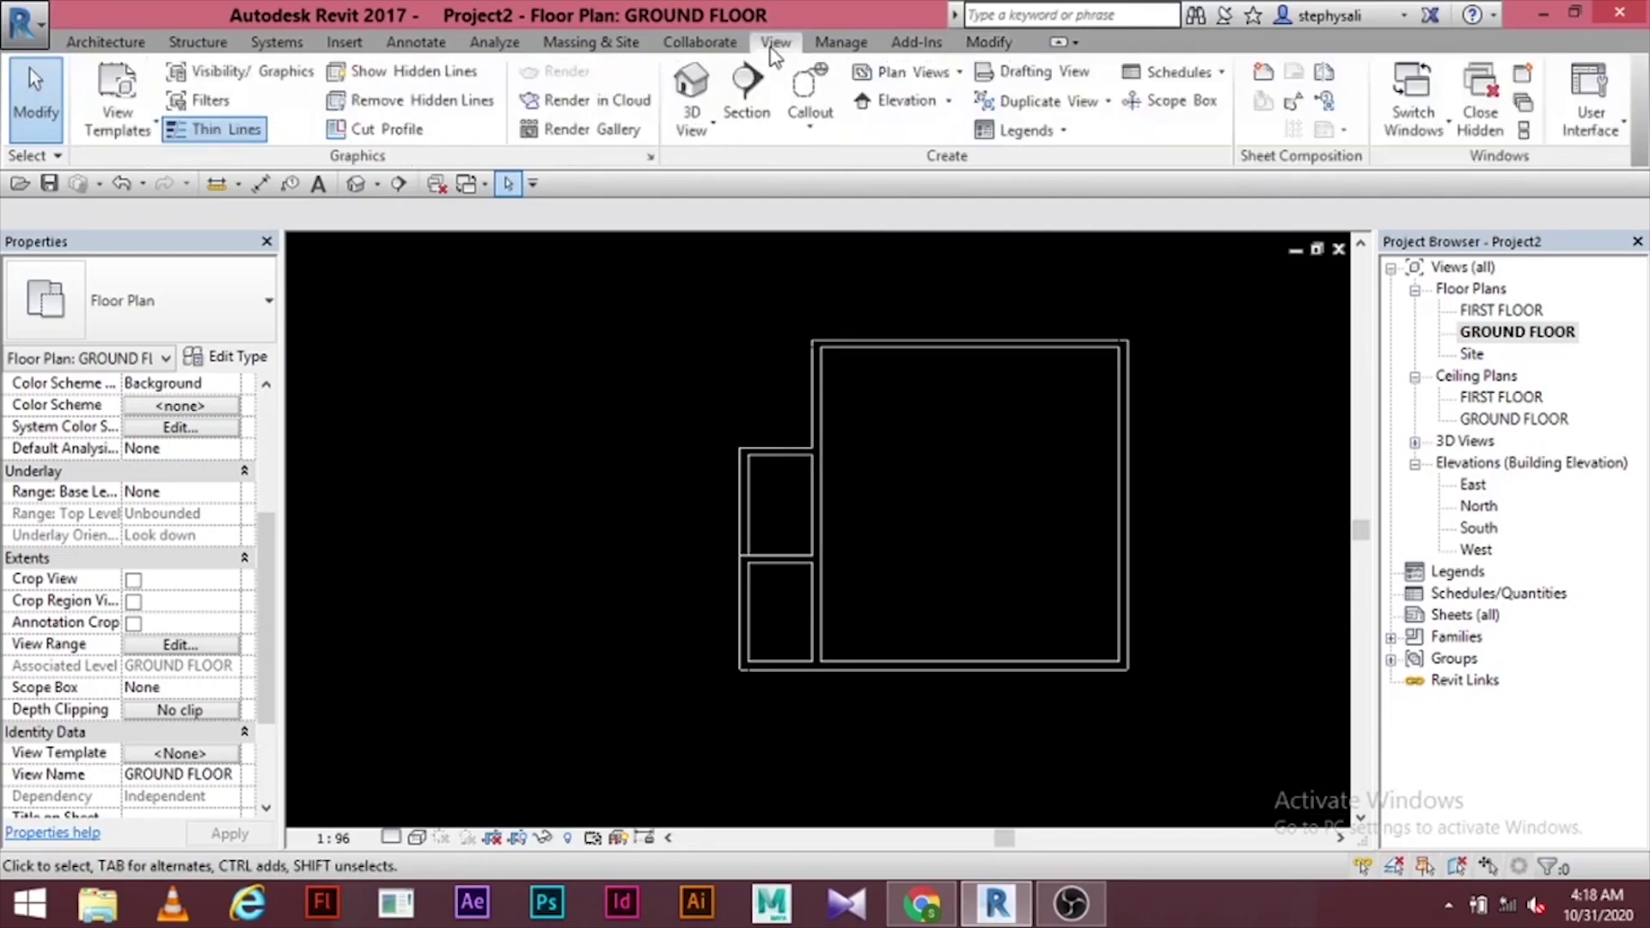
click(692, 95)
middle_drag(900, 468, 908, 471)
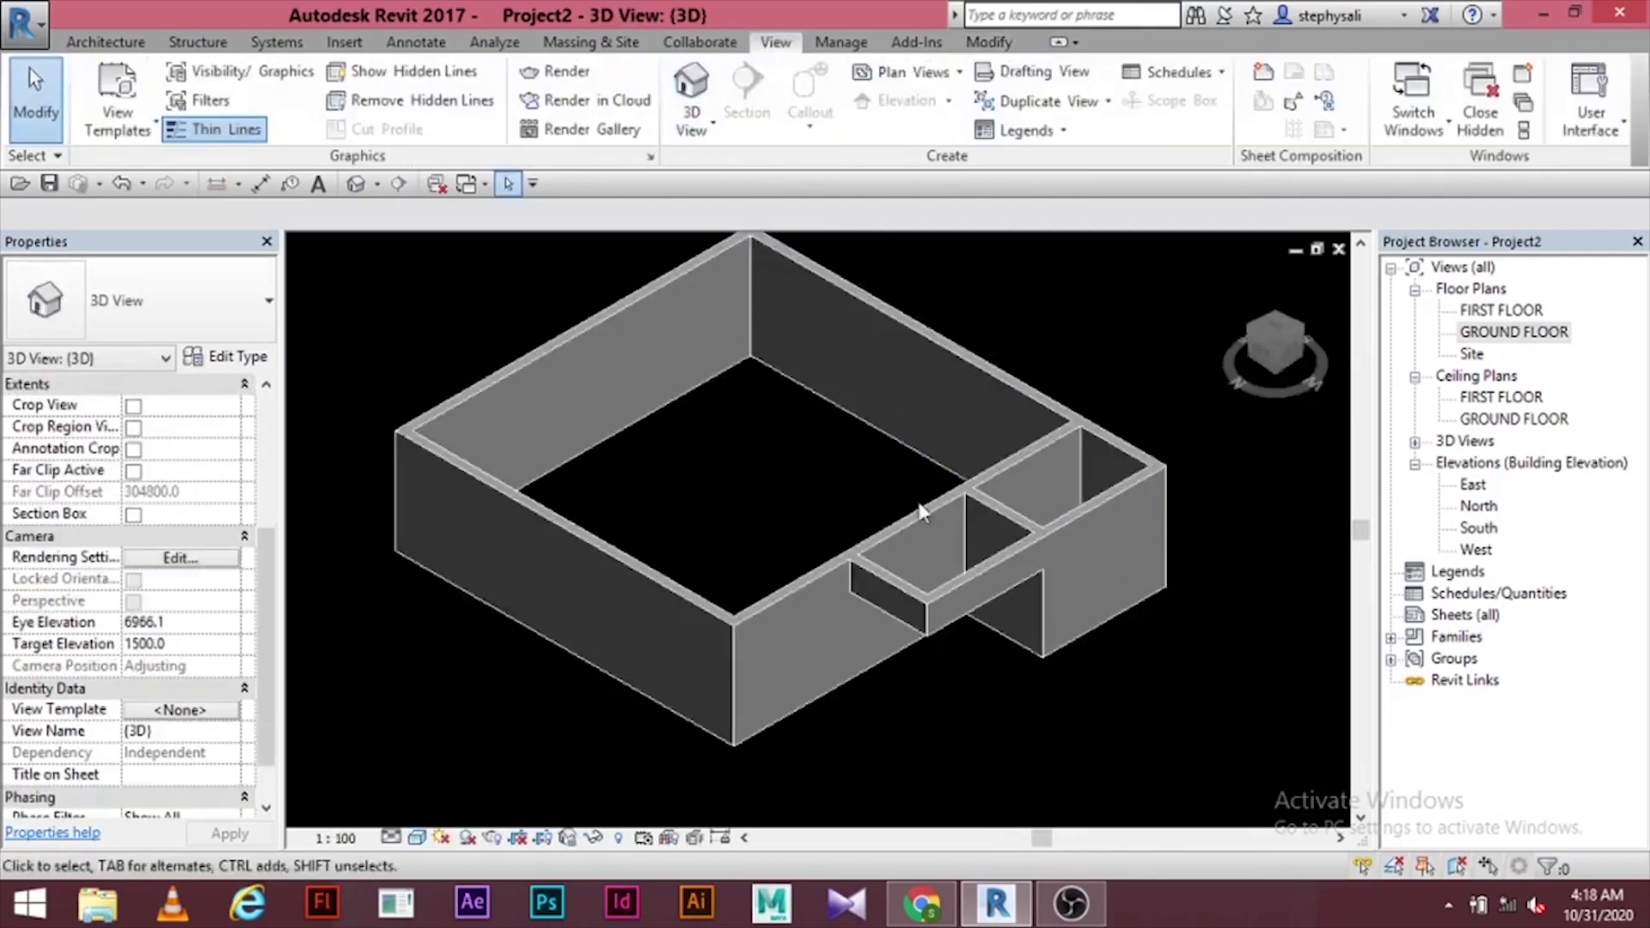
scroll(930, 579, up, 6)
scroll(963, 637, down, 5)
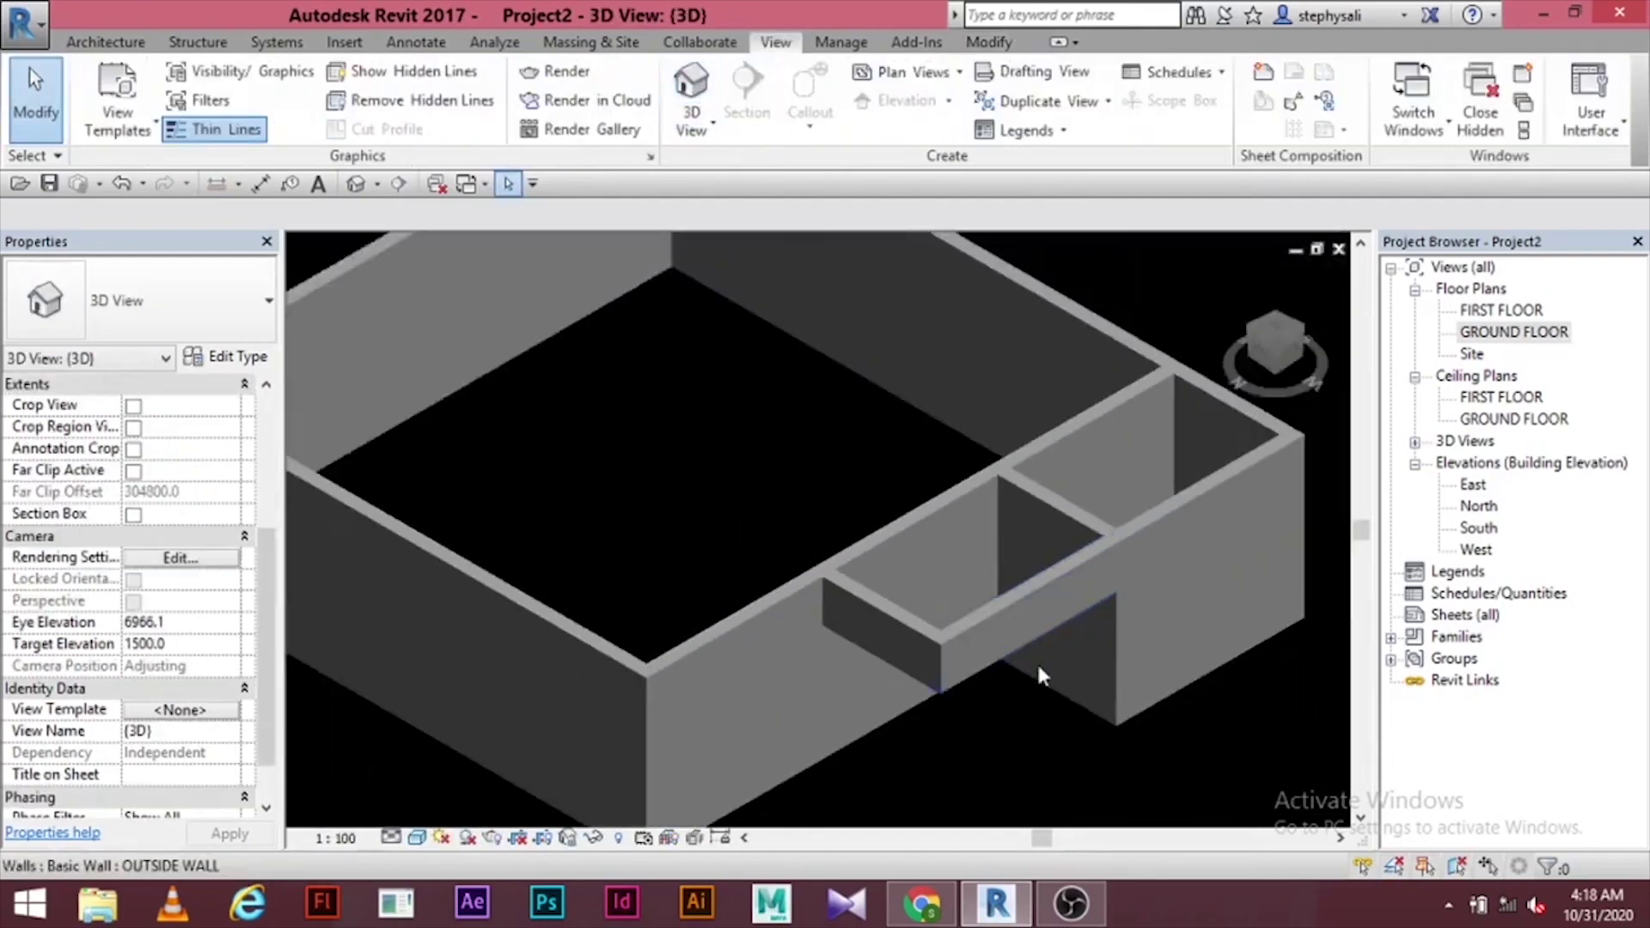
mouse_move(1037, 662)
middle_down()
mouse_move(966, 653)
mouse_move(1032, 636)
middle_up()
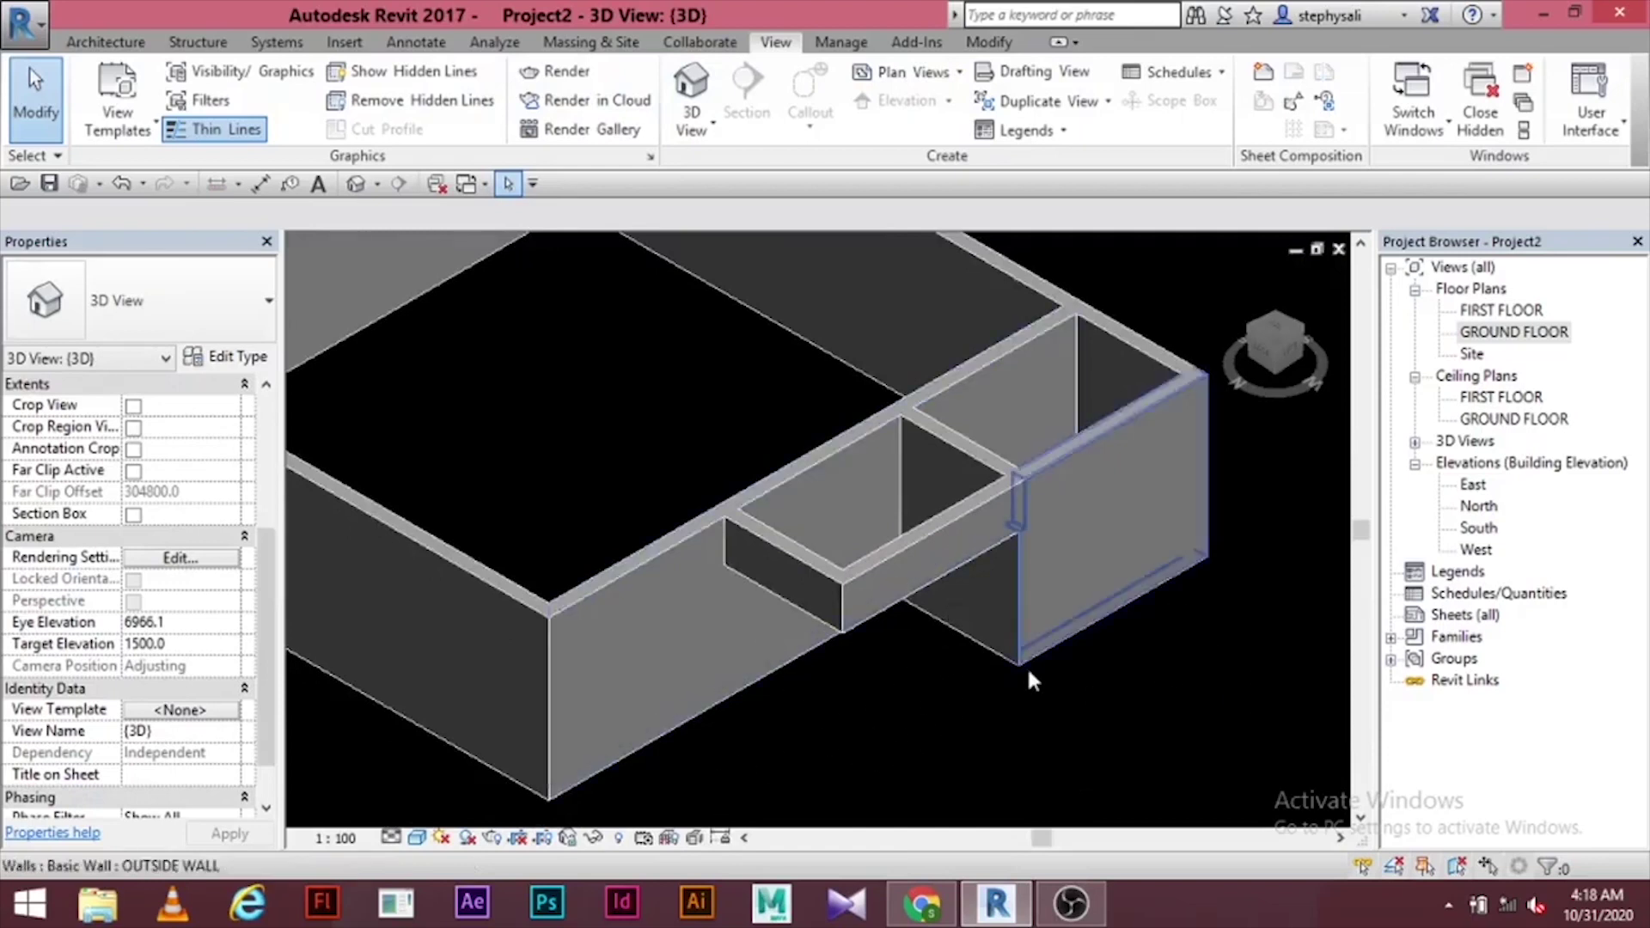
scroll(1023, 705, down, 3)
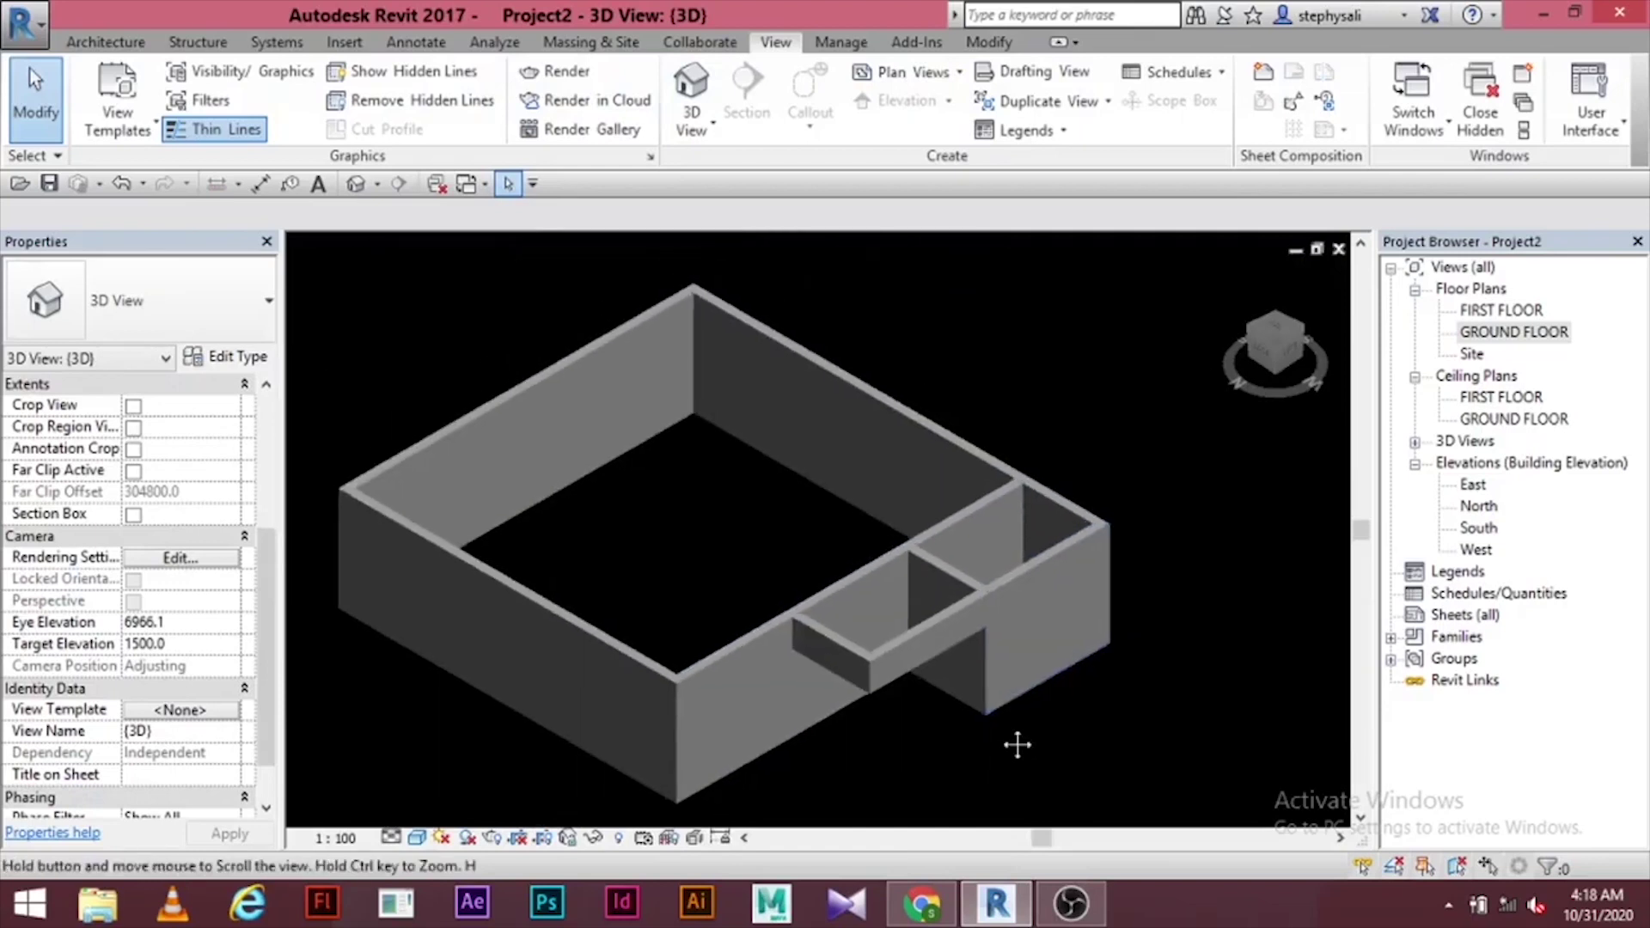
double_click(1505, 334)
scroll(886, 559, up, 4)
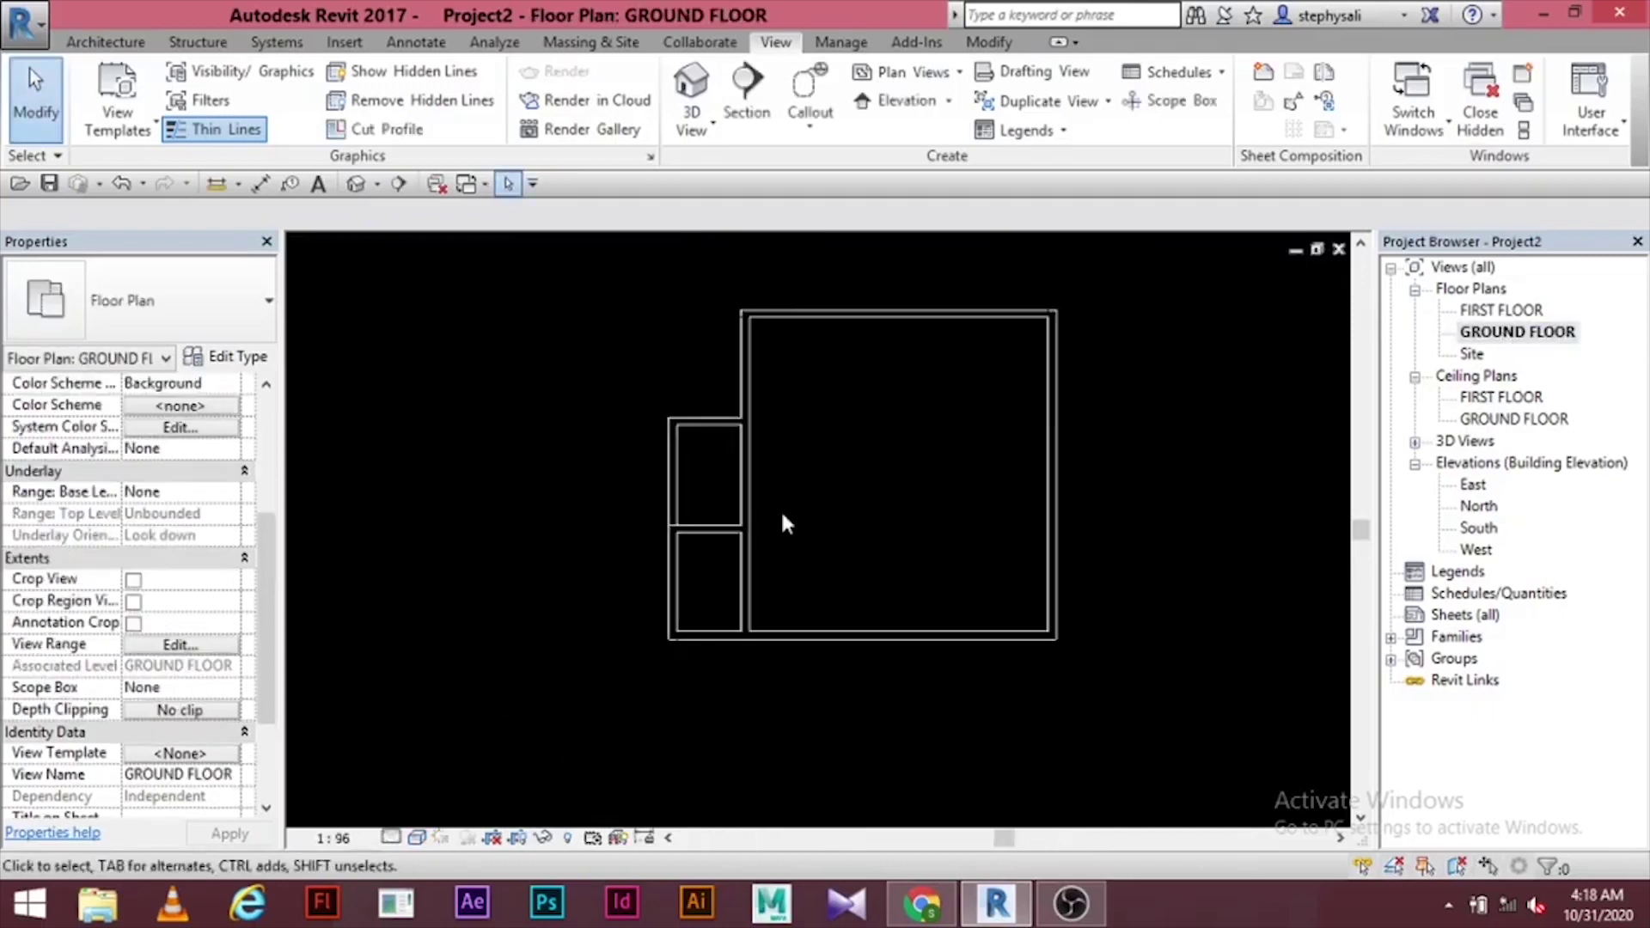
scroll(731, 516, up, 2)
scroll(747, 468, down, 1)
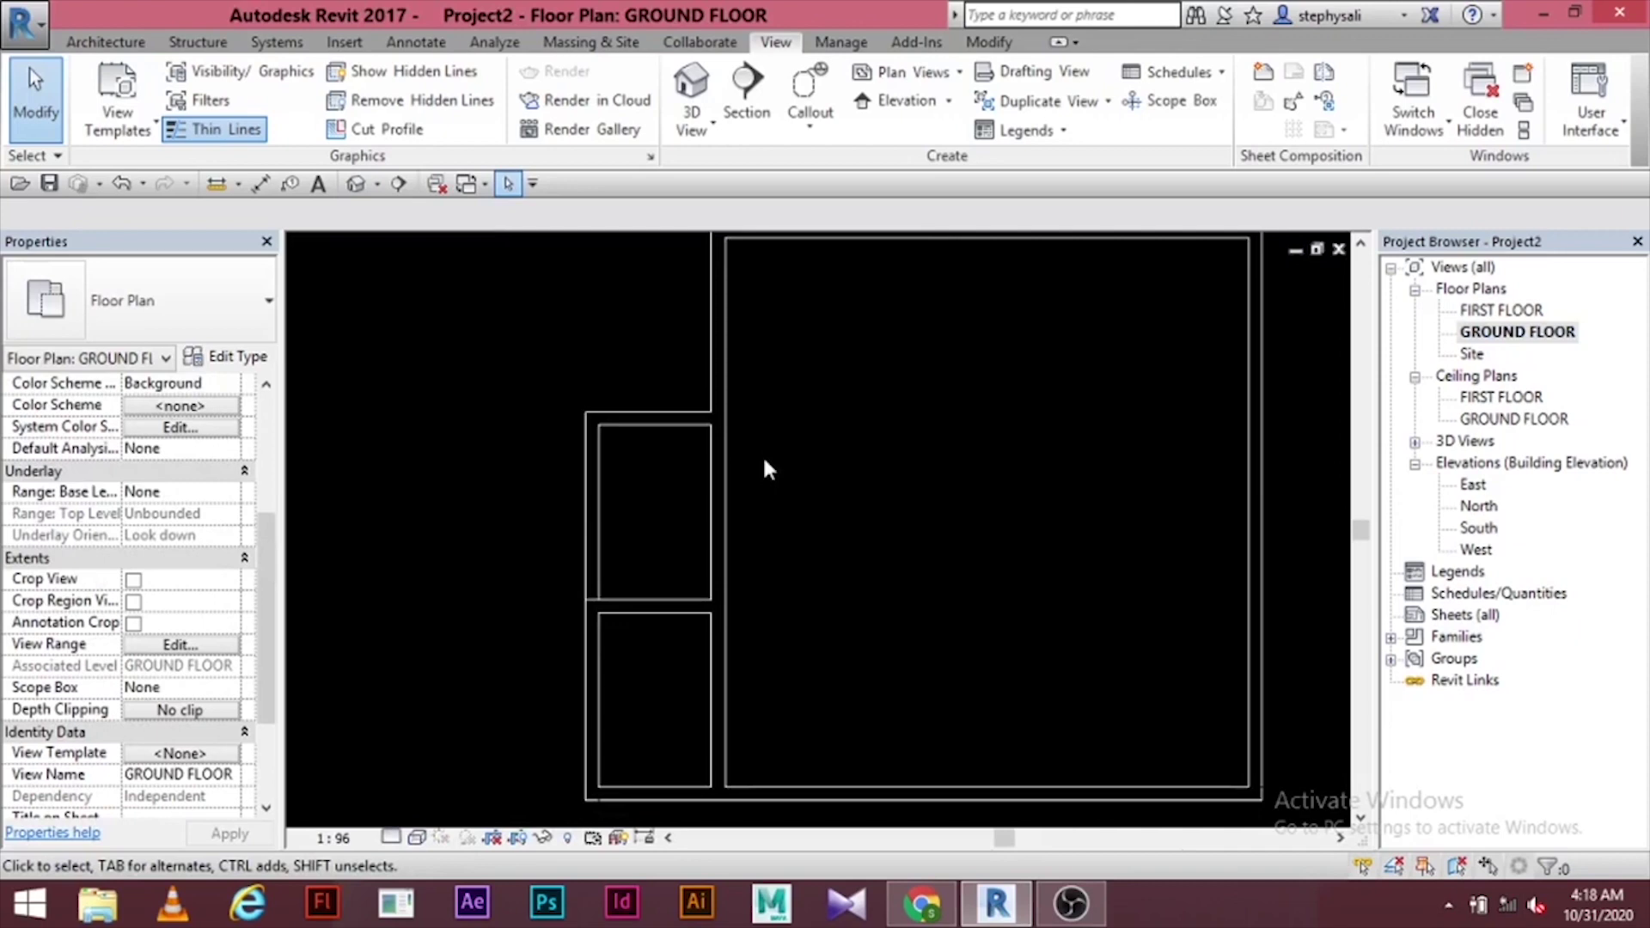
middle_drag(873, 519, 760, 664)
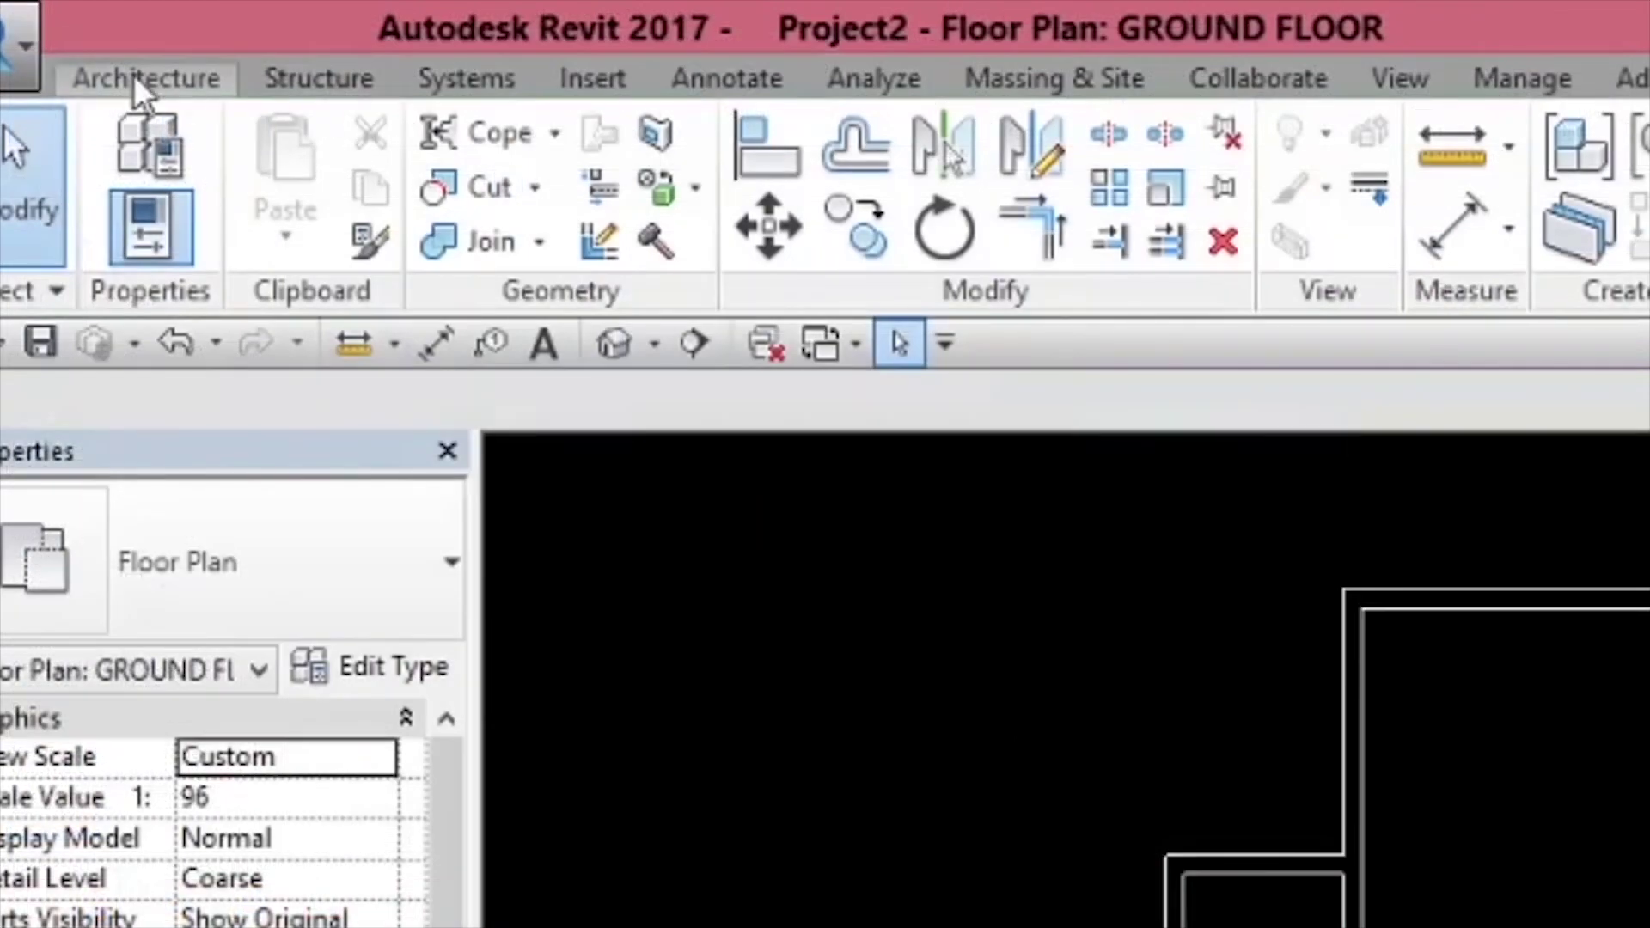
- Start the Window tool and open the Windows folder in the Load Family library
click(99, 40)
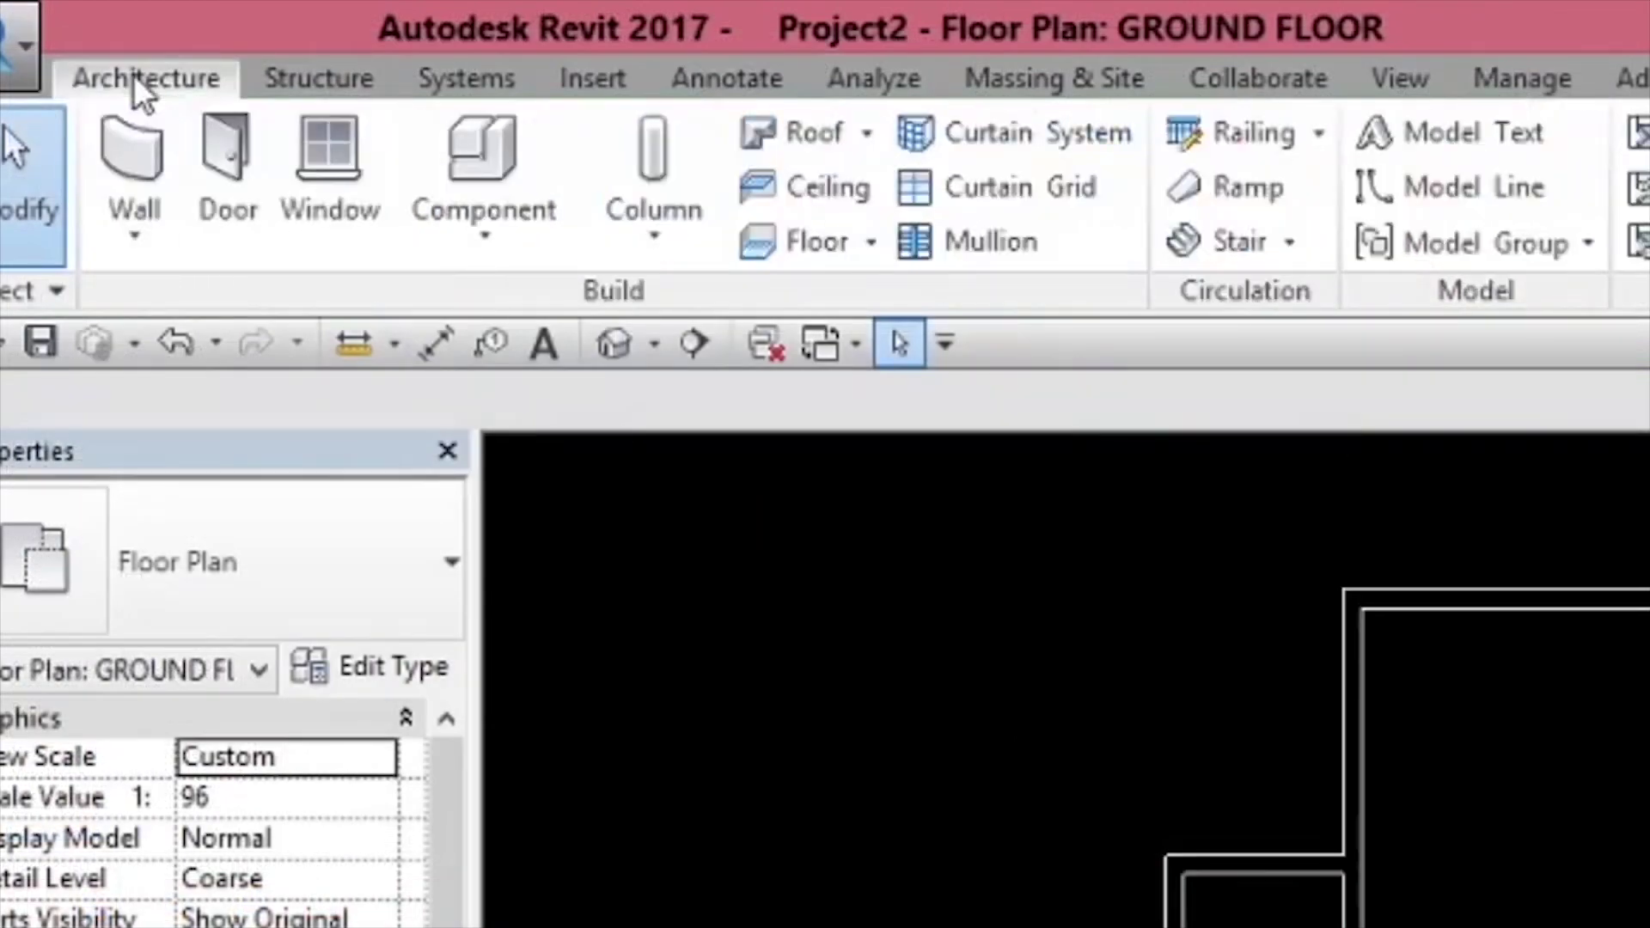
click(329, 171)
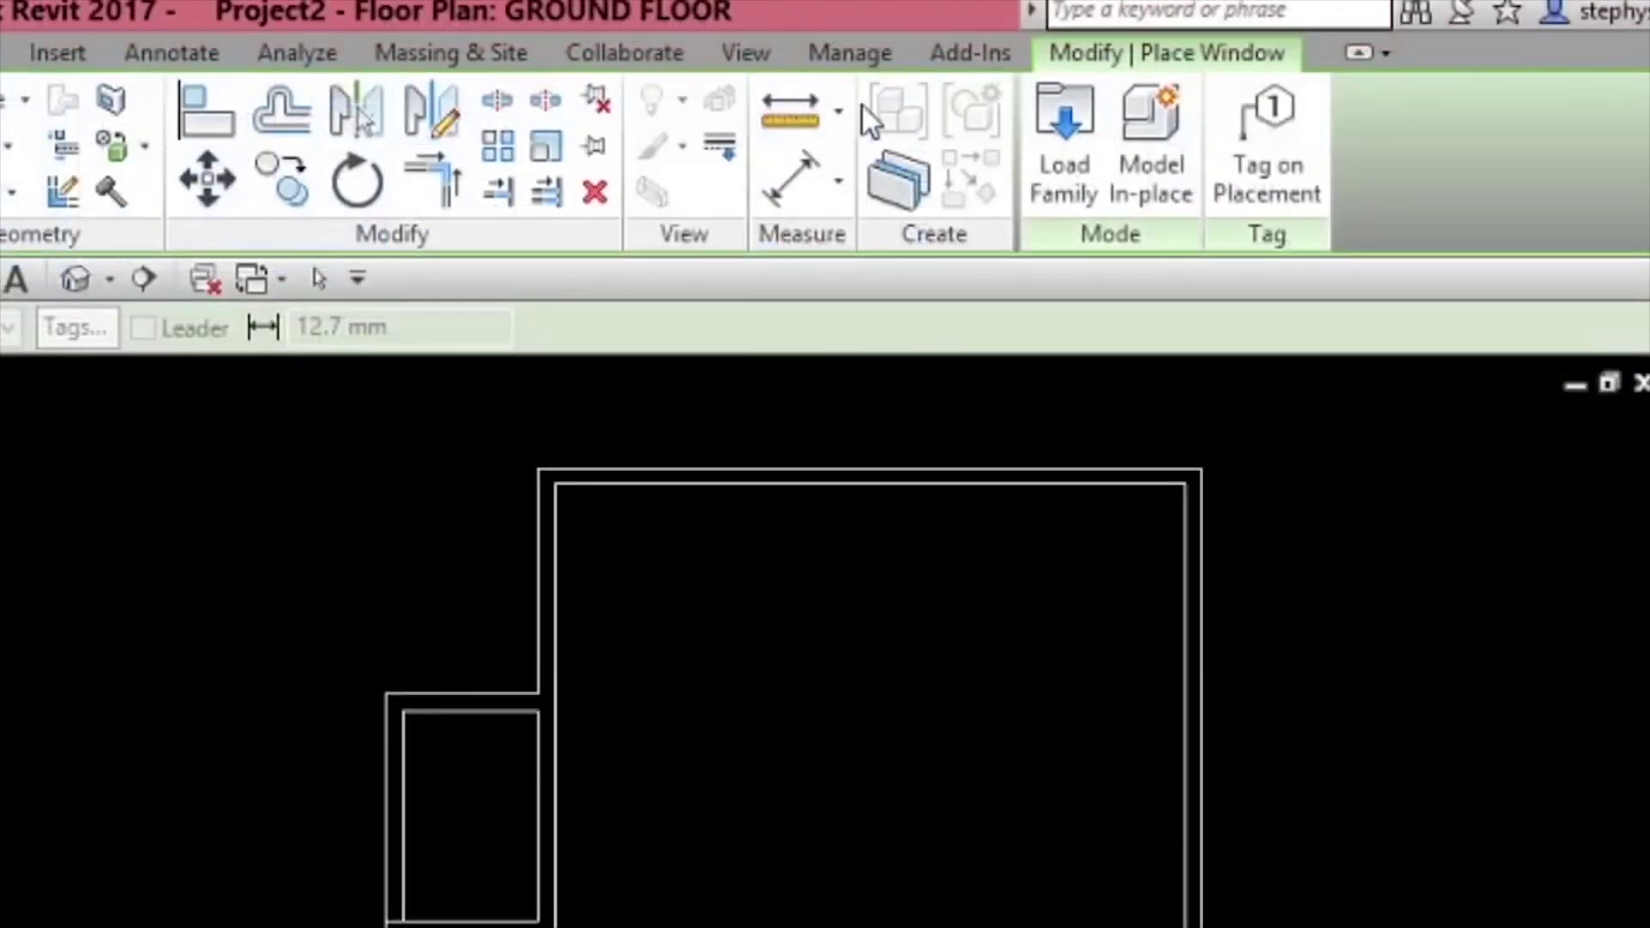
click(1066, 125)
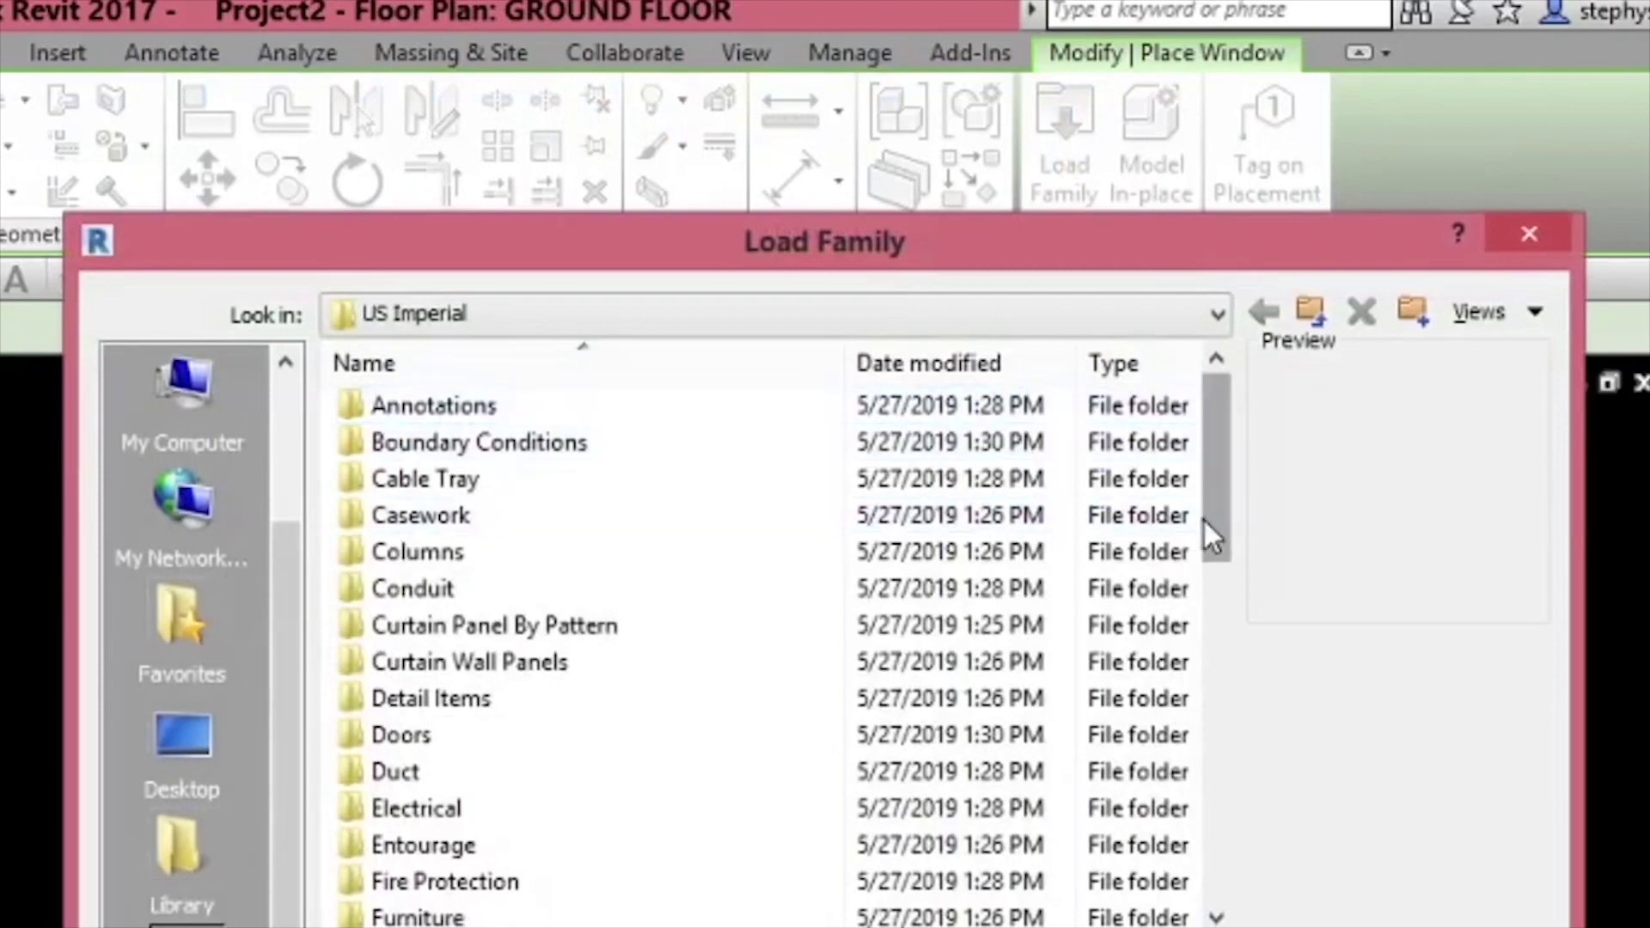
drag(1203, 518, 1205, 860)
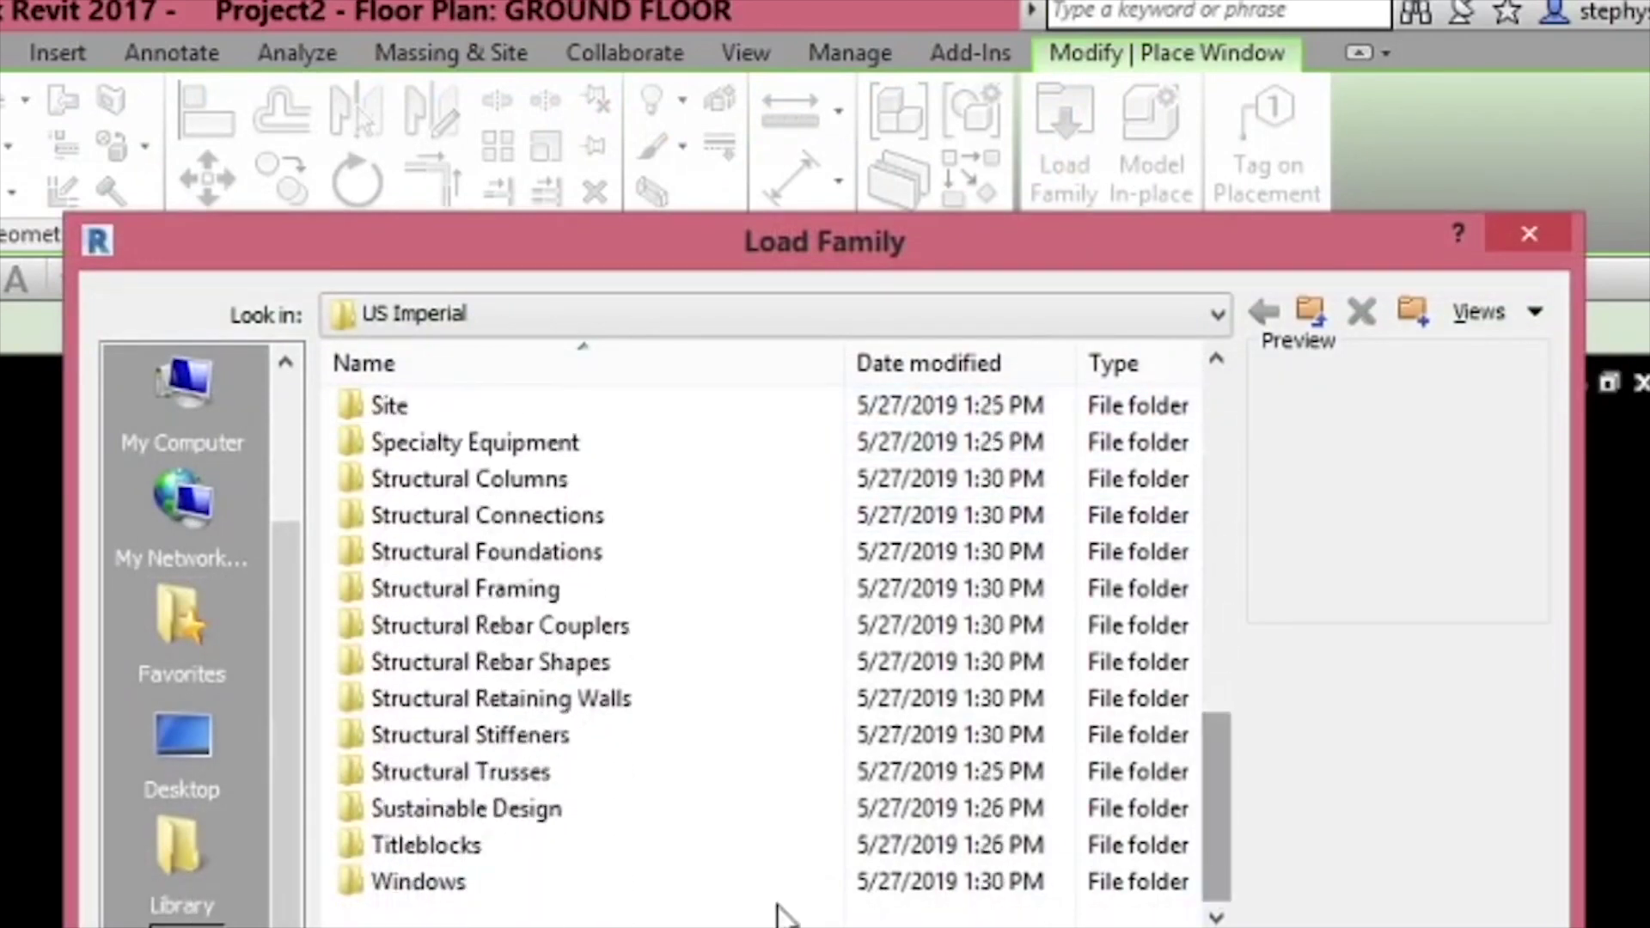
double_click(465, 894)
- Preview the window families from Archtop with Trim through Casement, Curtain Wall Awning to Double Hung with Trim
click(478, 405)
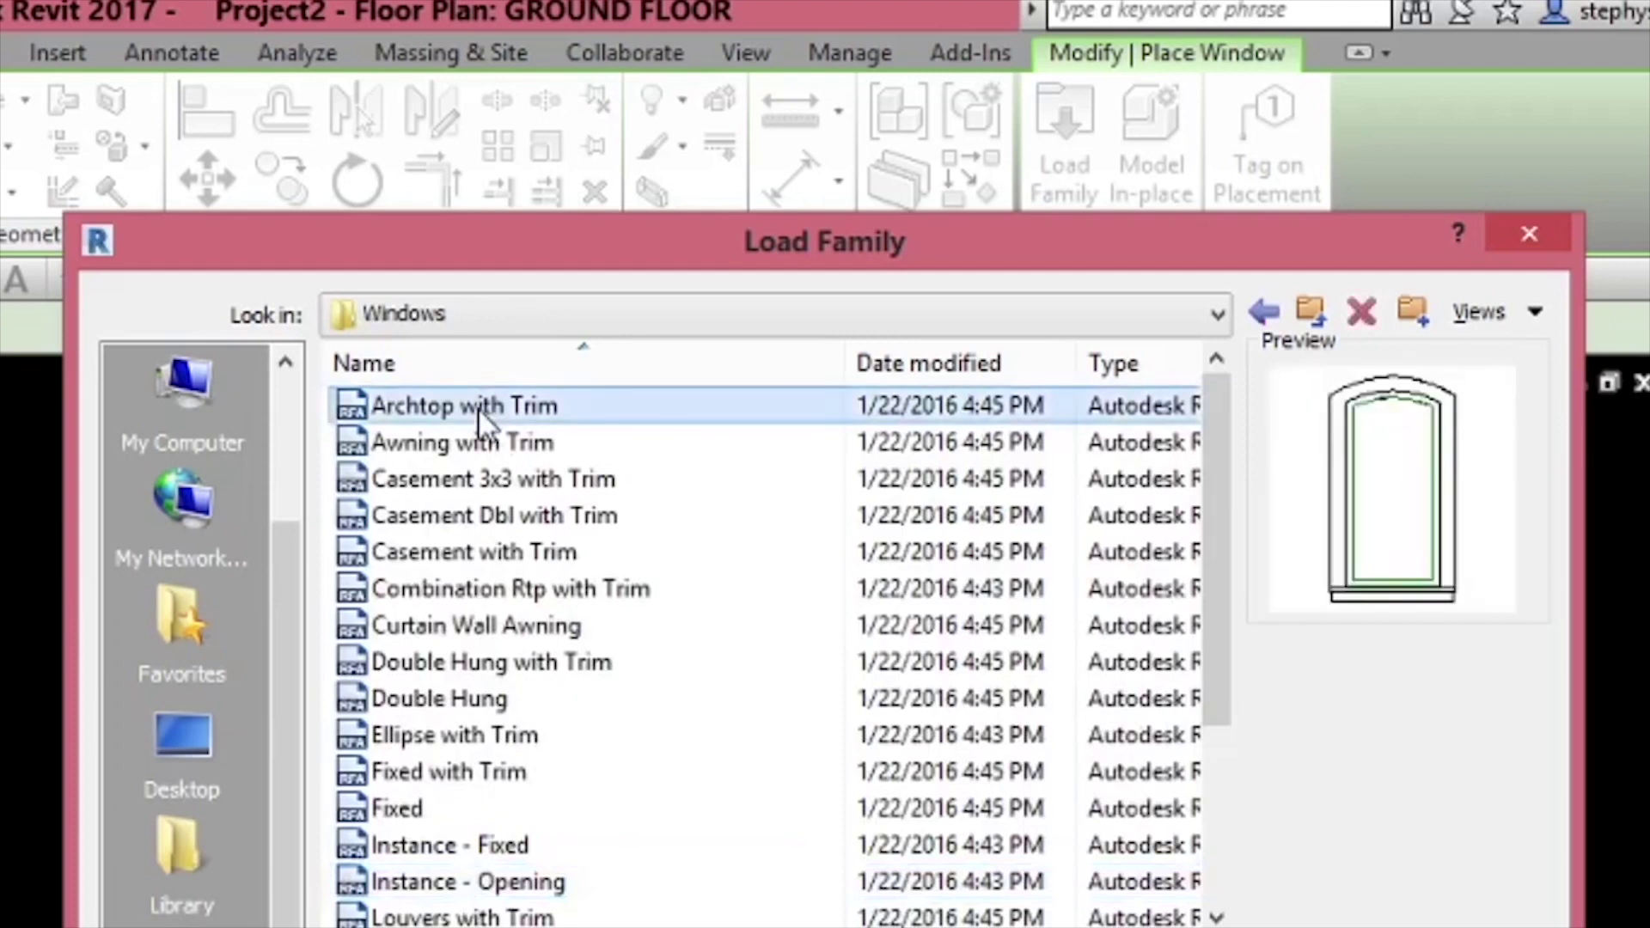
click(480, 438)
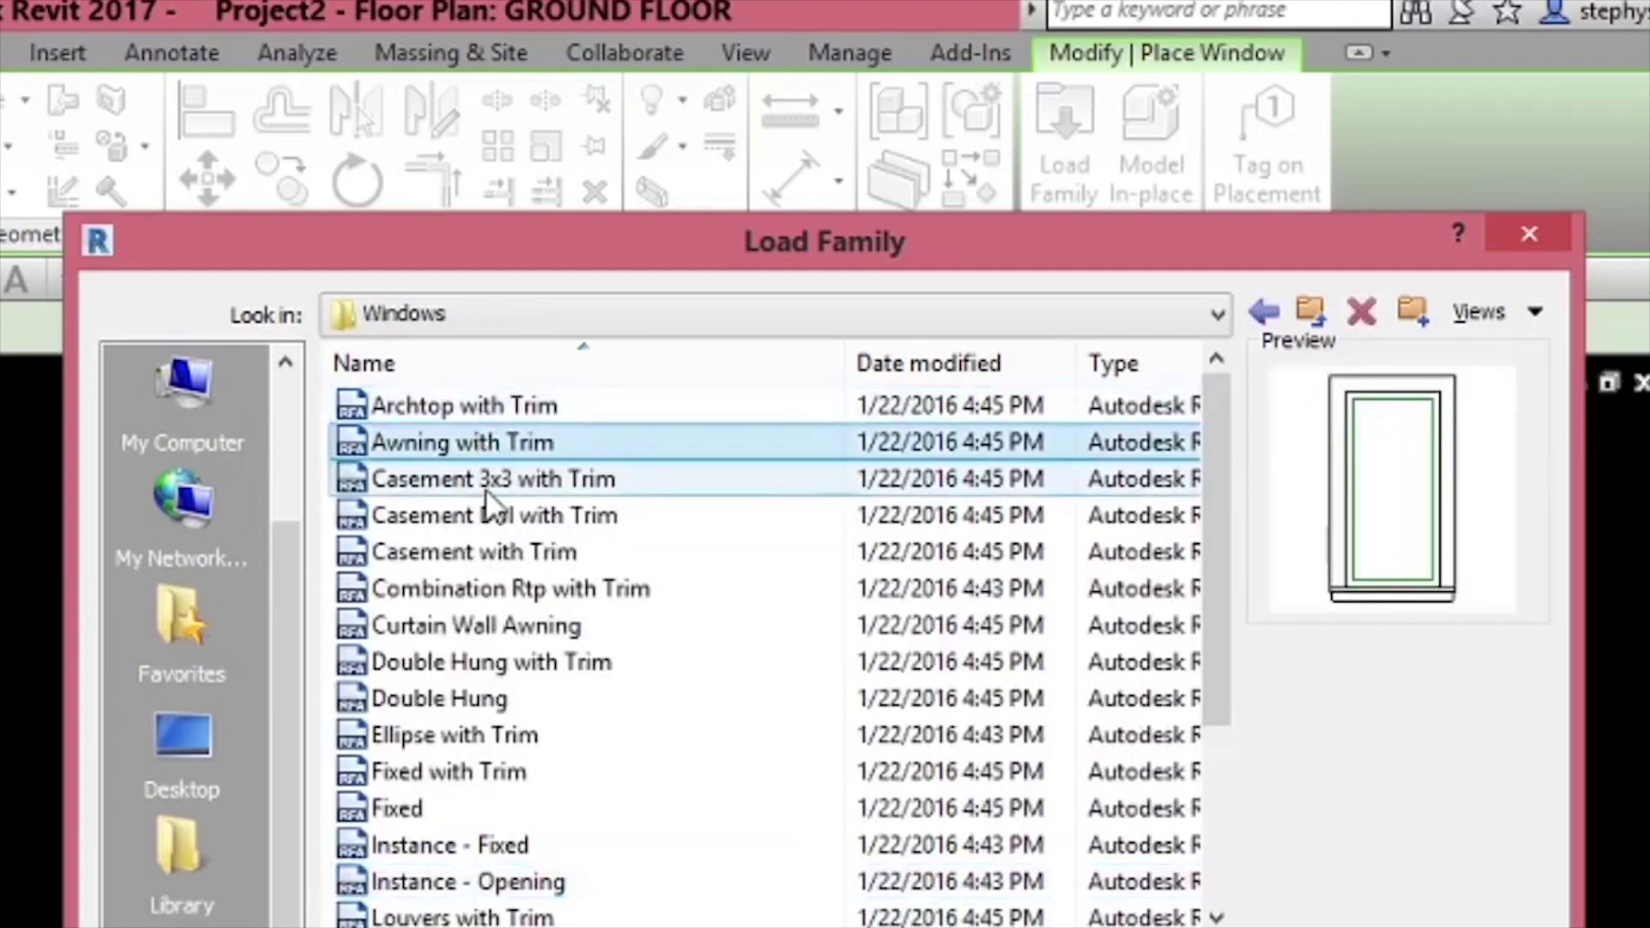
click(486, 482)
click(487, 518)
click(493, 553)
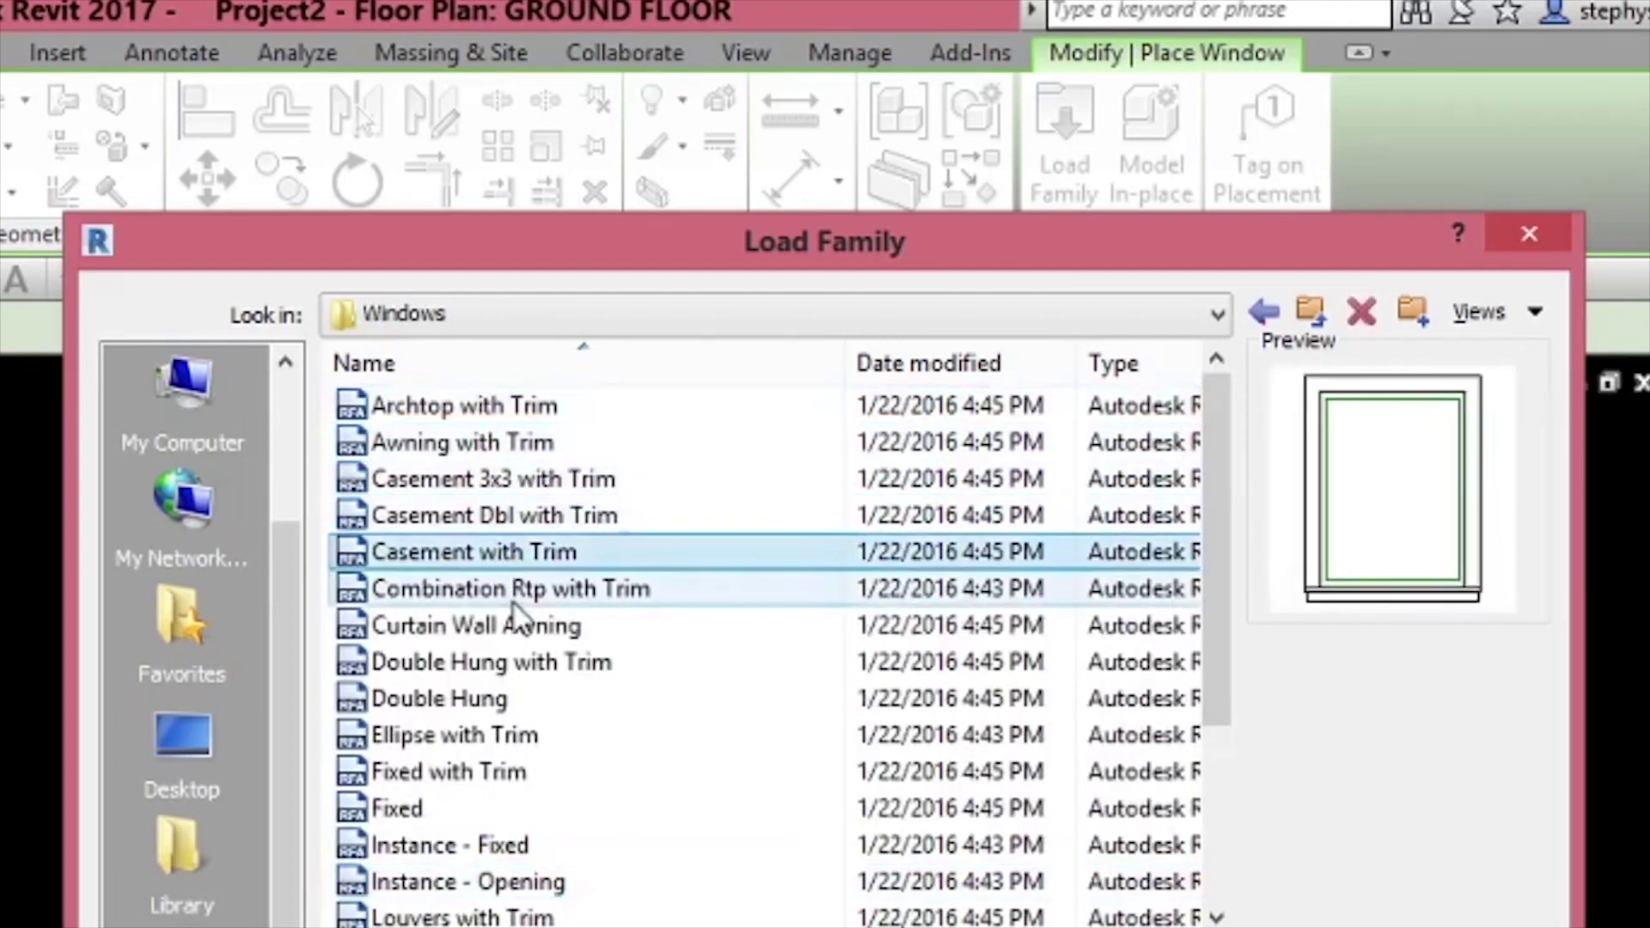
click(514, 600)
click(514, 627)
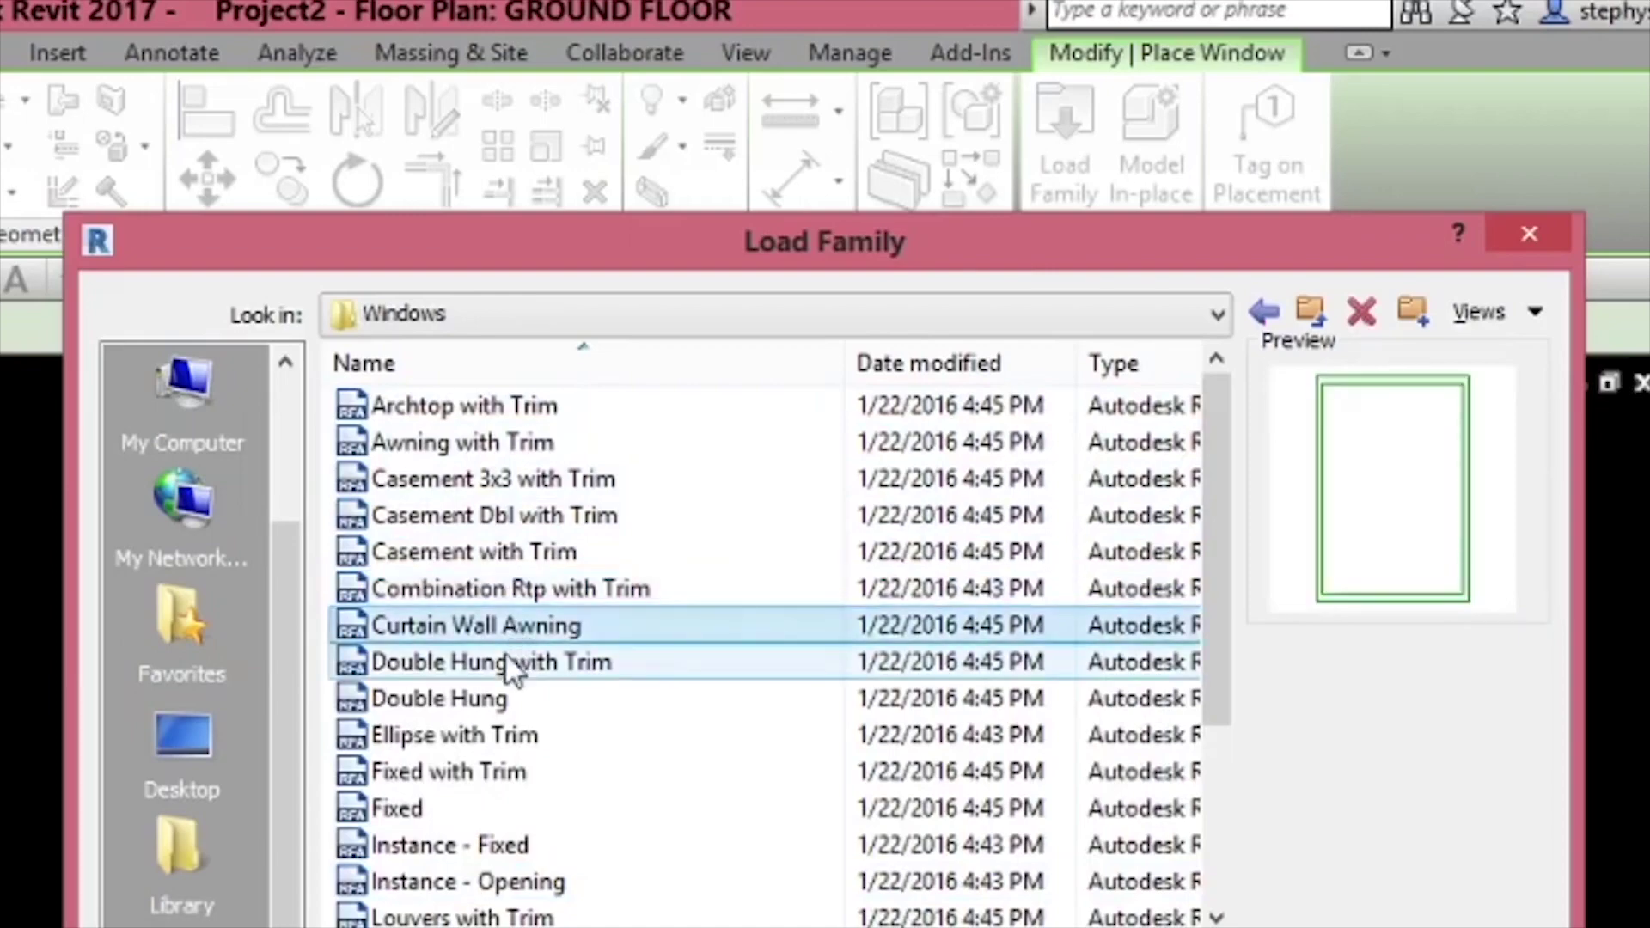
click(512, 664)
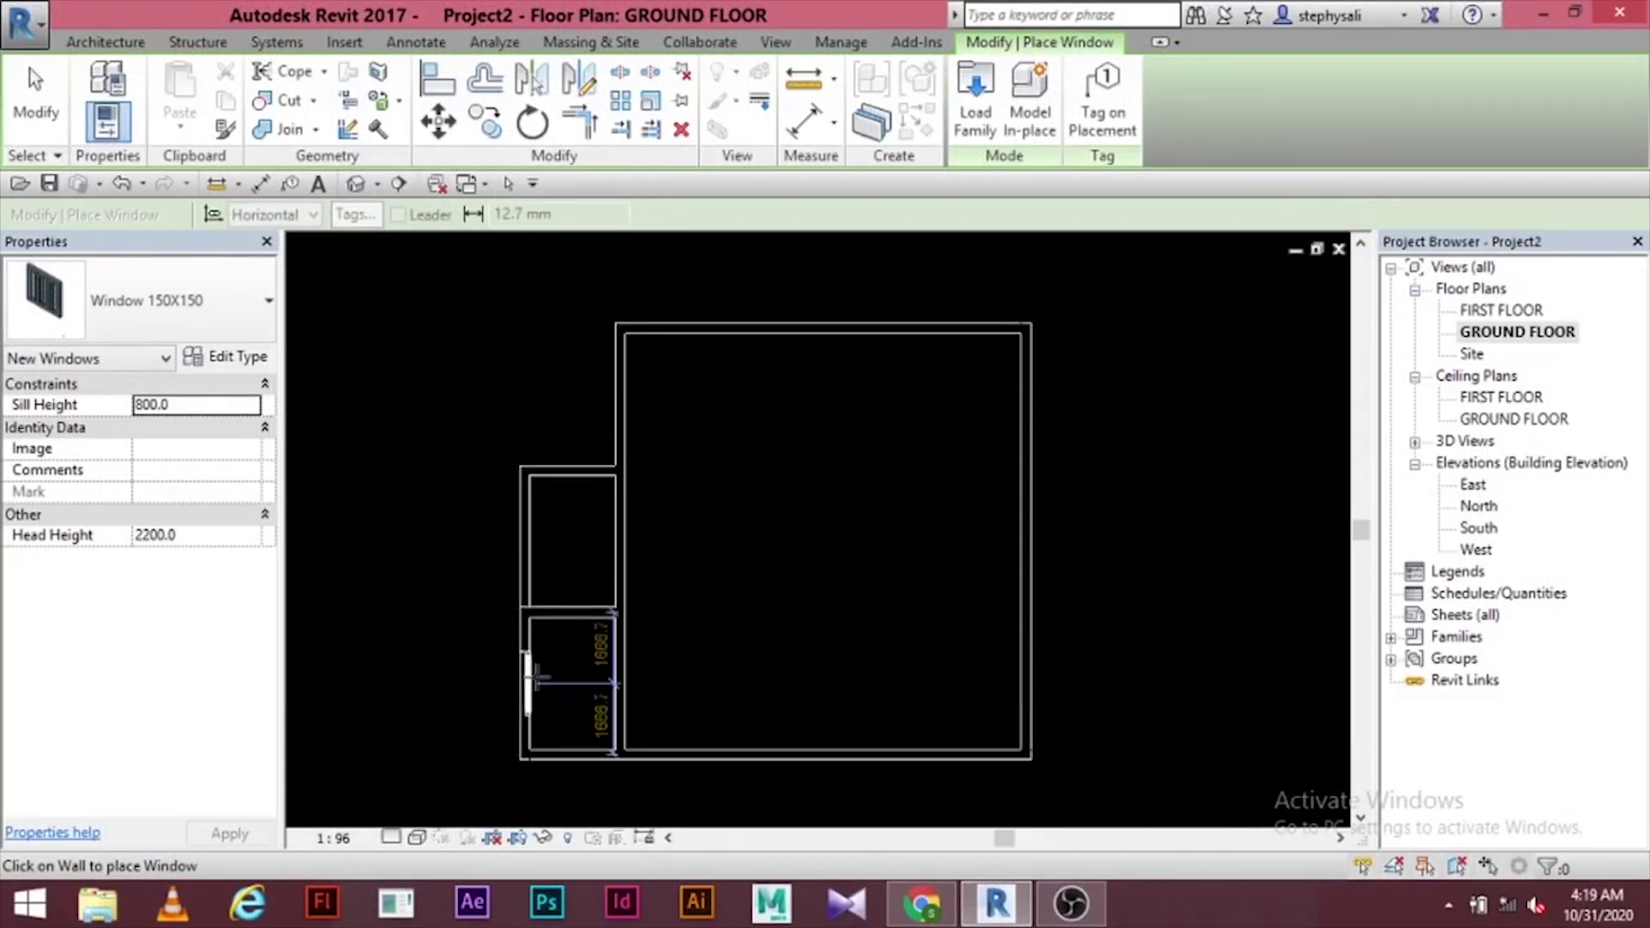
- Place a New Windows window in the left outer wall of the lower small room
scroll(535, 679, up, 2)
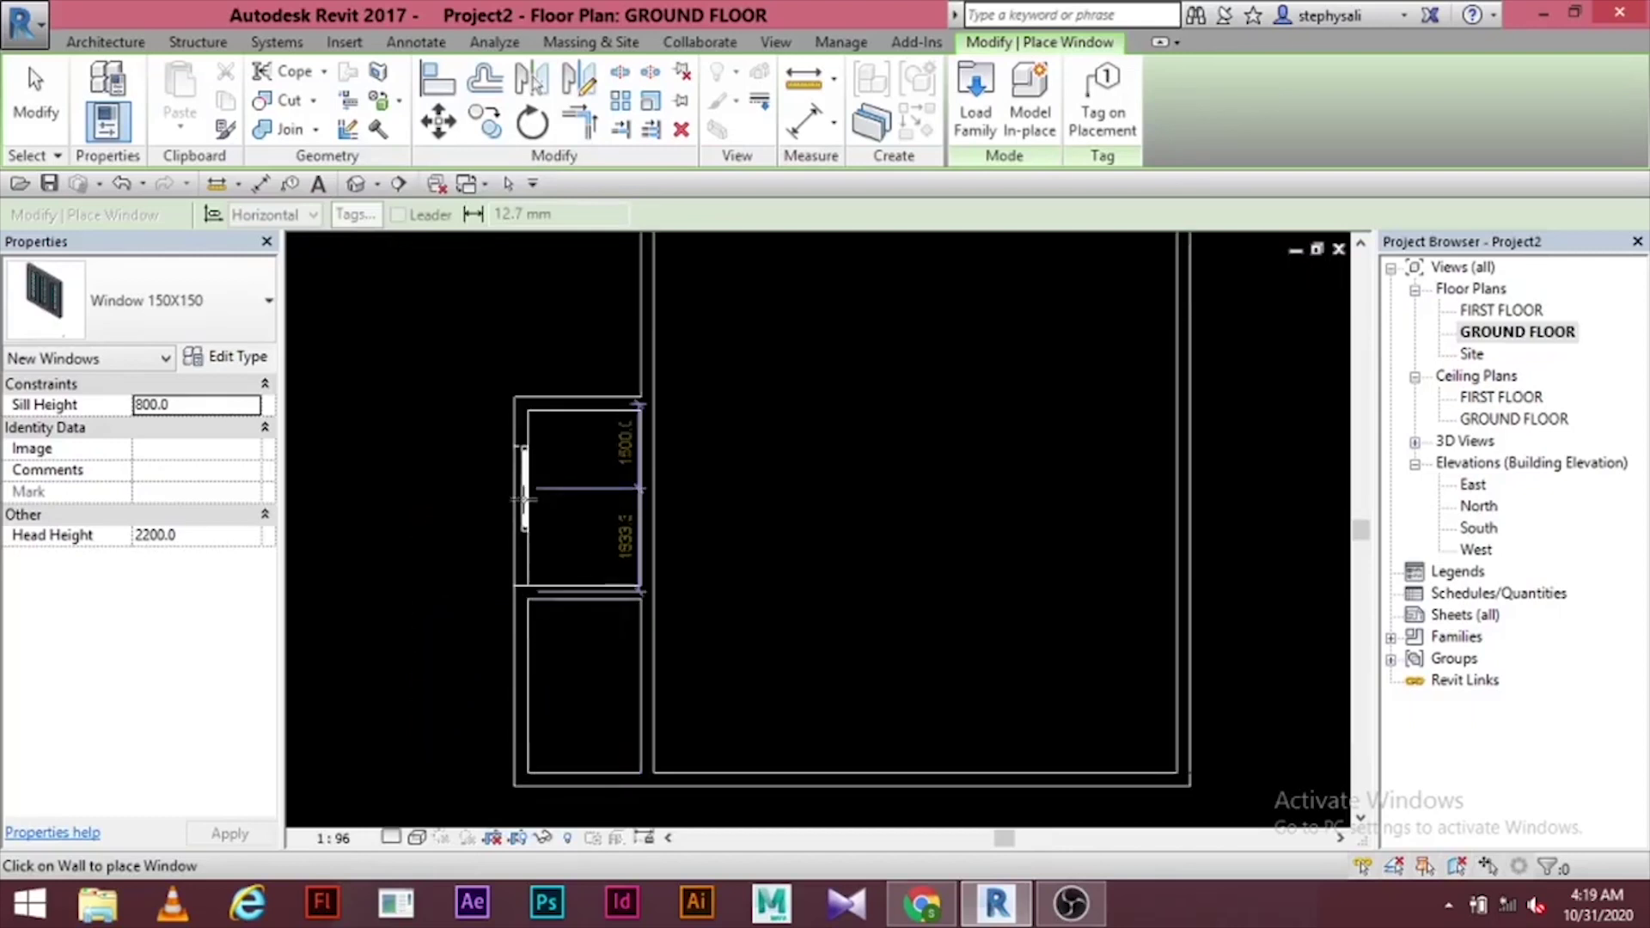
scroll(522, 653, down, 1)
middle_drag(540, 659, 547, 524)
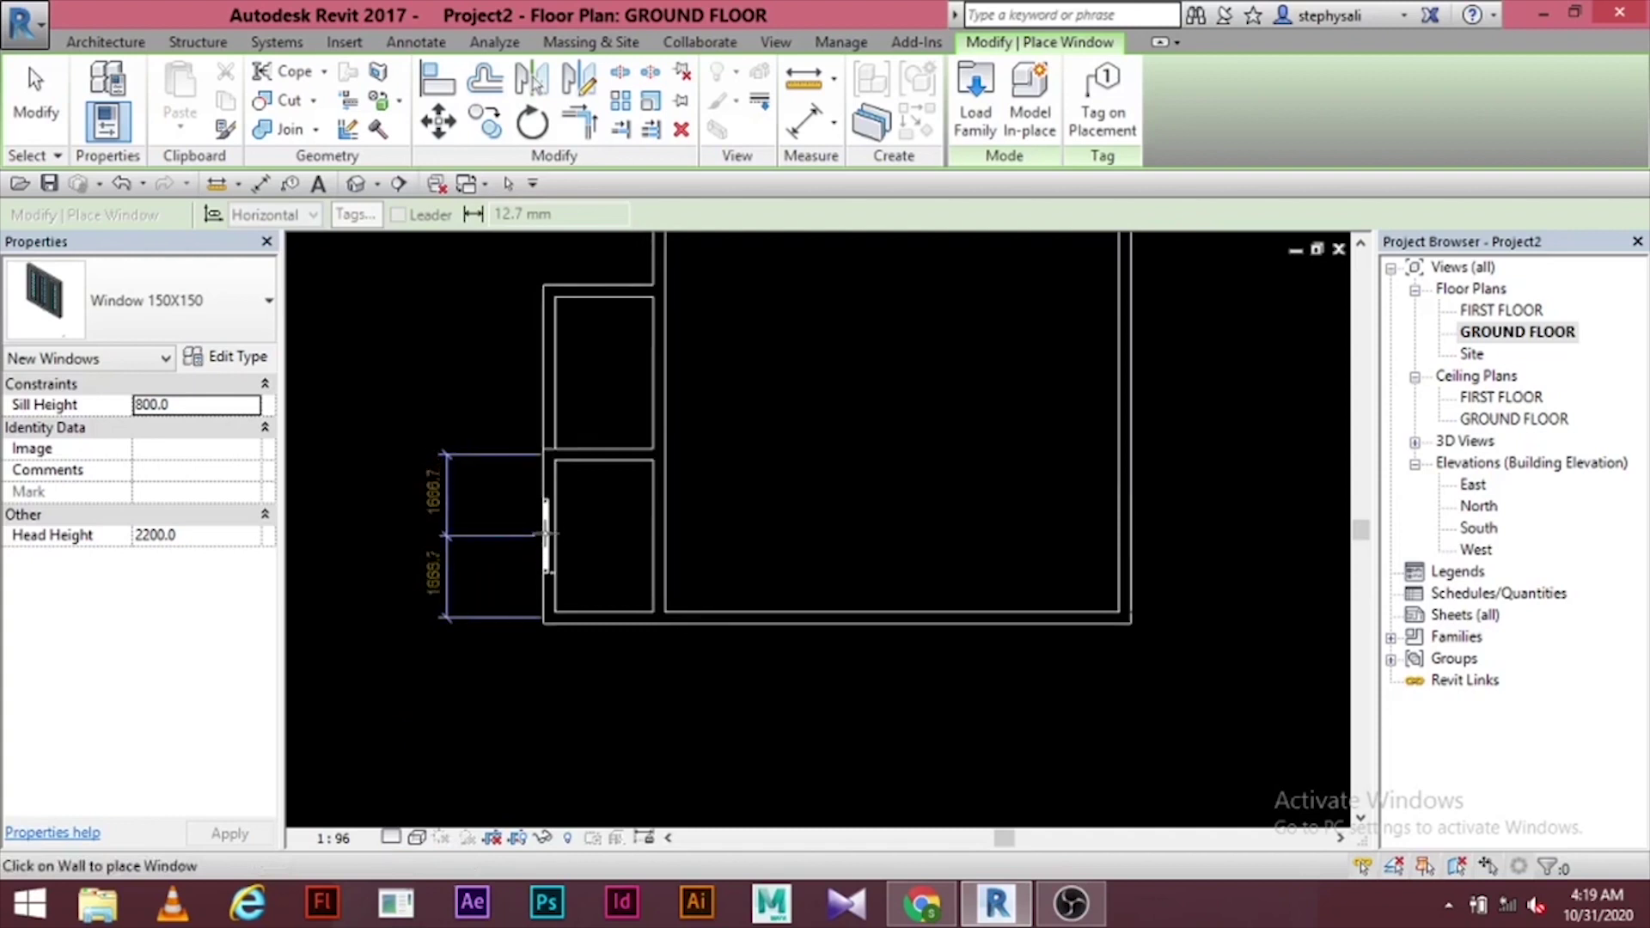
scroll(545, 533, up, 1)
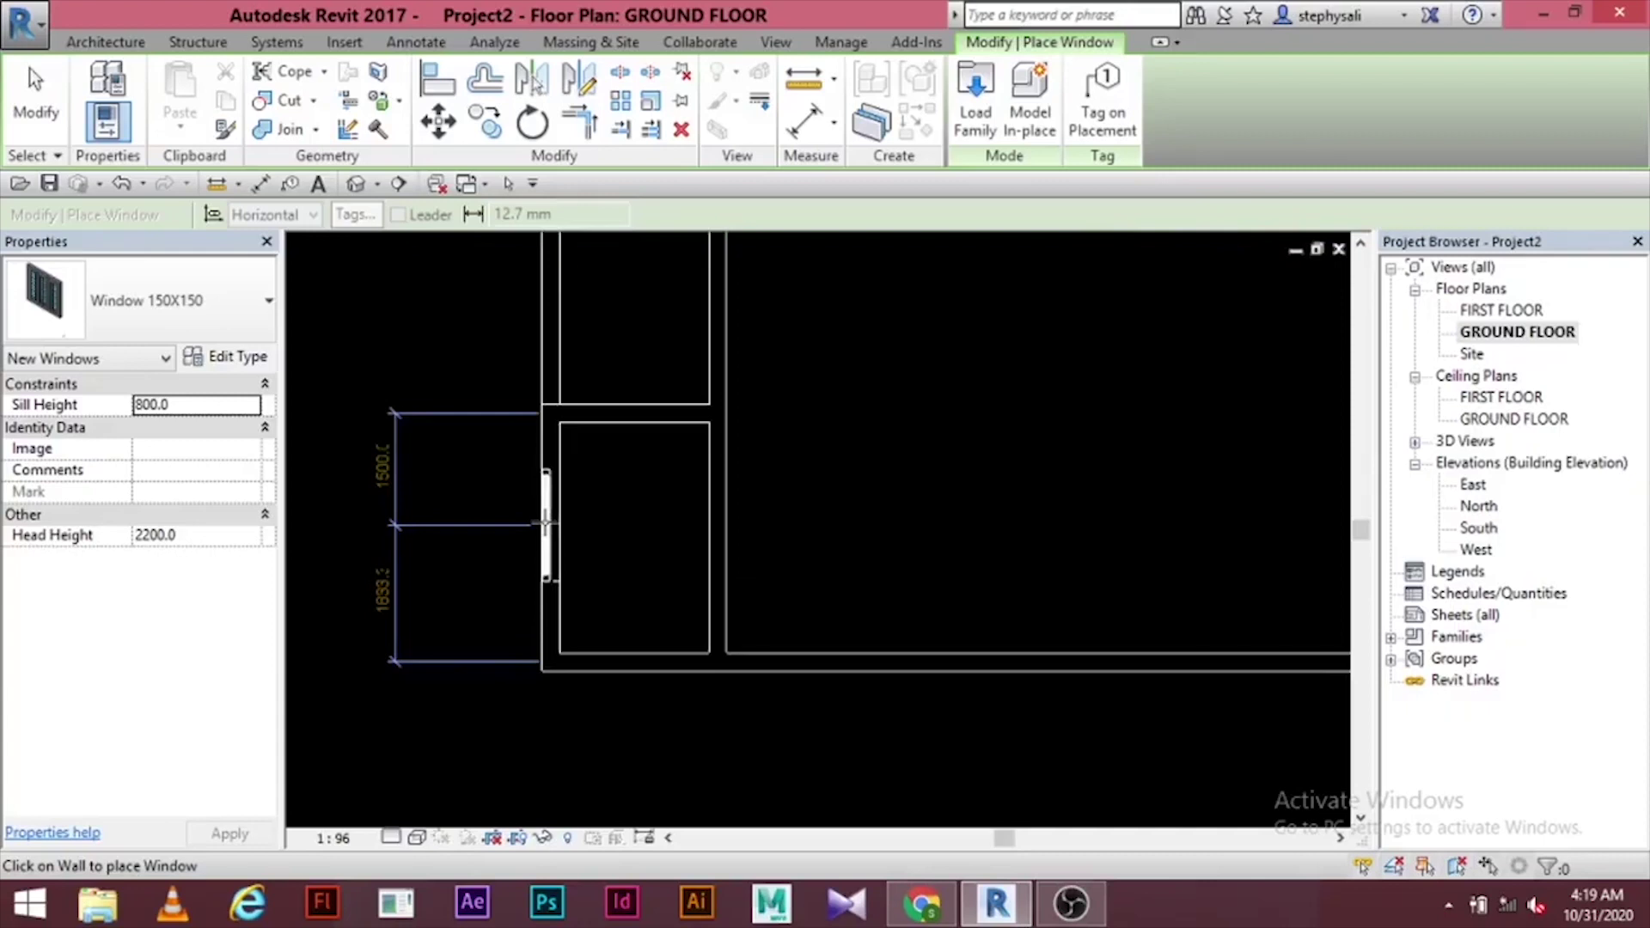
click(545, 522)
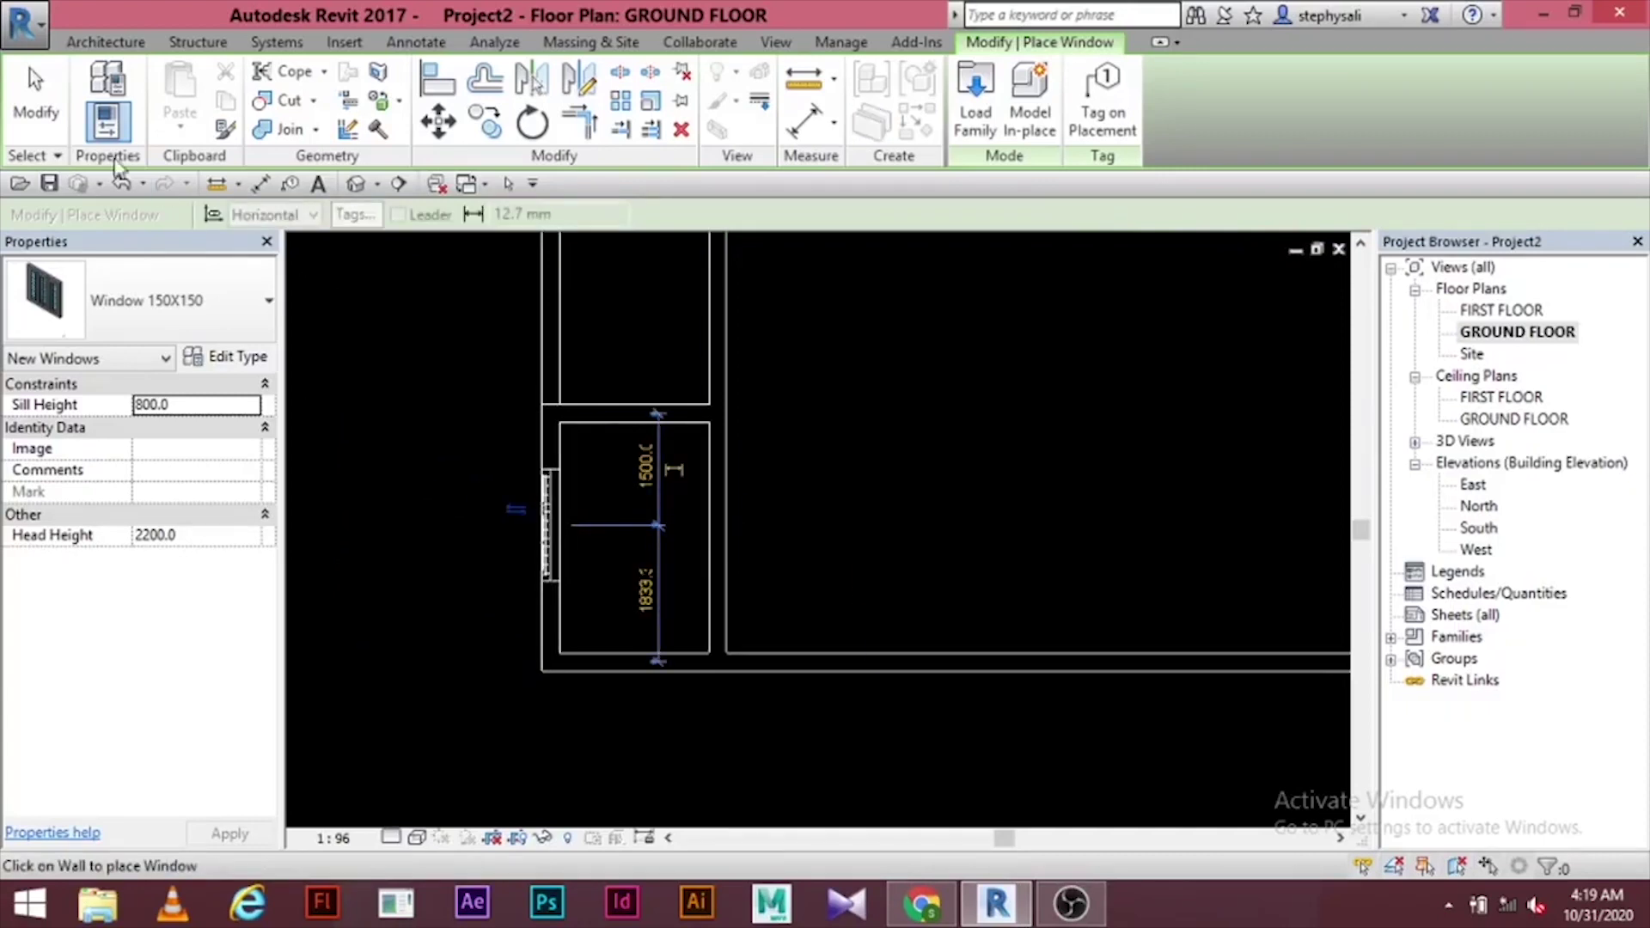
- Exit window placement and frame the interior walls beside the lower room
click(34, 94)
scroll(726, 655, down, 3)
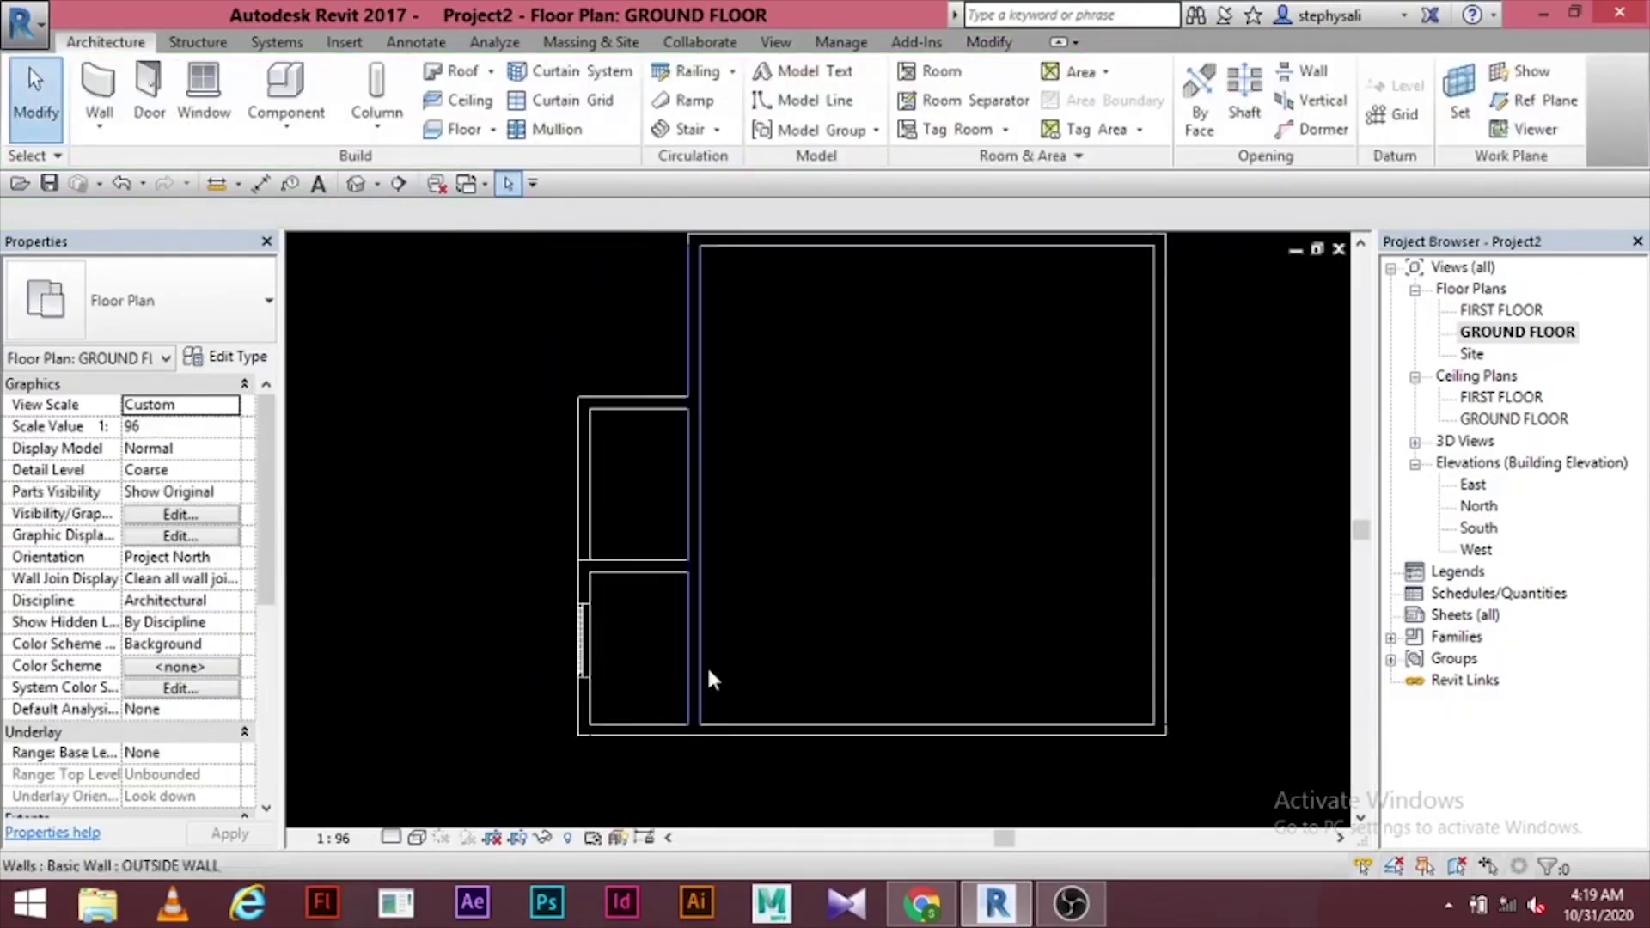
scroll(707, 664, up, 3)
scroll(741, 593, down, 2)
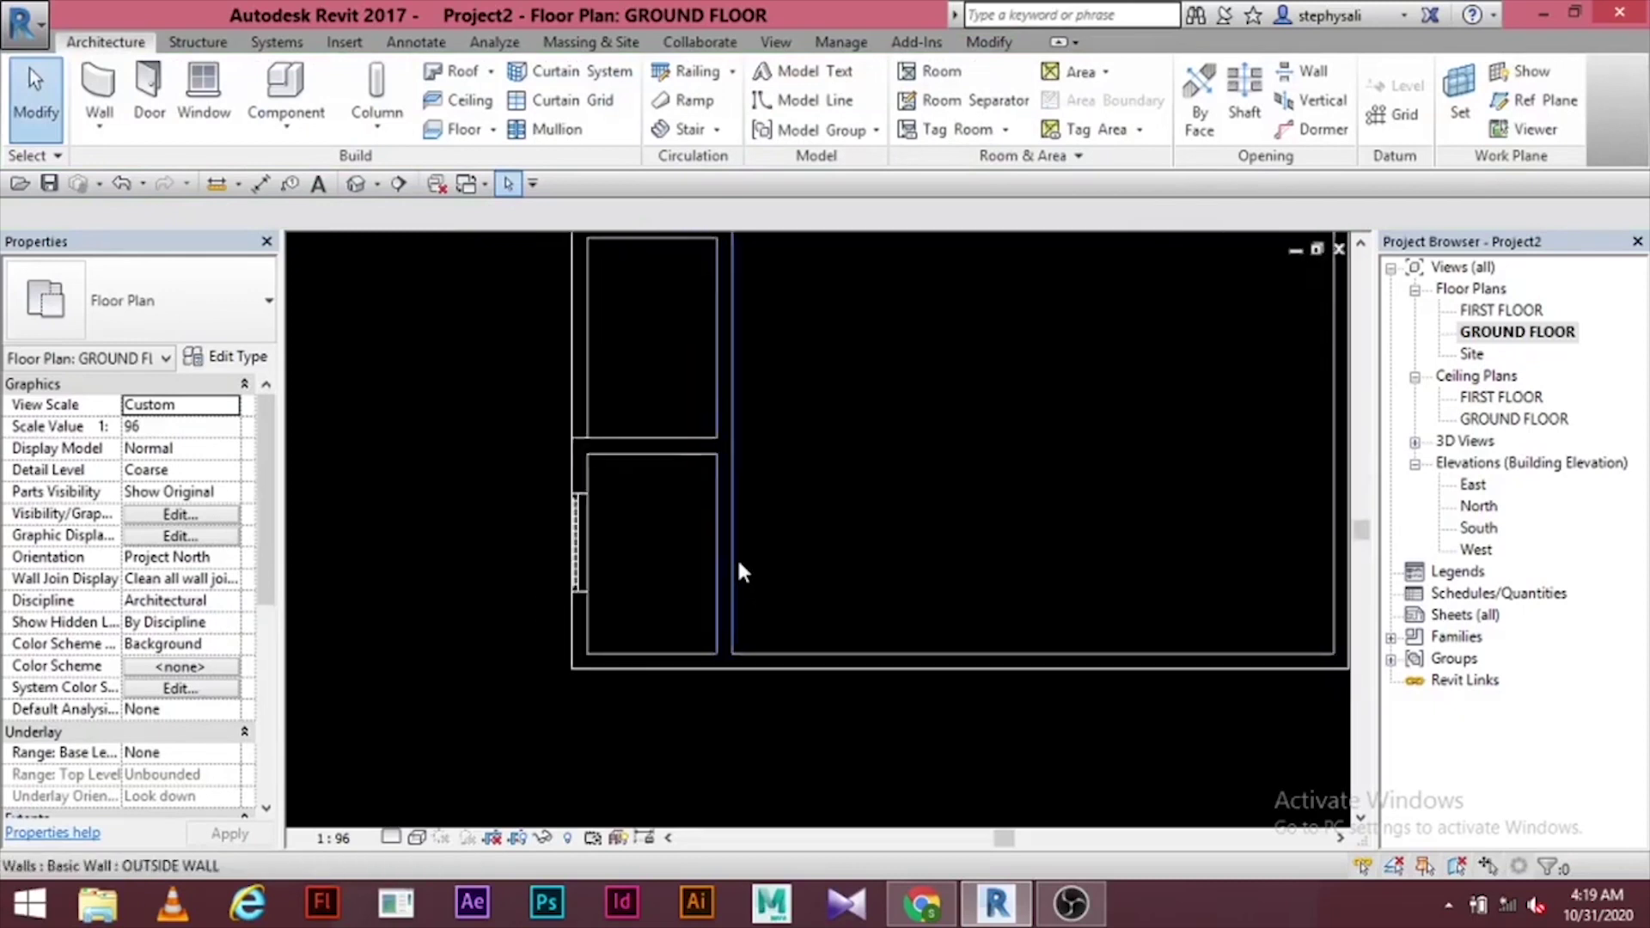
middle_drag(735, 557, 744, 626)
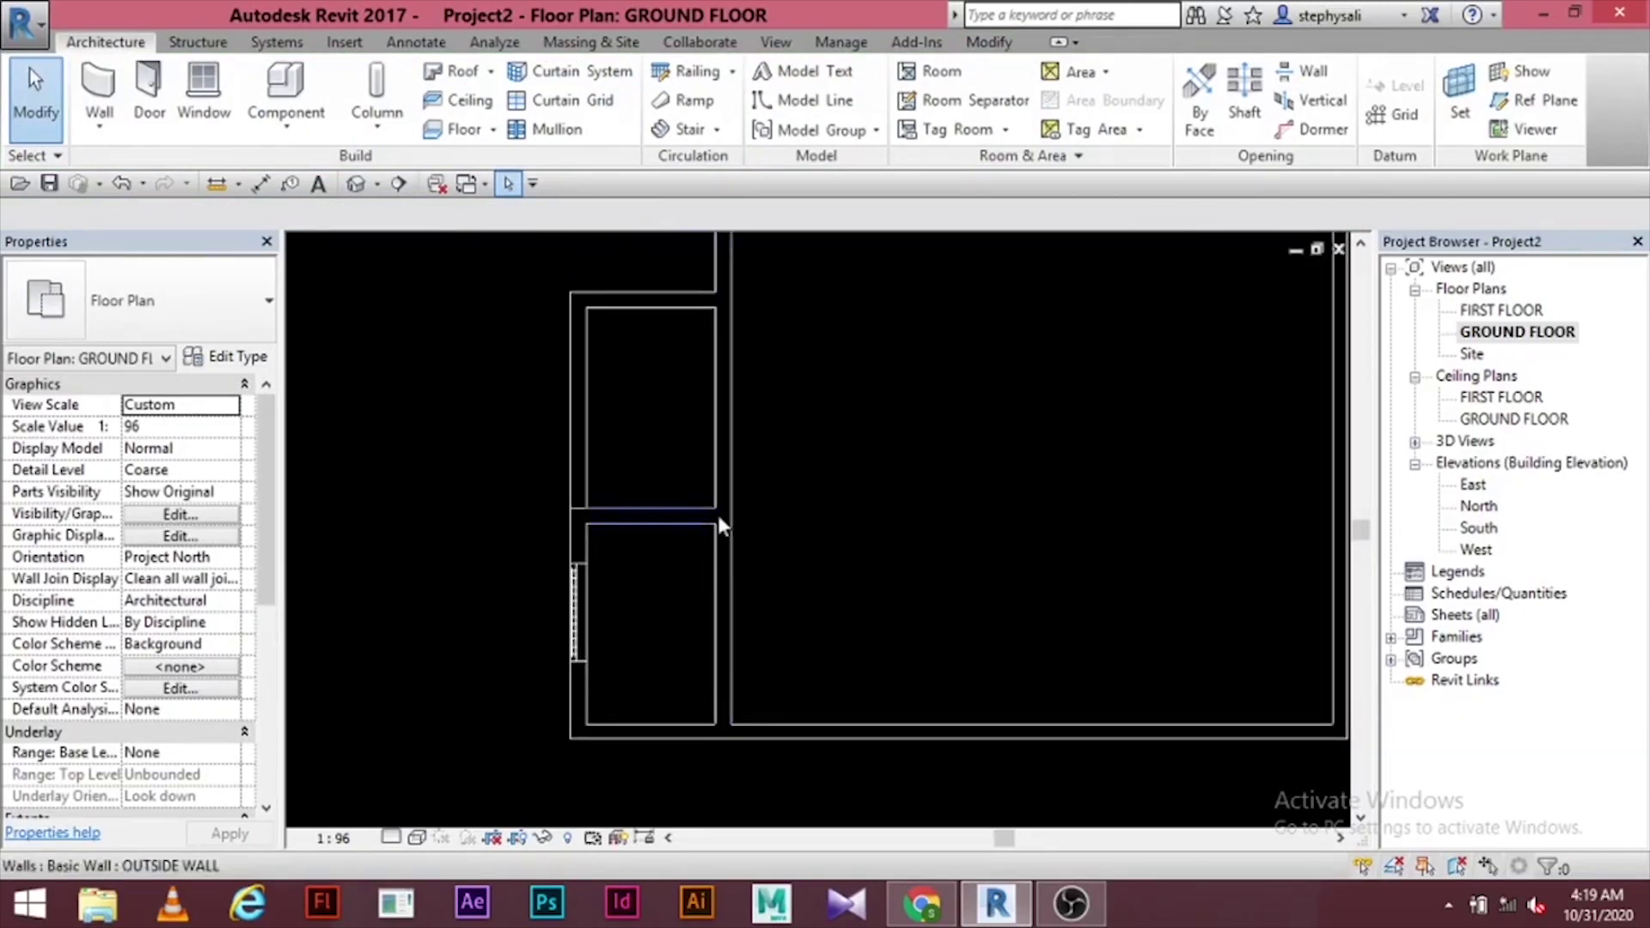
middle_drag(766, 578, 762, 592)
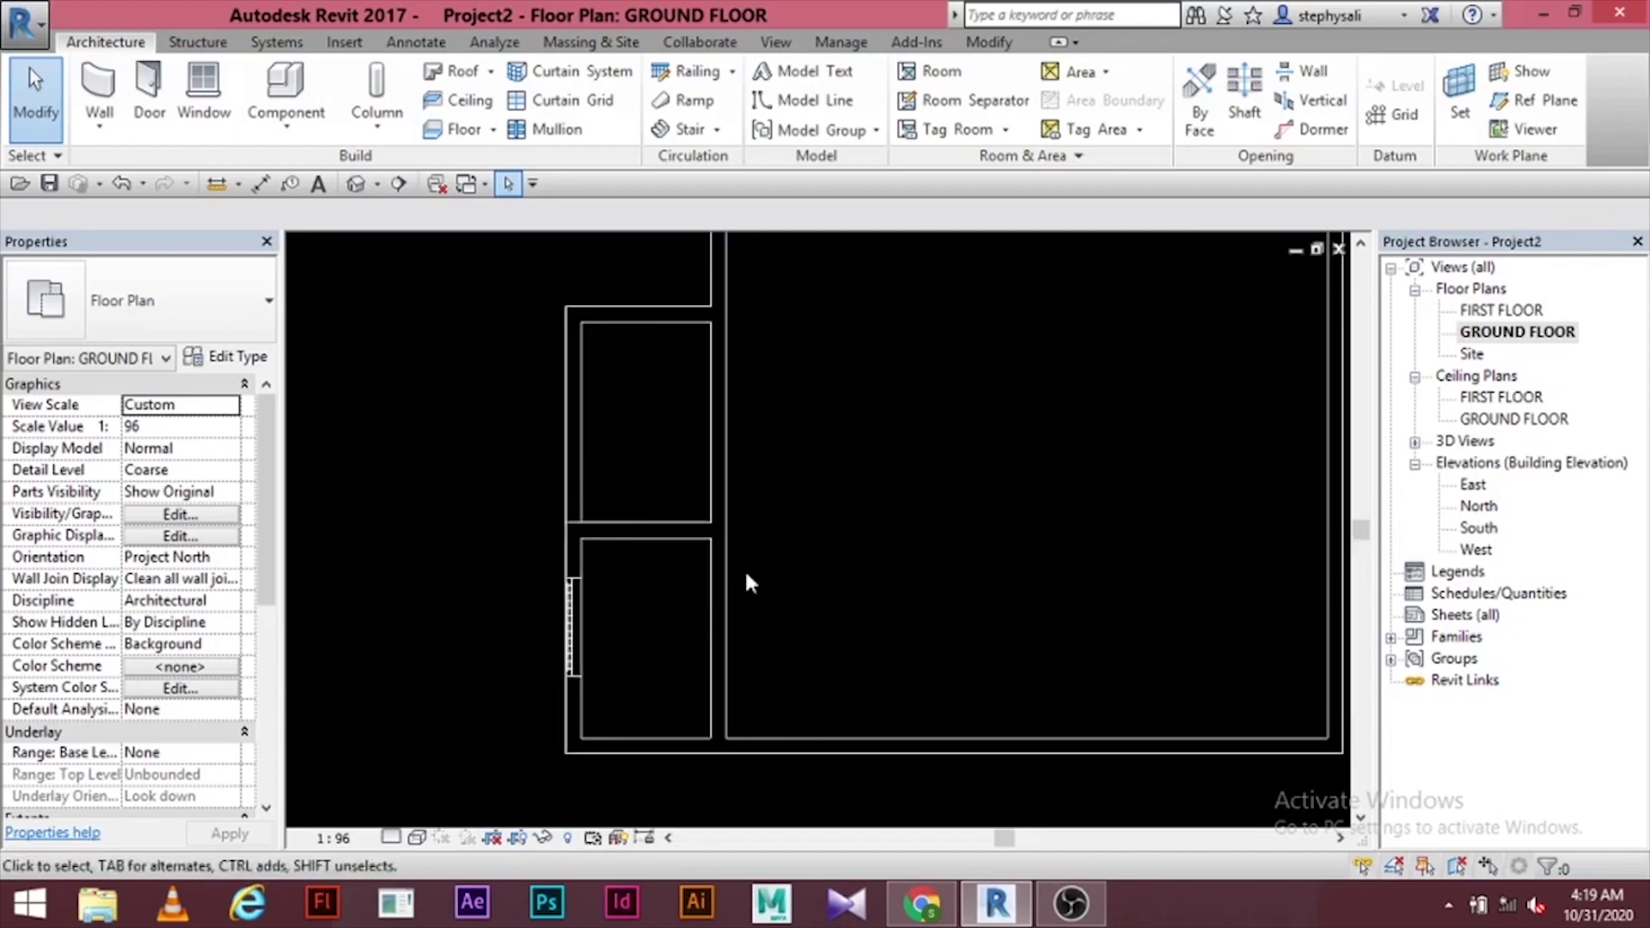
- Trim the horizontal and vertical interior walls into a corner, opening the room to the main space
click(653, 533)
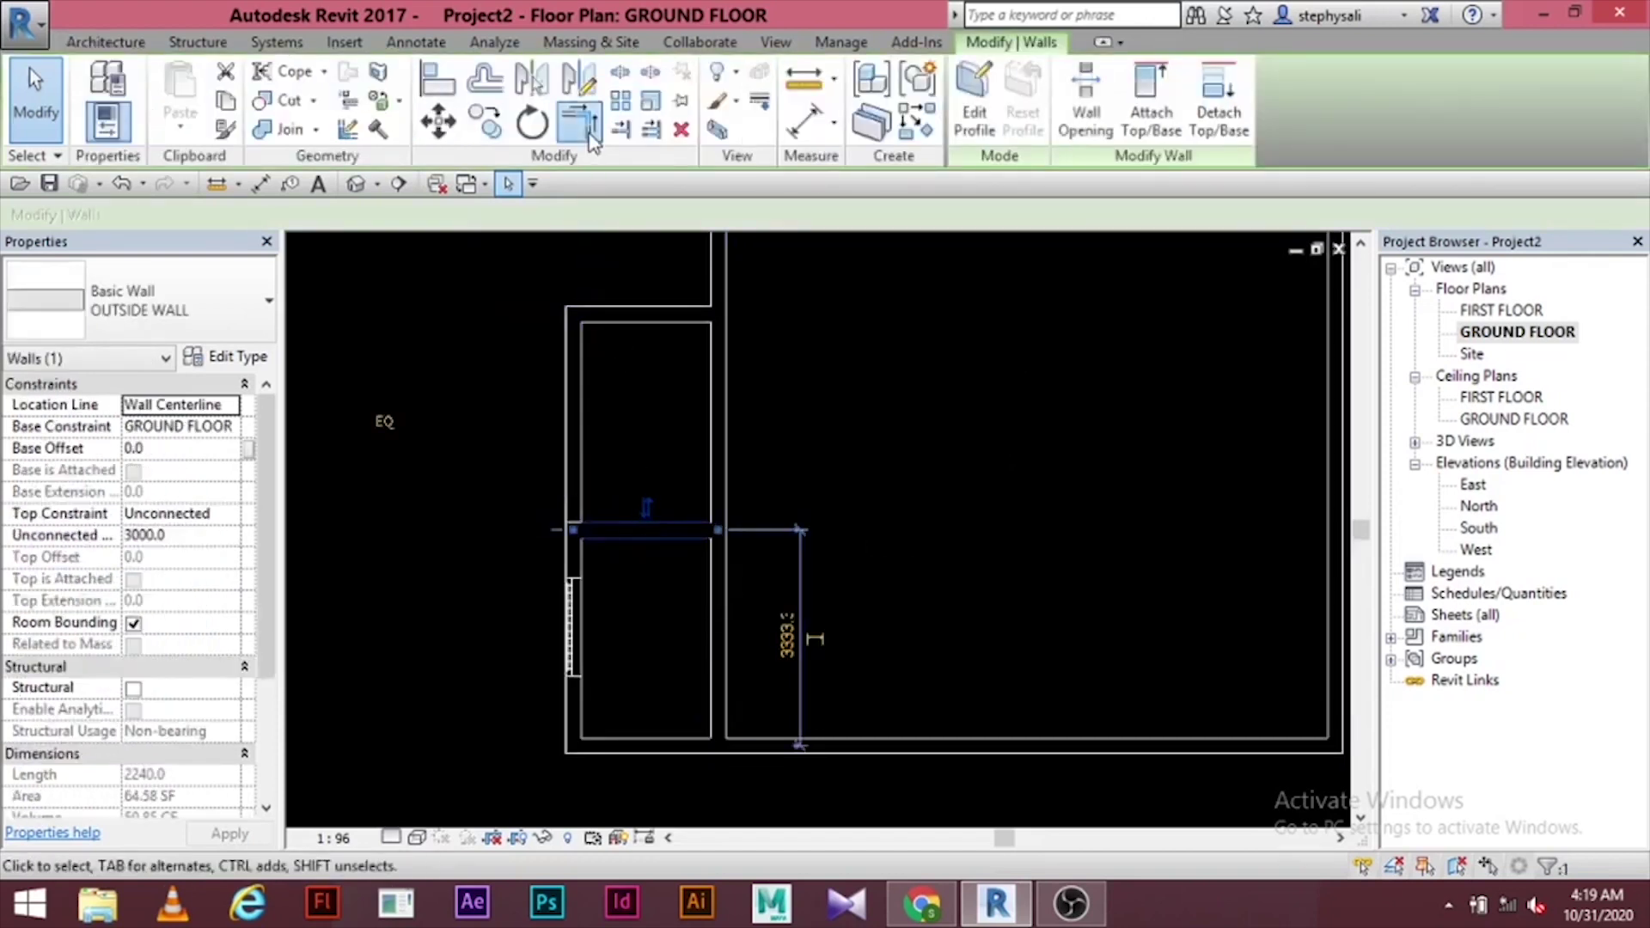
key(Escape)
click(667, 531)
click(713, 488)
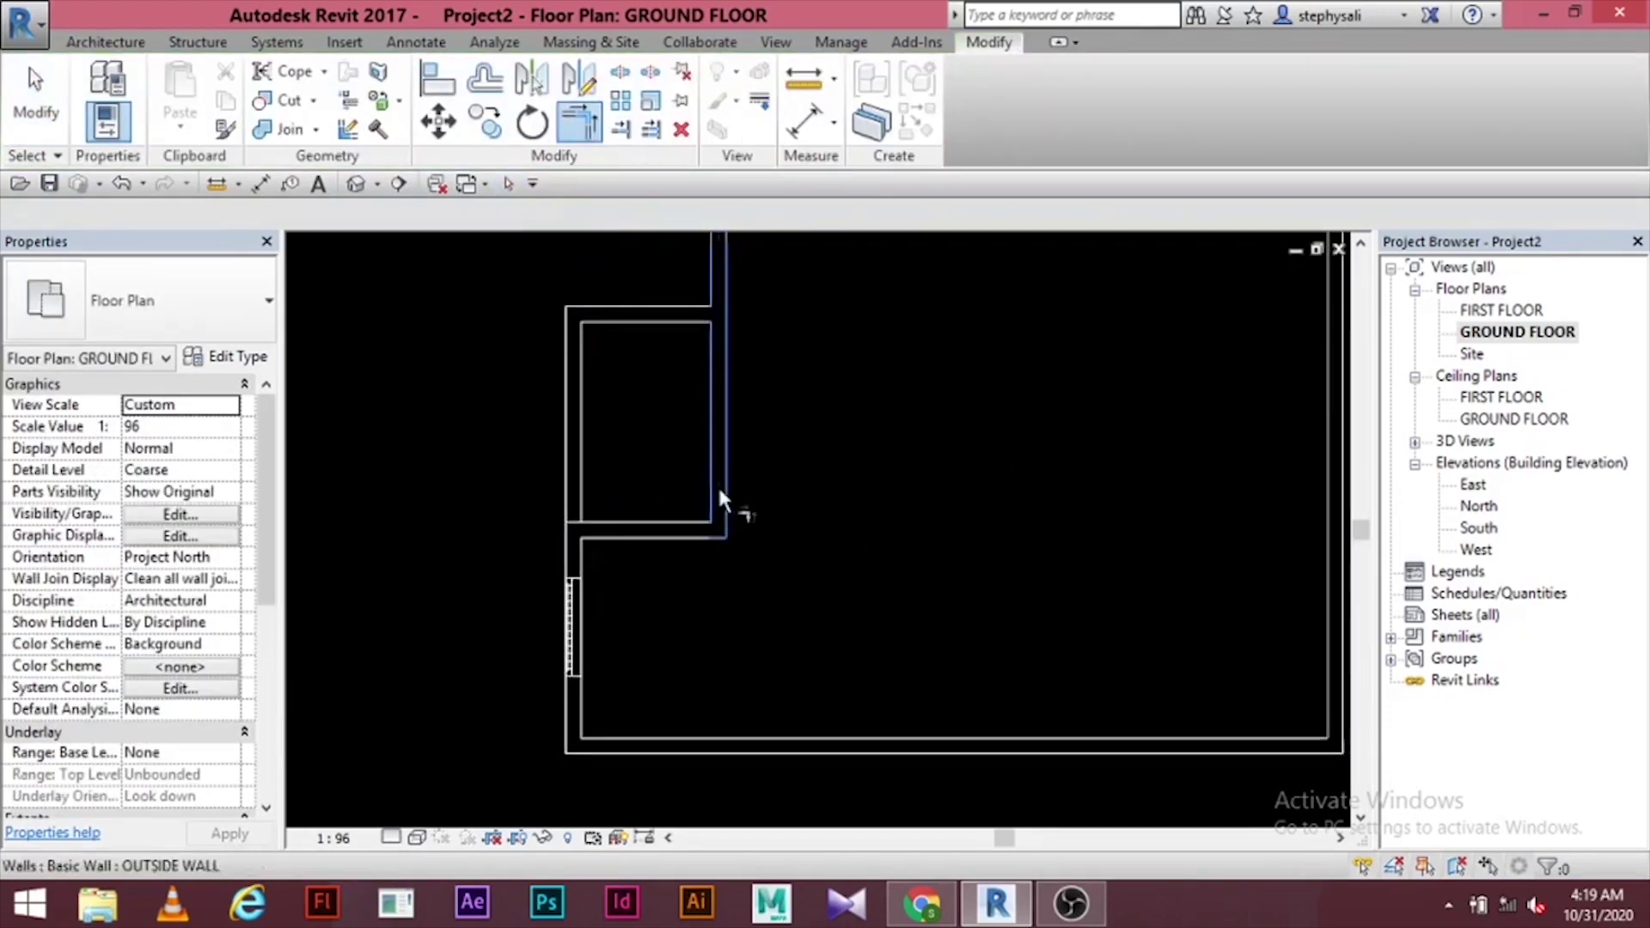
scroll(770, 462, down, 2)
middle_drag(770, 463, 810, 588)
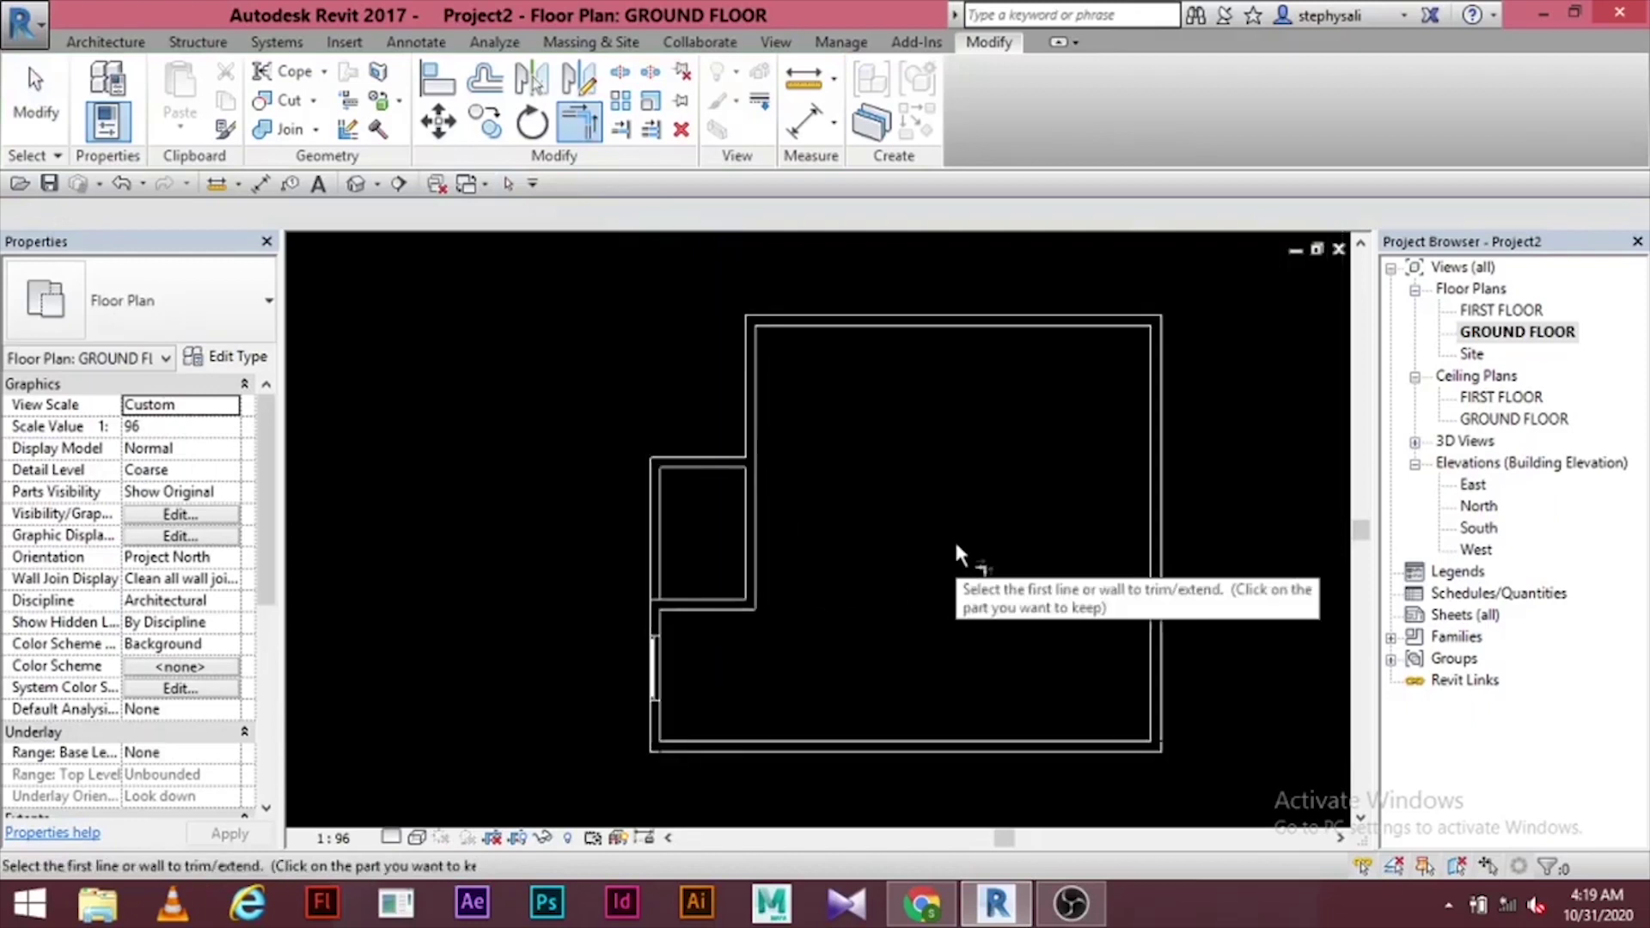
click(38, 101)
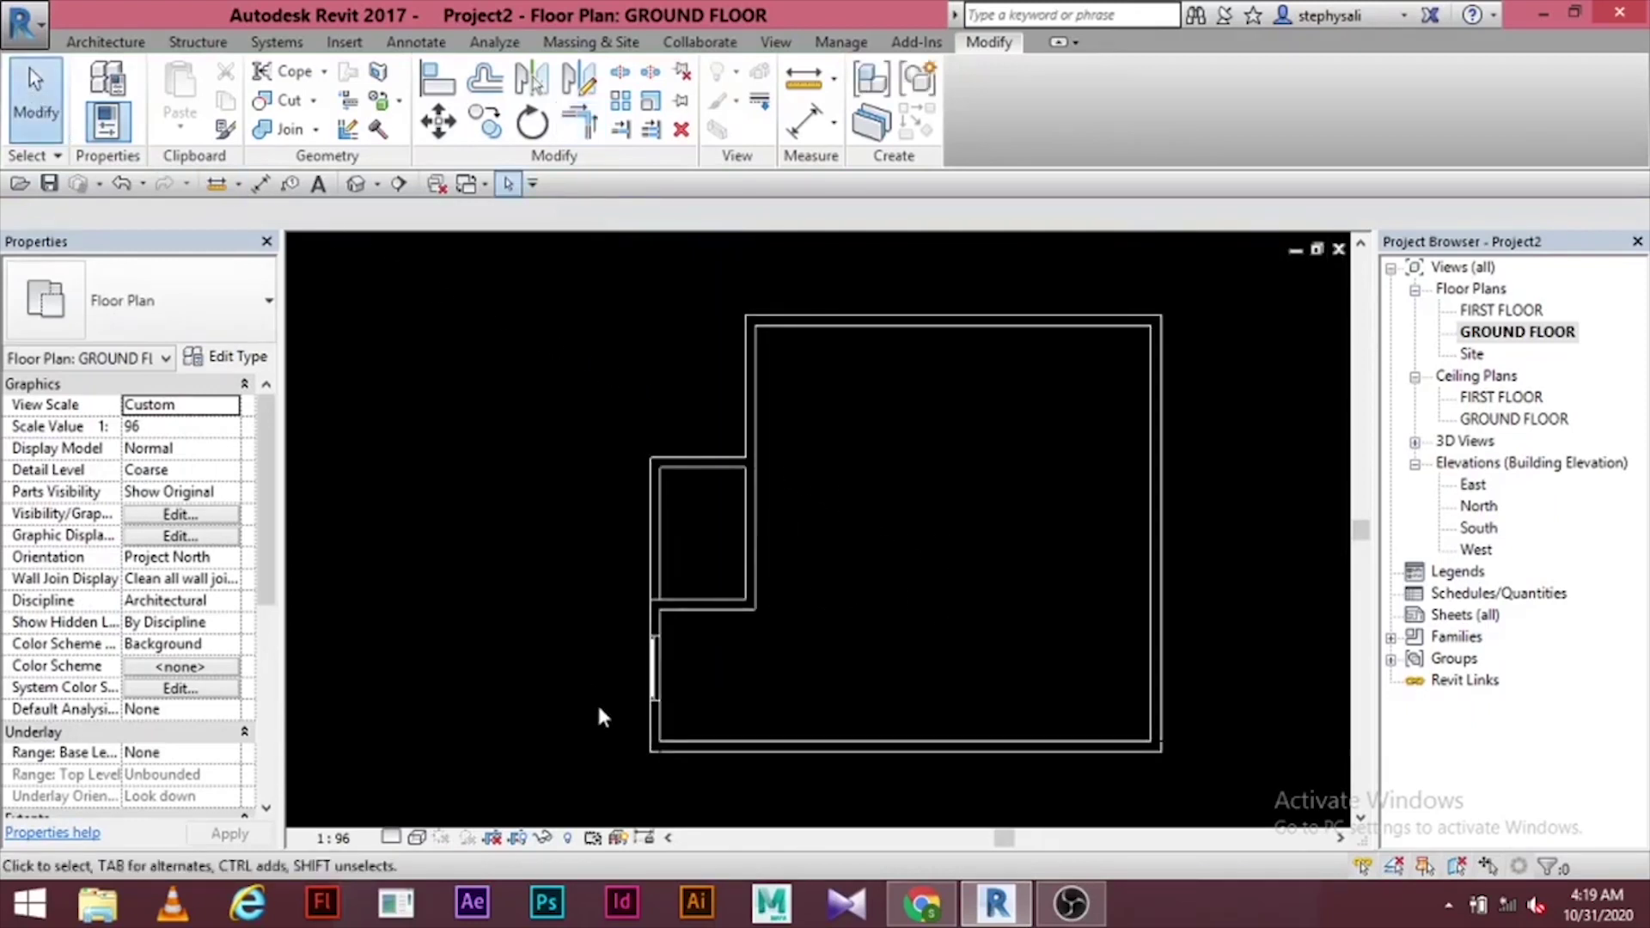
- Place New Windows windows in the bottom wall and the lower right wall
click(105, 41)
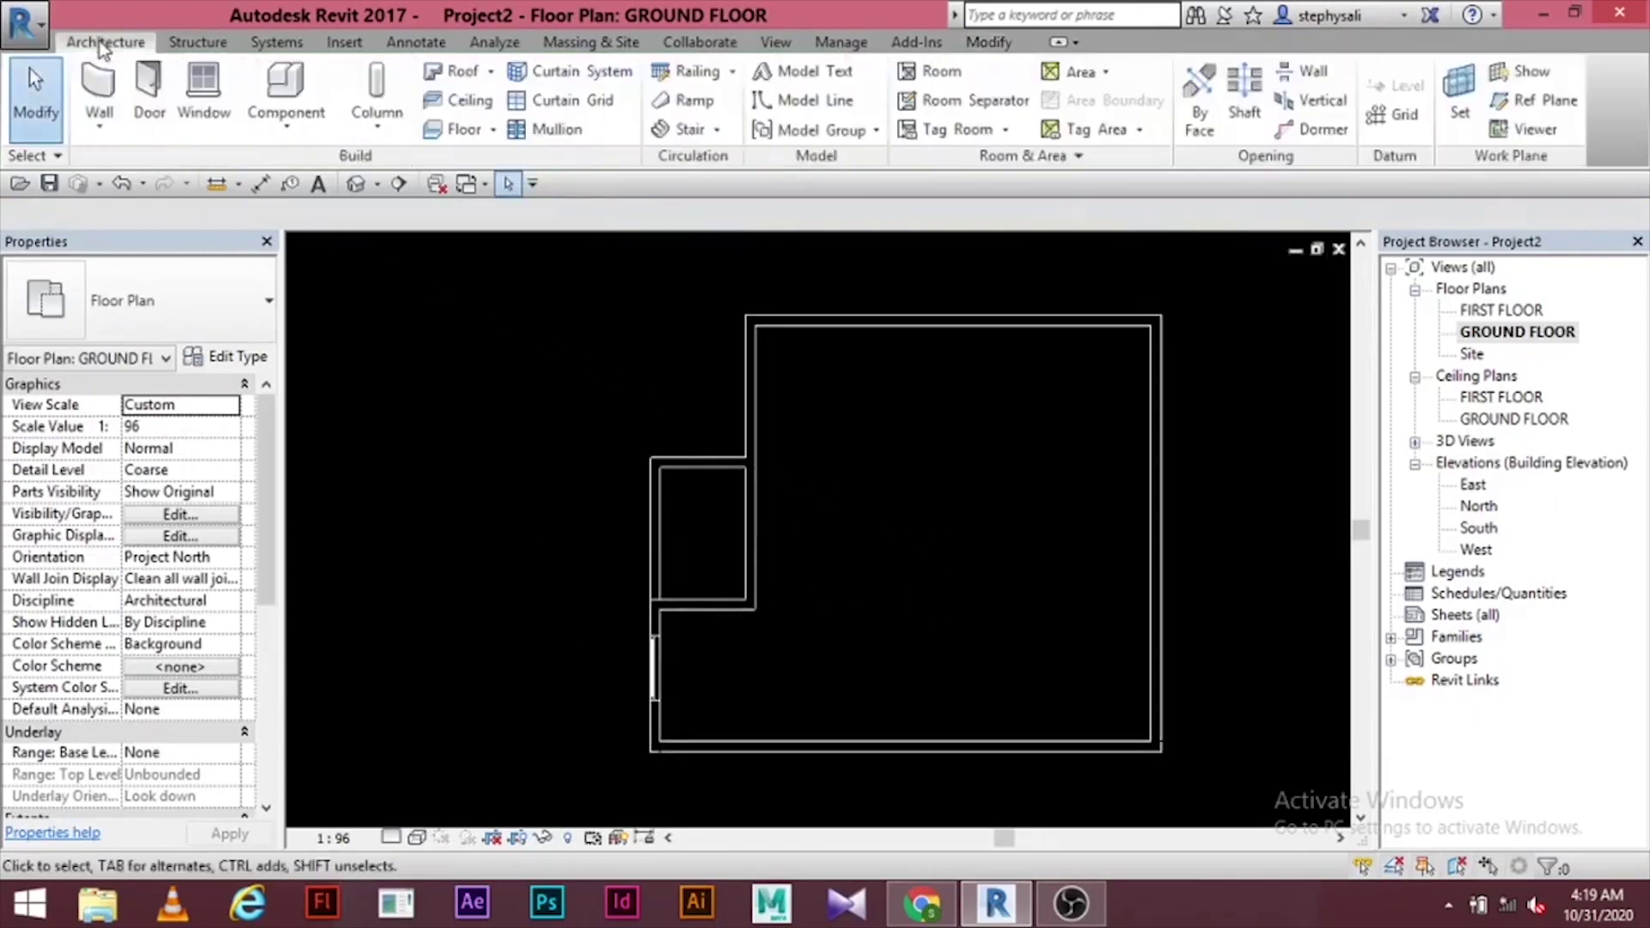
click(144, 90)
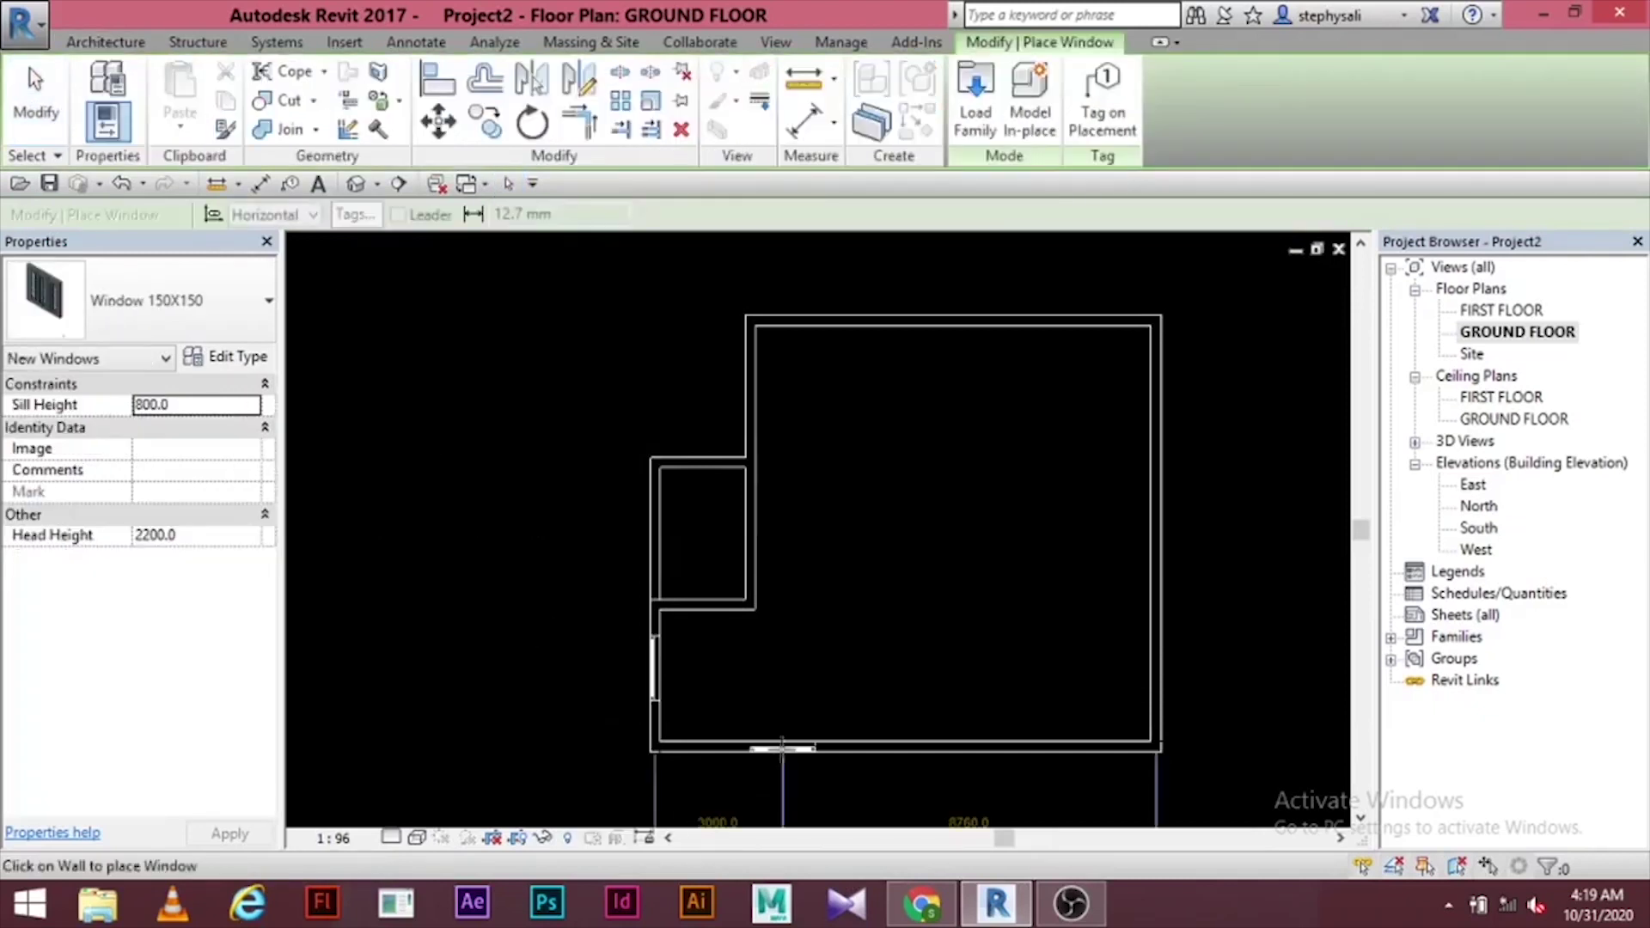
scroll(782, 749, up, 2)
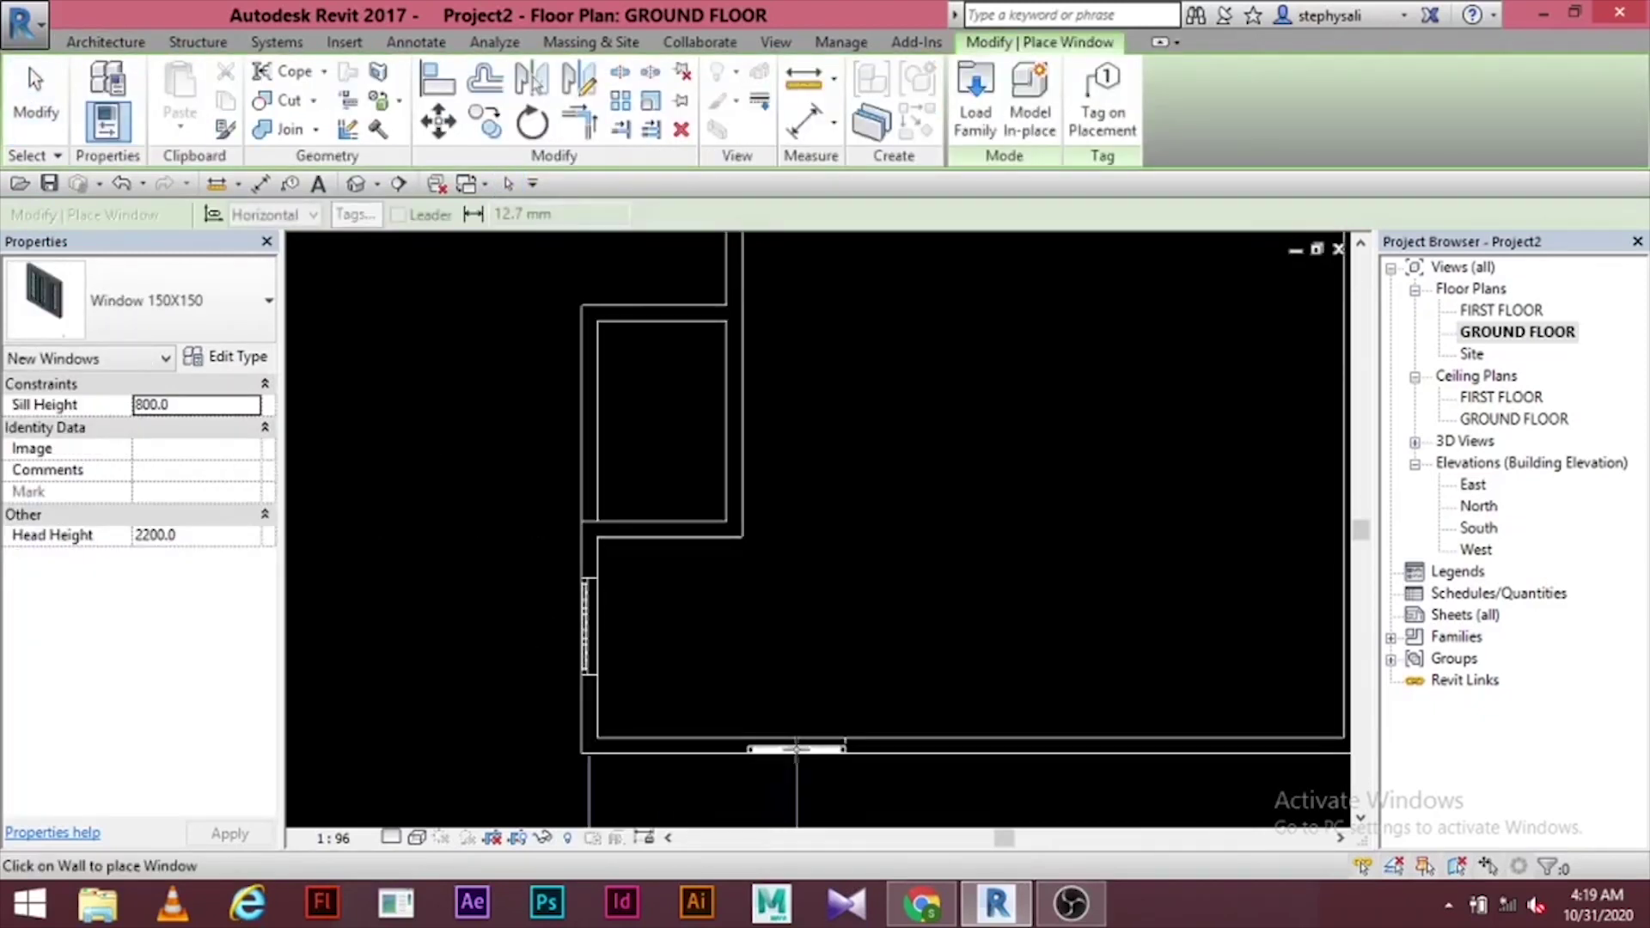
scroll(1073, 765, down, 2)
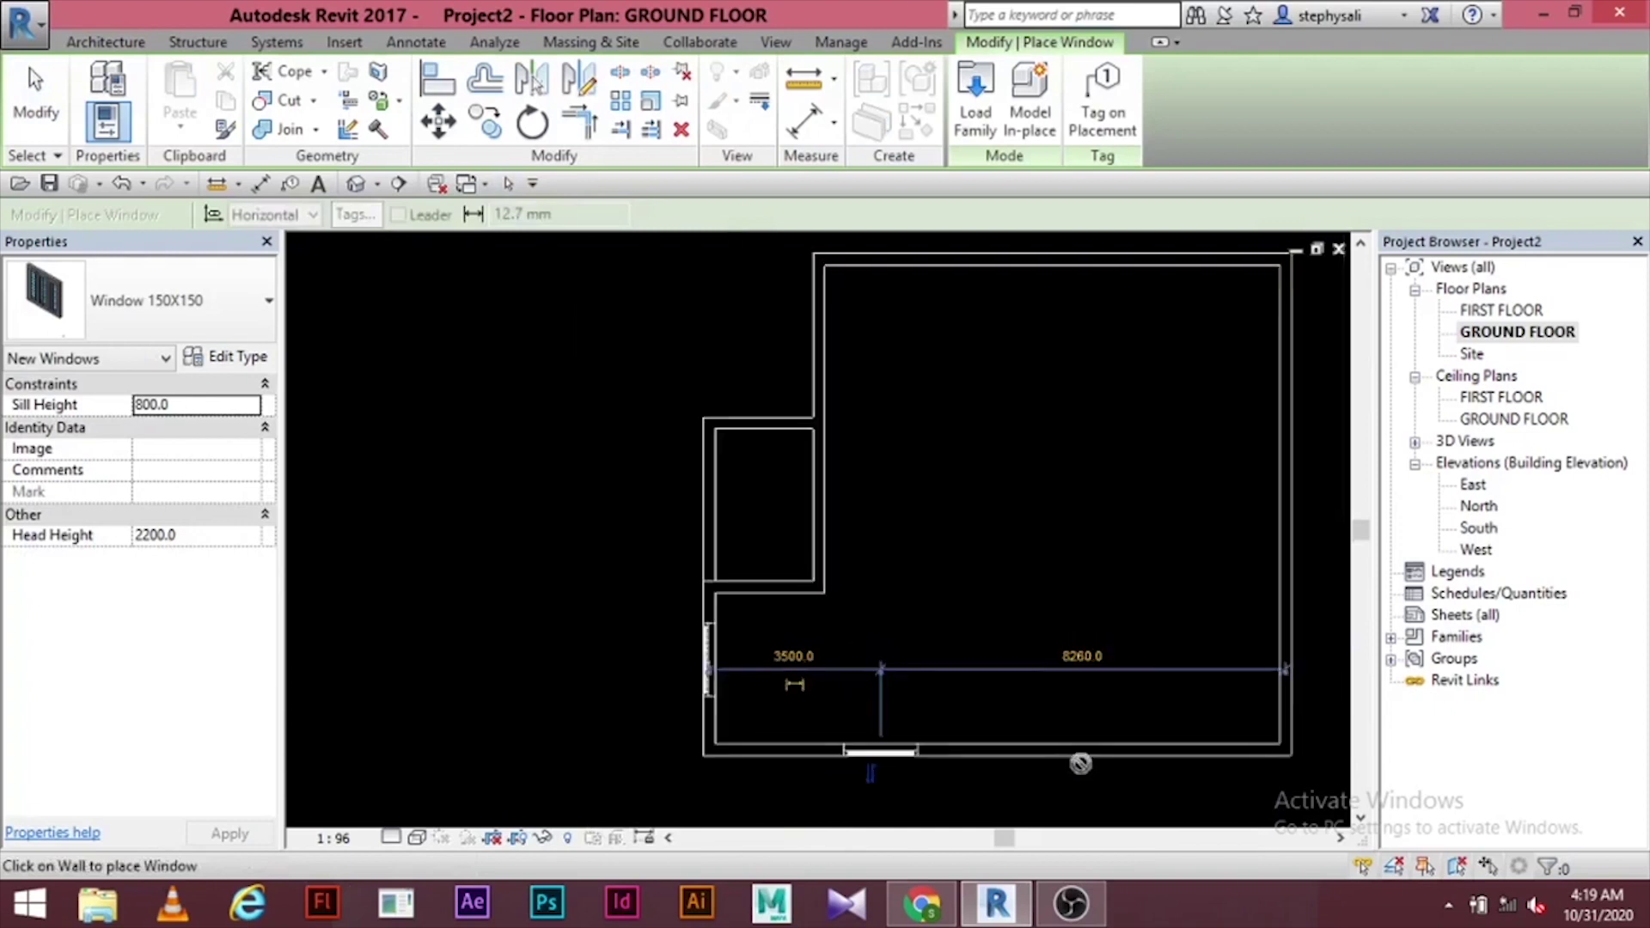
middle_drag(1080, 762, 887, 727)
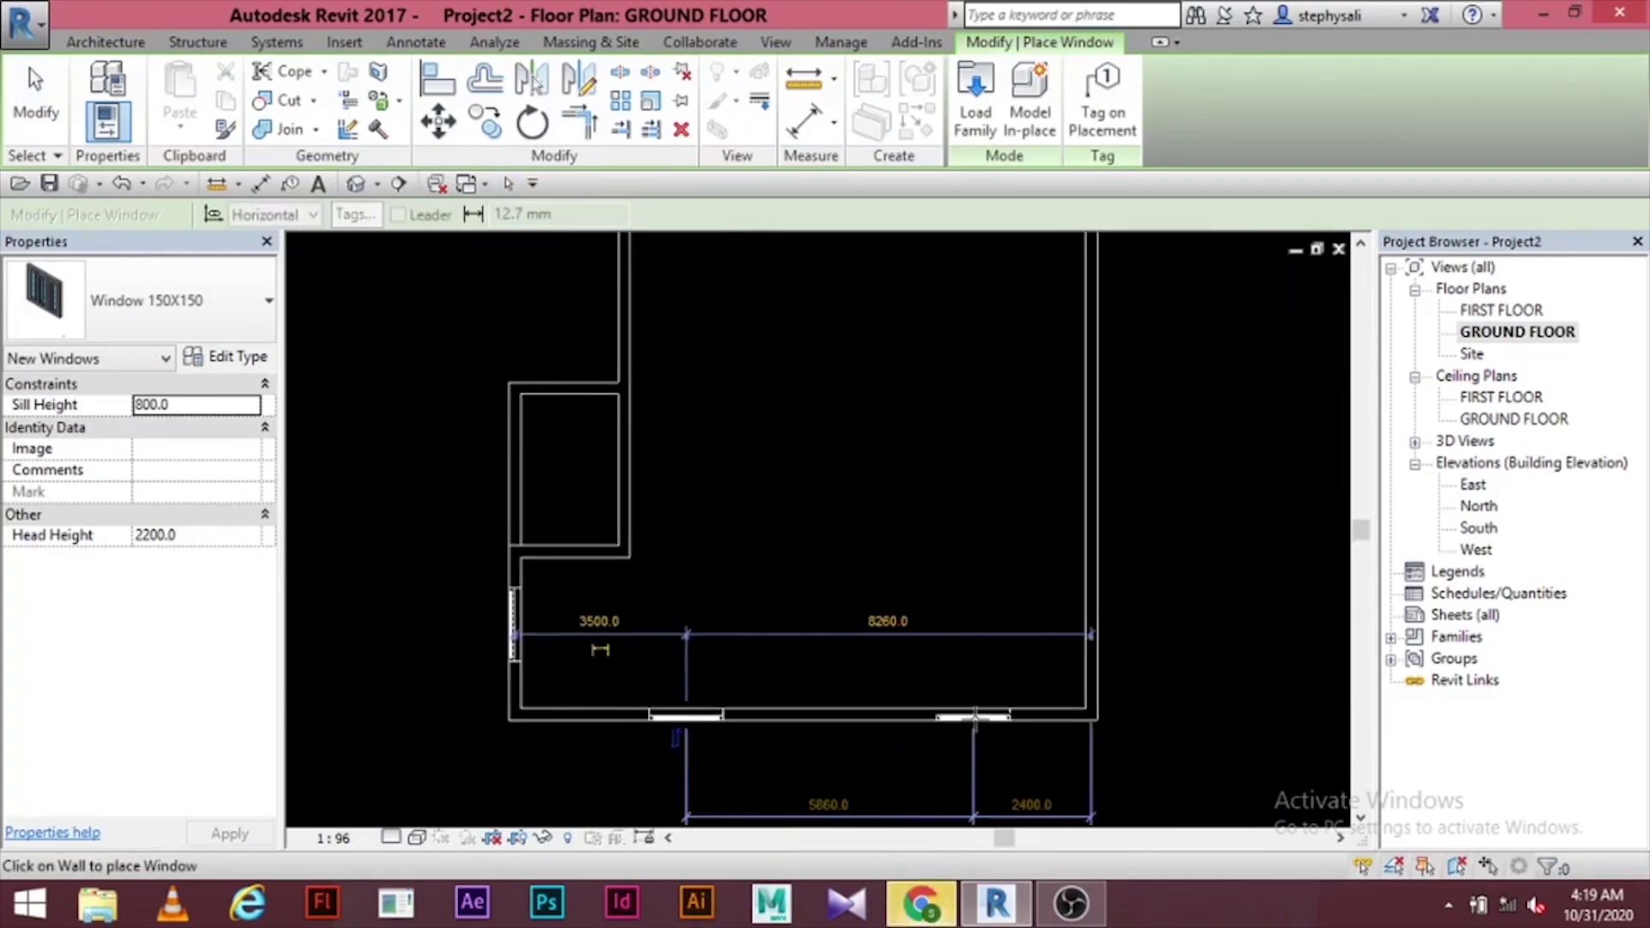
click(974, 718)
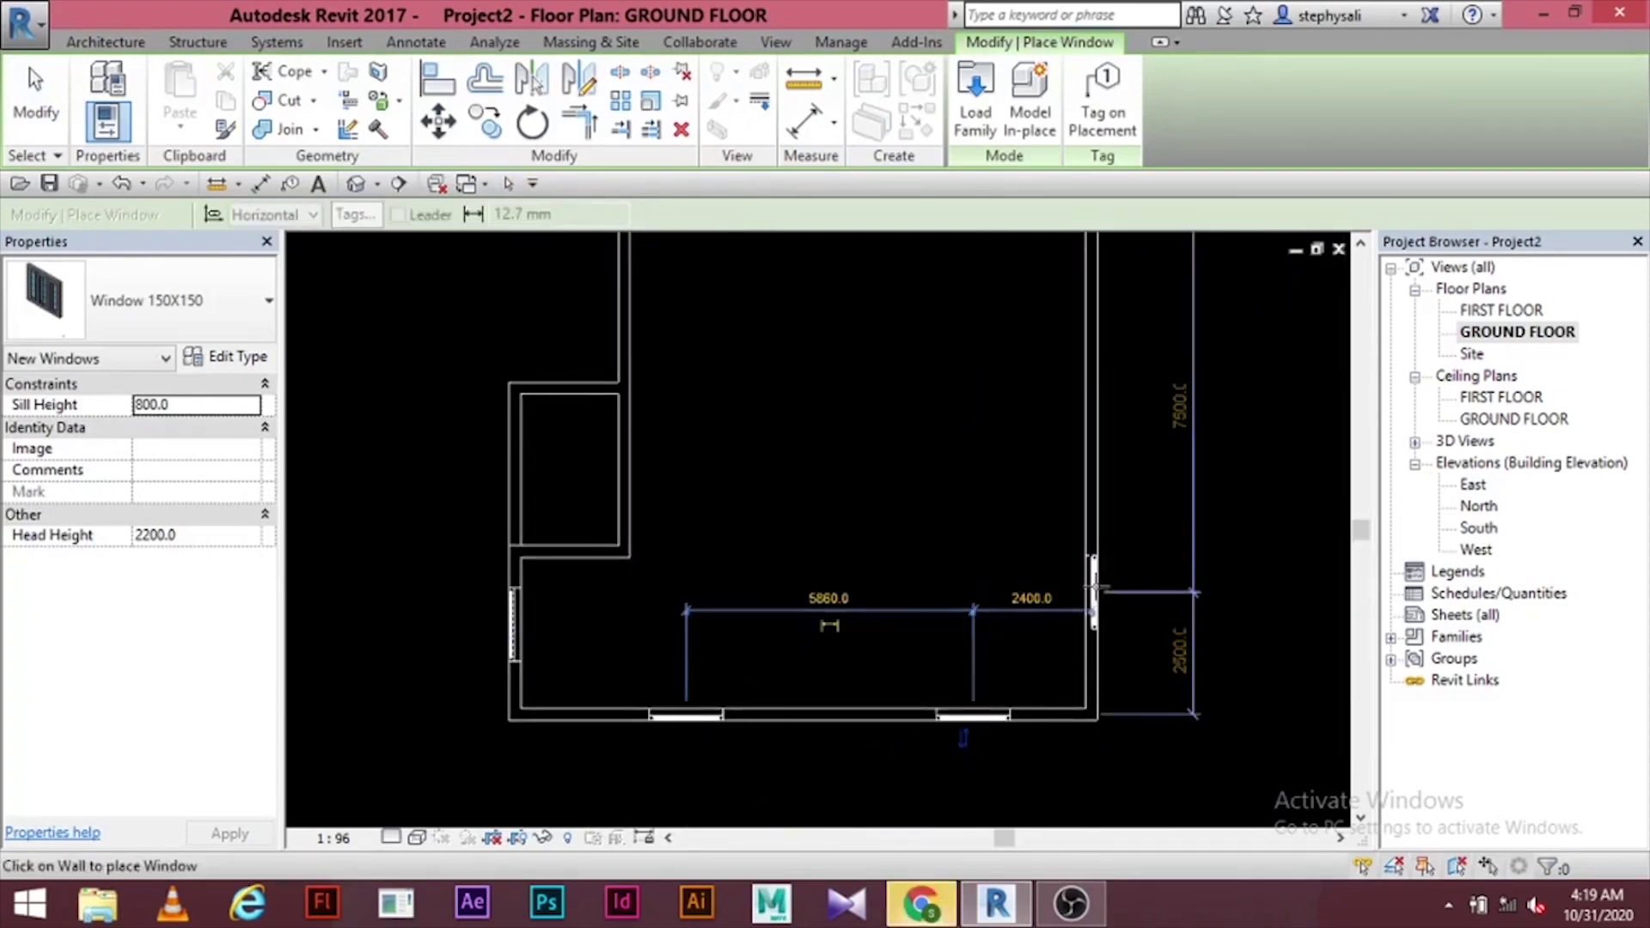
click(1094, 583)
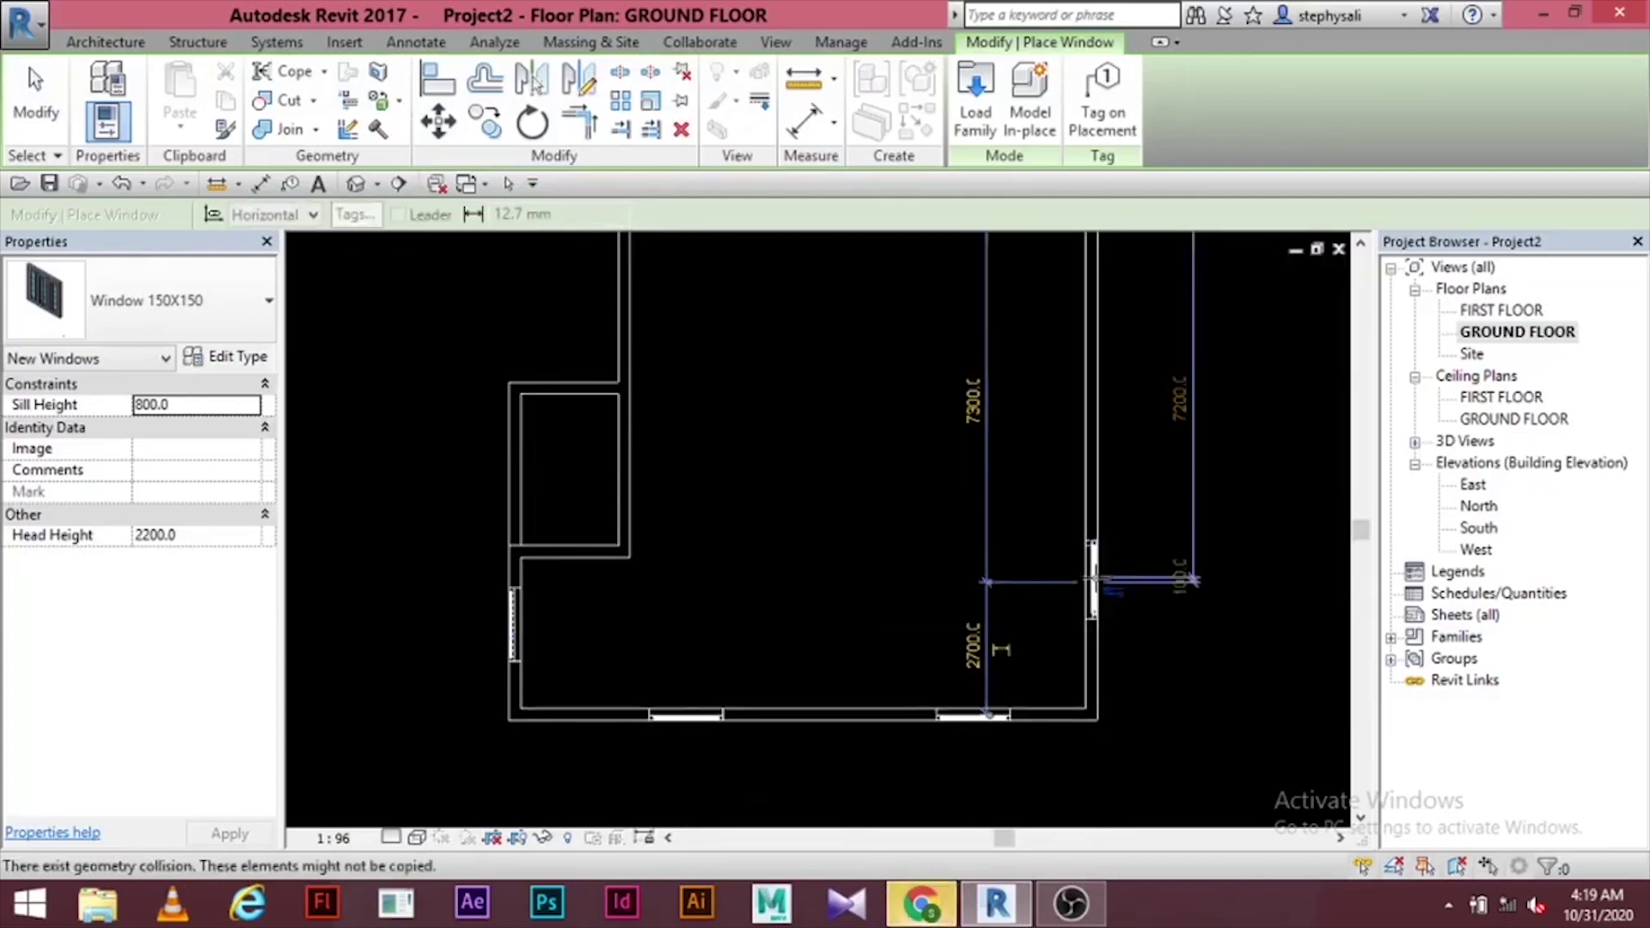
- Add windows higher on the right wall, at both ends of the top wall, and in the upper left wall
middle_drag(1093, 584, 1088, 796)
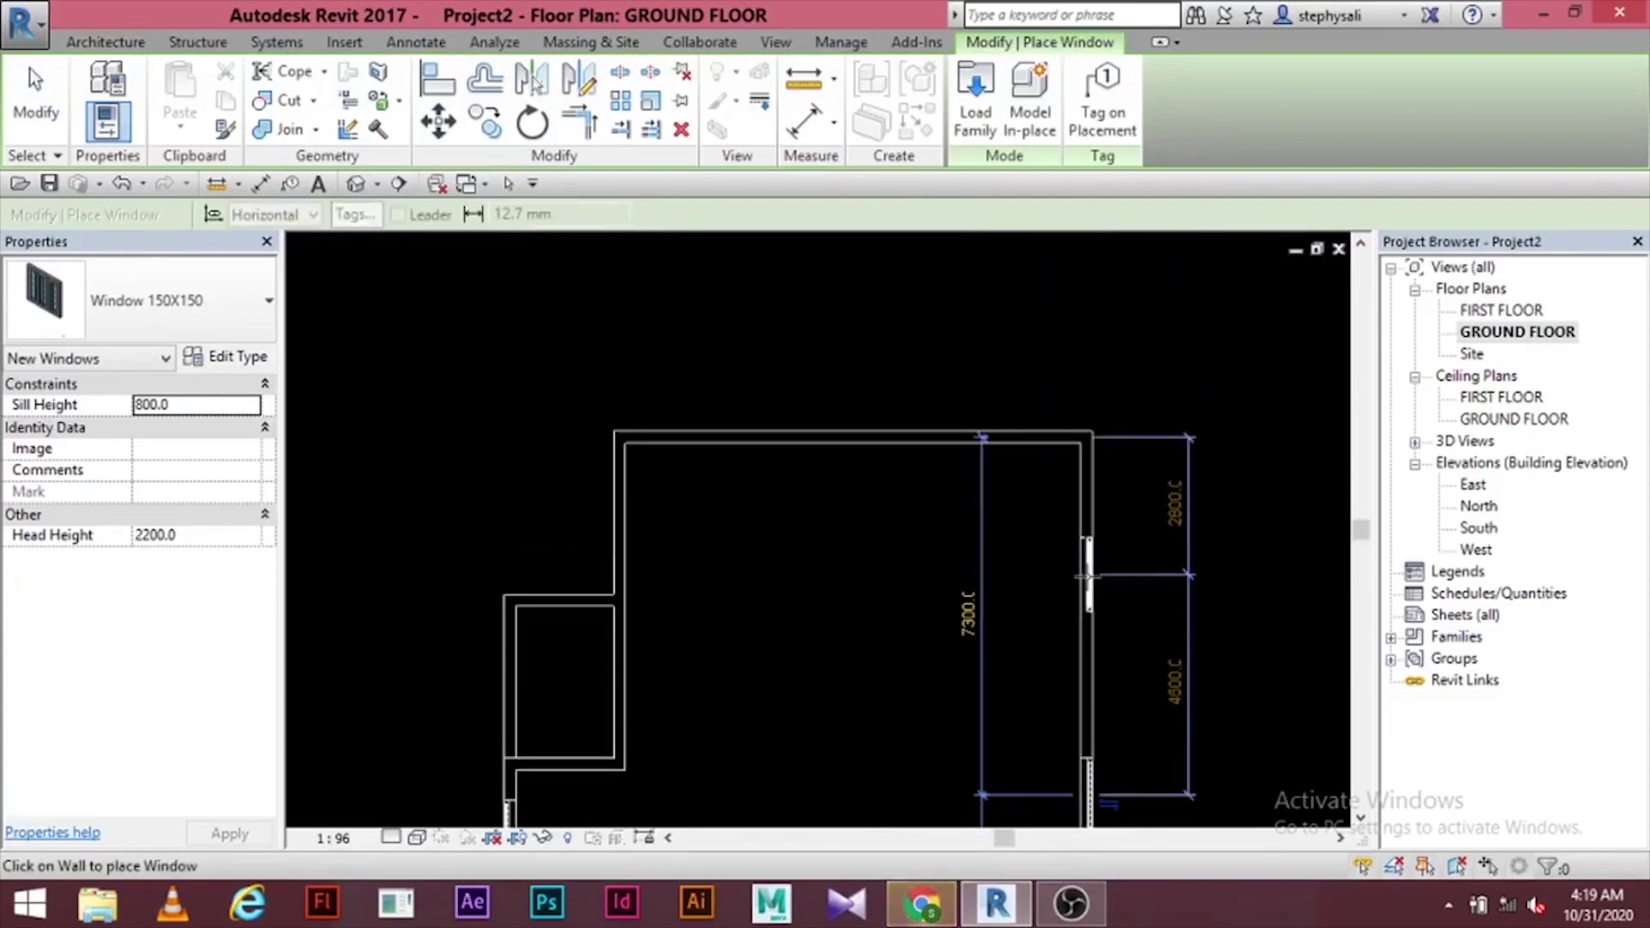
click(1087, 576)
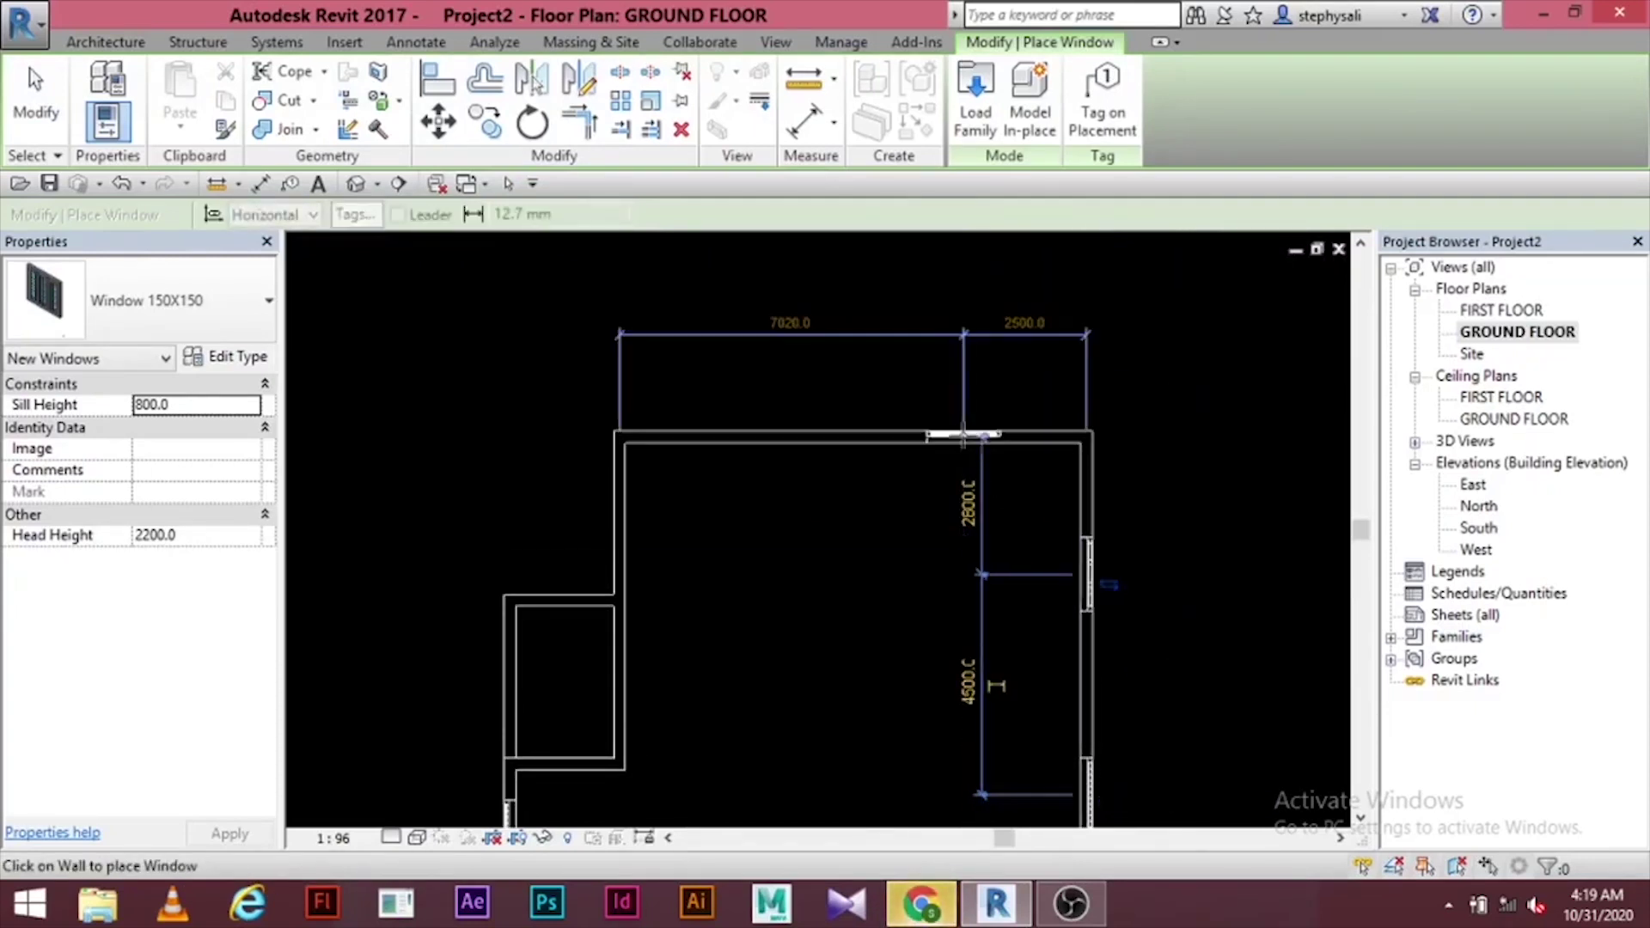
click(963, 434)
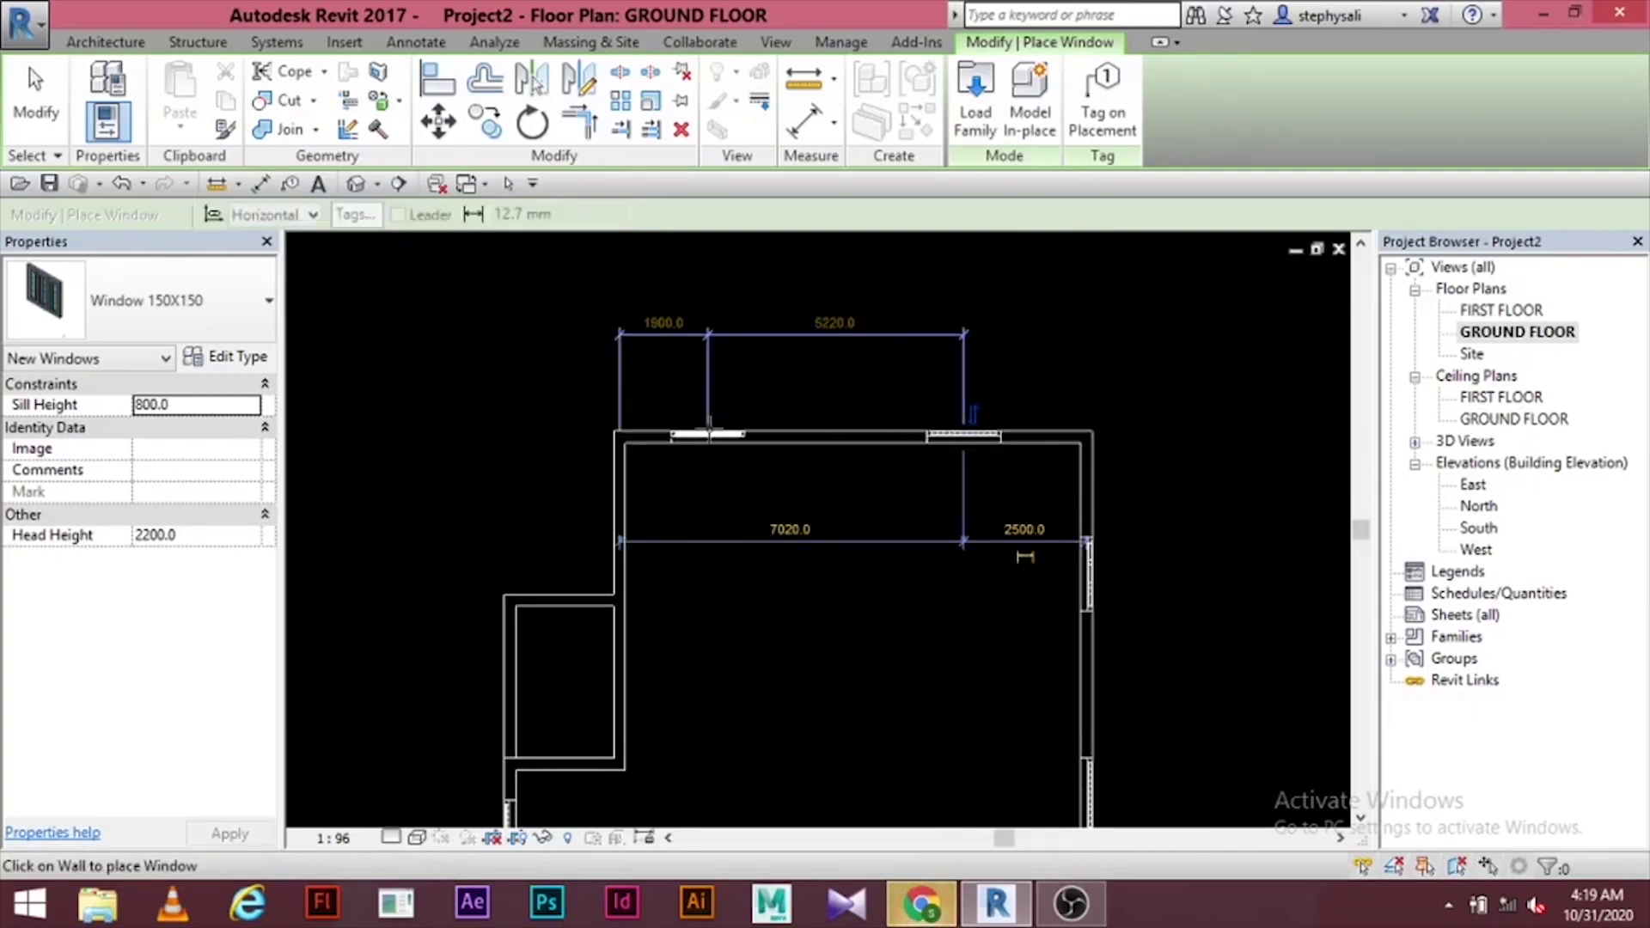
click(707, 434)
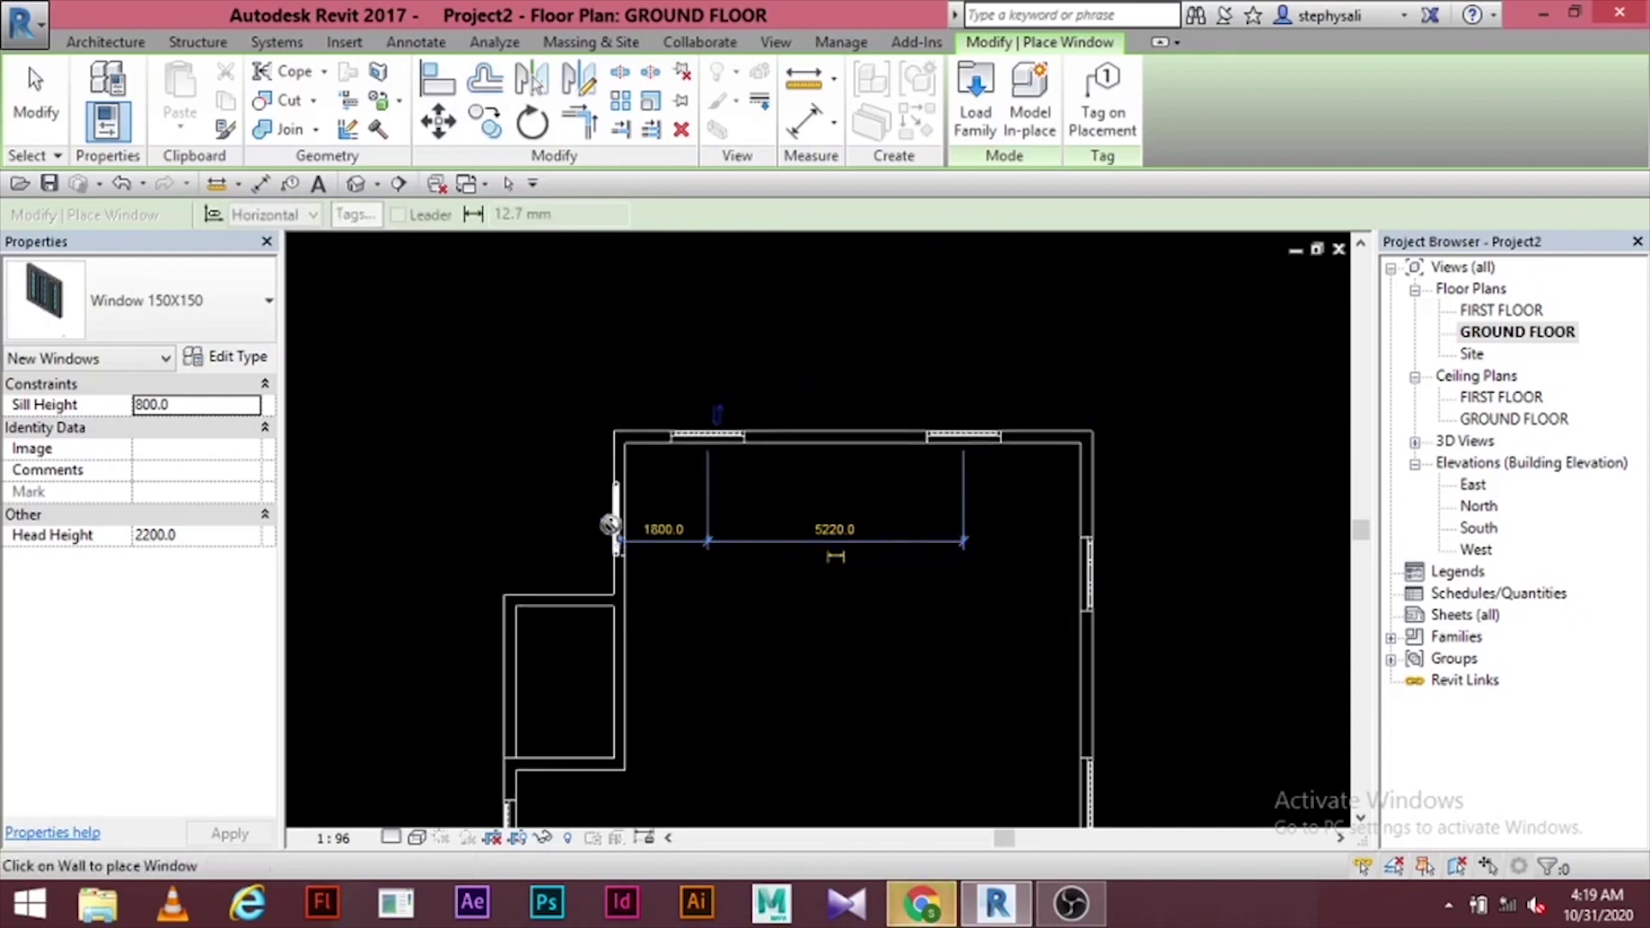
click(614, 526)
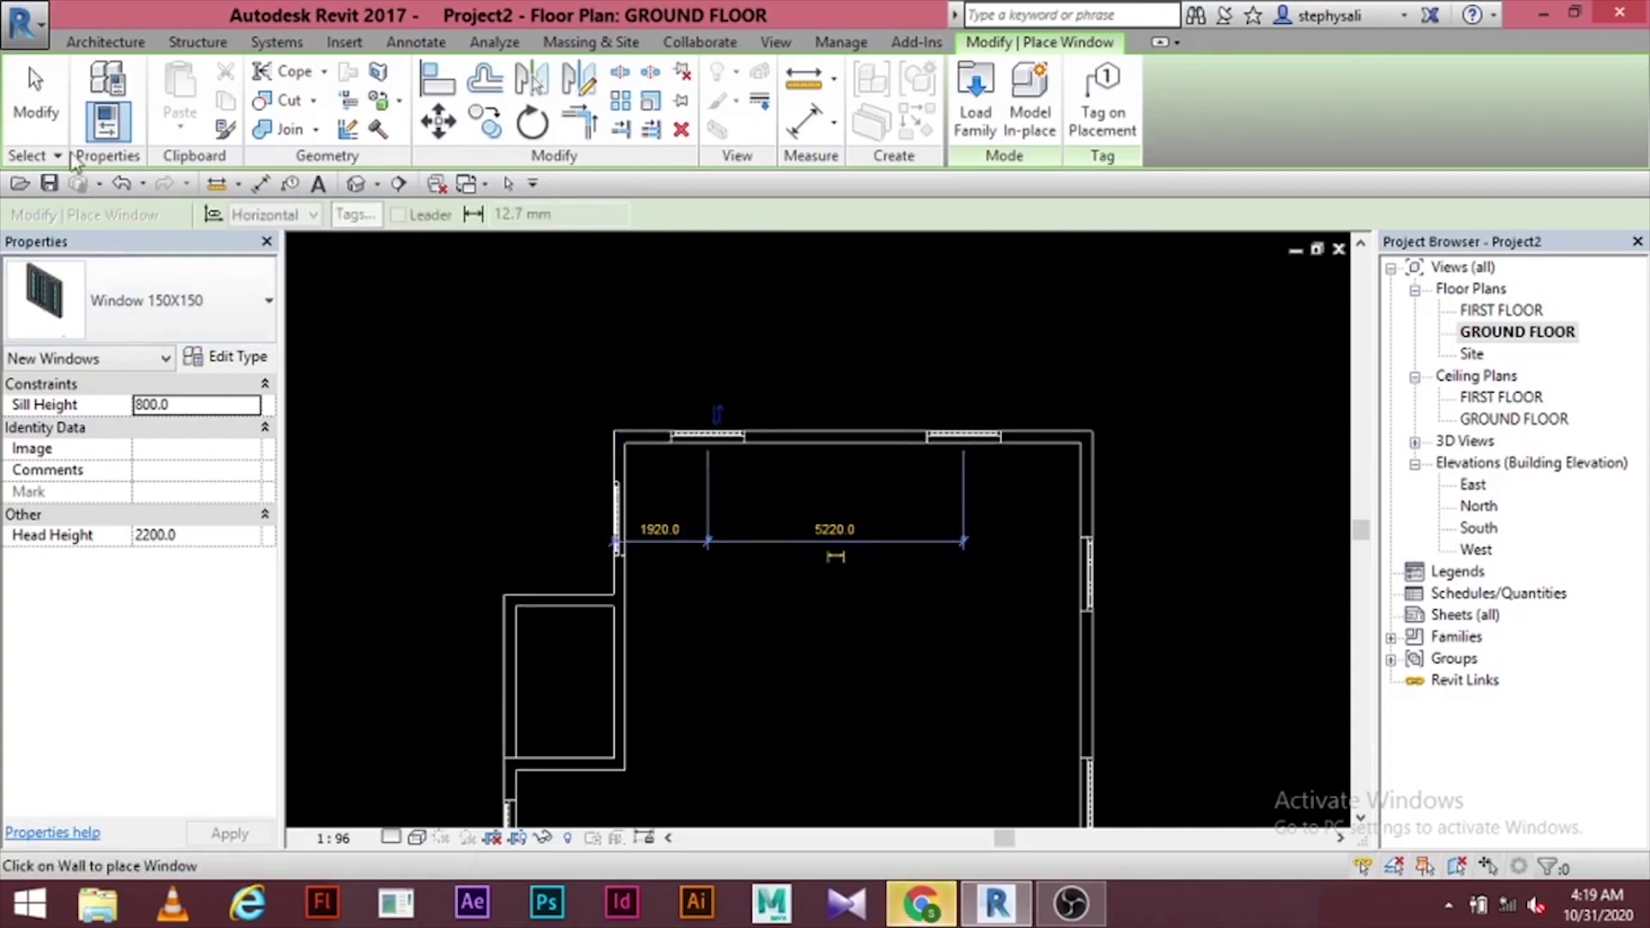
click(35, 95)
- Place one more window in the short left wall above the small room and zoom out to the whole plan
middle_drag(684, 535, 821, 588)
scroll(833, 384, up, 1)
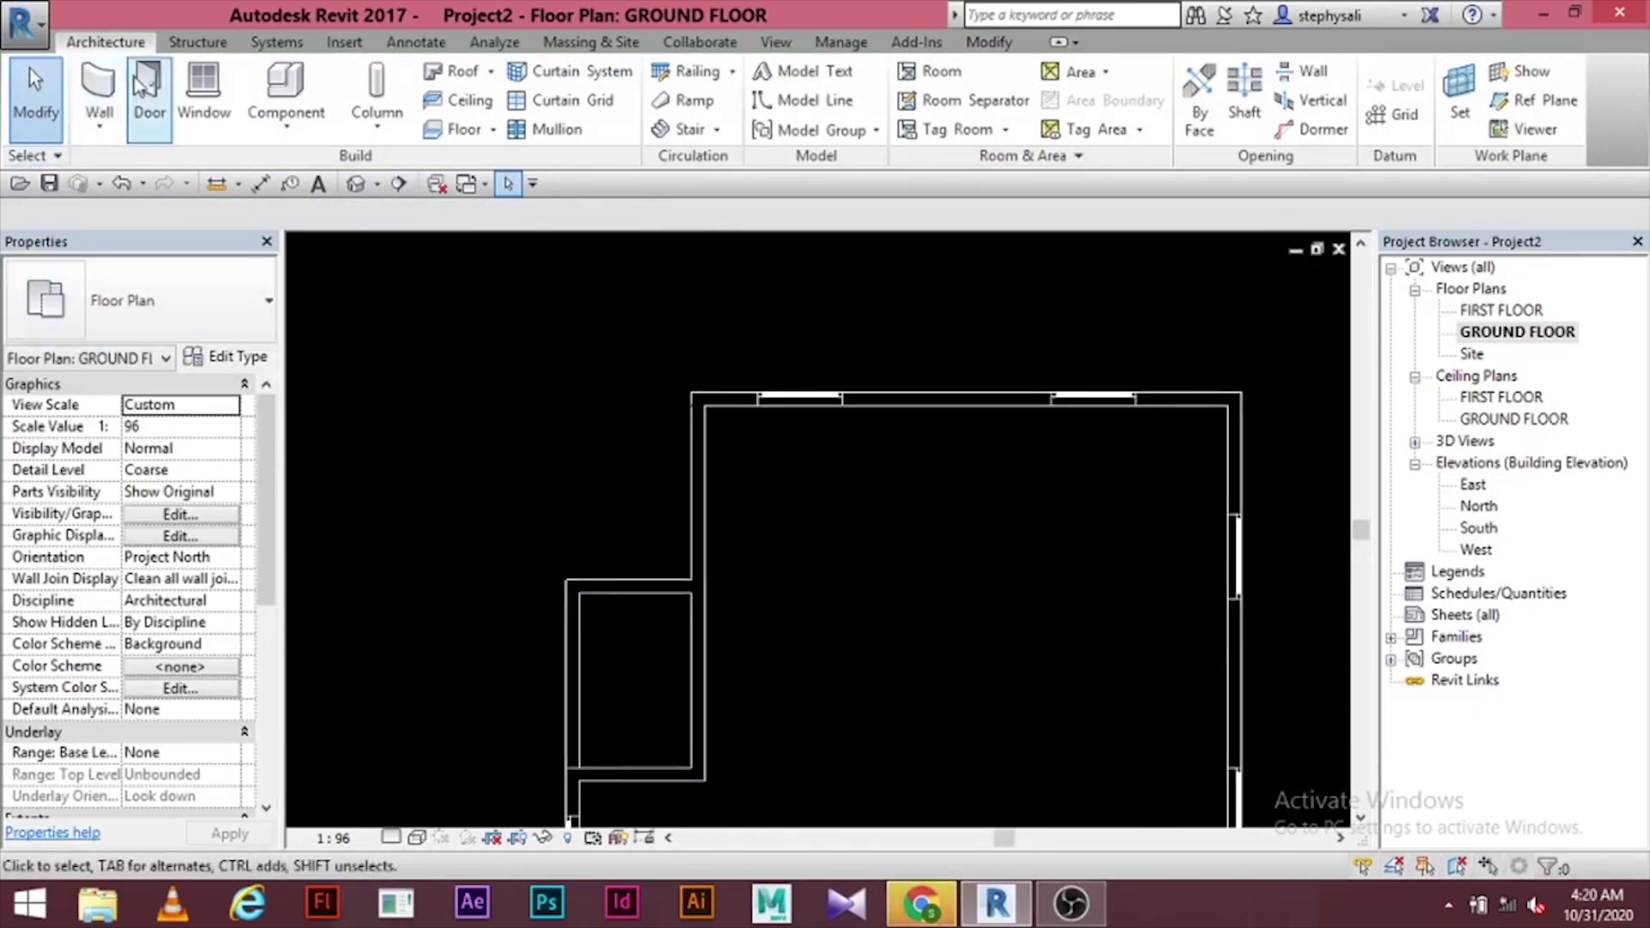
click(204, 93)
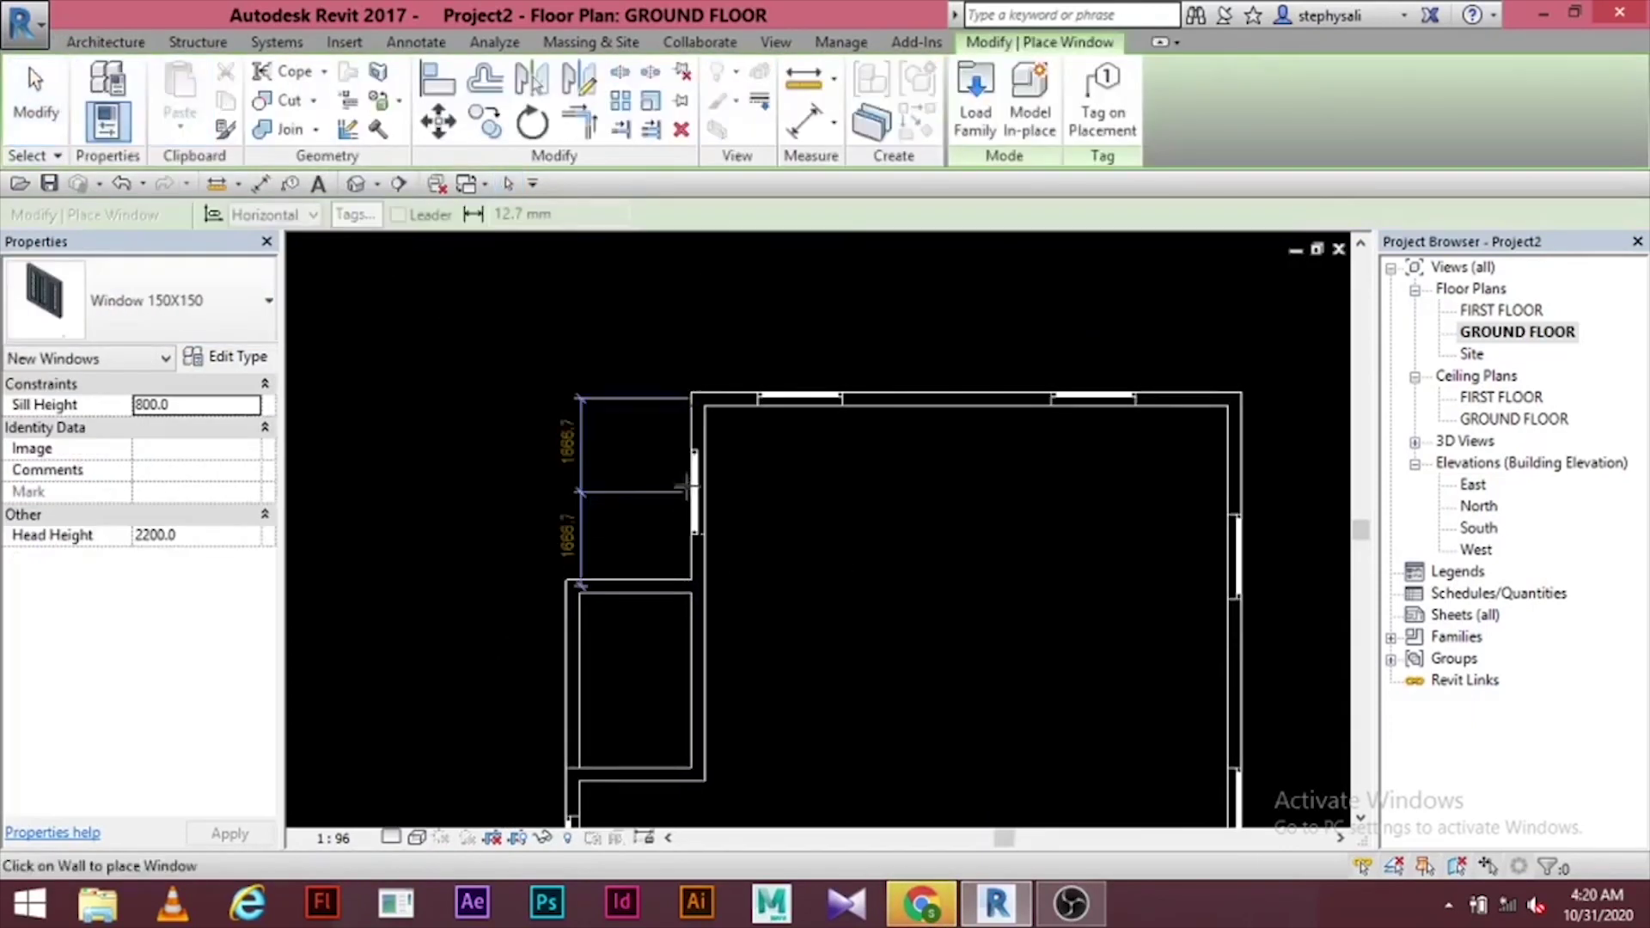
click(695, 488)
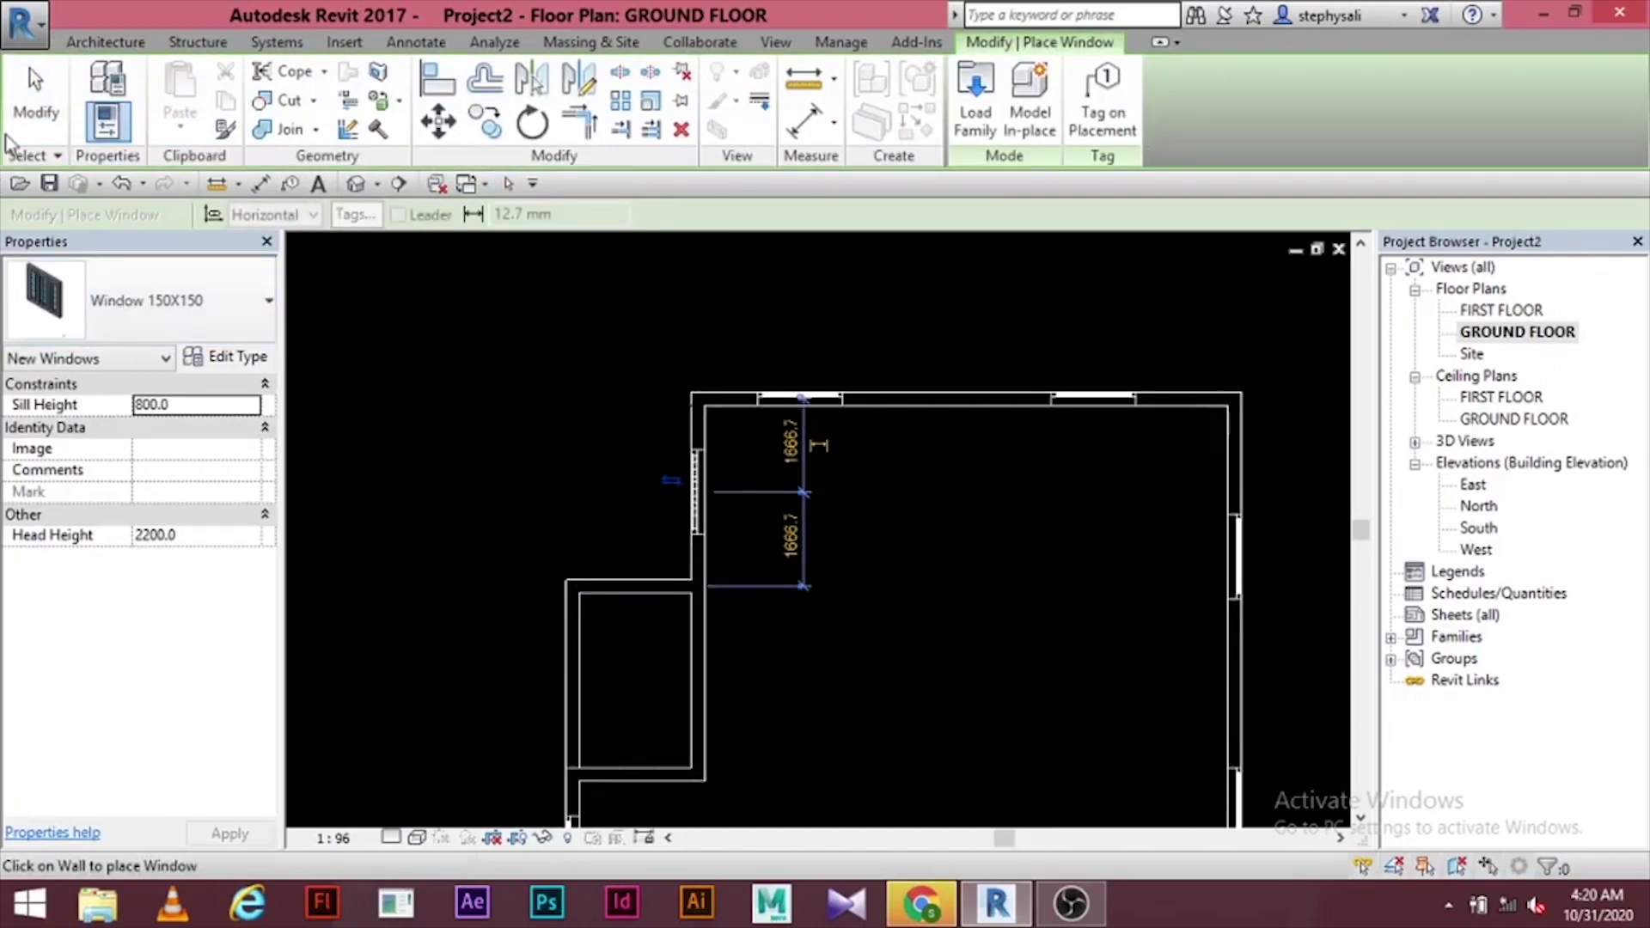
key(Escape)
key(Escape)
scroll(716, 487, up, 3)
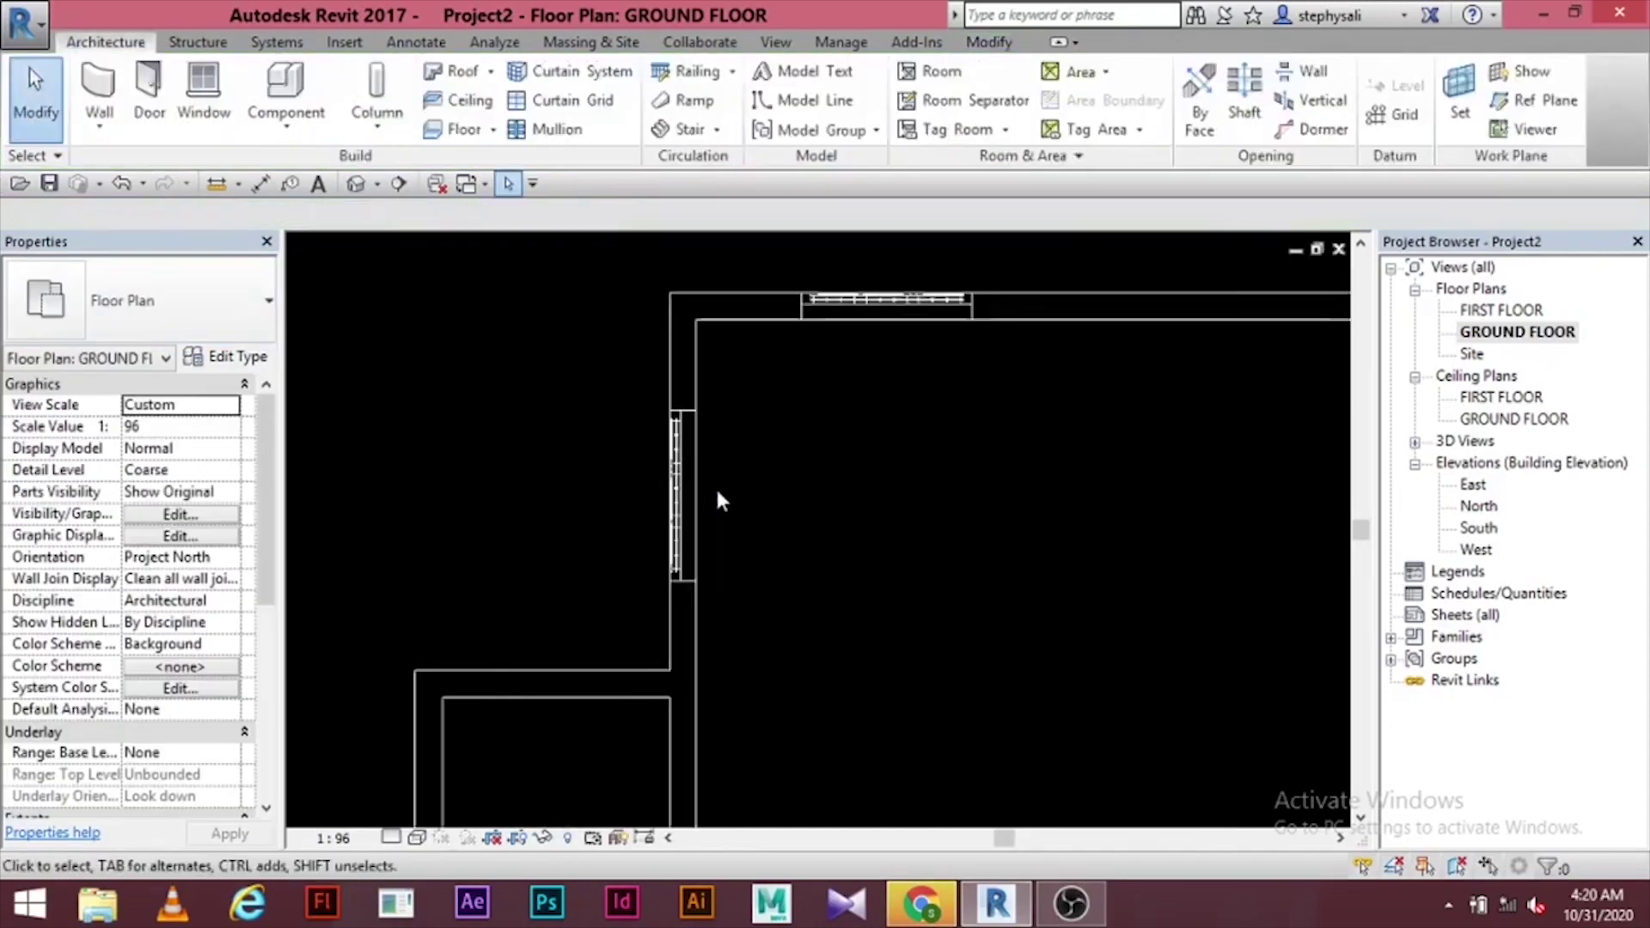
scroll(719, 485, down, 3)
scroll(741, 533, down, 2)
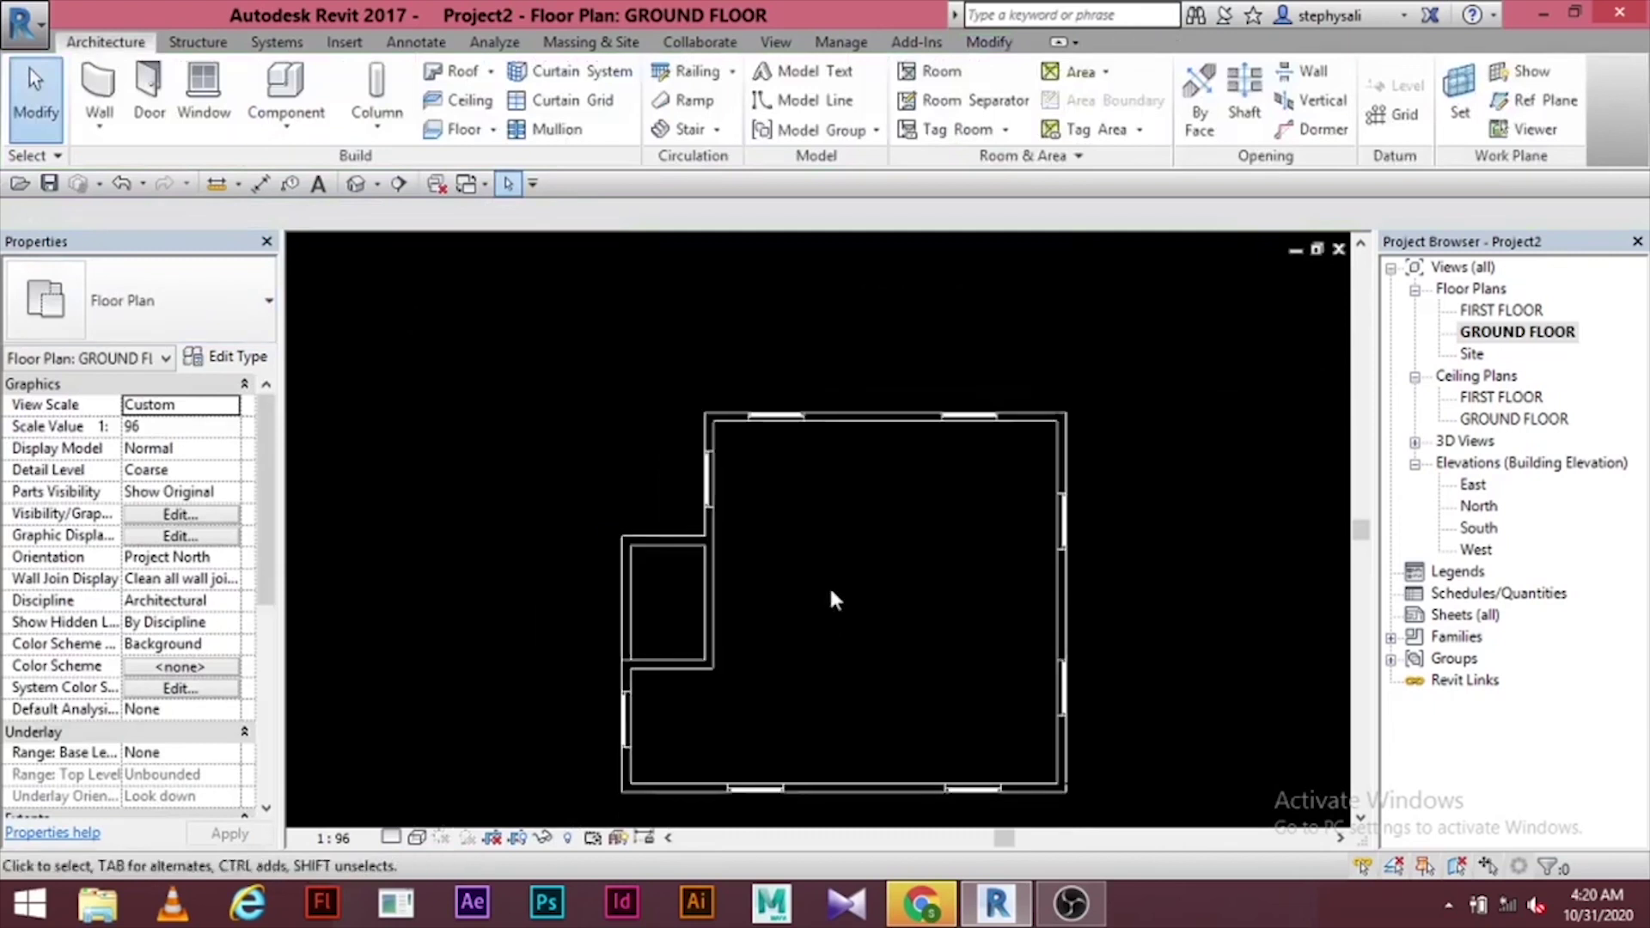
- Place a Single-Flush 36" x 84" door on the small side room's lower wall
middle_drag(832, 592, 773, 576)
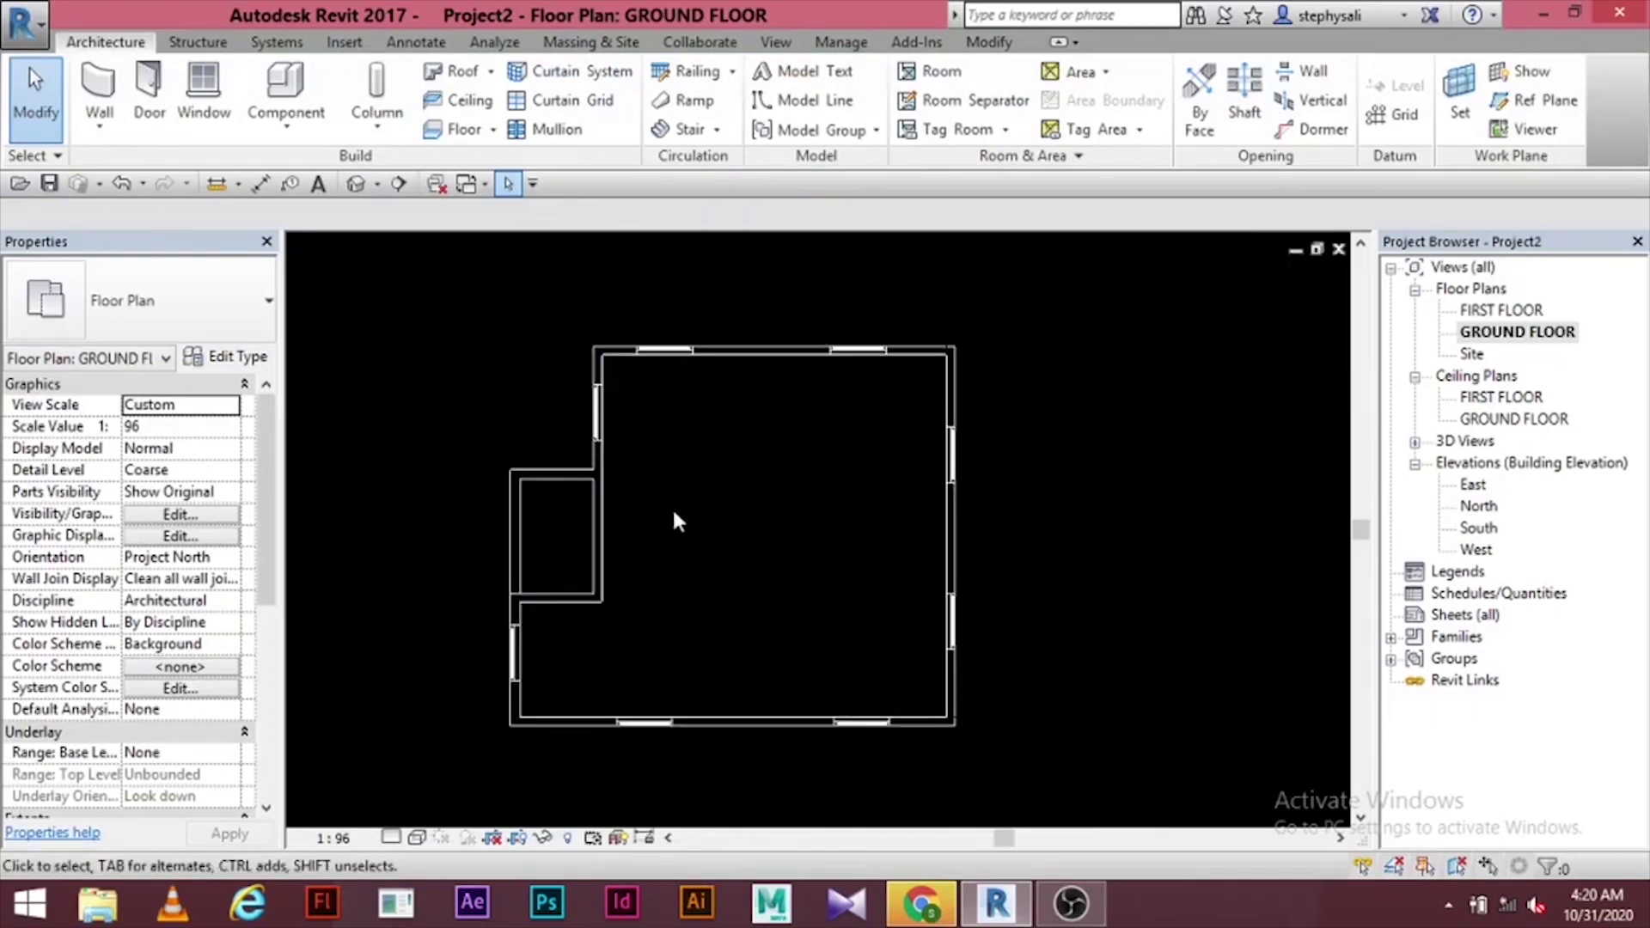
middle_drag(732, 594, 737, 617)
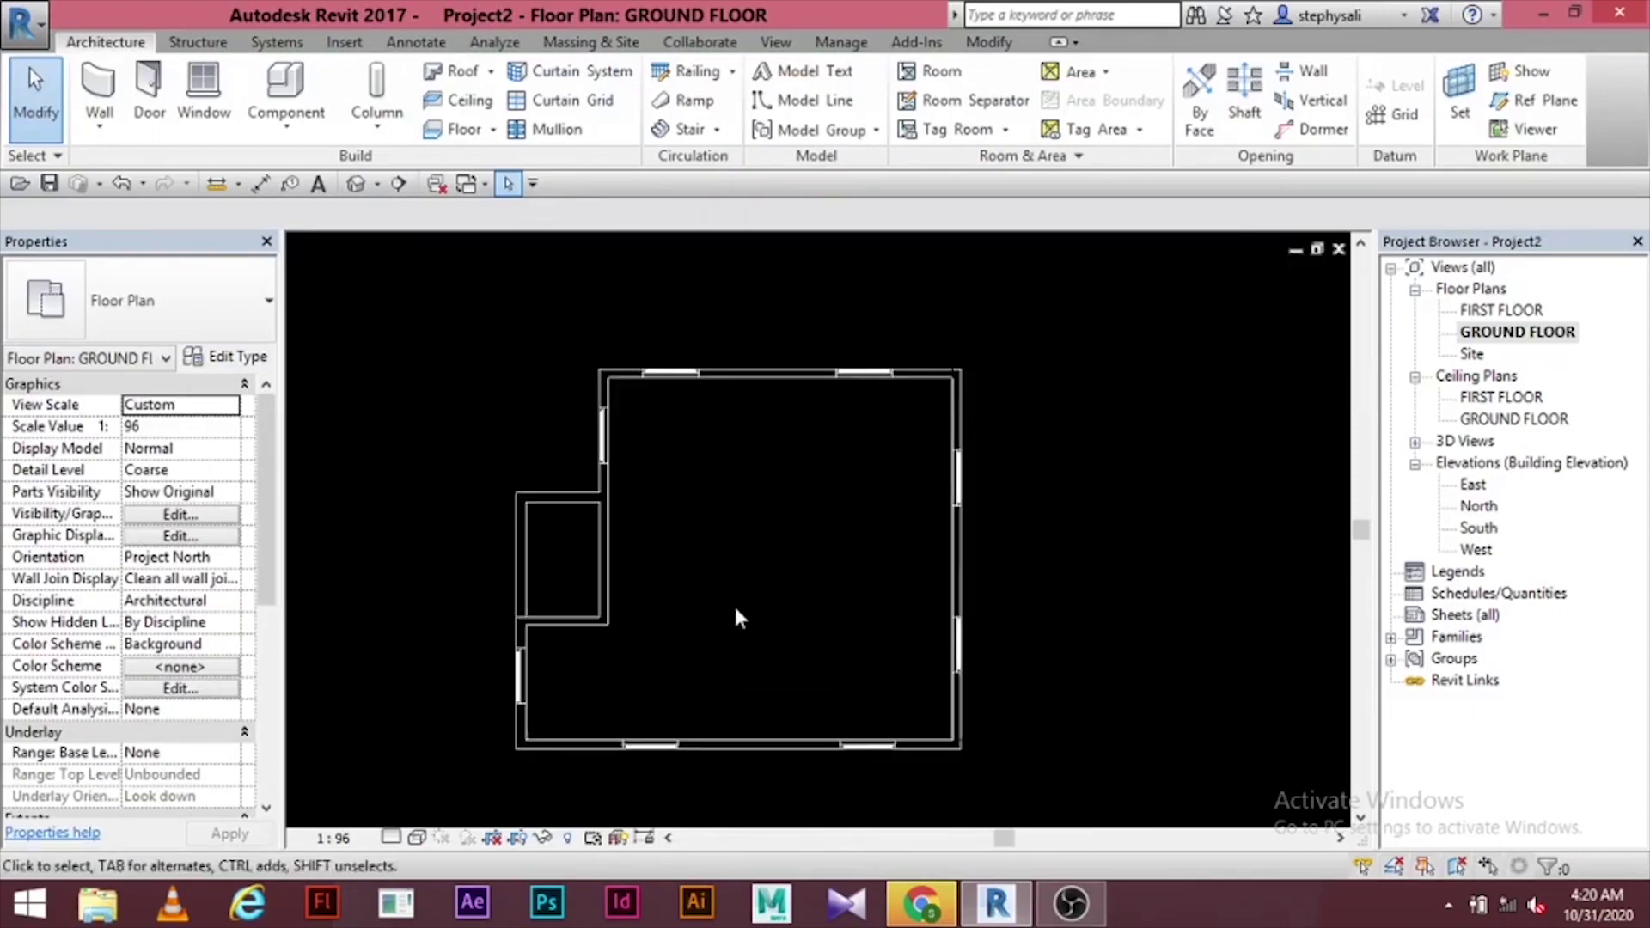
click(149, 95)
scroll(530, 603, up, 3)
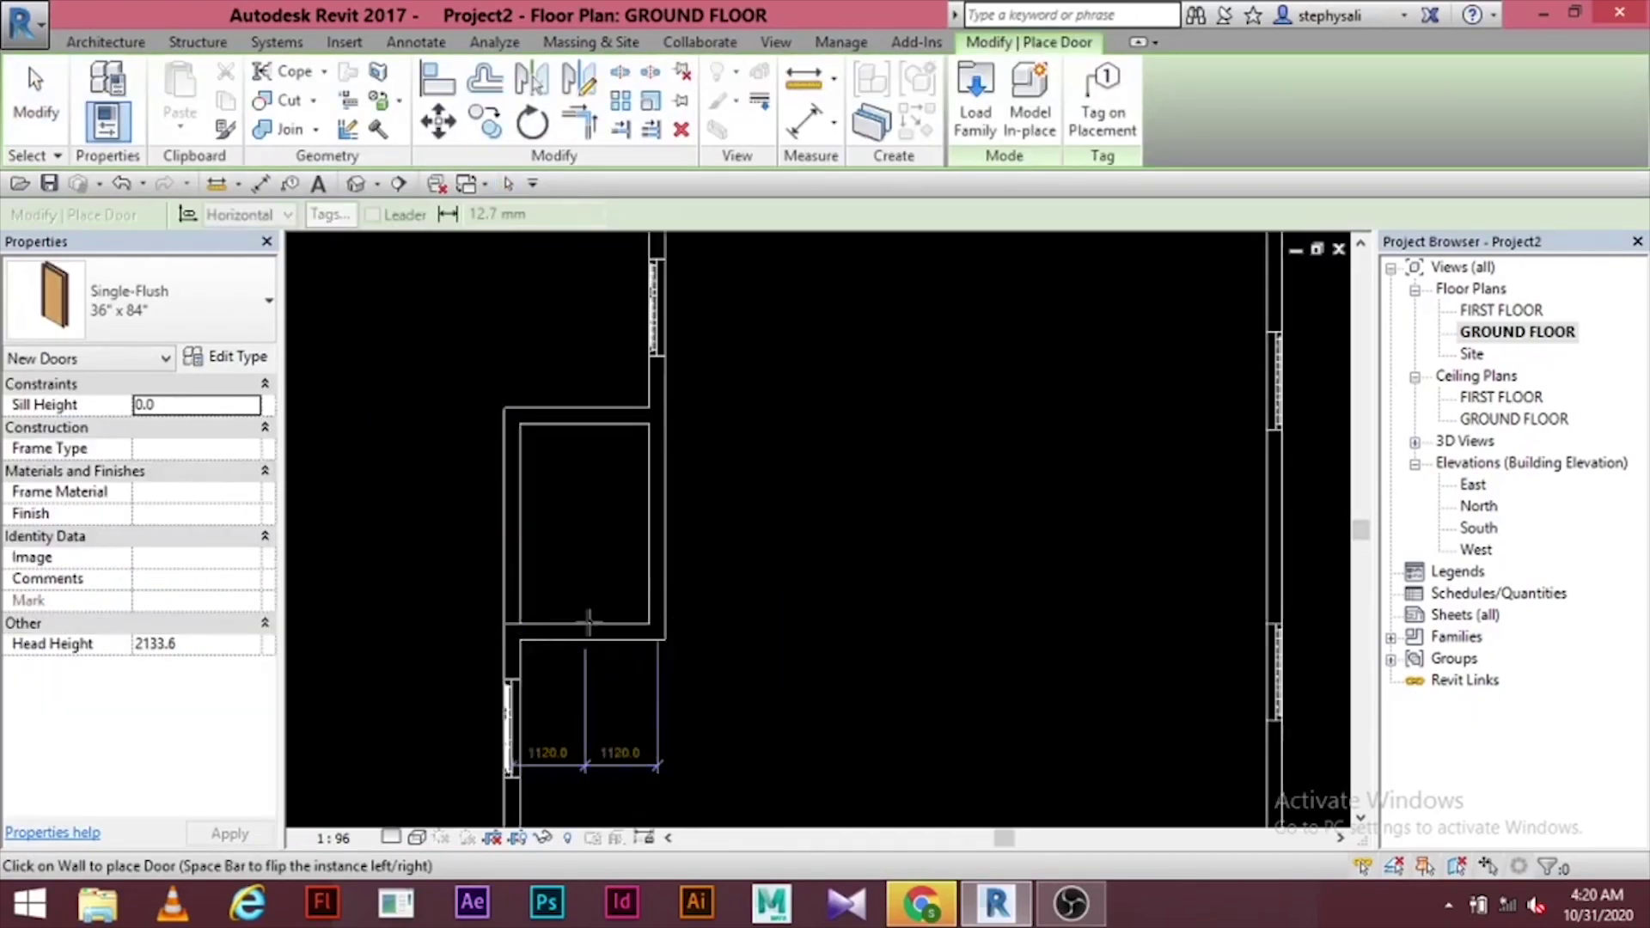
click(602, 631)
key(Escape)
key(Escape)
- Flip the door's facing and swing direction using its flip arrows
scroll(692, 619, up, 3)
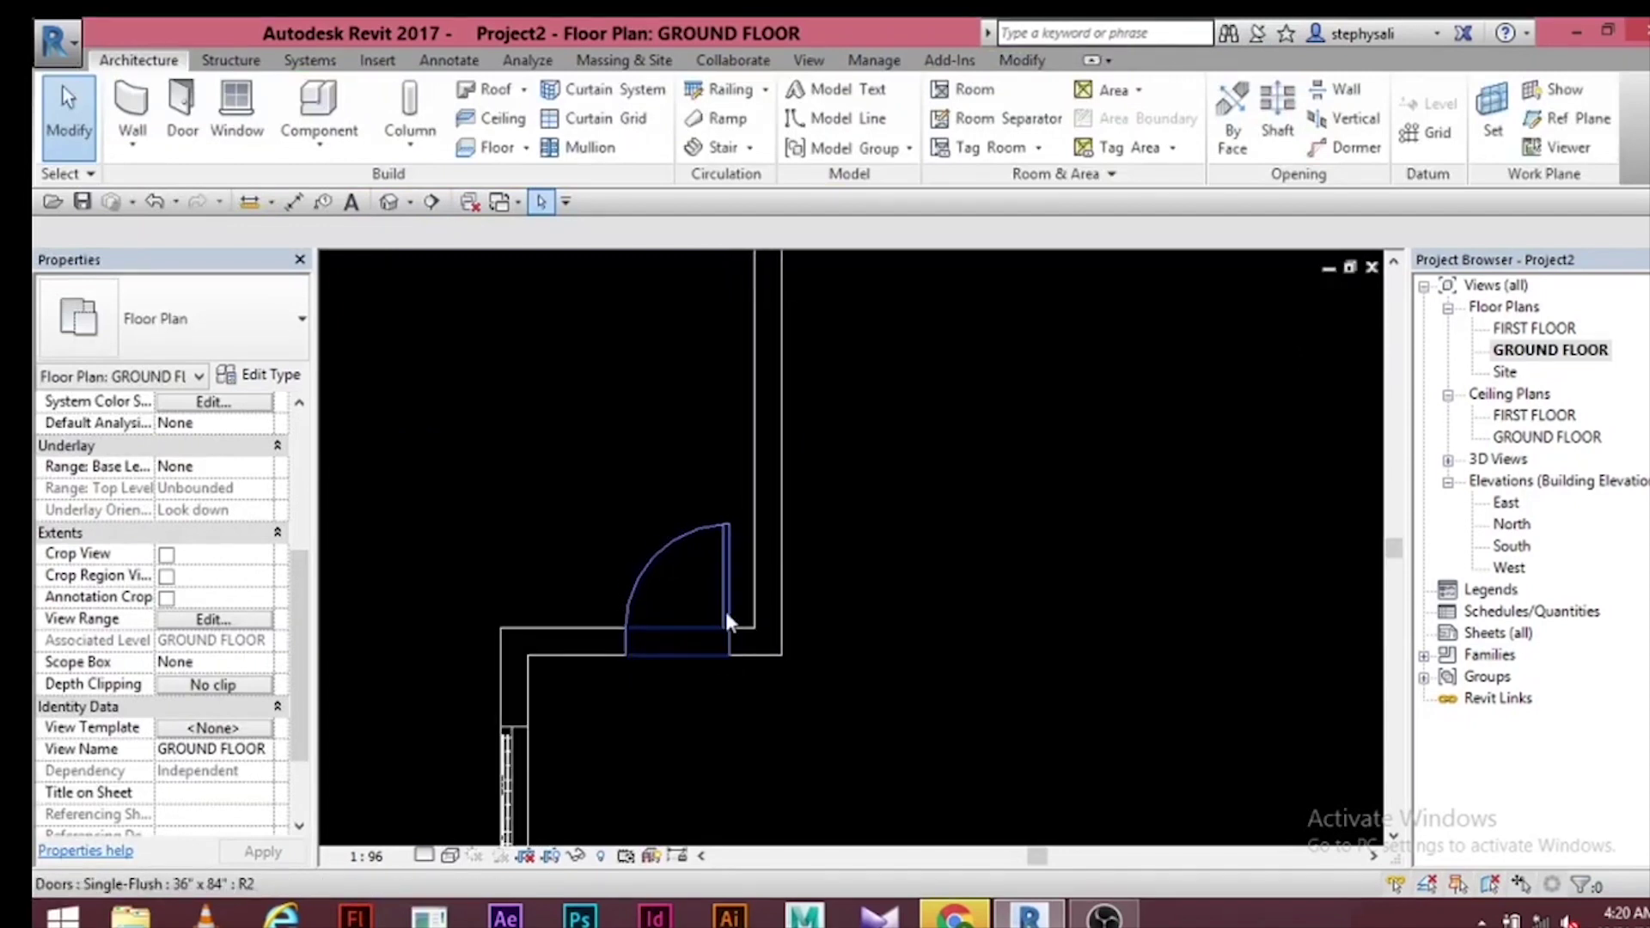
click(726, 617)
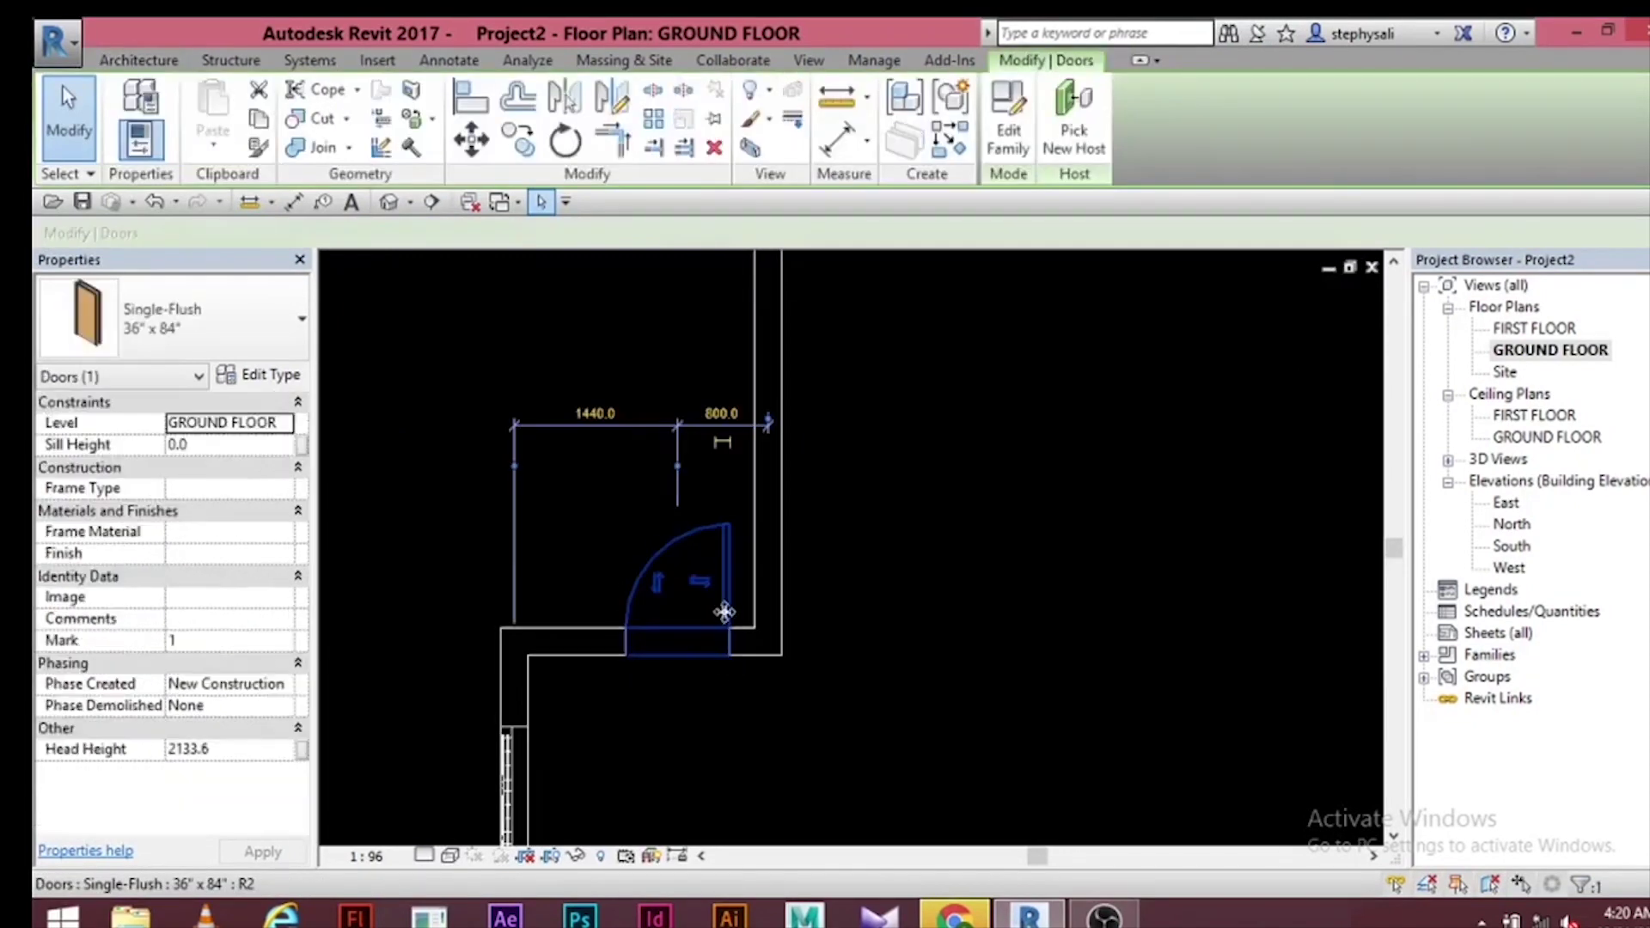
click(659, 587)
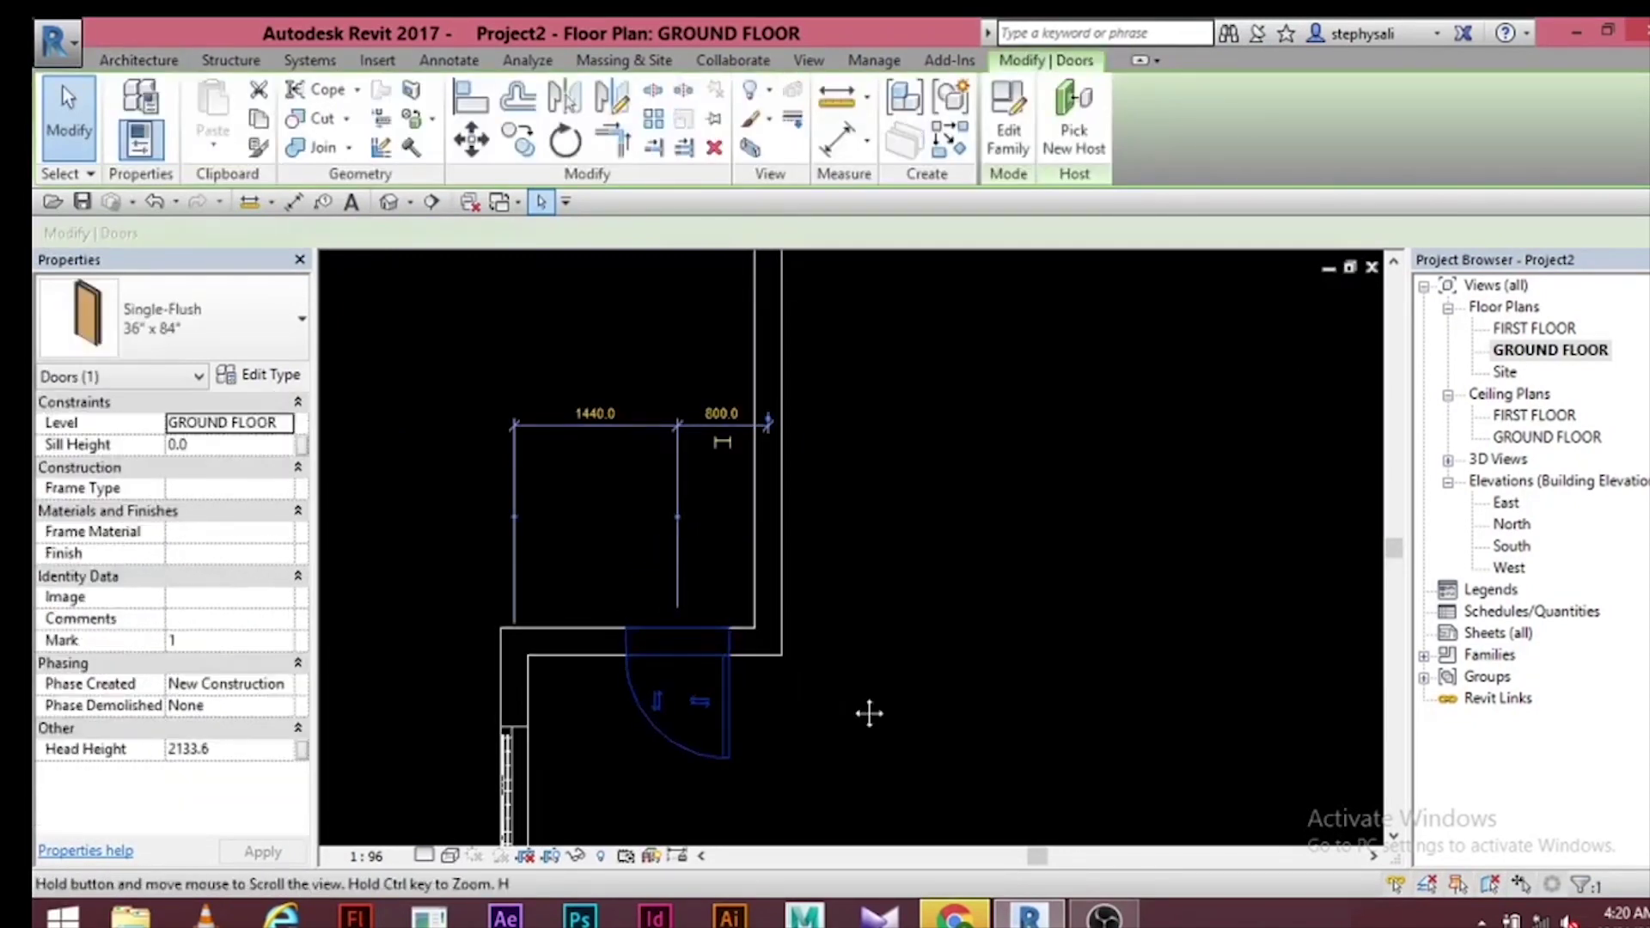
click(659, 714)
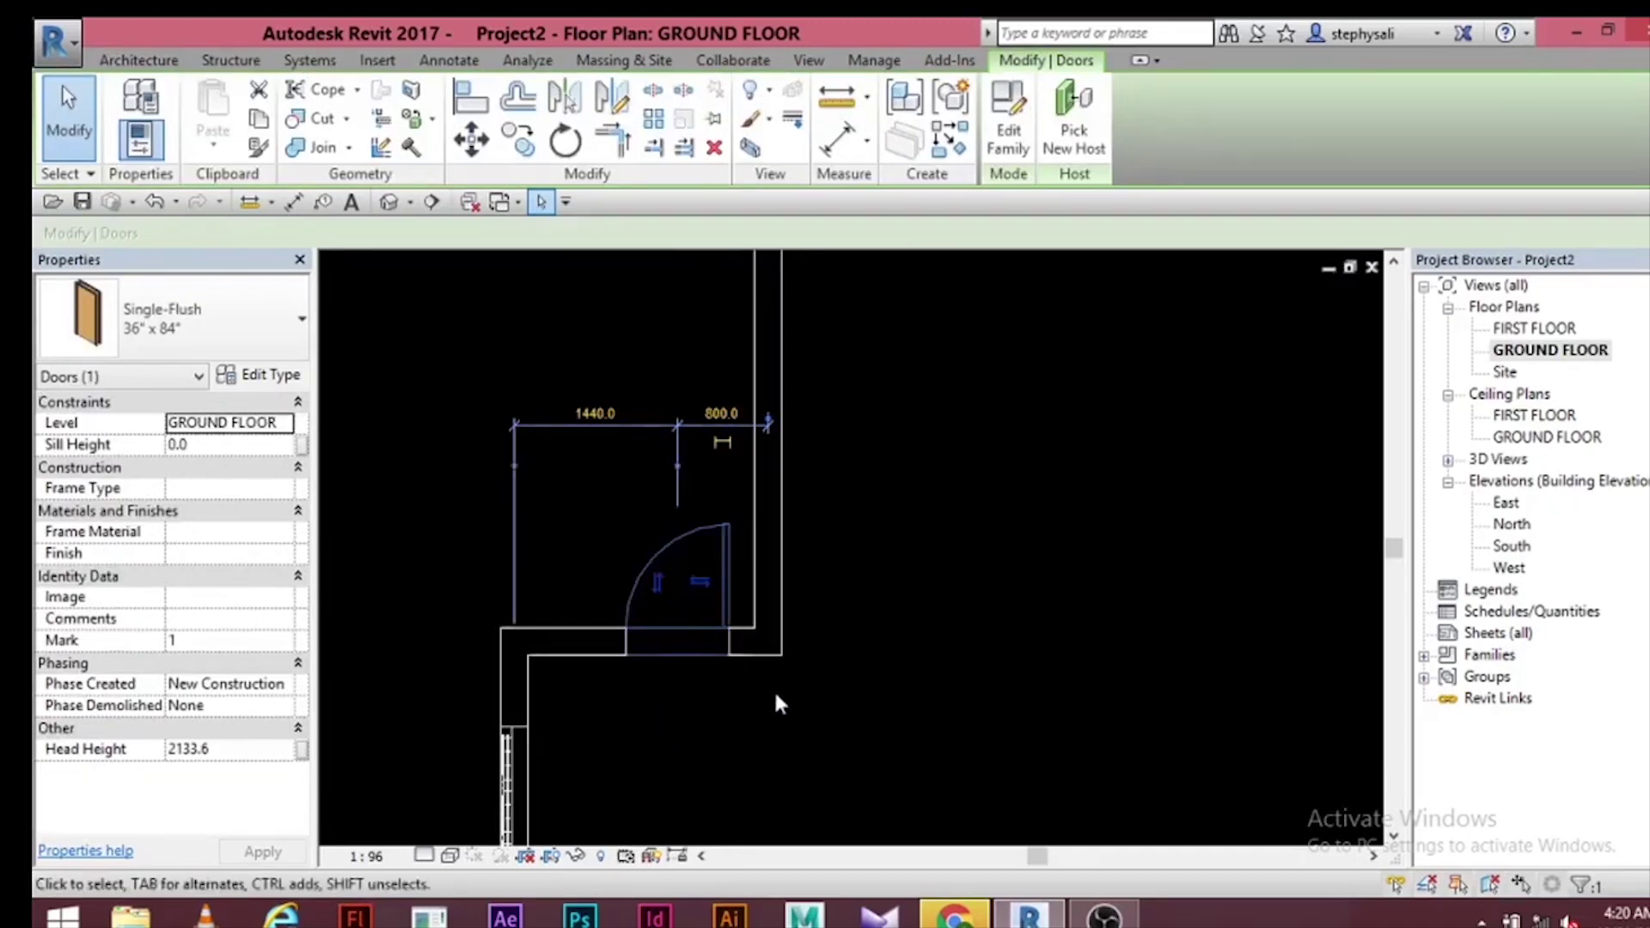
click(699, 584)
click(693, 576)
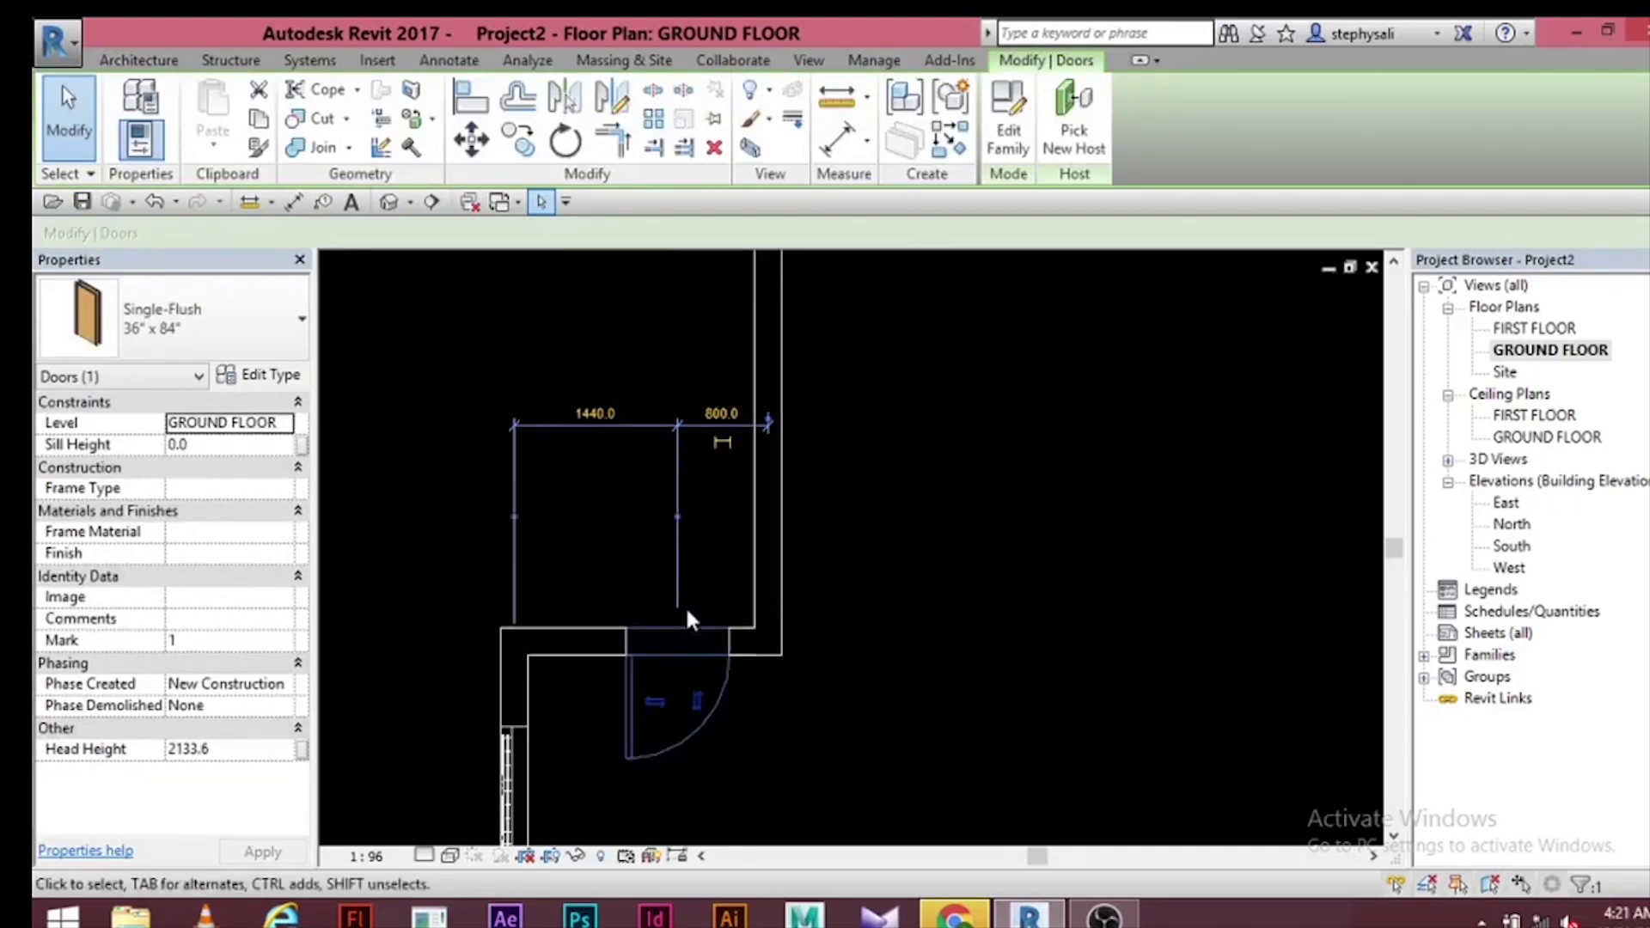
drag(634, 684, 616, 677)
- Move the door further left along the wall with MV, then view the whole floor
scroll(615, 678, up, 3)
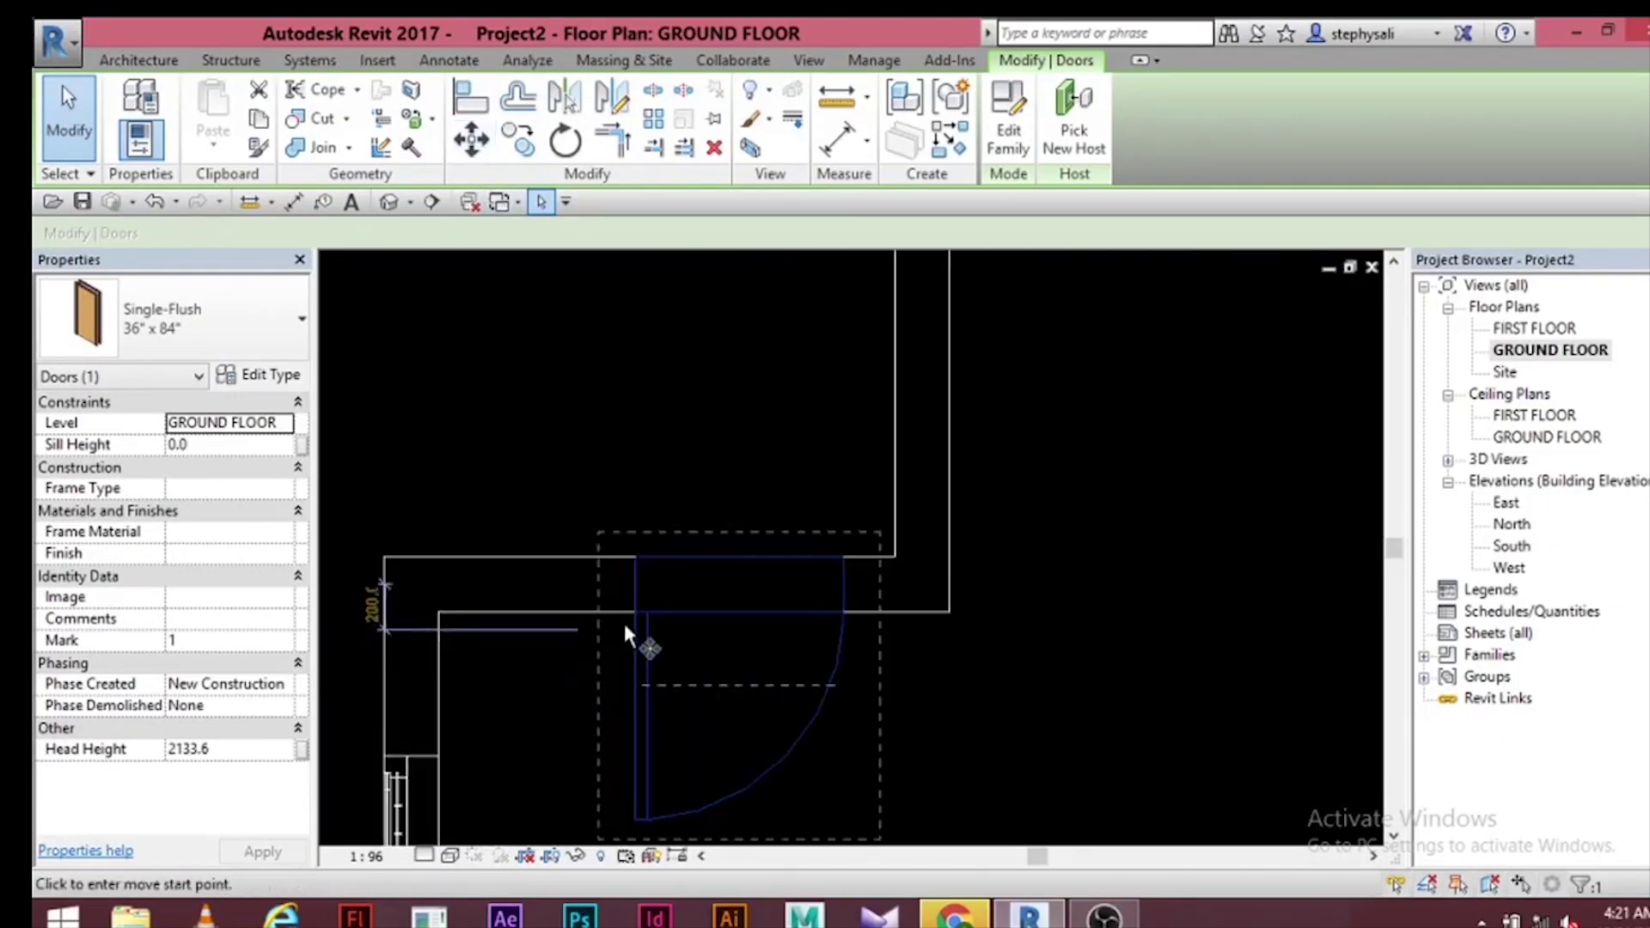
key(m)
key(v)
click(635, 611)
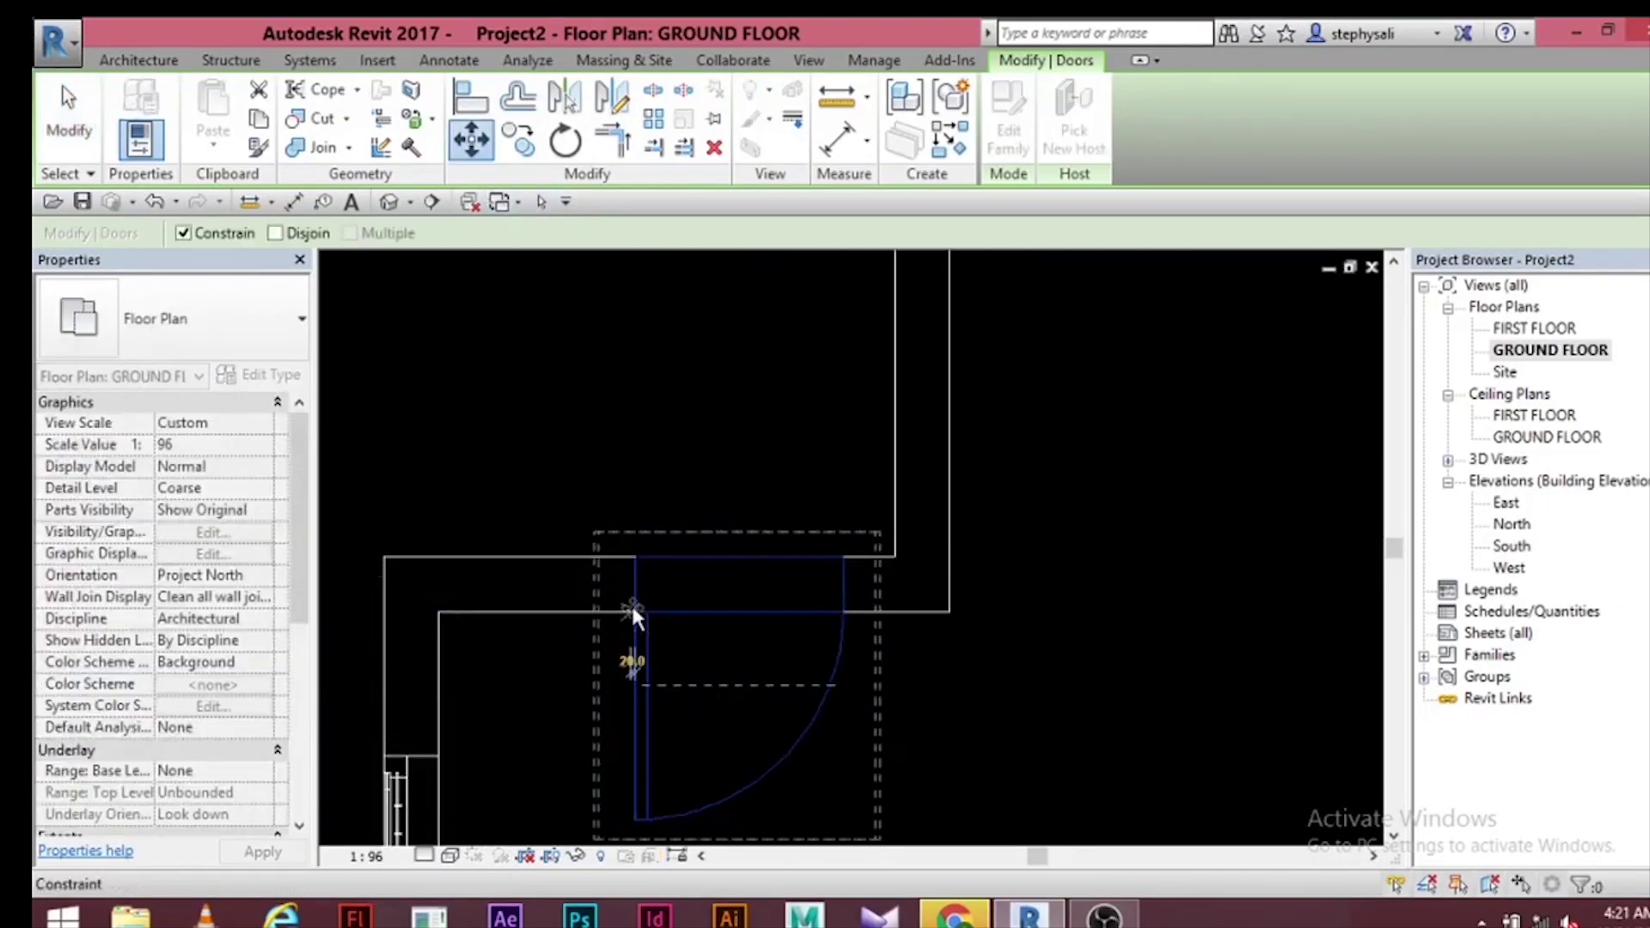
click(458, 612)
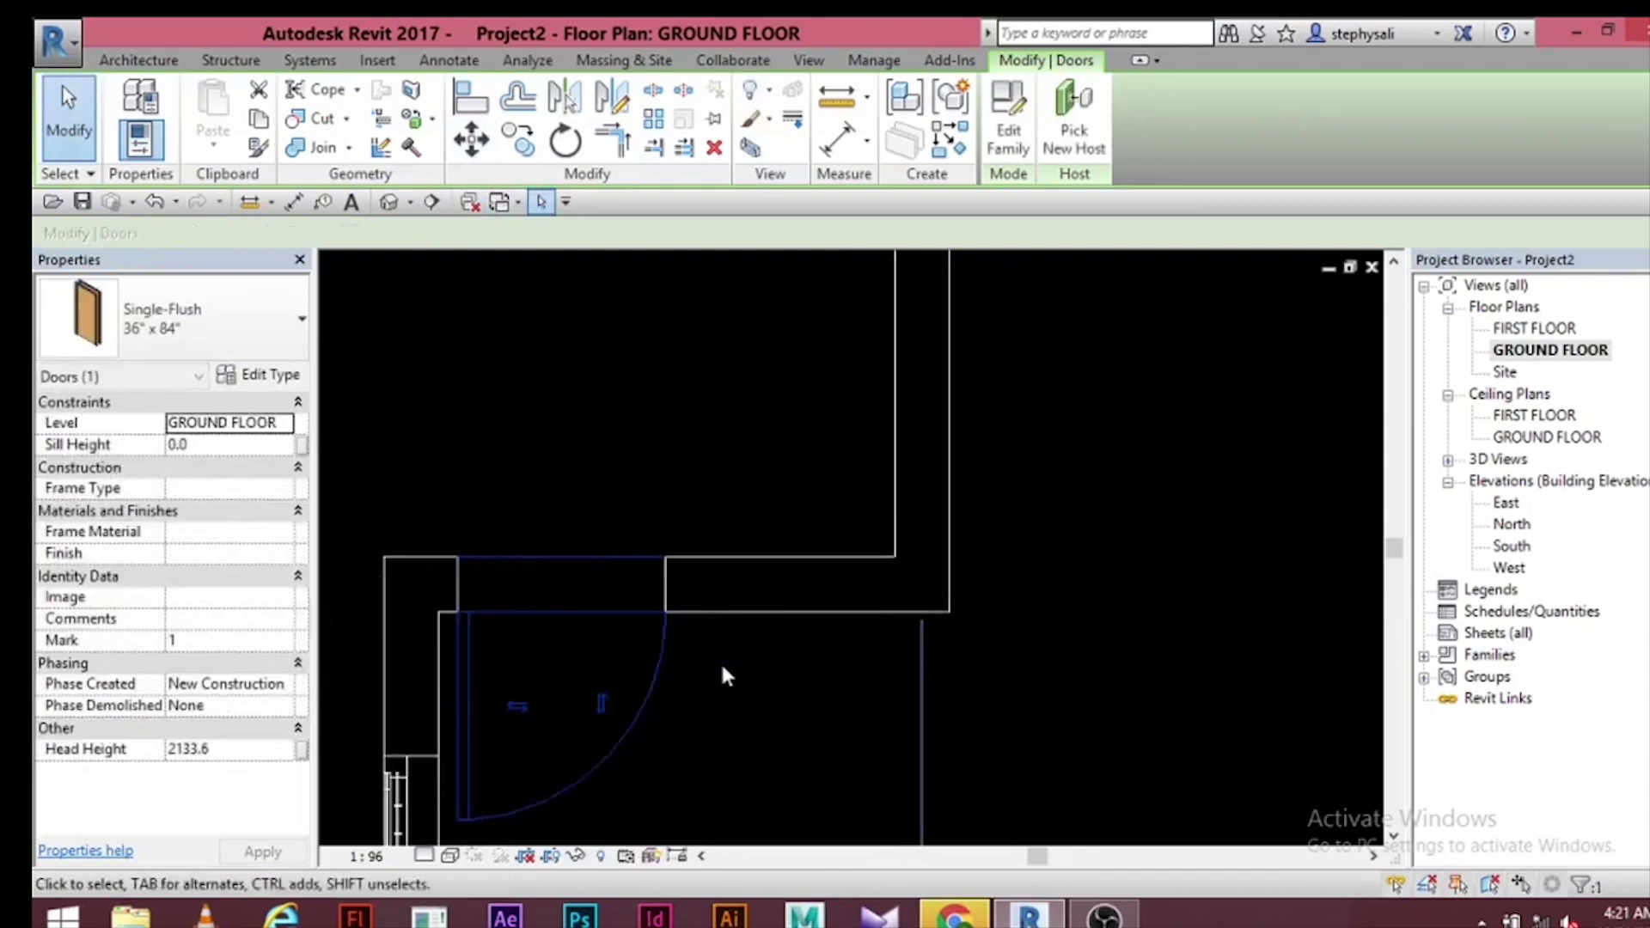
click(1007, 717)
scroll(1004, 719, down, 2)
middle_drag(1002, 719, 756, 461)
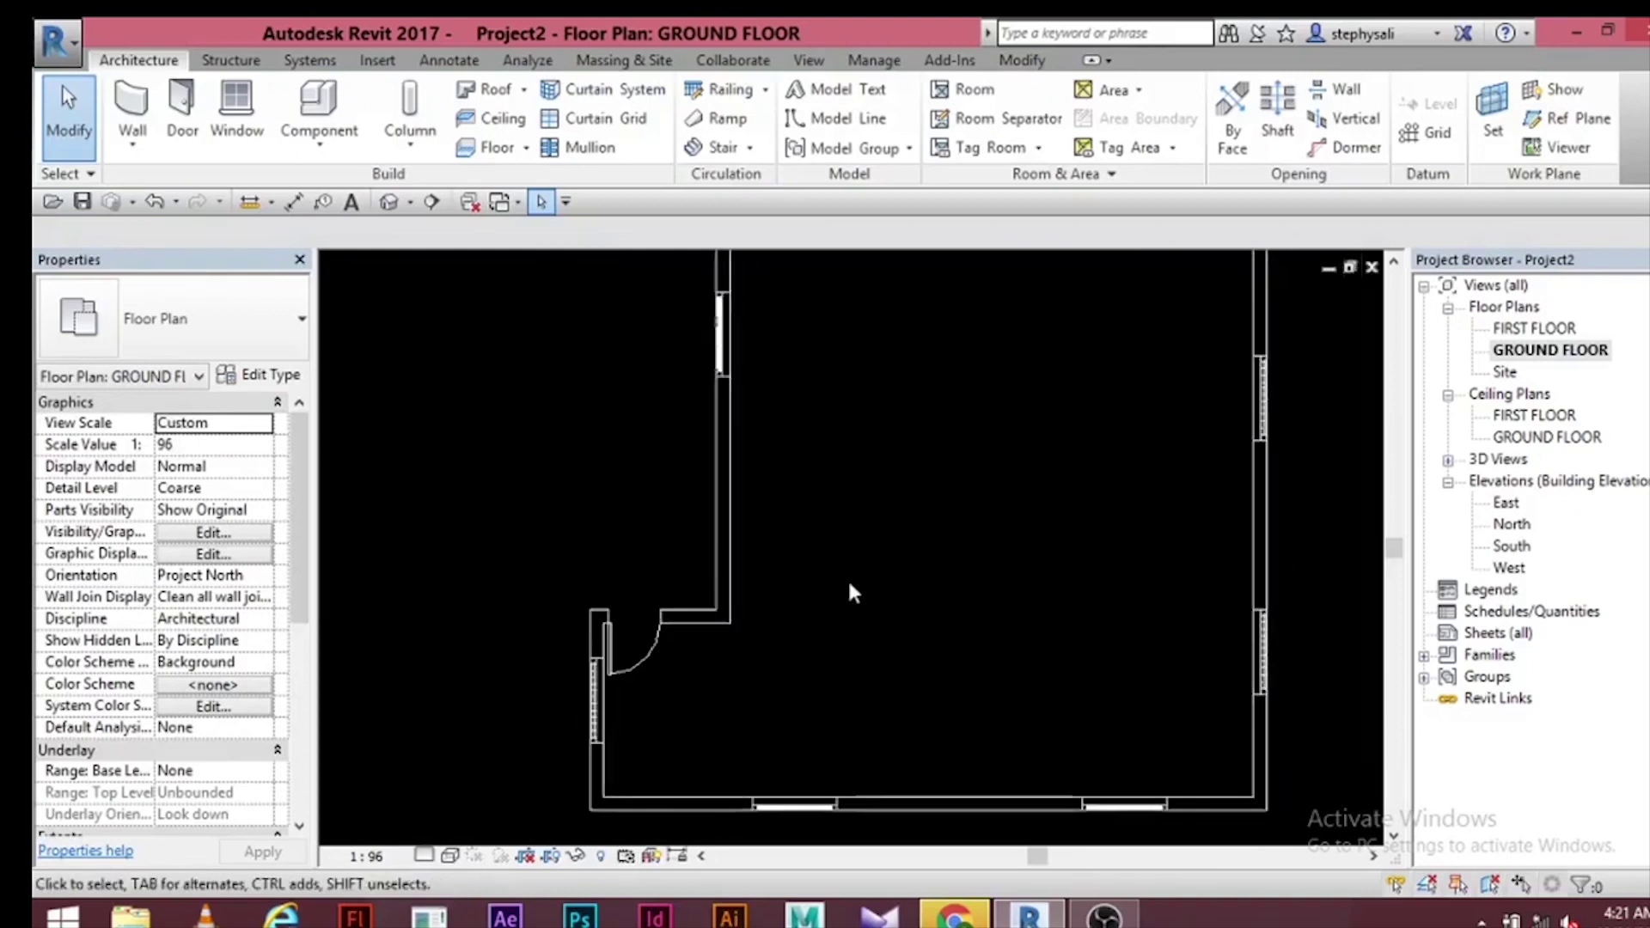
- Open the default 3D view of the building
click(823, 67)
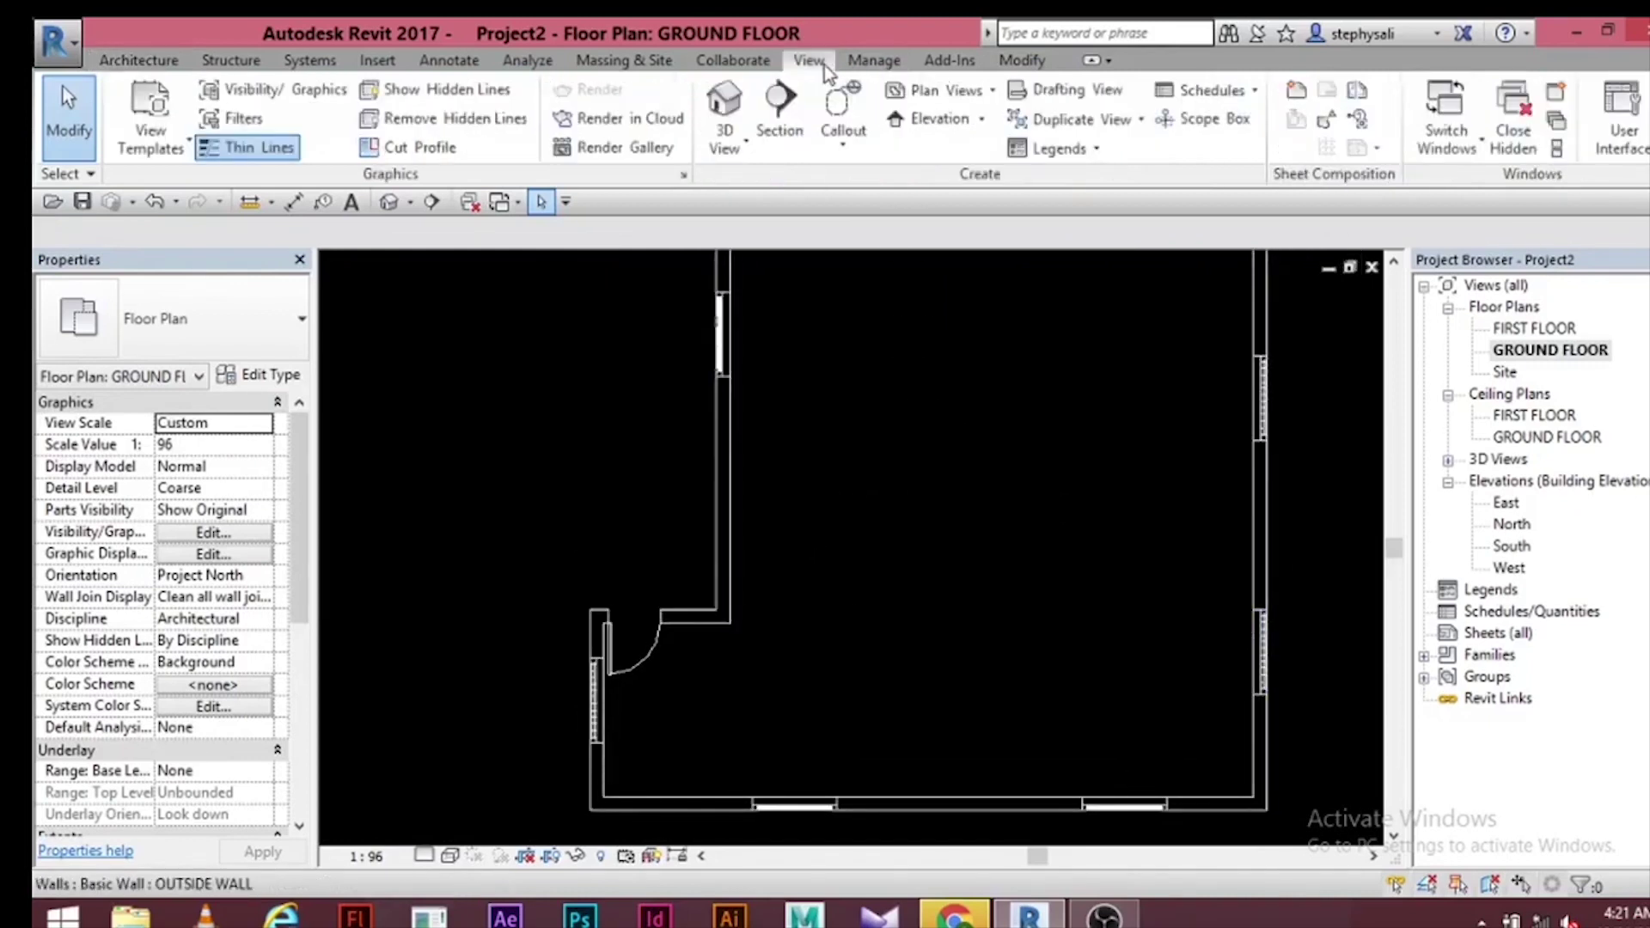
click(724, 102)
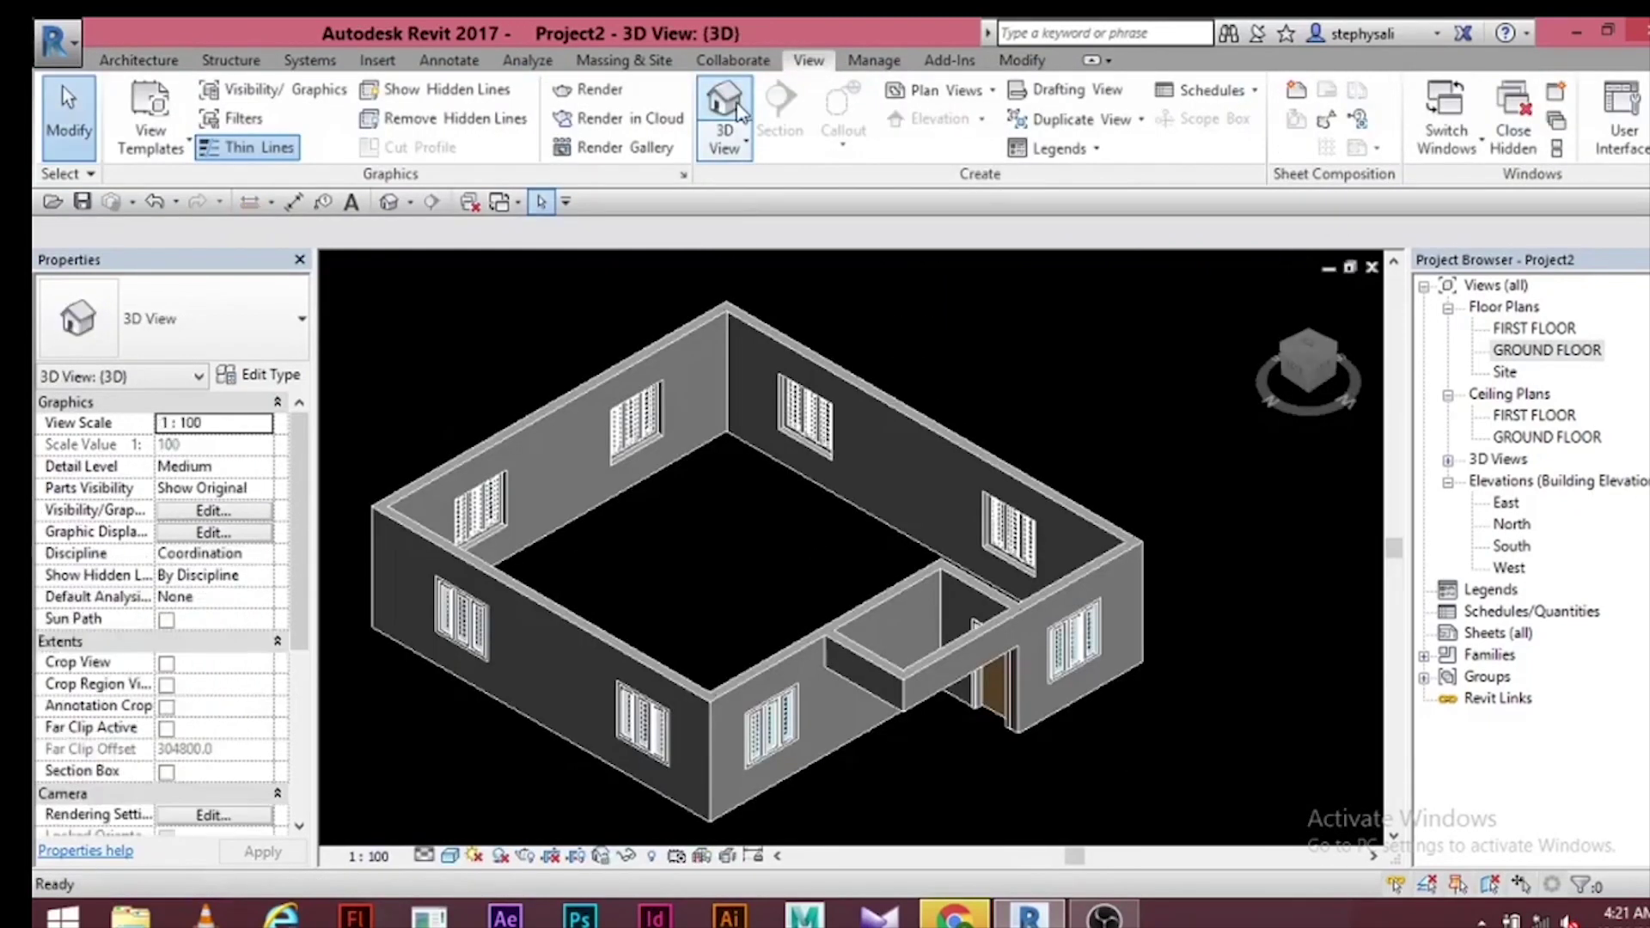
scroll(1057, 679, up, 4)
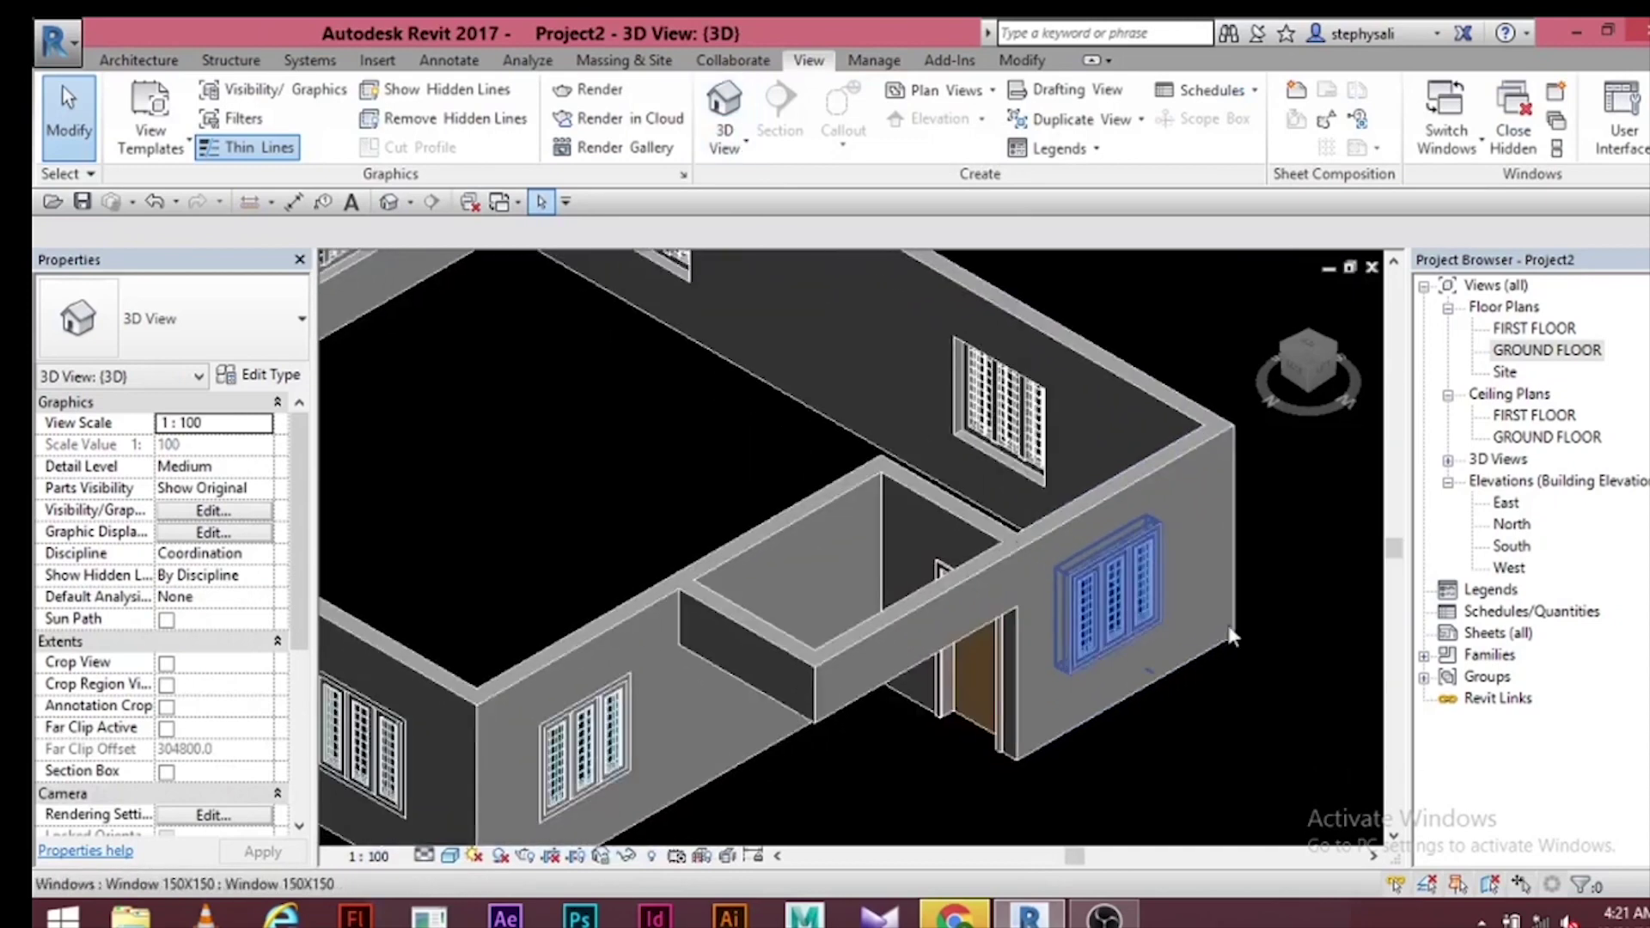
- Switch the 3D view's visual style to Realistic
click(453, 861)
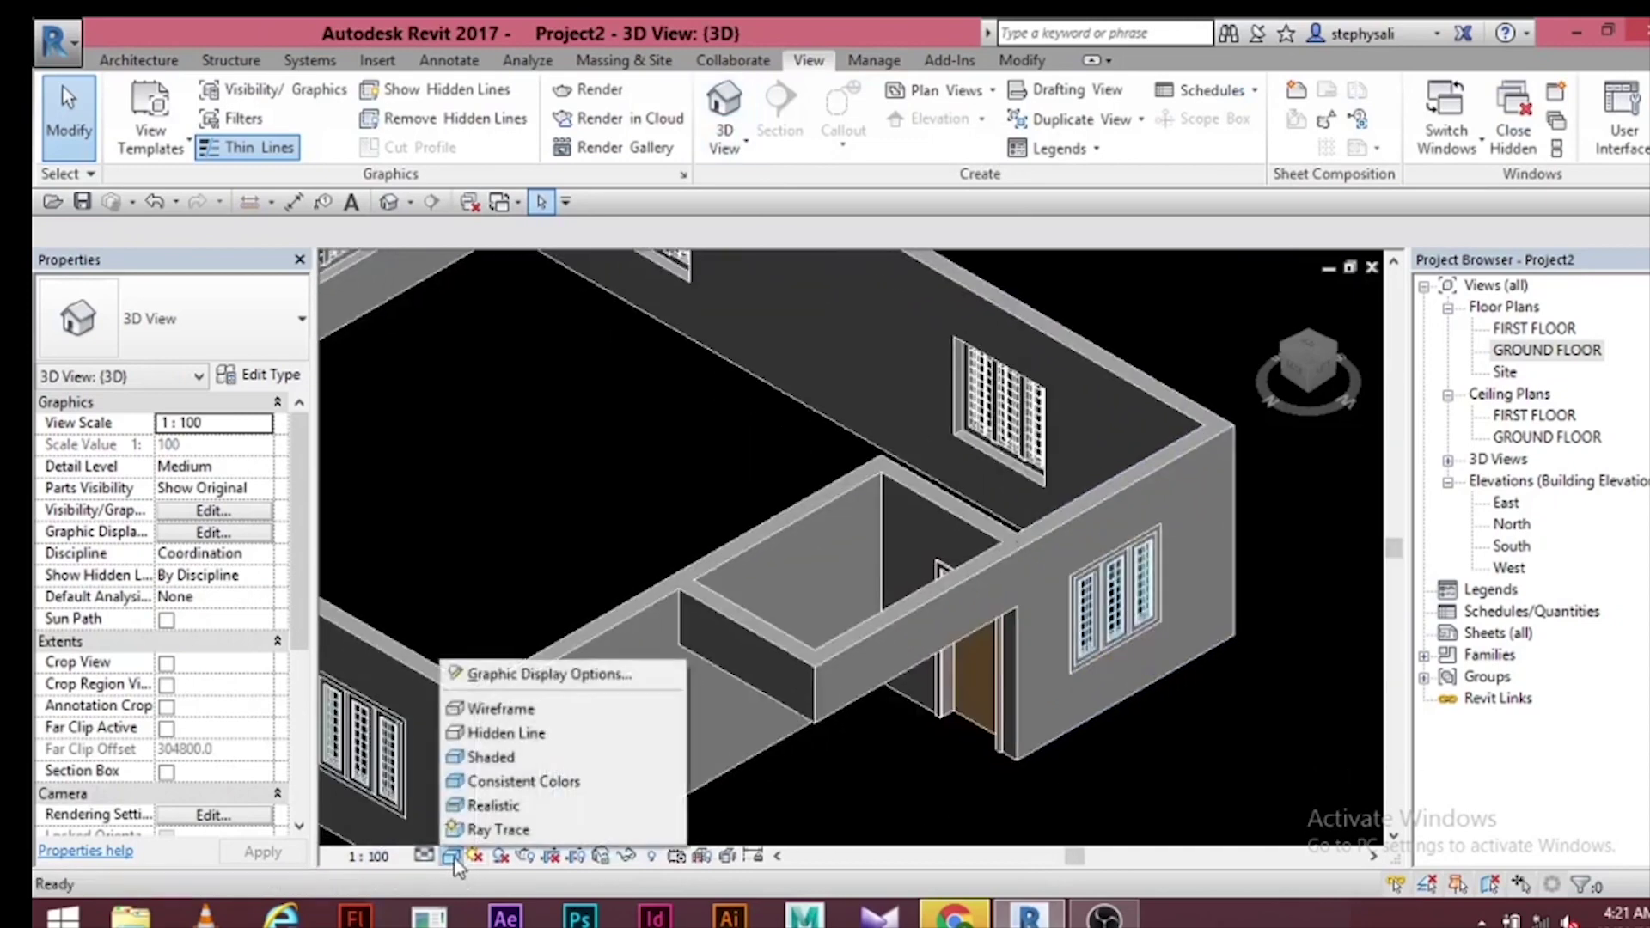
click(467, 812)
scroll(467, 812, down, 3)
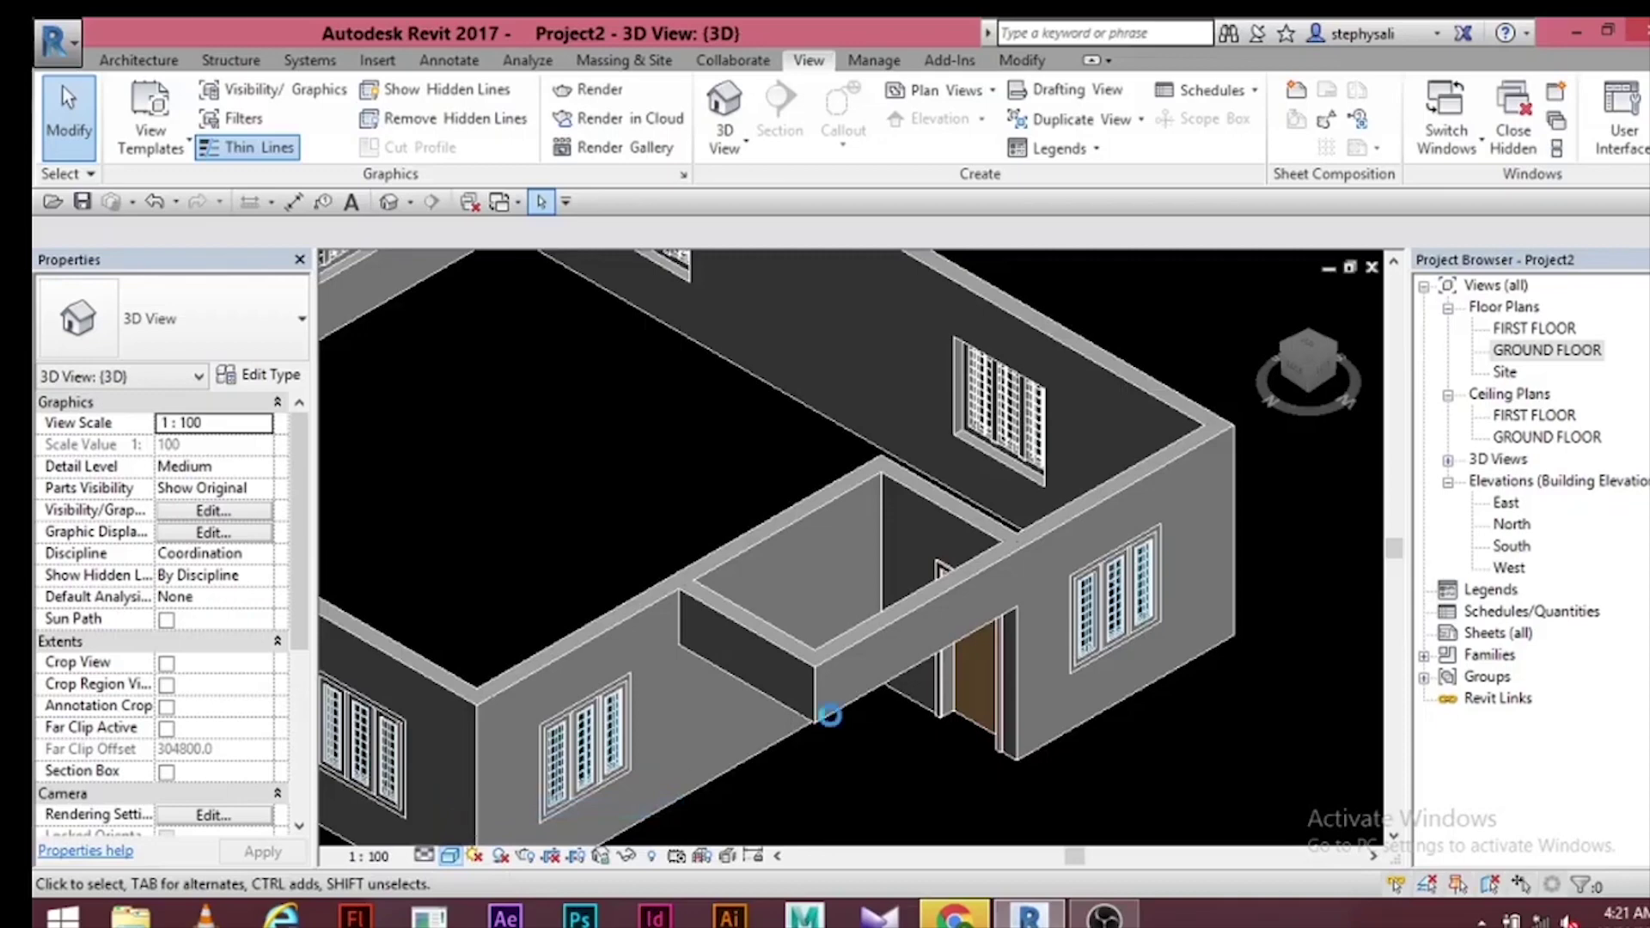
scroll(828, 711, up, 3)
scroll(931, 744, down, 3)
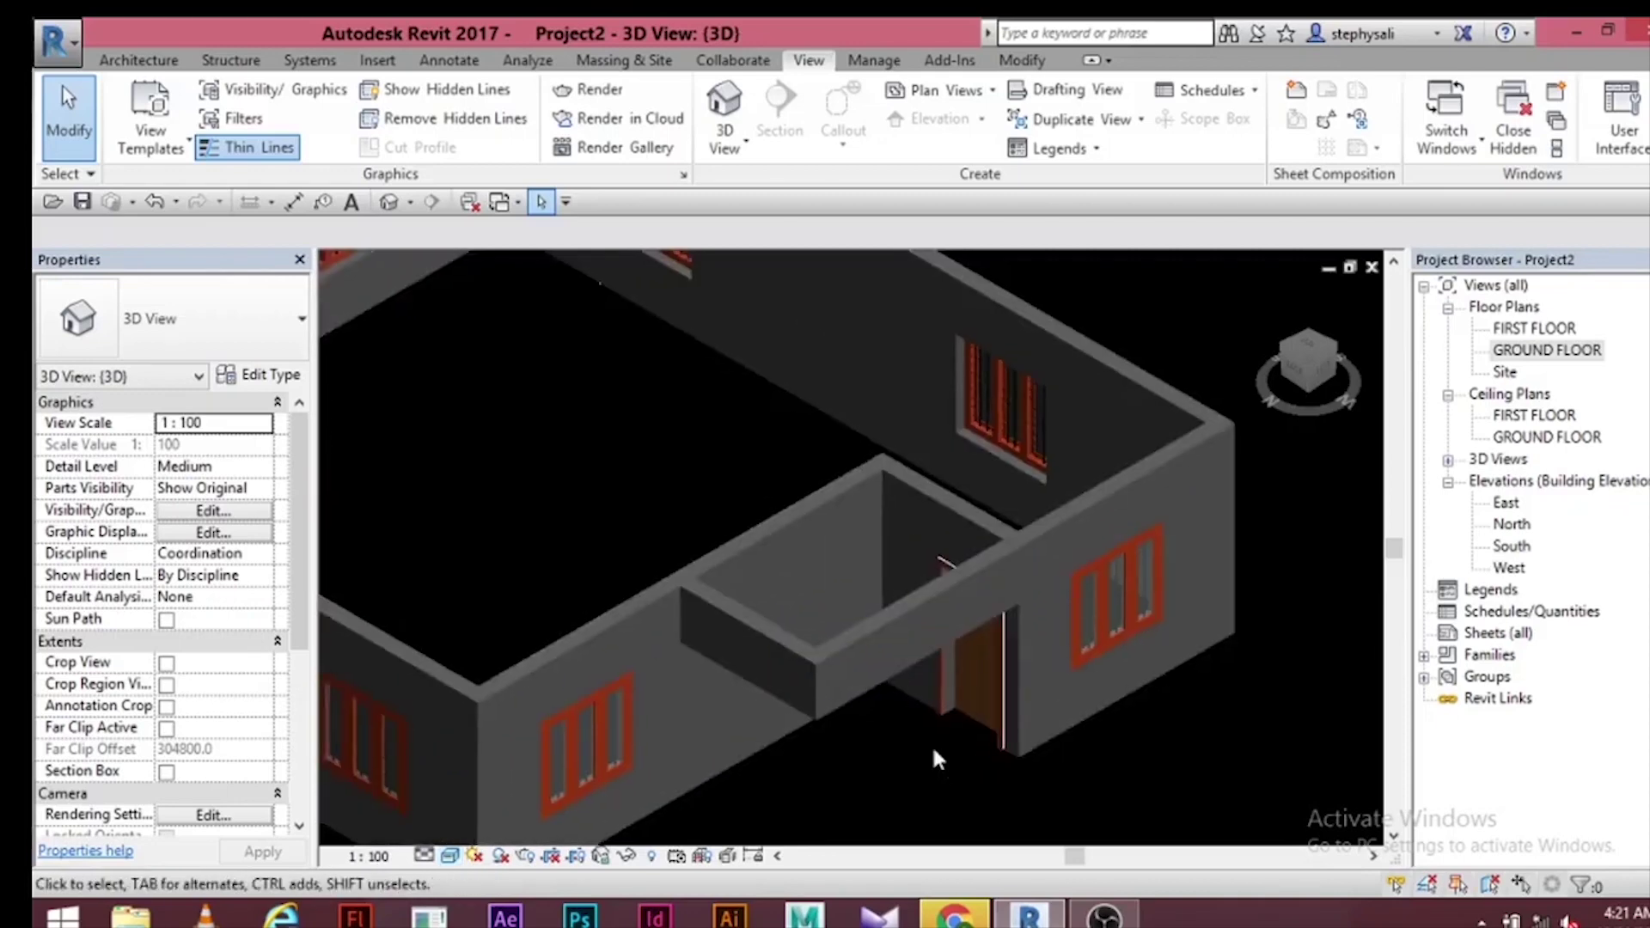
scroll(932, 745, up, 2)
scroll(937, 764, down, 2)
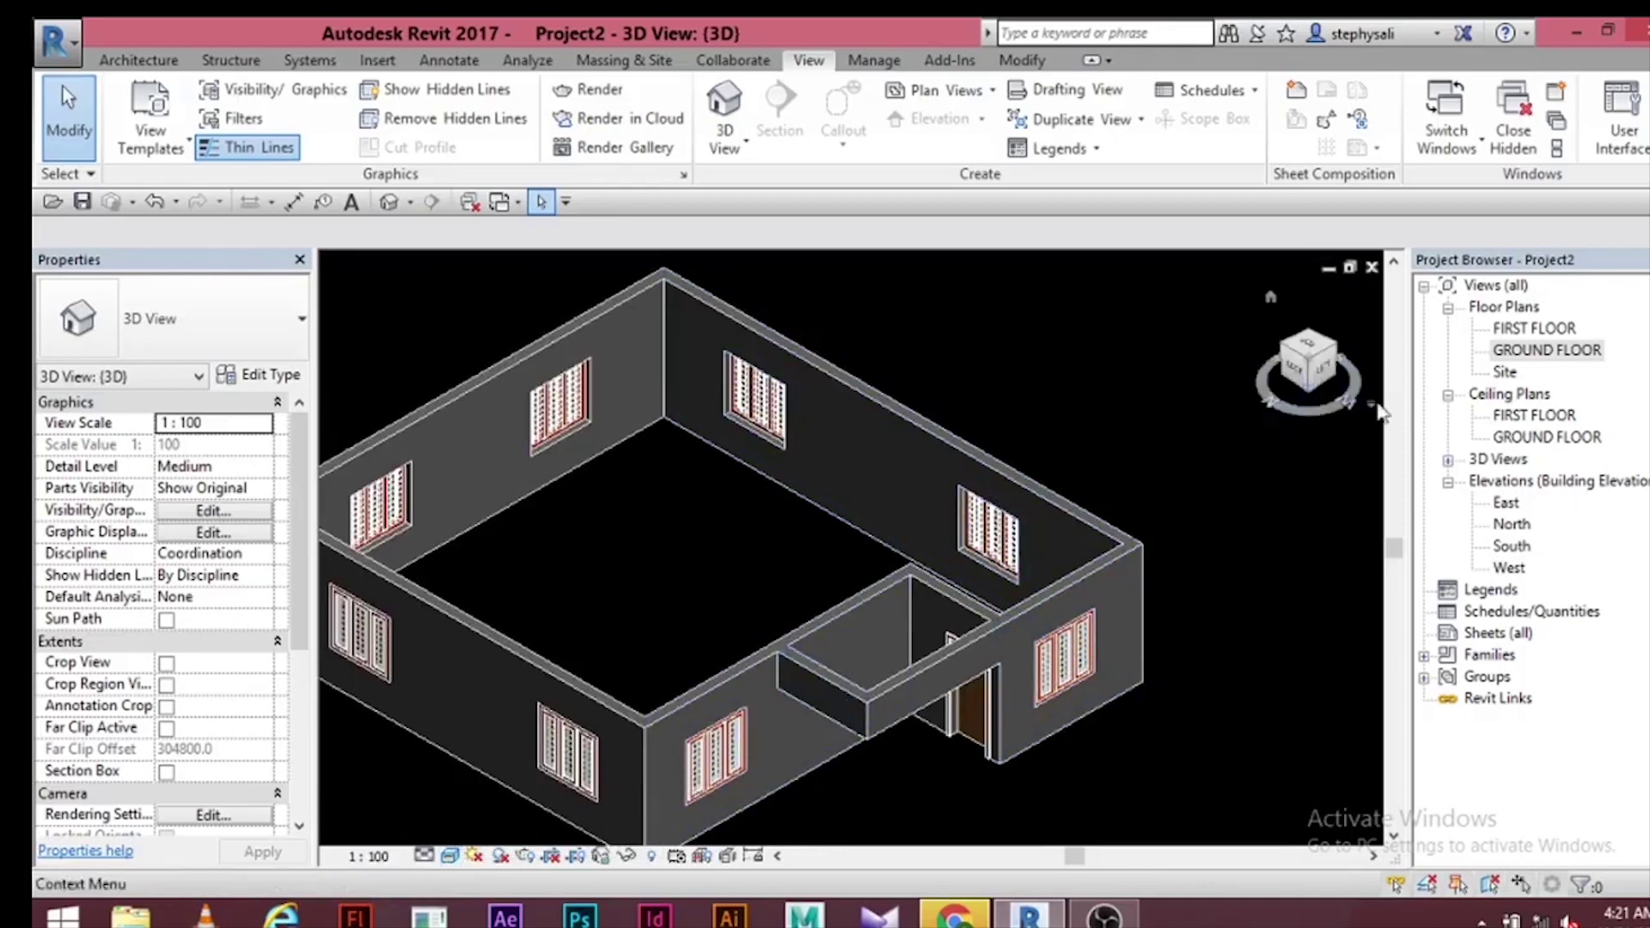
- Reopen the GROUND FLOOR plan from the Project Browser and frame it
double_click(1517, 352)
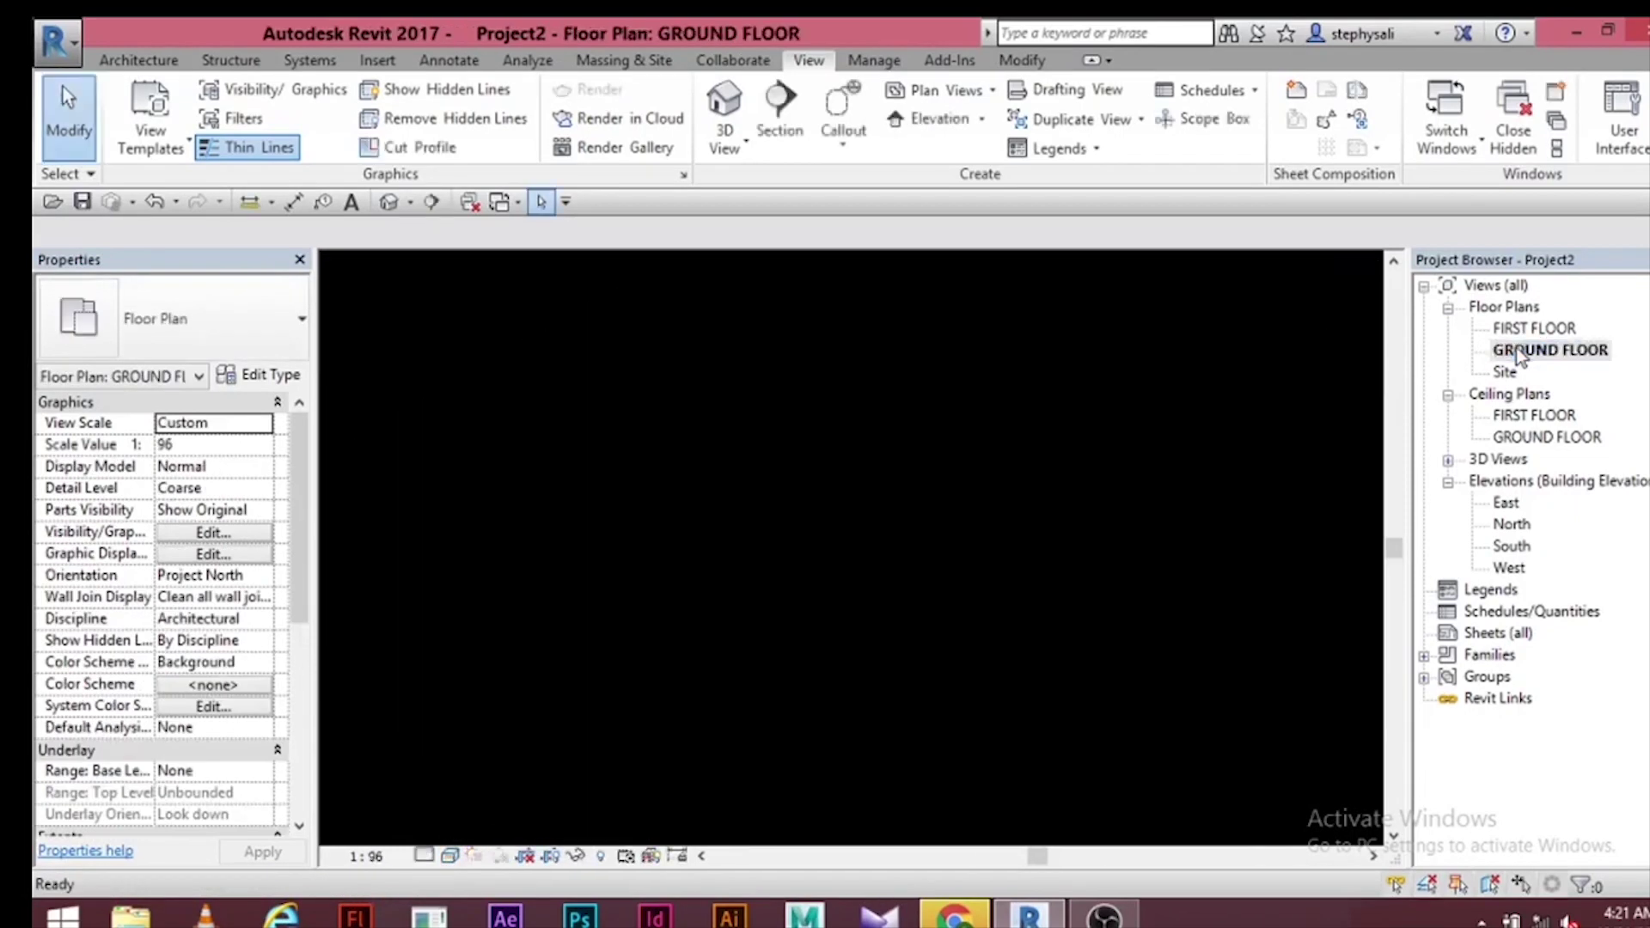
scroll(812, 683, down, 2)
middle_drag(832, 673, 656, 501)
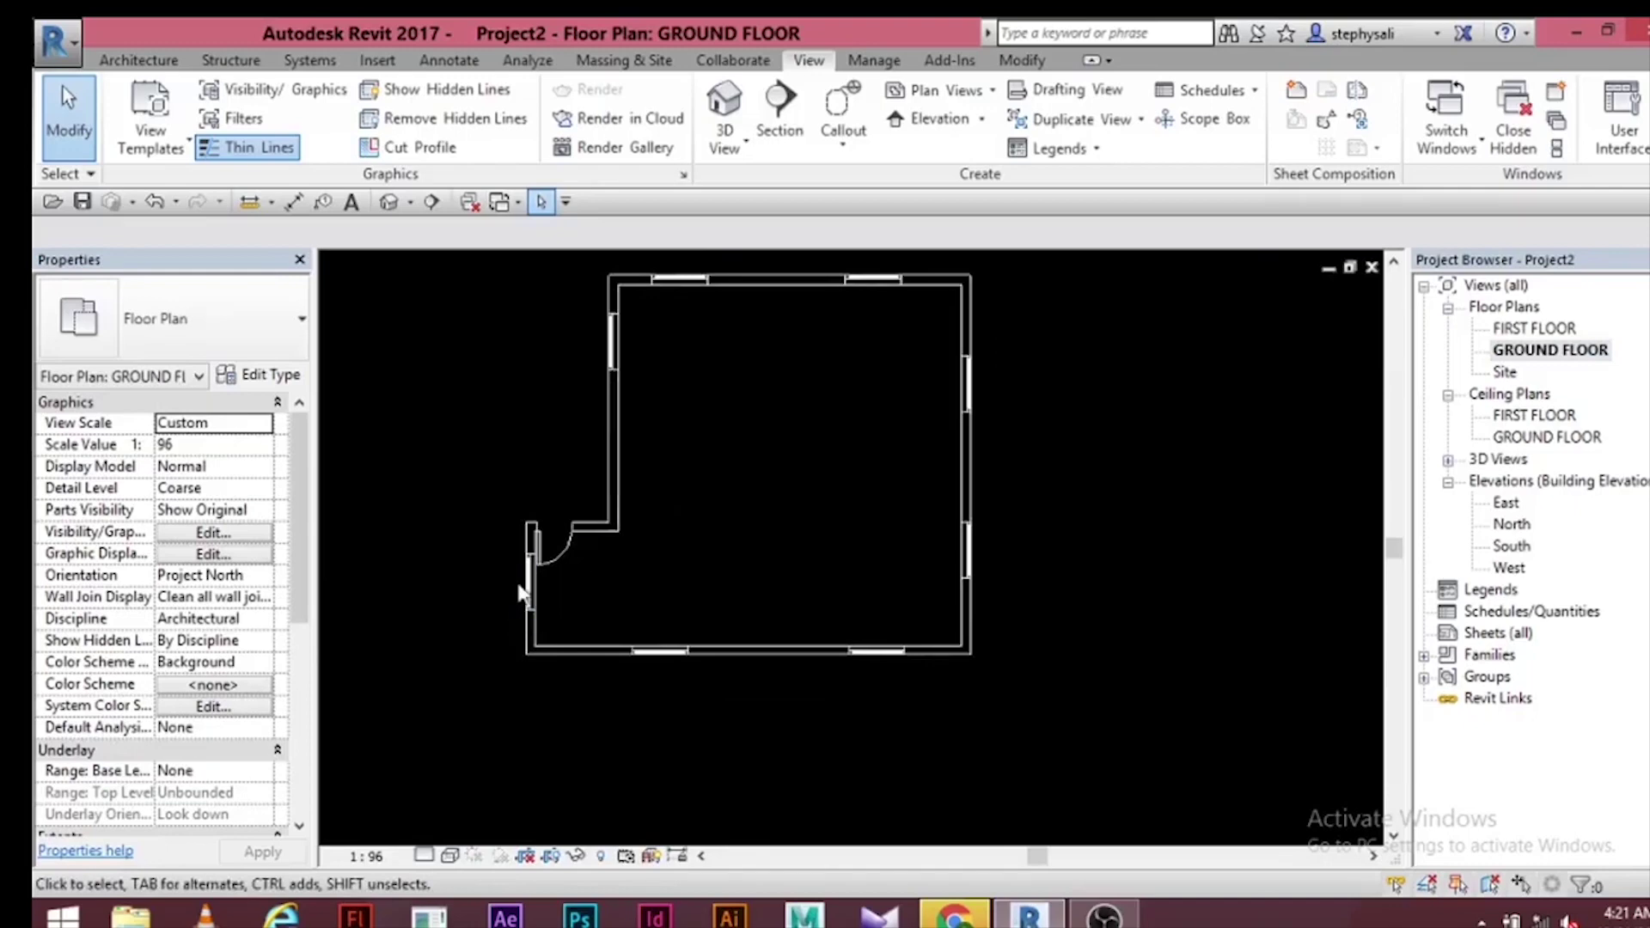
middle_drag(703, 550, 733, 623)
scroll(303, 687, down, 5)
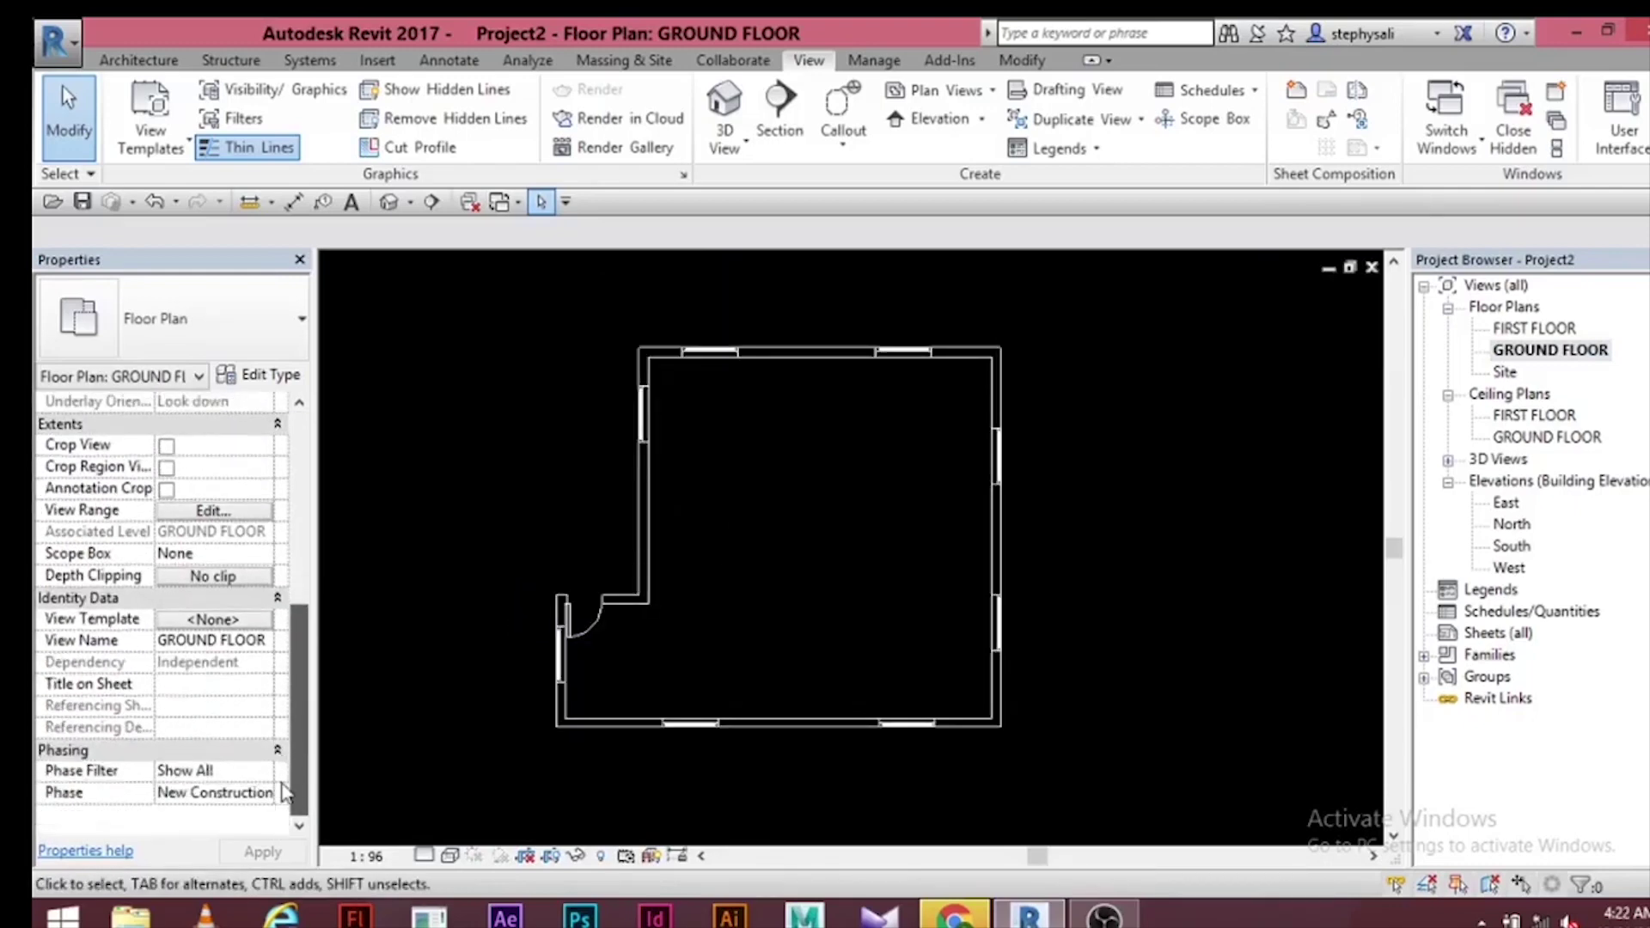
scroll(301, 653, up, 3)
scroll(300, 653, down, 4)
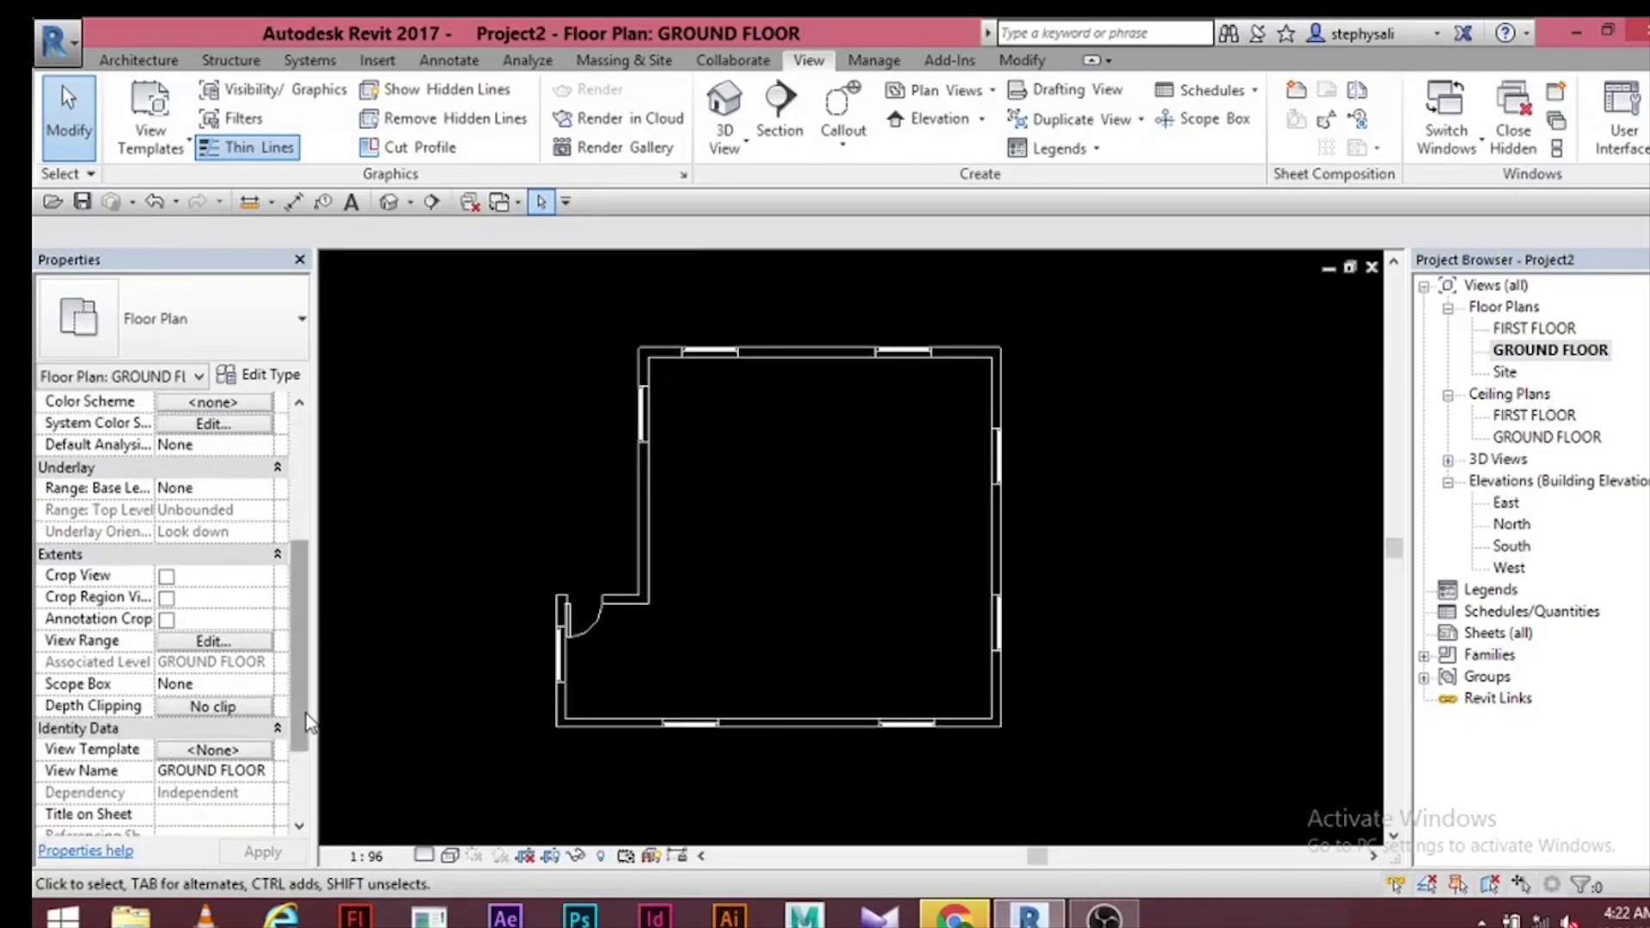
- Confirm the view range with top 4000, cut plane 2500 and bottom 0
click(212, 641)
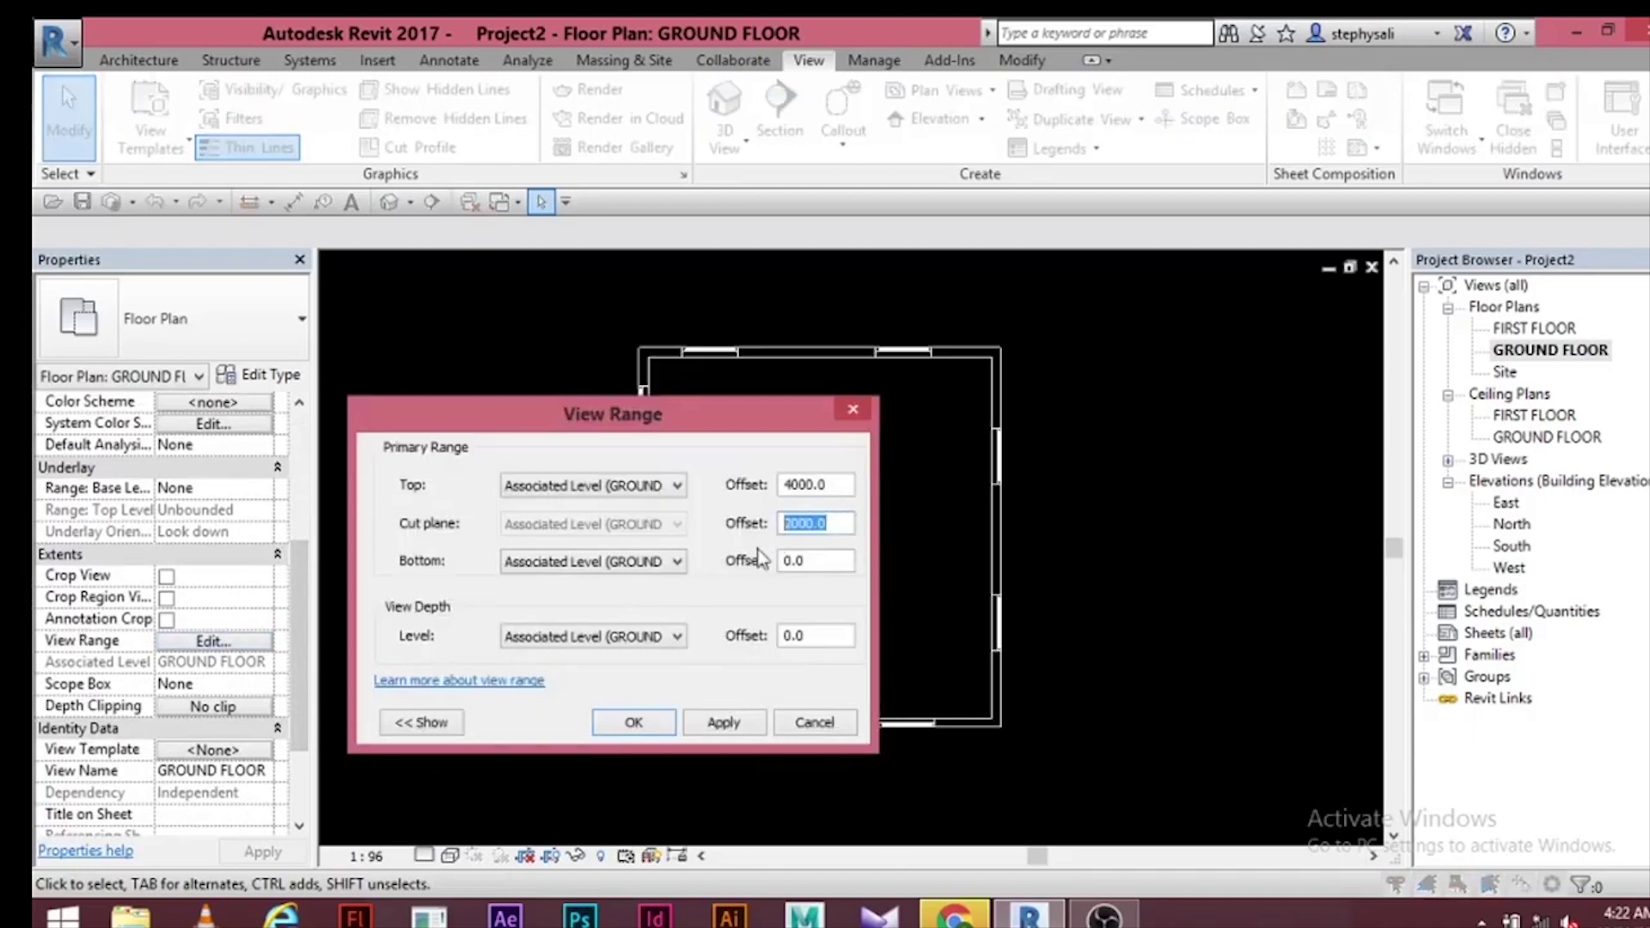
click(634, 723)
scroll(687, 593, up, 3)
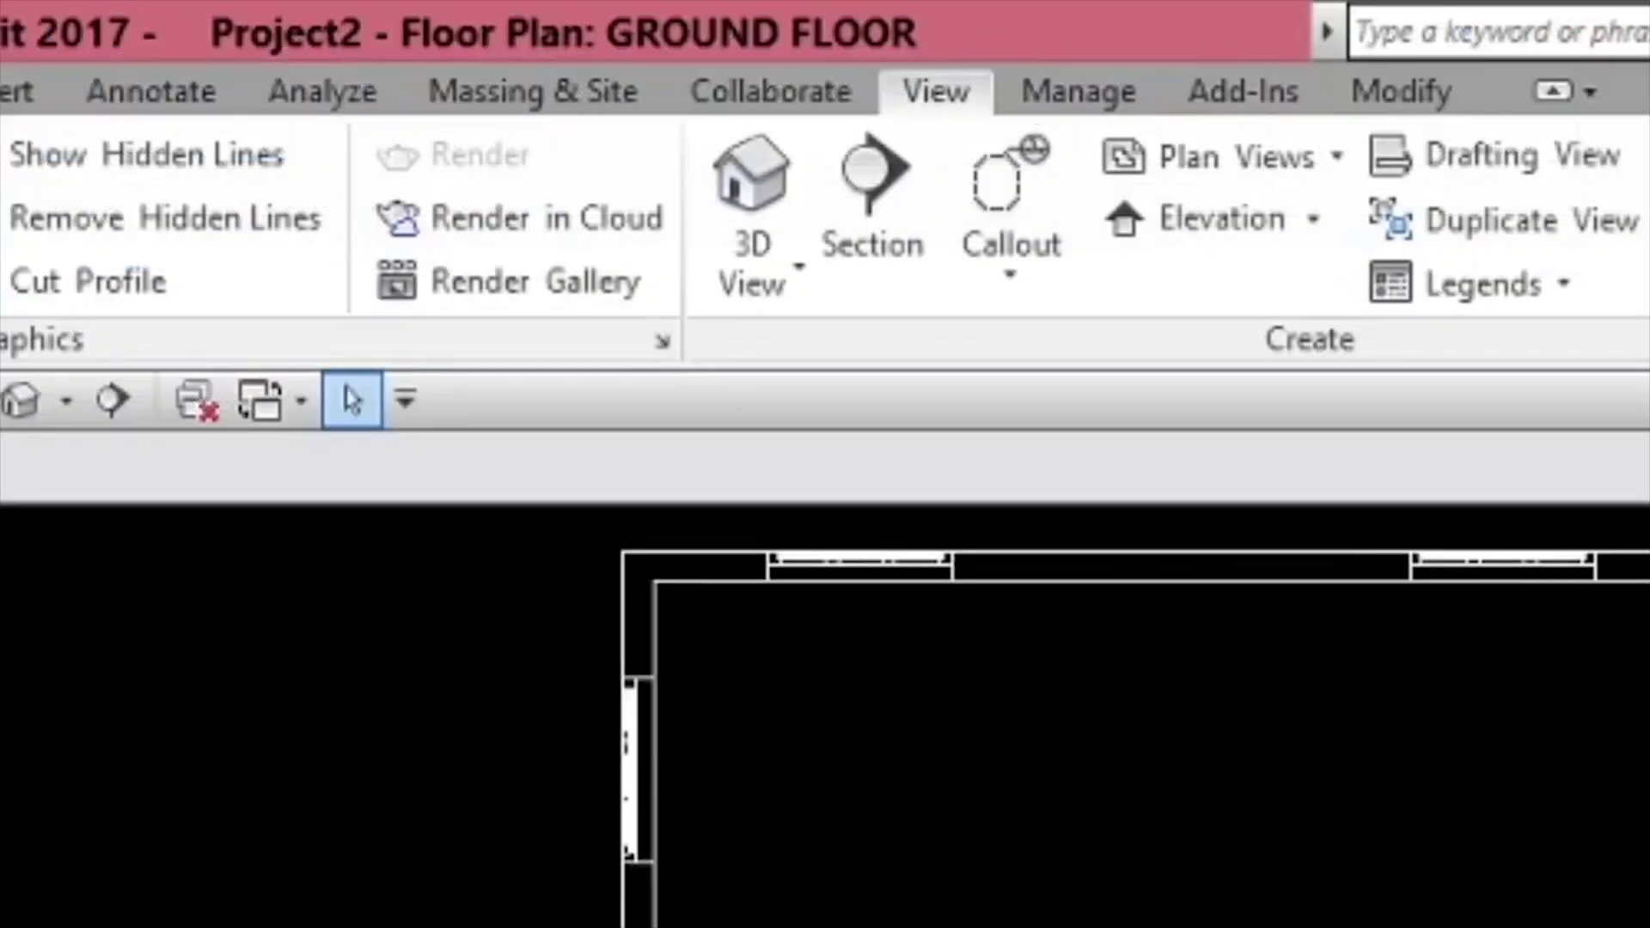
click(139, 59)
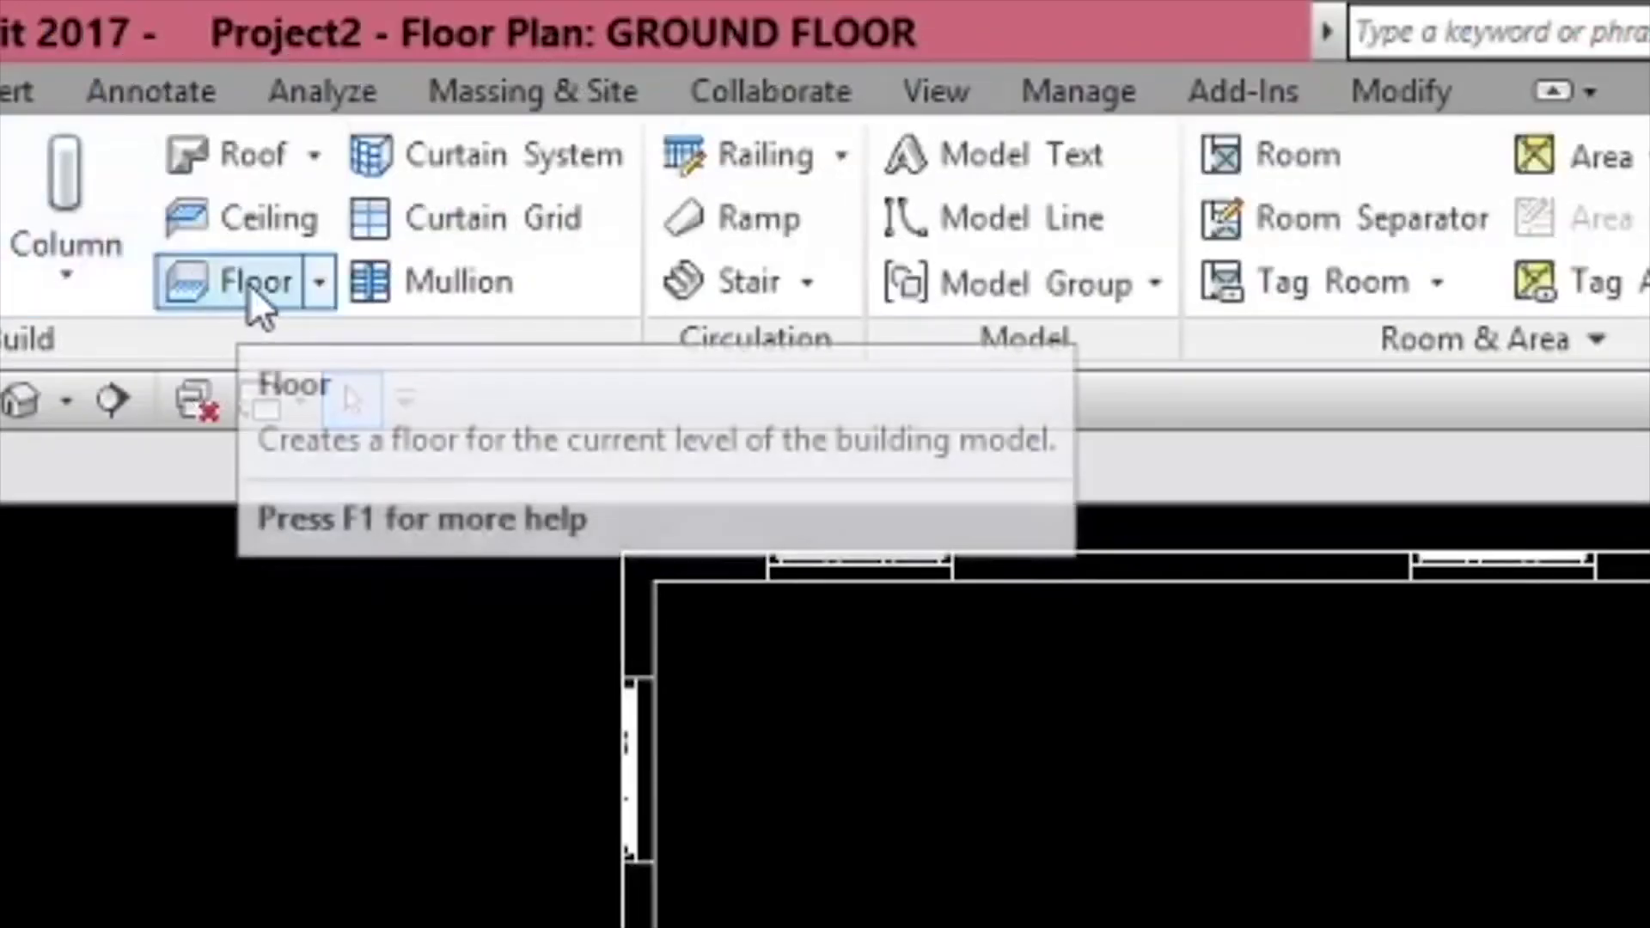
click(318, 281)
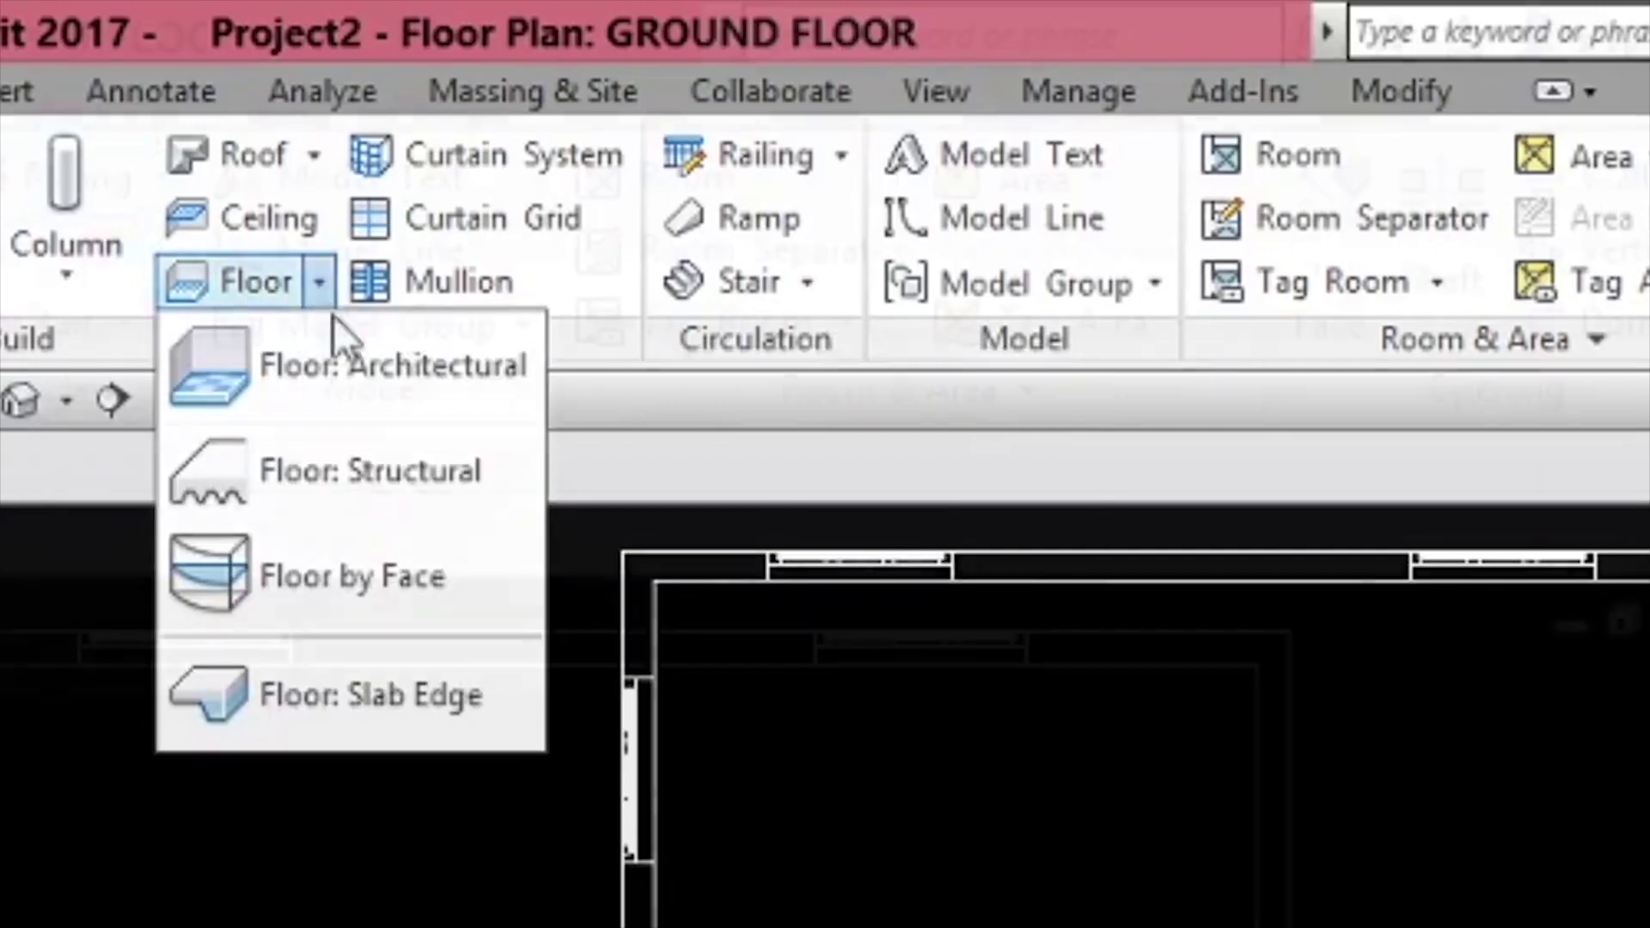
click(343, 364)
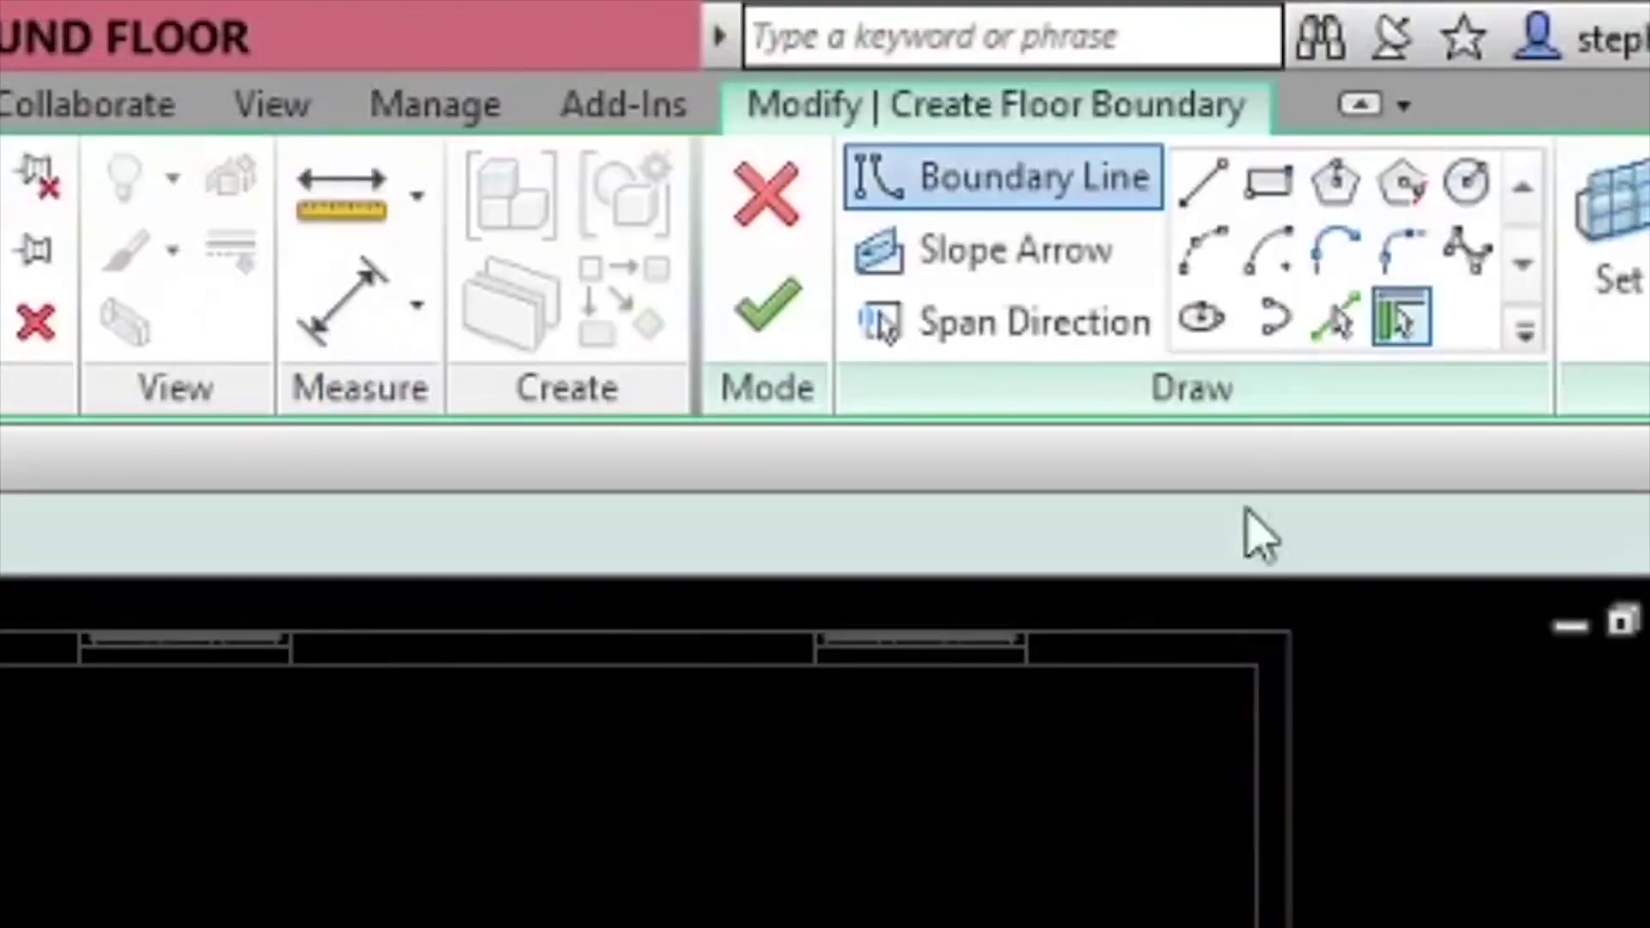
click(1334, 319)
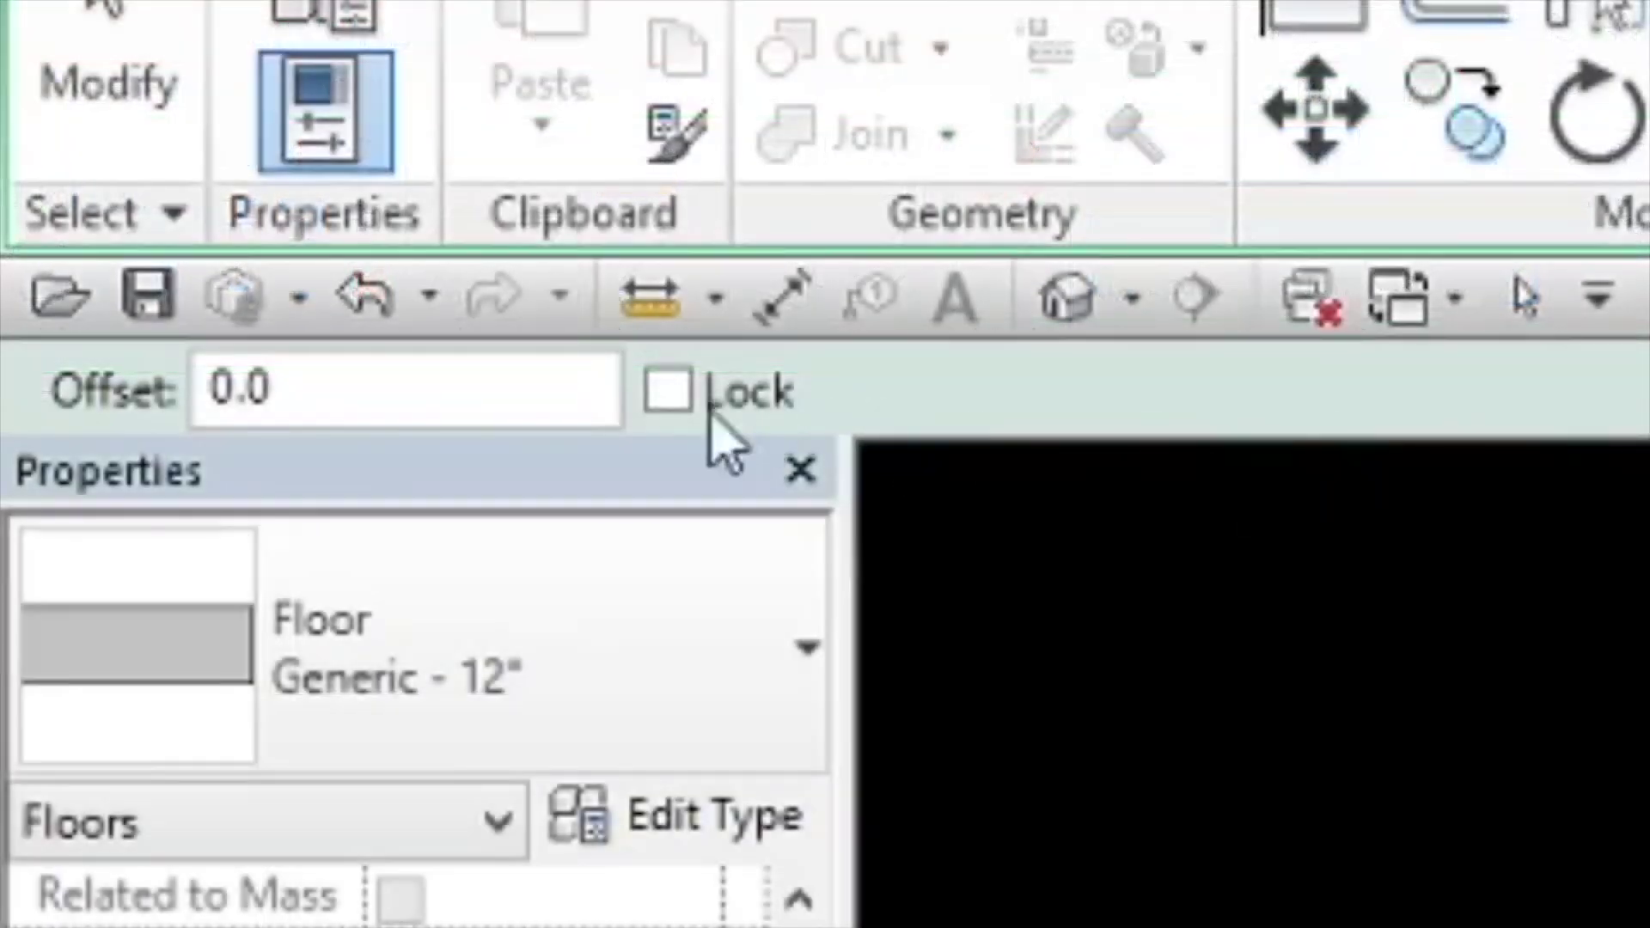
drag(283, 391, 157, 423)
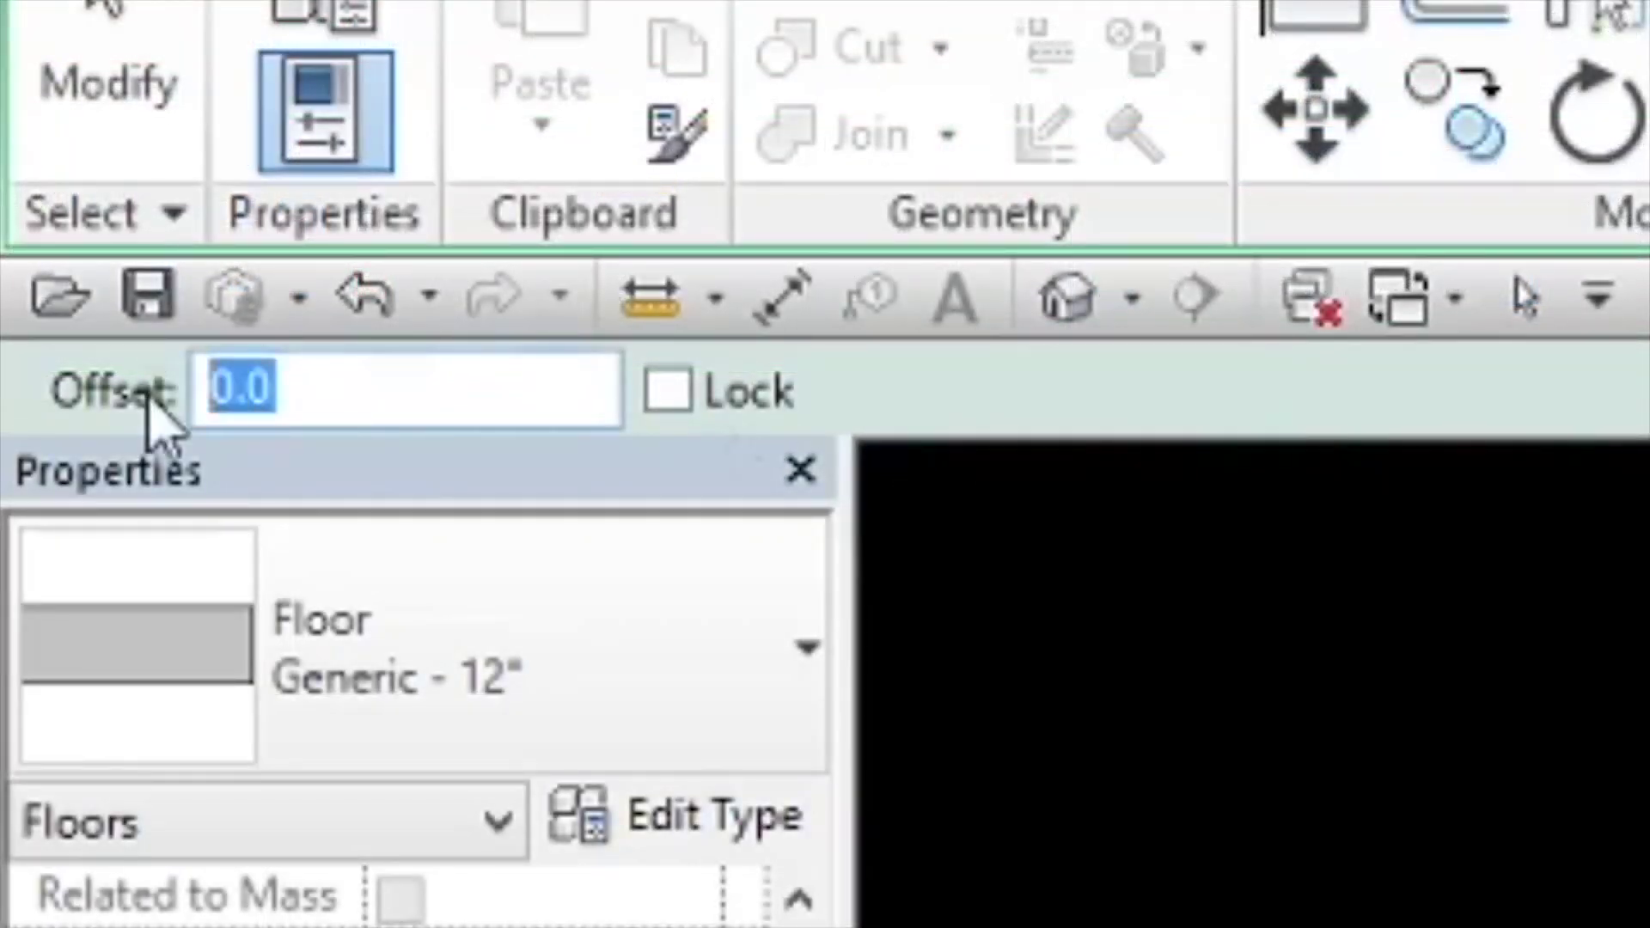
text(5)
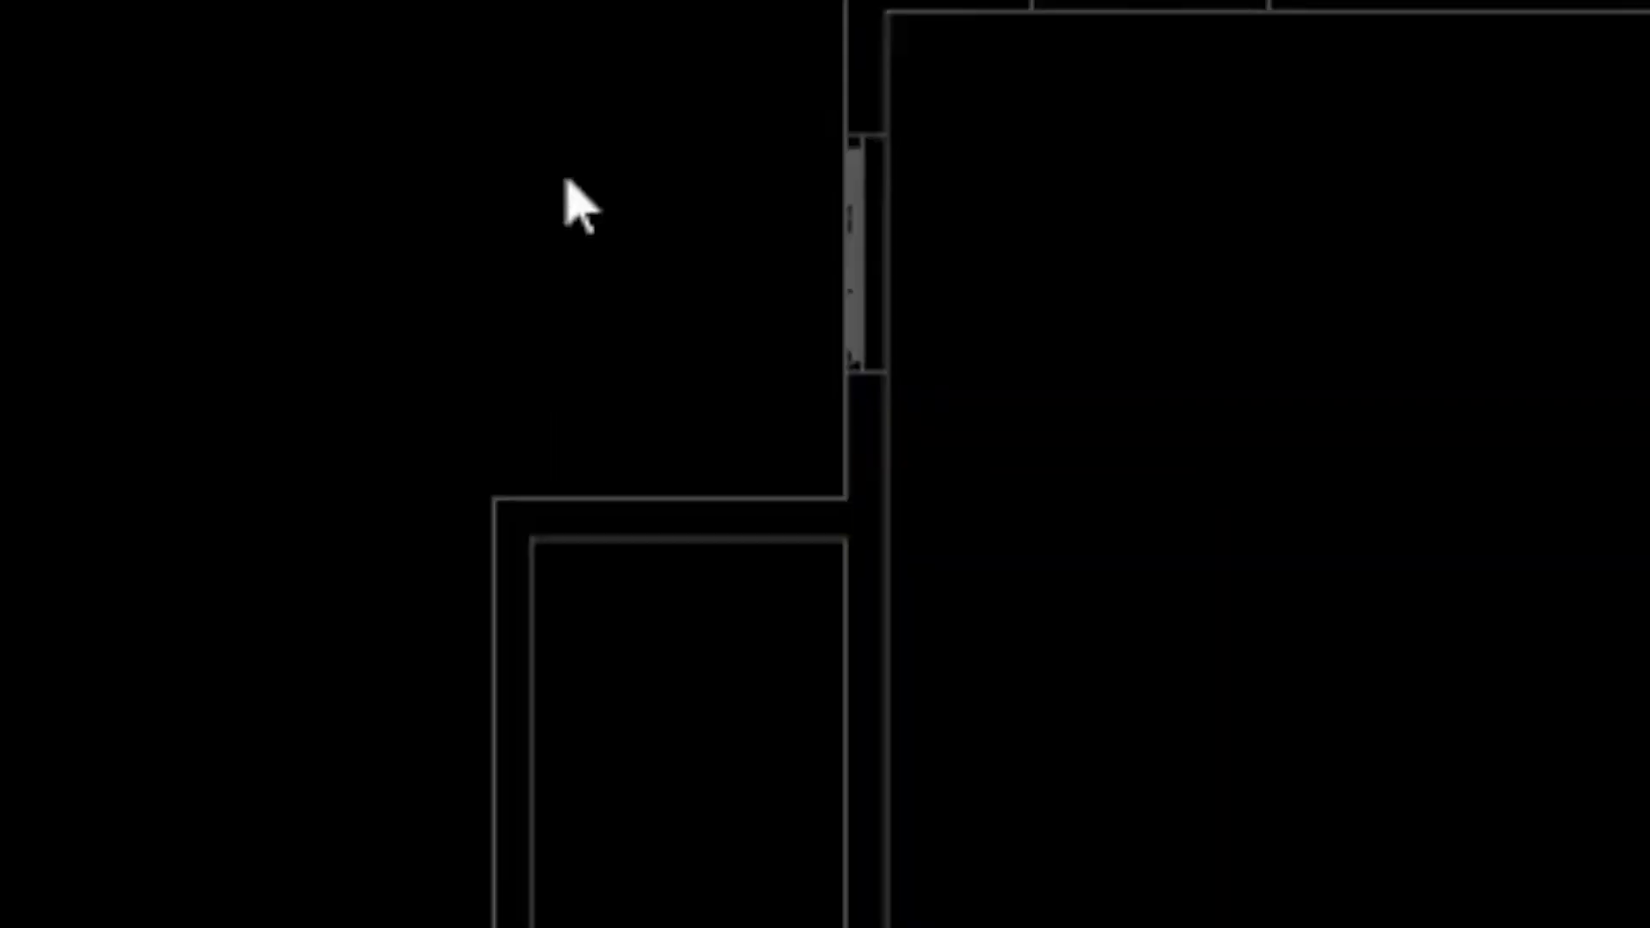
- Pick the first wall, the vertical wall and the top wall as boundary lines at offset 50
click(740, 497)
scroll(710, 497, up, 5)
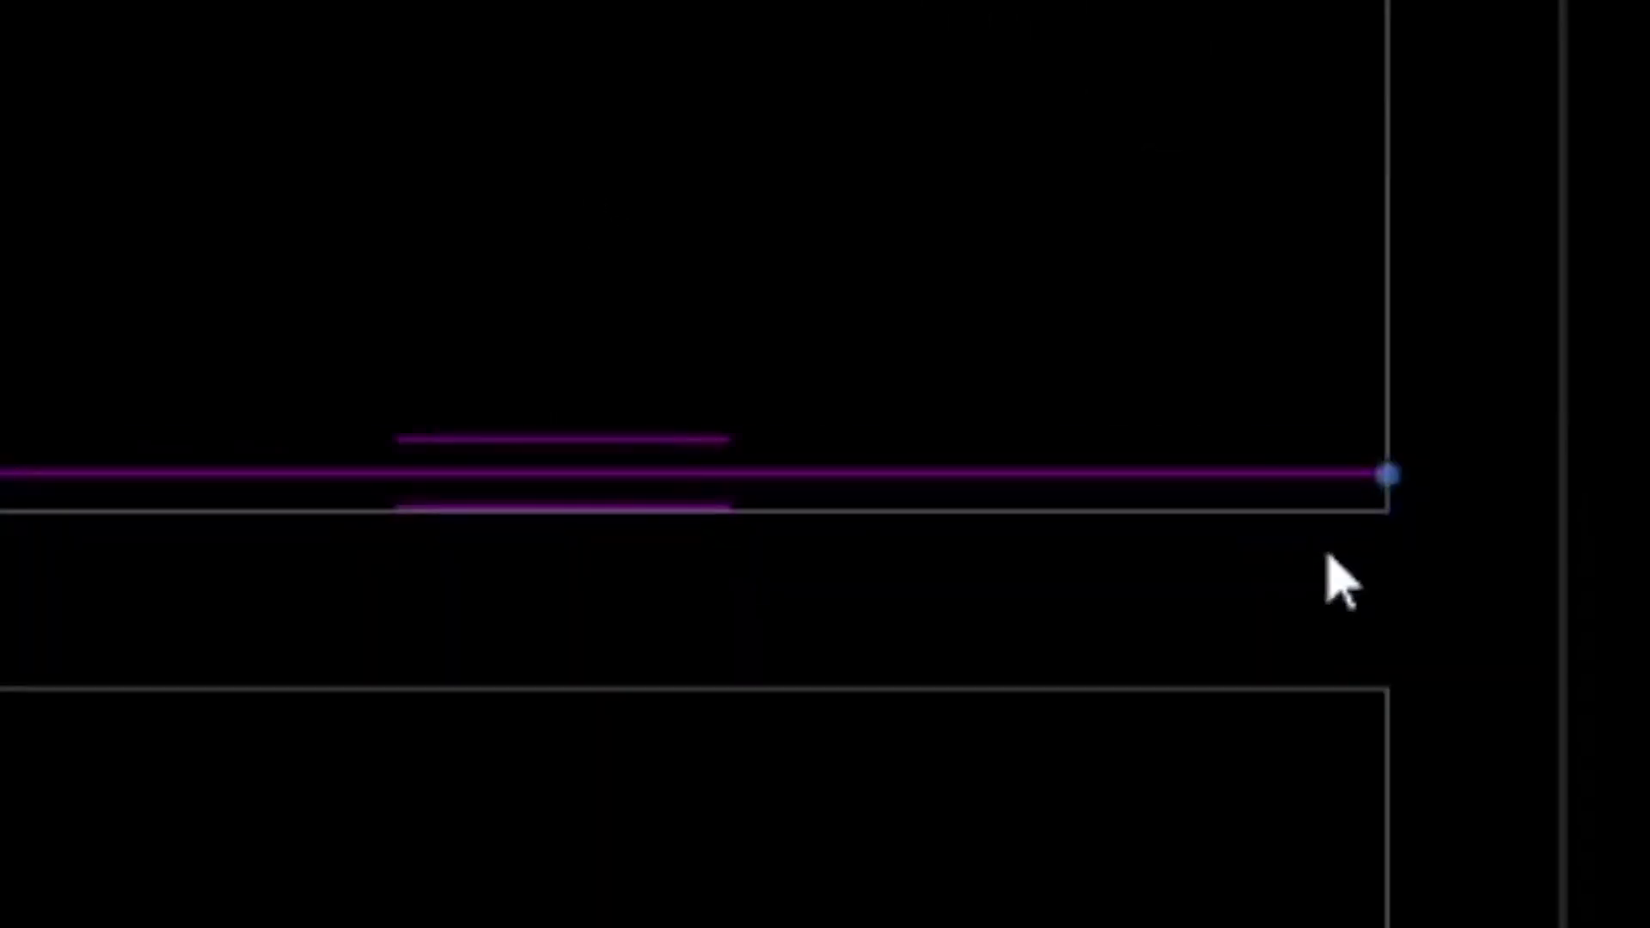
click(1398, 268)
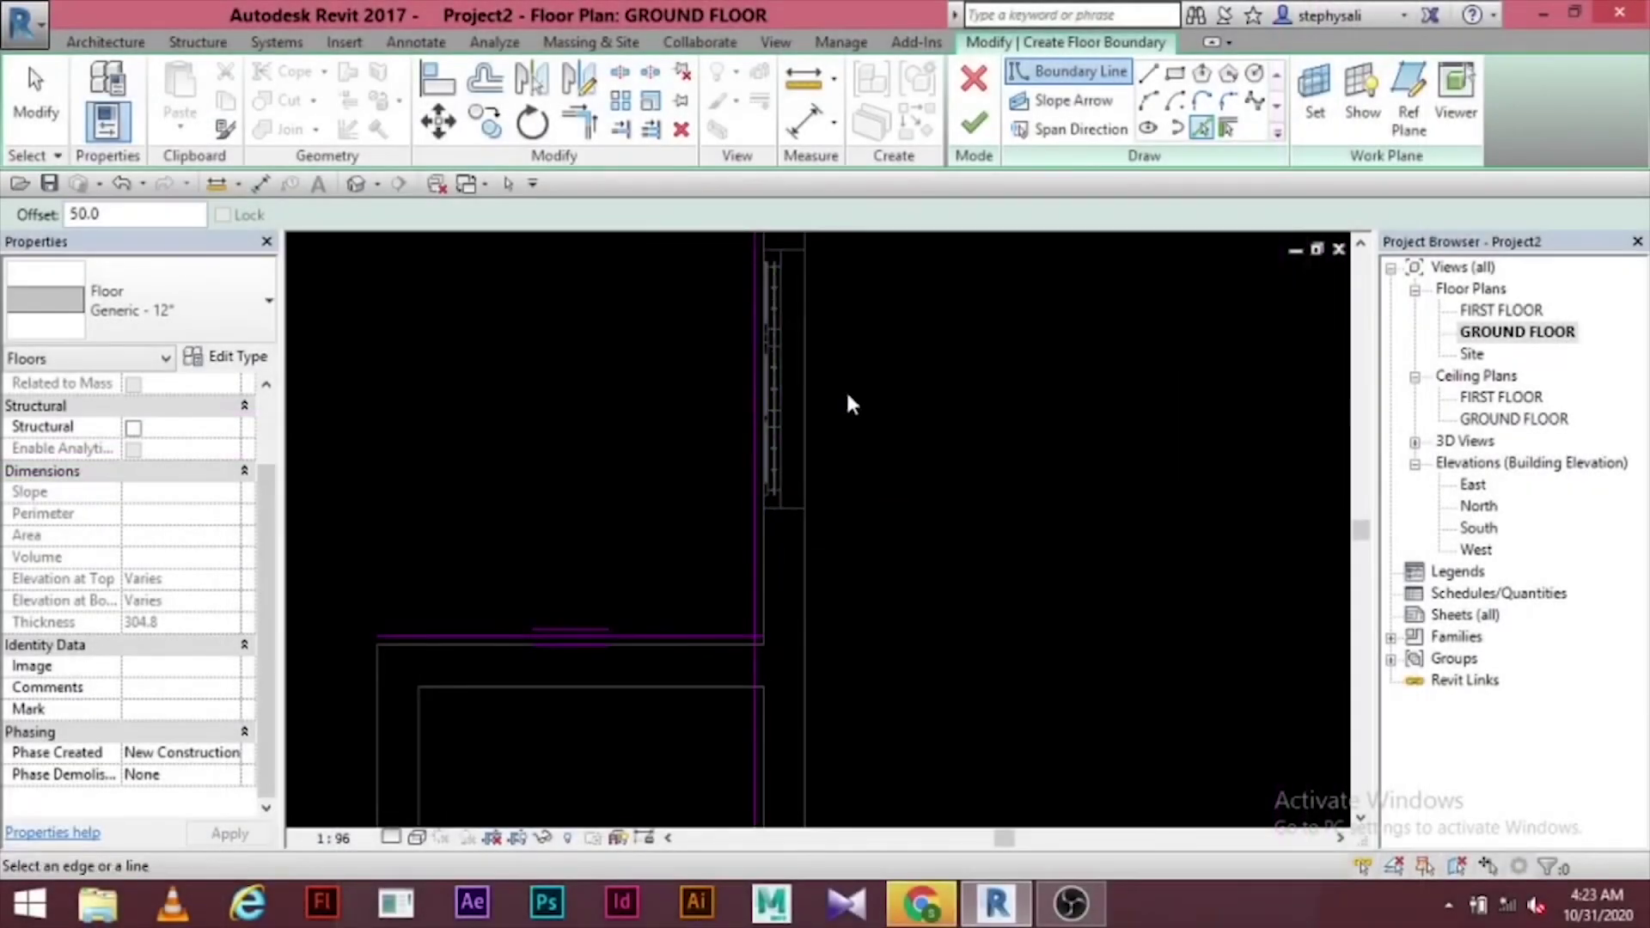
middle_drag(848, 405, 840, 515)
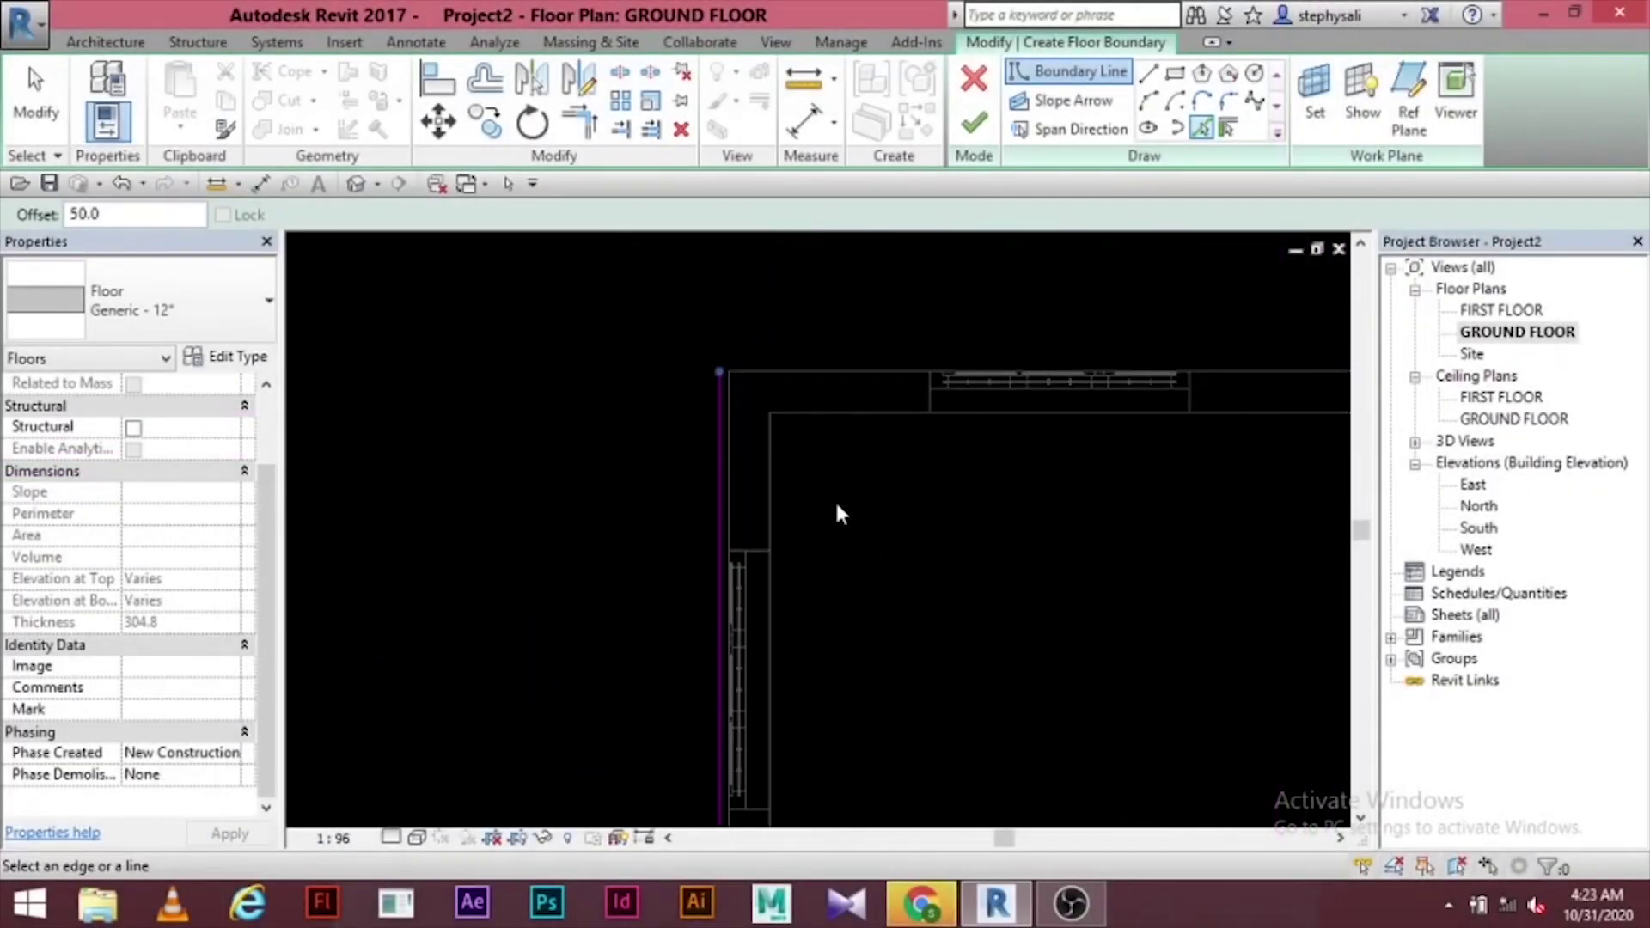
click(788, 370)
middle_drag(995, 490, 648, 441)
middle_drag(833, 524, 715, 623)
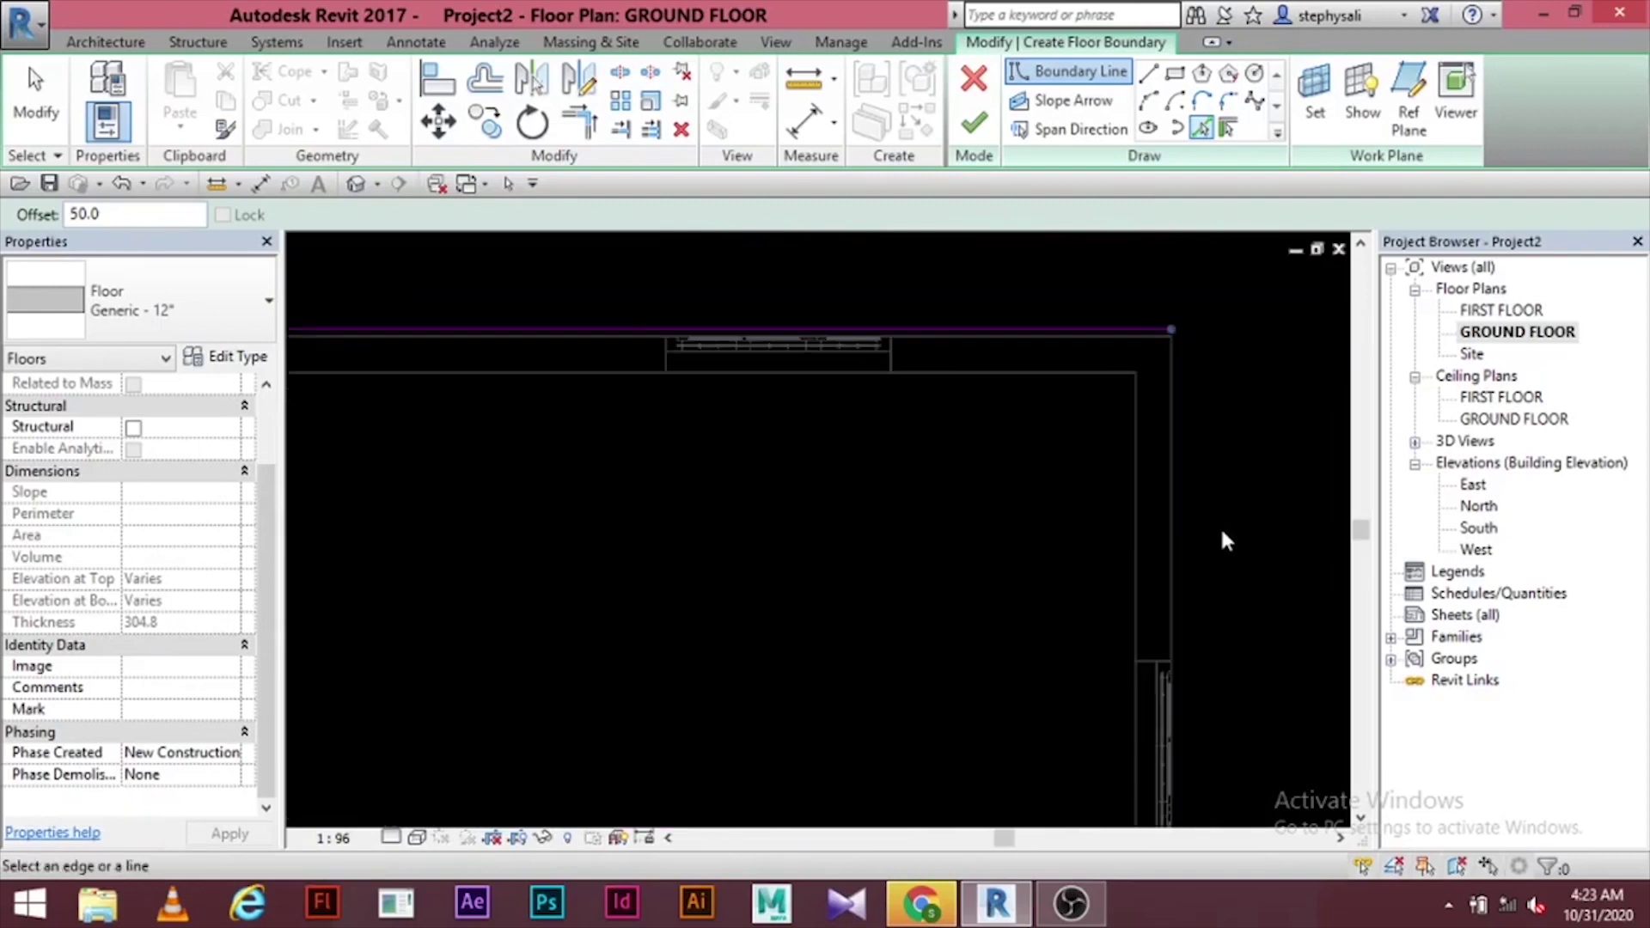
- Pick the right, bottom and left walls to complete the floor boundary, then stop picking
click(1179, 579)
scroll(1208, 581, down, 2)
middle_drag(1208, 581, 1146, 615)
click(1064, 567)
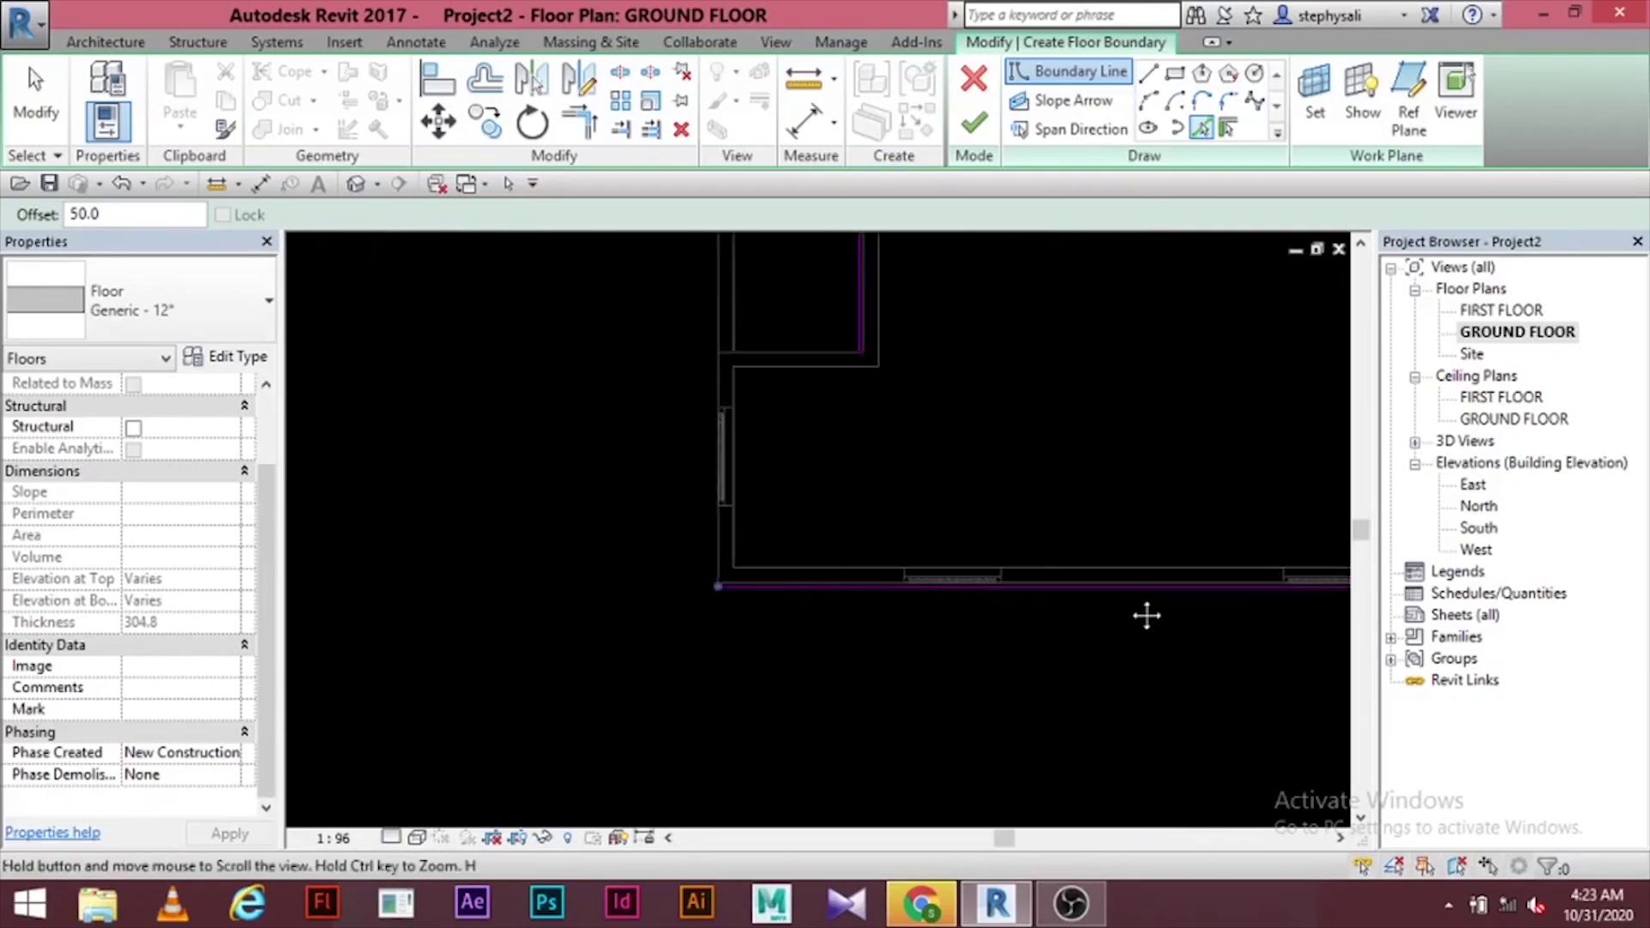
middle_drag(813, 564, 695, 571)
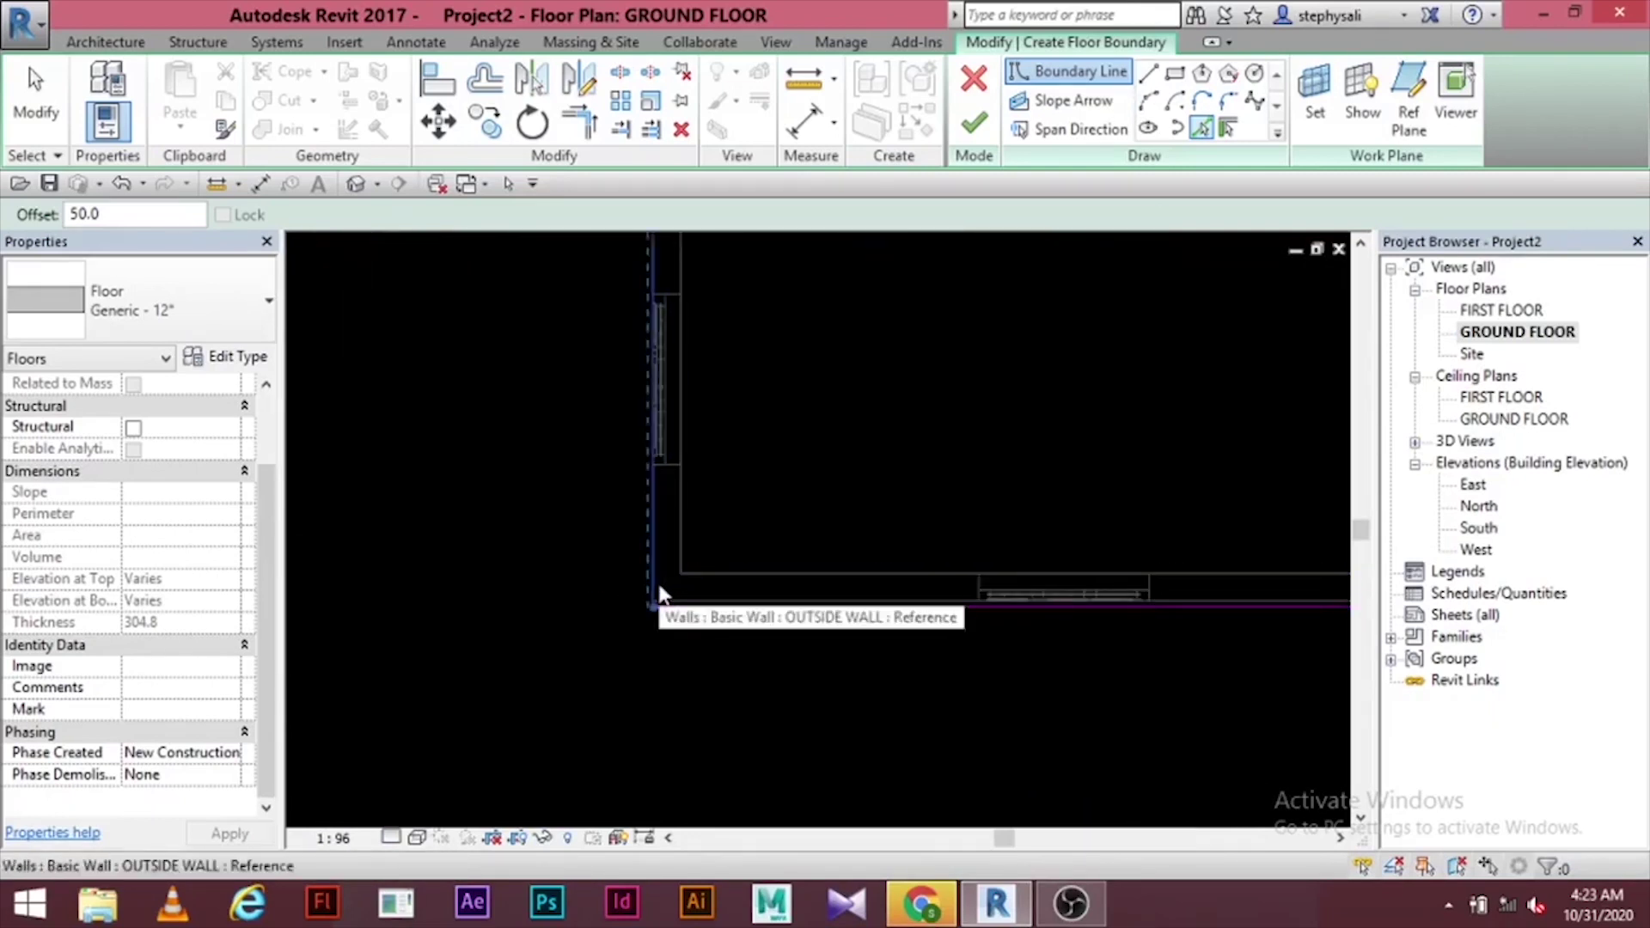
click(655, 591)
middle_drag(818, 505, 832, 653)
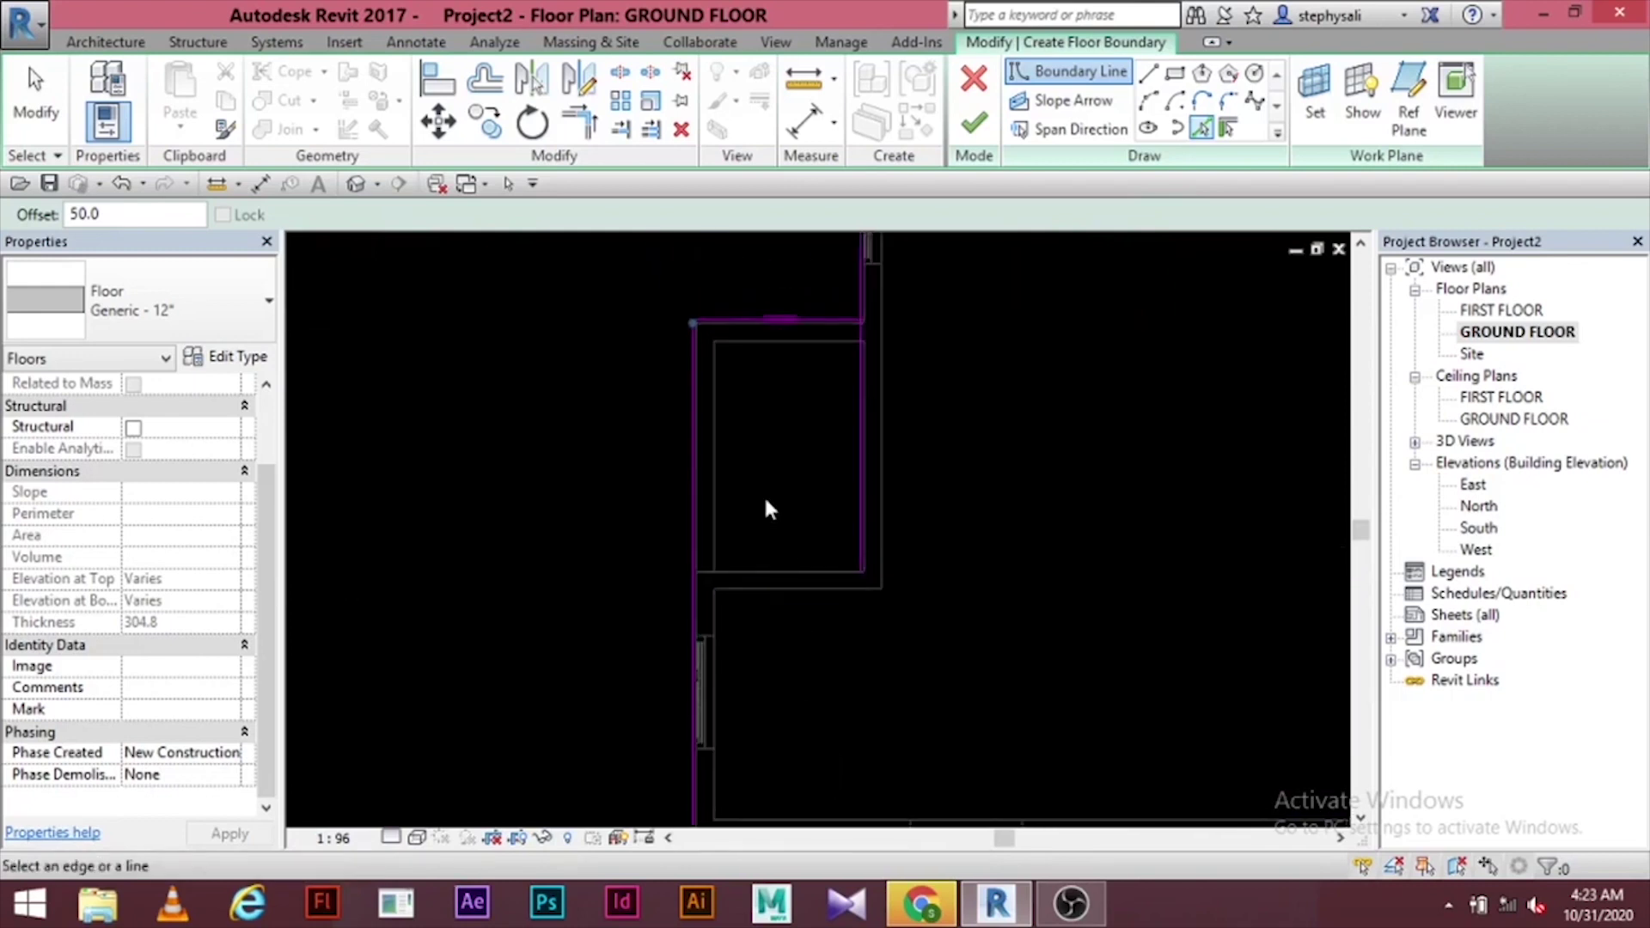
middle_drag(766, 505, 784, 552)
click(30, 142)
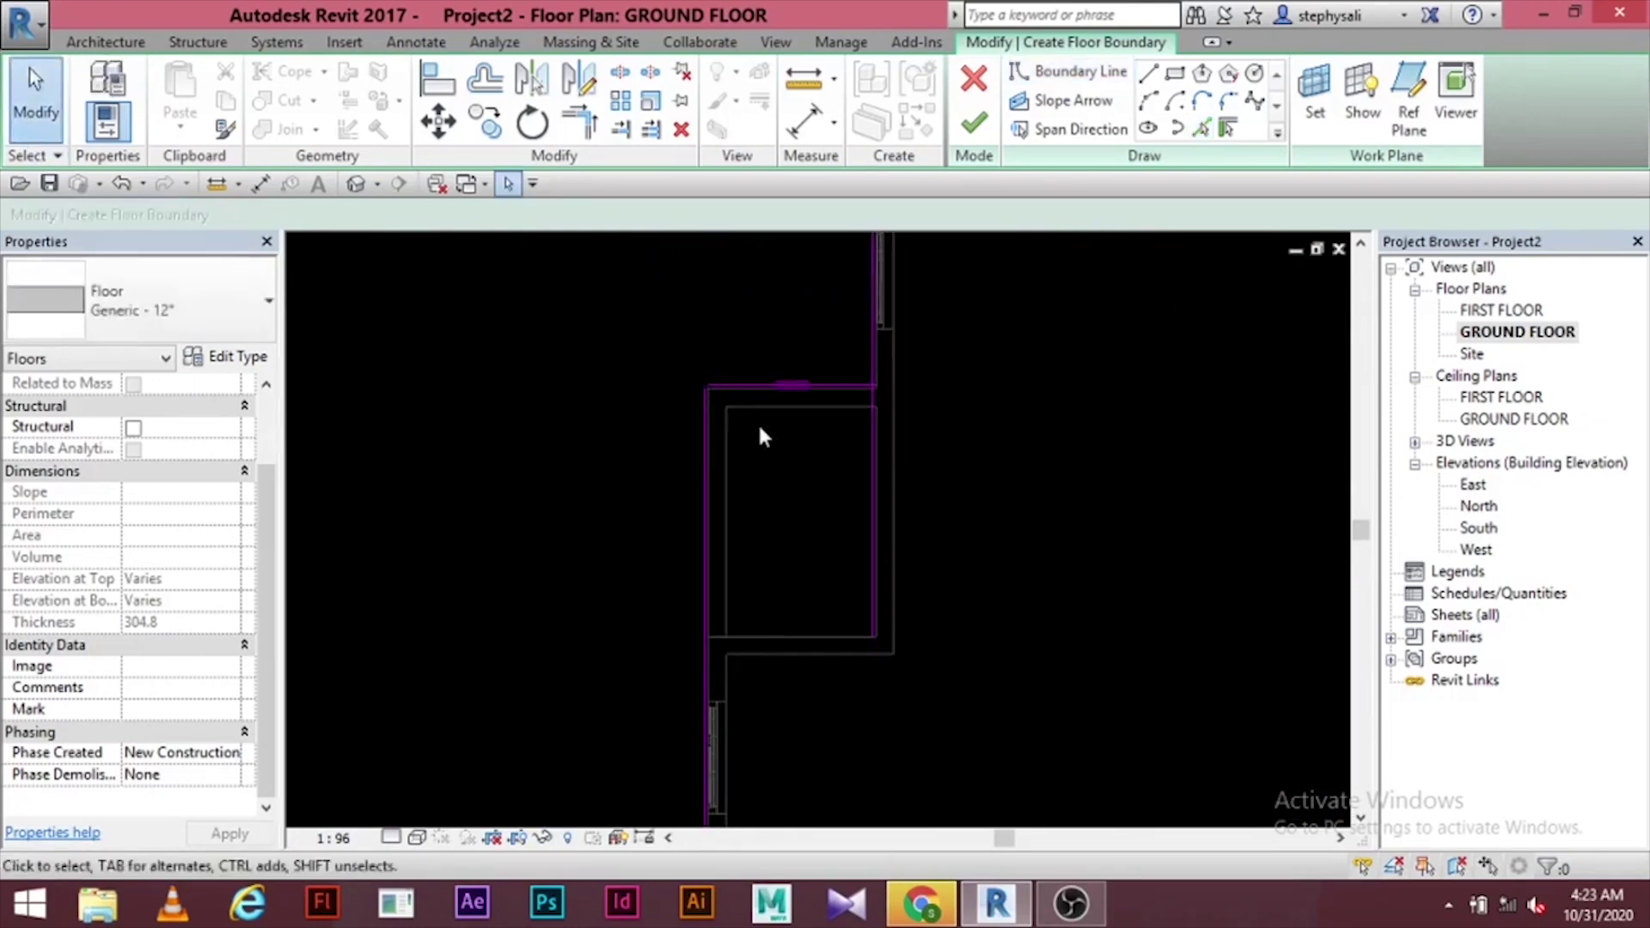
scroll(710, 392, up, 3)
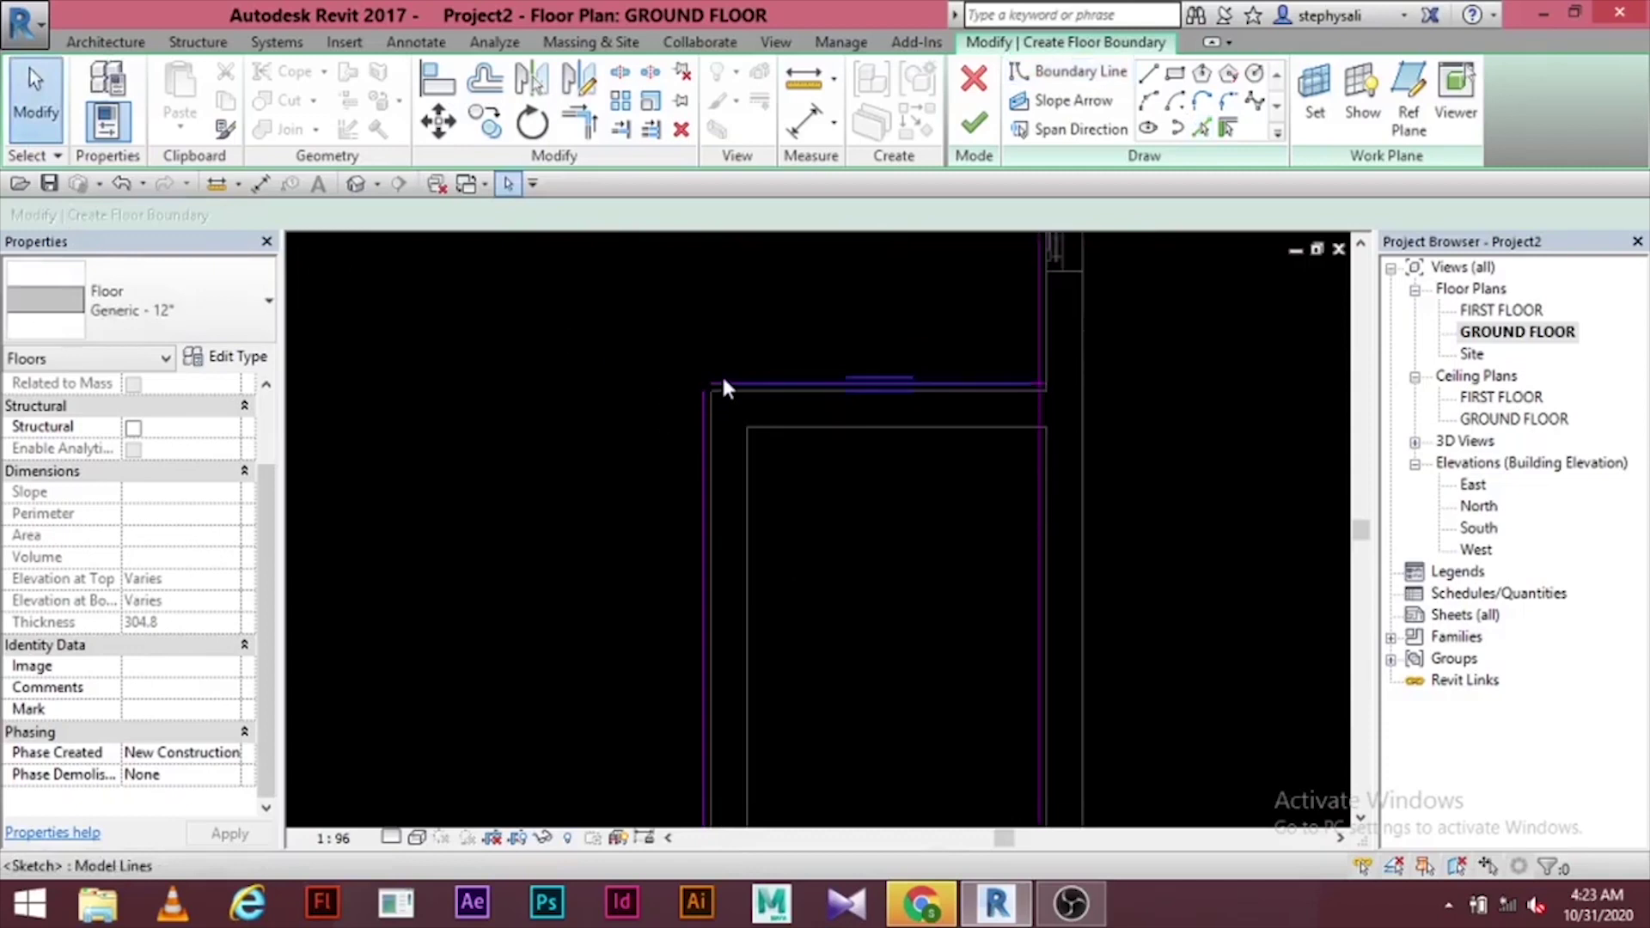
scroll(724, 389, up, 3)
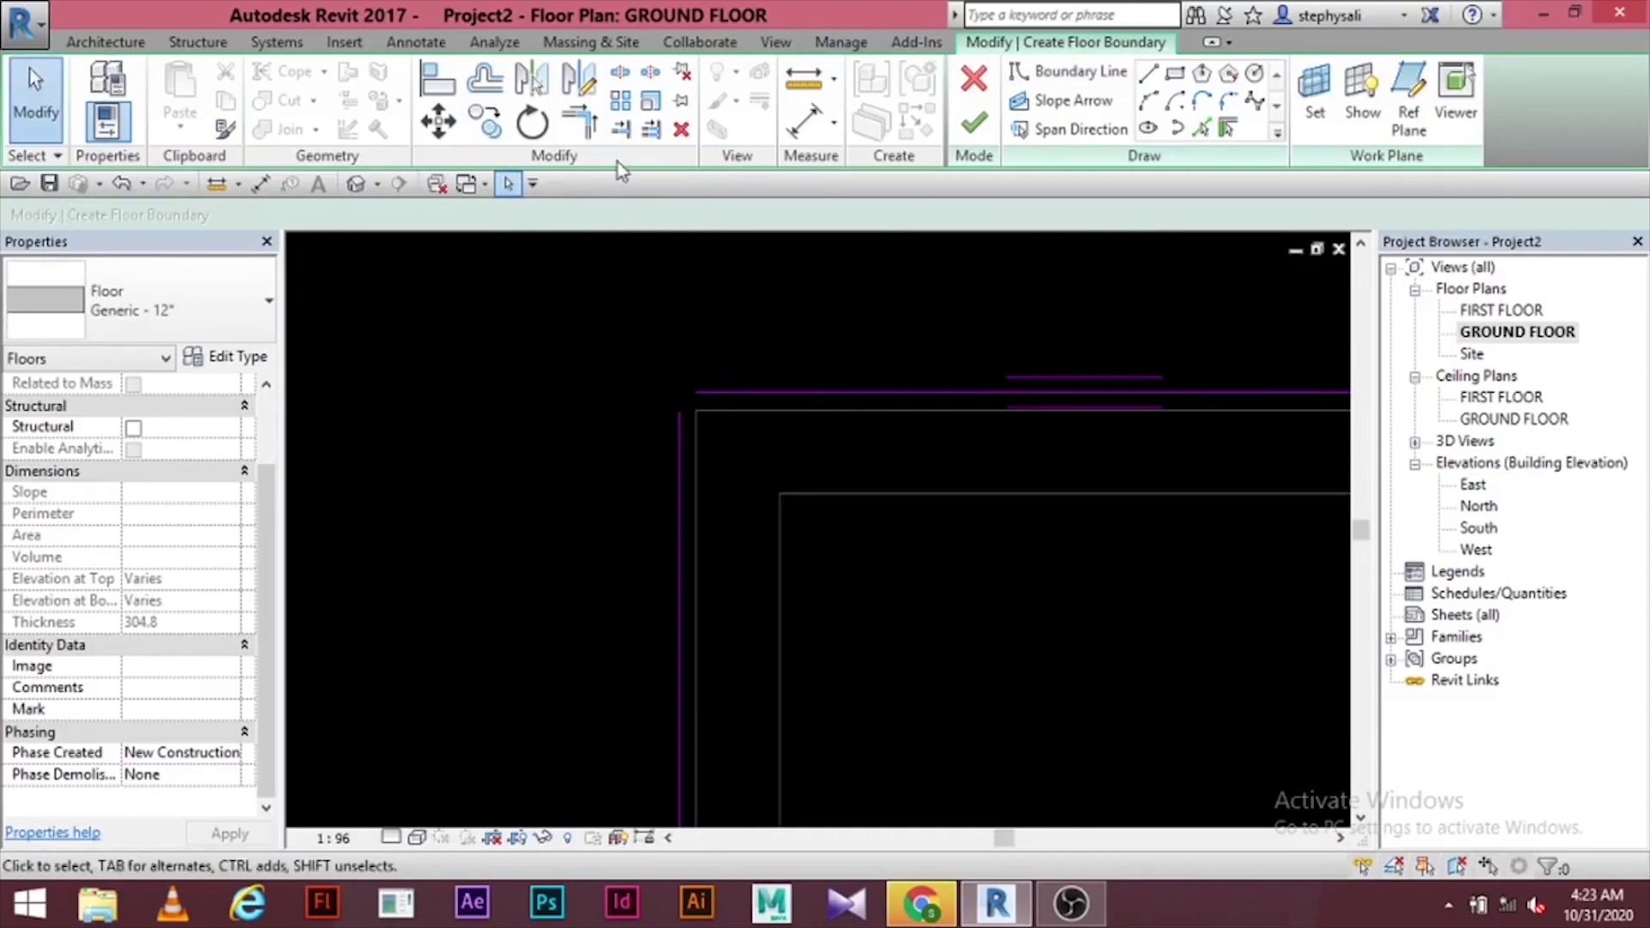
- Trim the floor boundary lines to clean corners where the left, top and right lines meet
click(578, 121)
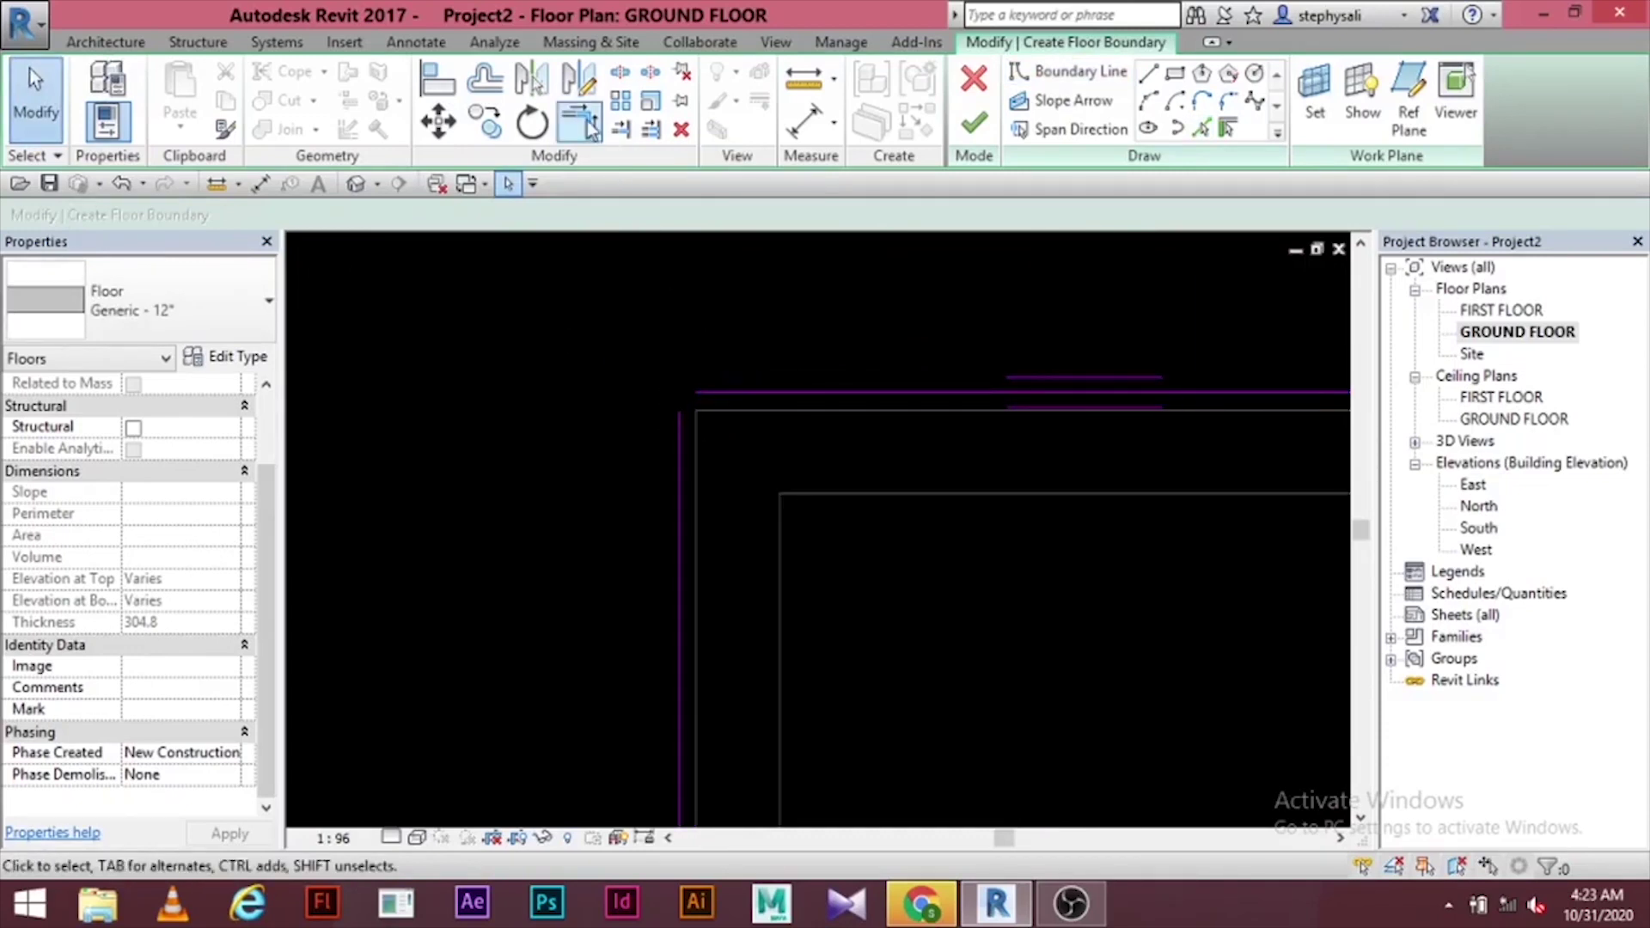
click(678, 489)
click(717, 393)
scroll(1191, 542, down, 1)
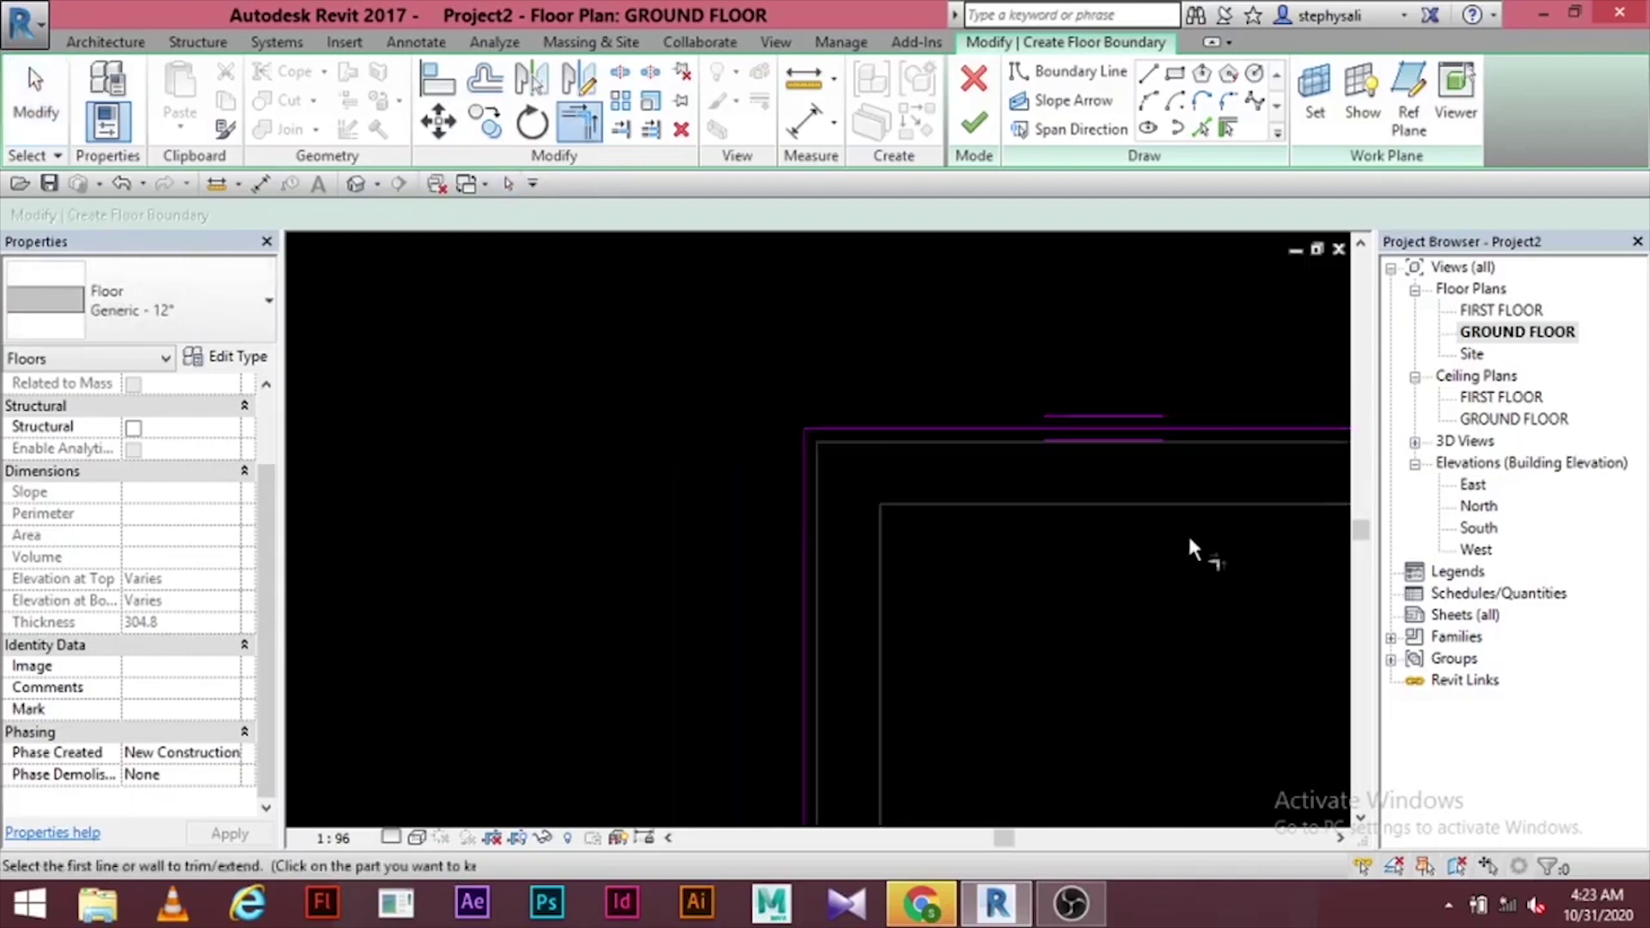
middle_drag(1189, 539, 1043, 416)
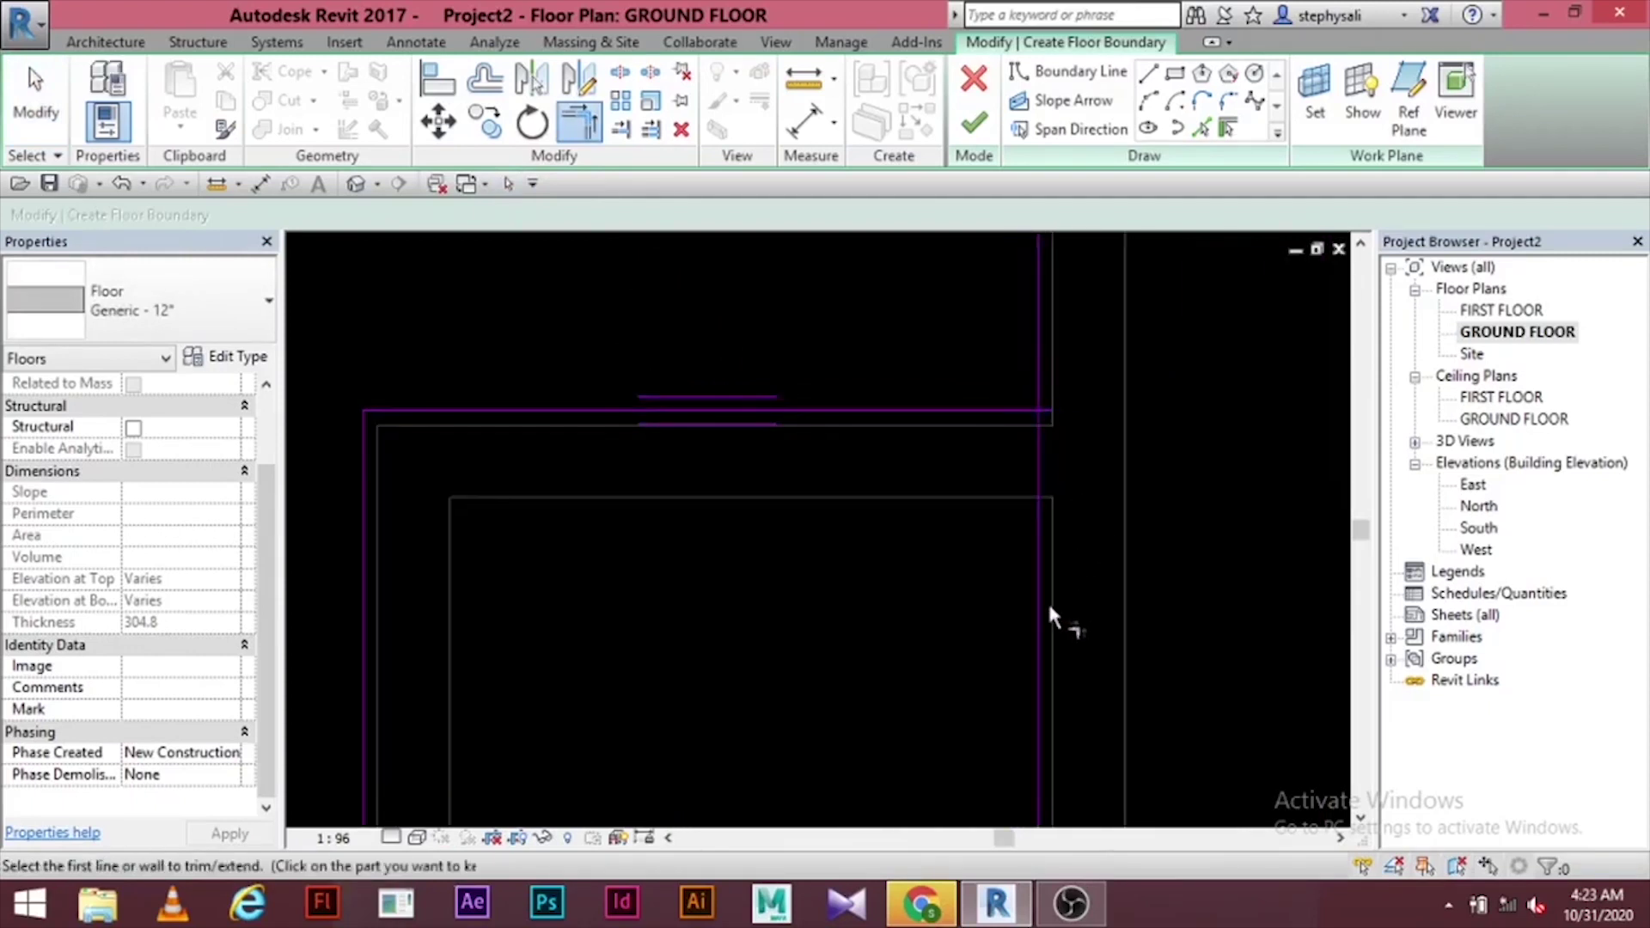
scroll(1004, 410, up, 3)
click(1009, 404)
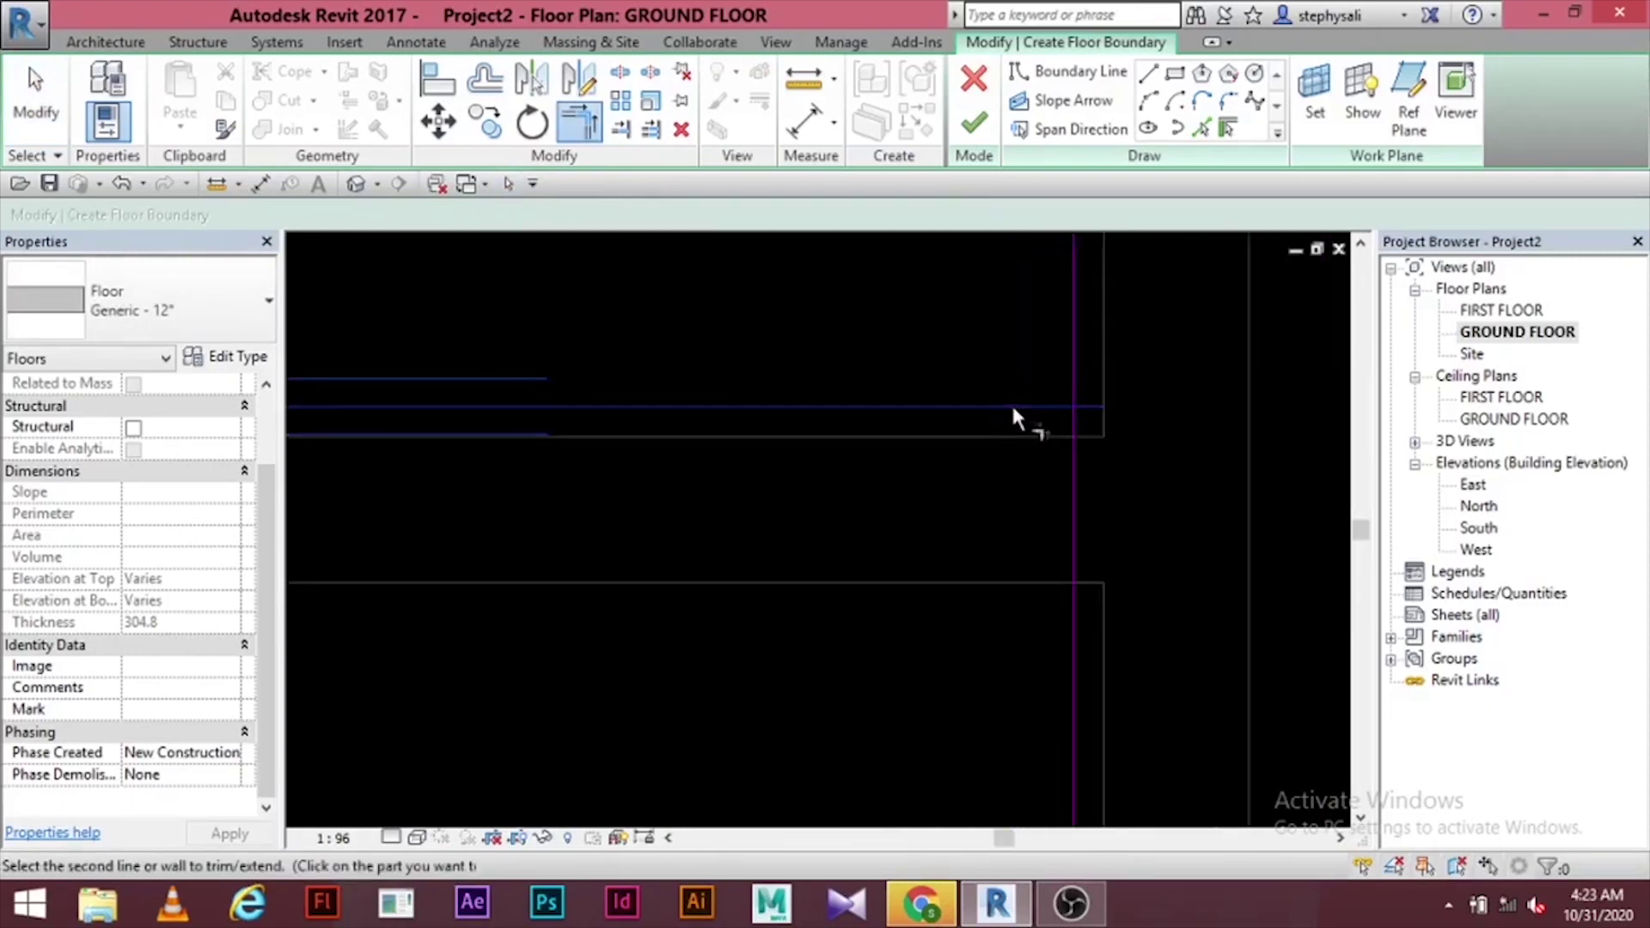
click(1073, 381)
- Pick the first boundary line at the top-left corner of the outline
scroll(1150, 385, down, 1)
scroll(1151, 394, down, 2)
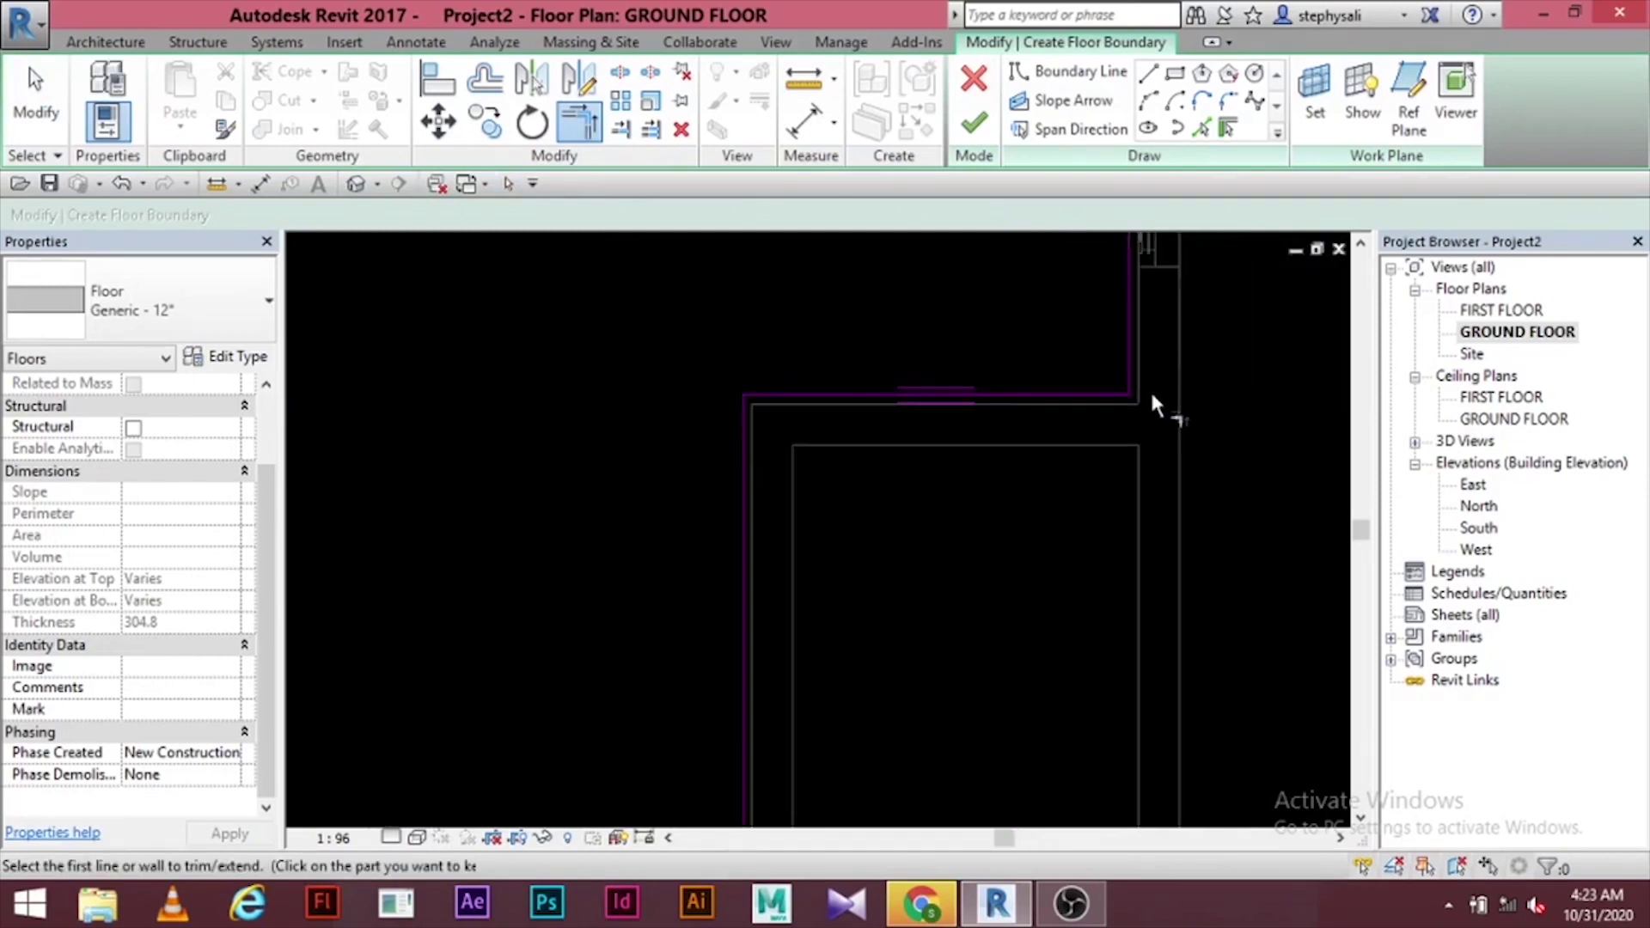
middle_drag(1153, 405, 761, 632)
scroll(748, 593, down, 1)
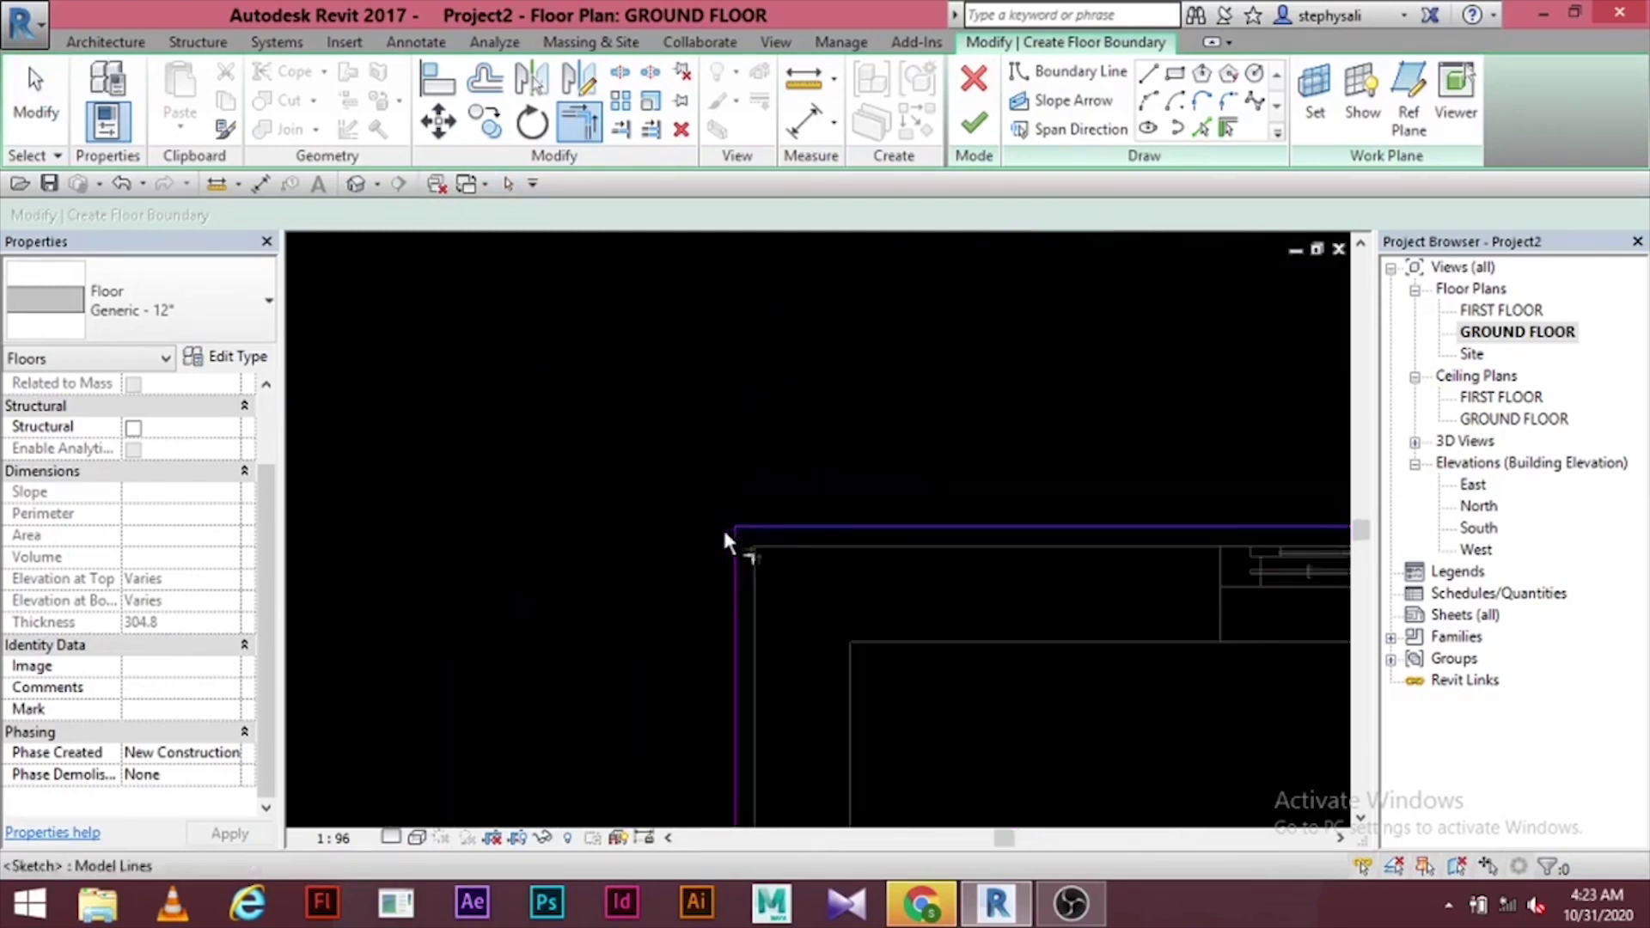
middle_drag(1091, 553, 685, 550)
scroll(685, 550, up, 1)
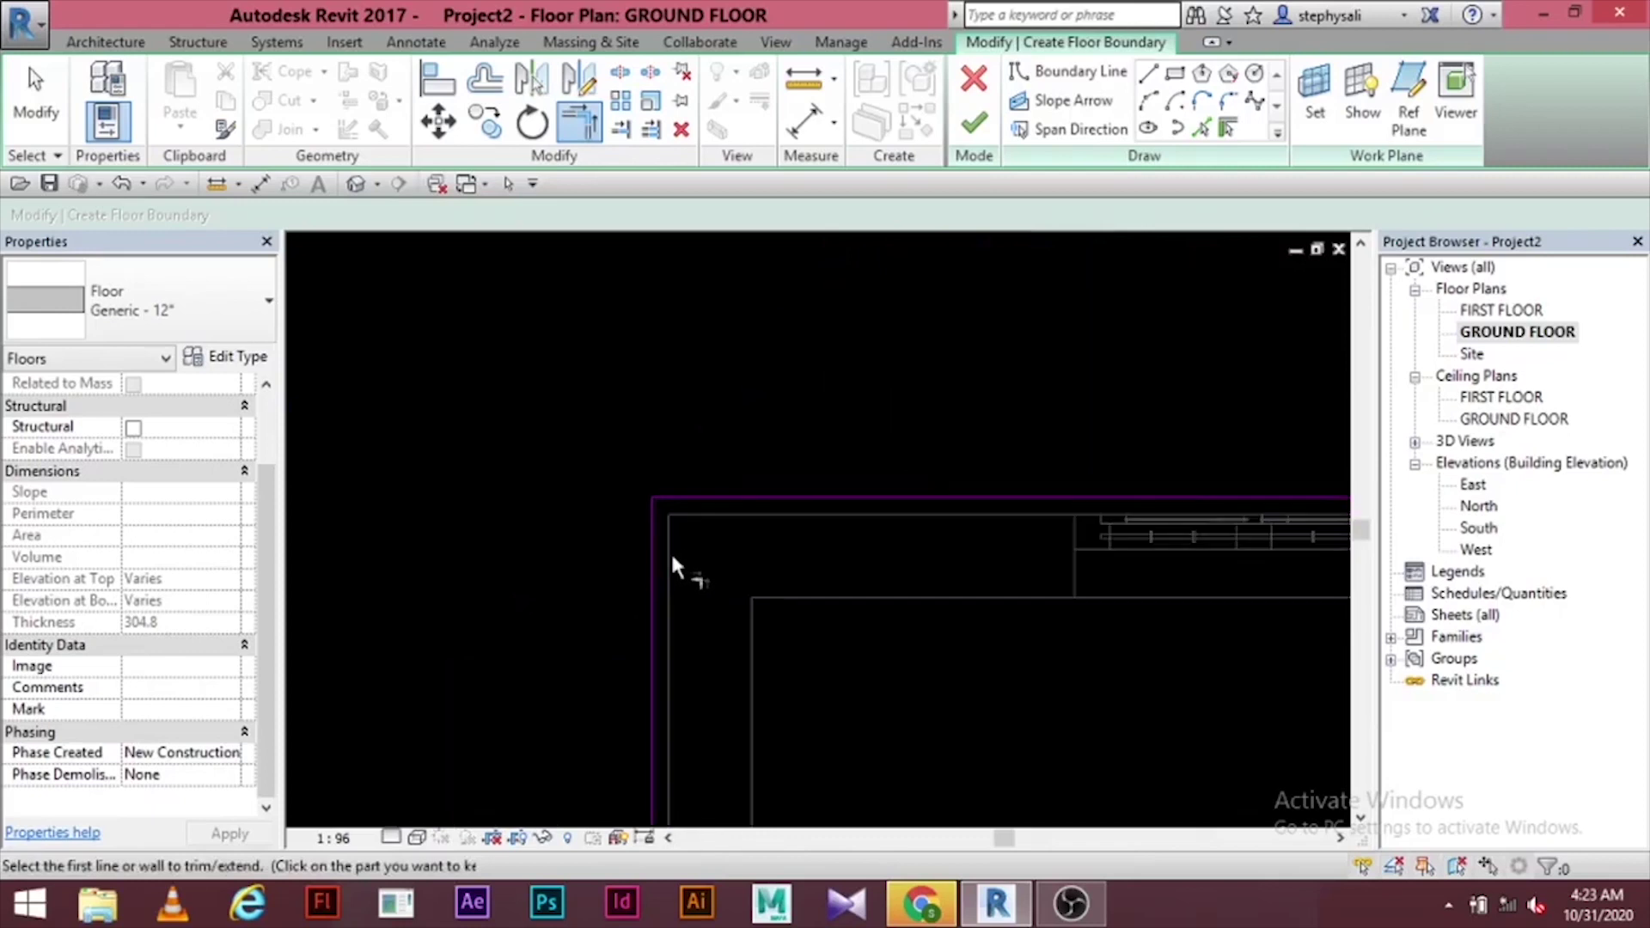
click(667, 582)
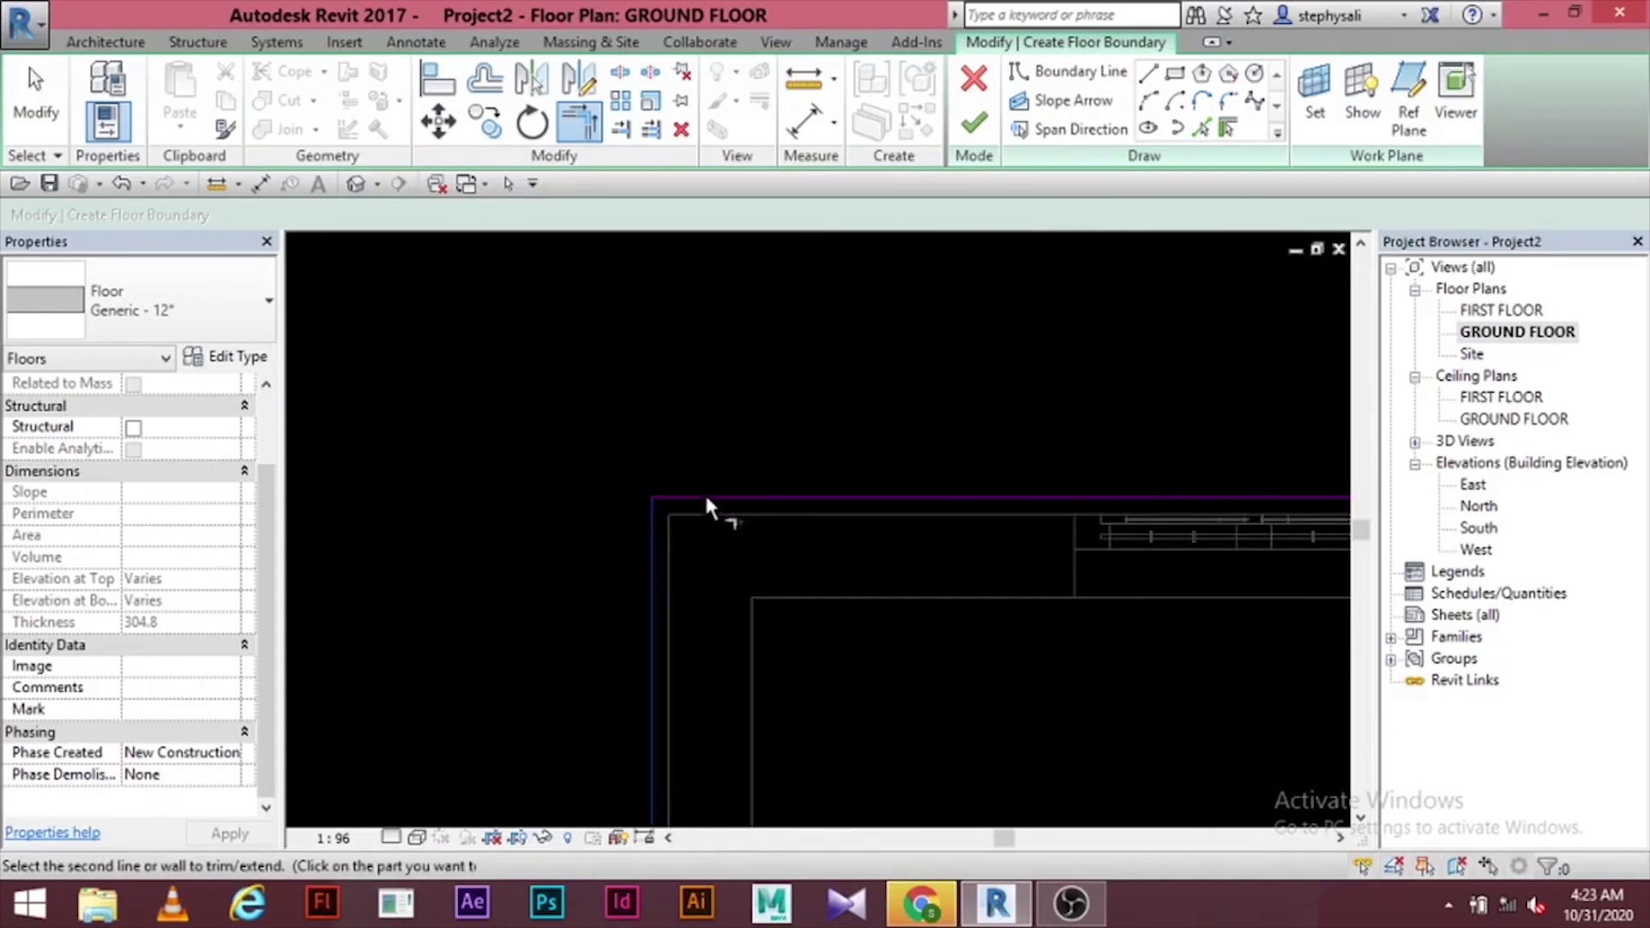
- Trim the bottom boundary line into its corner so the sketch forms one loop
scroll(1115, 553, down, 1)
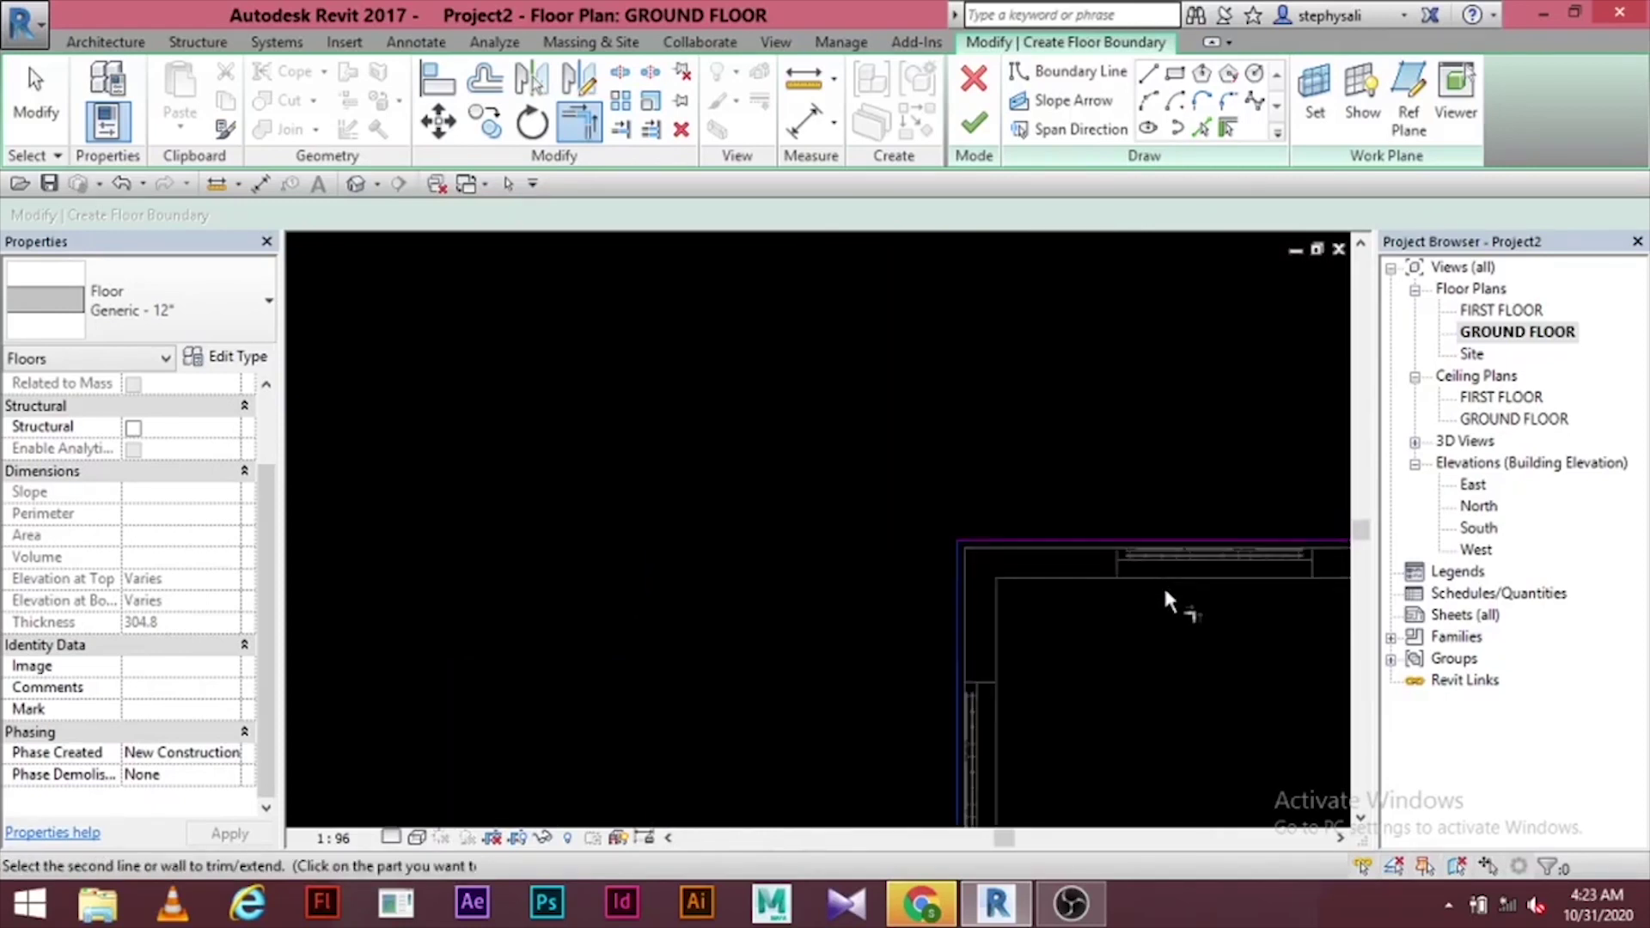
middle_drag(1178, 599, 711, 553)
scroll(1085, 521, up, 1)
middle_drag(1086, 521, 902, 538)
scroll(719, 524, down, 1)
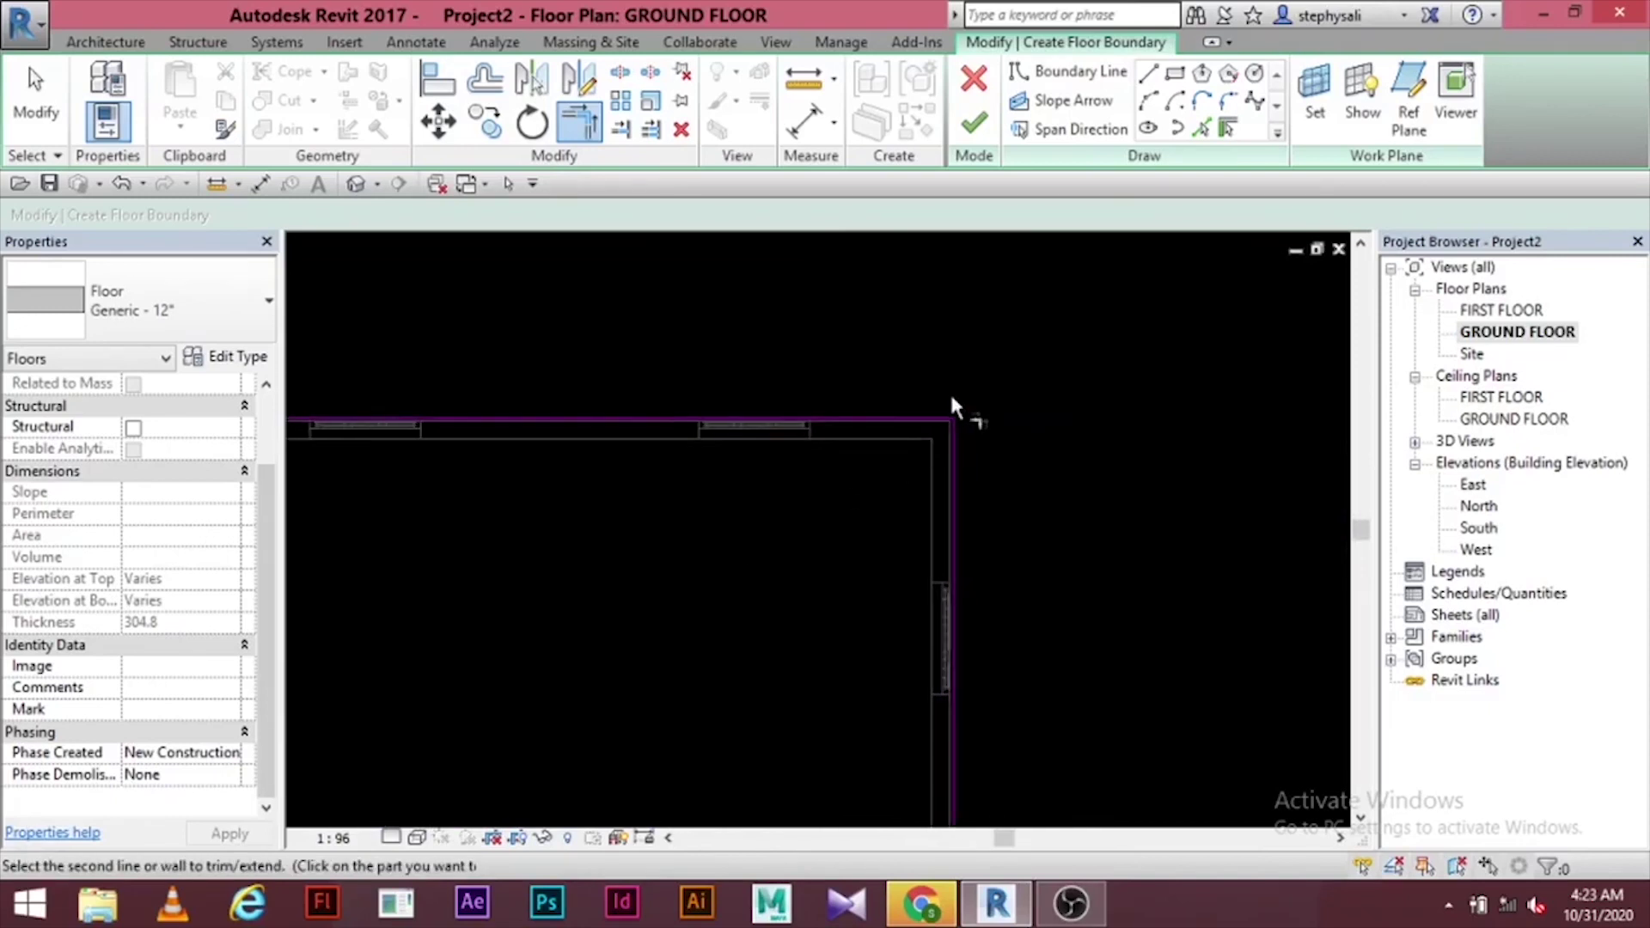
middle_drag(957, 409, 1097, 255)
scroll(1058, 689, down, 2)
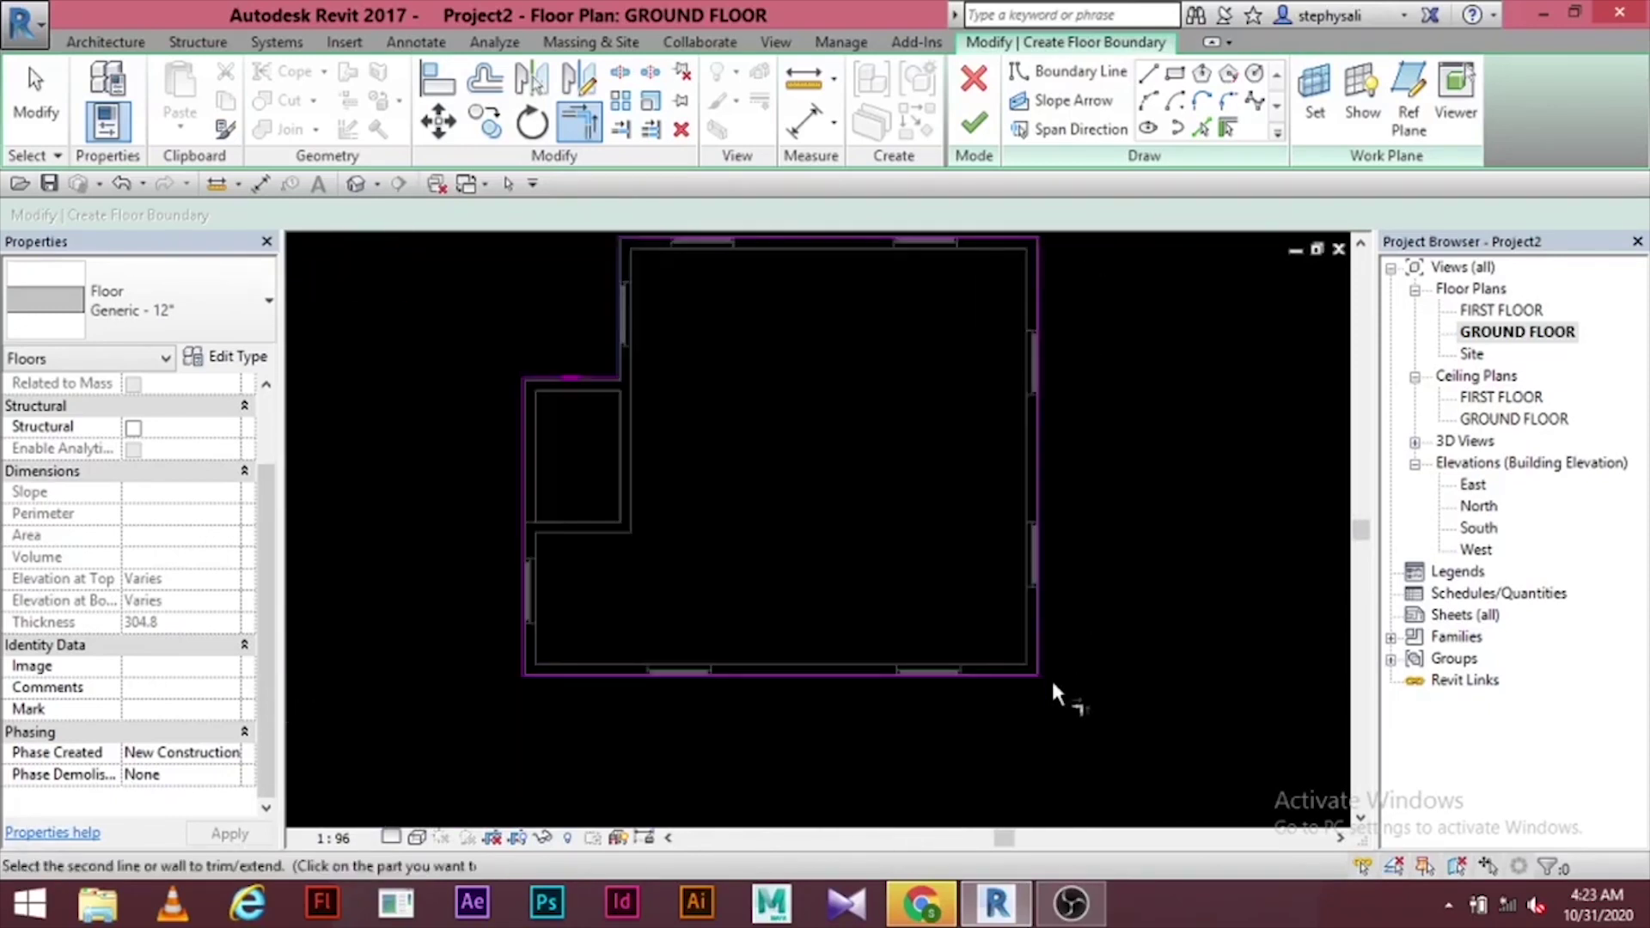
scroll(1017, 688, up, 2)
click(1015, 667)
scroll(885, 552, down, 1)
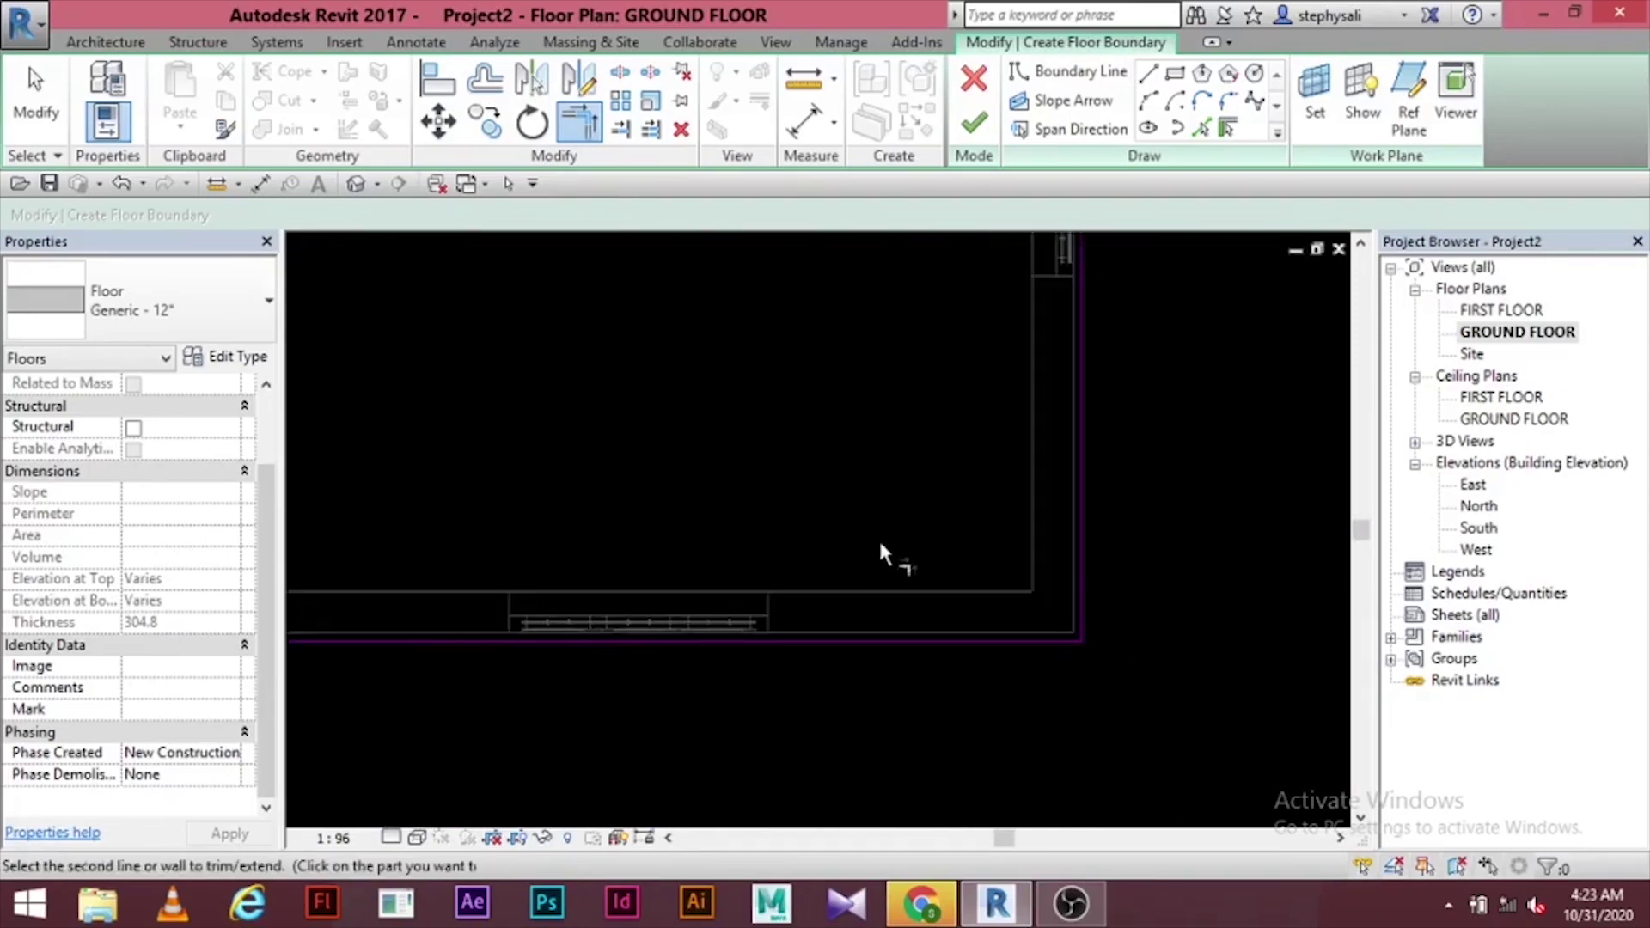
middle_drag(884, 553, 1183, 733)
scroll(1015, 541, up, 1)
scroll(1014, 541, down, 1)
middle_drag(1014, 542, 1038, 623)
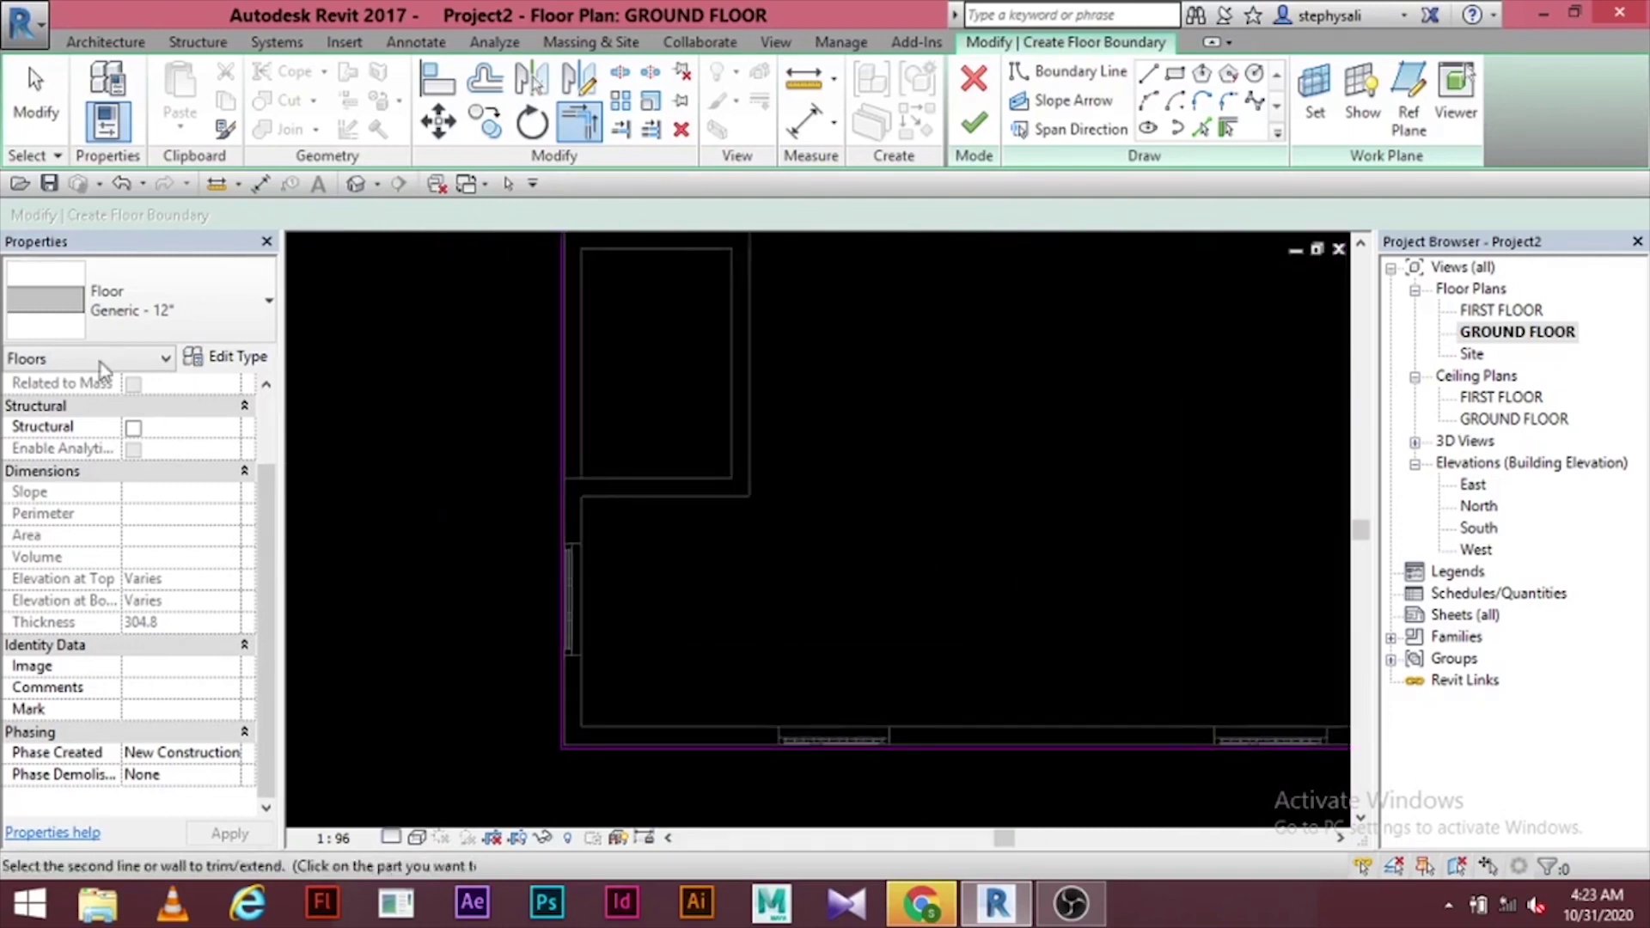
click(36, 342)
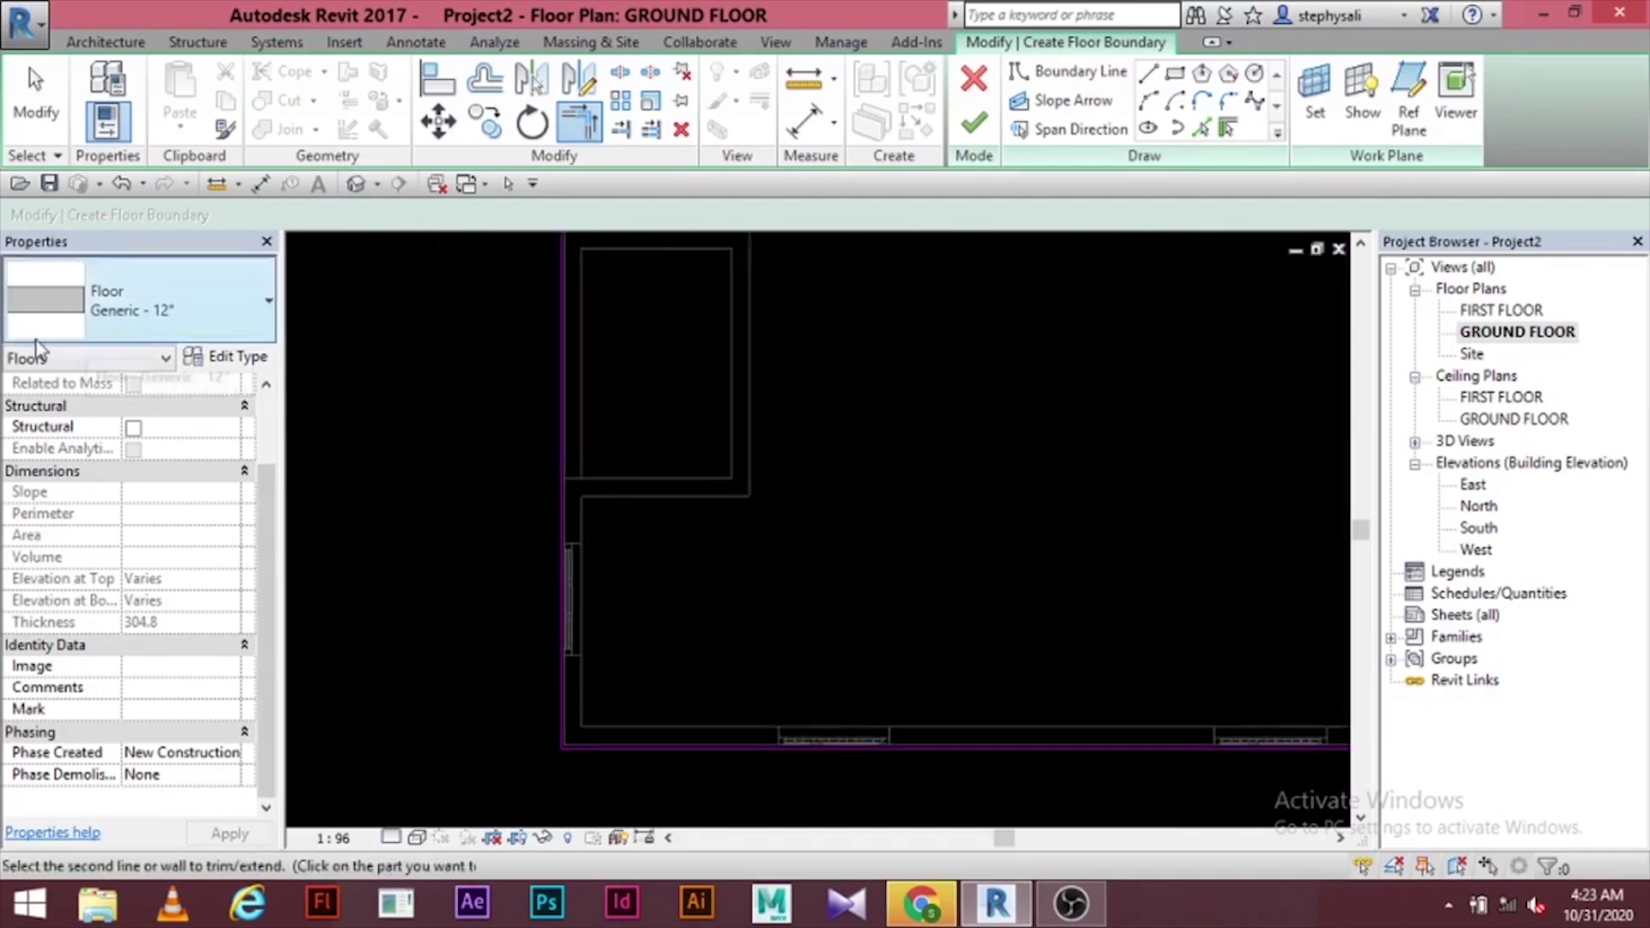
- Duplicate the Generic - 12" floor type from its Type Properties, giving the Name prompt
click(198, 361)
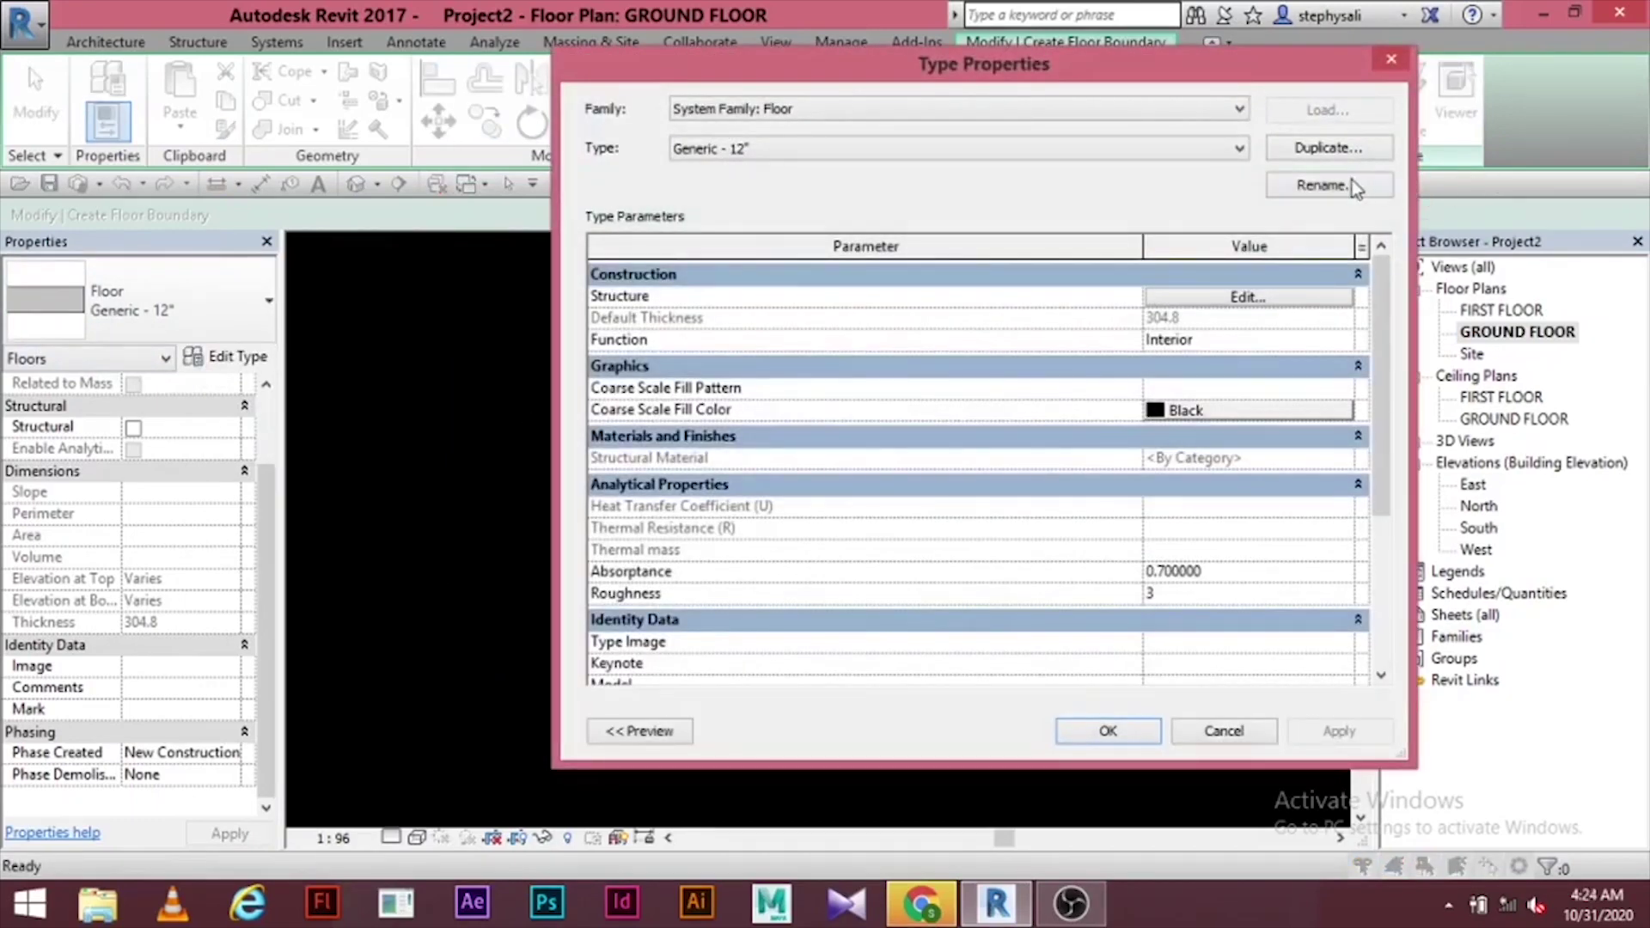
click(1298, 150)
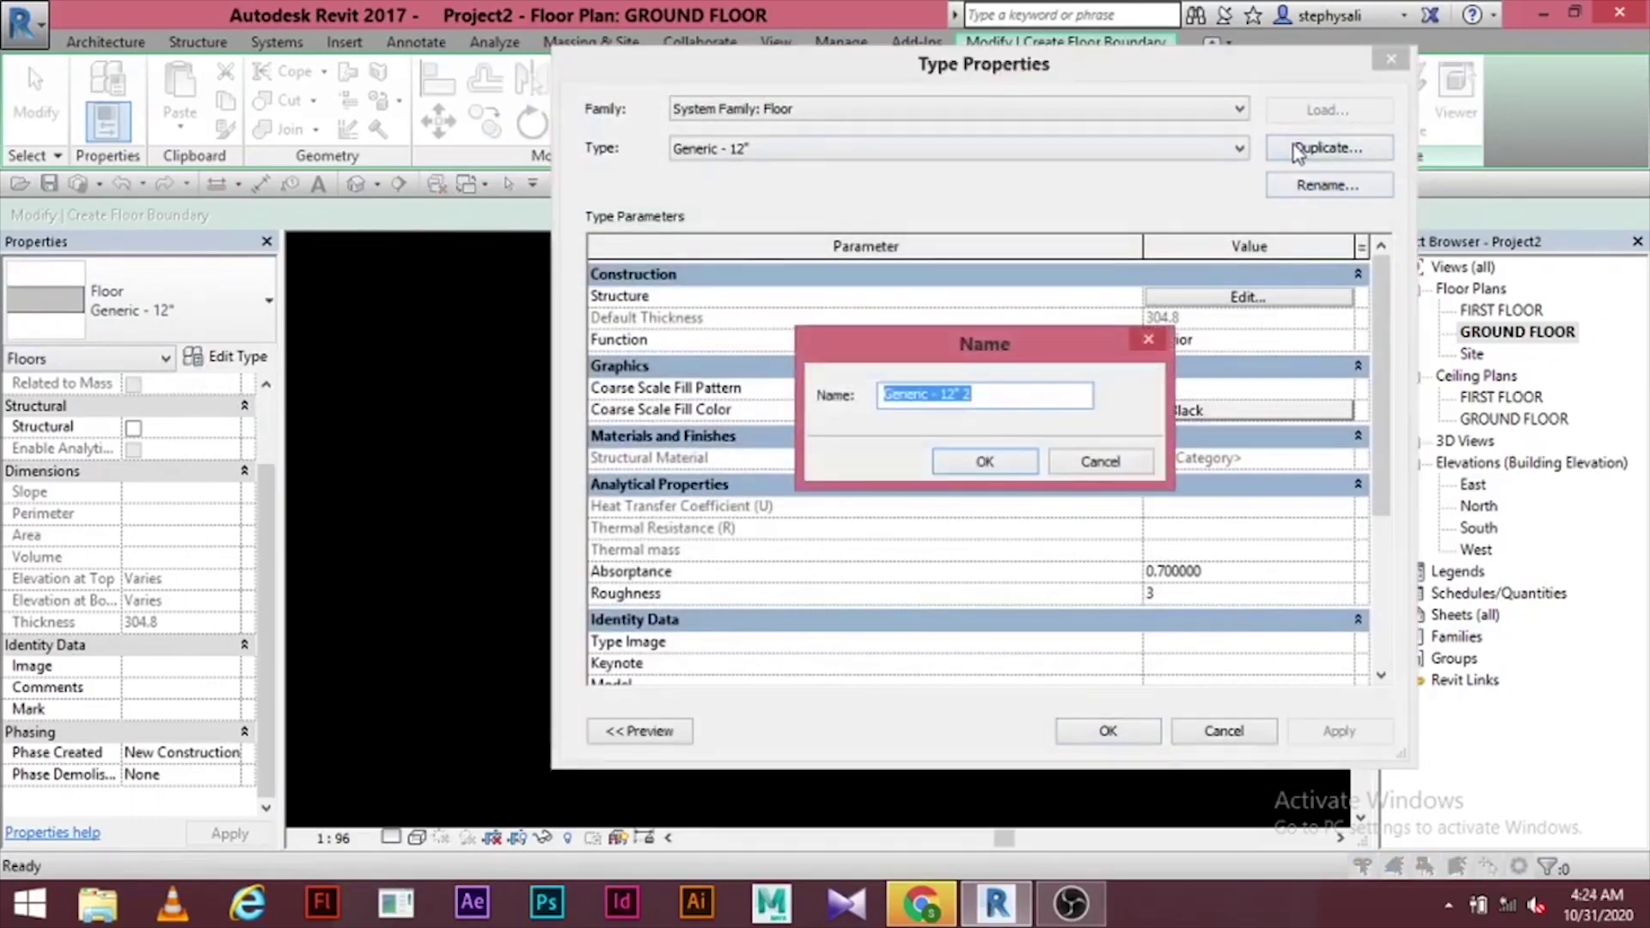
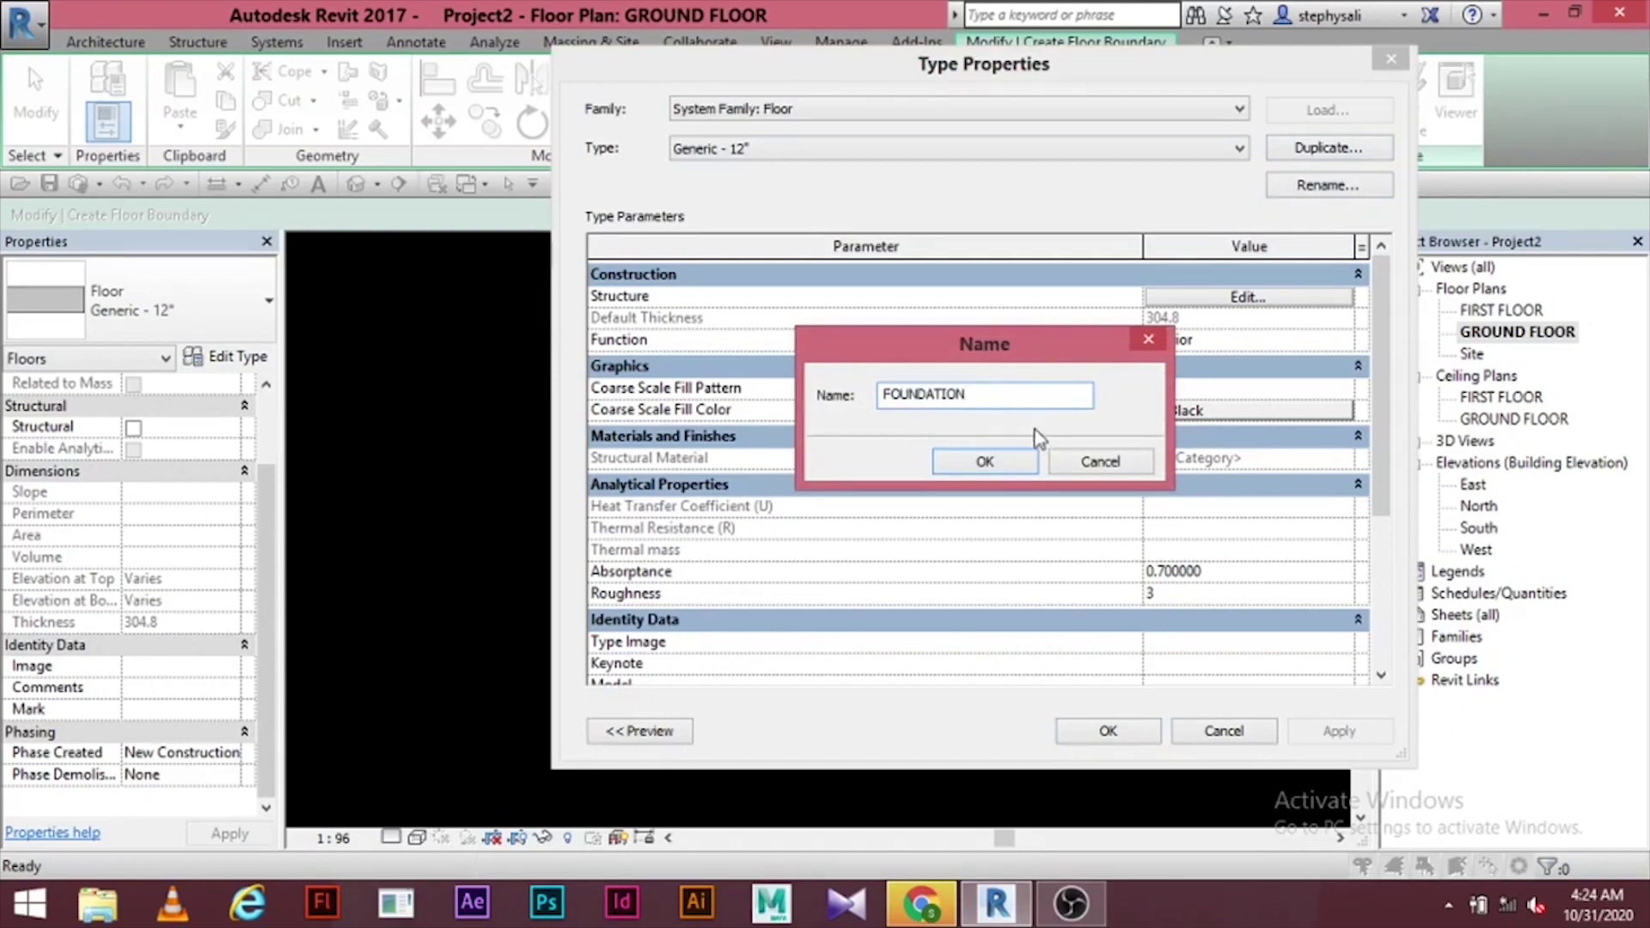
- Confirm the FOUNDATION floor type and finish the 304.8-thick ground-floor slab
click(985, 462)
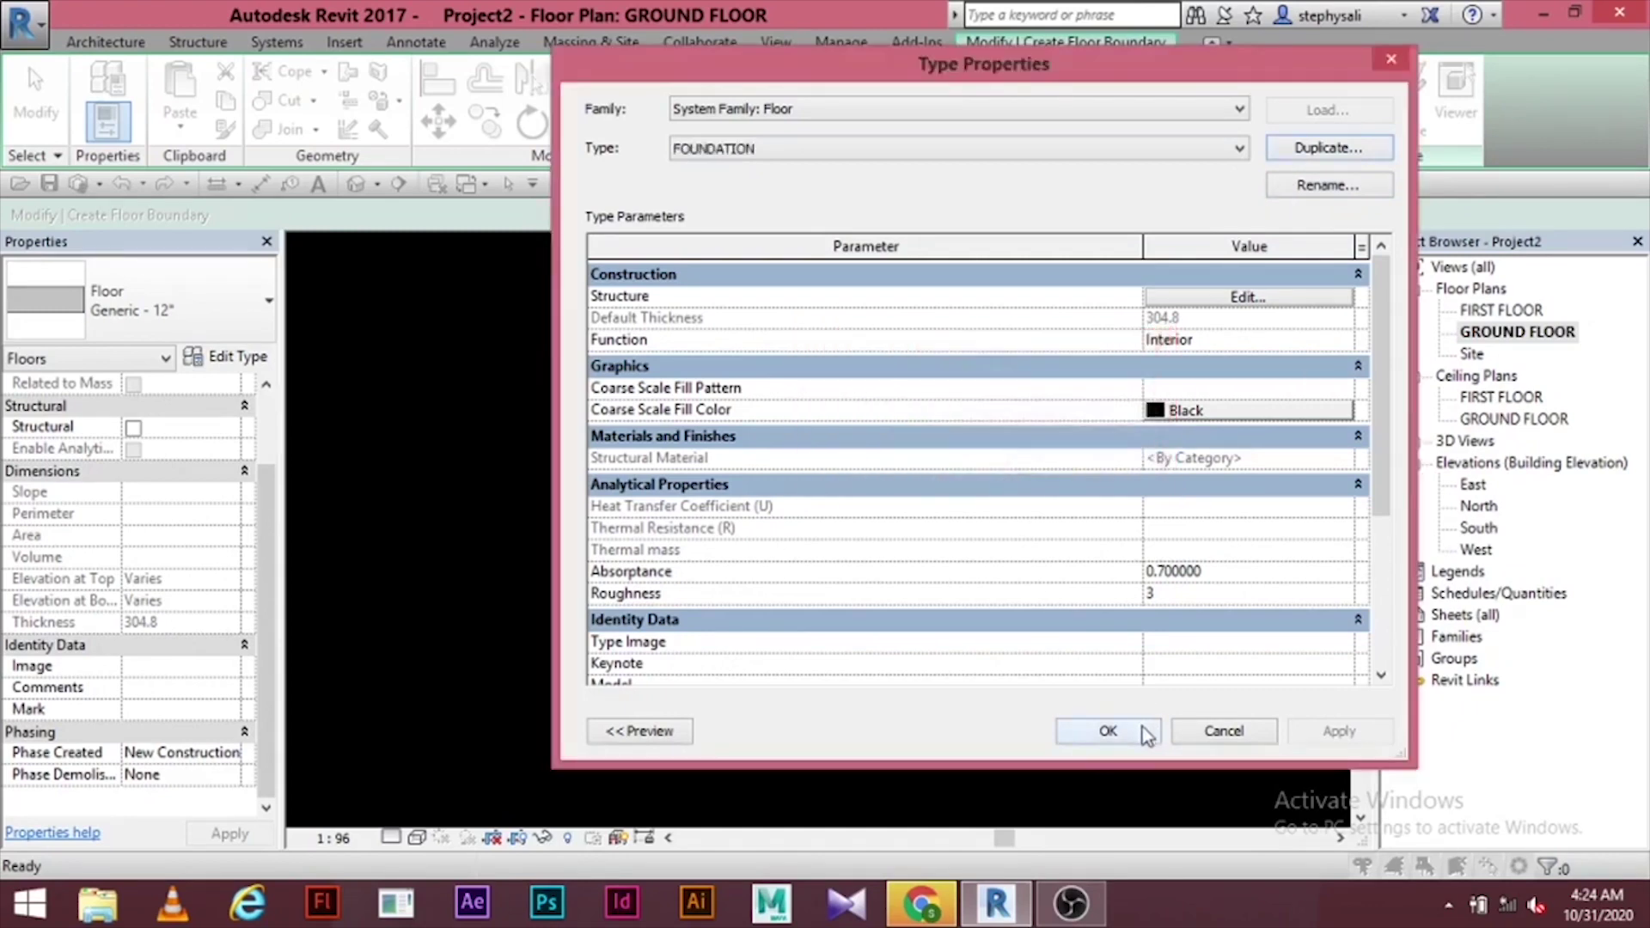
click(1108, 731)
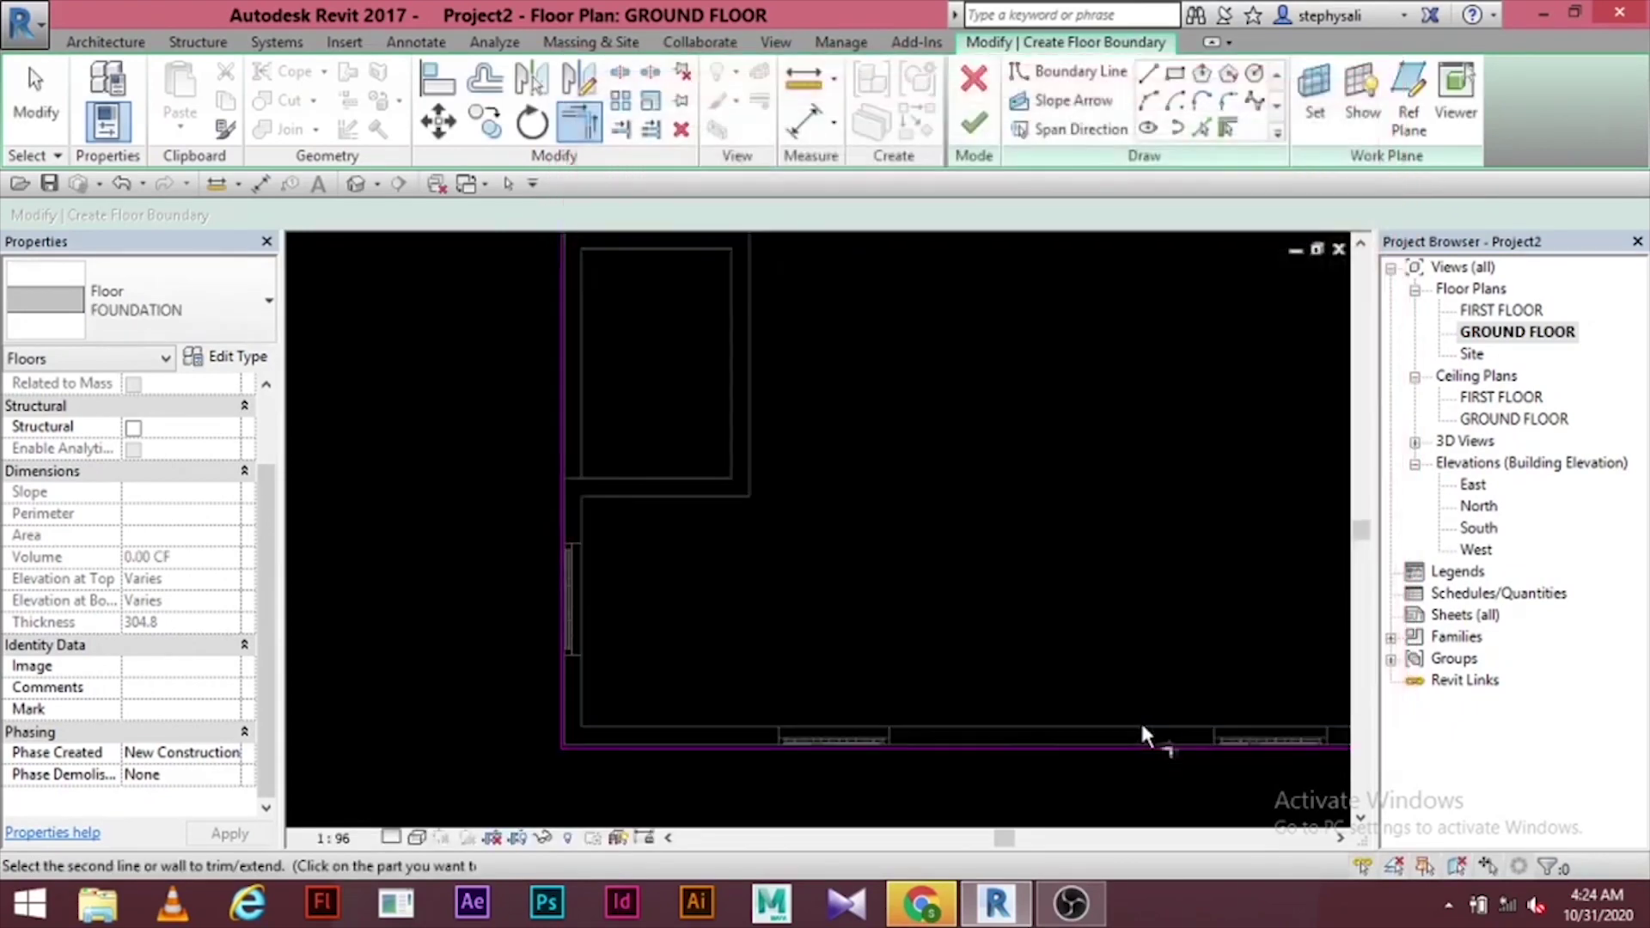
click(974, 127)
middle_drag(1075, 464, 977, 537)
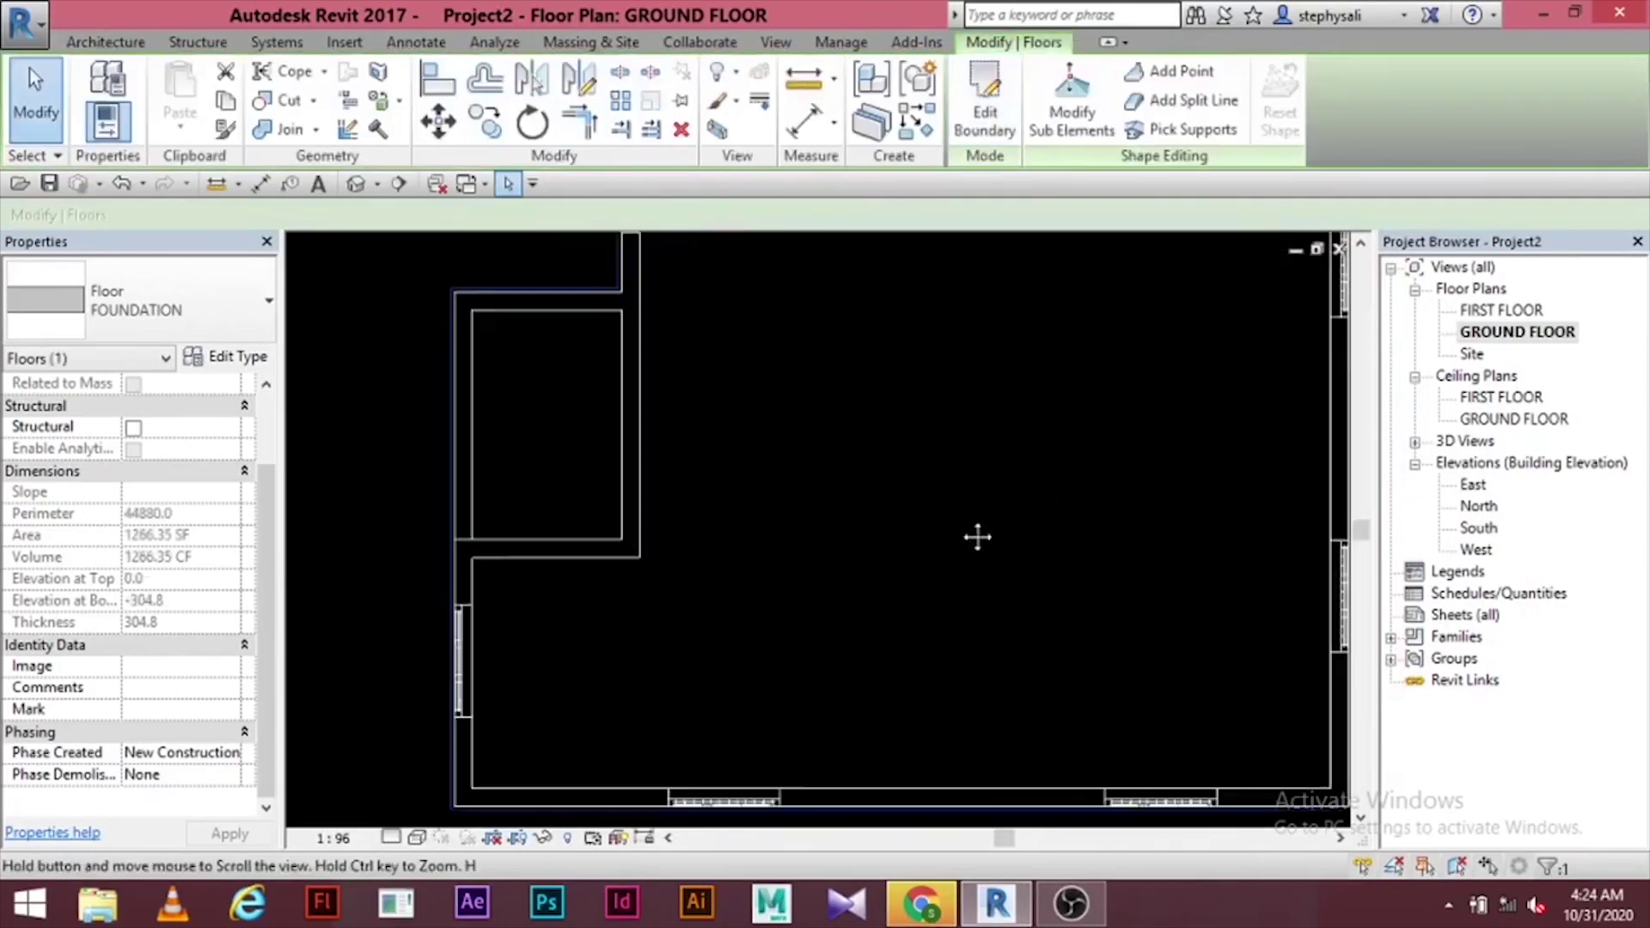
scroll(977, 537, down, 5)
- Check the foundation slab under the walls in the South elevation
click(1099, 612)
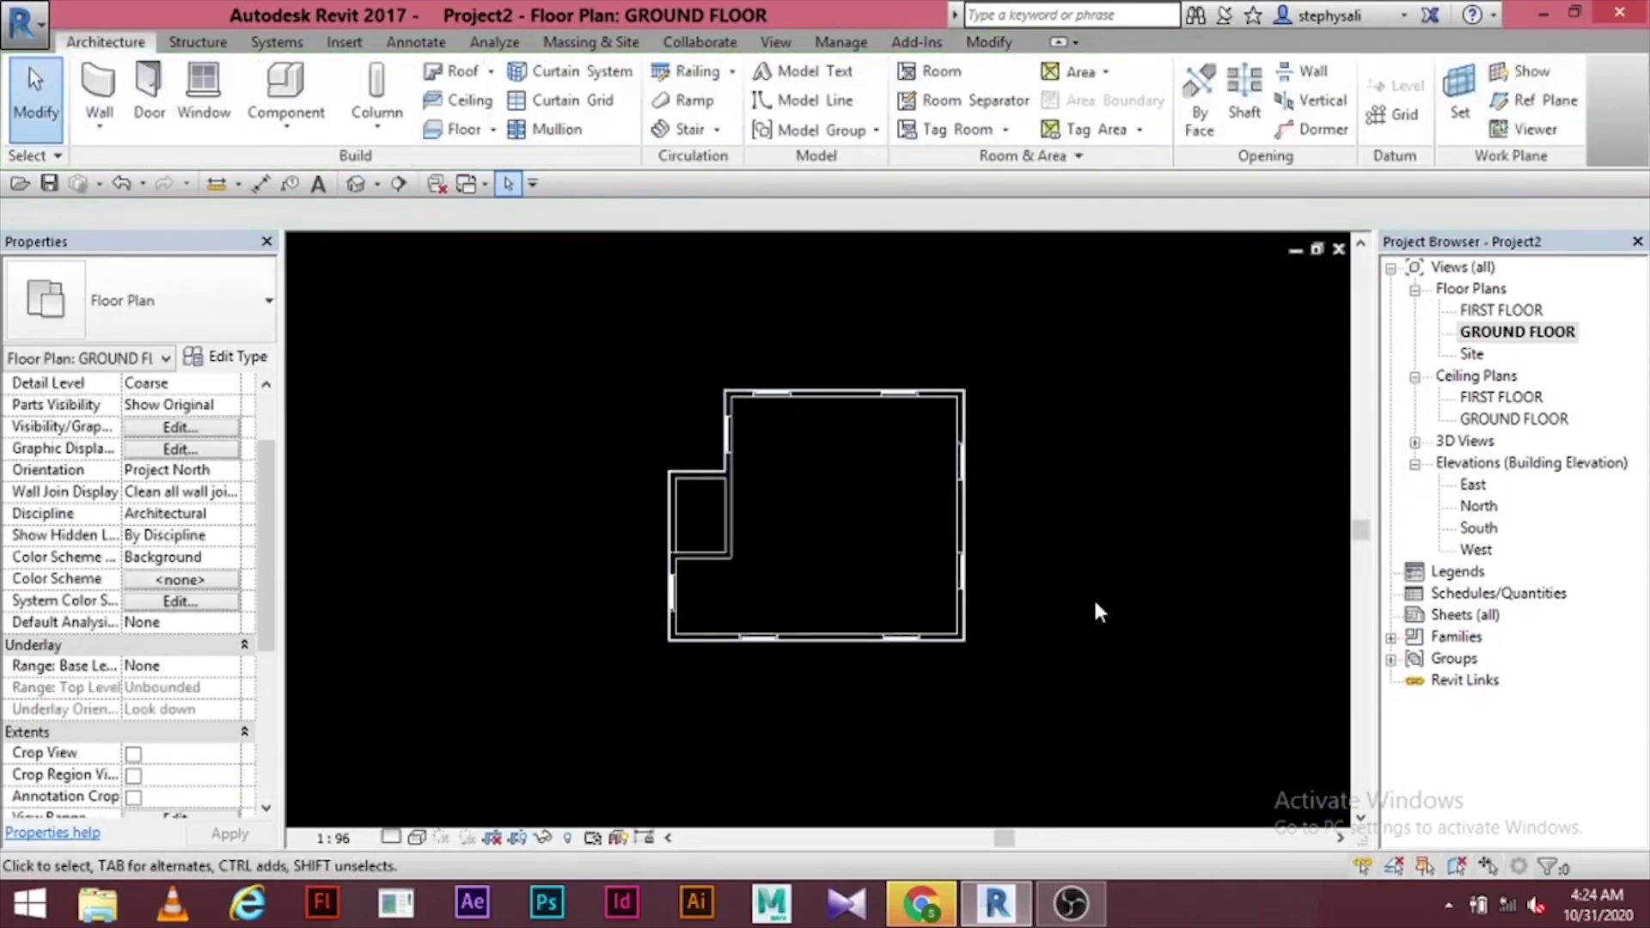
scroll(1098, 612, up, 1)
double_click(1472, 527)
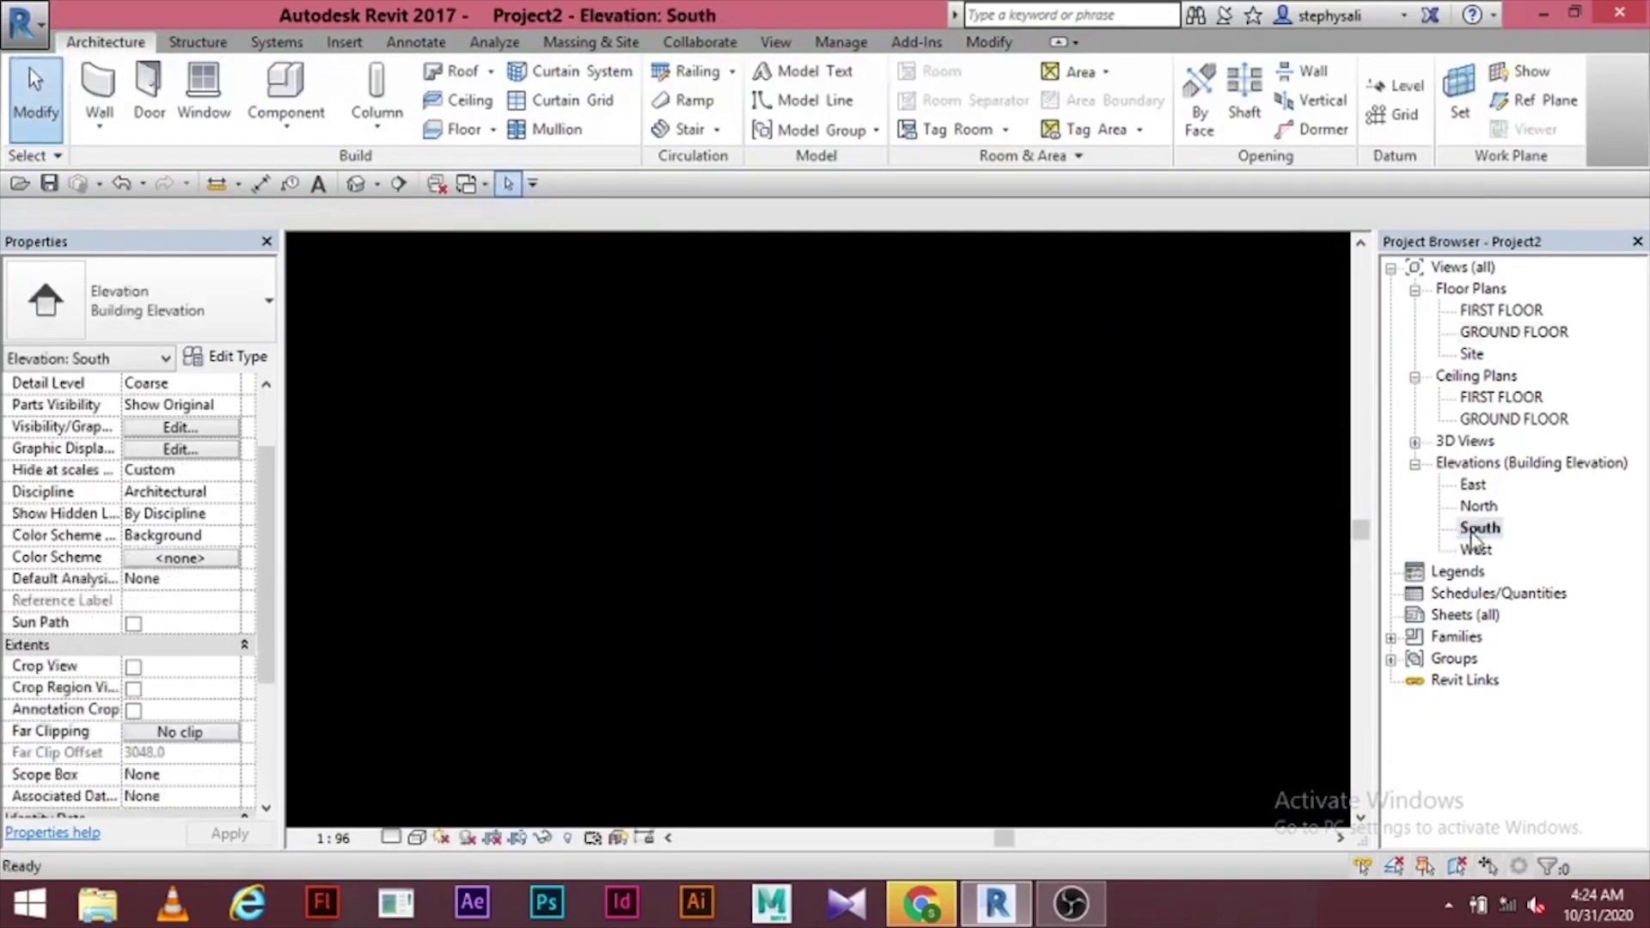
middle_drag(1233, 690, 1395, 547)
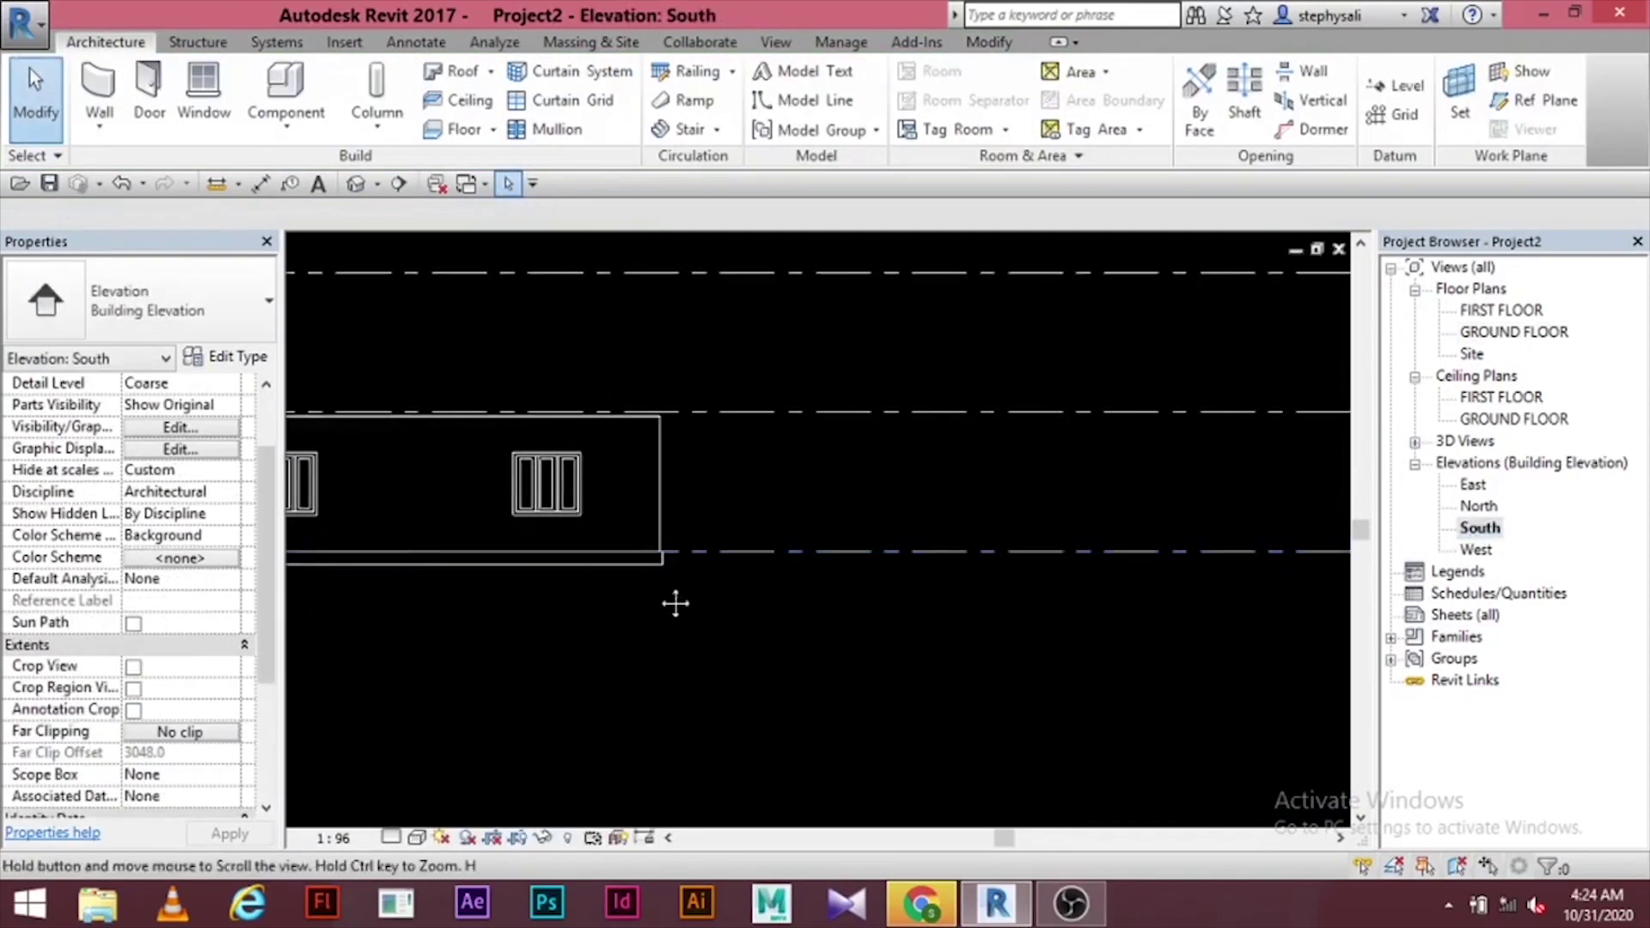
middle_drag(674, 600, 671, 553)
scroll(625, 535, up, 5)
scroll(601, 471, up, 1)
scroll(578, 670, up, 3)
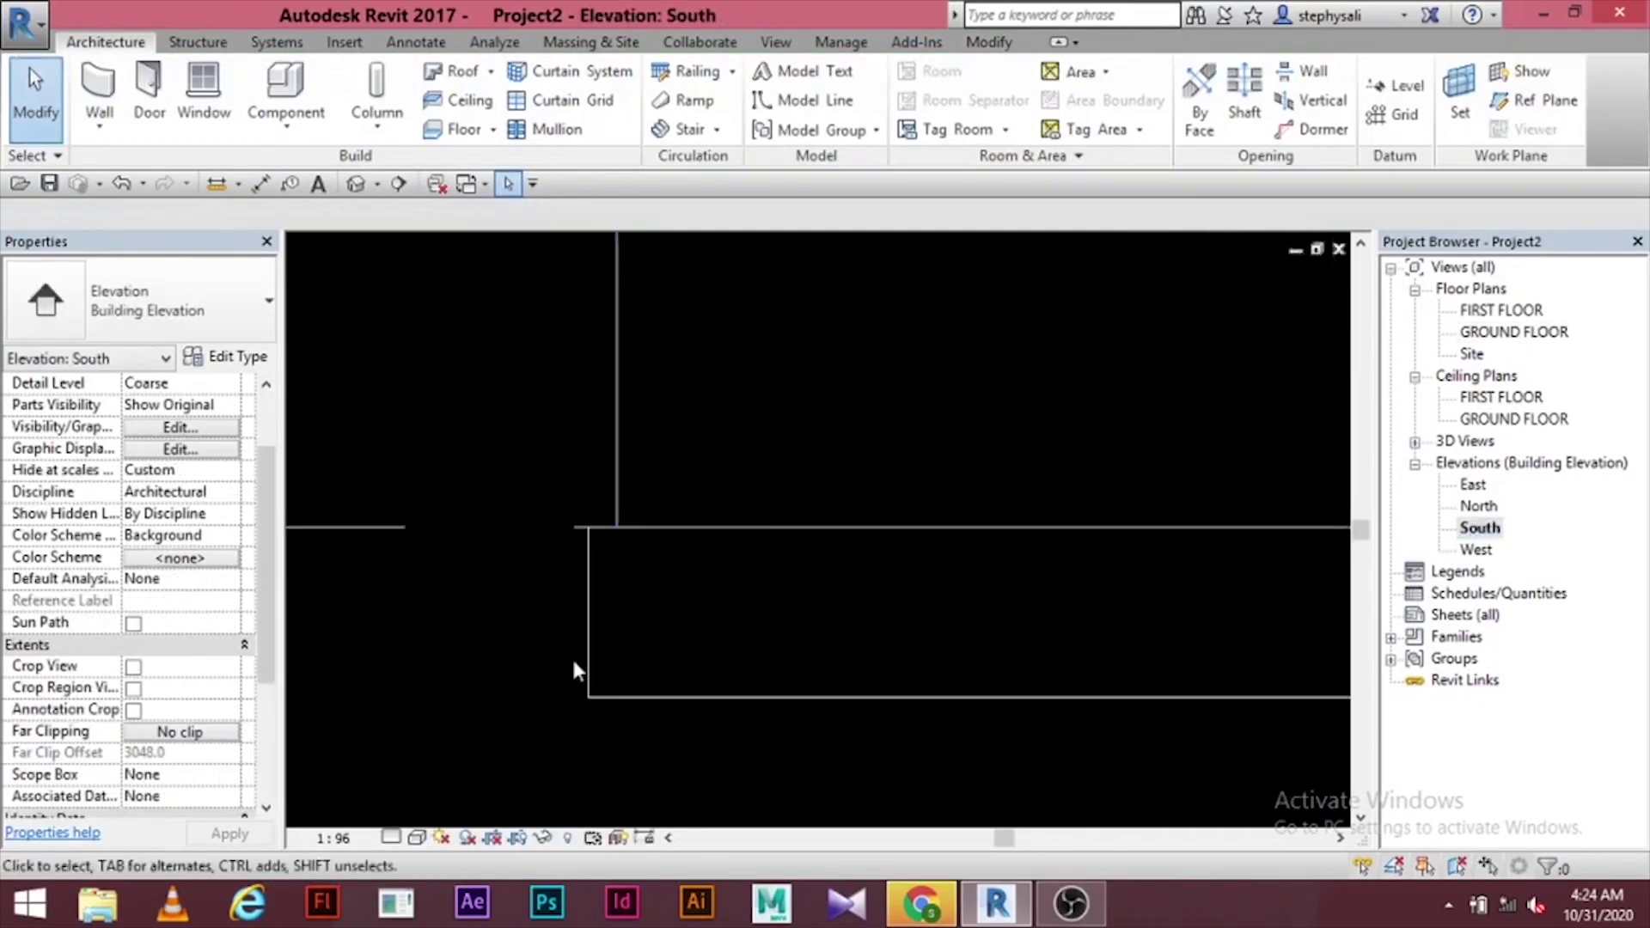
scroll(656, 442, down, 3)
scroll(818, 504, down, 2)
scroll(582, 633, down, 1)
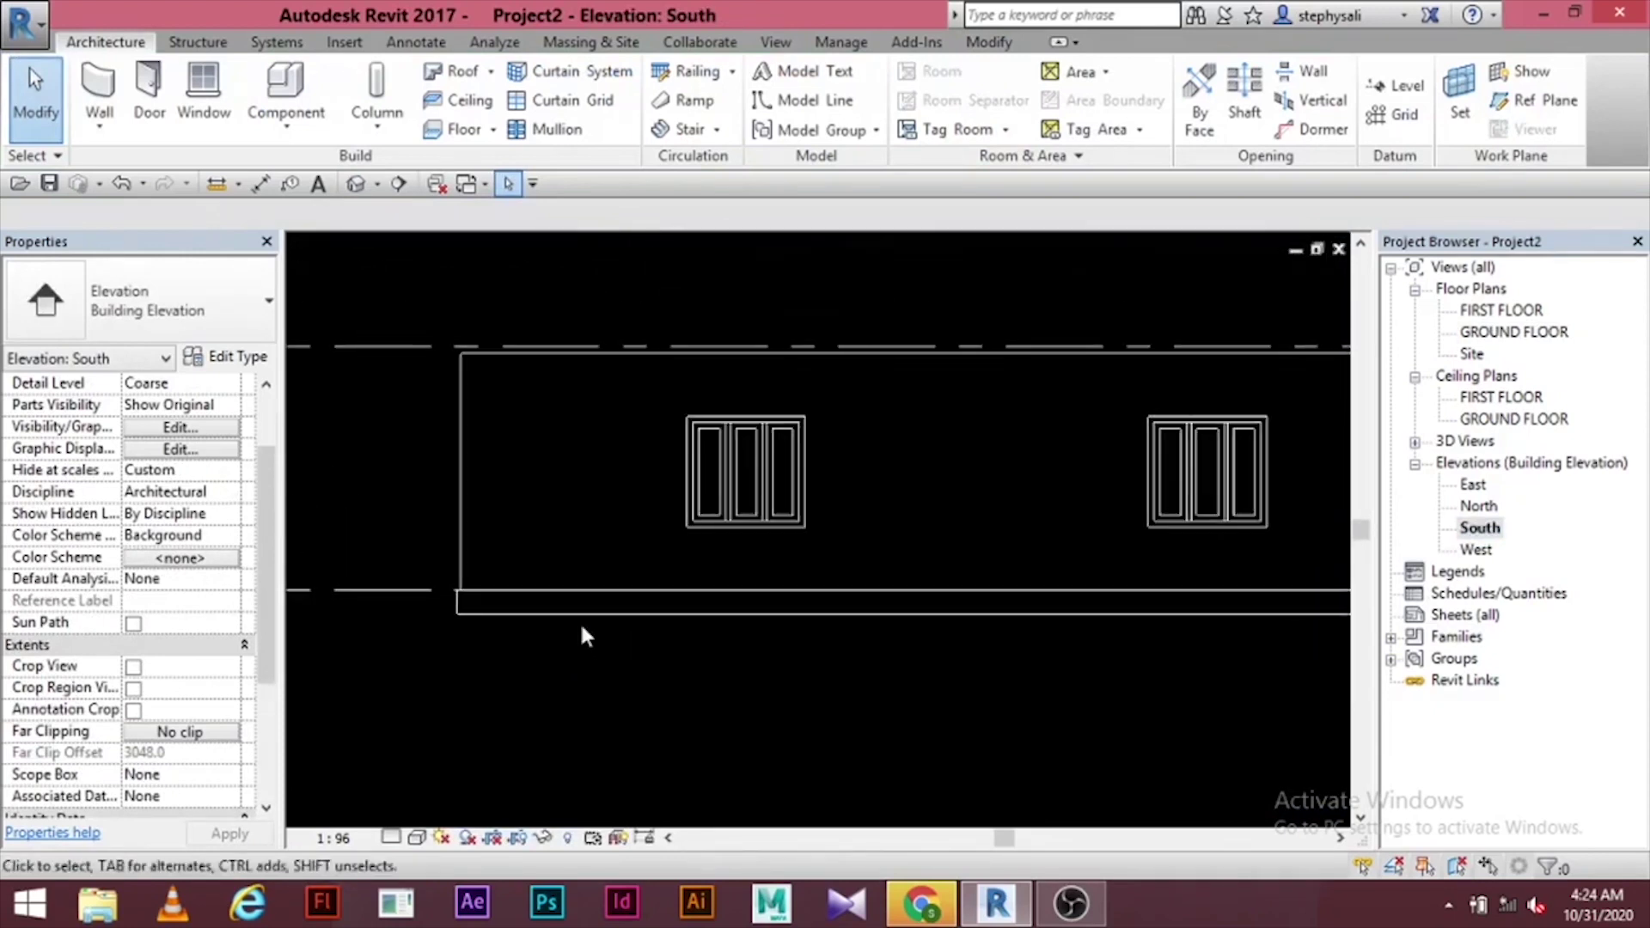
middle_drag(1017, 505, 963, 539)
scroll(963, 539, down, 2)
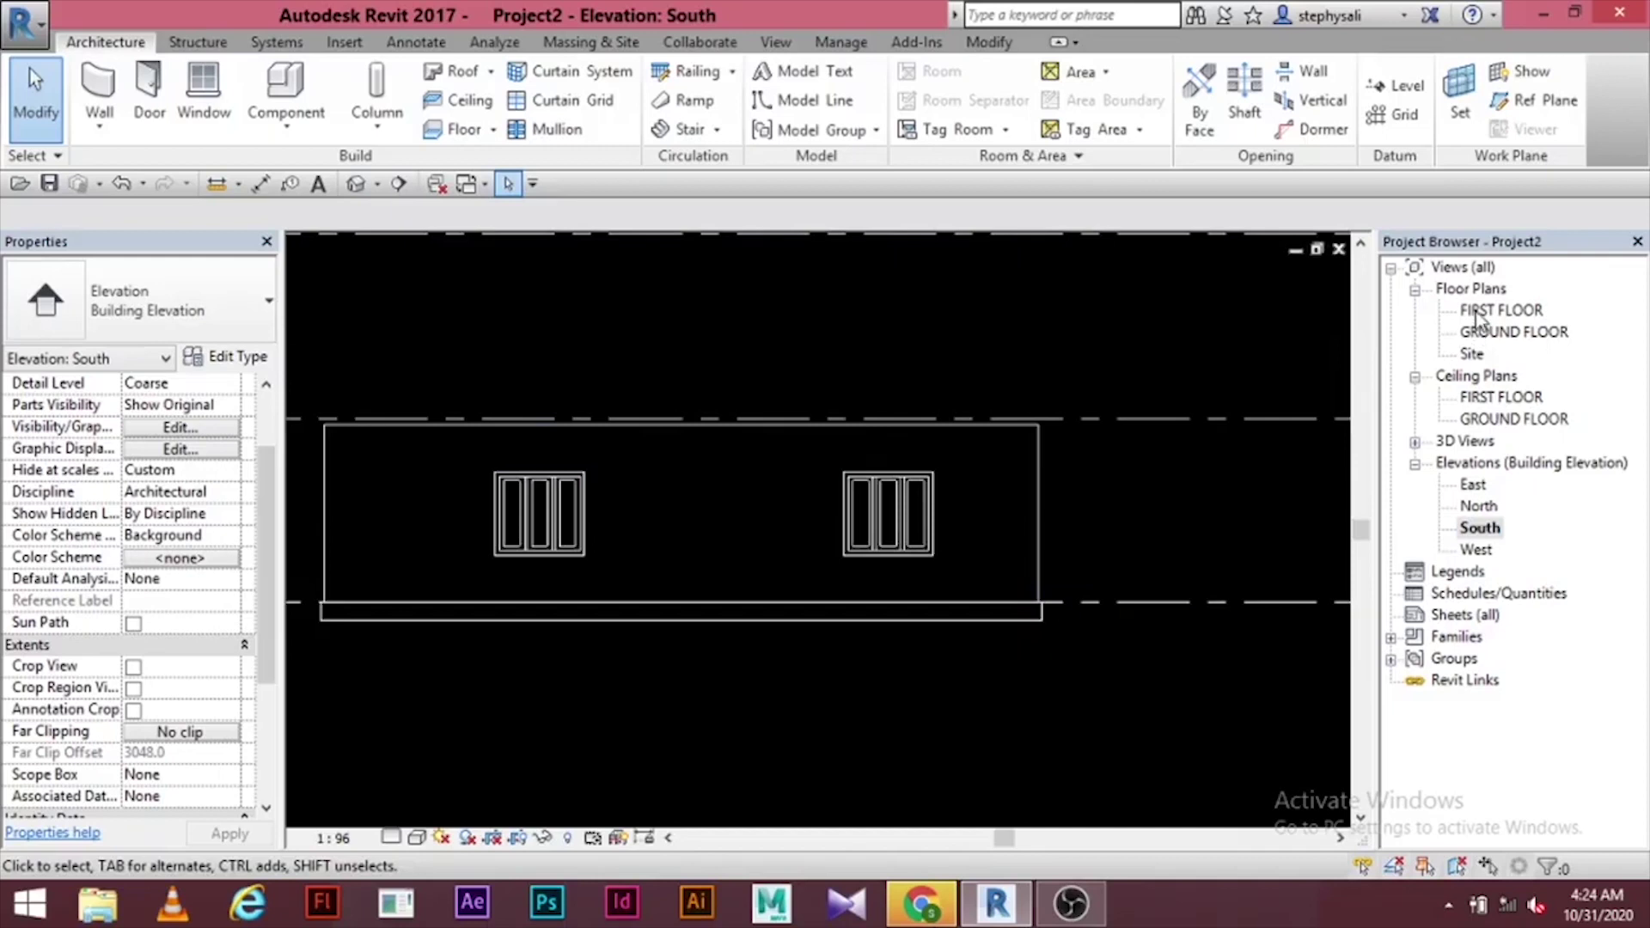
- Inspect the house in the default {3D} view, then open the FIRST FLOOR plan
click(1416, 442)
double_click(1473, 464)
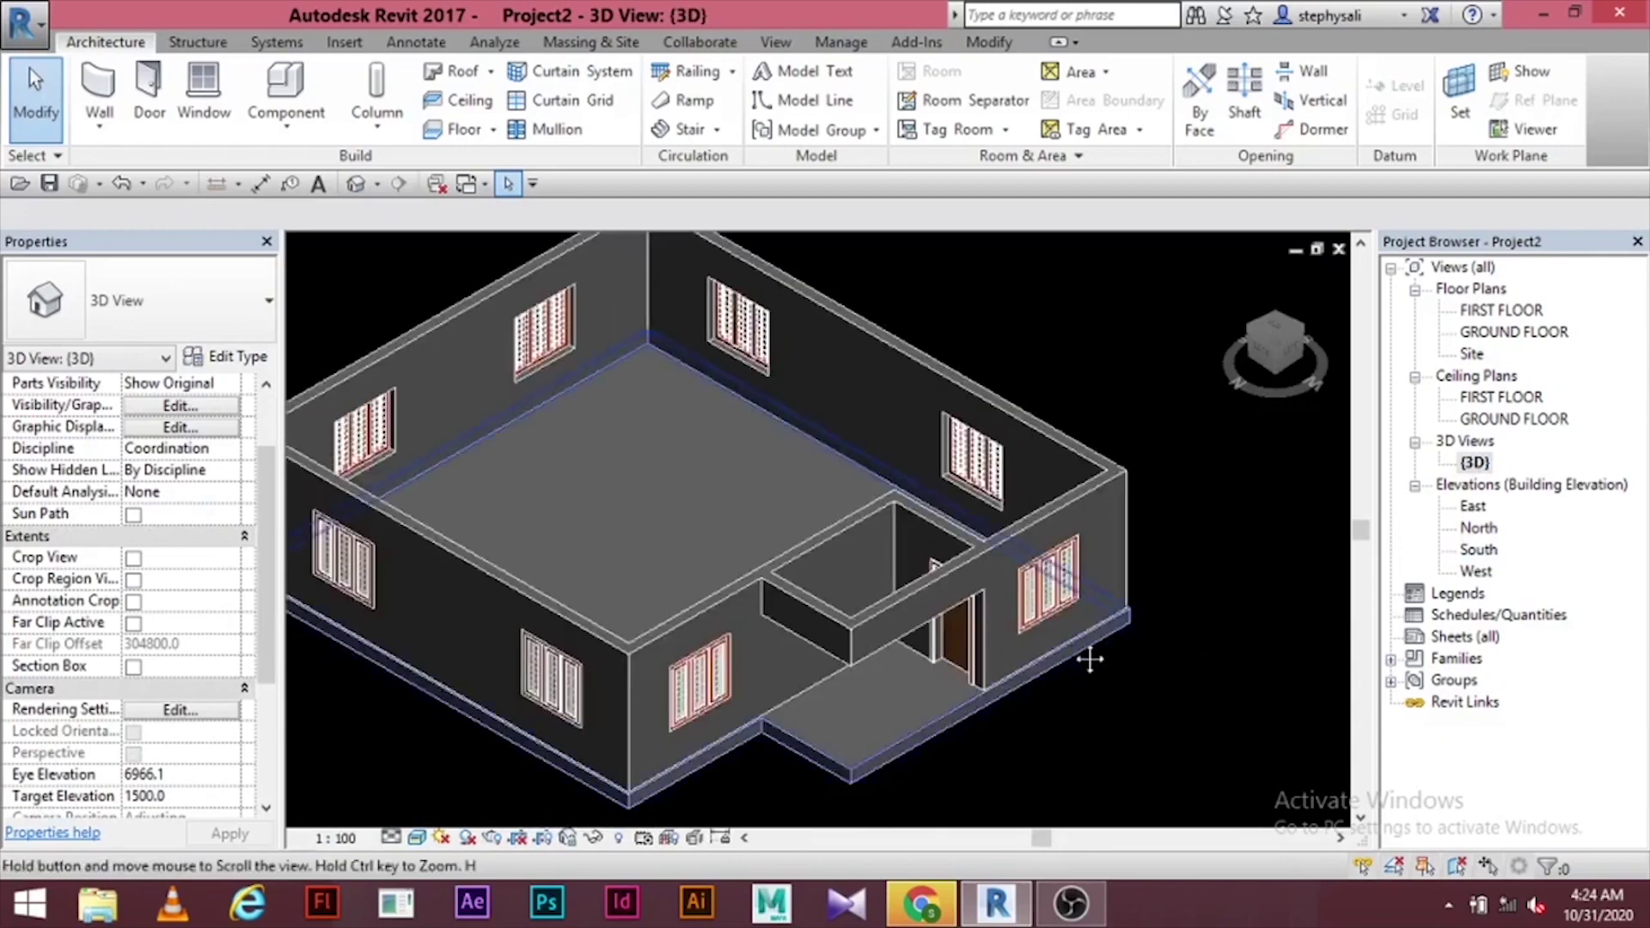
scroll(893, 663, up, 3)
scroll(894, 664, down, 6)
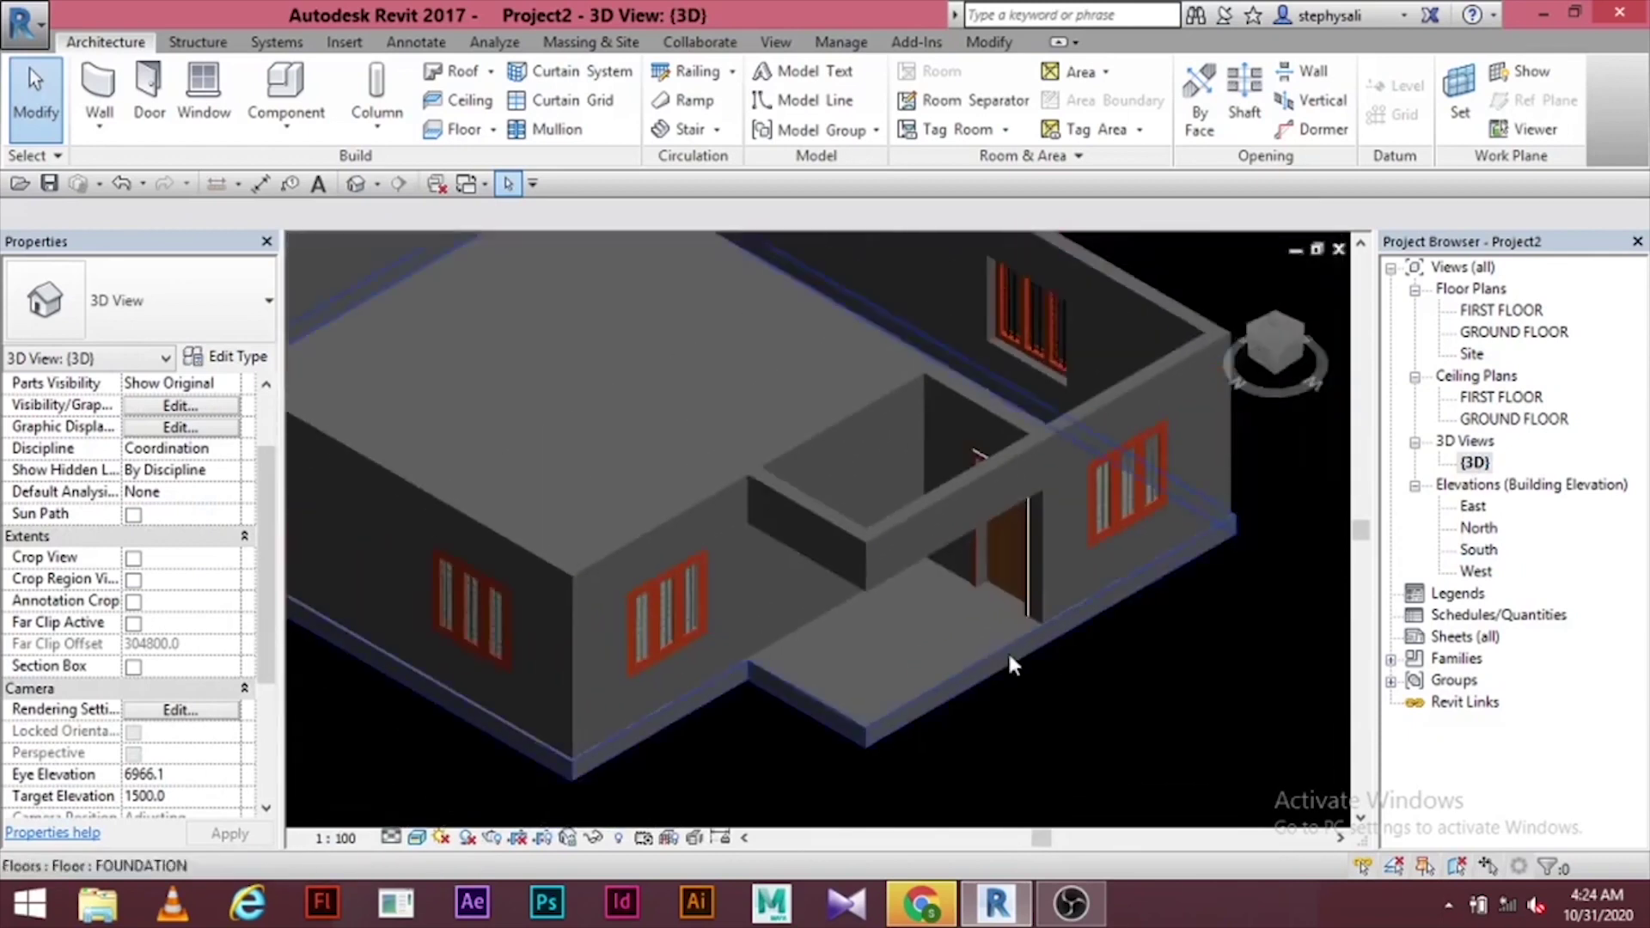
middle_drag(1069, 674, 1082, 691)
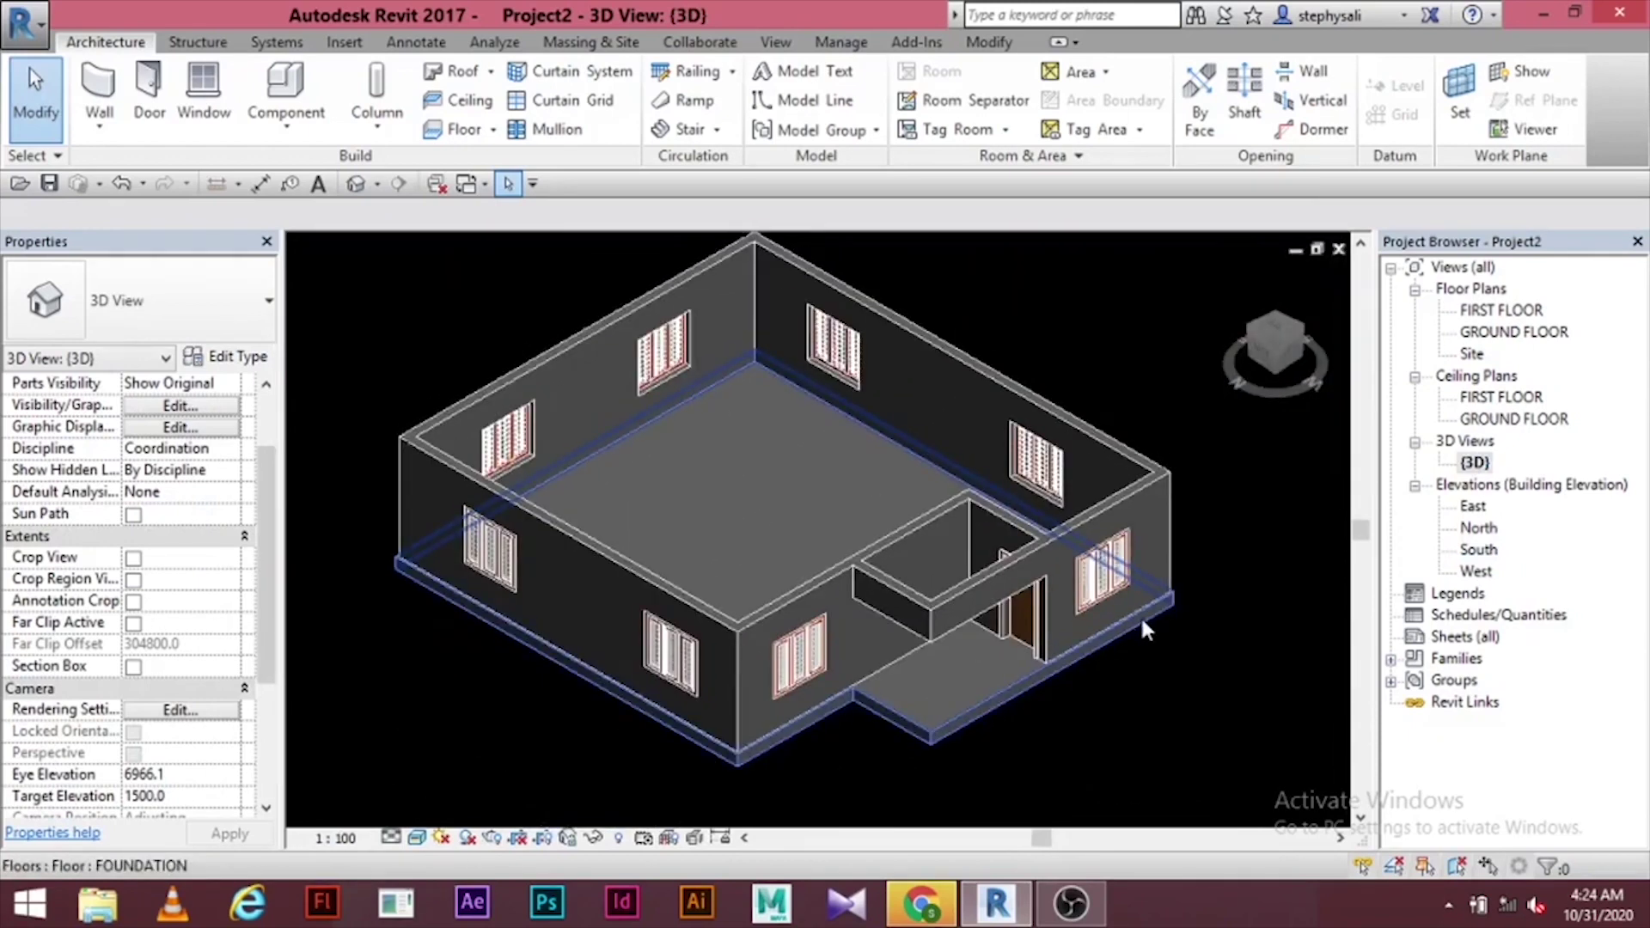
mouse_move(1154, 625)
middle_down()
mouse_move(1151, 654)
mouse_move(1134, 642)
middle_up()
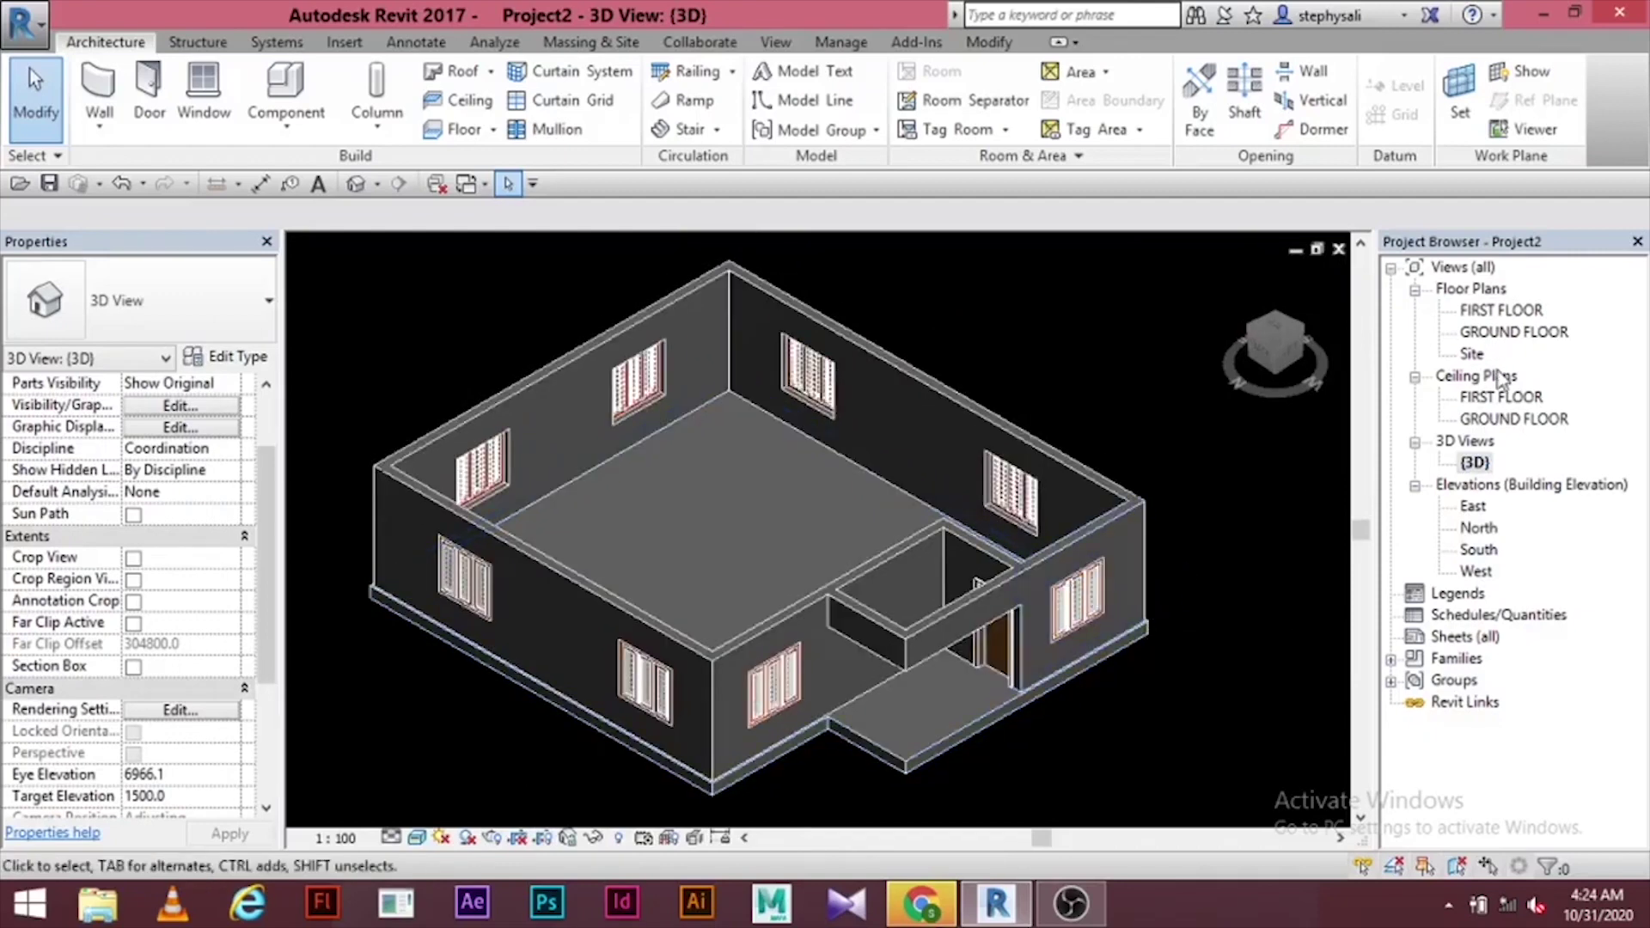
double_click(1503, 310)
- Start the Wall tool in Pick Lines mode on the FIRST FLOOR plan
scroll(774, 512, up, 5)
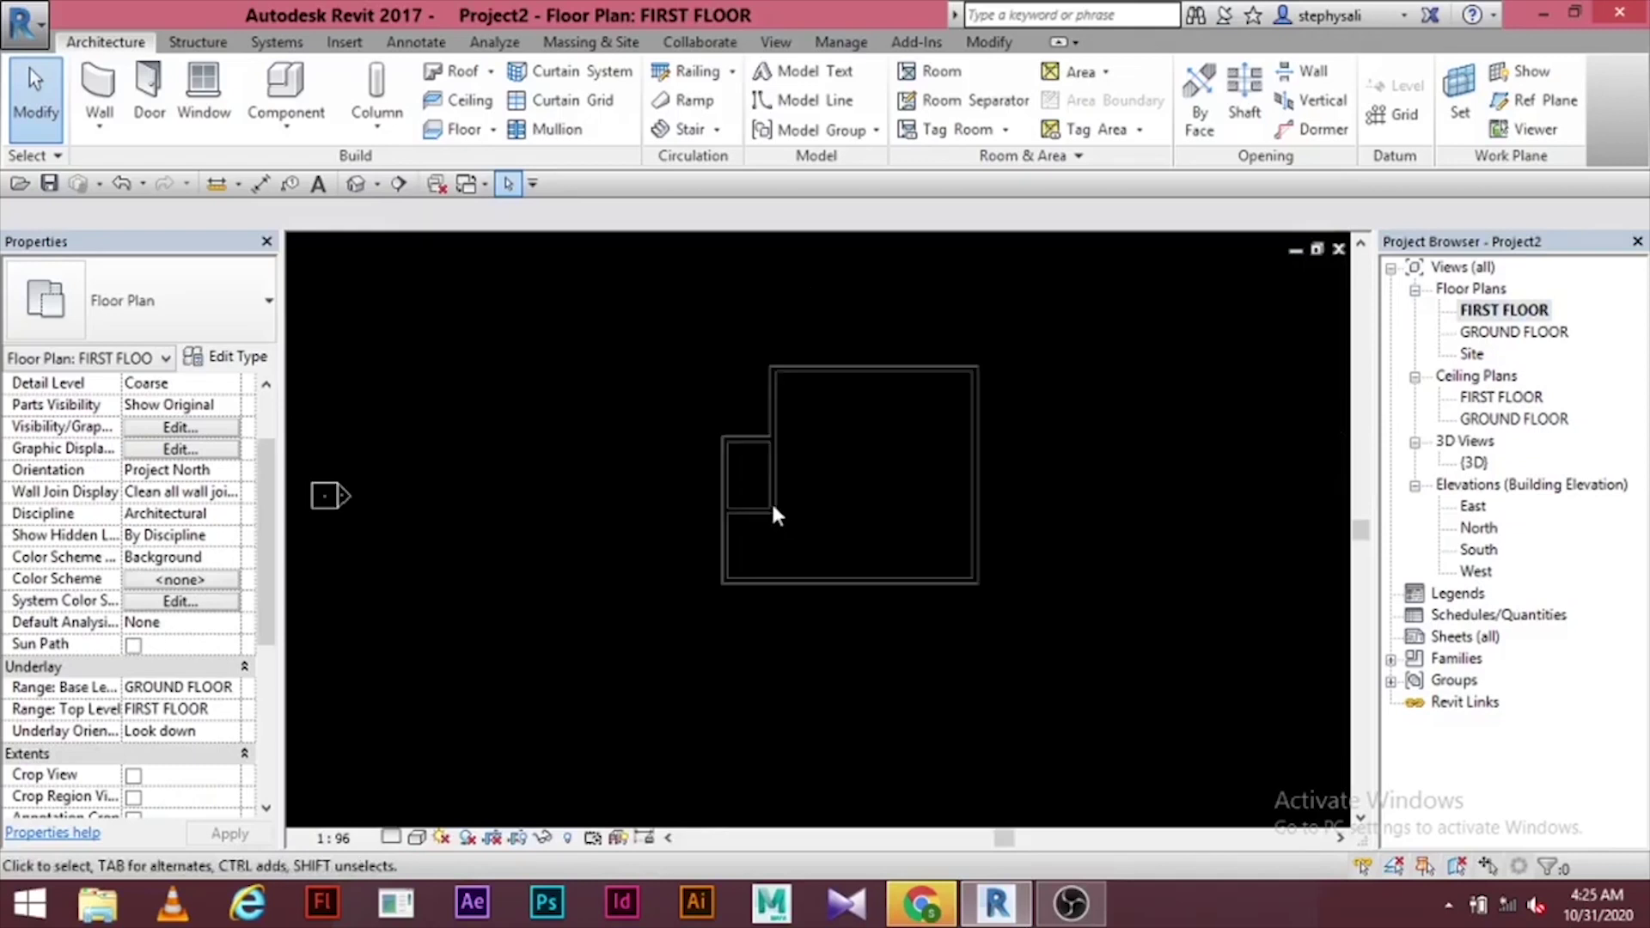
scroll(954, 428, up, 3)
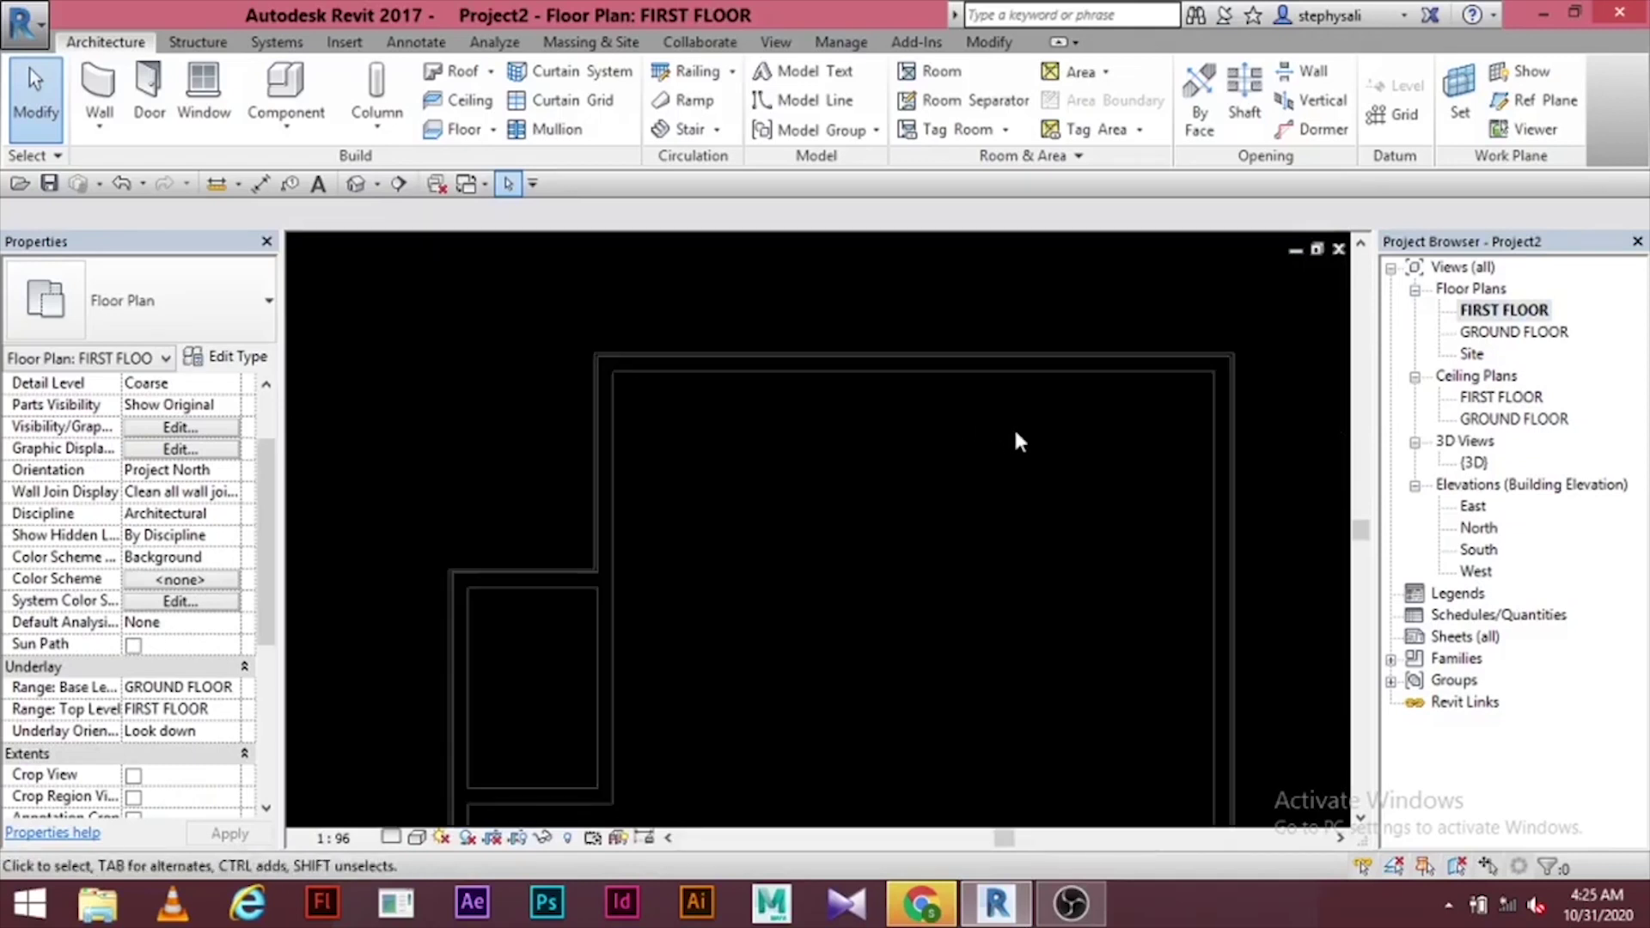
middle_drag(841, 462, 1006, 540)
scroll(1006, 540, down, 2)
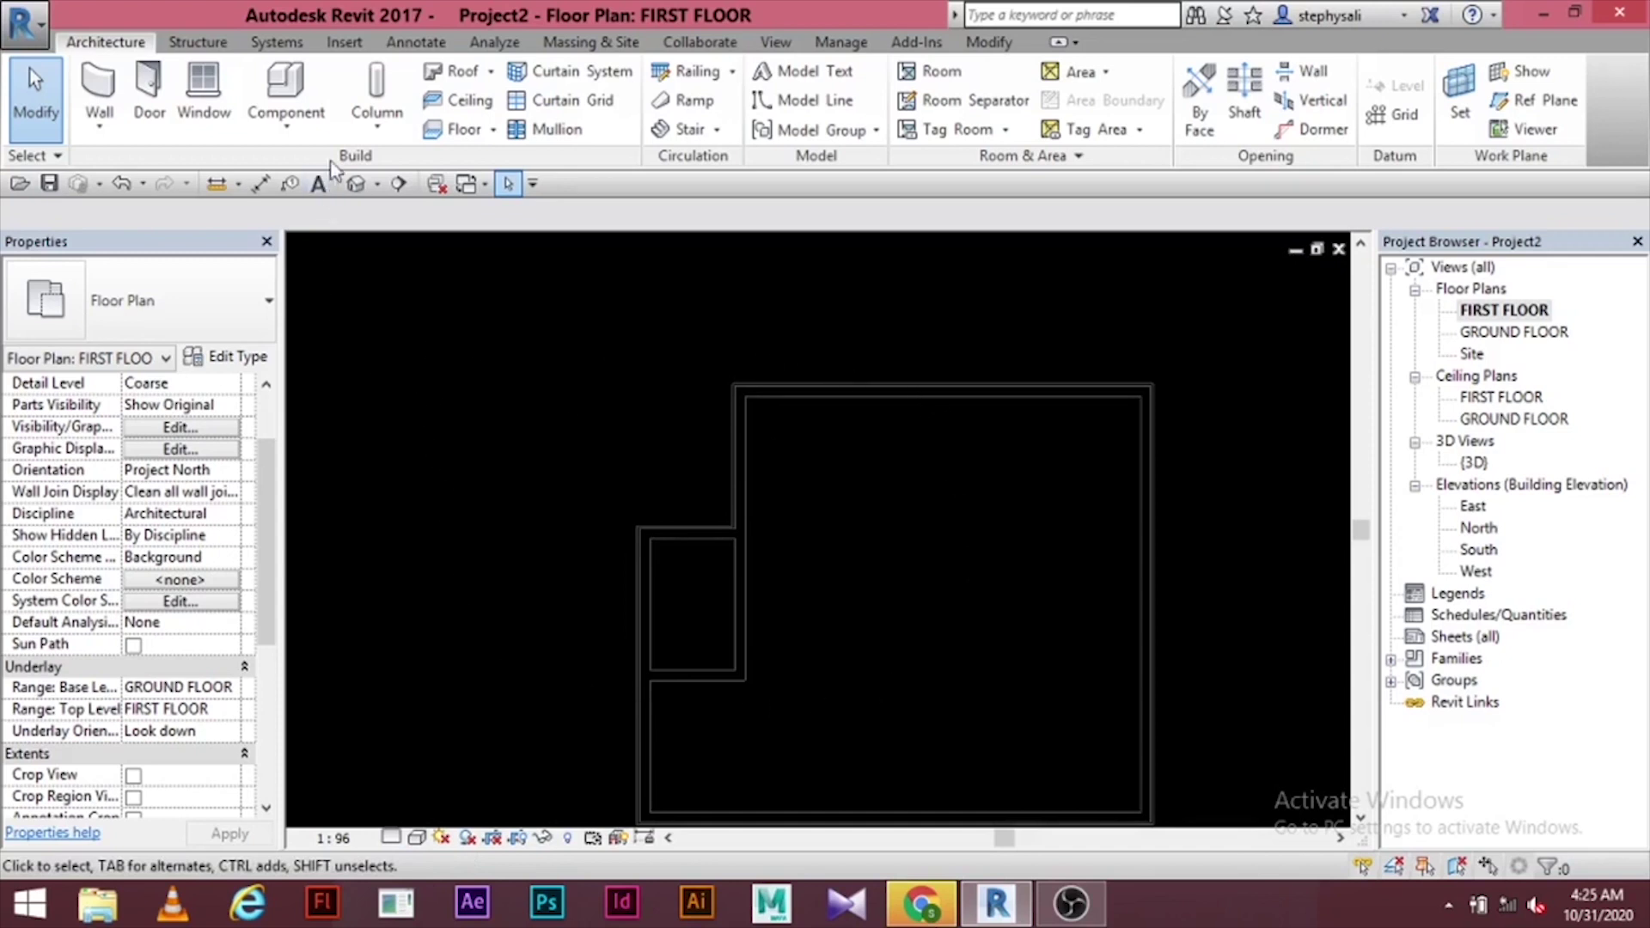
click(117, 86)
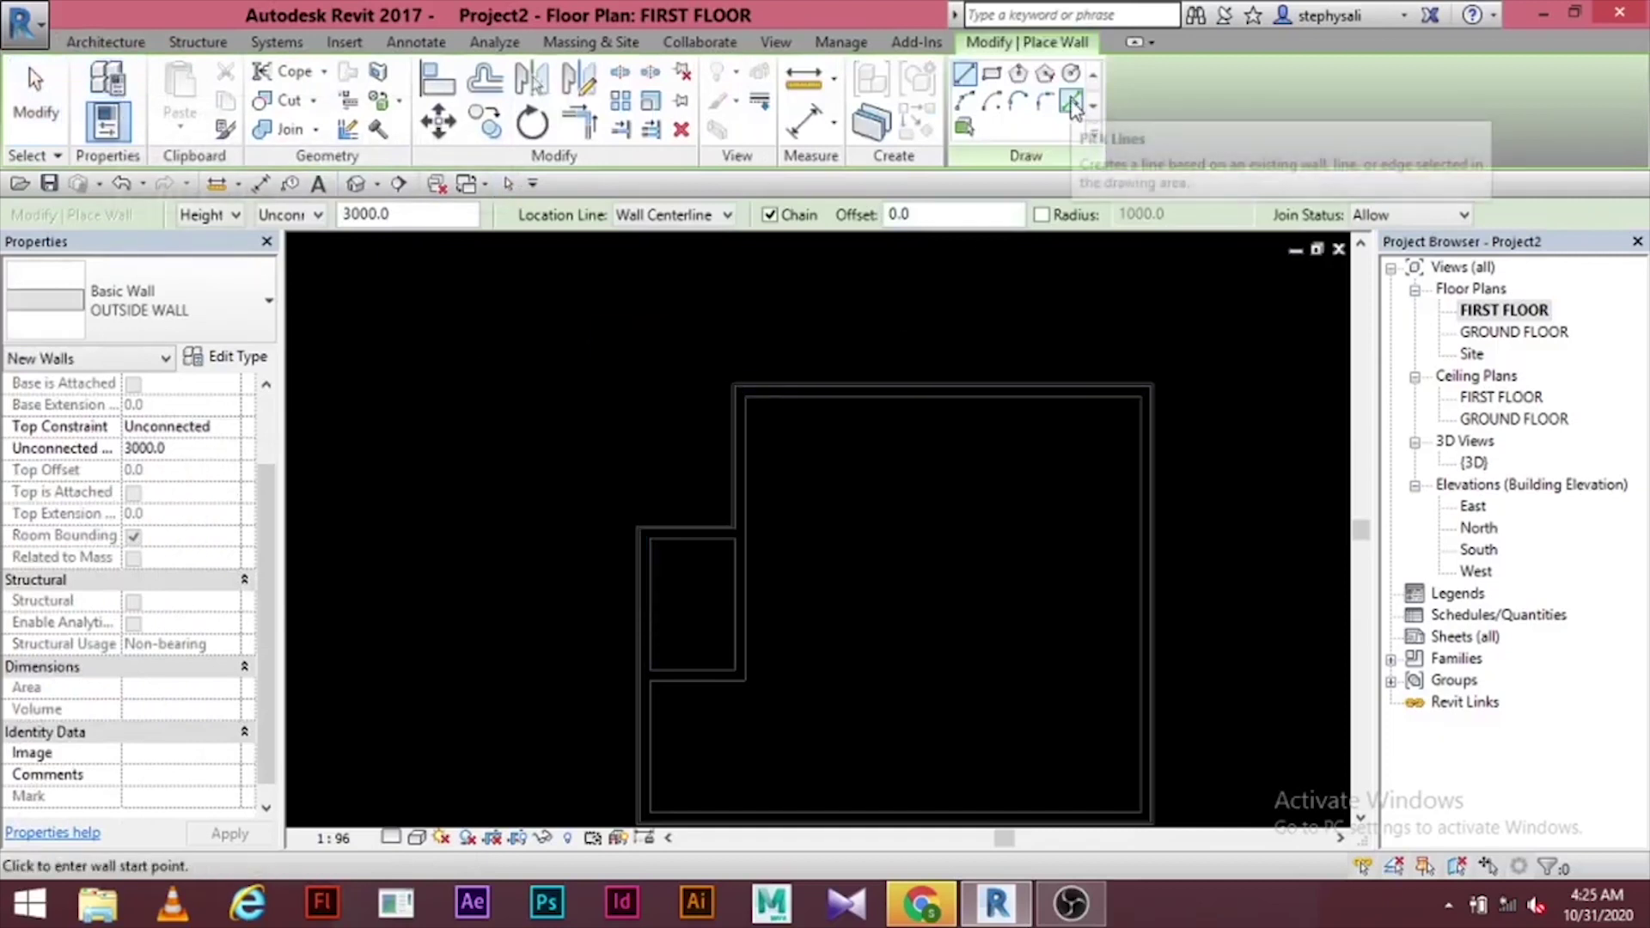
click(1071, 103)
- Trace 3000-high OUTSIDE WALL walls along the ground-floor wall outline, then finish
scroll(971, 391, up, 3)
scroll(954, 400, up, 4)
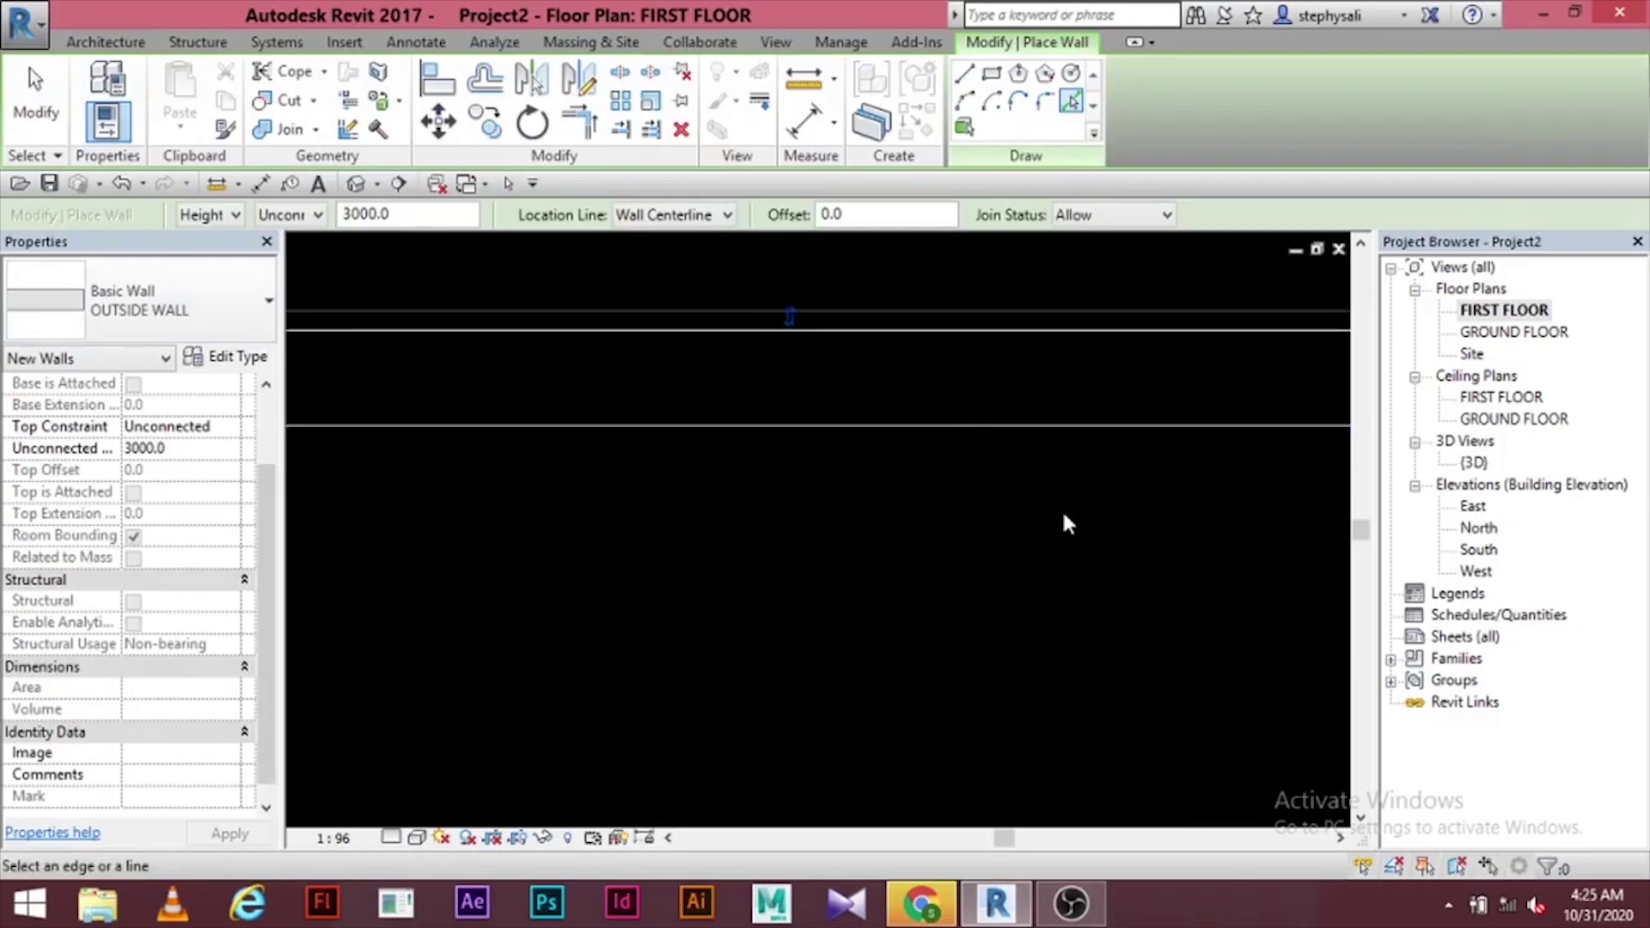
scroll(1060, 509, down, 10)
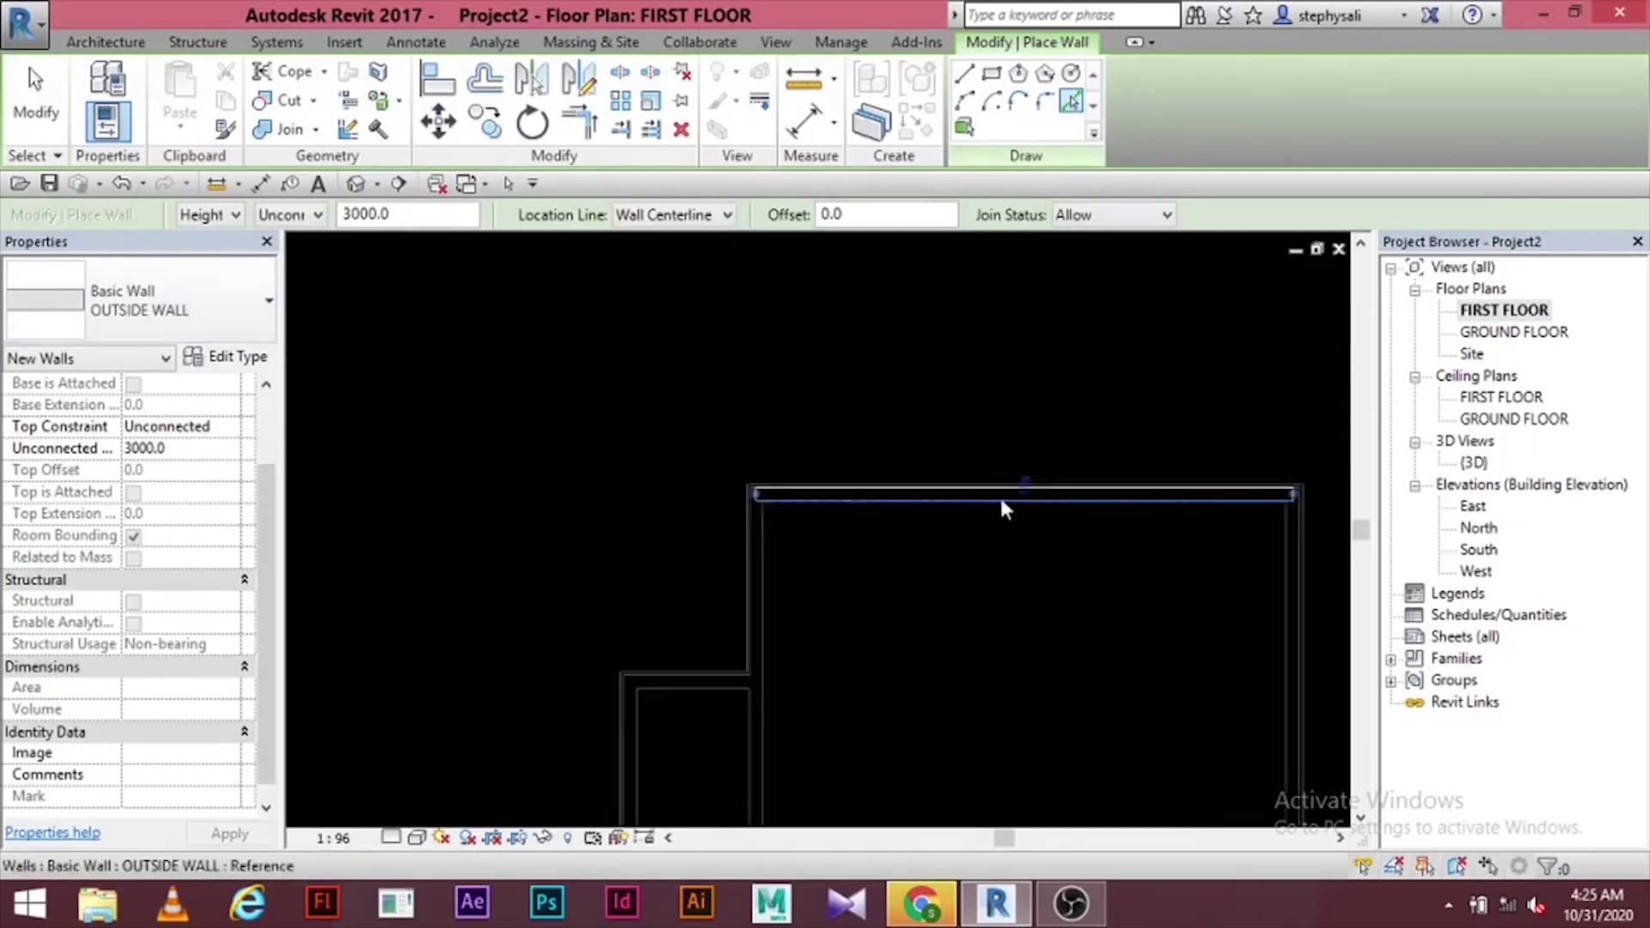
middle_drag(1002, 504, 1007, 454)
middle_drag(1175, 465, 1190, 241)
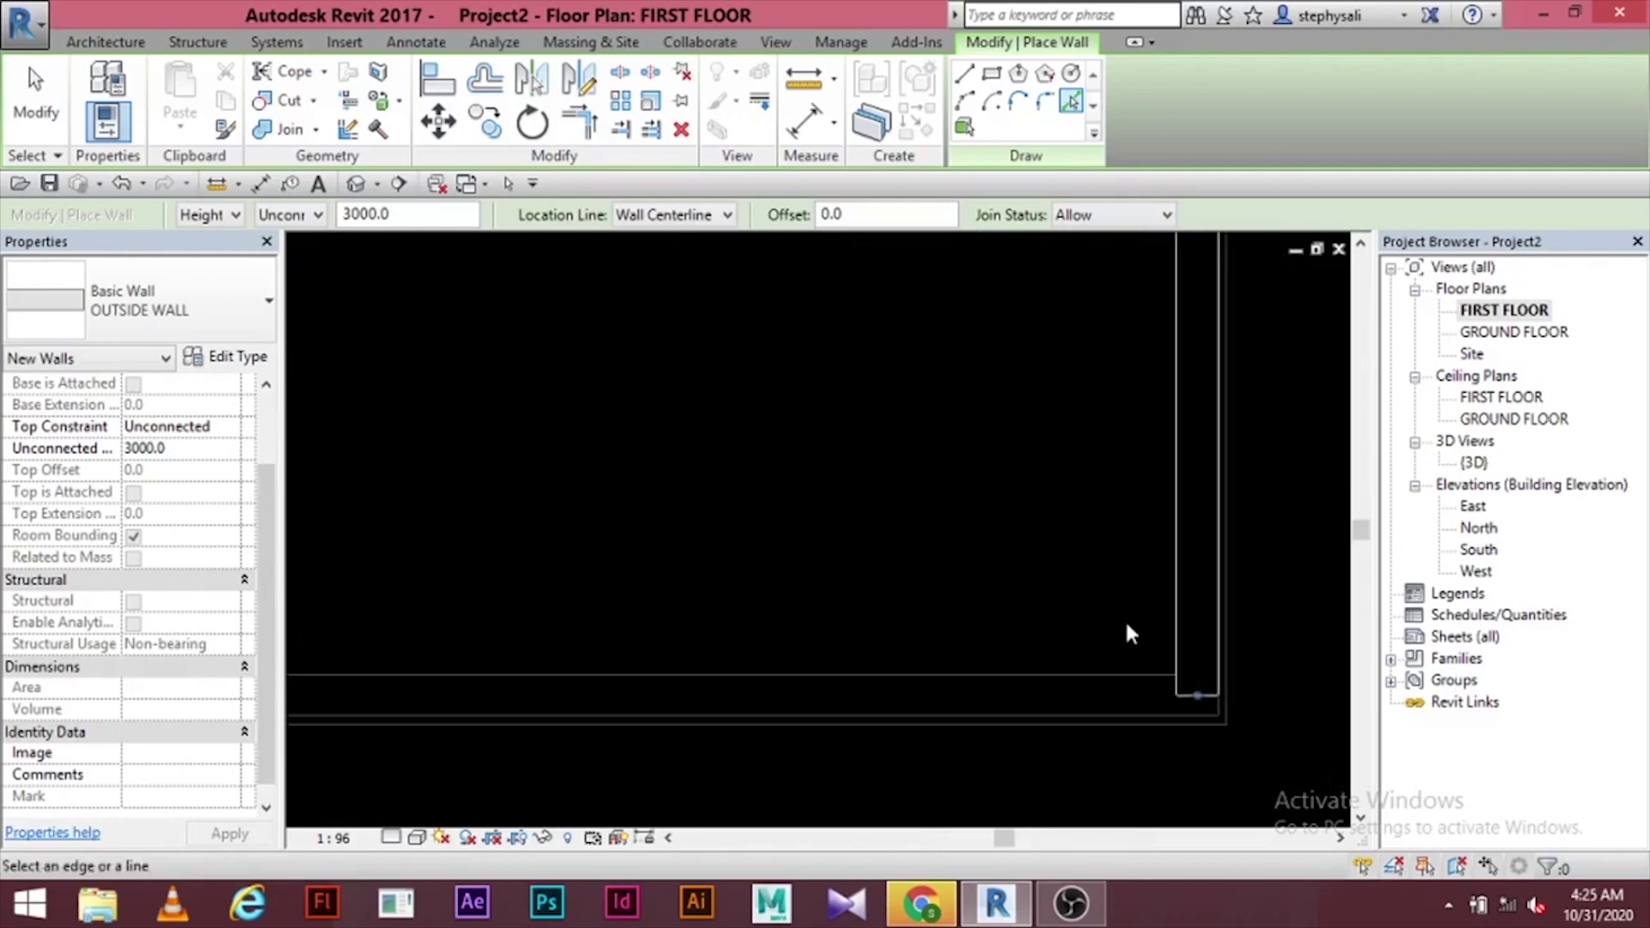
scroll(1125, 618, up, 4)
middle_drag(1126, 619, 1128, 448)
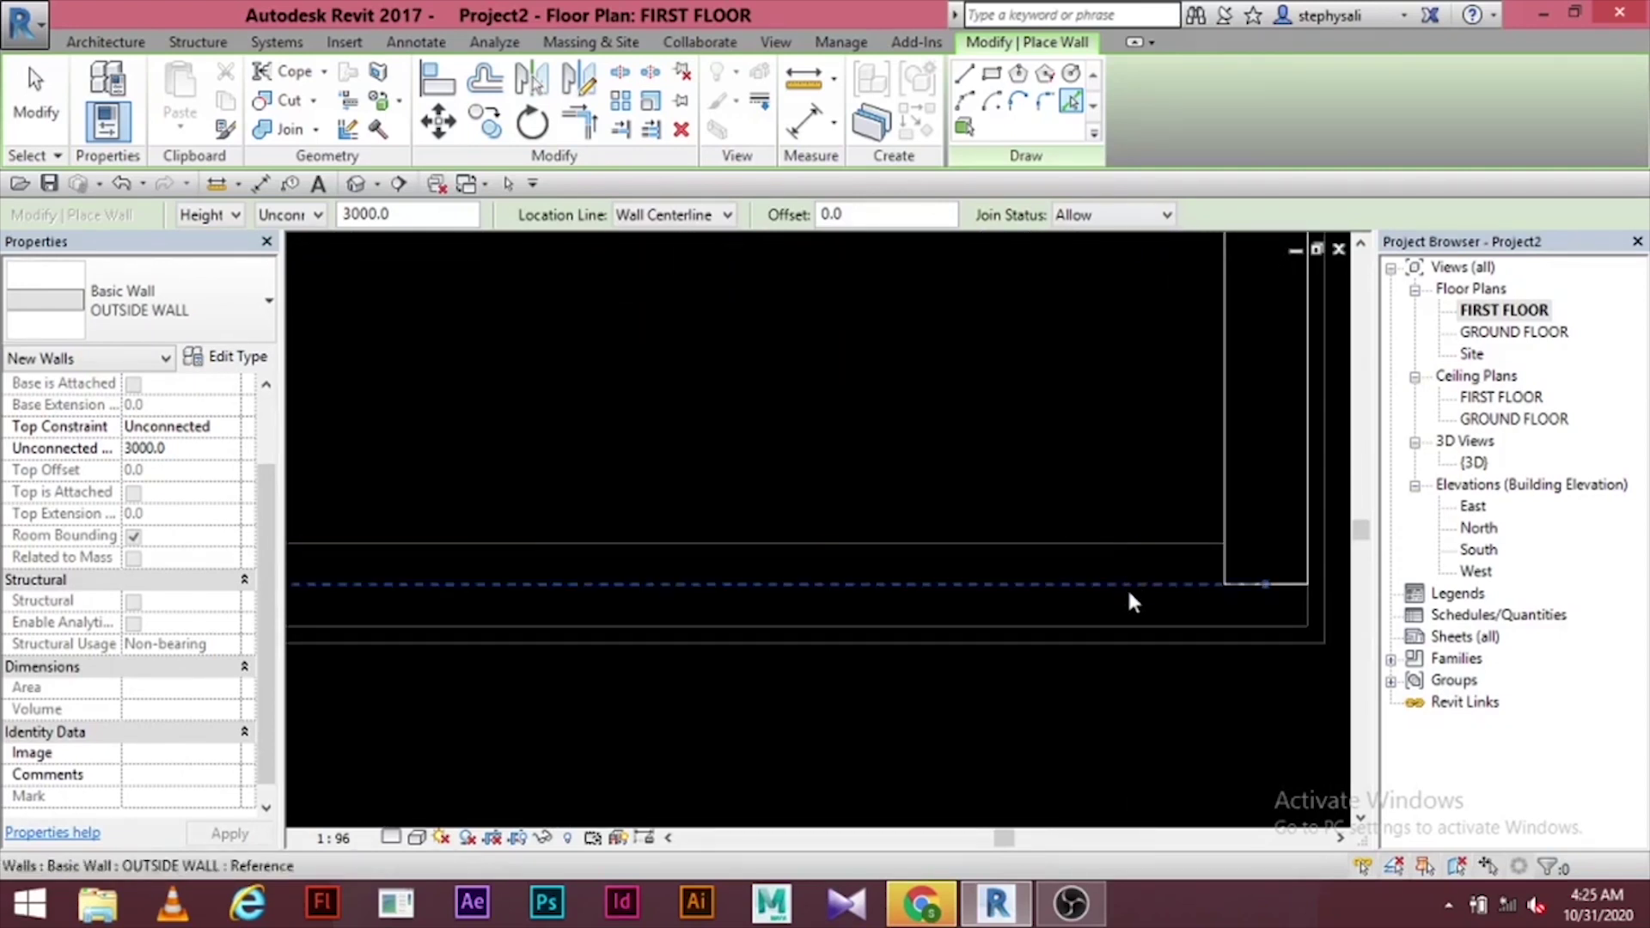
scroll(1075, 473, down, 3)
scroll(1074, 471, down, 2)
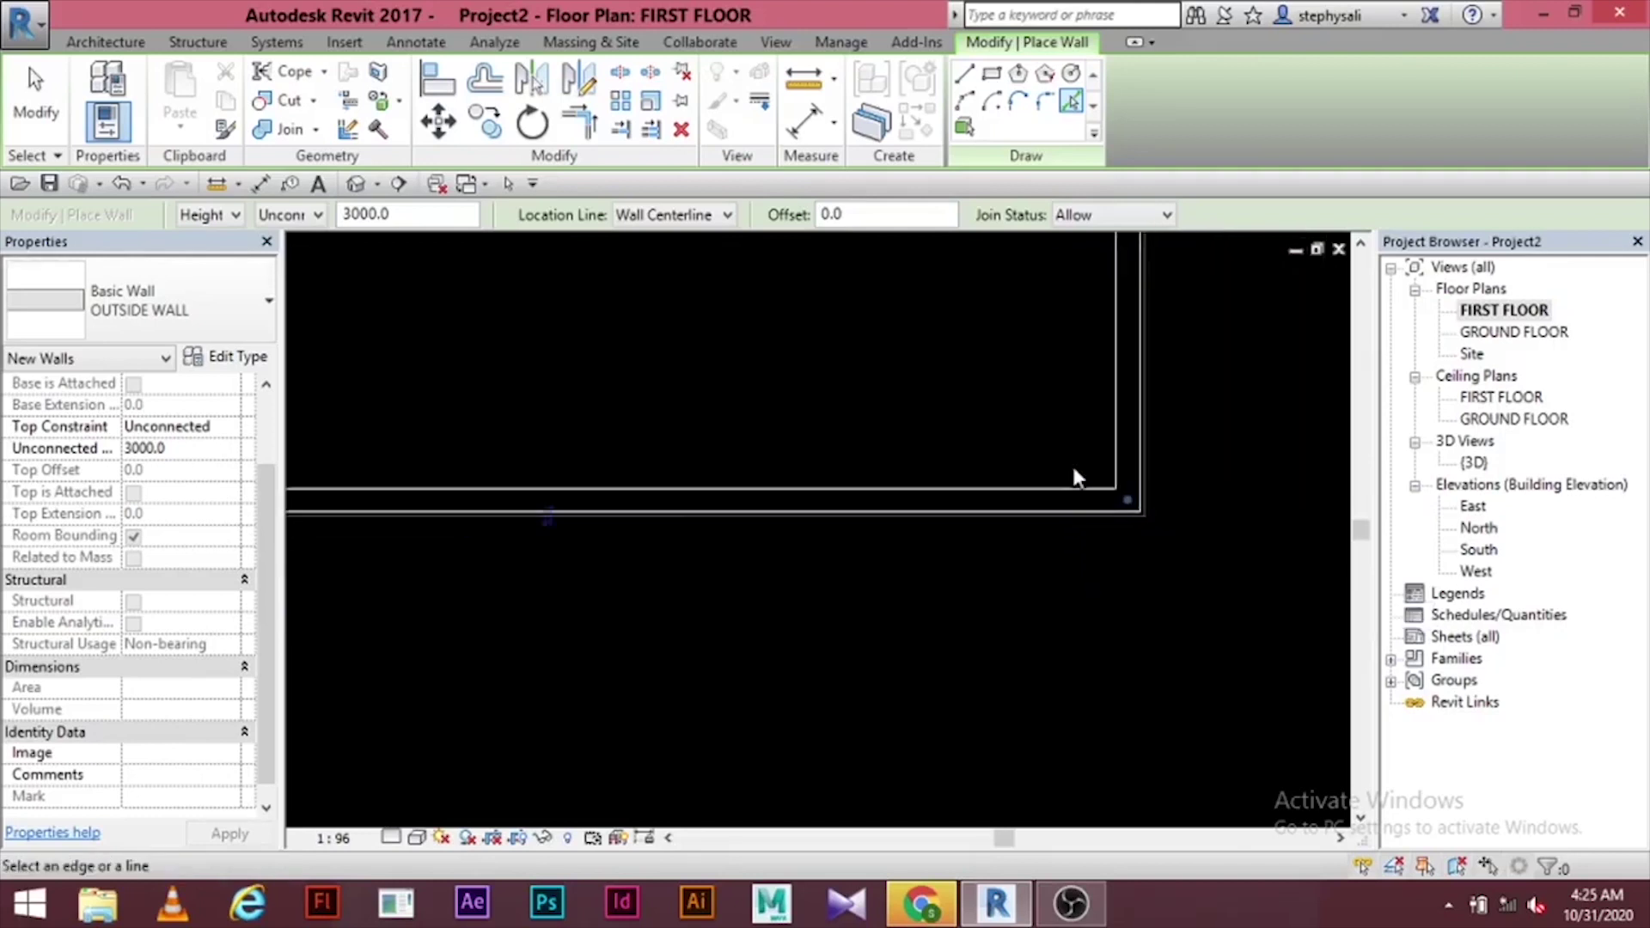
scroll(1156, 516, down, 2)
middle_drag(1161, 520, 1183, 652)
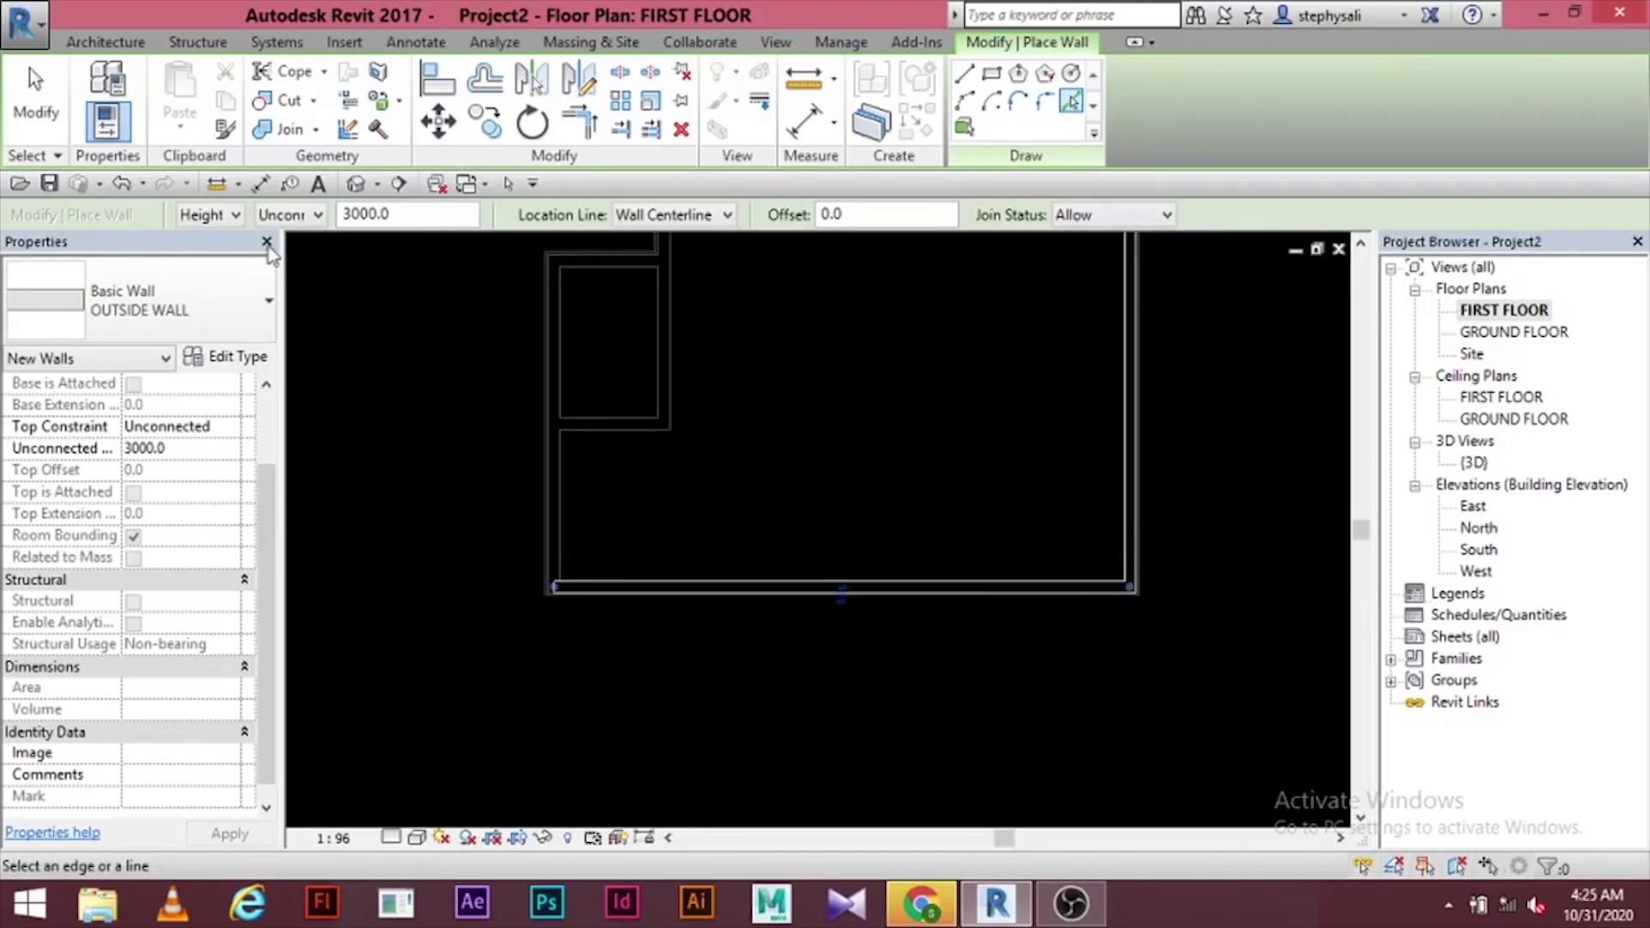
click(35, 94)
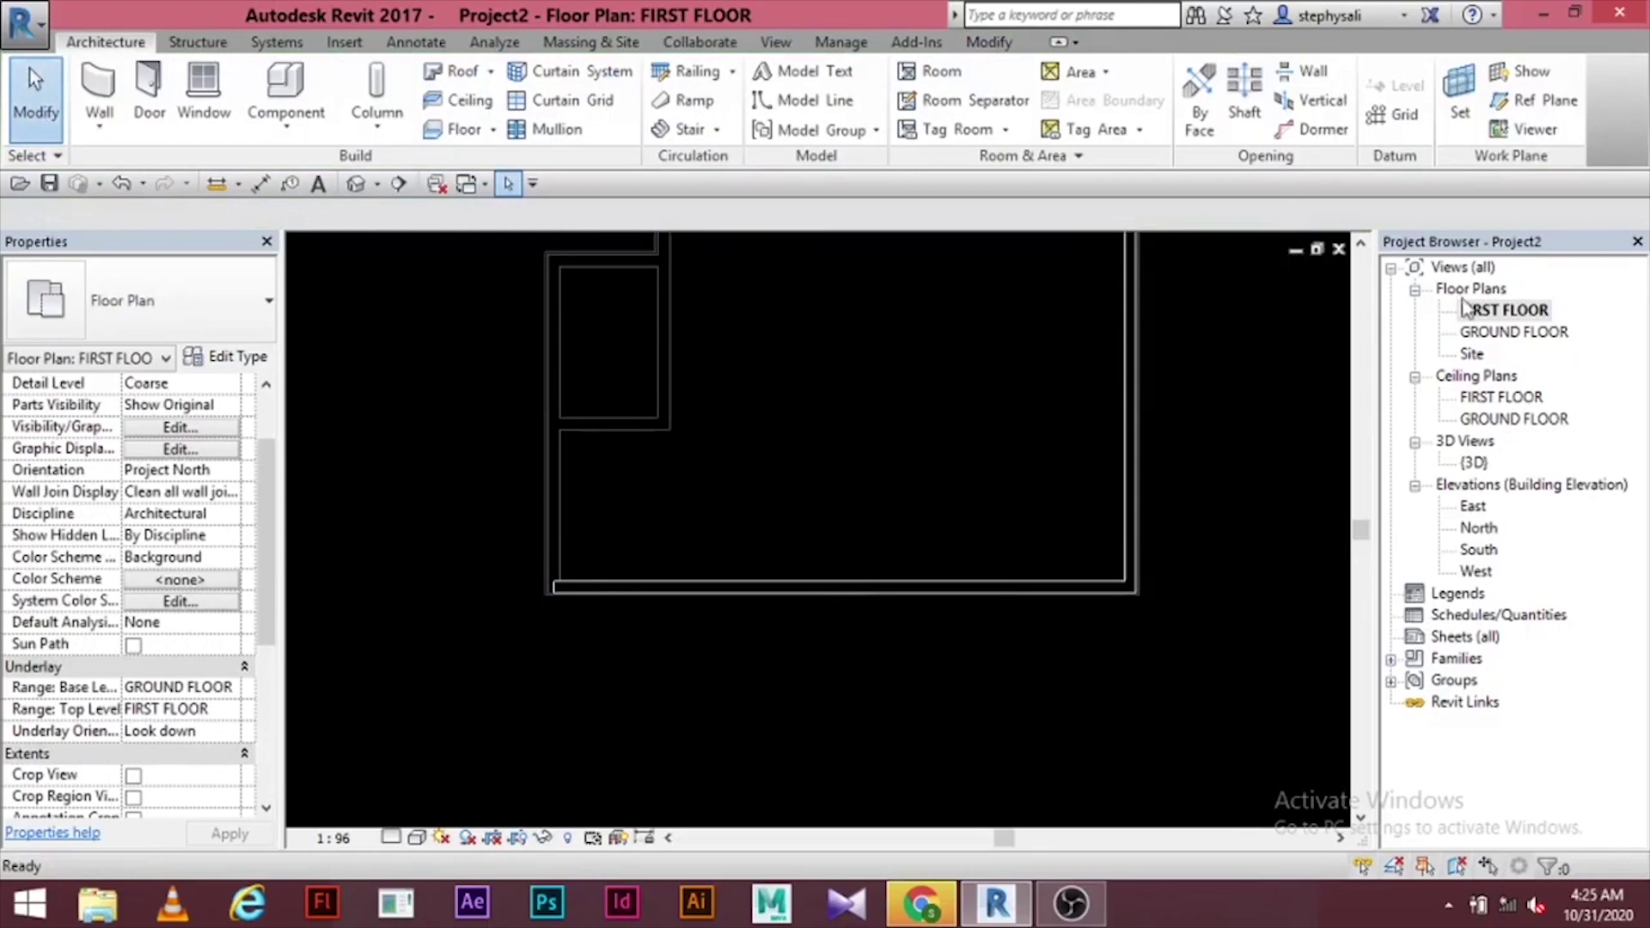
- In the 3D view facing the house front, crossing-select the three upper walls
double_click(1474, 464)
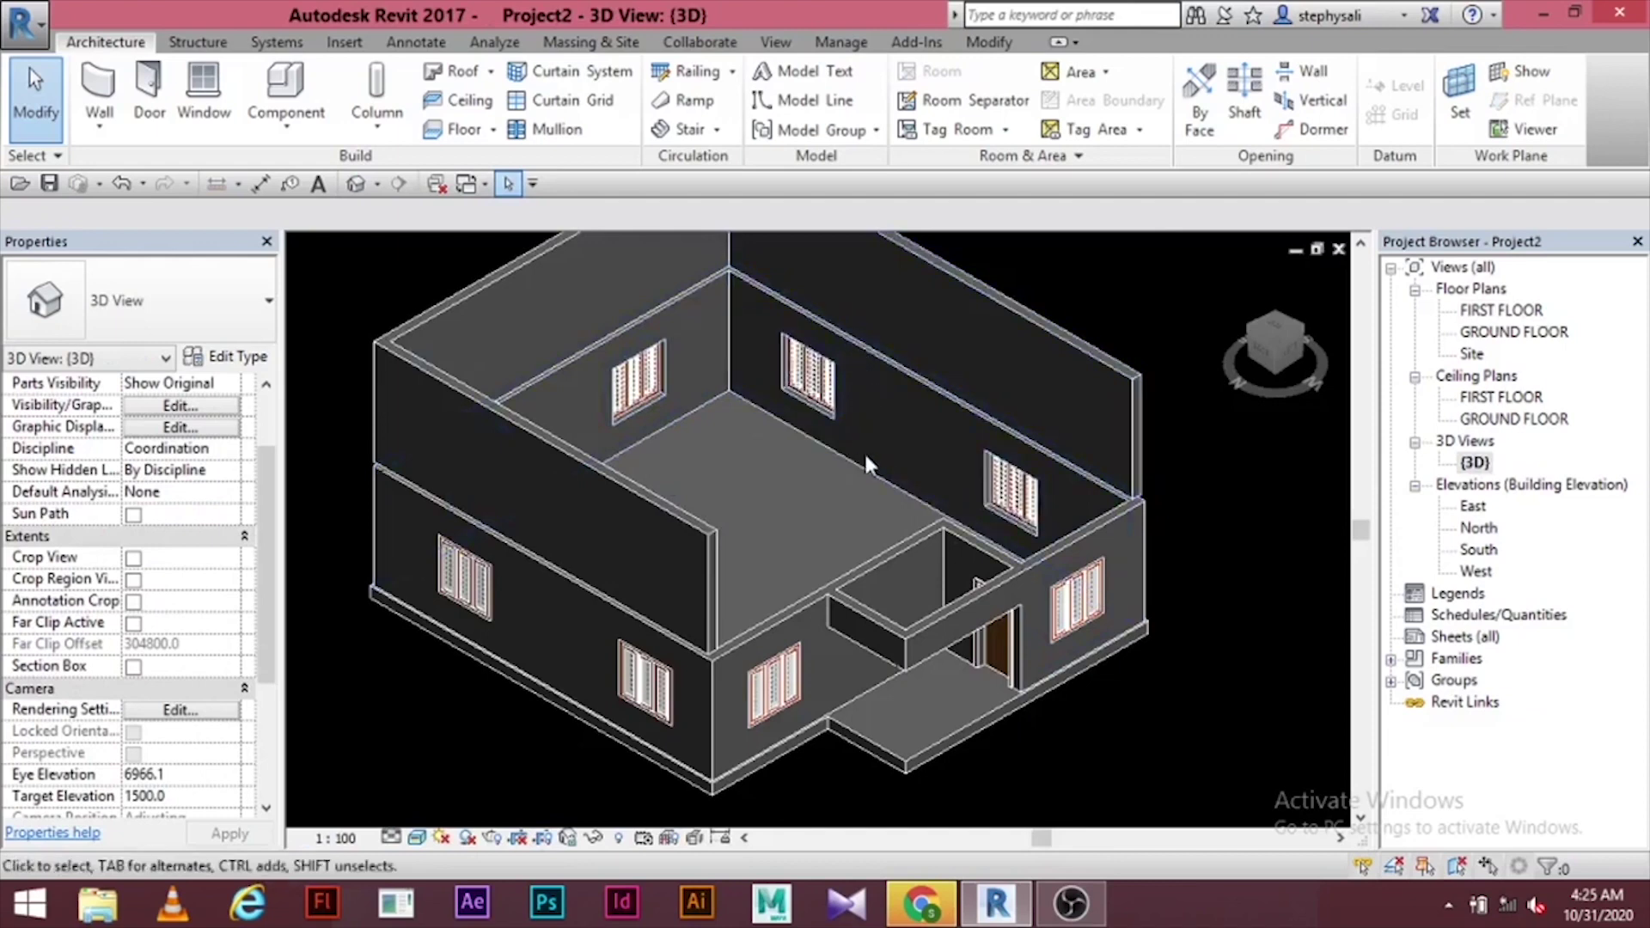
click(1264, 359)
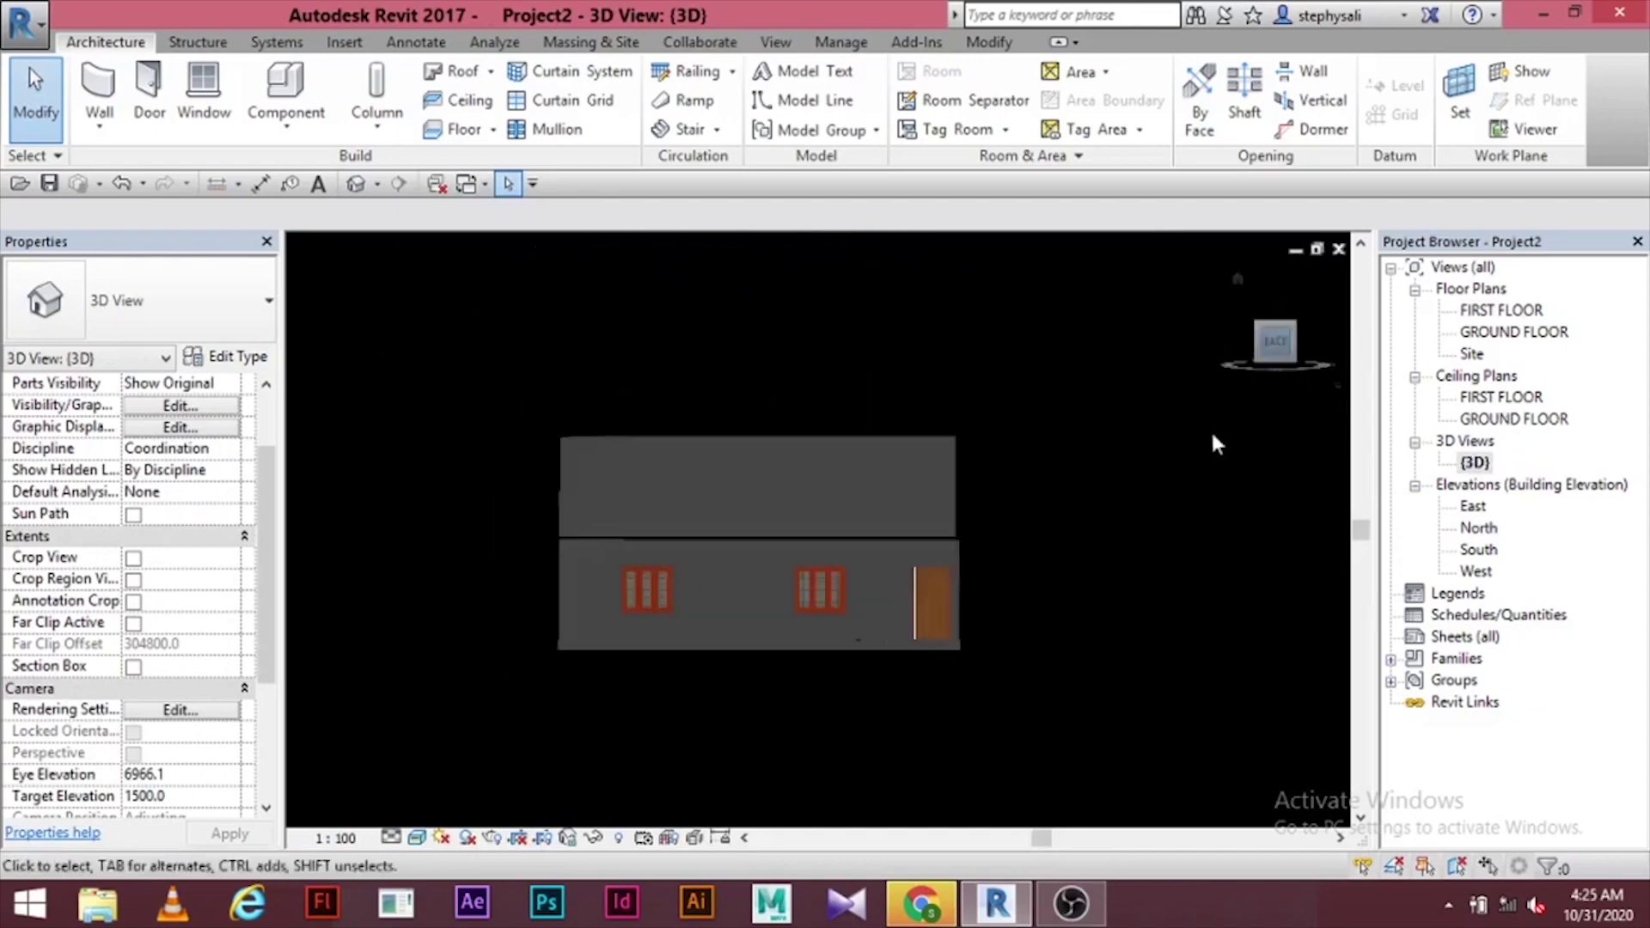
scroll(989, 550, up, 6)
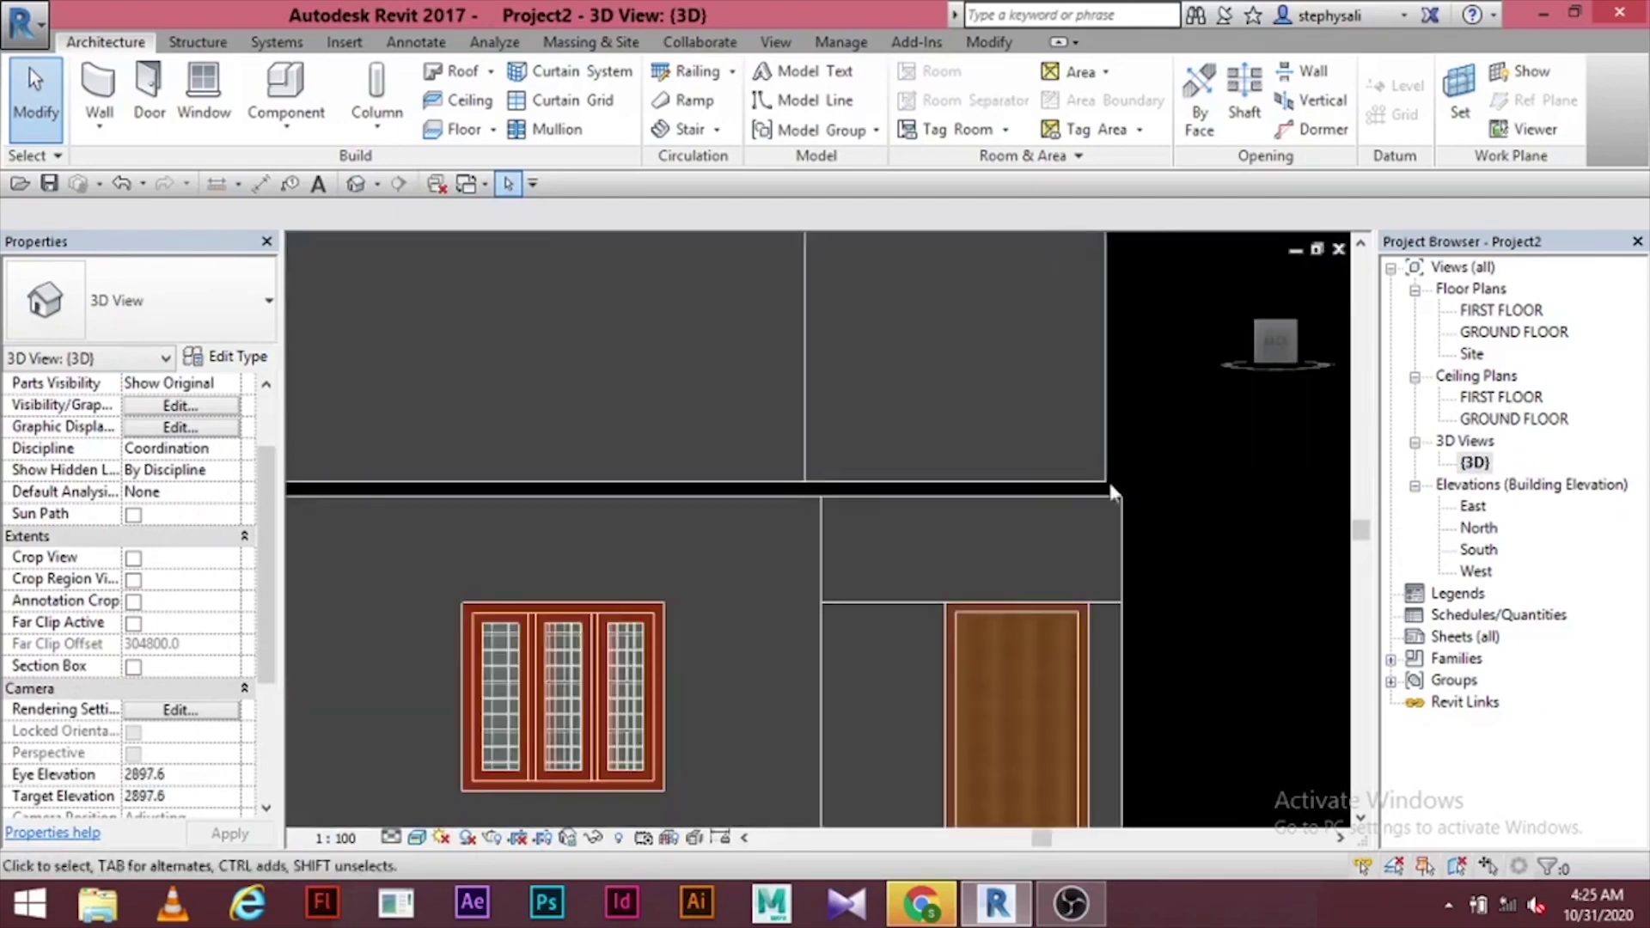
scroll(1156, 477, down, 2)
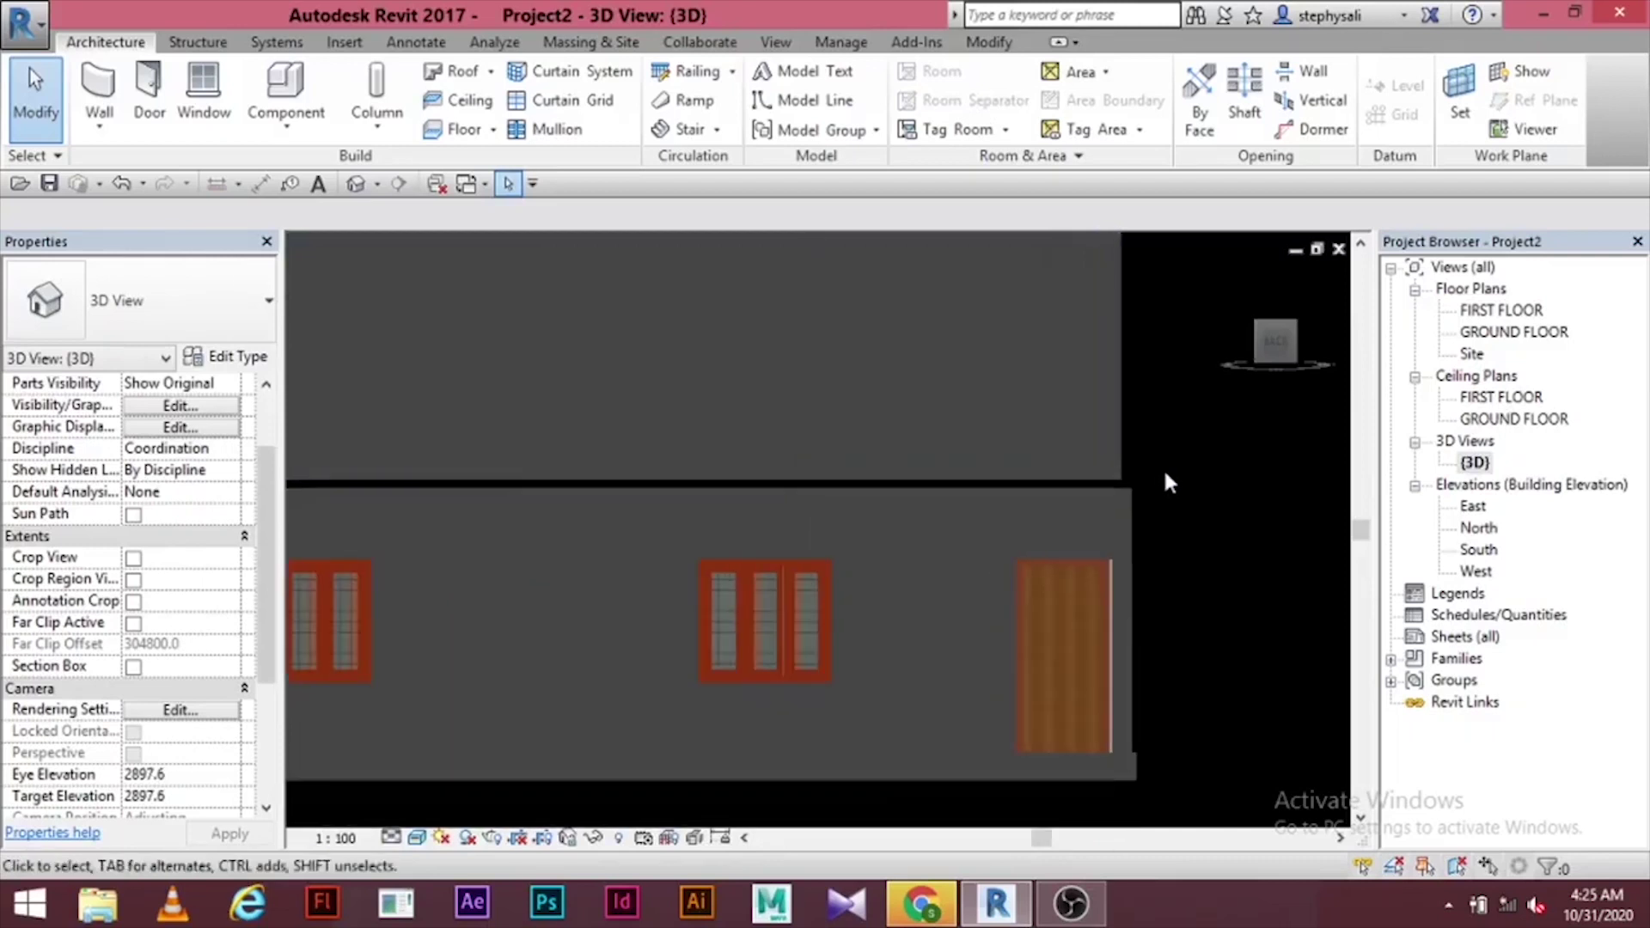
scroll(1167, 484, down, 4)
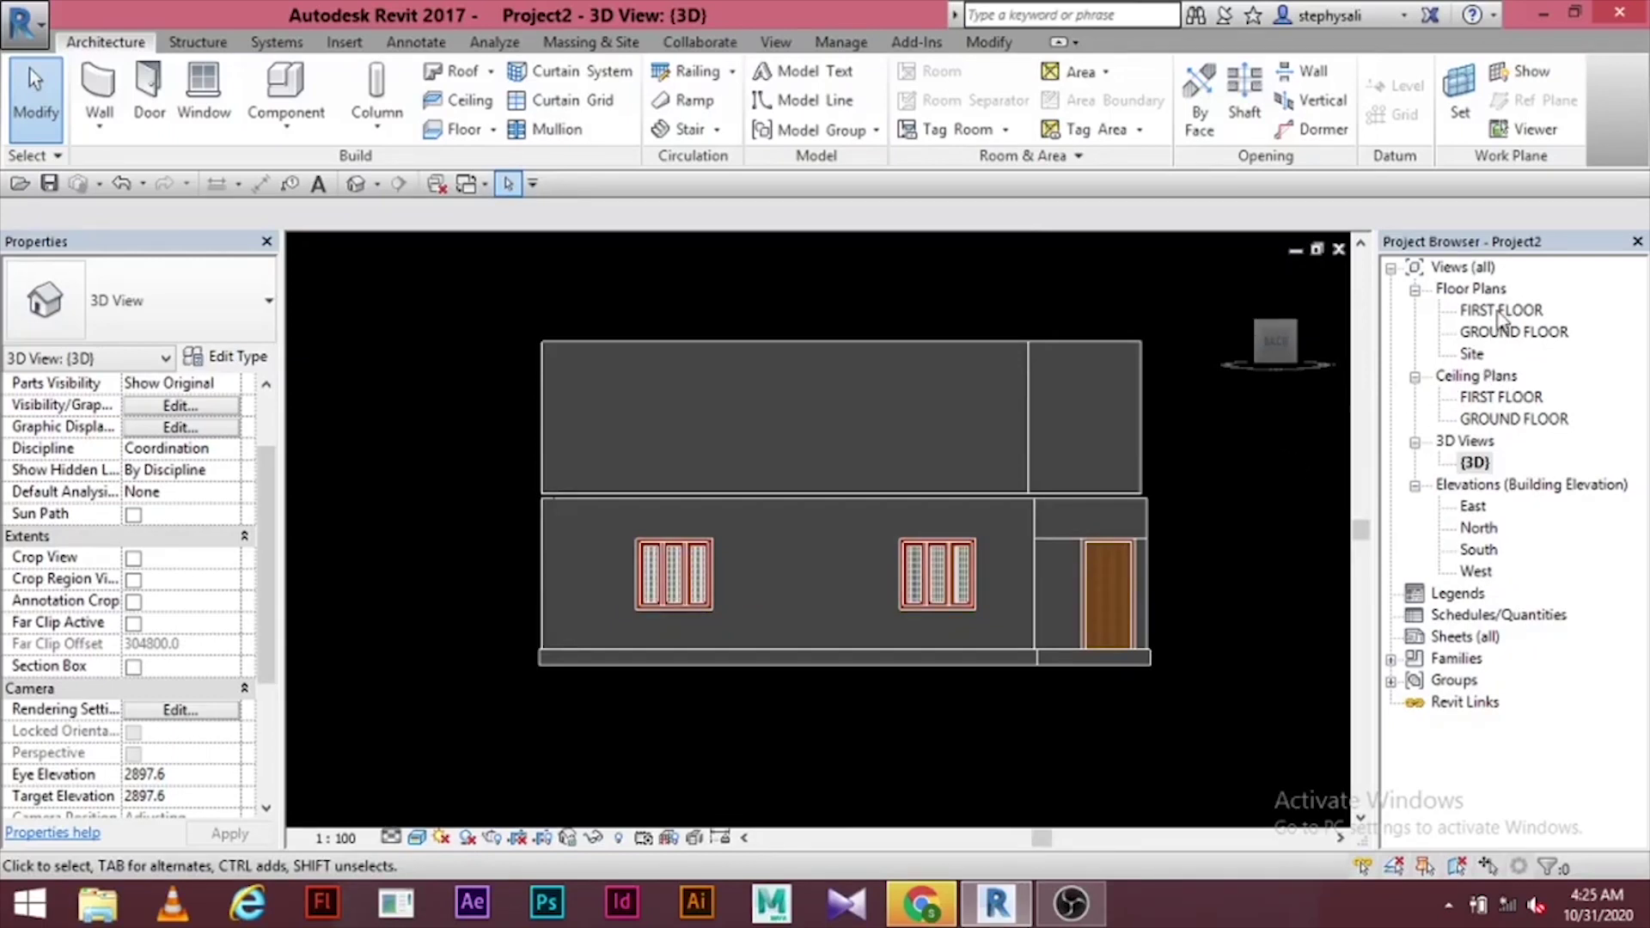
drag(1215, 396, 862, 421)
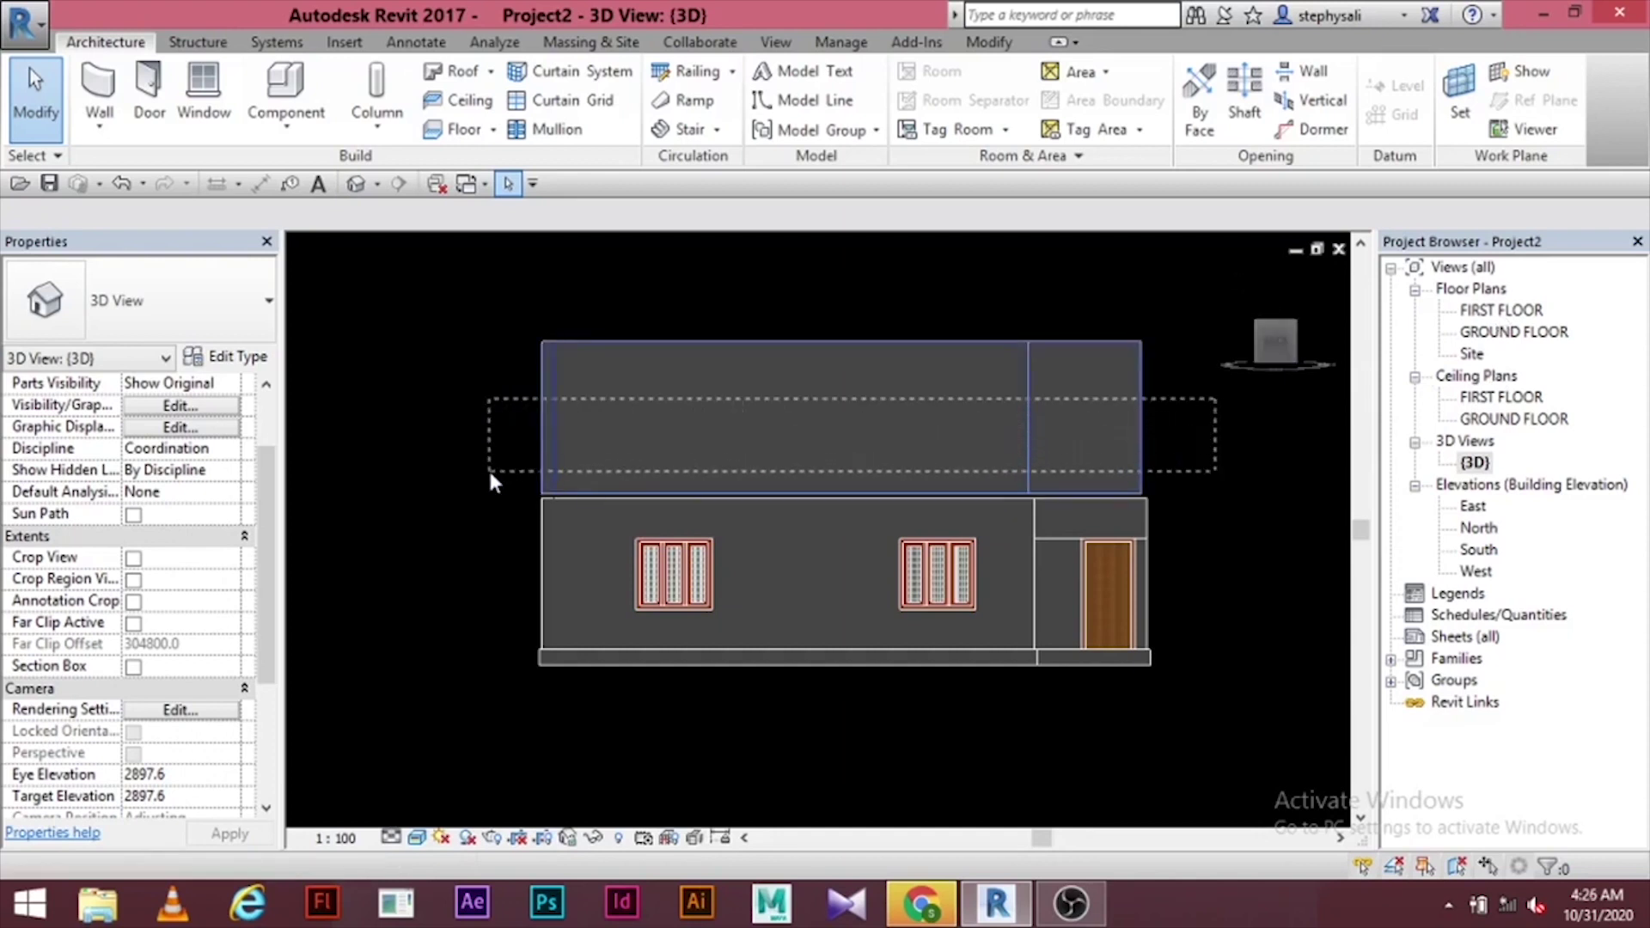
drag(490, 473, 489, 469)
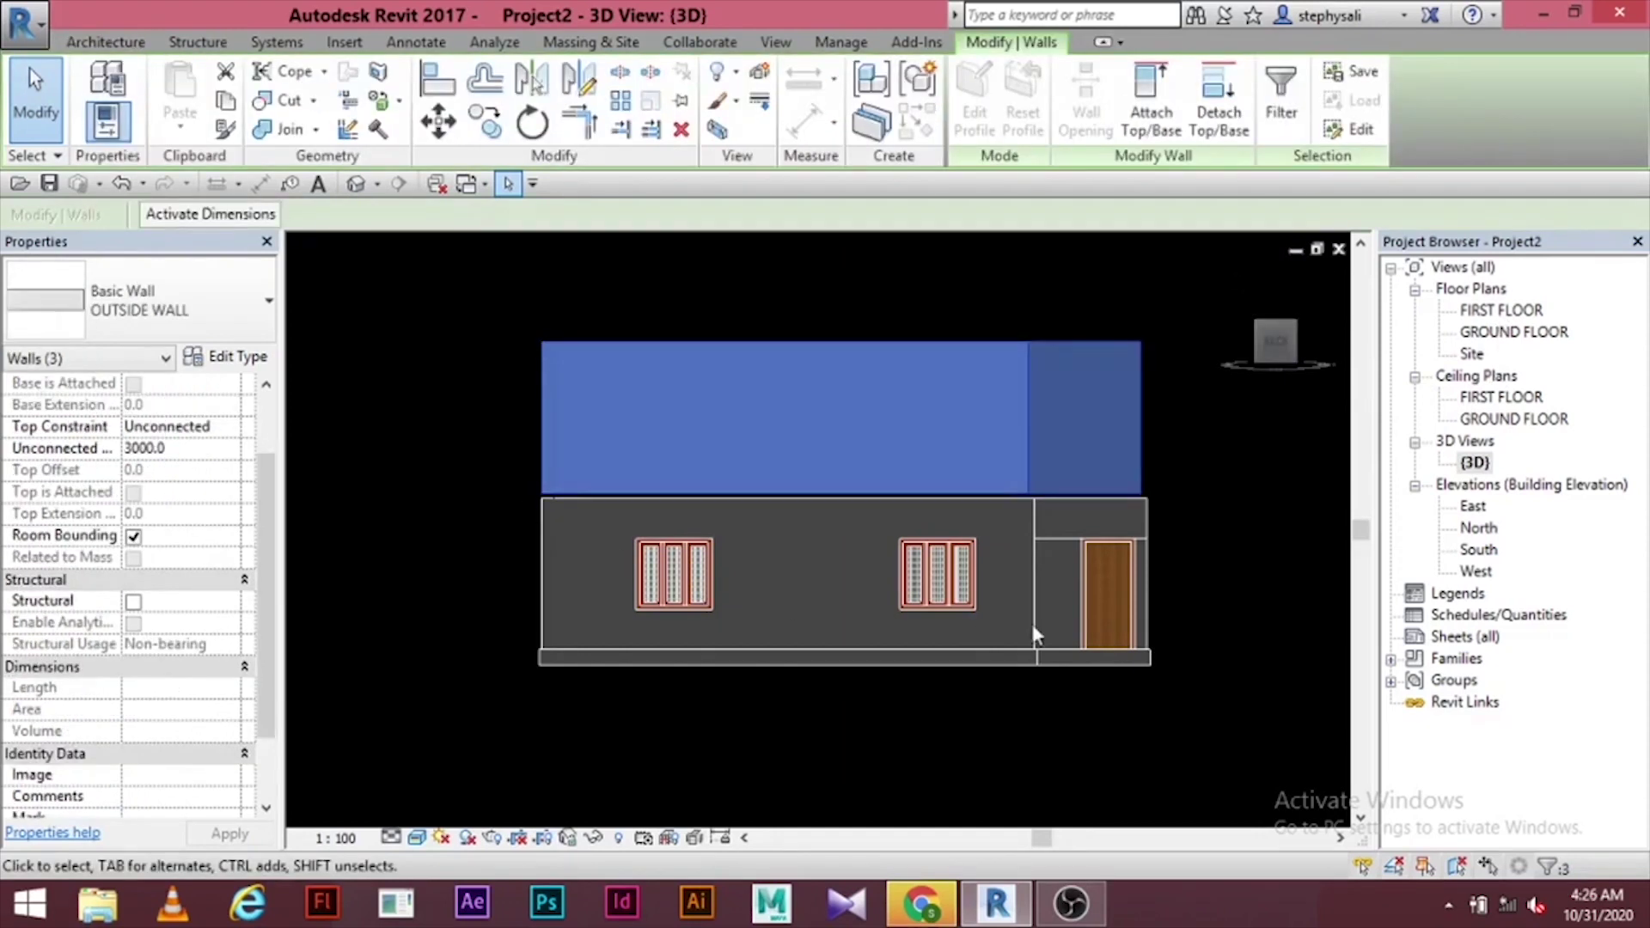
- Delete the three selected upper-storey walls
click(682, 129)
scroll(1080, 663, up, 2)
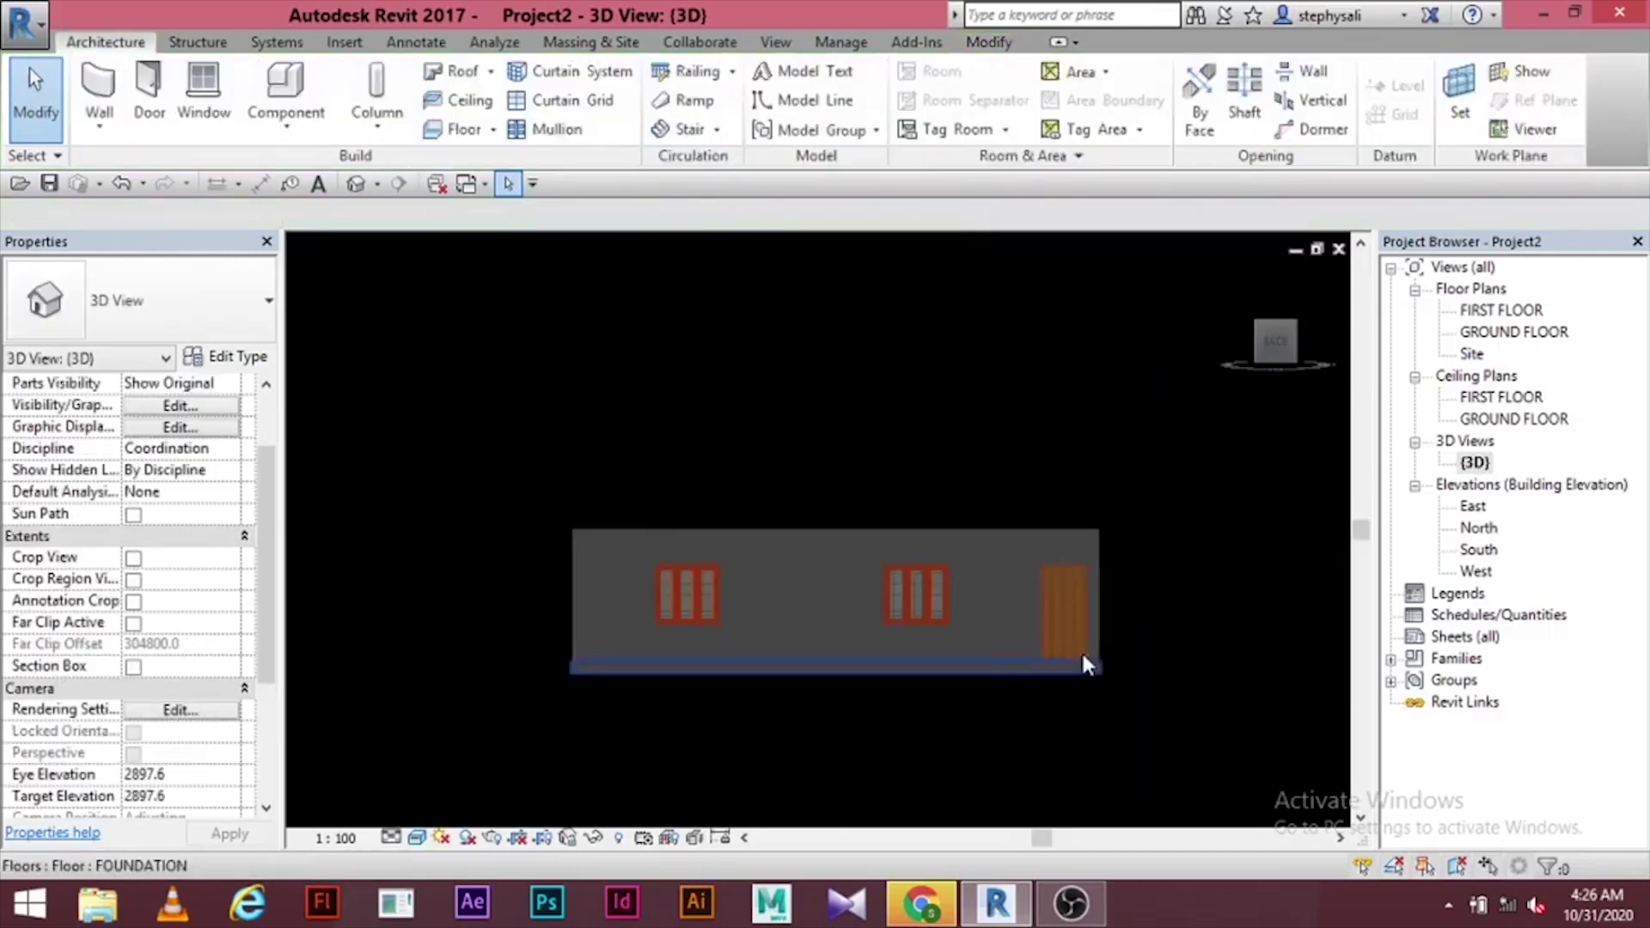
middle_drag(1080, 662, 1203, 630)
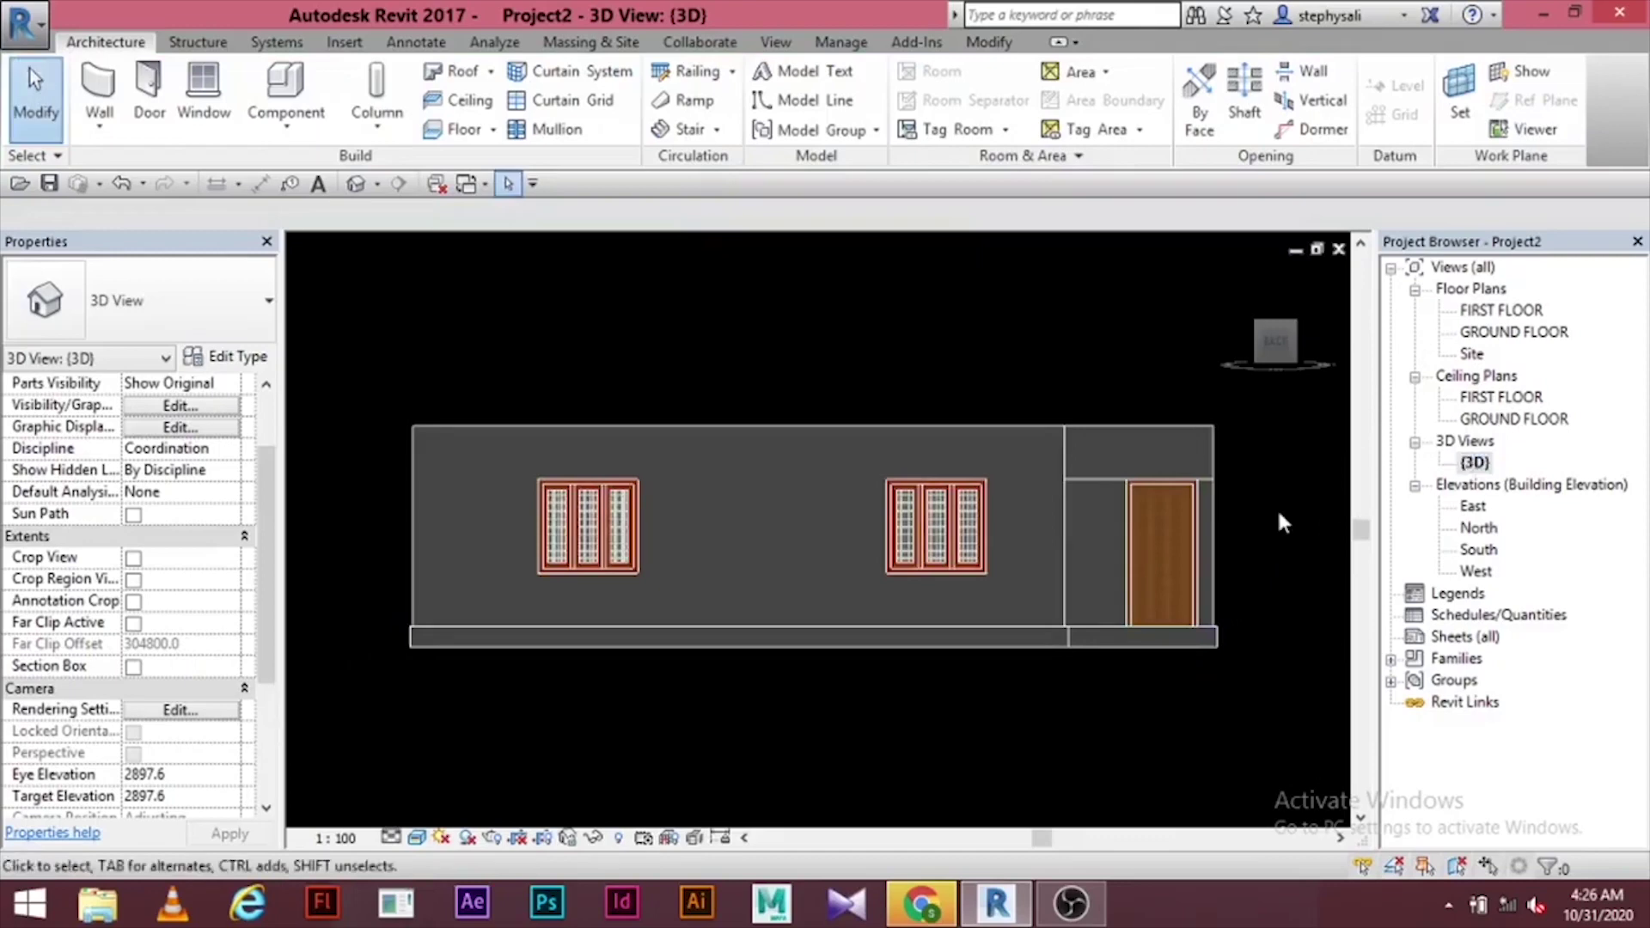
- Reset the 3D view to its home angle and open the GROUND FLOOR plan
mouse_move(1279, 315)
click(1238, 275)
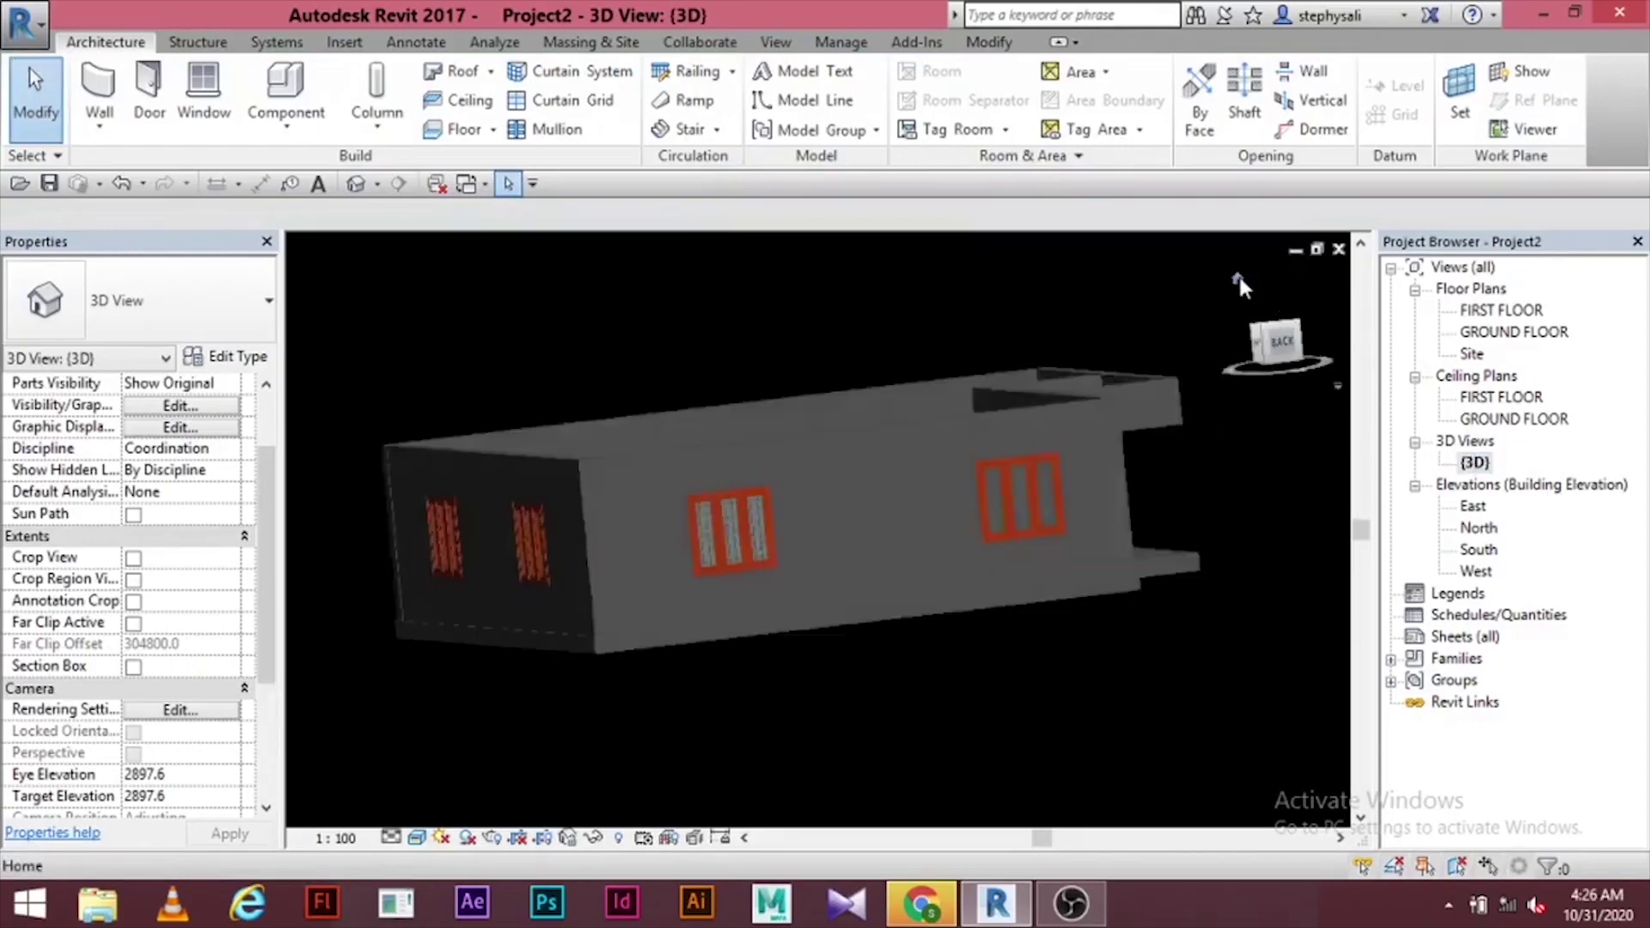
click(1517, 337)
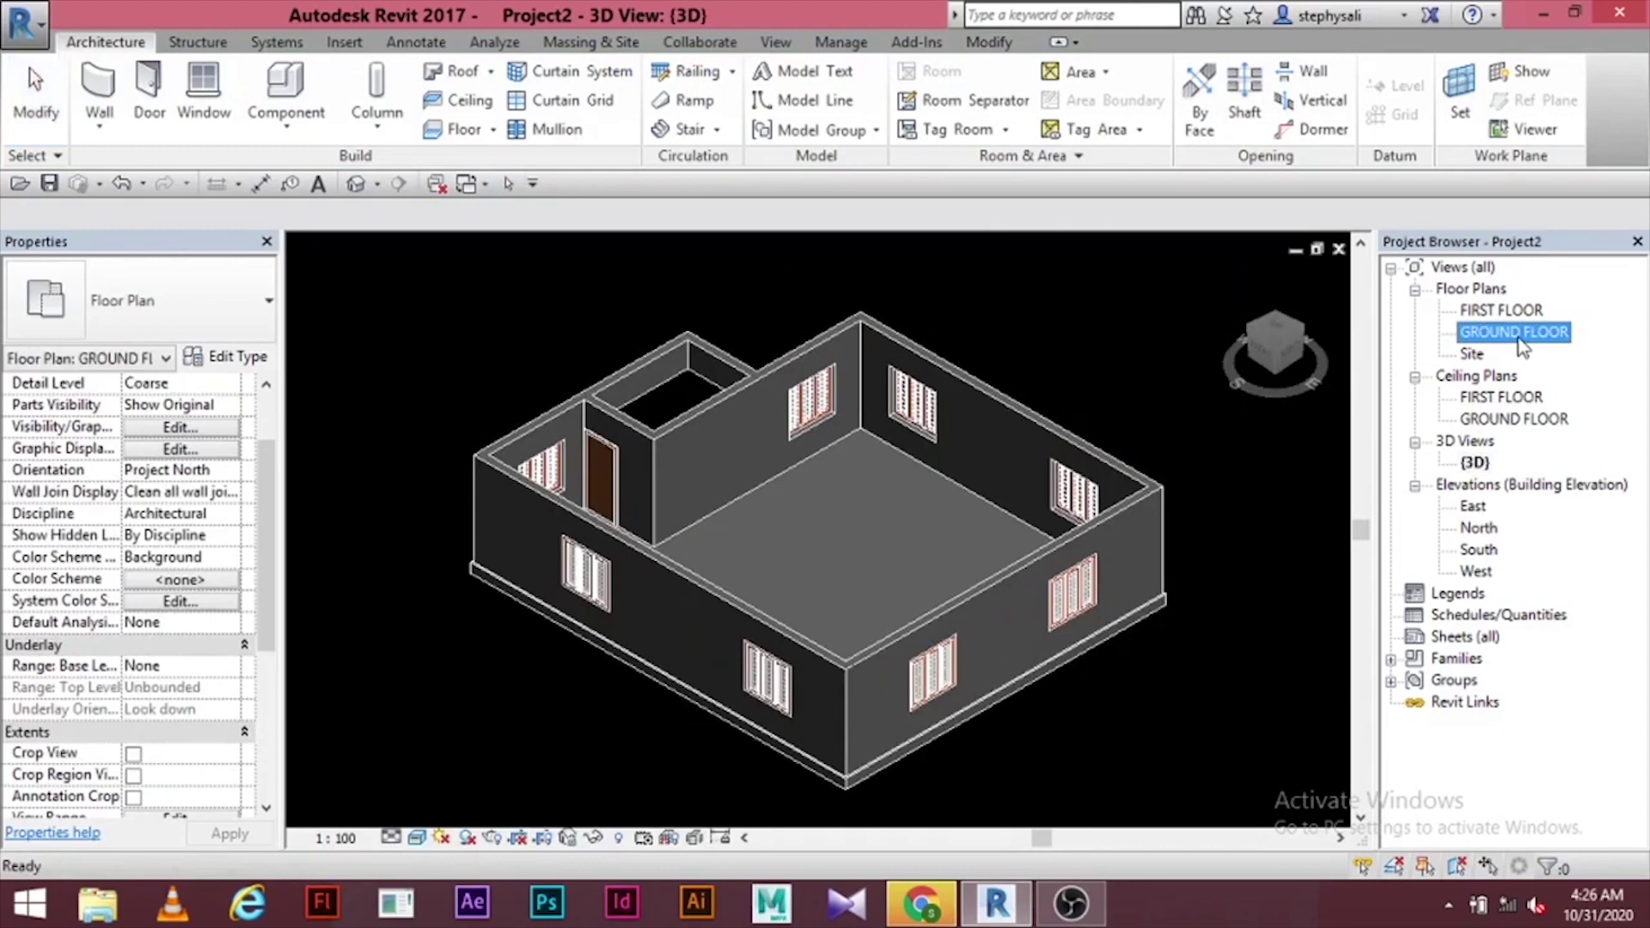
double_click(1518, 335)
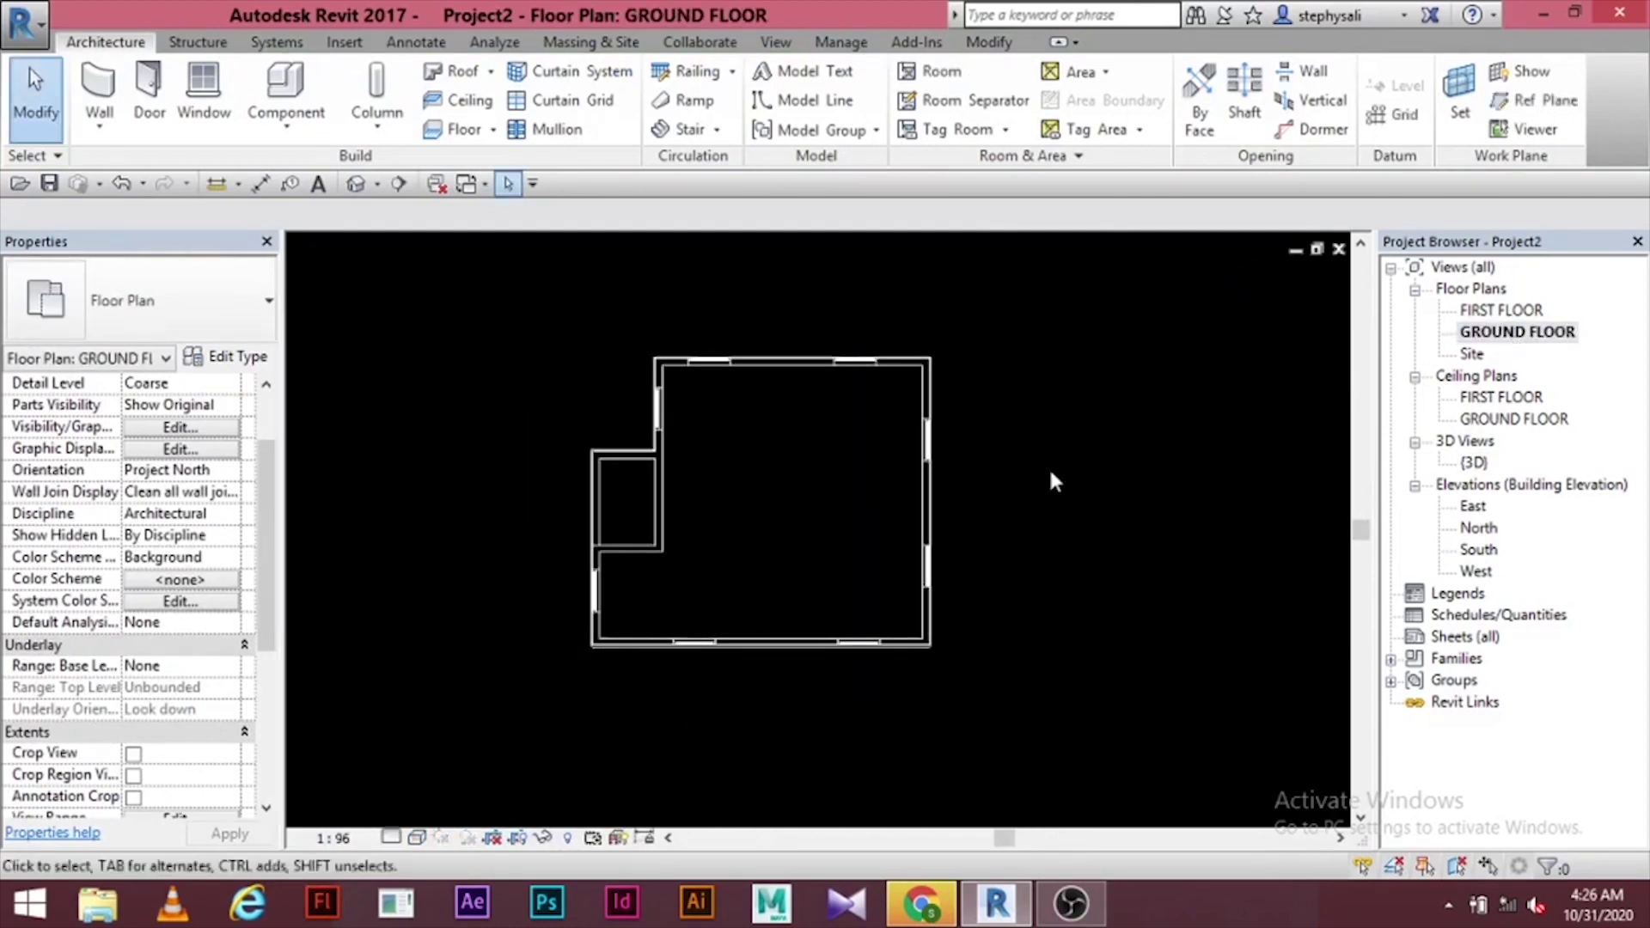
- Copy all 18 ground-floor walls, windows and the door, and paste them aligned to FIRST FLOOR
drag(1133, 297, 550, 713)
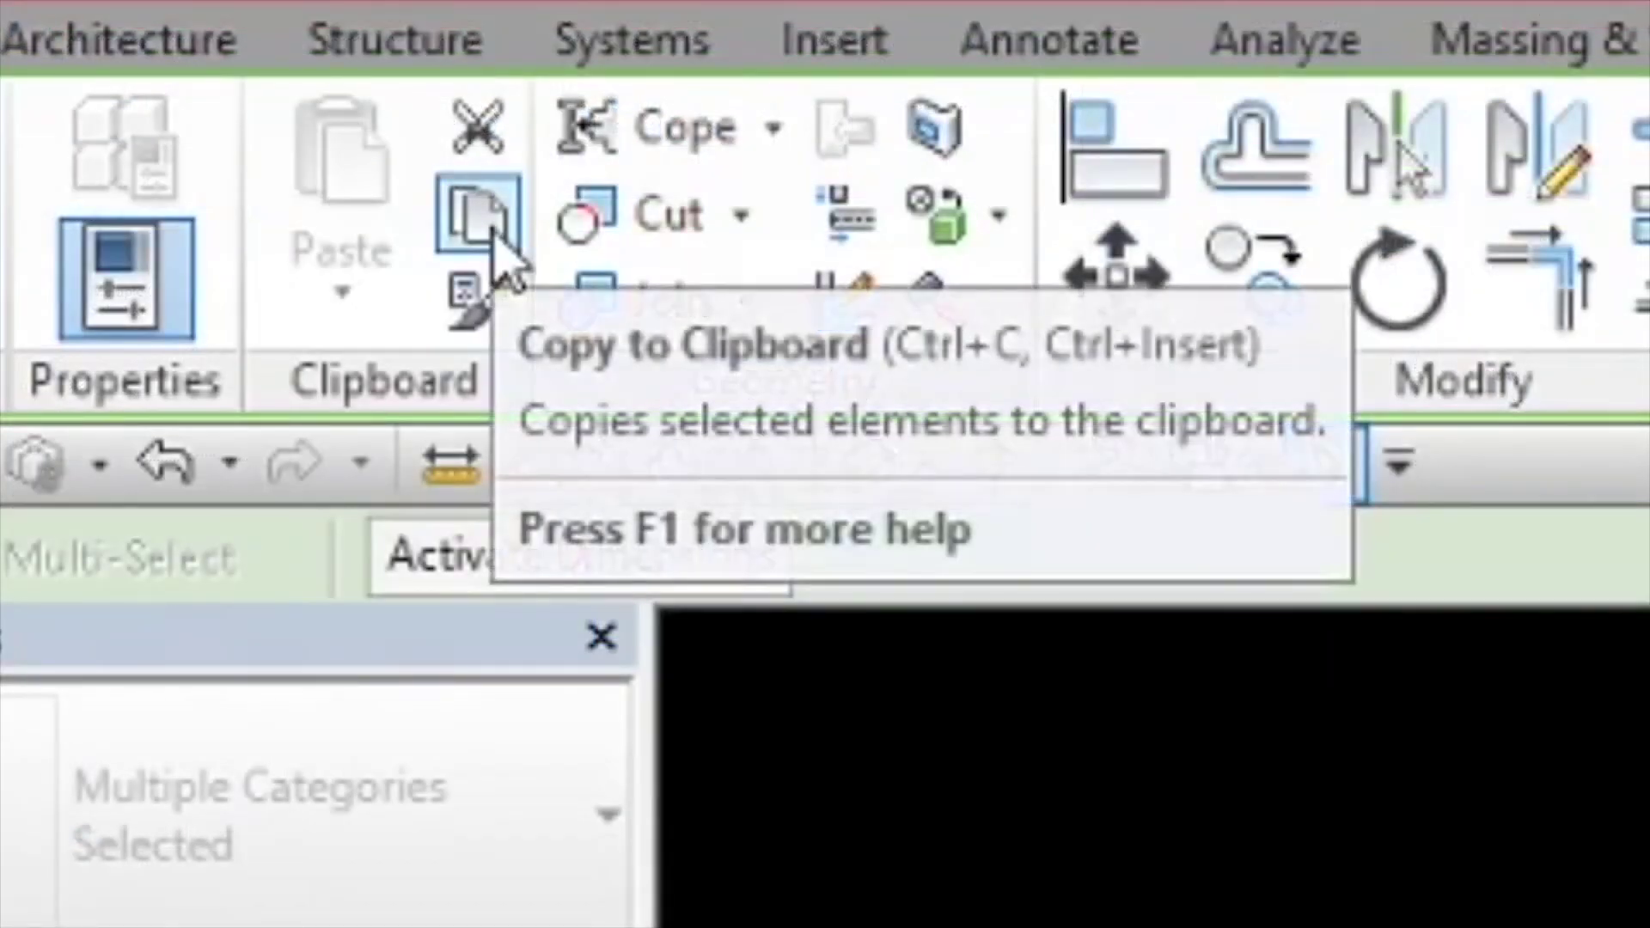
click(494, 231)
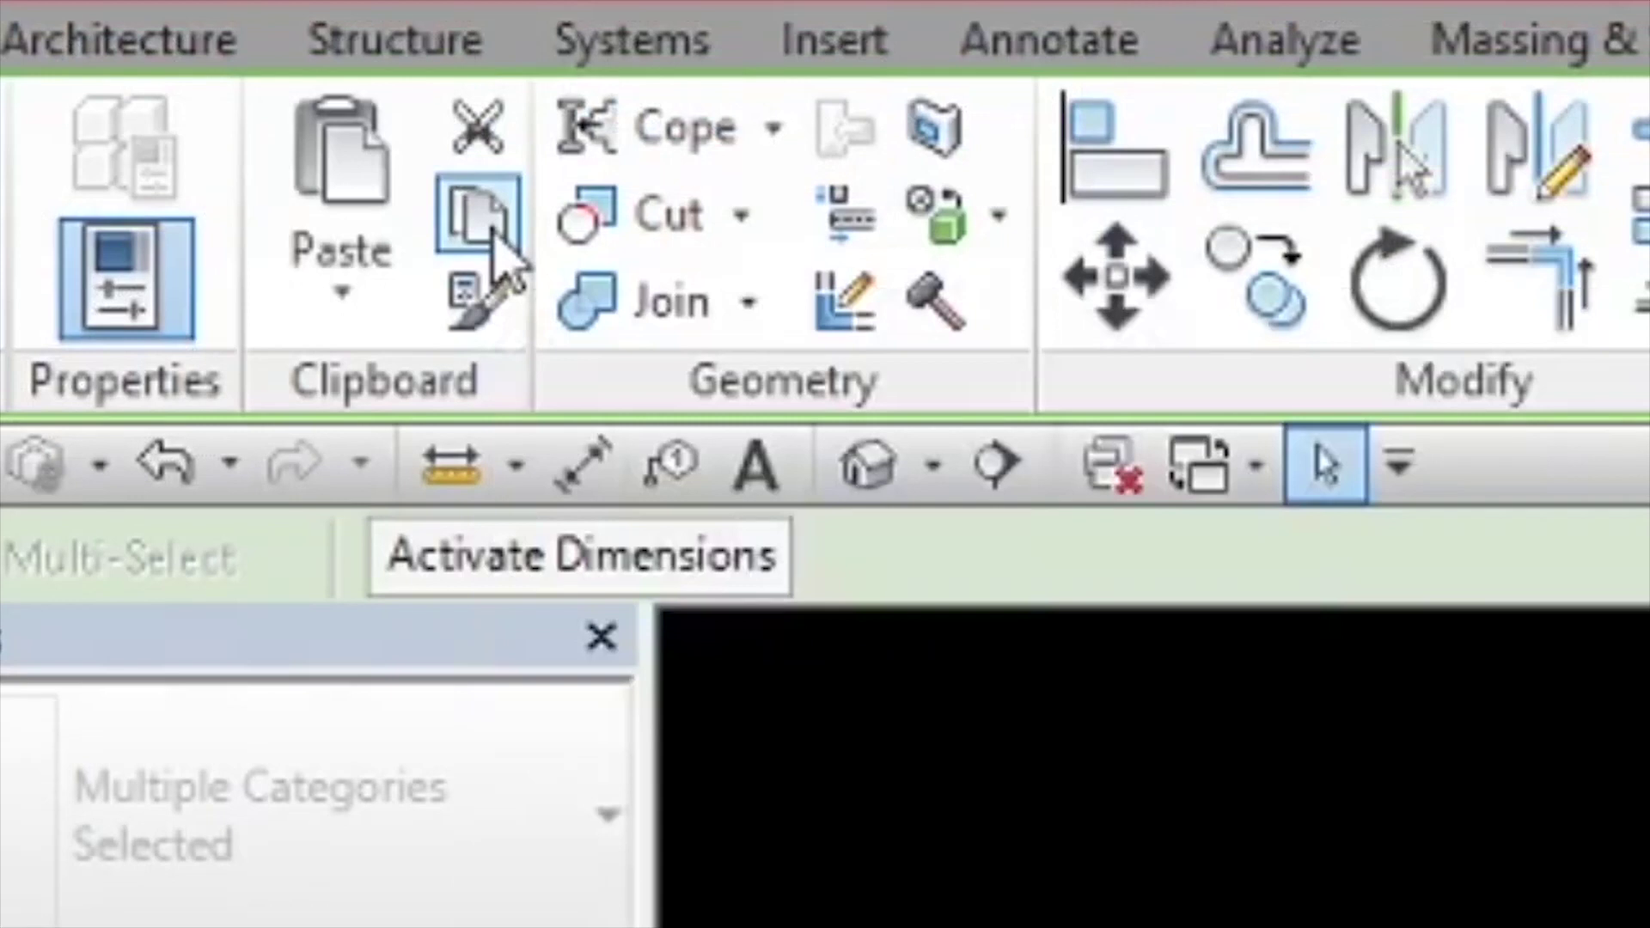
click(343, 297)
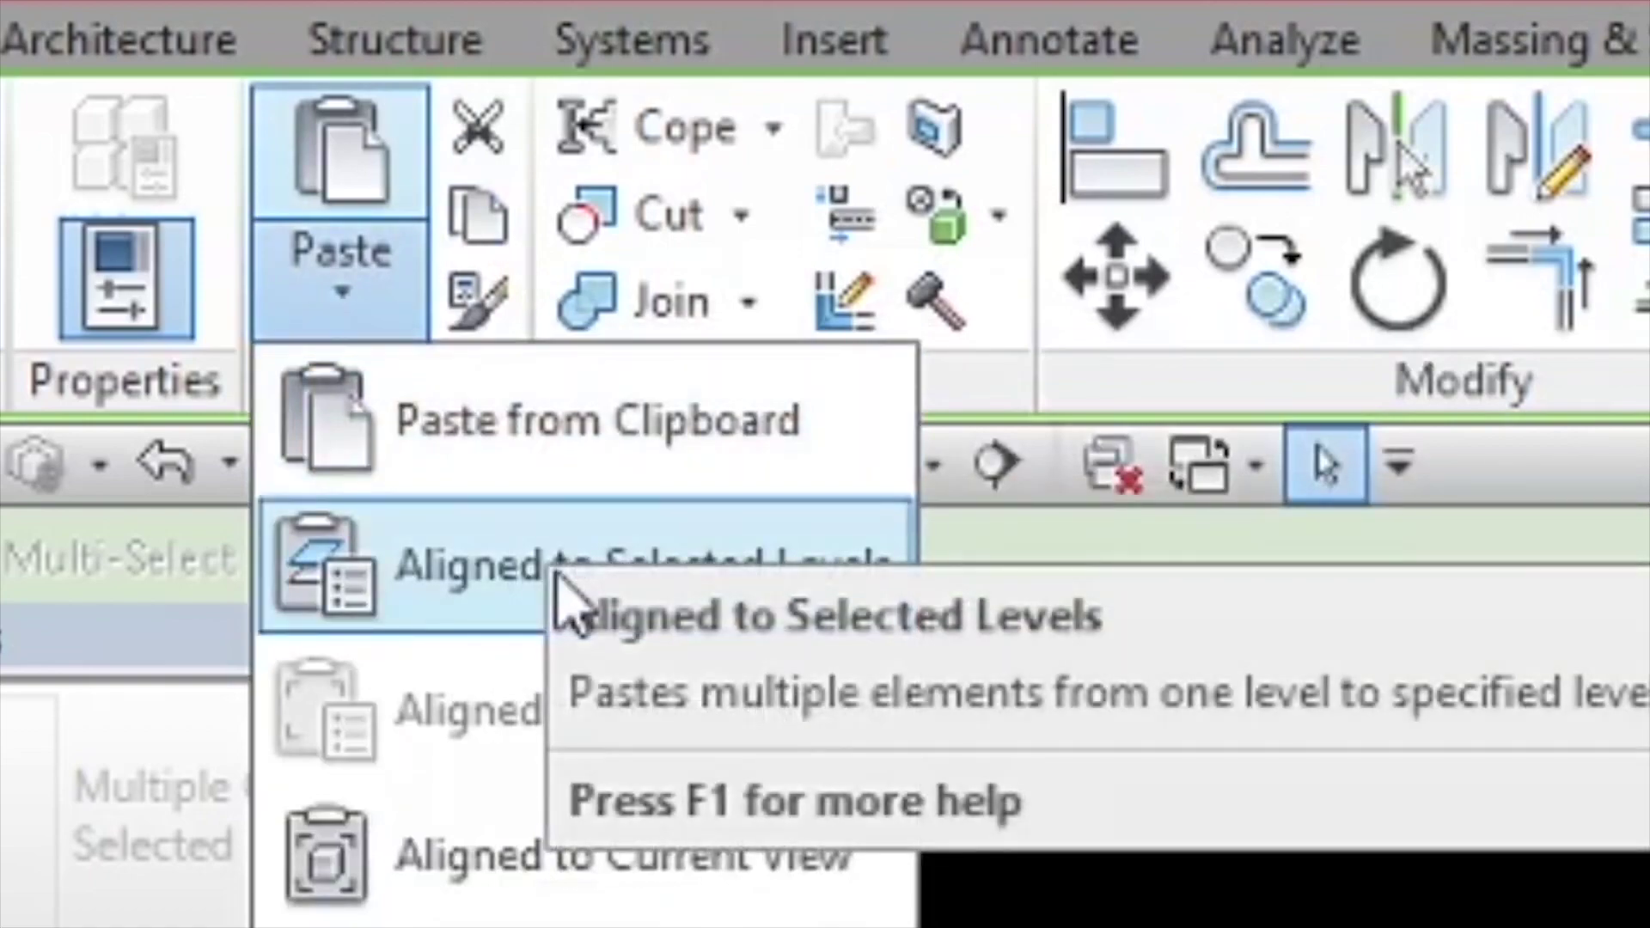
click(563, 593)
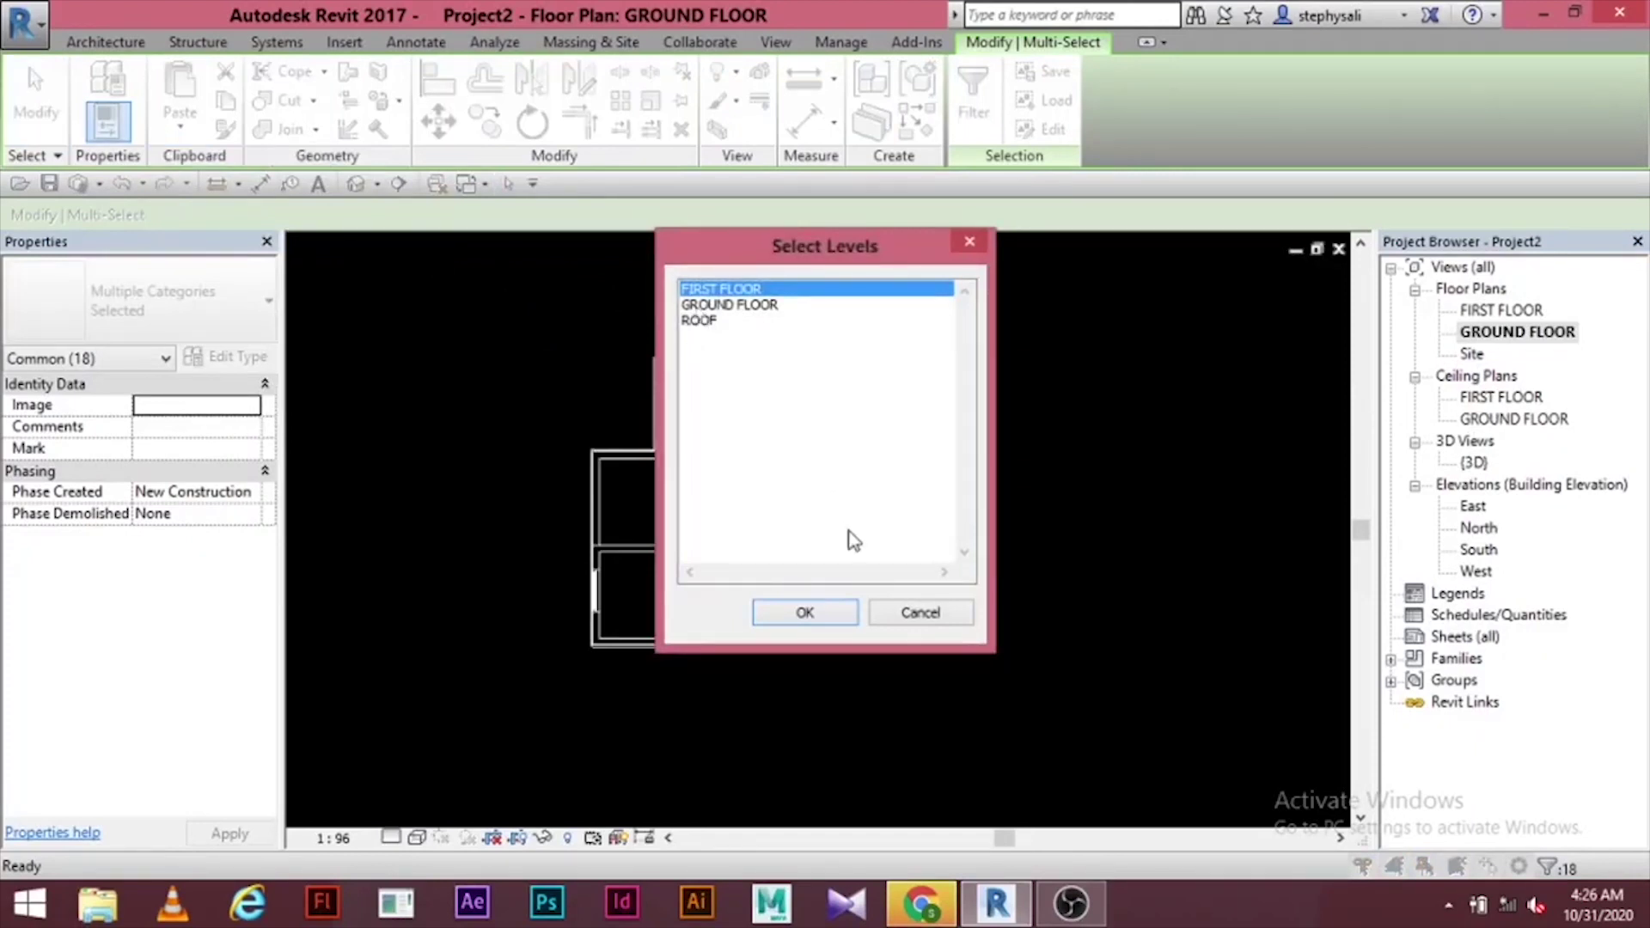
click(822, 617)
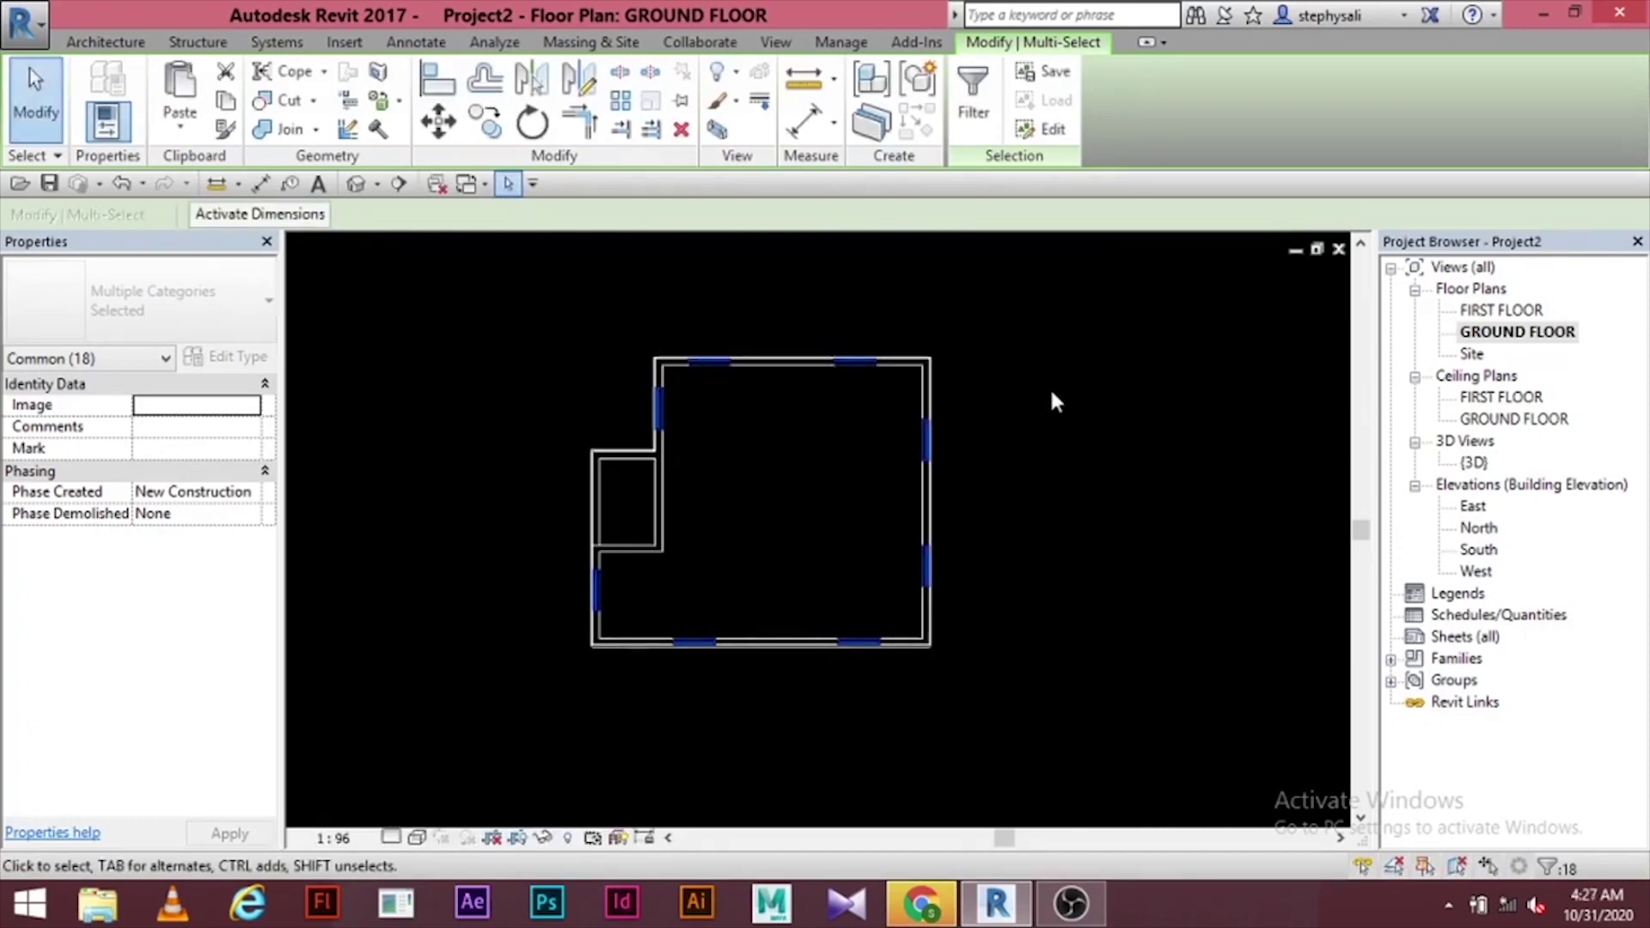
- Open the default 3D view and orbit around the two-storey house
click(777, 43)
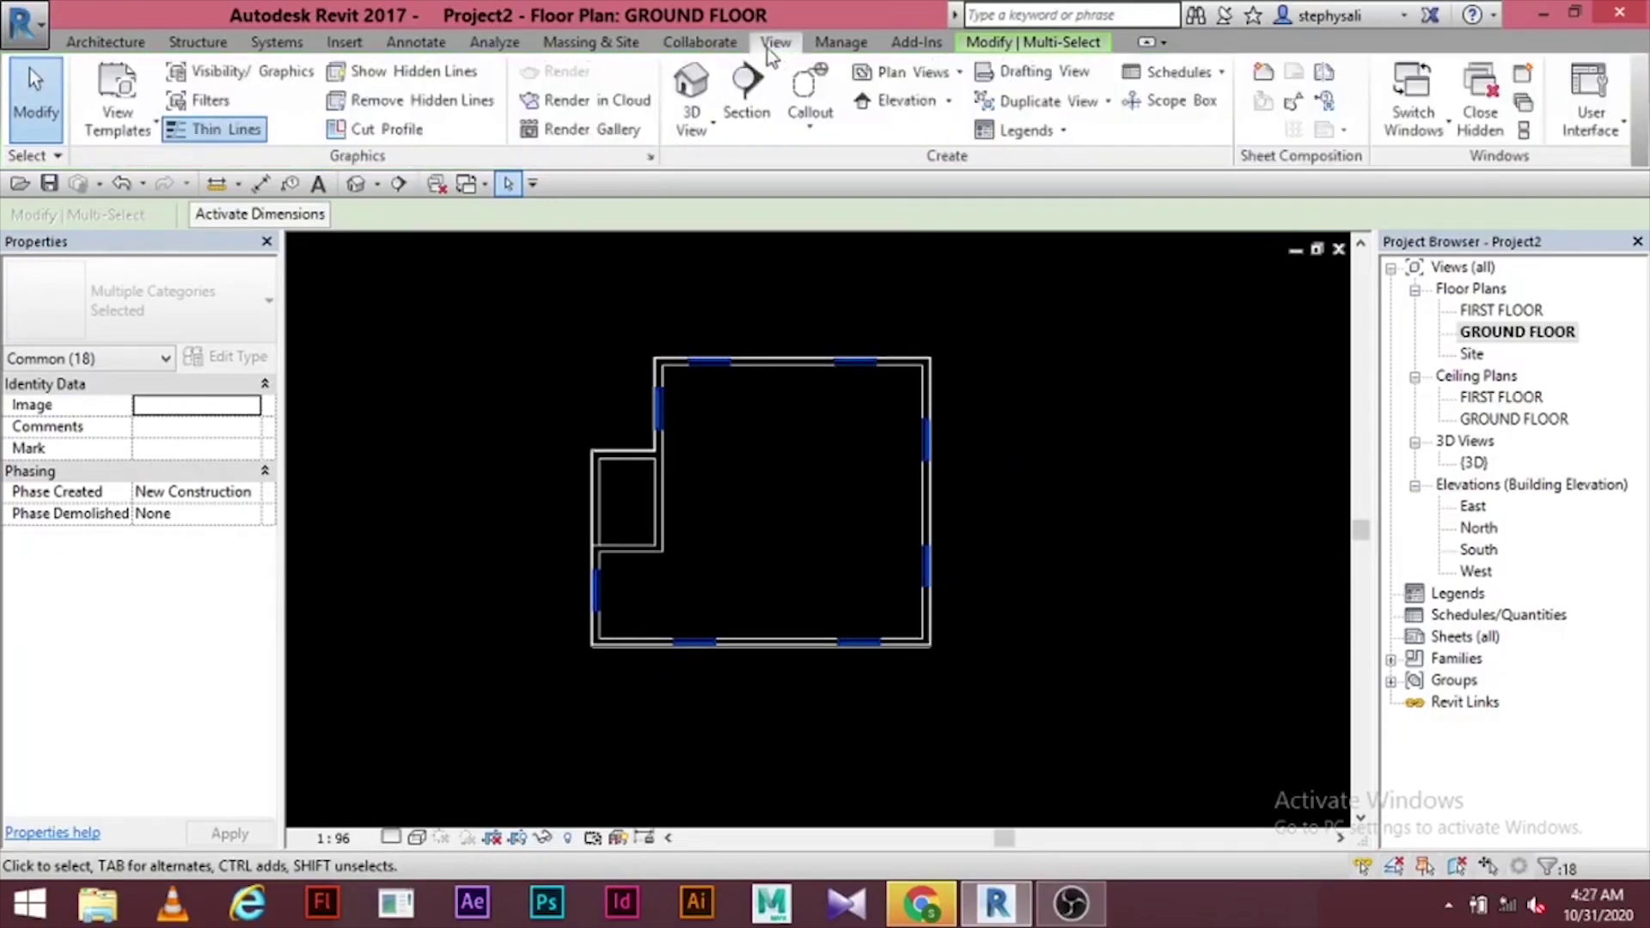
click(694, 111)
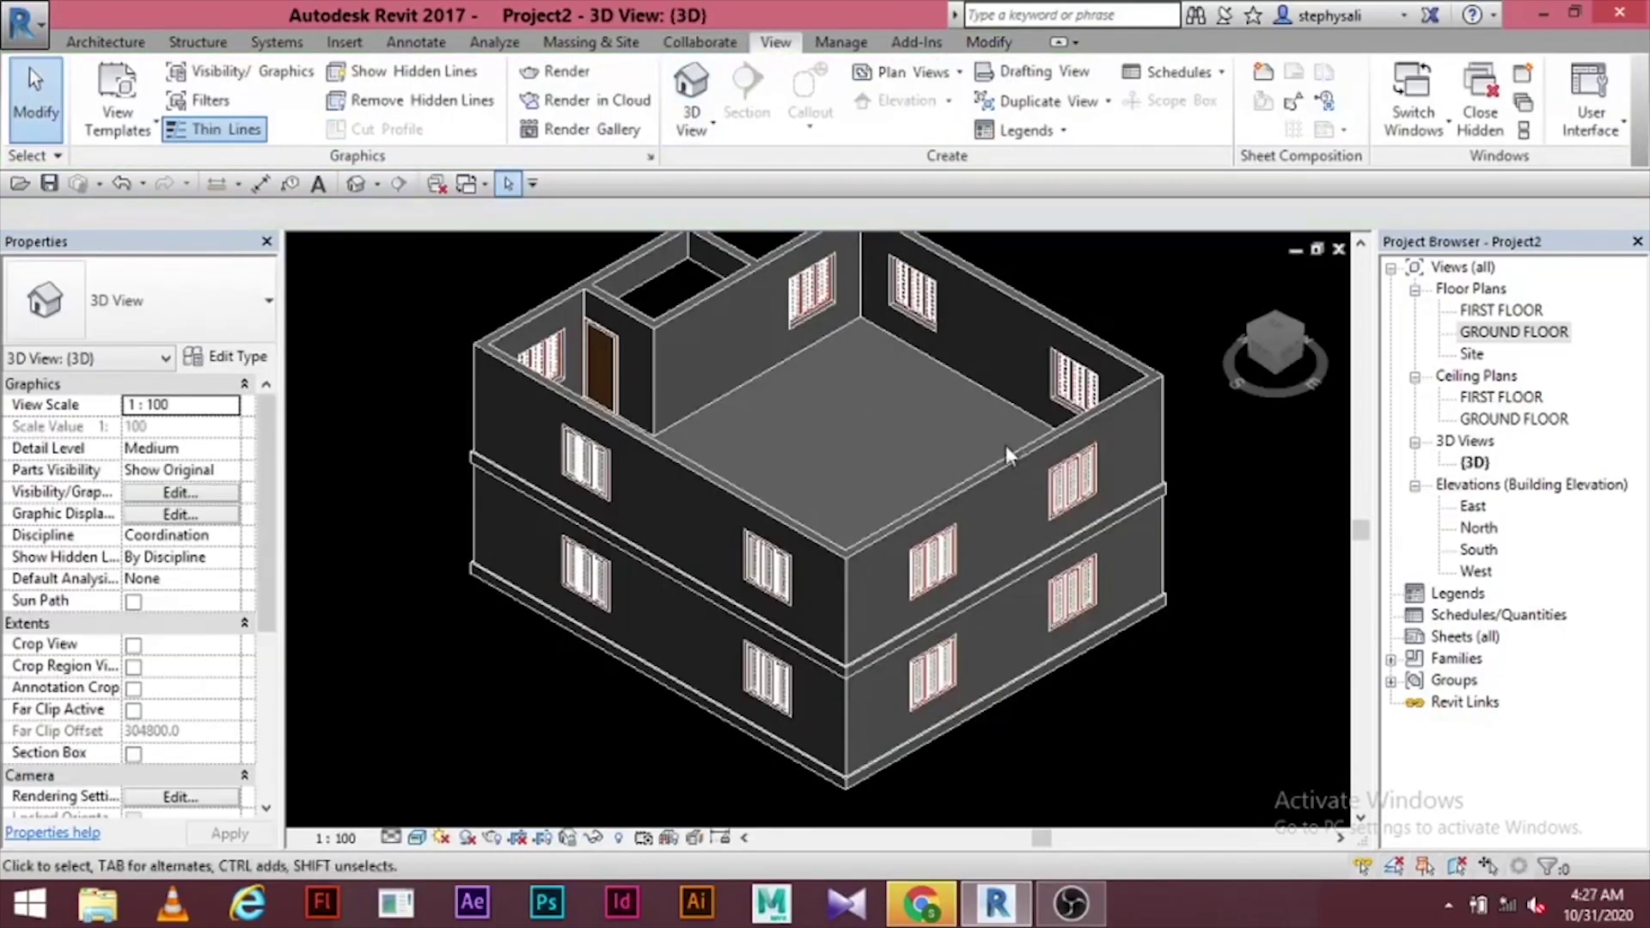
scroll(941, 580, up, 3)
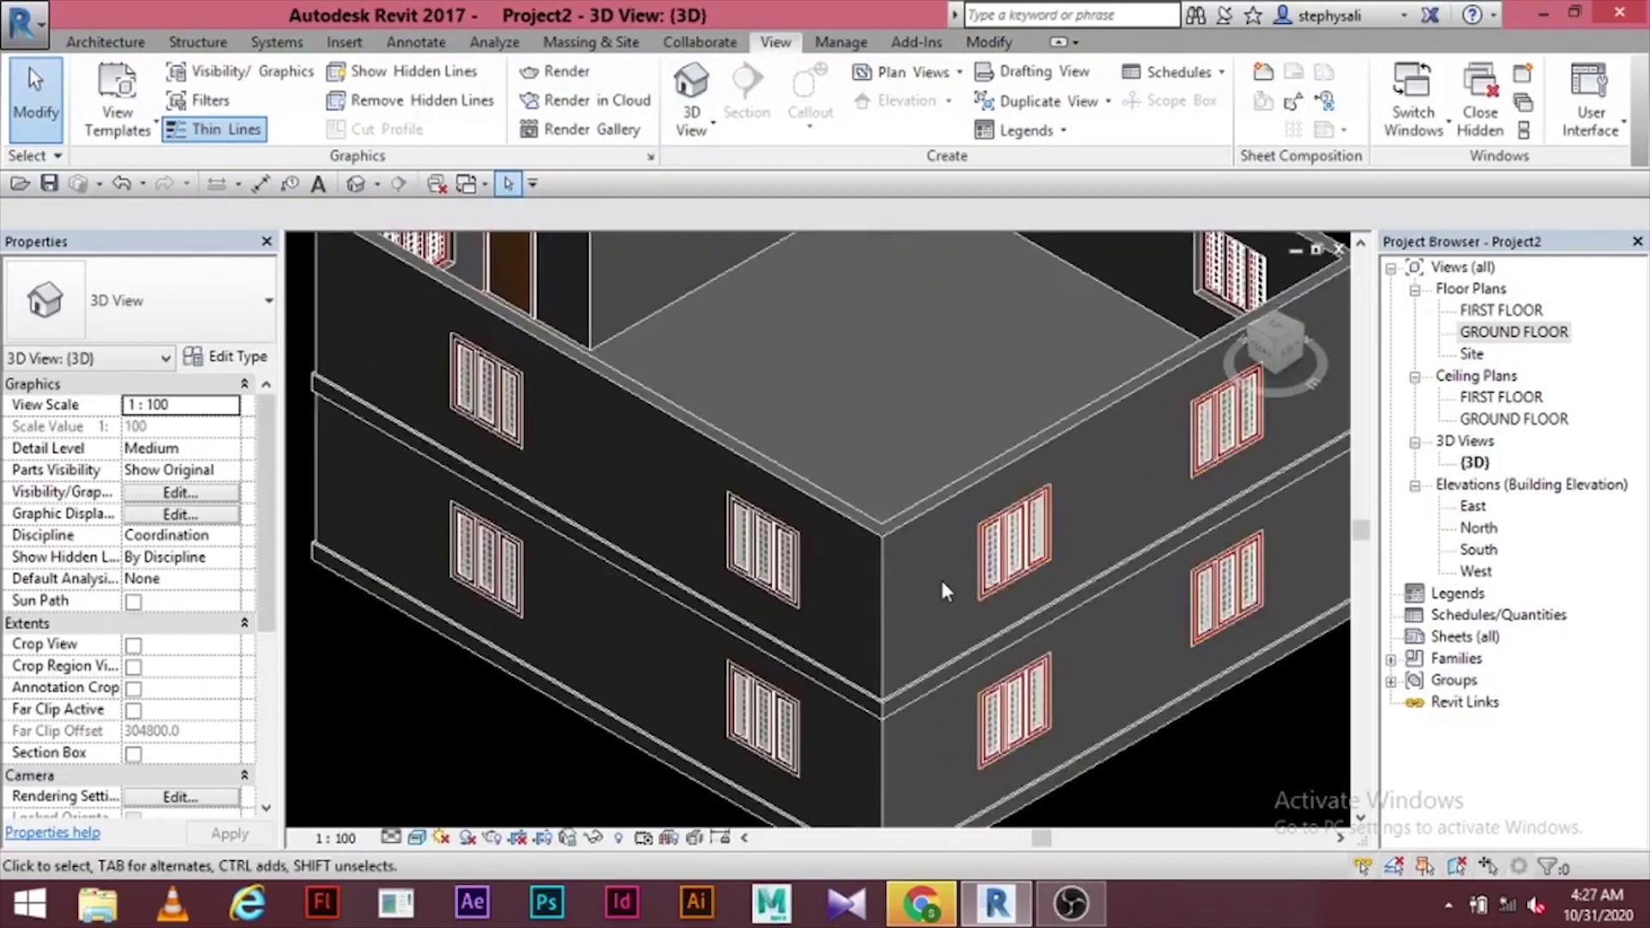
scroll(1117, 588, down, 3)
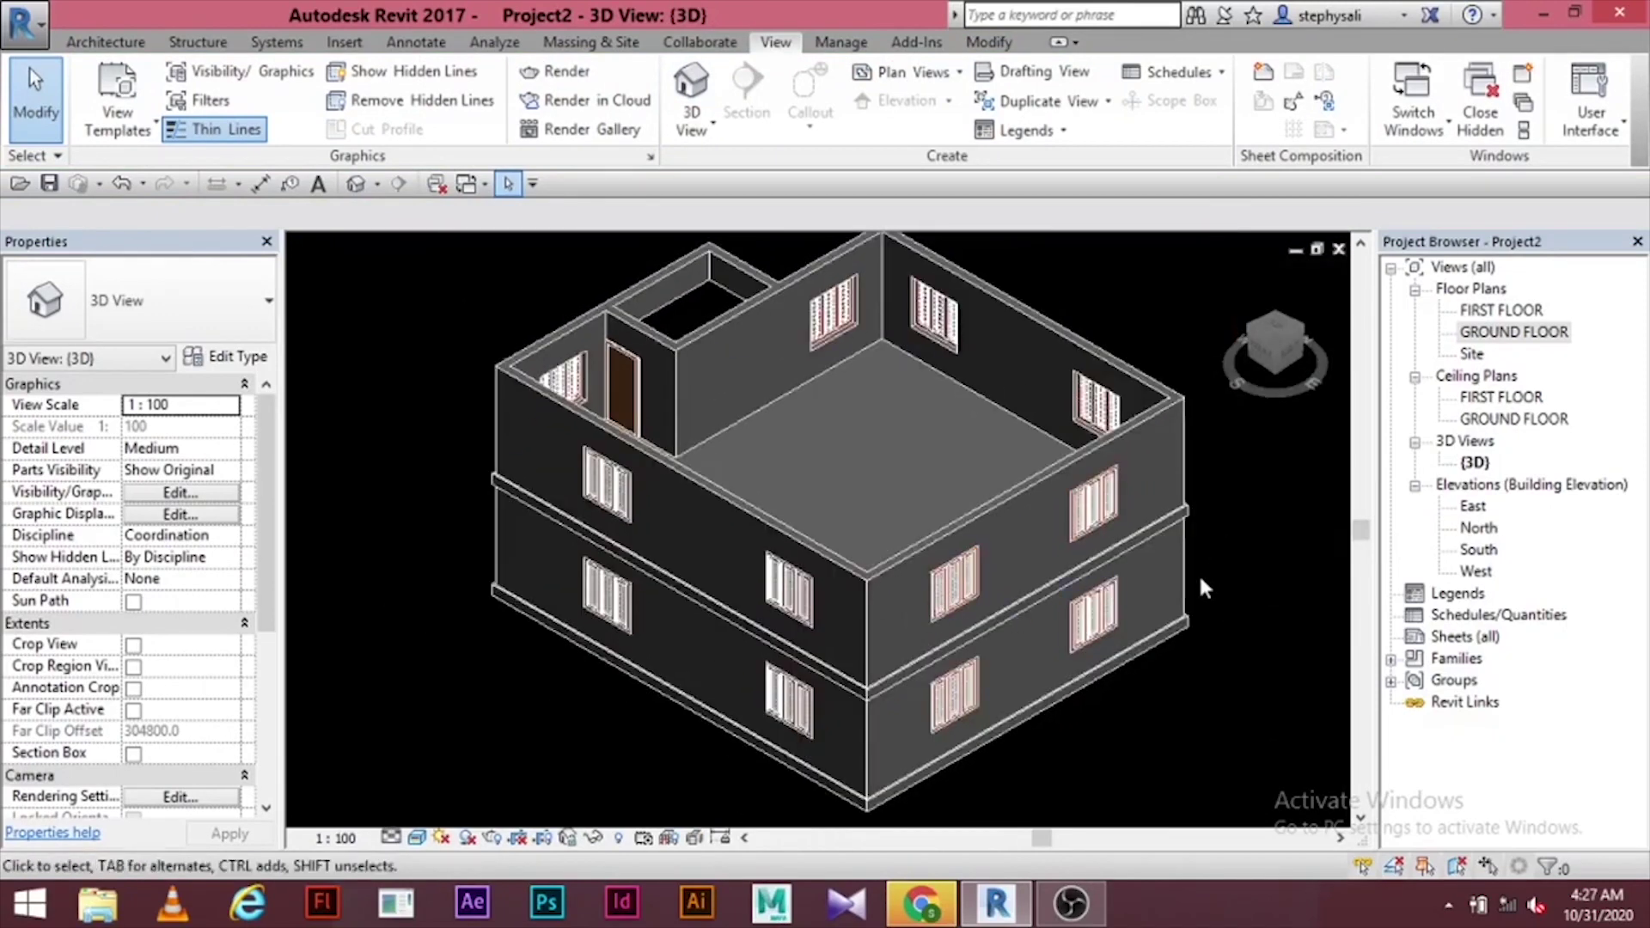
shift+middle_drag(422, 493, 757, 413)
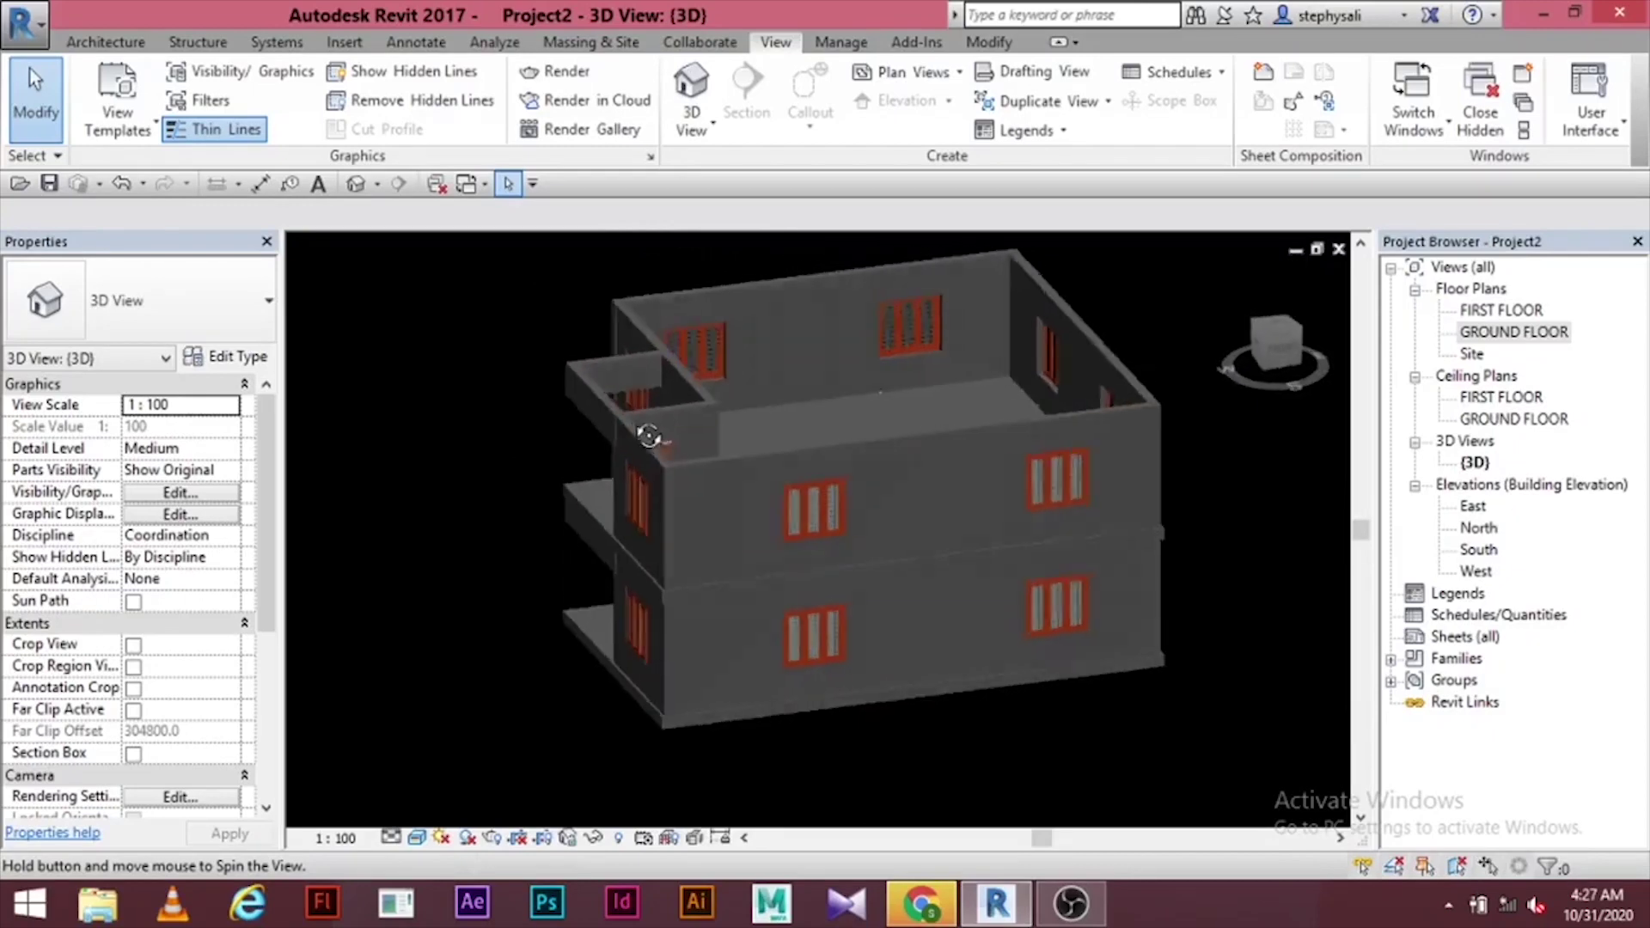
- Select the slab between the storeys and duplicate its type as FIRST FLOOR FLOOR
scroll(644, 634, up, 4)
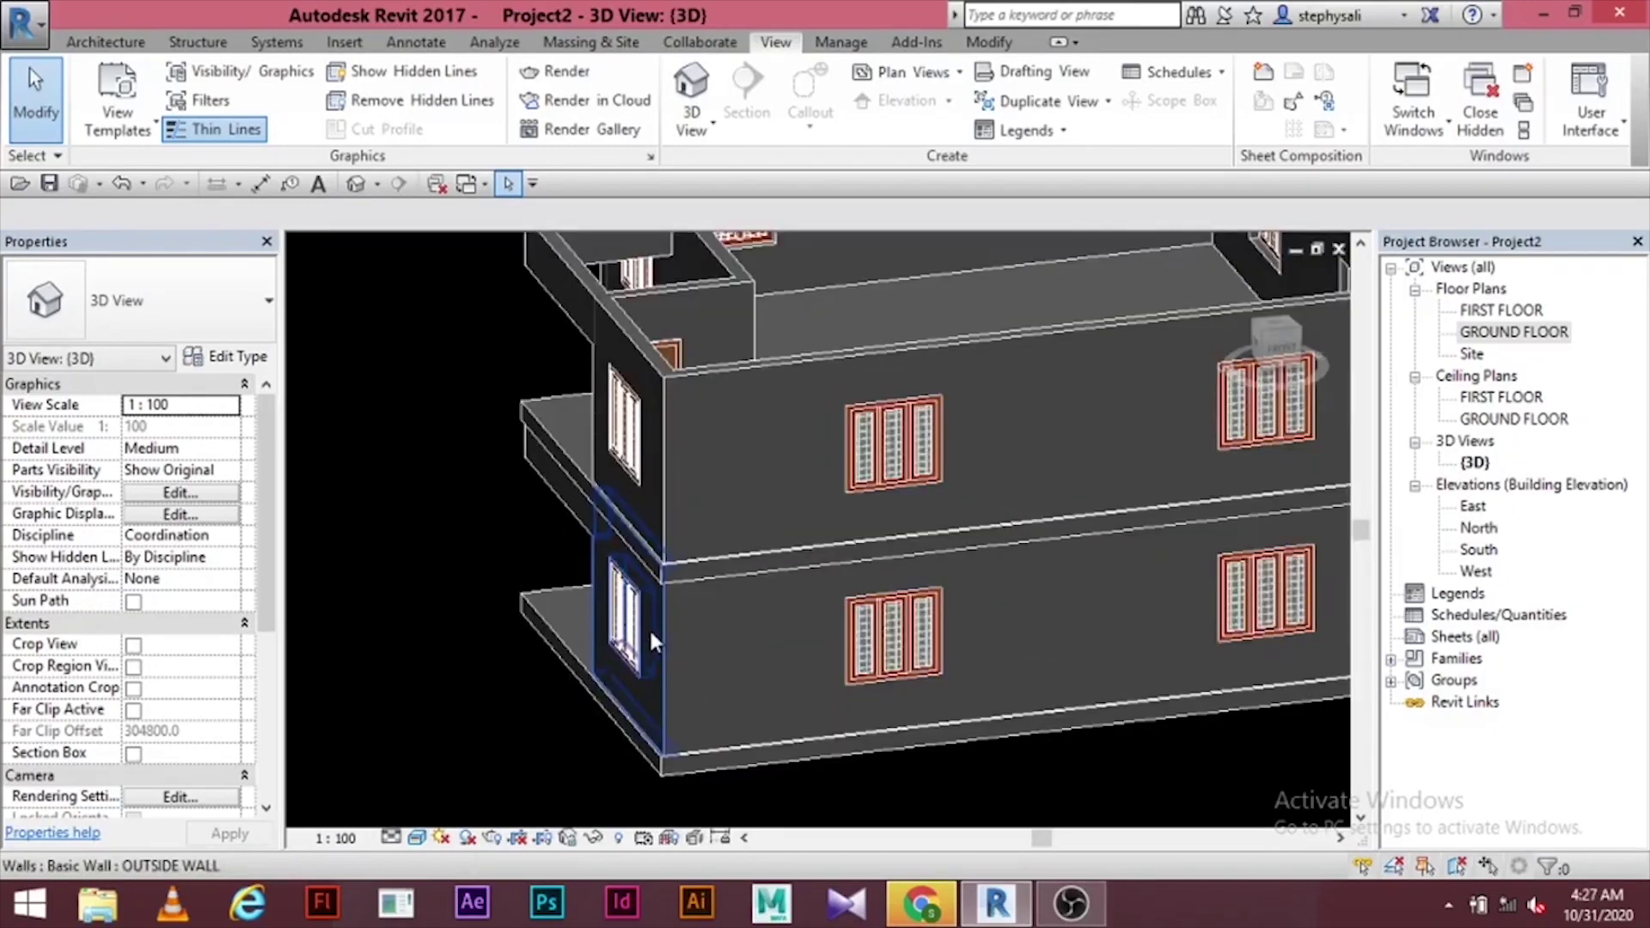
click(708, 567)
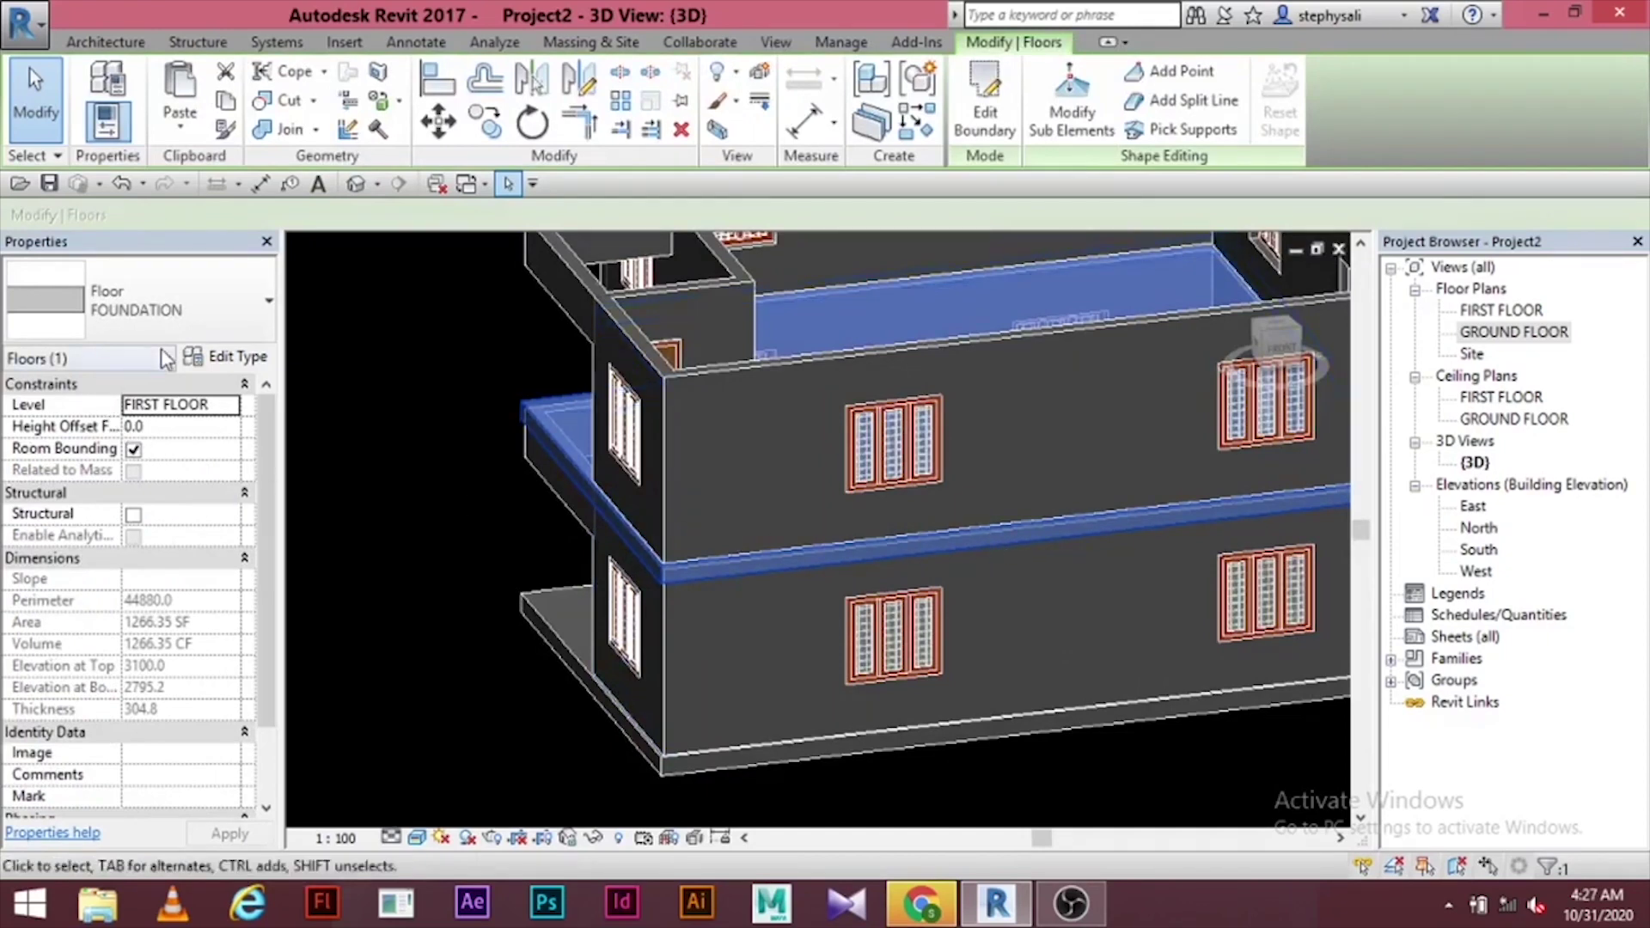
click(204, 362)
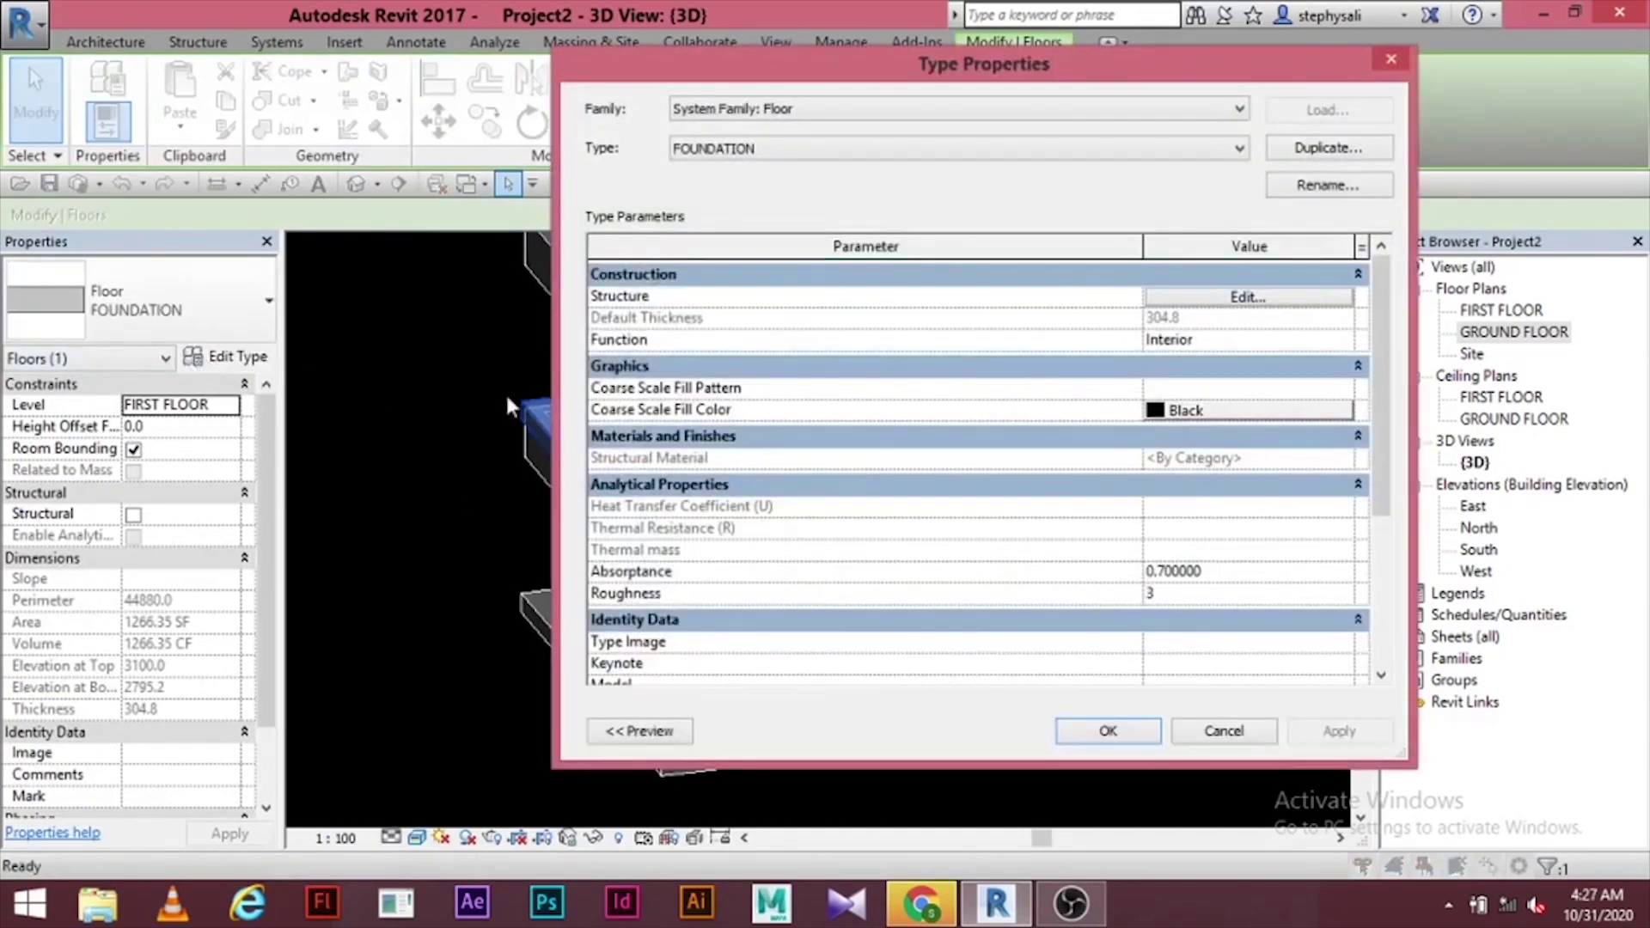
click(1346, 152)
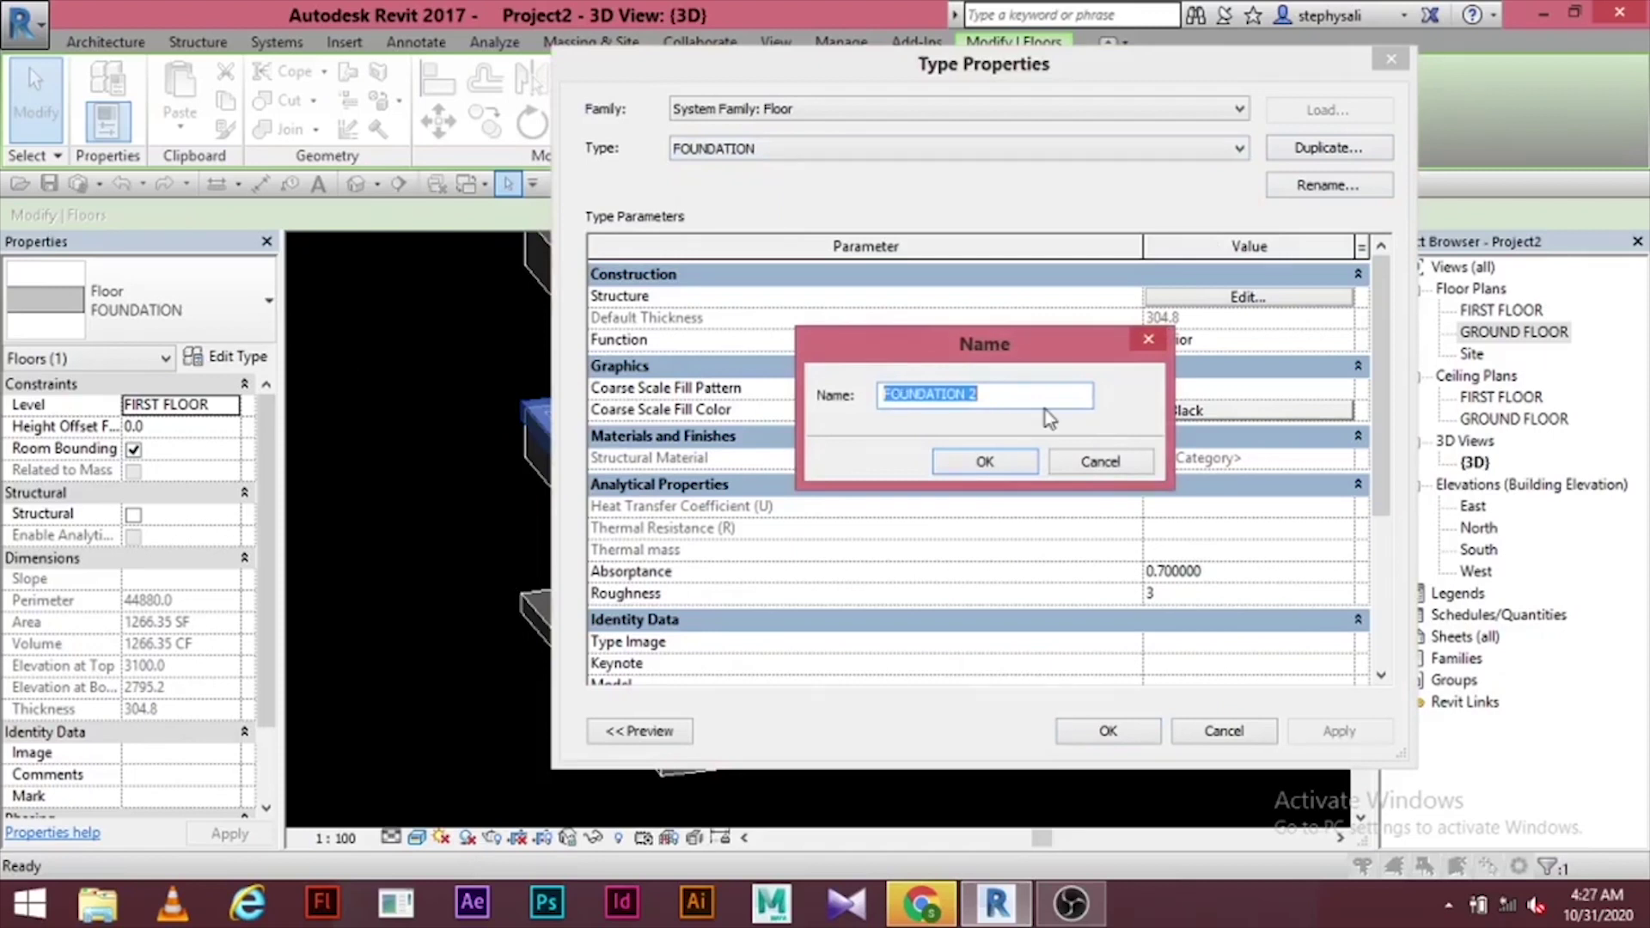
text(FIRST FLOOR FLOOR)
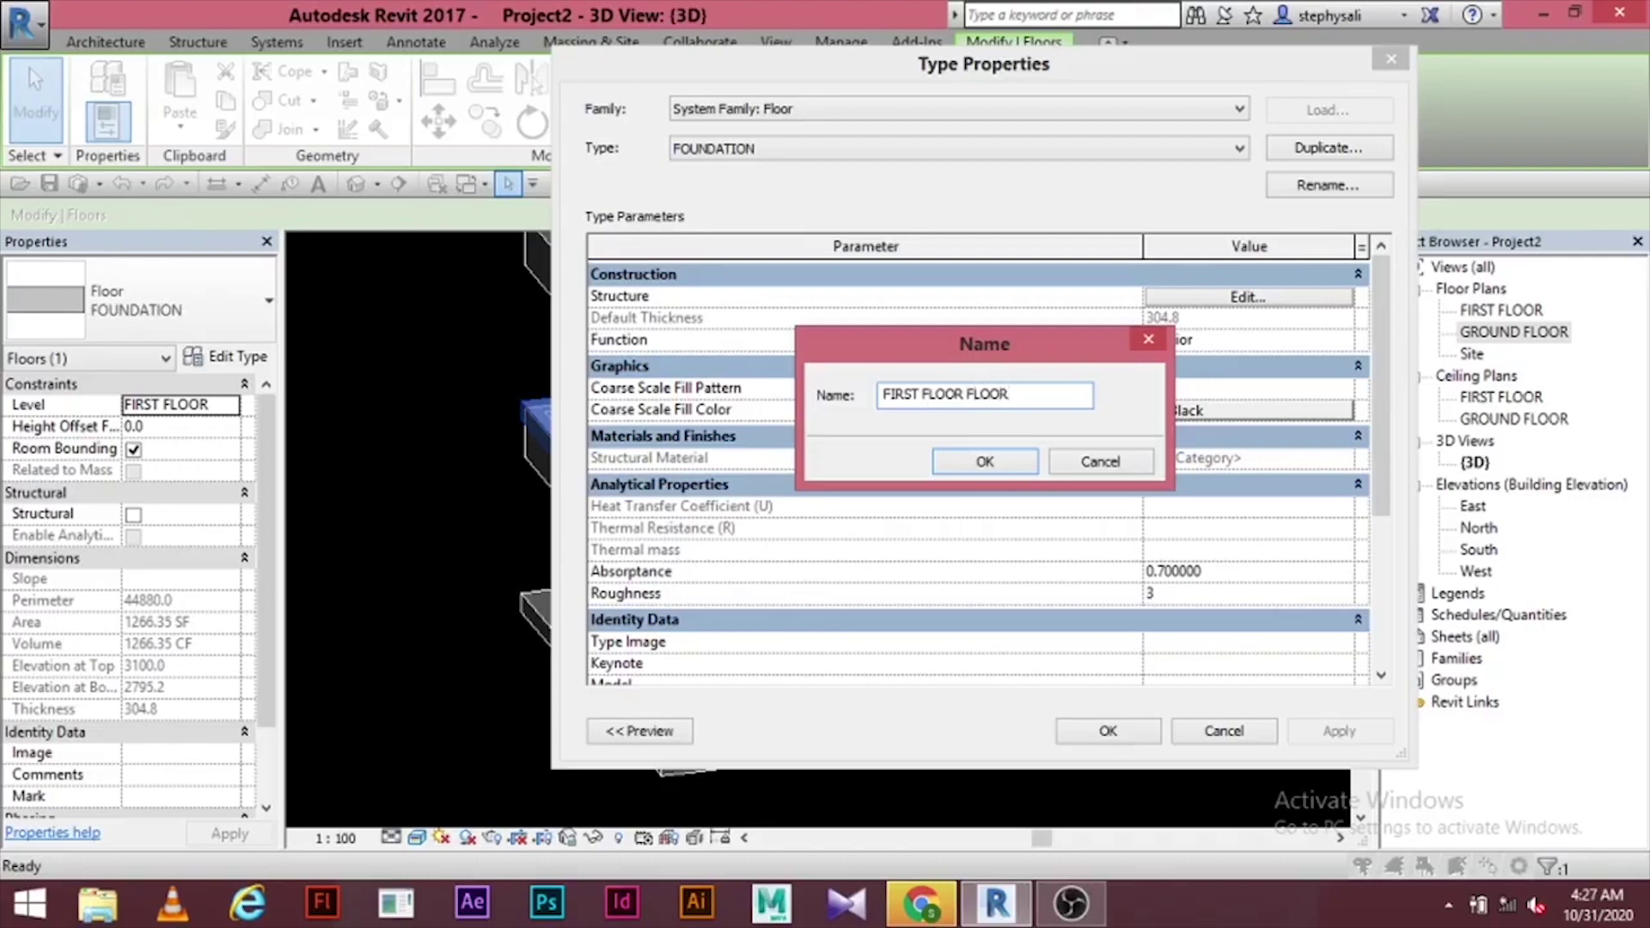
click(1000, 462)
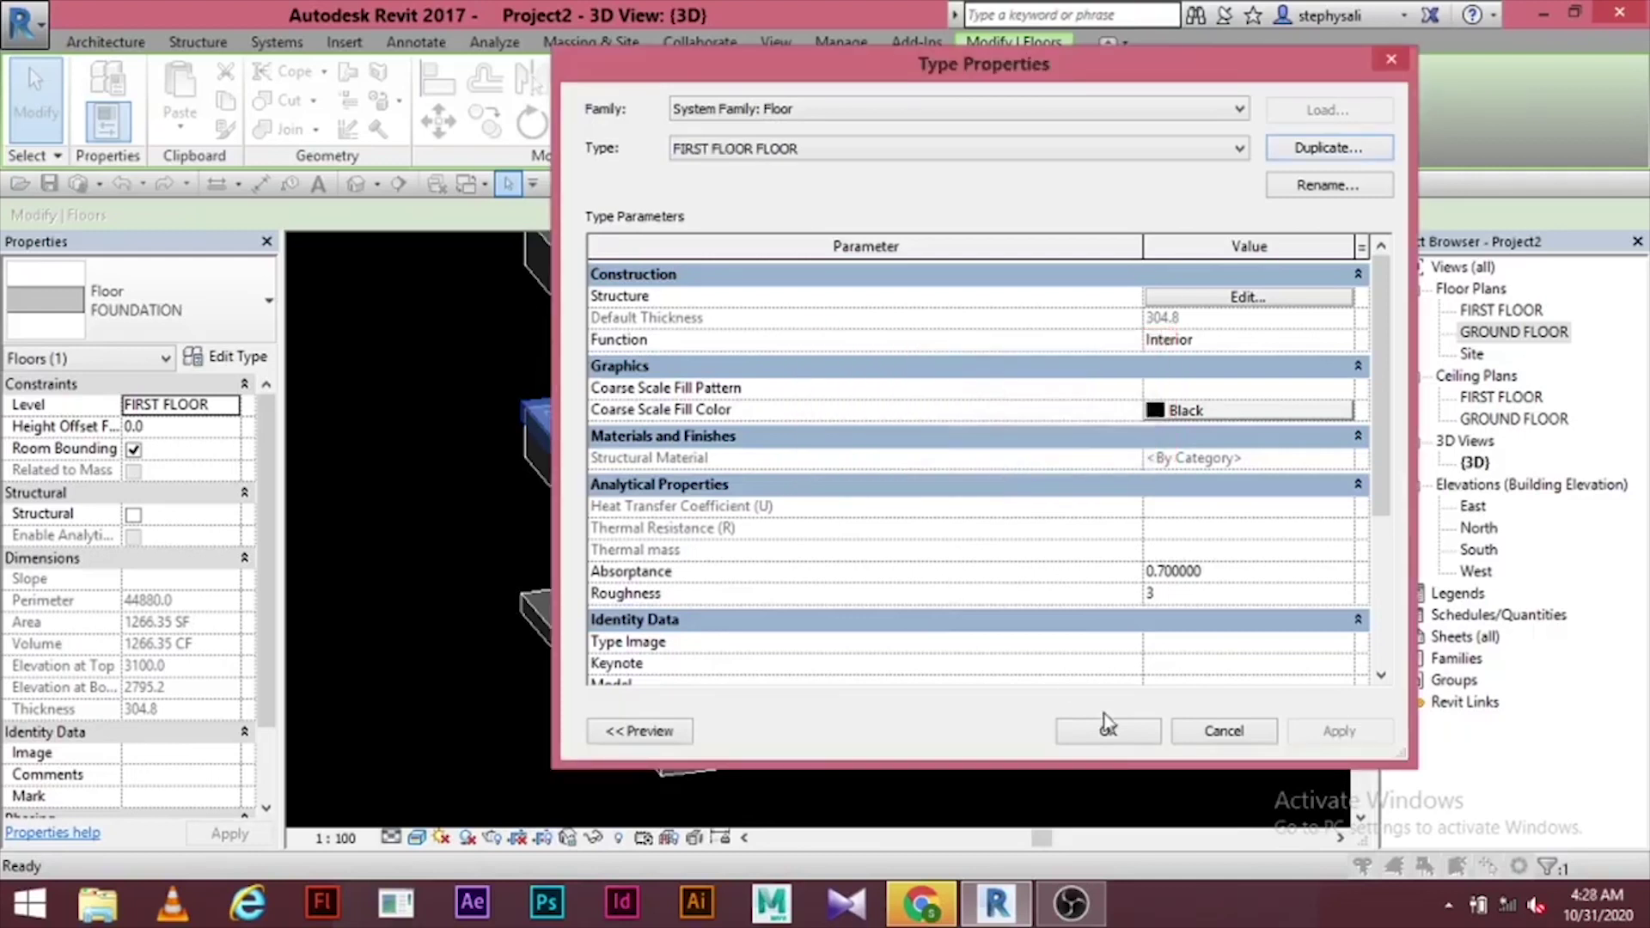
- Set the FIRST FLOOR FLOOR structure layer thickness to 100 and apply the type
click(1234, 297)
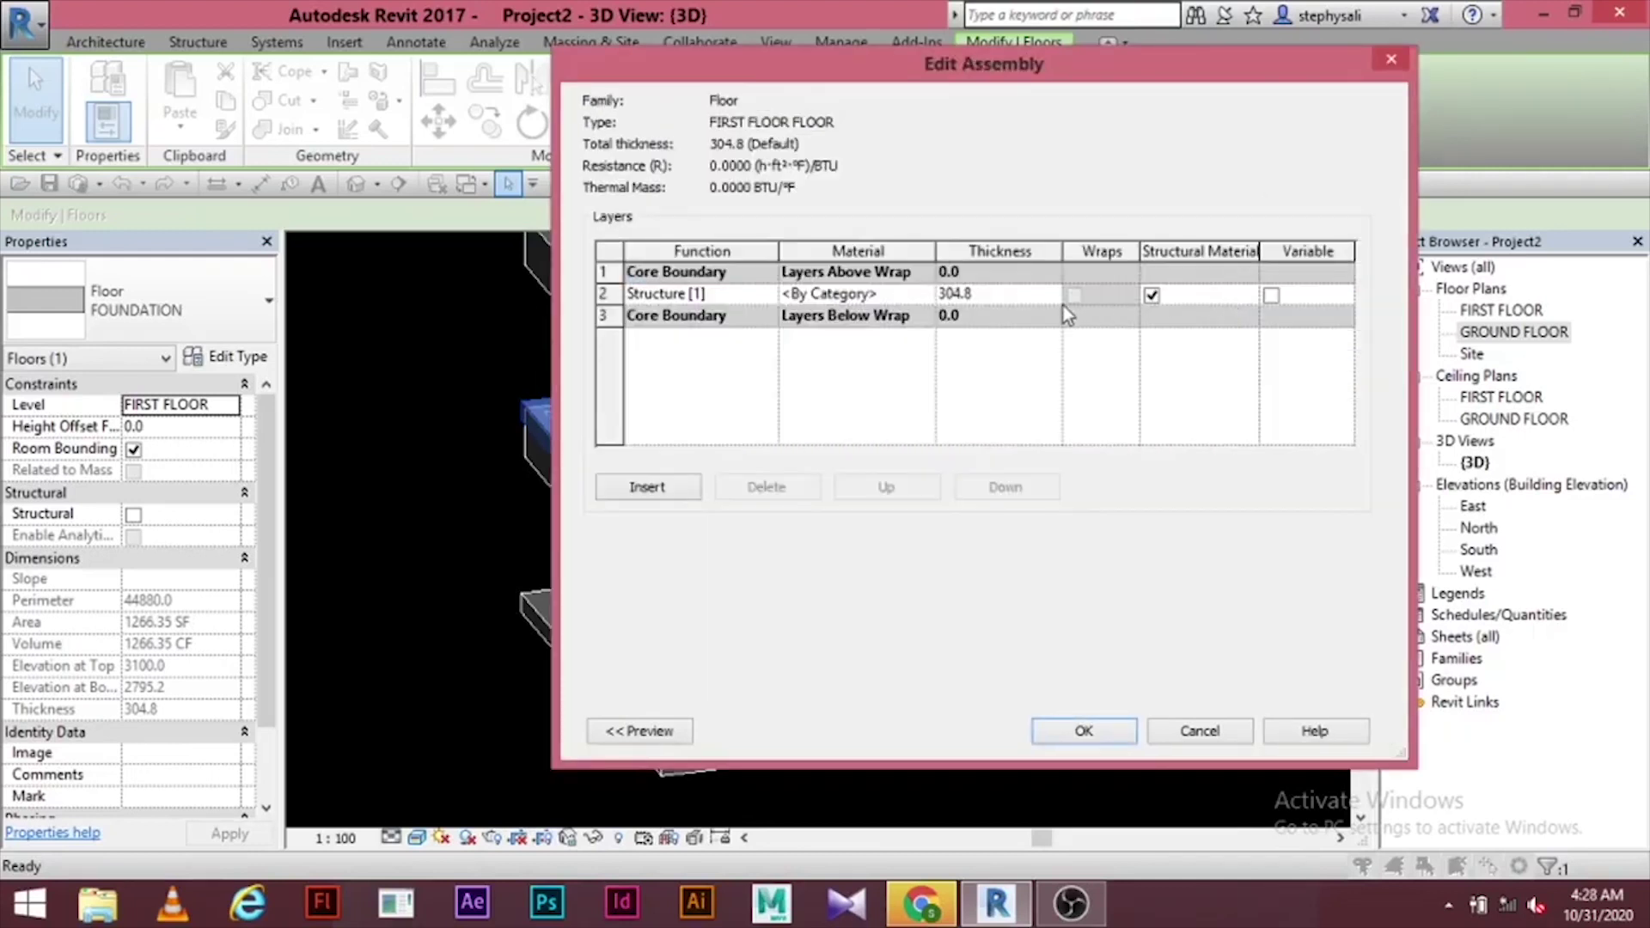
drag(1020, 306, 909, 313)
text(100)
click(1113, 741)
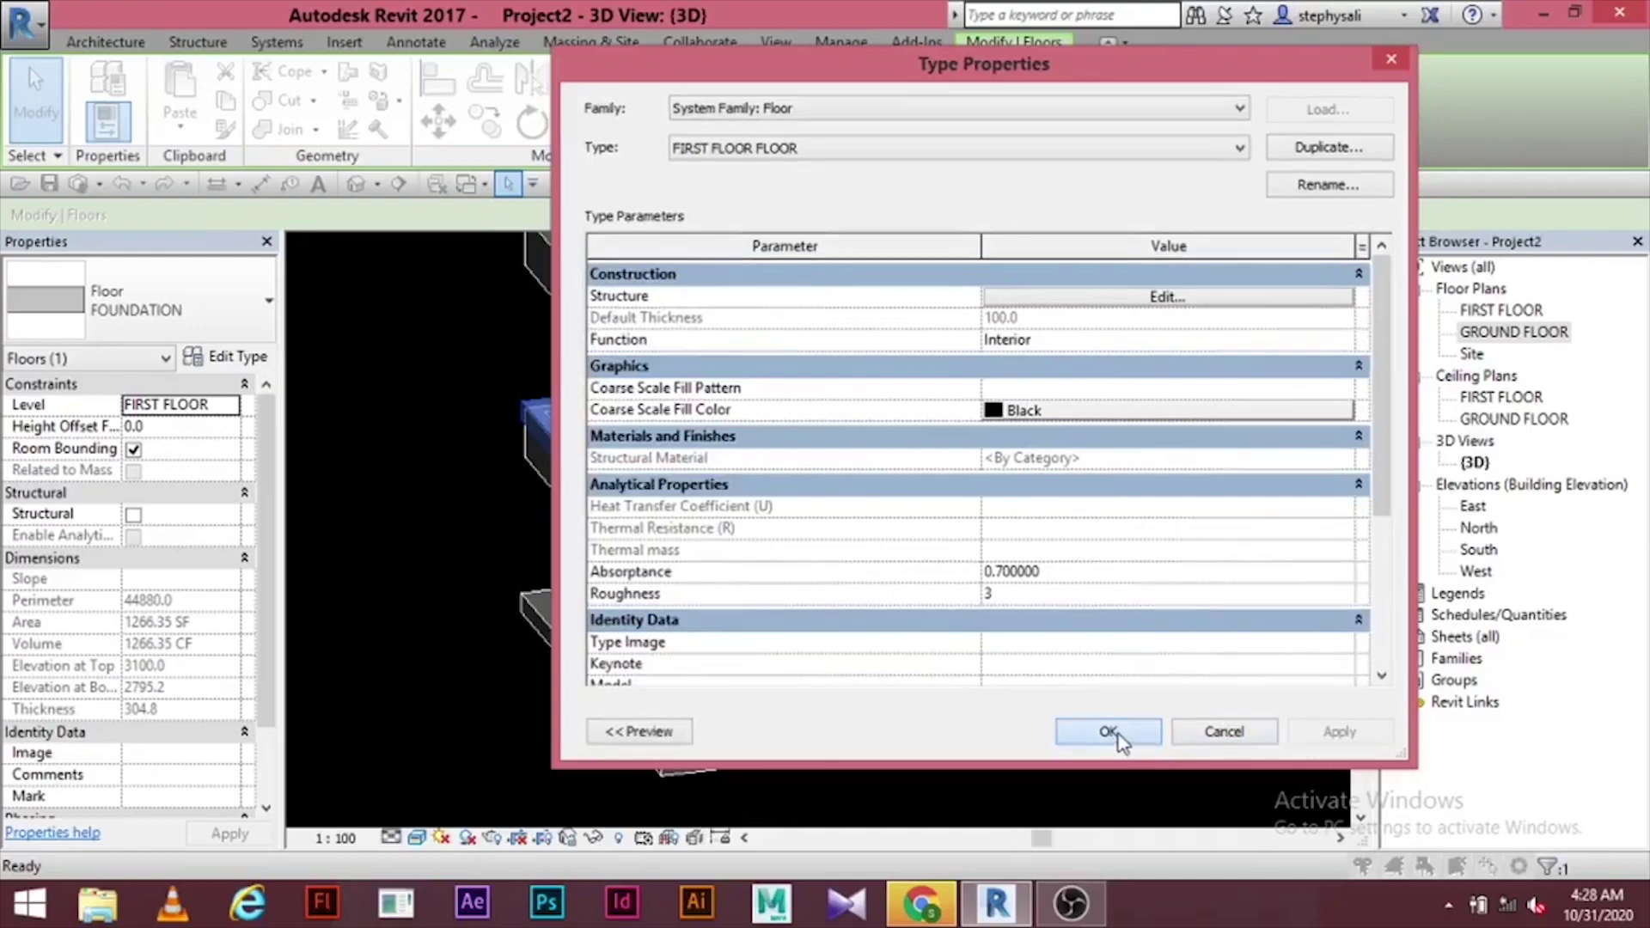
click(1113, 735)
click(444, 640)
- Select the foundation slab under the house in the 3D view
scroll(718, 576, up, 3)
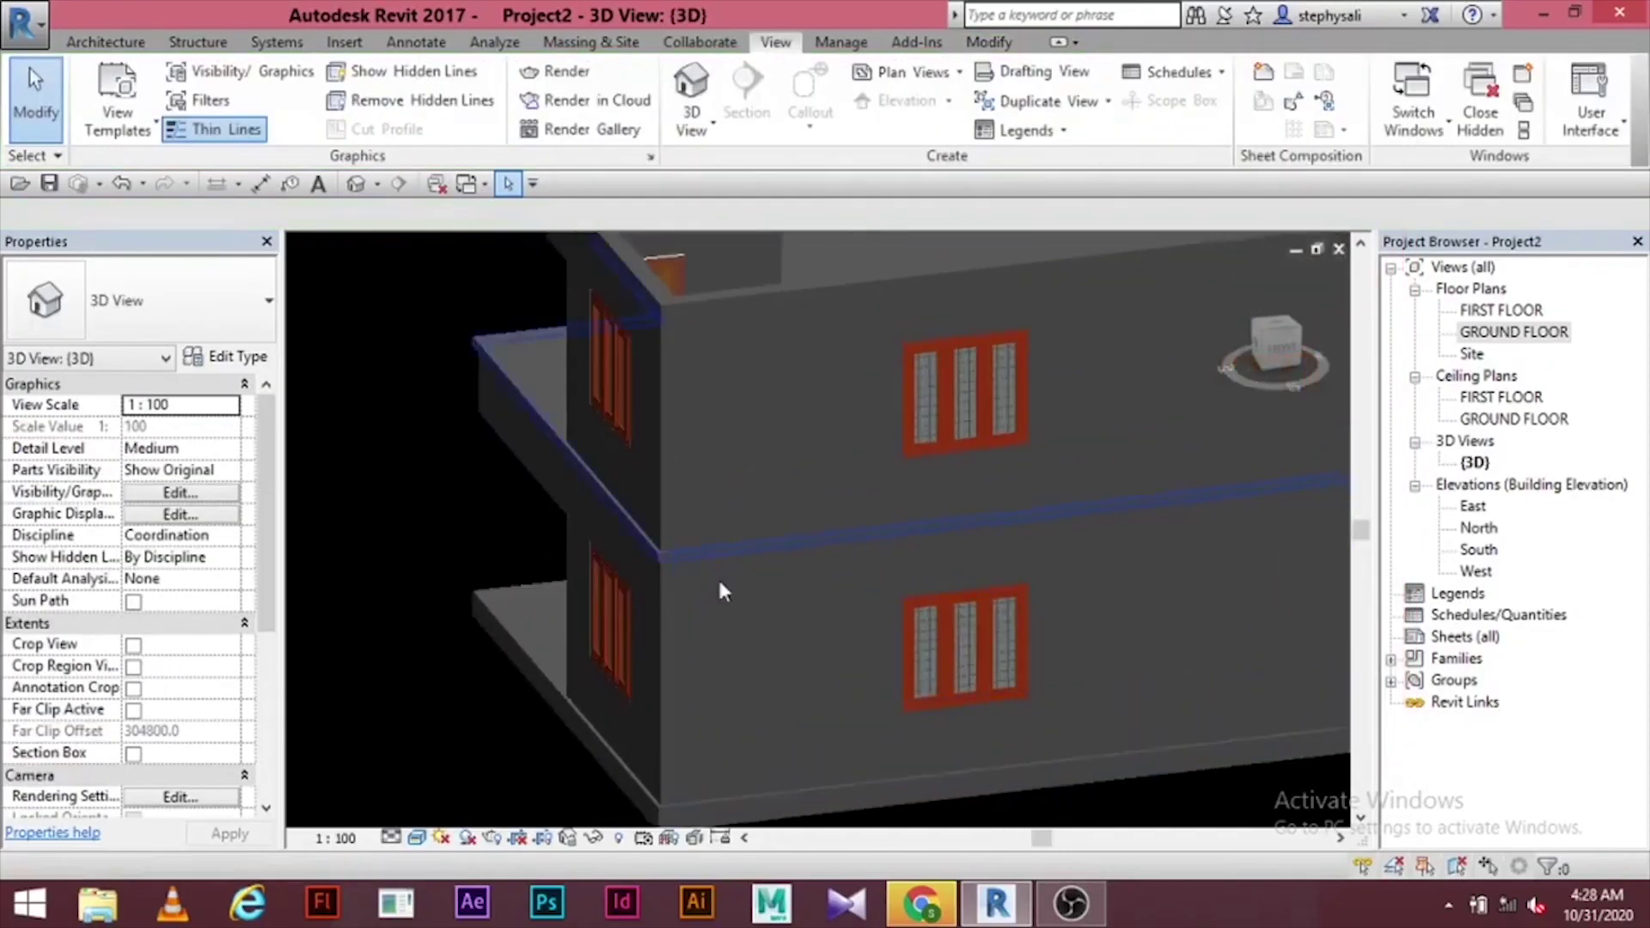
scroll(771, 682, down, 2)
middle_drag(771, 682, 888, 477)
scroll(865, 577, up, 3)
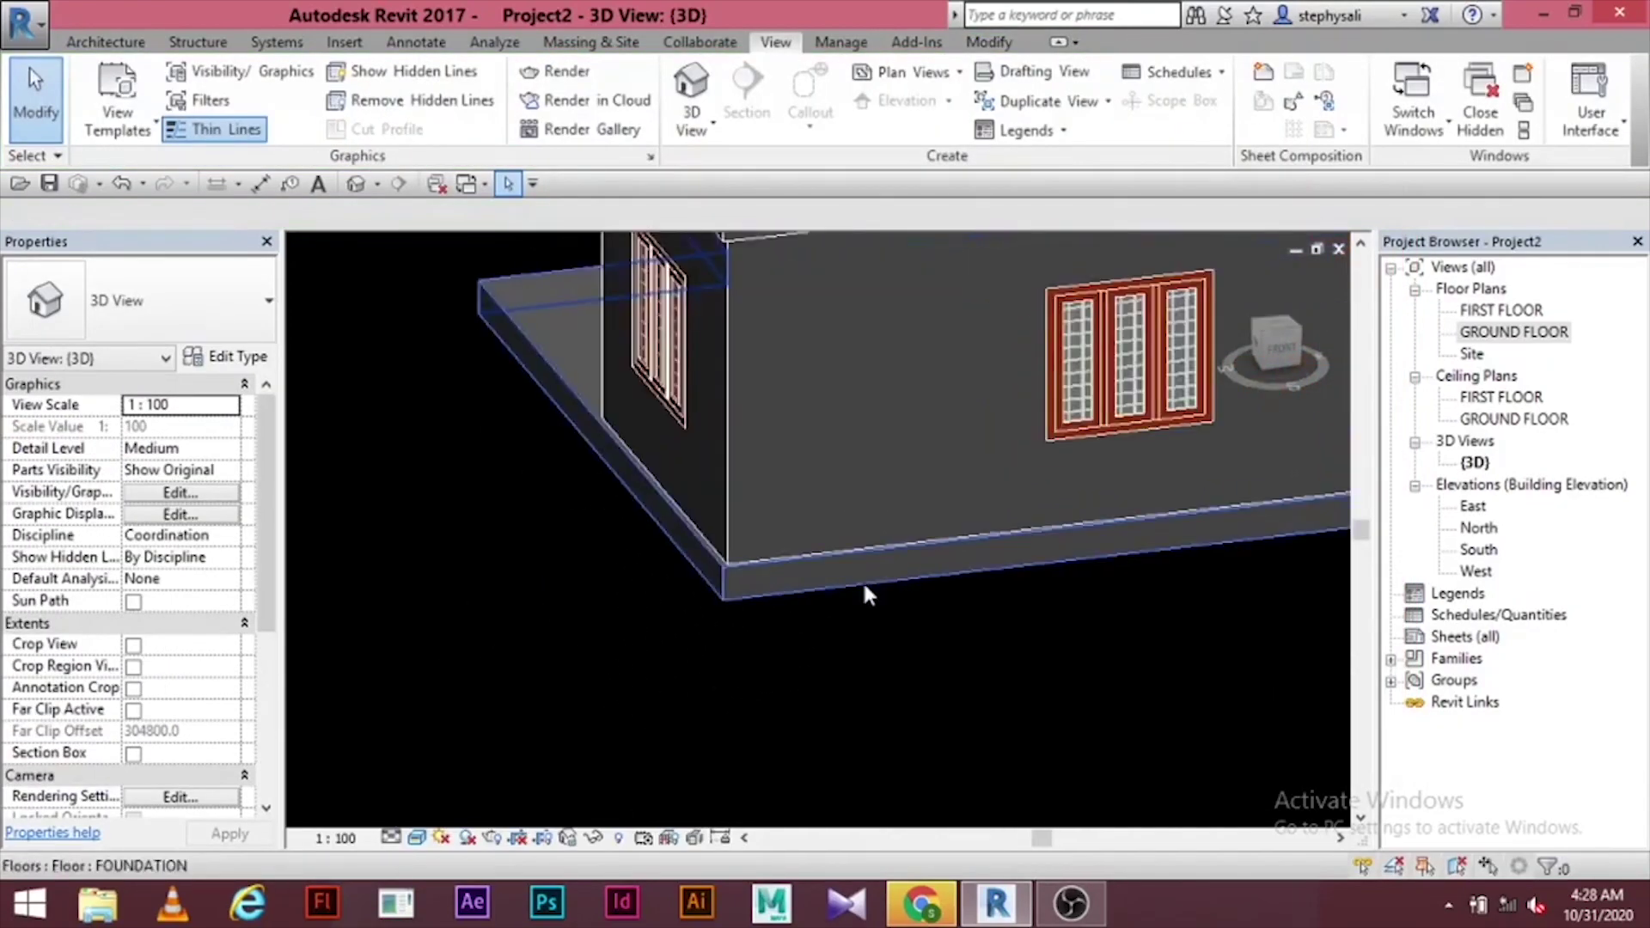
click(865, 589)
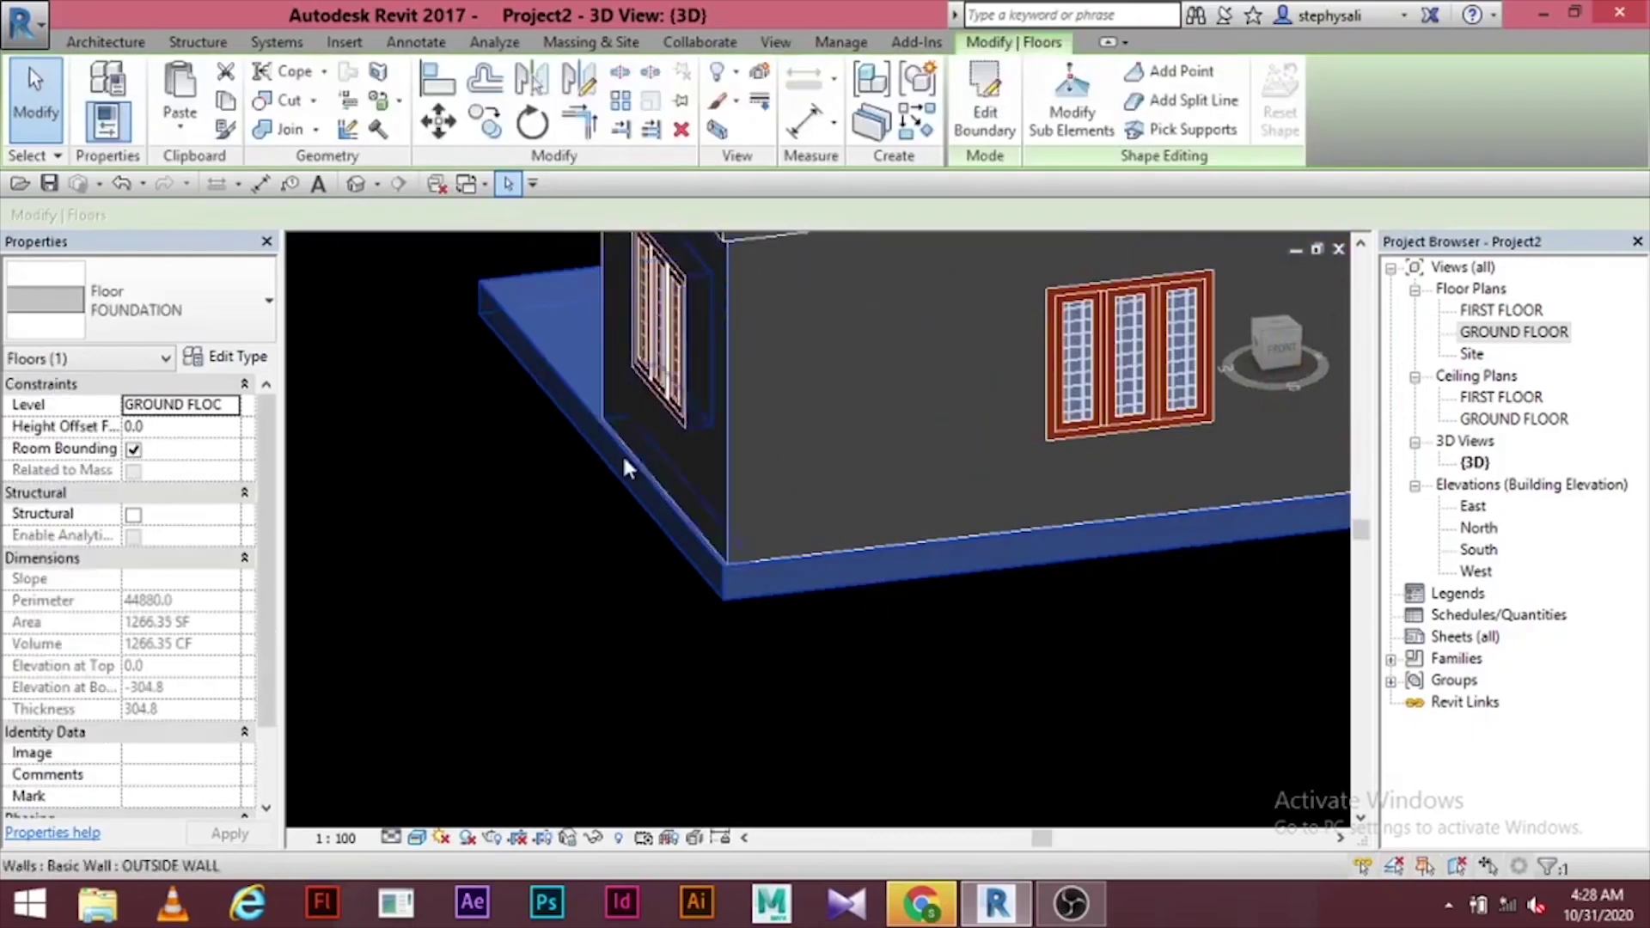
- Change the FOUNDATION type's structure layer thickness from 304.8 to 450 and apply it
click(197, 360)
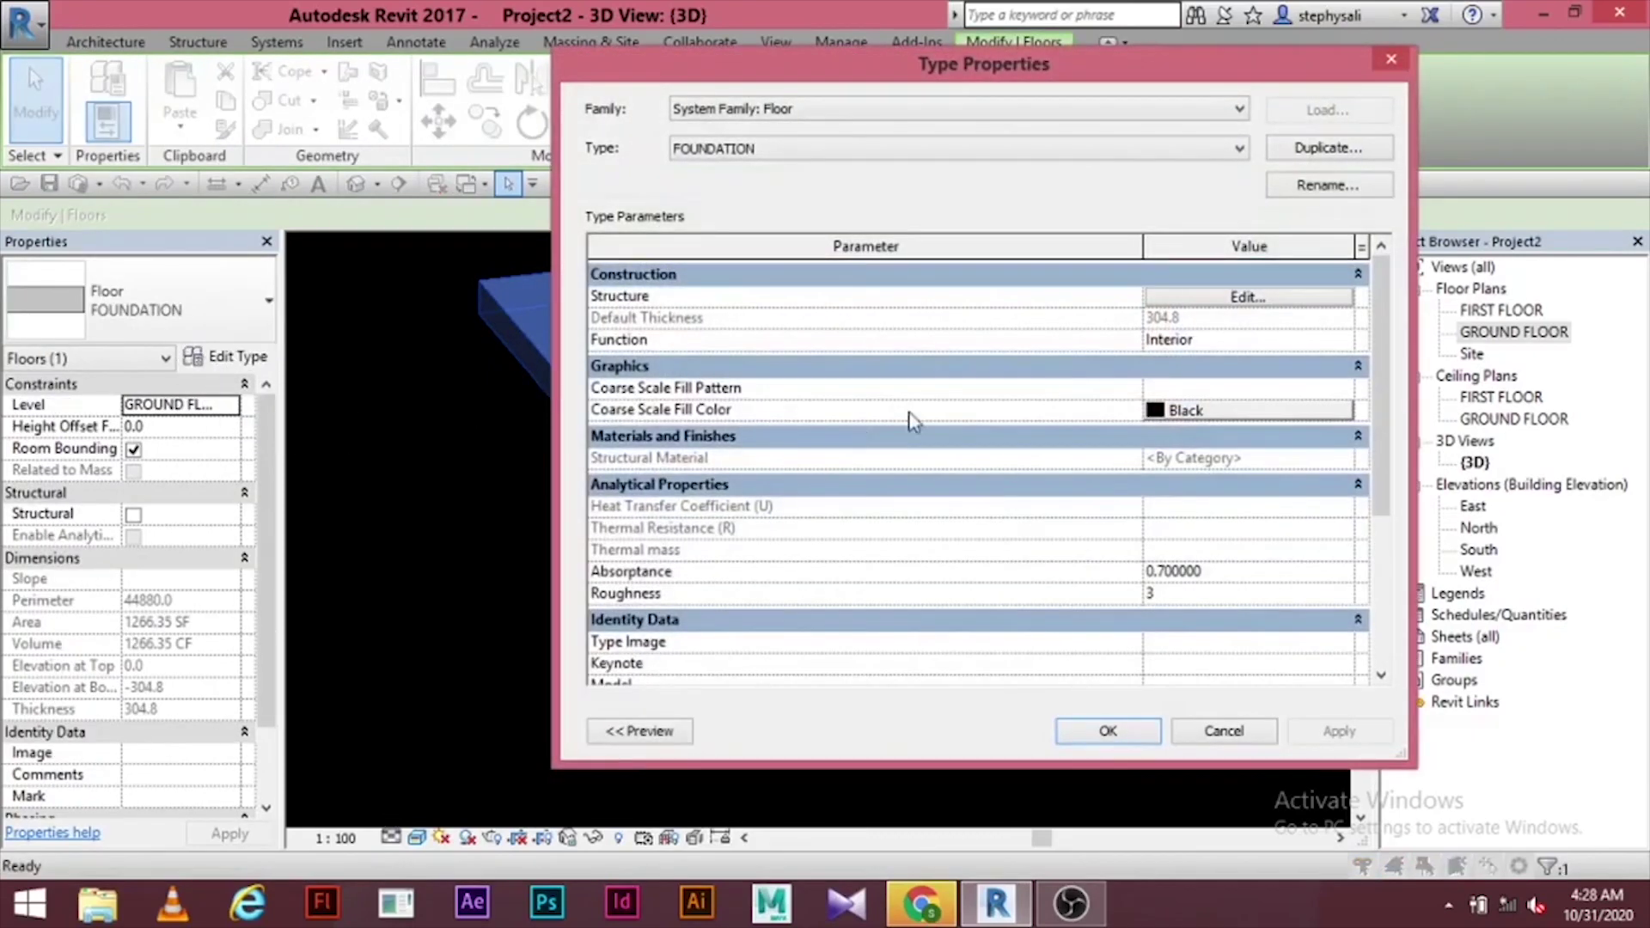
click(1245, 298)
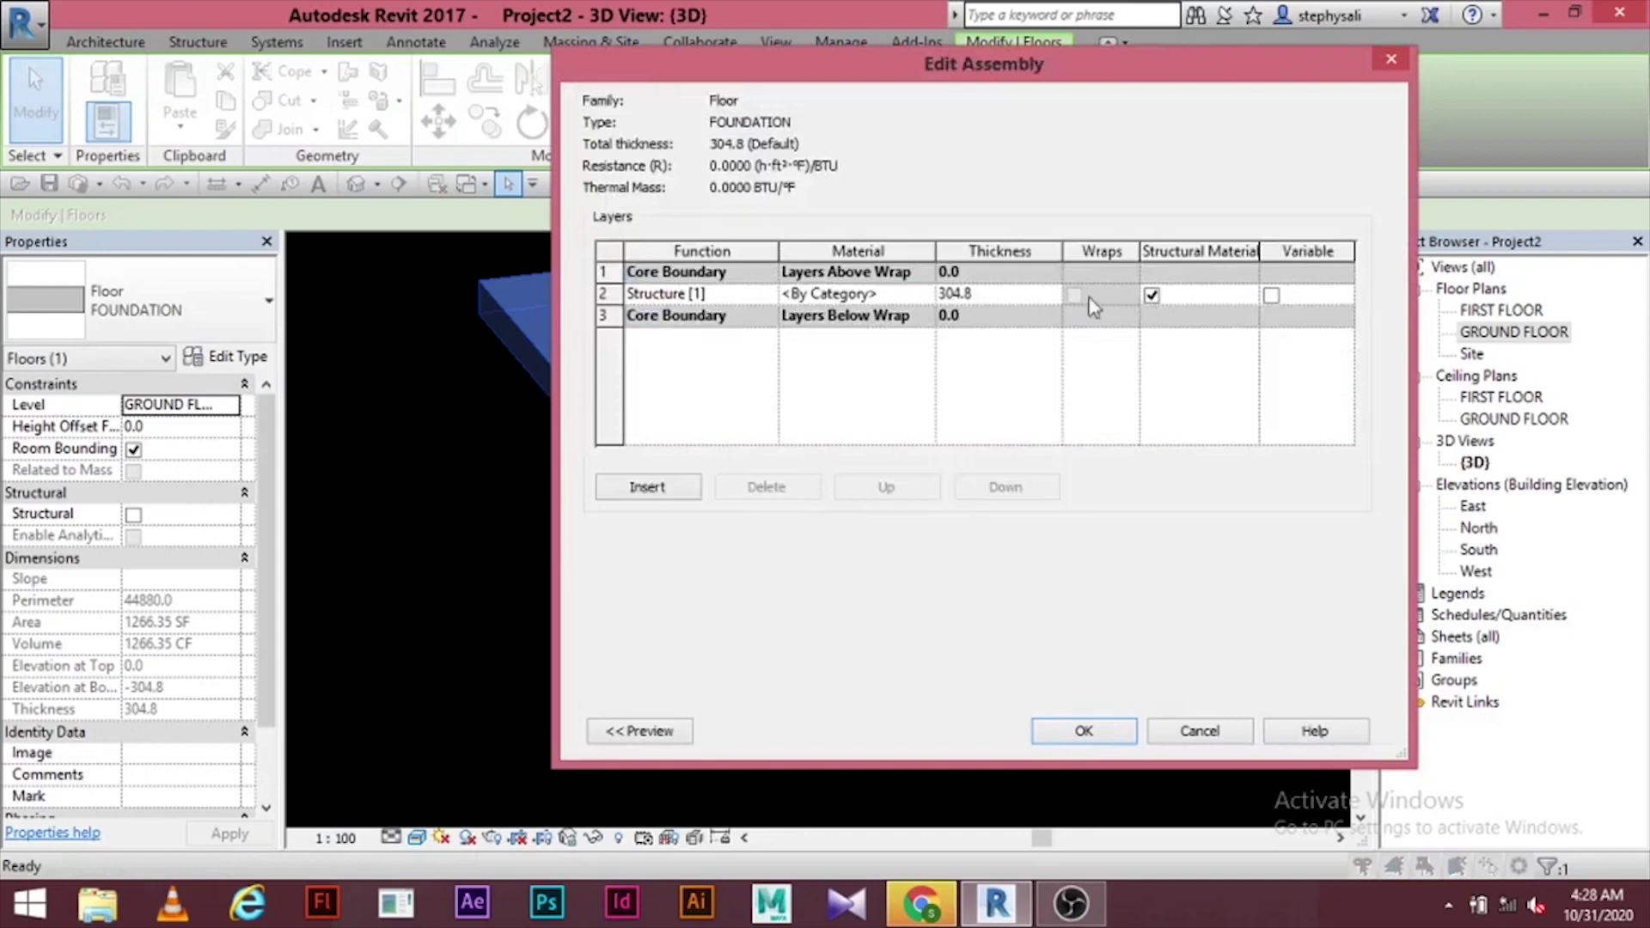
click(1002, 295)
double_click(988, 294)
text(450)
click(1082, 732)
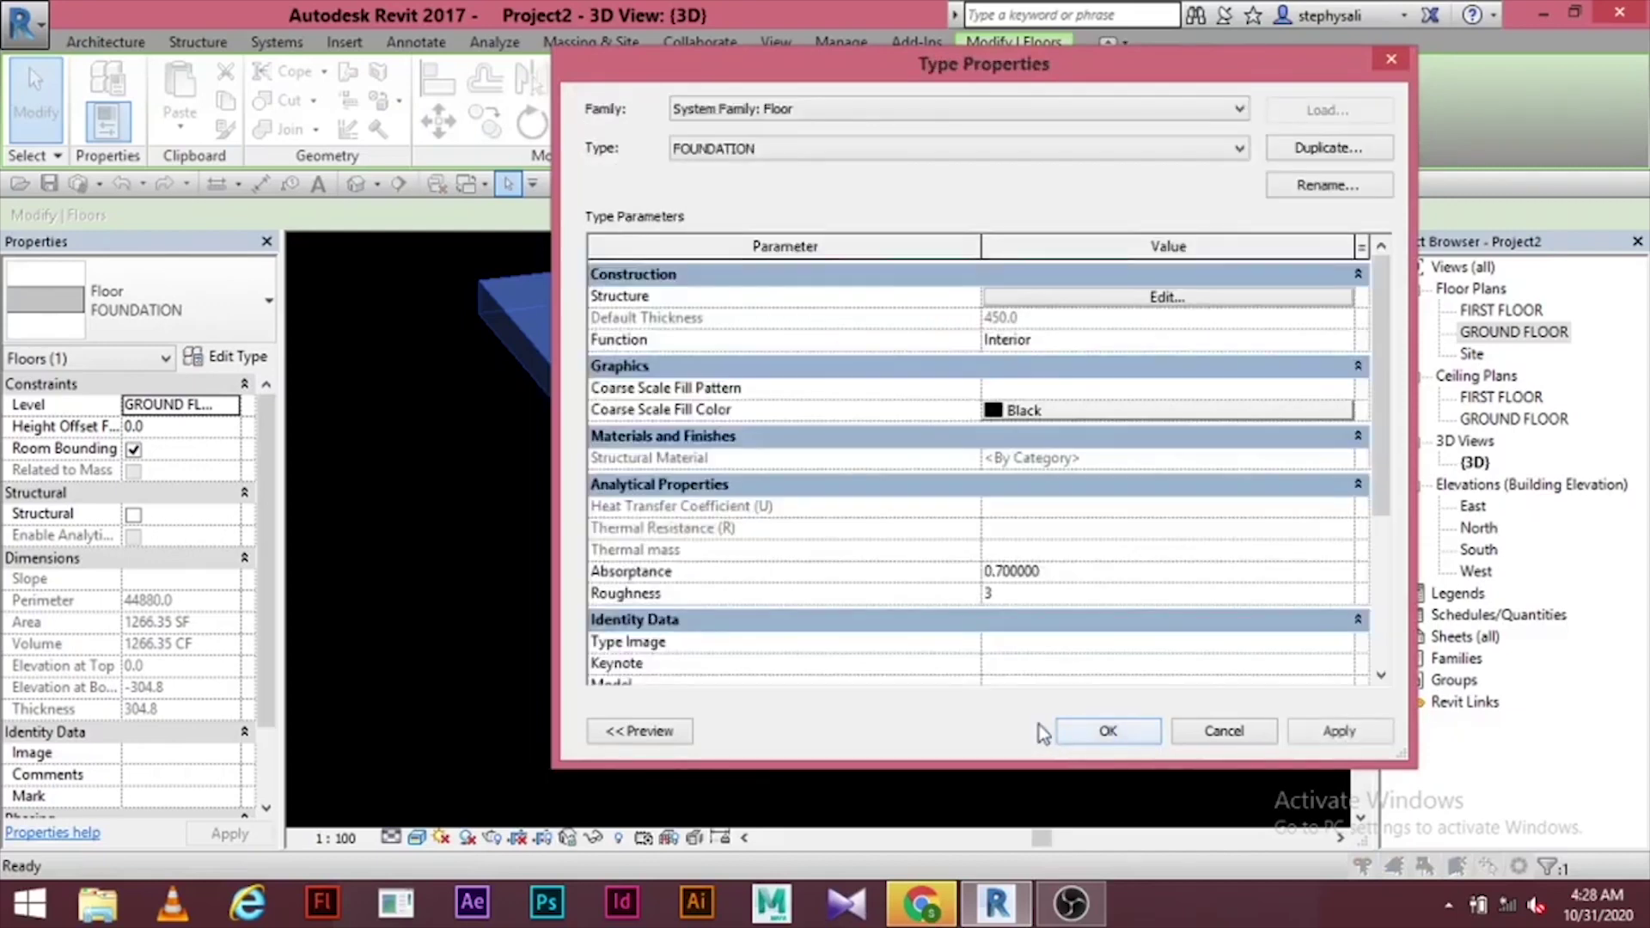
click(1331, 738)
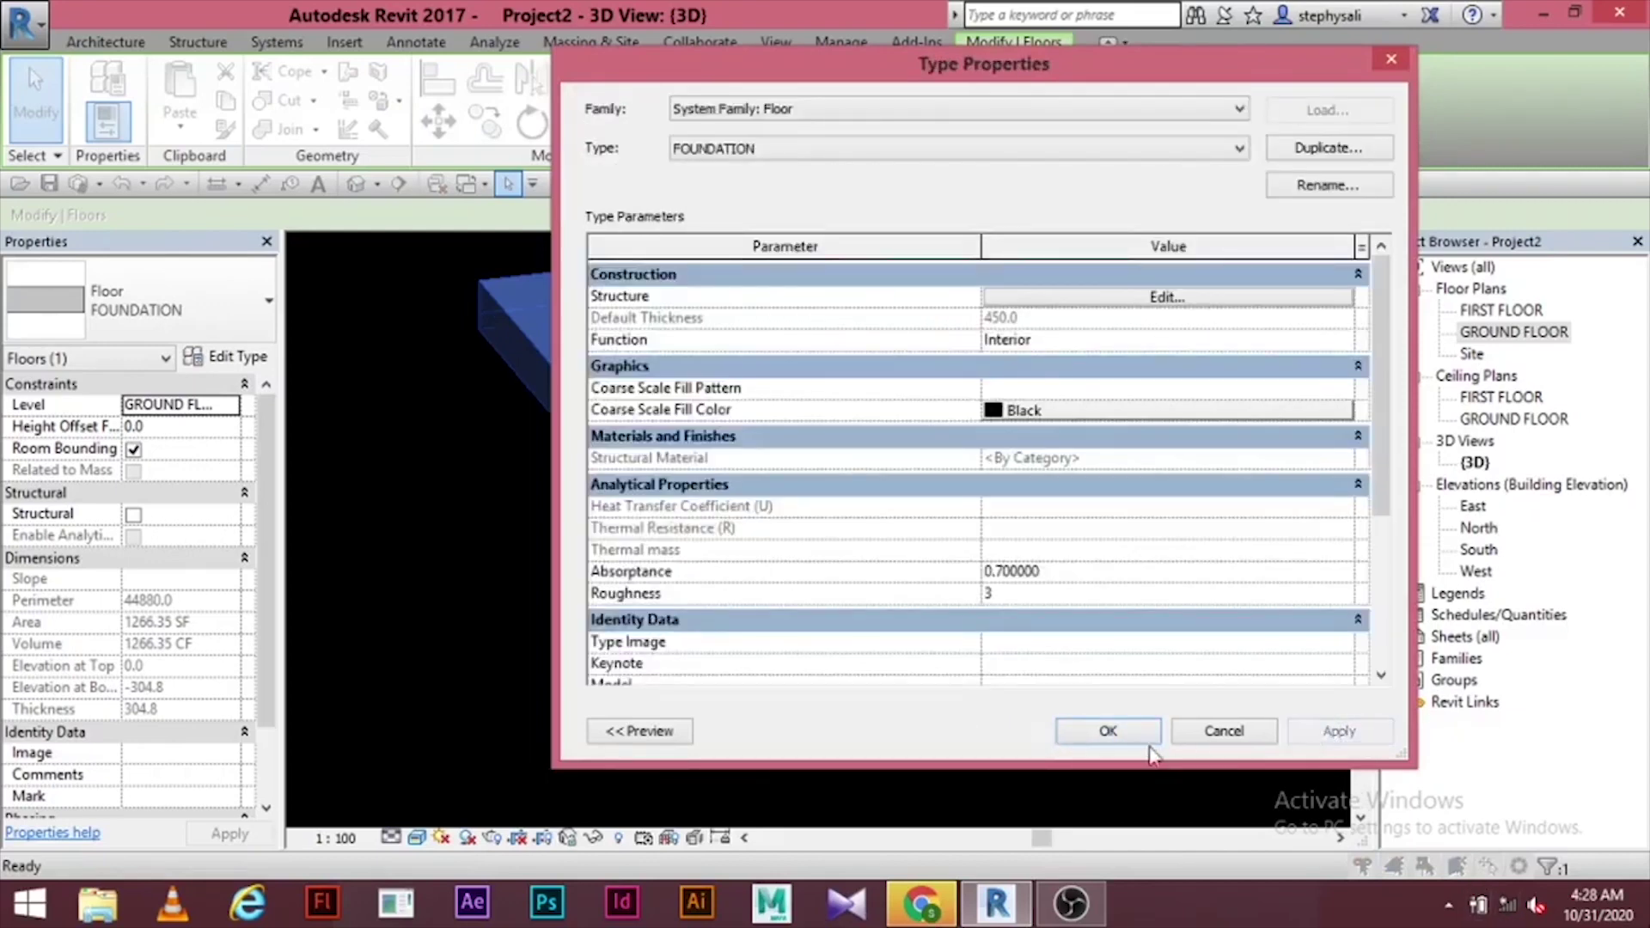
click(1107, 732)
click(1059, 748)
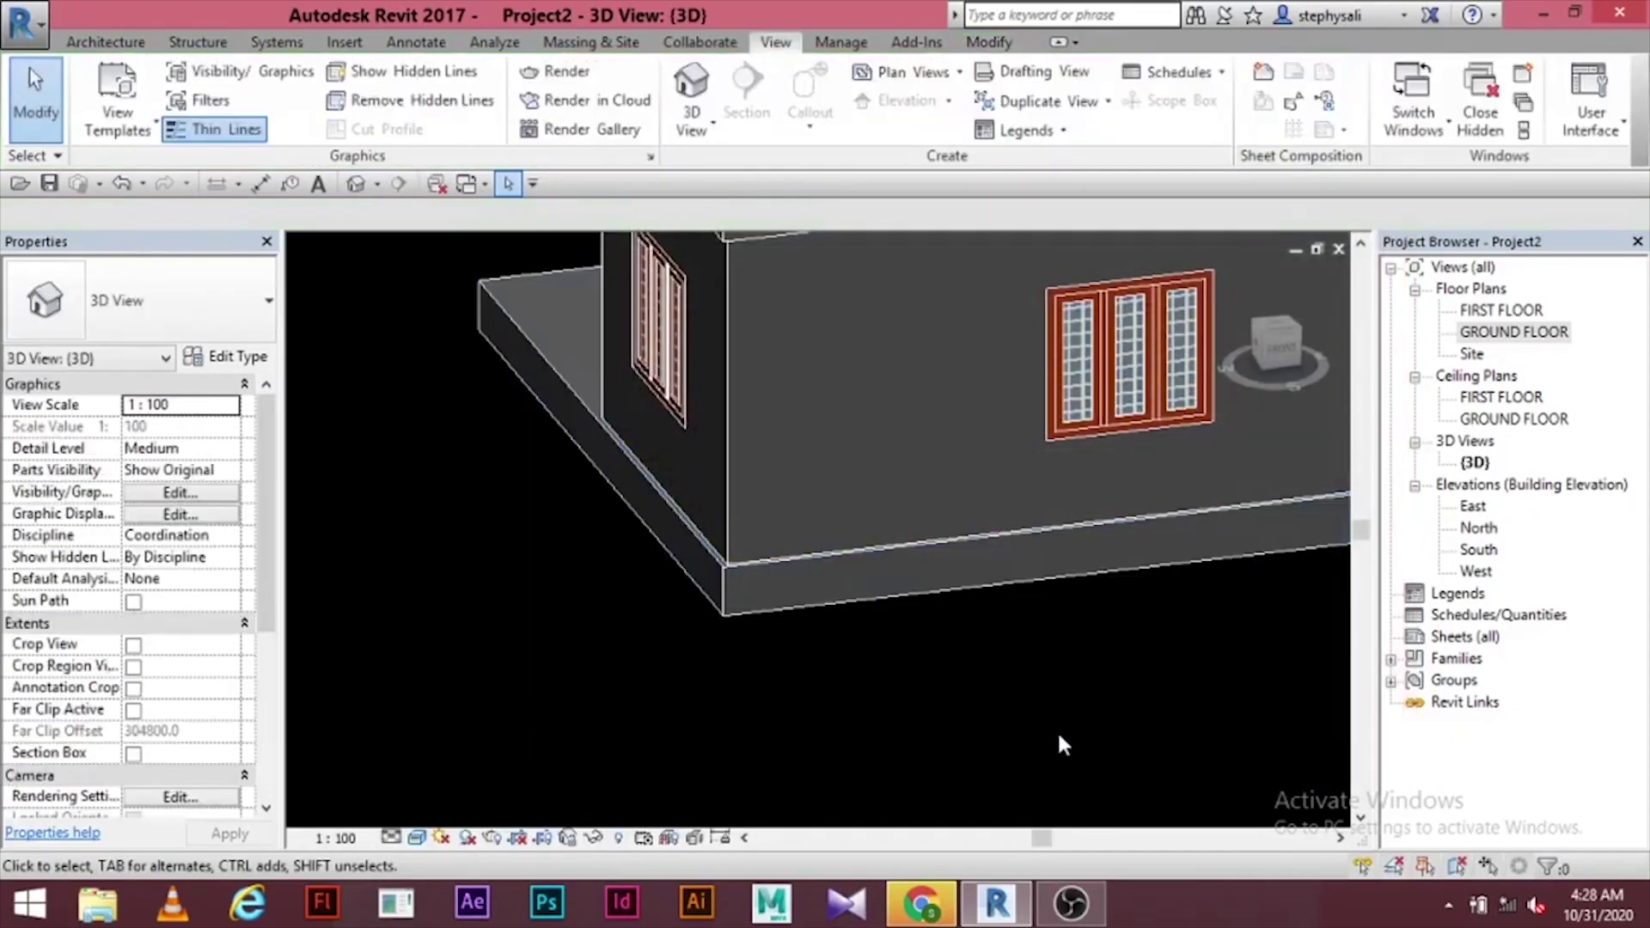
scroll(1064, 741, up, 3)
- Review the house from the home and opposite corners, then open the GROUND FLOOR plan
scroll(1064, 741, down, 5)
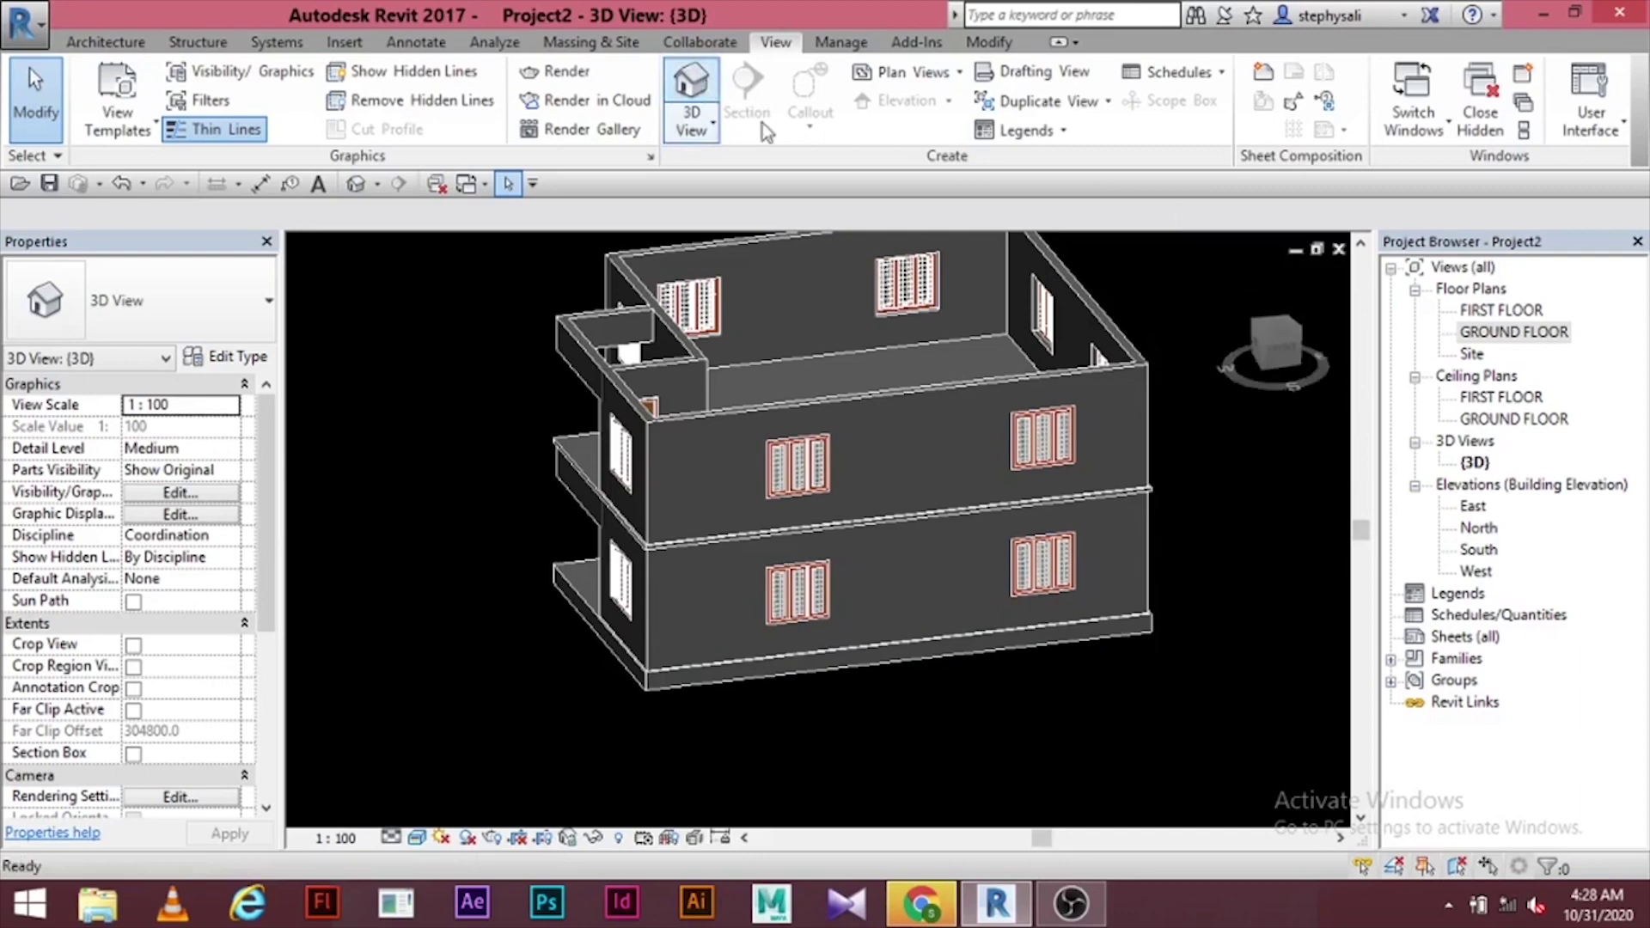
click(1236, 279)
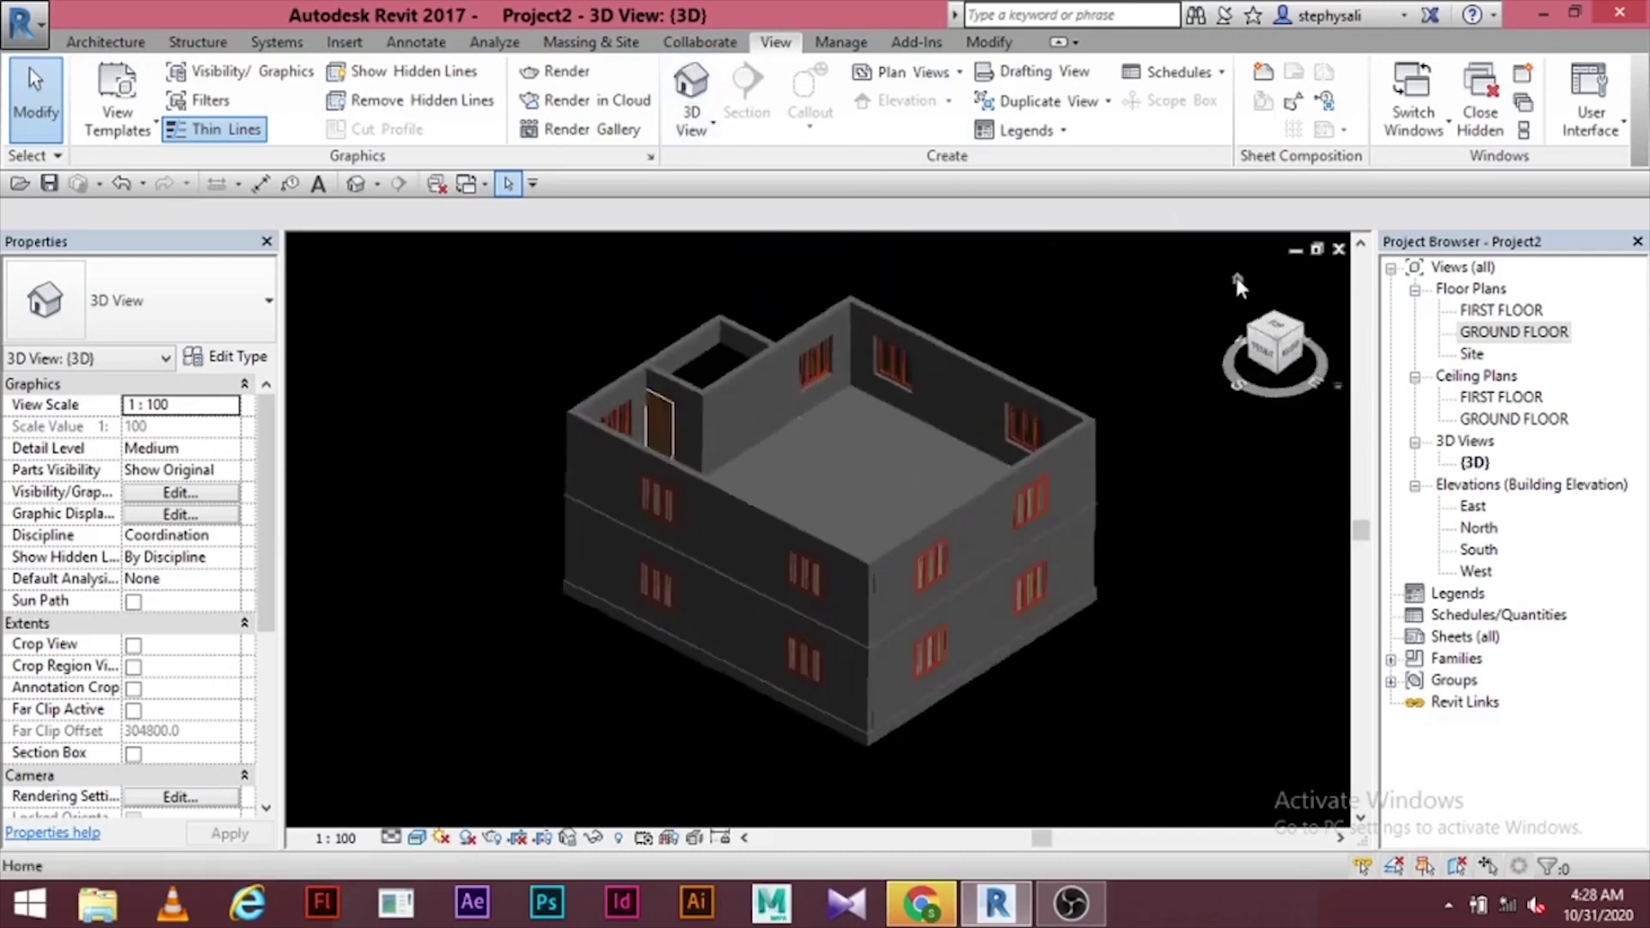
click(1255, 331)
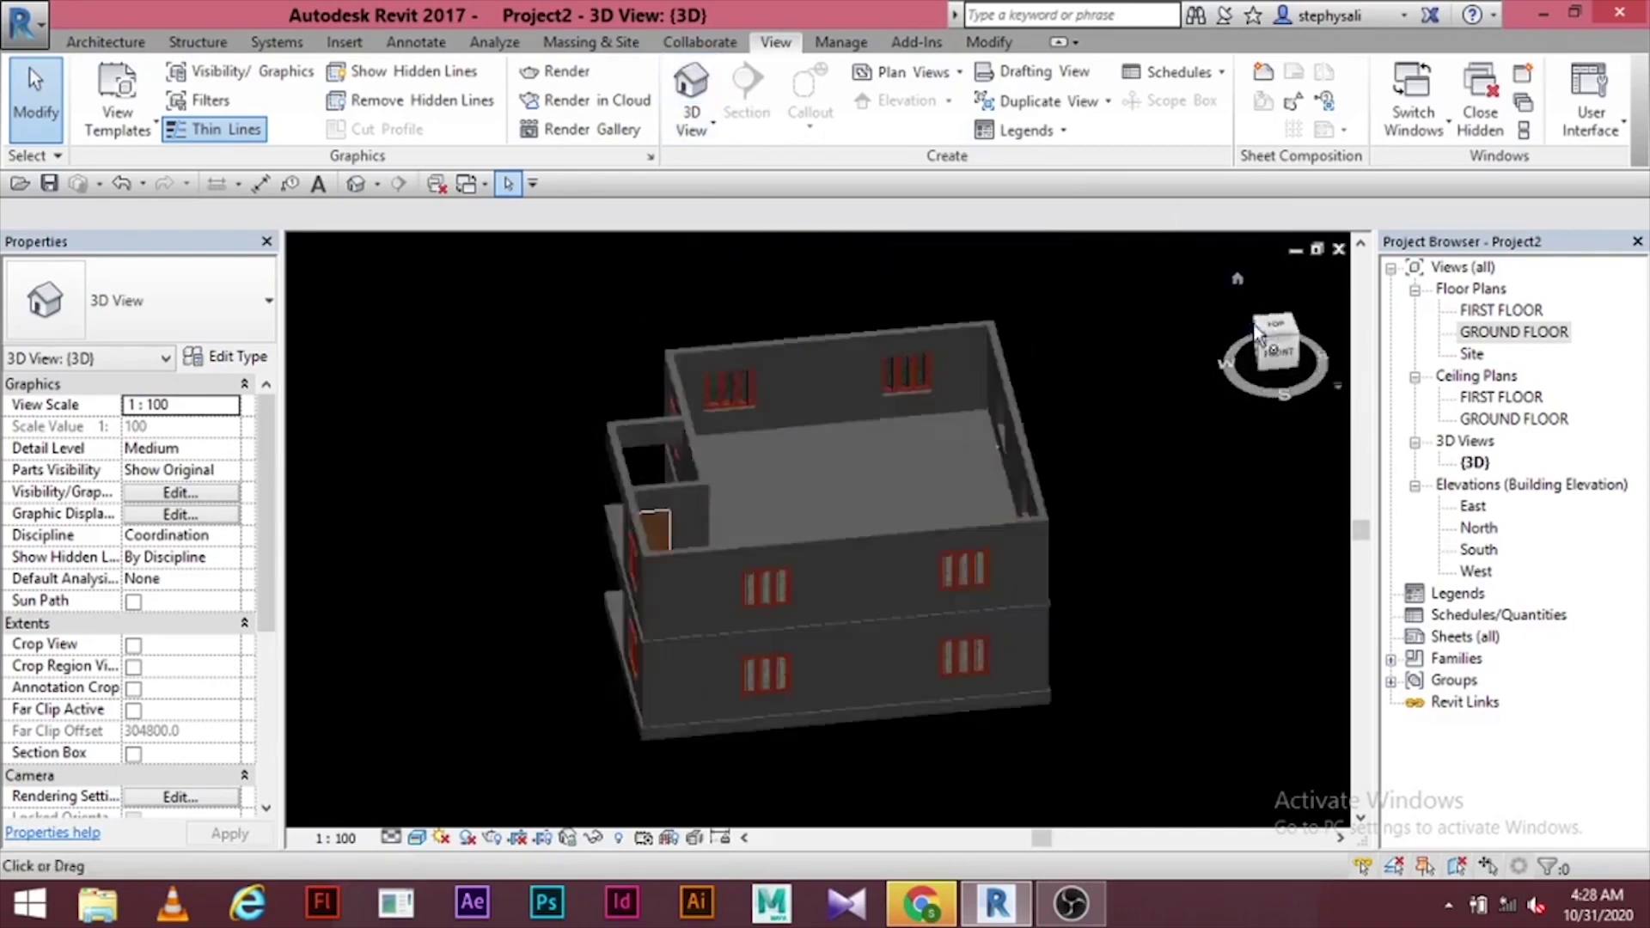
scroll(1051, 667, up, 3)
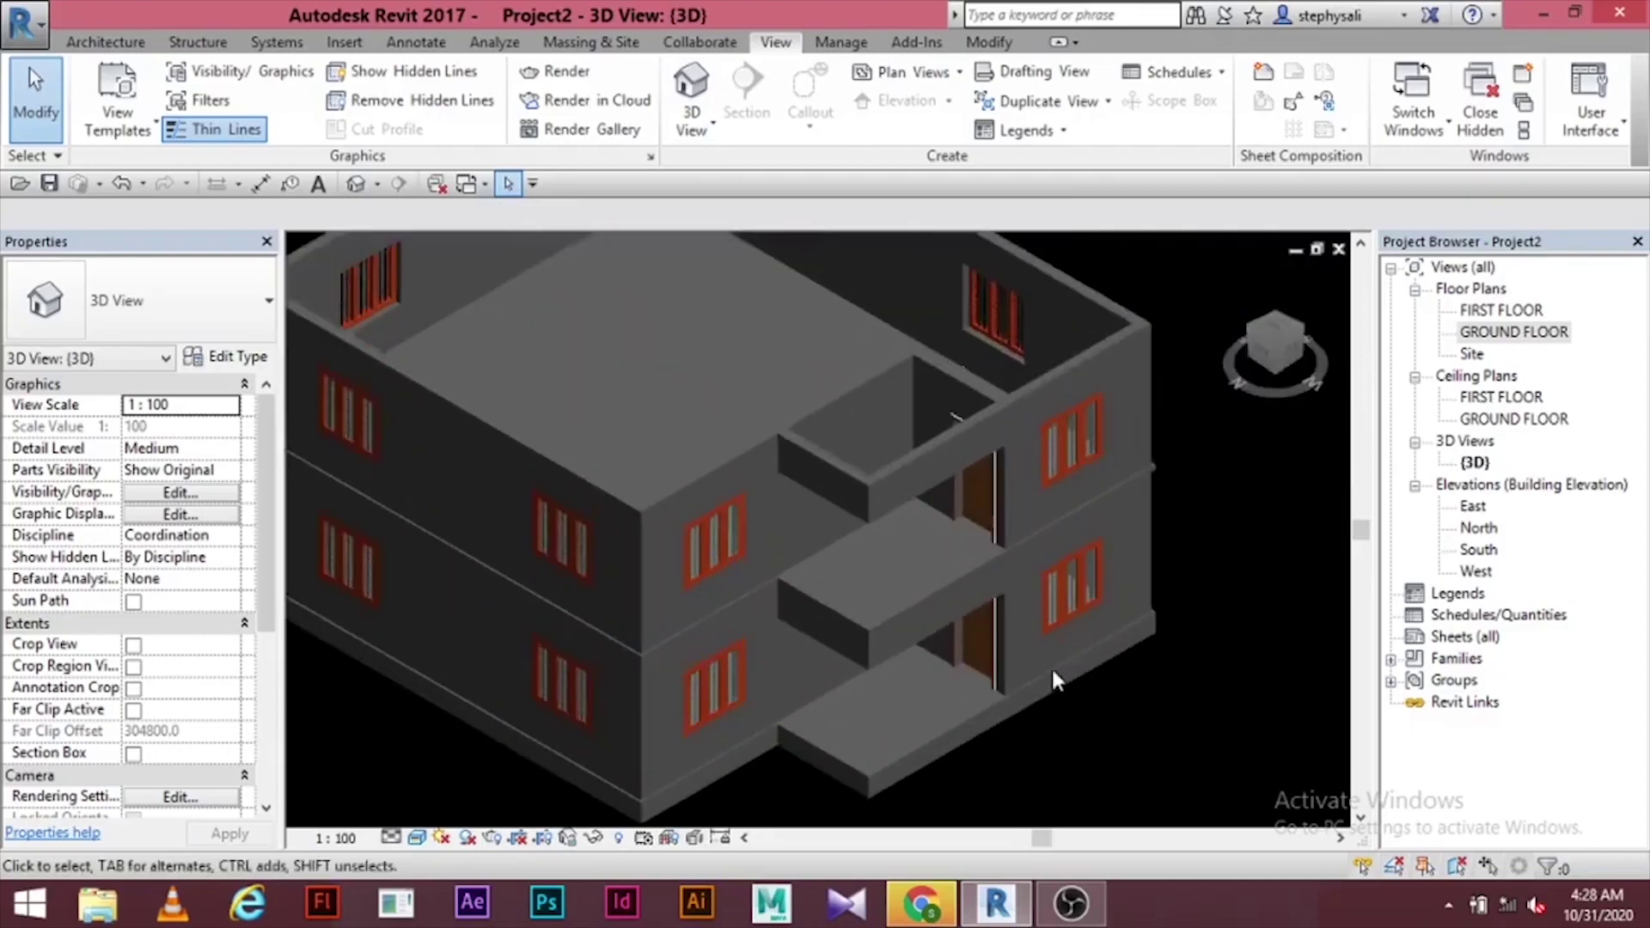
middle_drag(1050, 667, 753, 503)
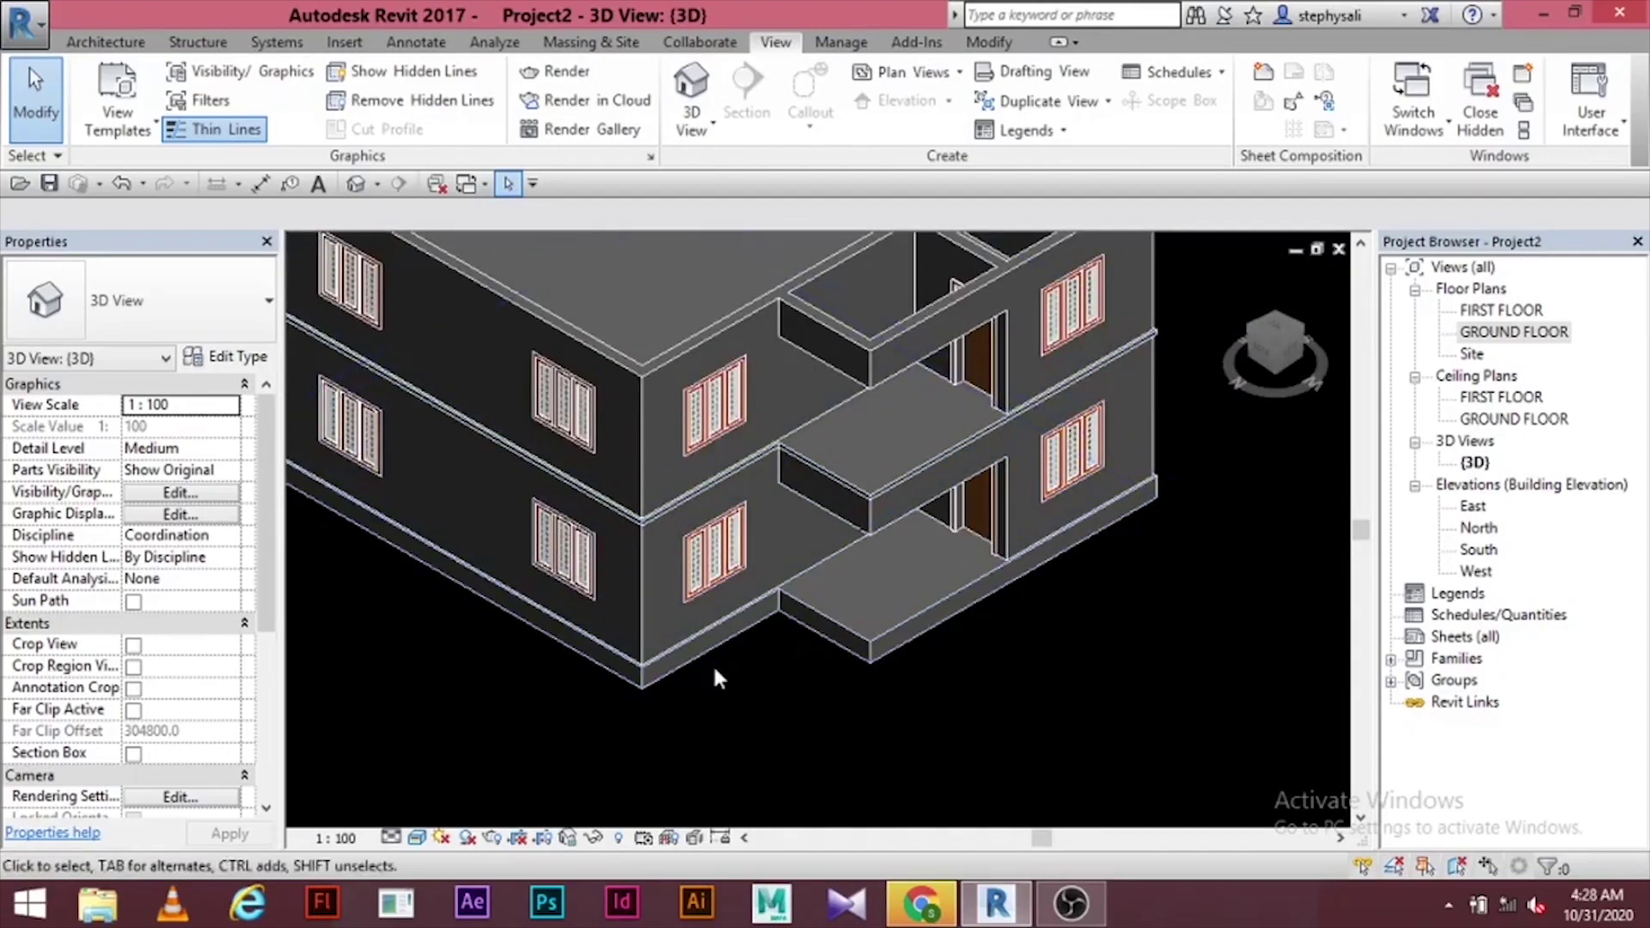
scroll(916, 599, down, 2)
middle_drag(930, 590, 1008, 686)
scroll(1057, 658, down, 2)
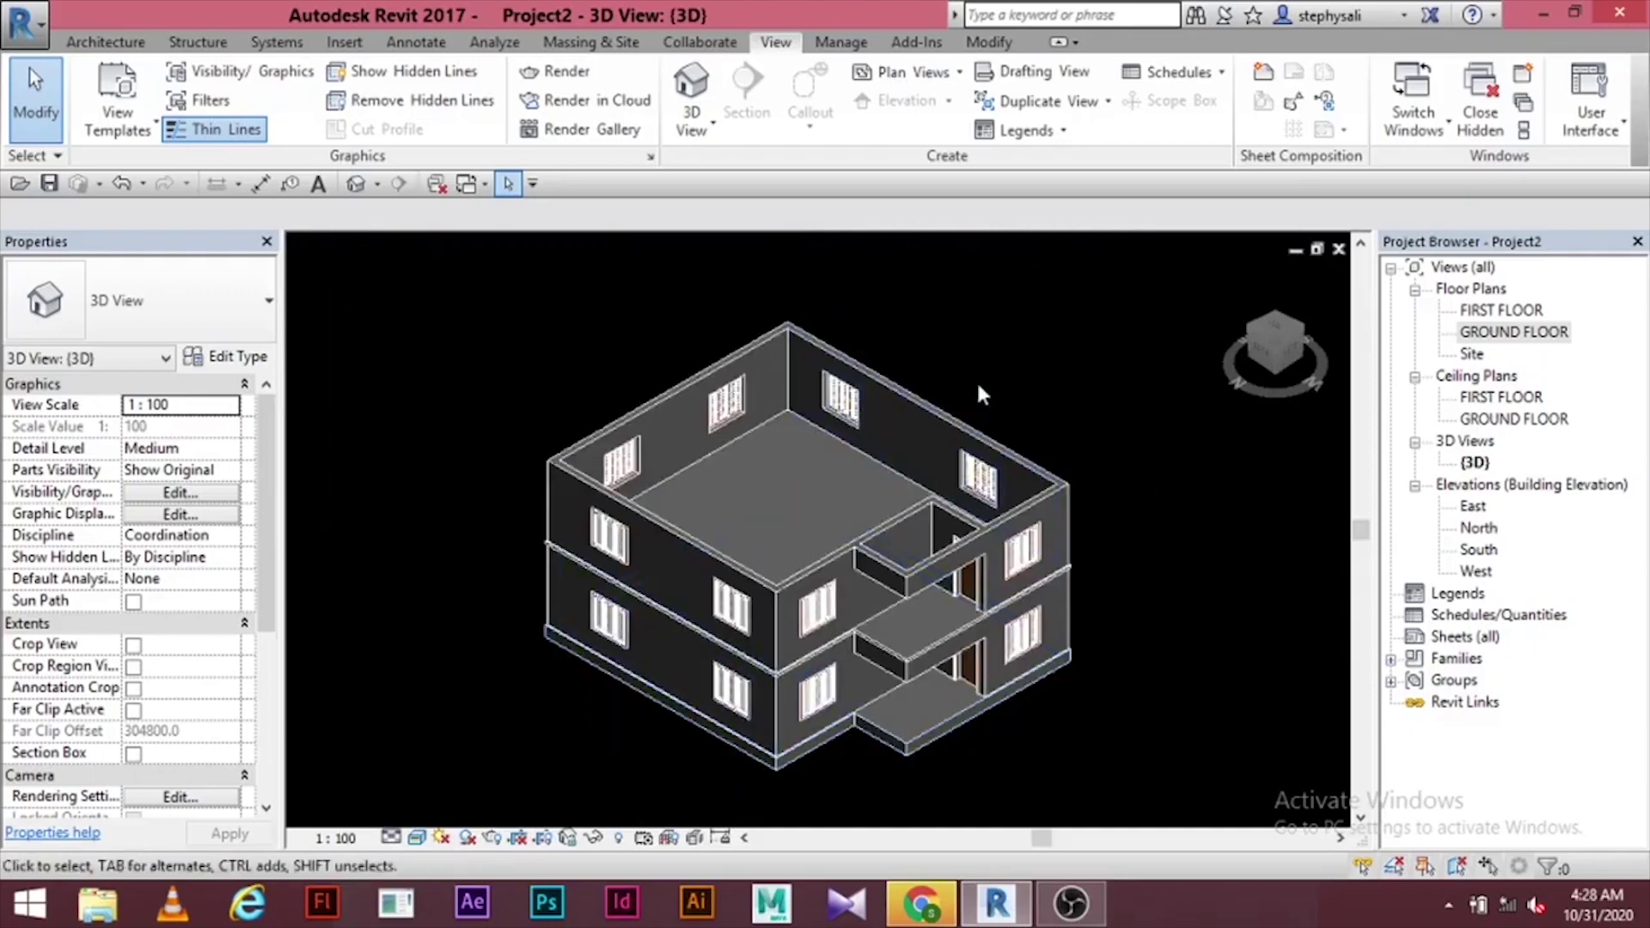
middle_drag(990, 387, 1005, 378)
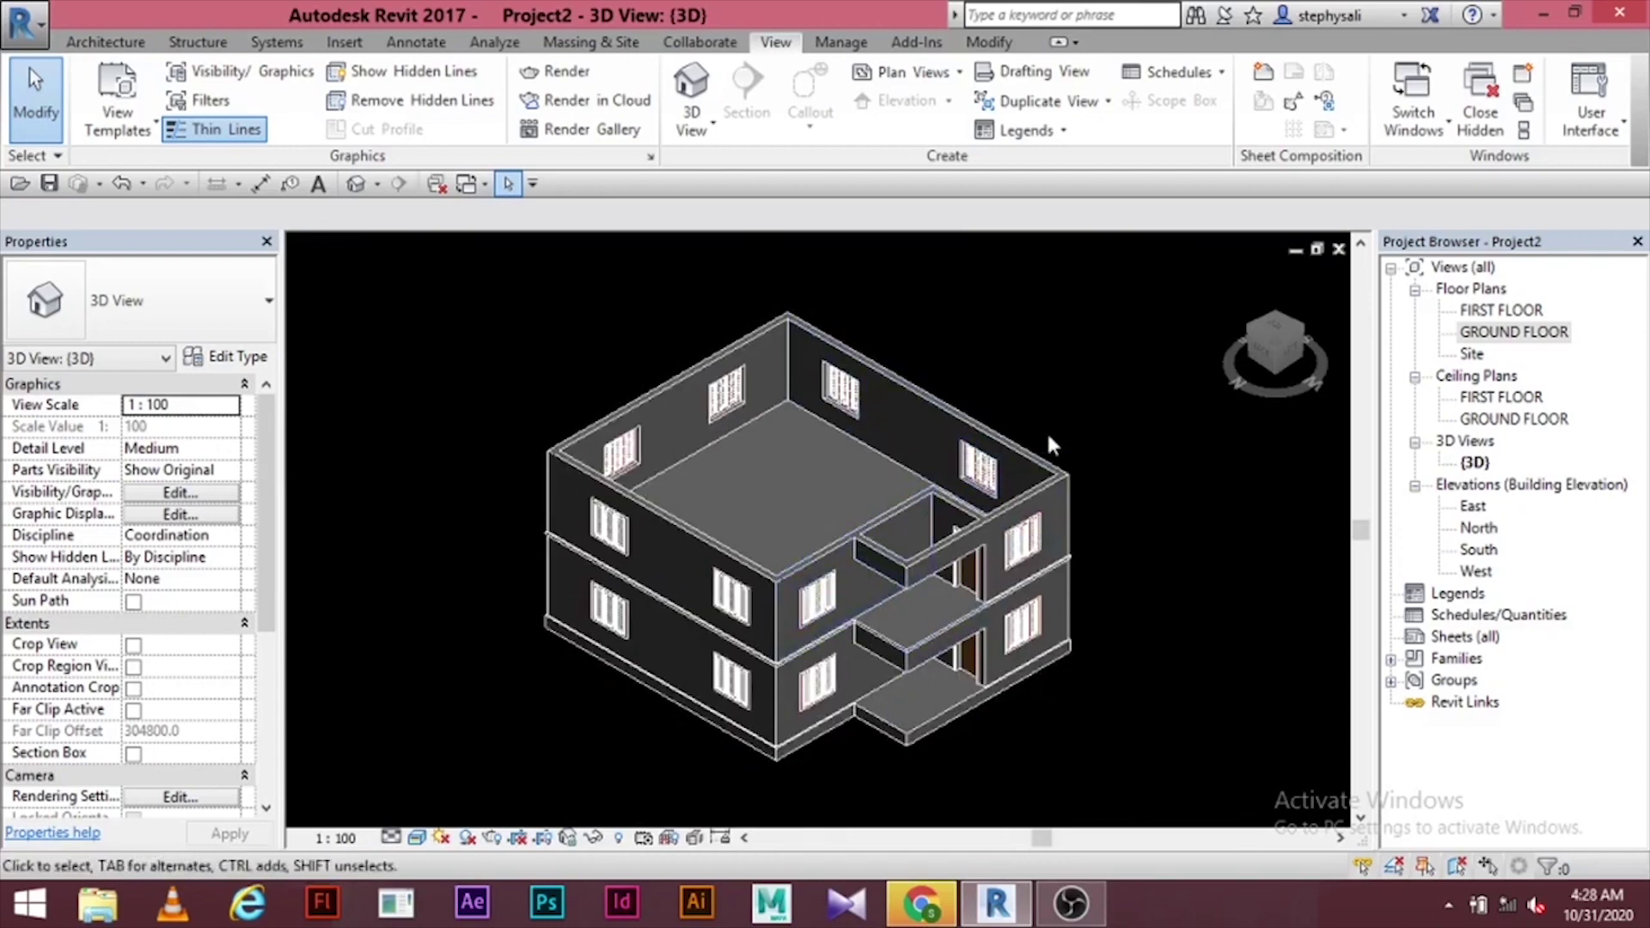
double_click(1496, 337)
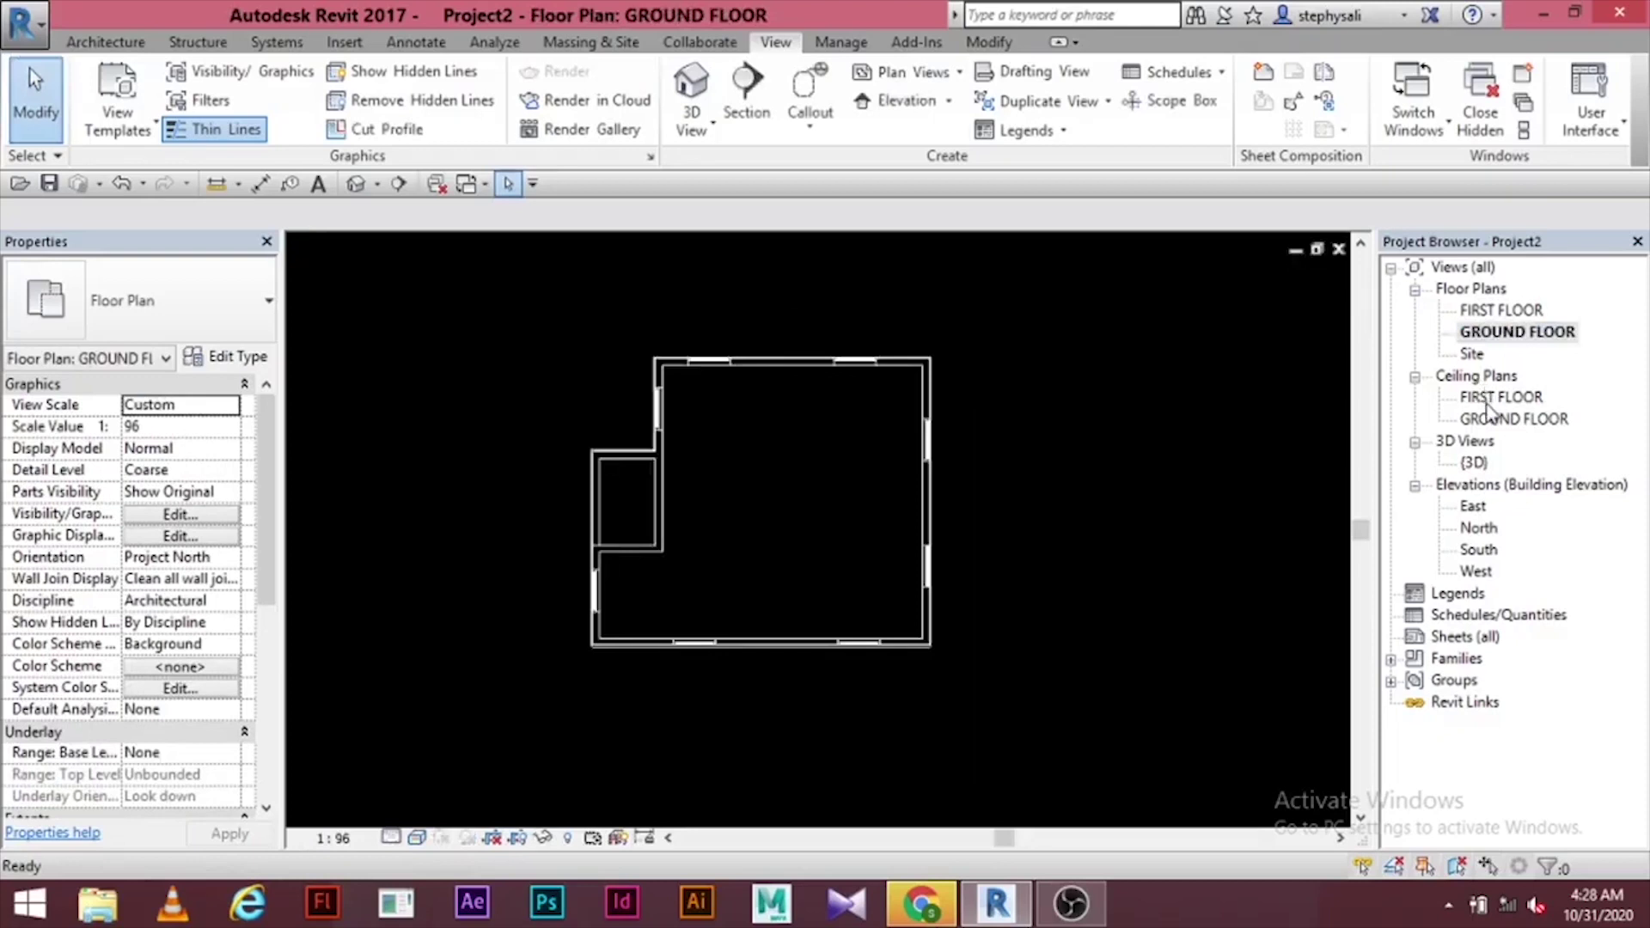
- Place an architectural column at the wall corner on the GROUND FLOOR plan
scroll(612, 481, up, 5)
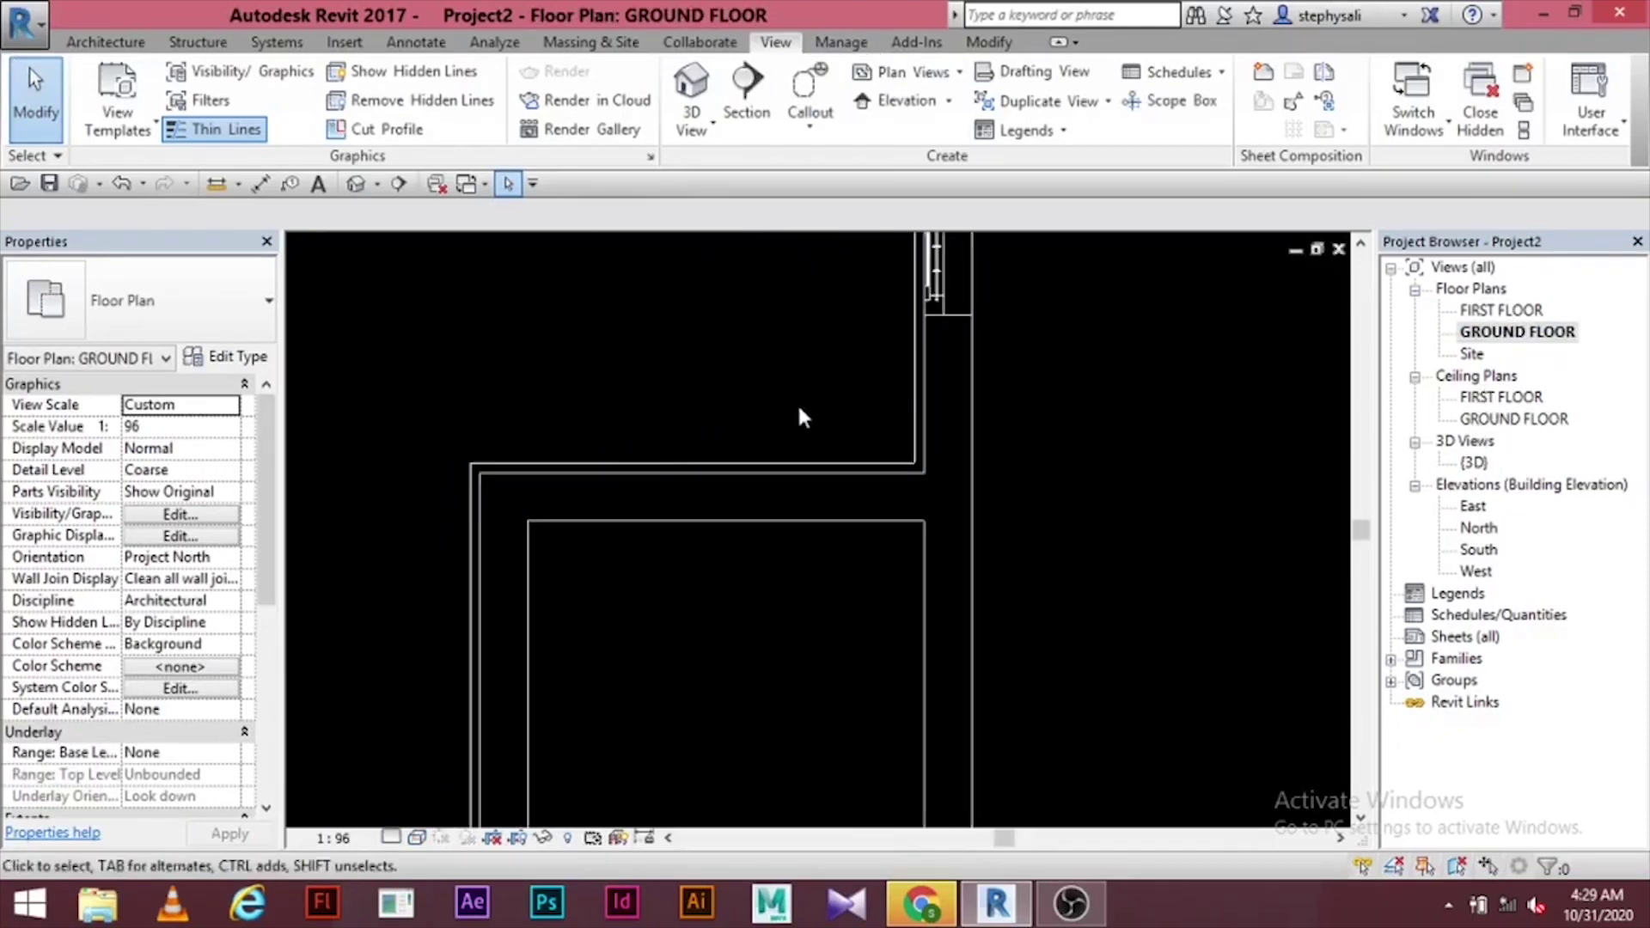
click(86, 43)
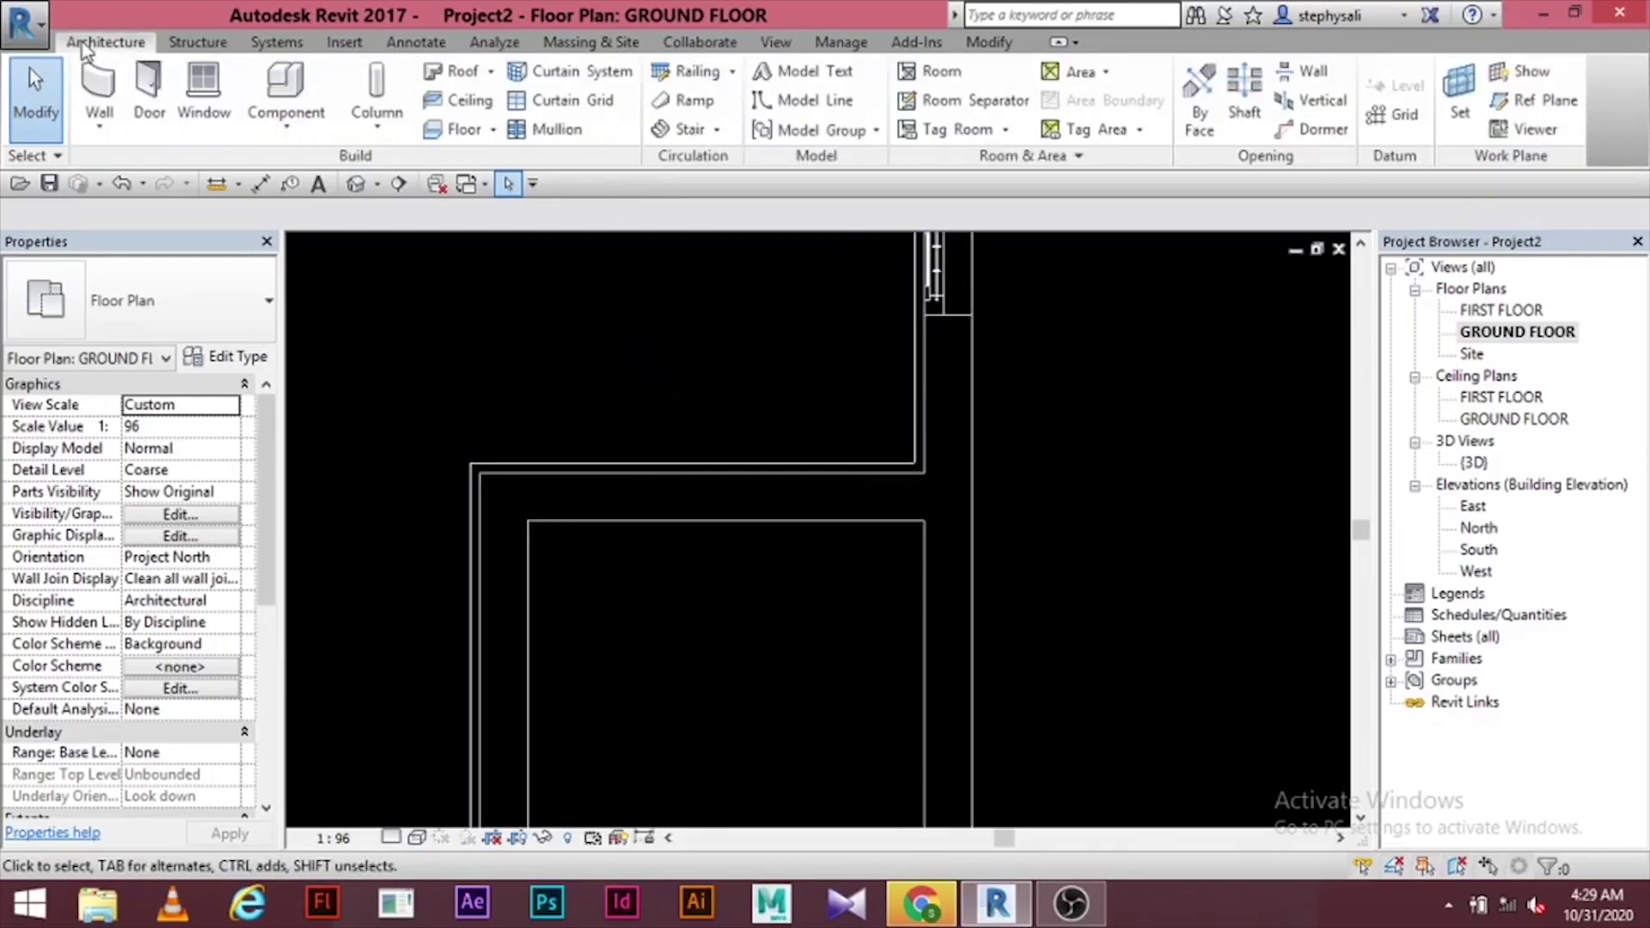
click(377, 131)
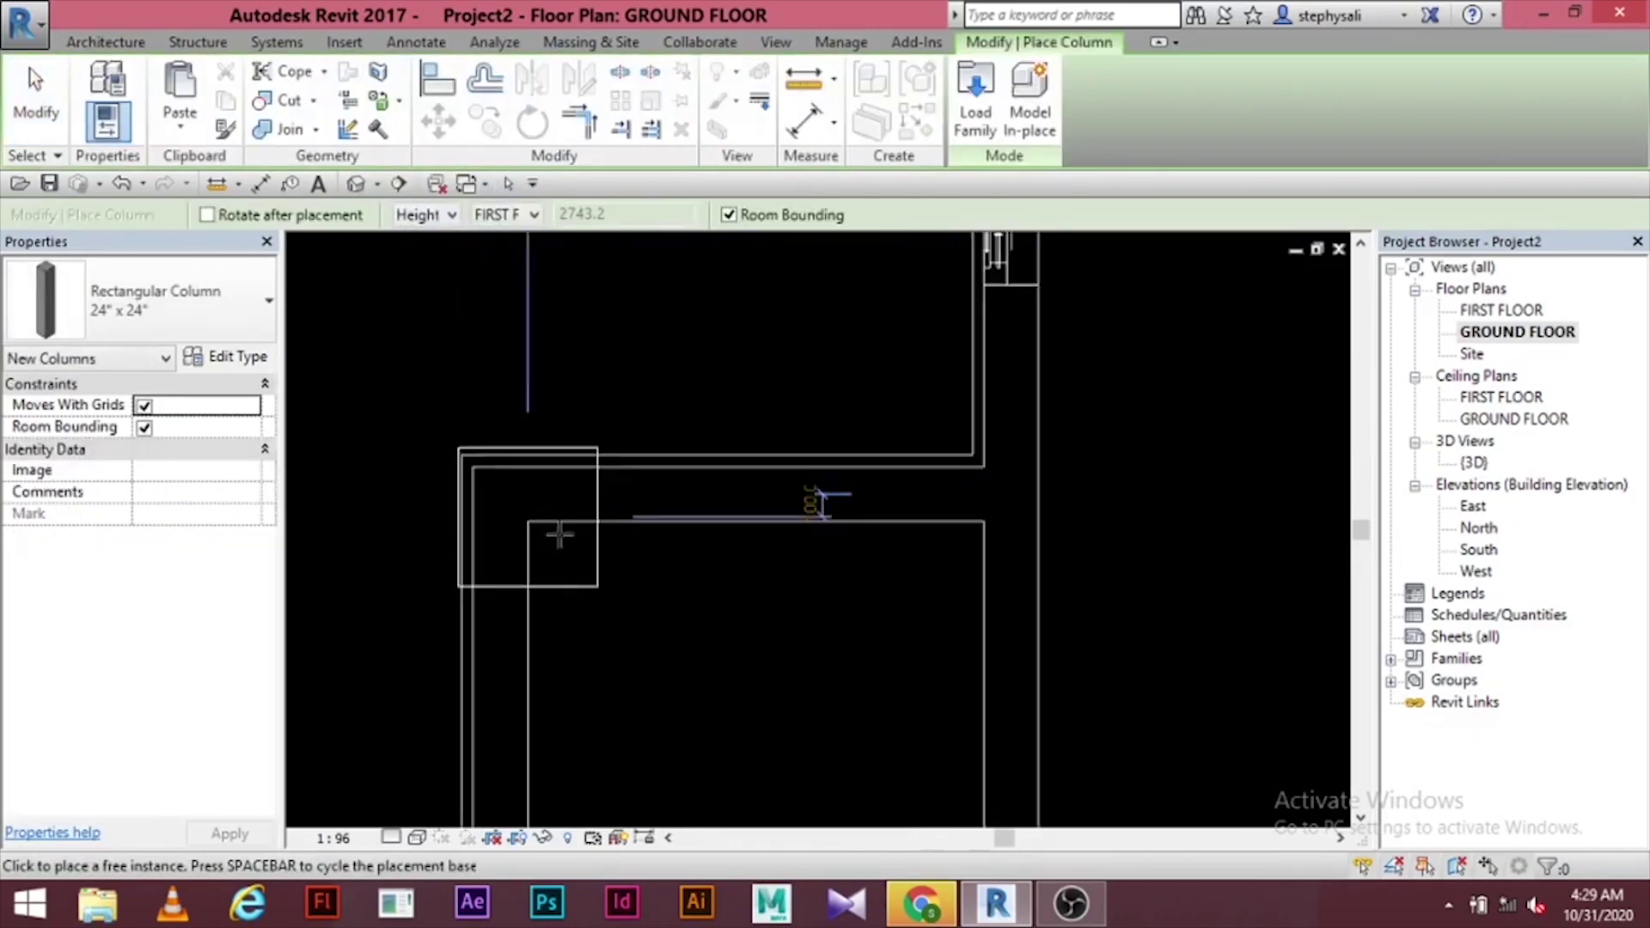
scroll(560, 535, up, 2)
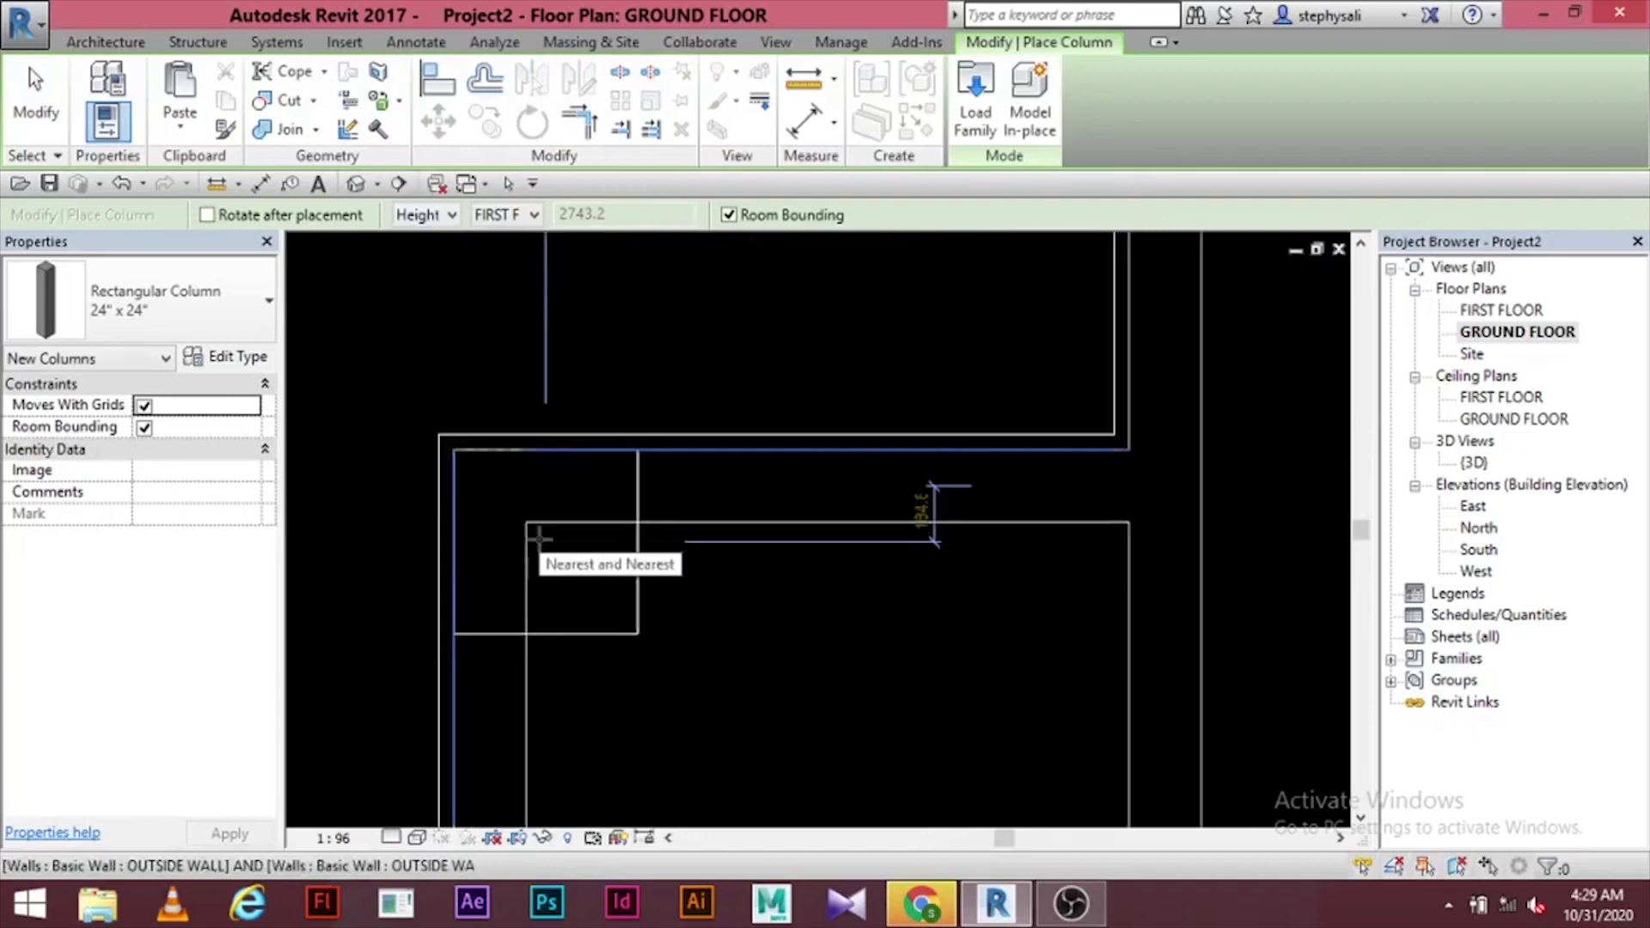
click(539, 539)
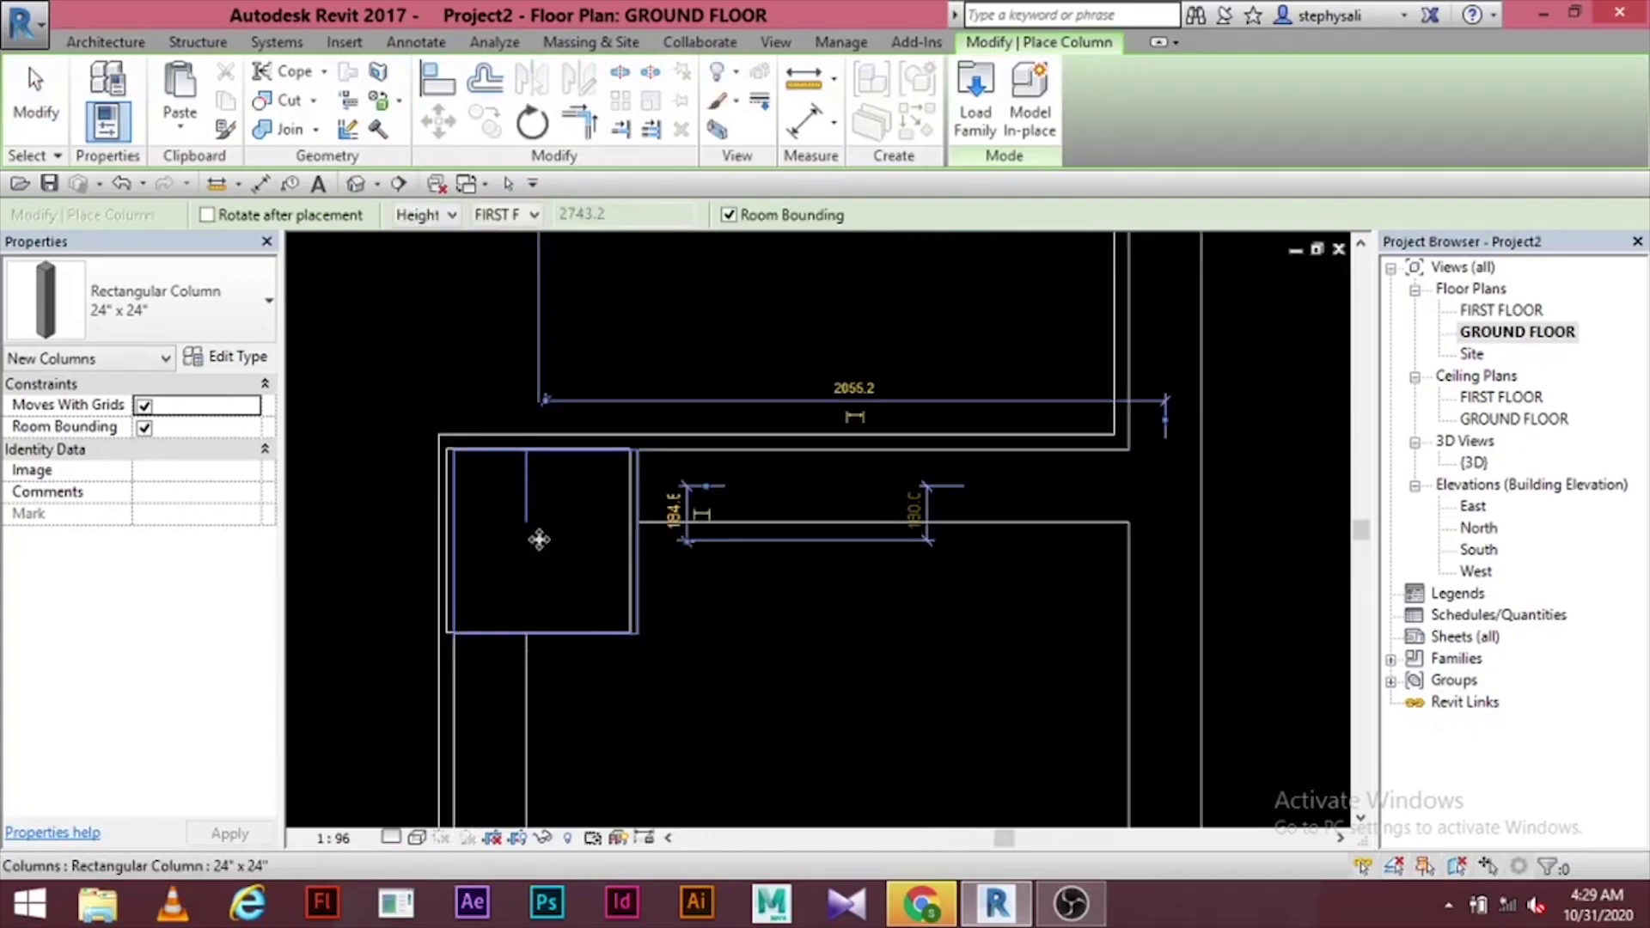
click(64, 120)
- Change the new column's type to 18" x 18"
click(638, 633)
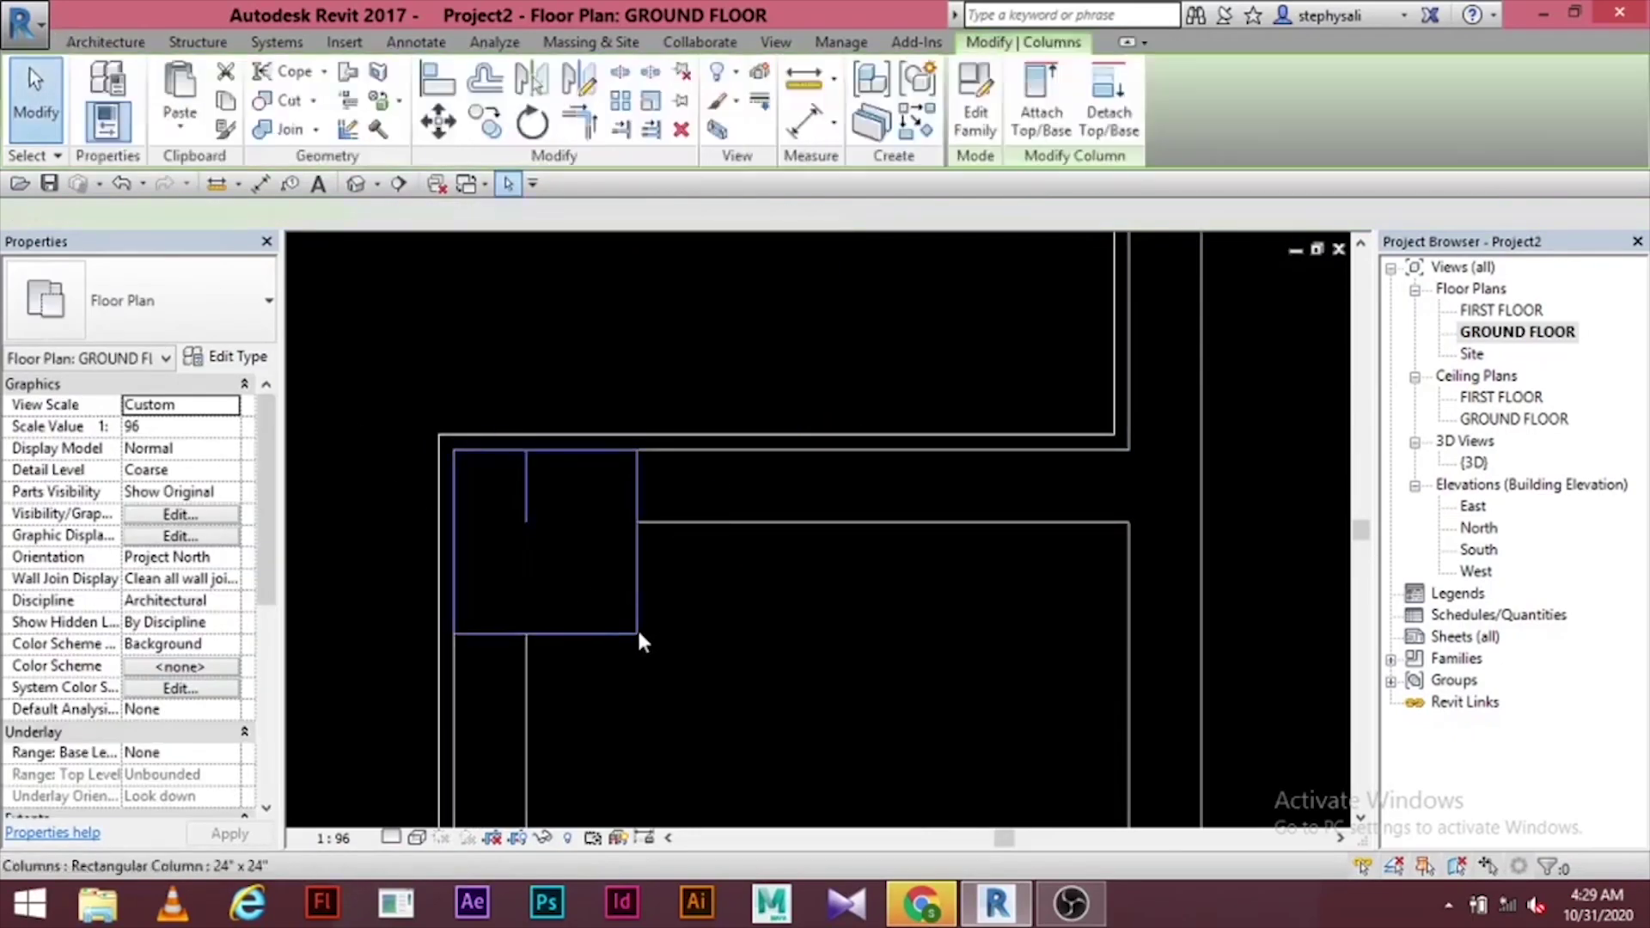
click(256, 320)
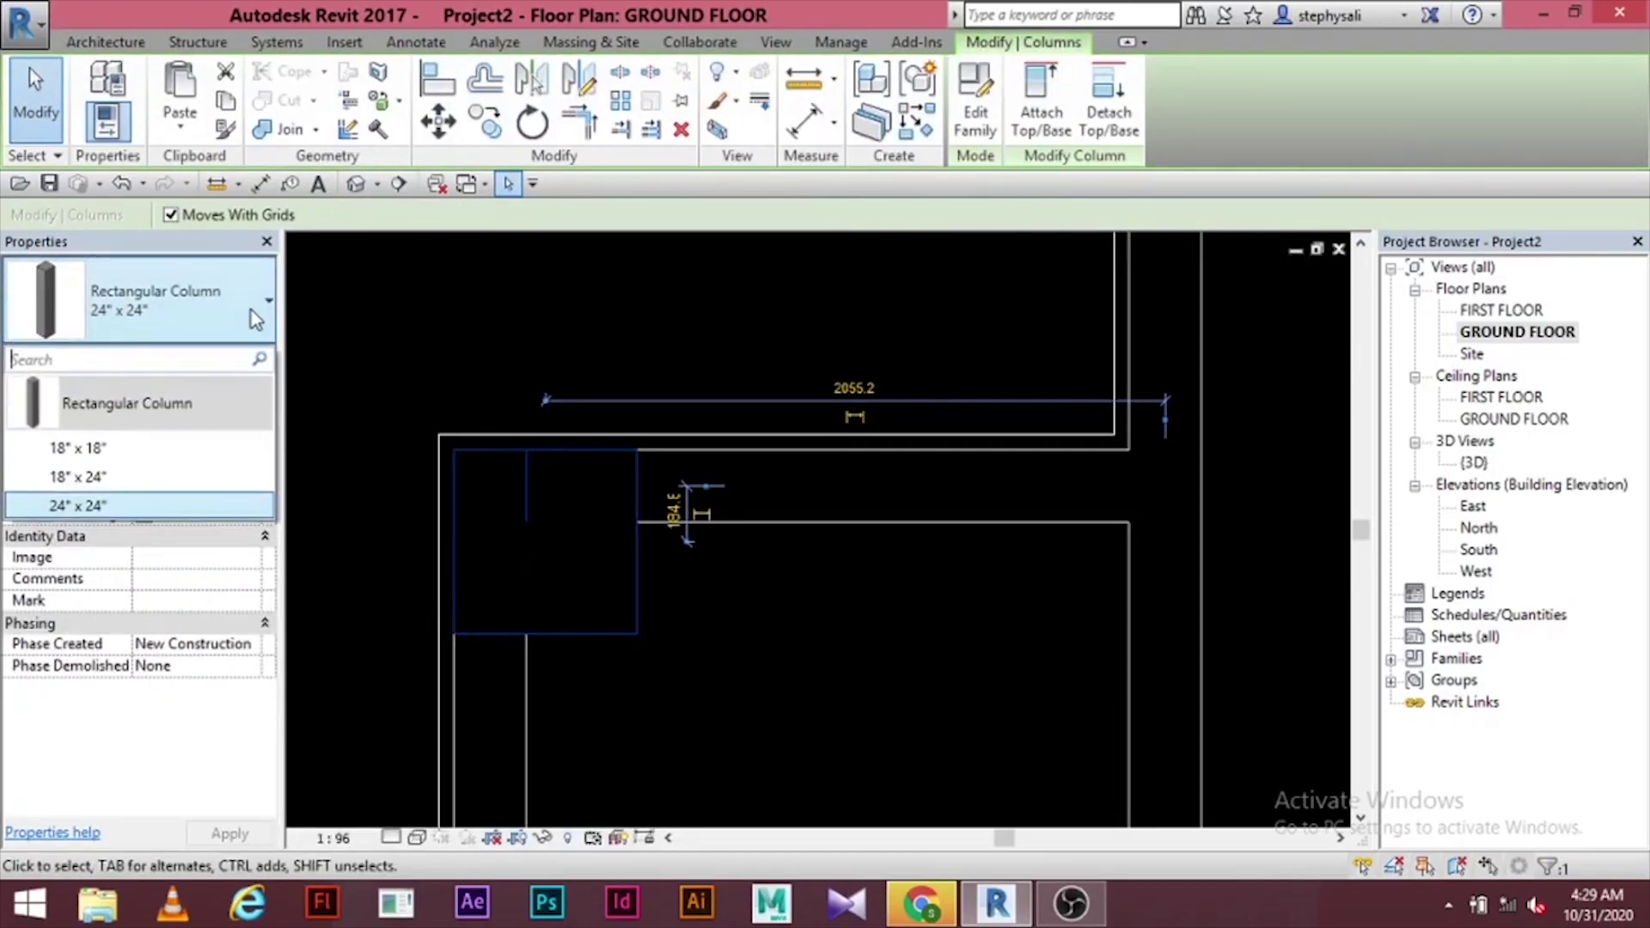
click(119, 447)
click(847, 647)
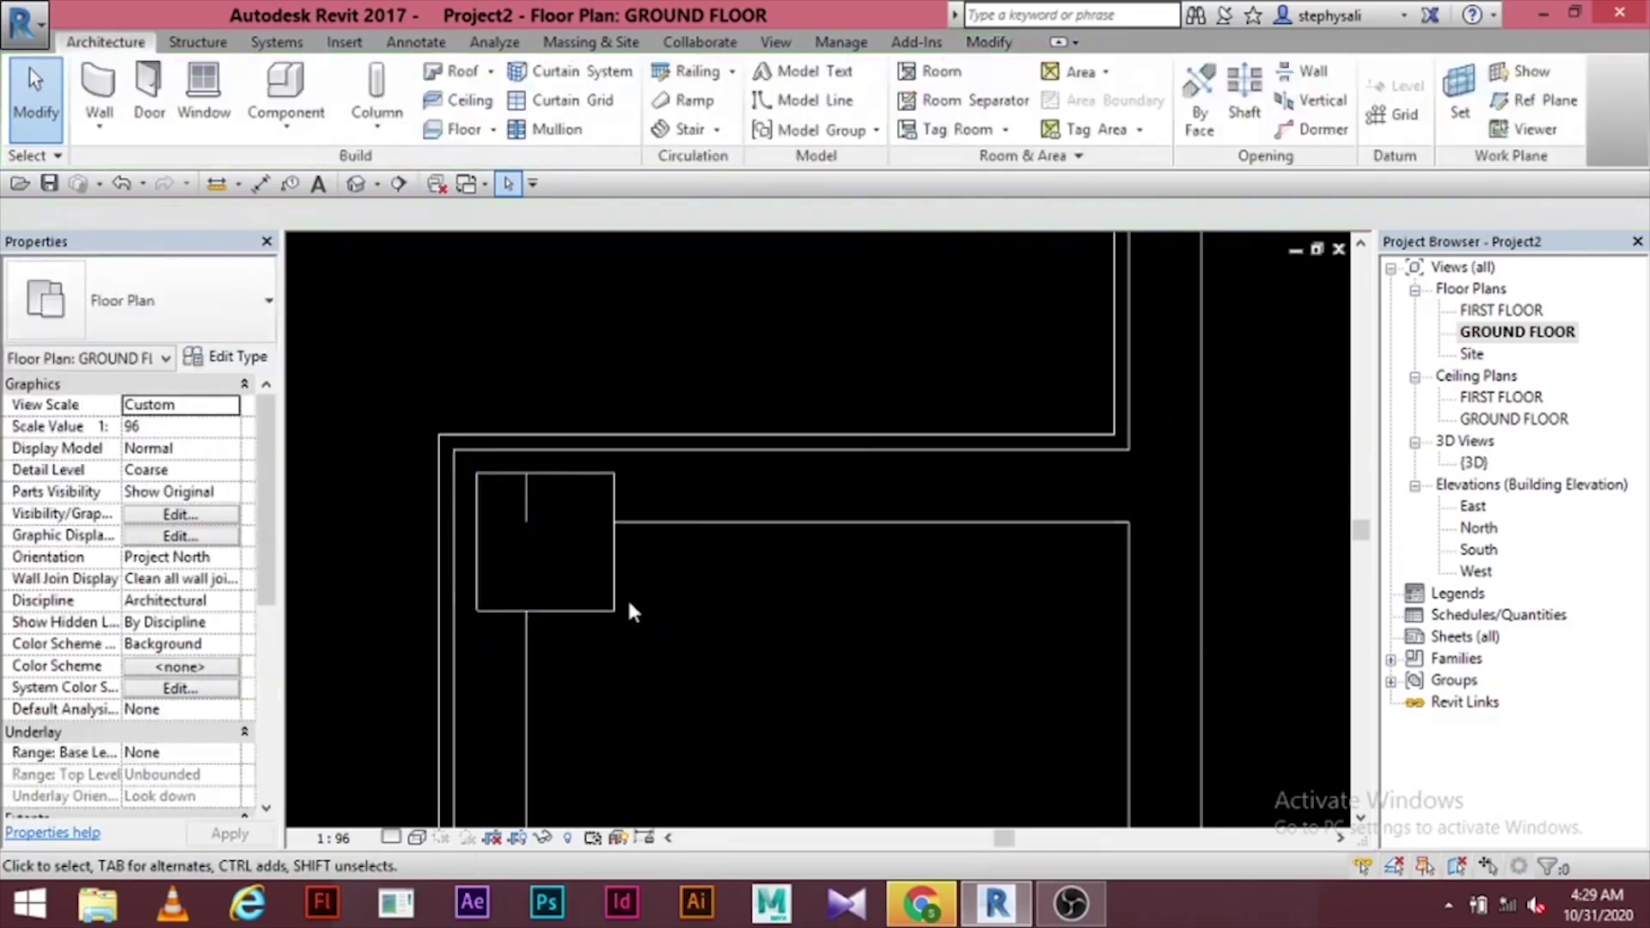
- Move the resized column up toward the wall corner
click(612, 604)
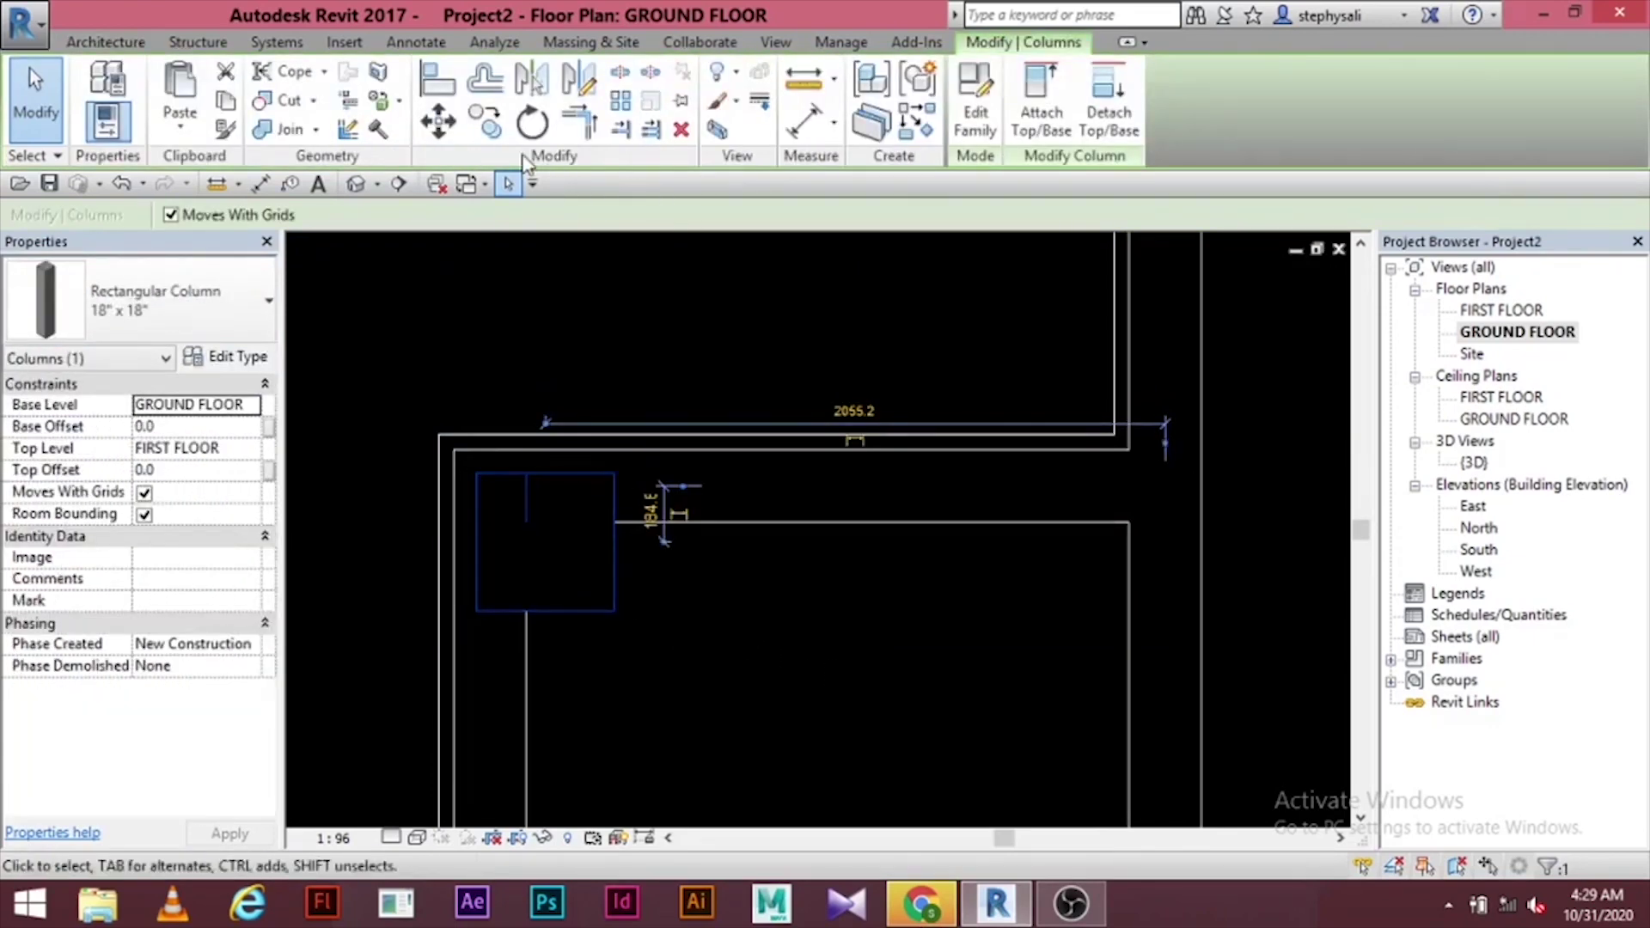
click(440, 125)
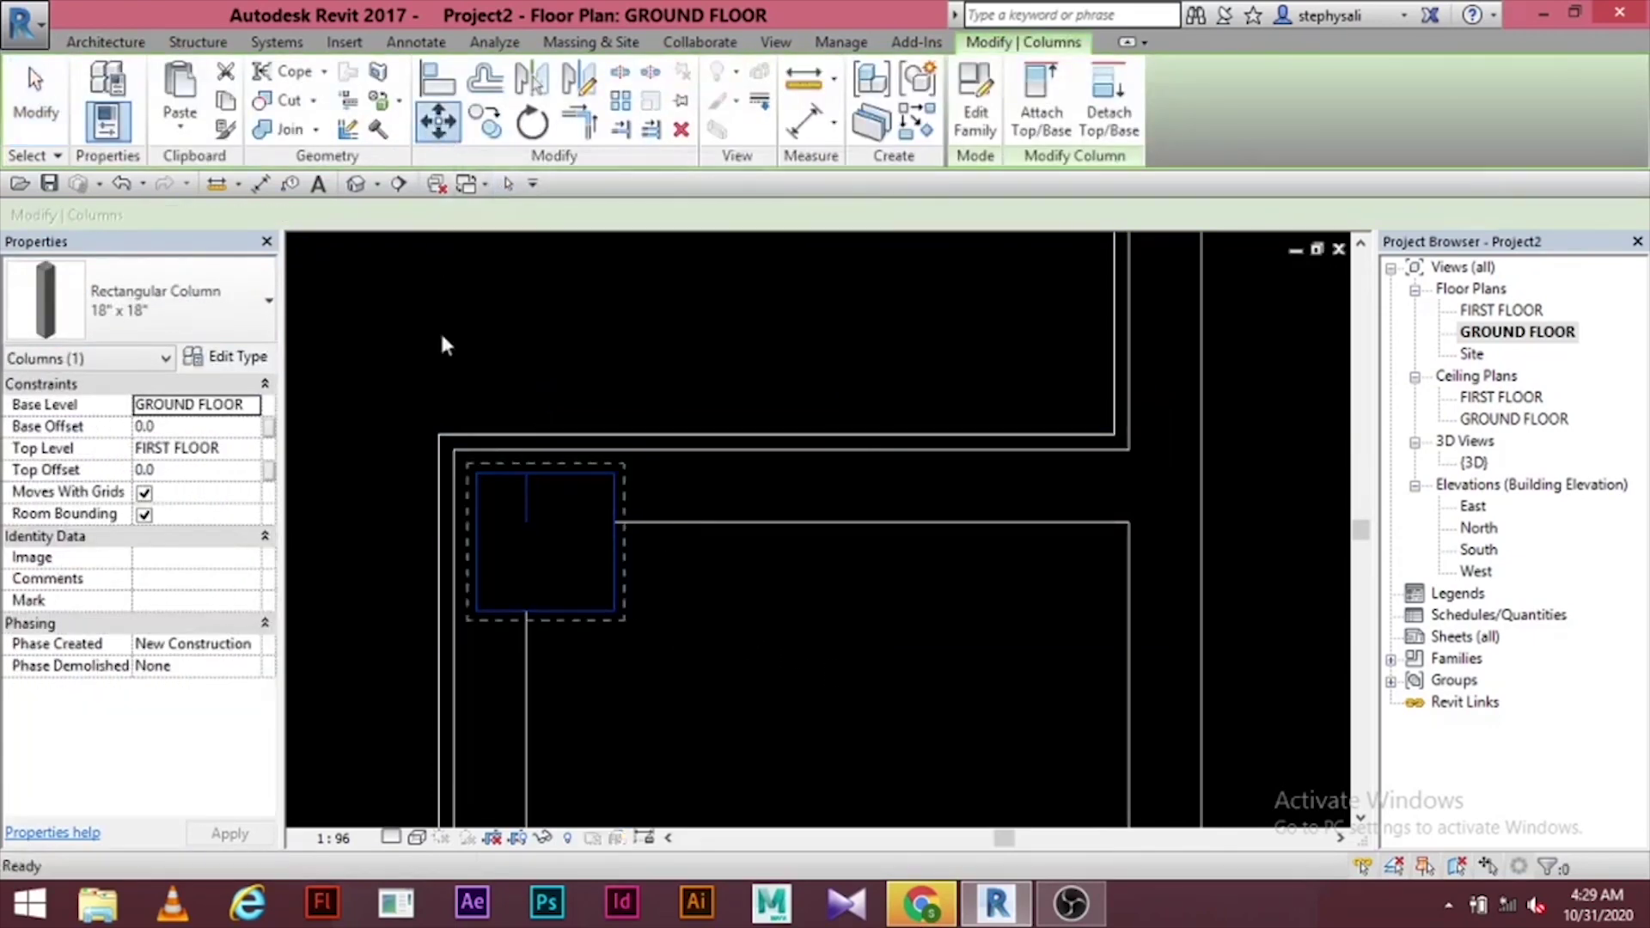
click(477, 466)
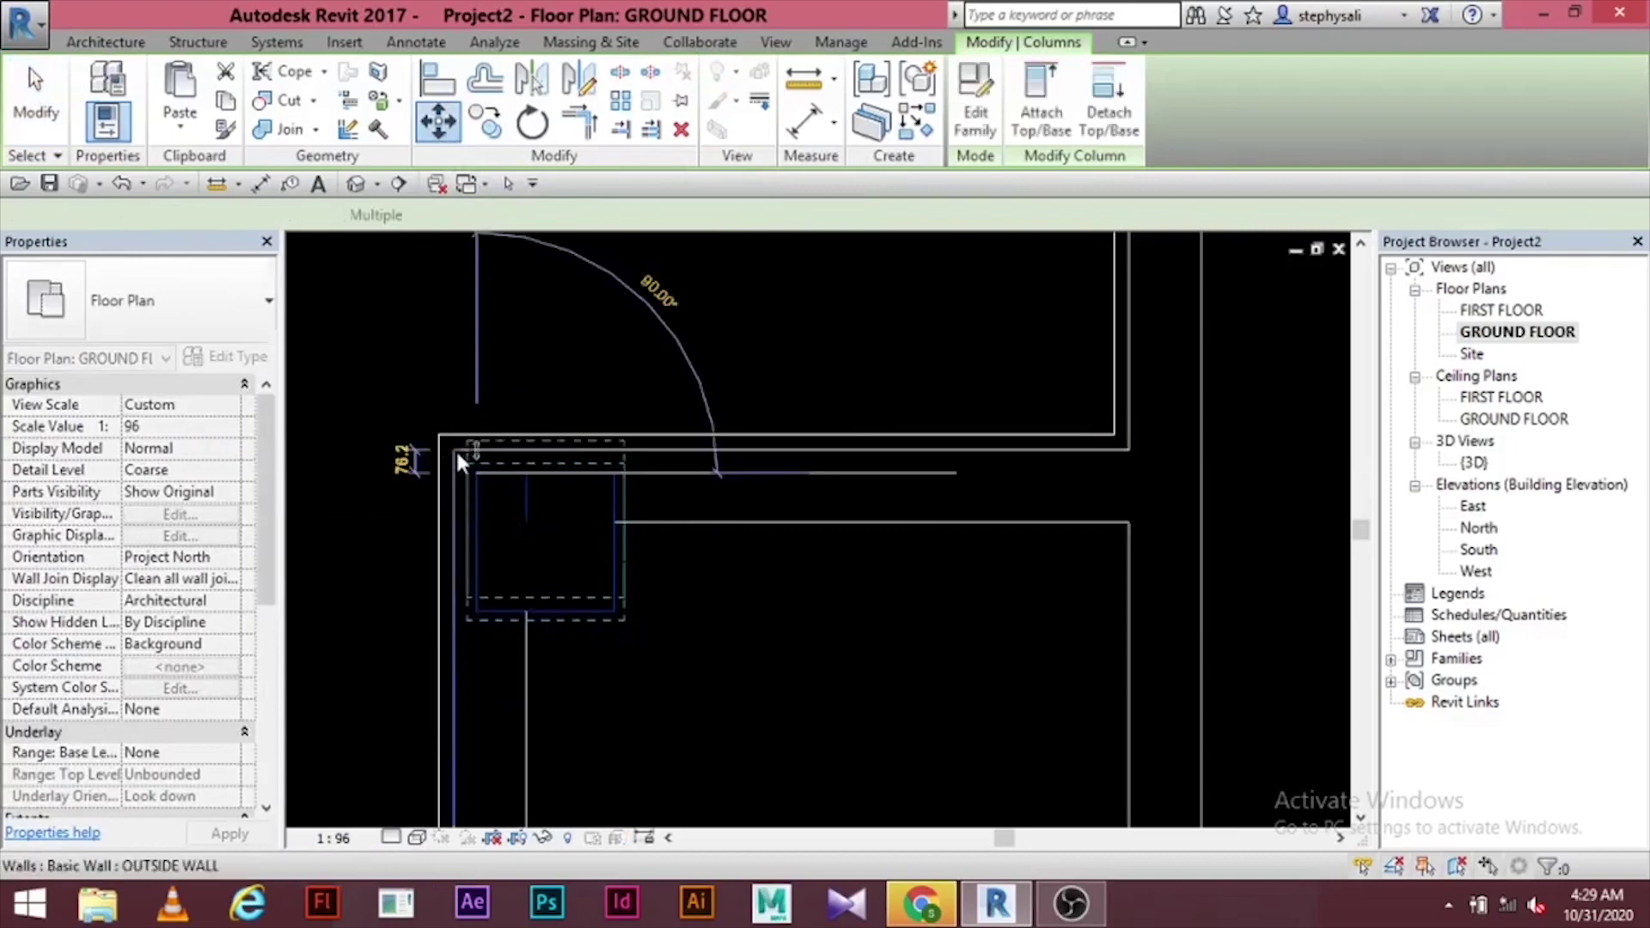
click(456, 449)
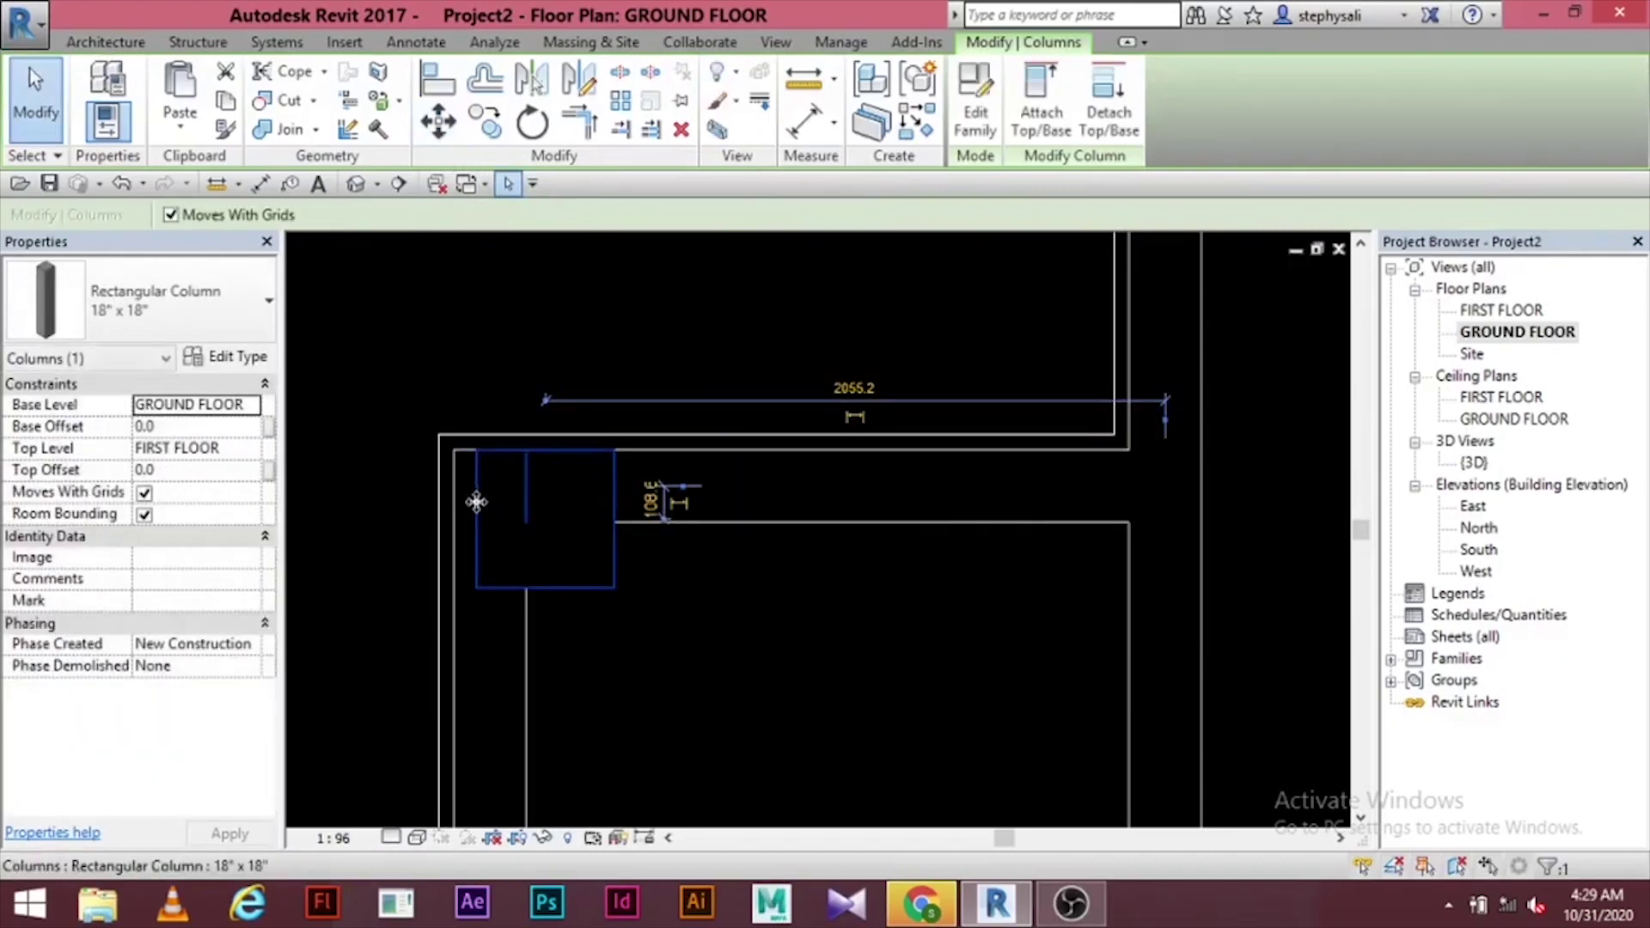
- Move the column again so its corner snaps exactly onto the wall corner, then deselect it
click(440, 124)
scroll(494, 452, up, 2)
scroll(492, 445, up, 1)
click(462, 478)
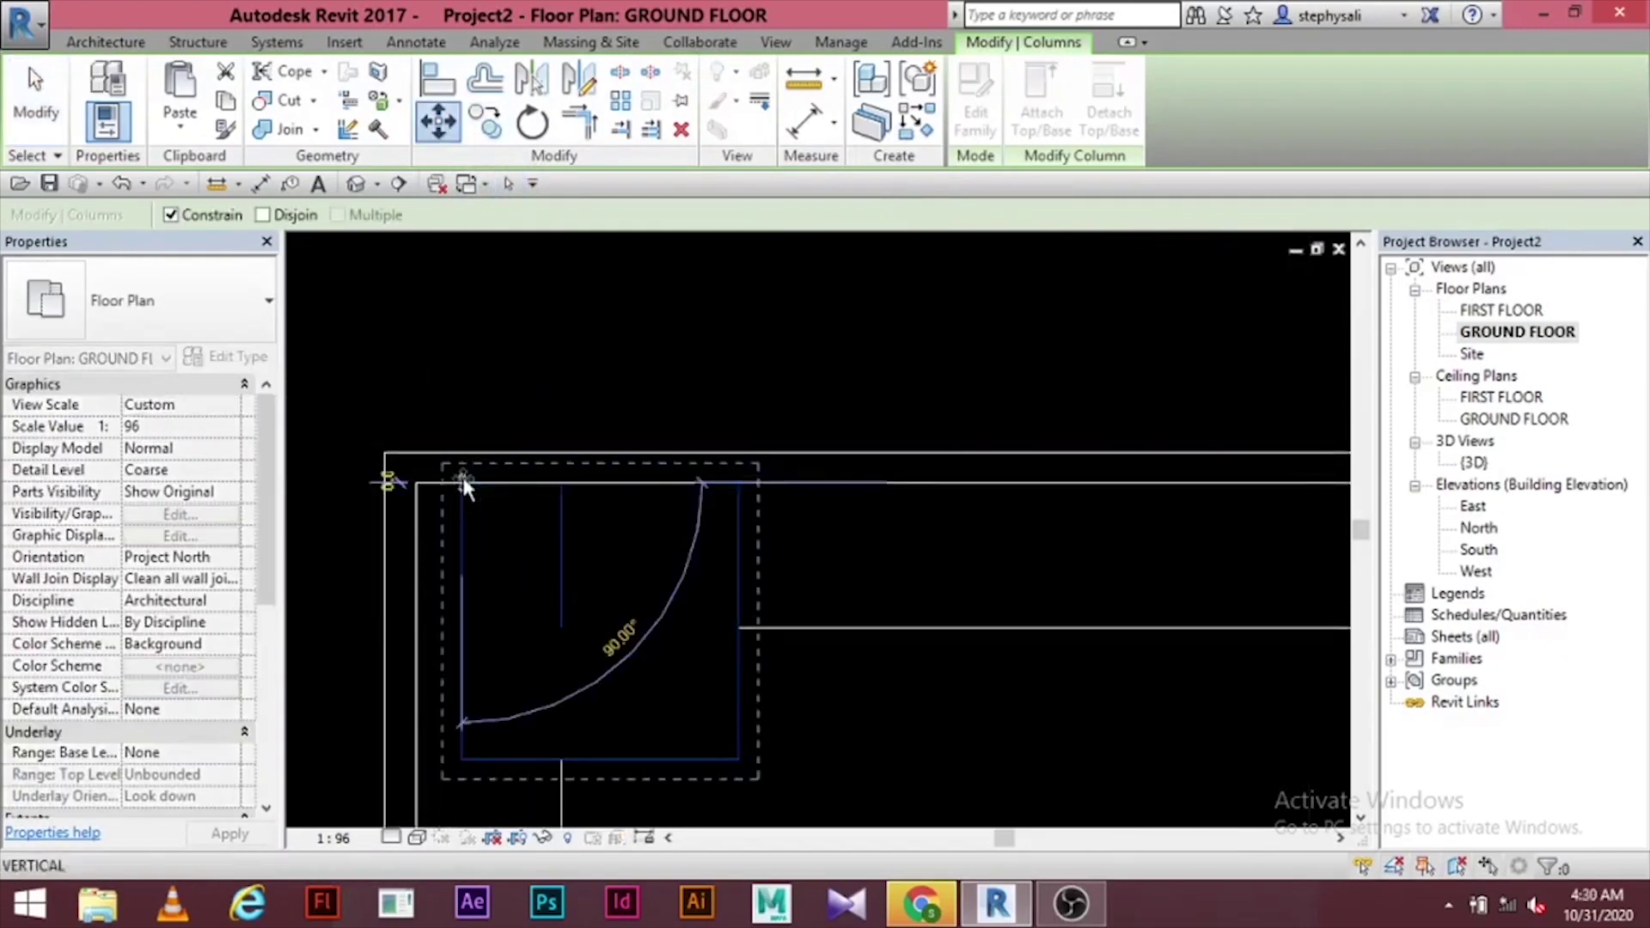
click(414, 483)
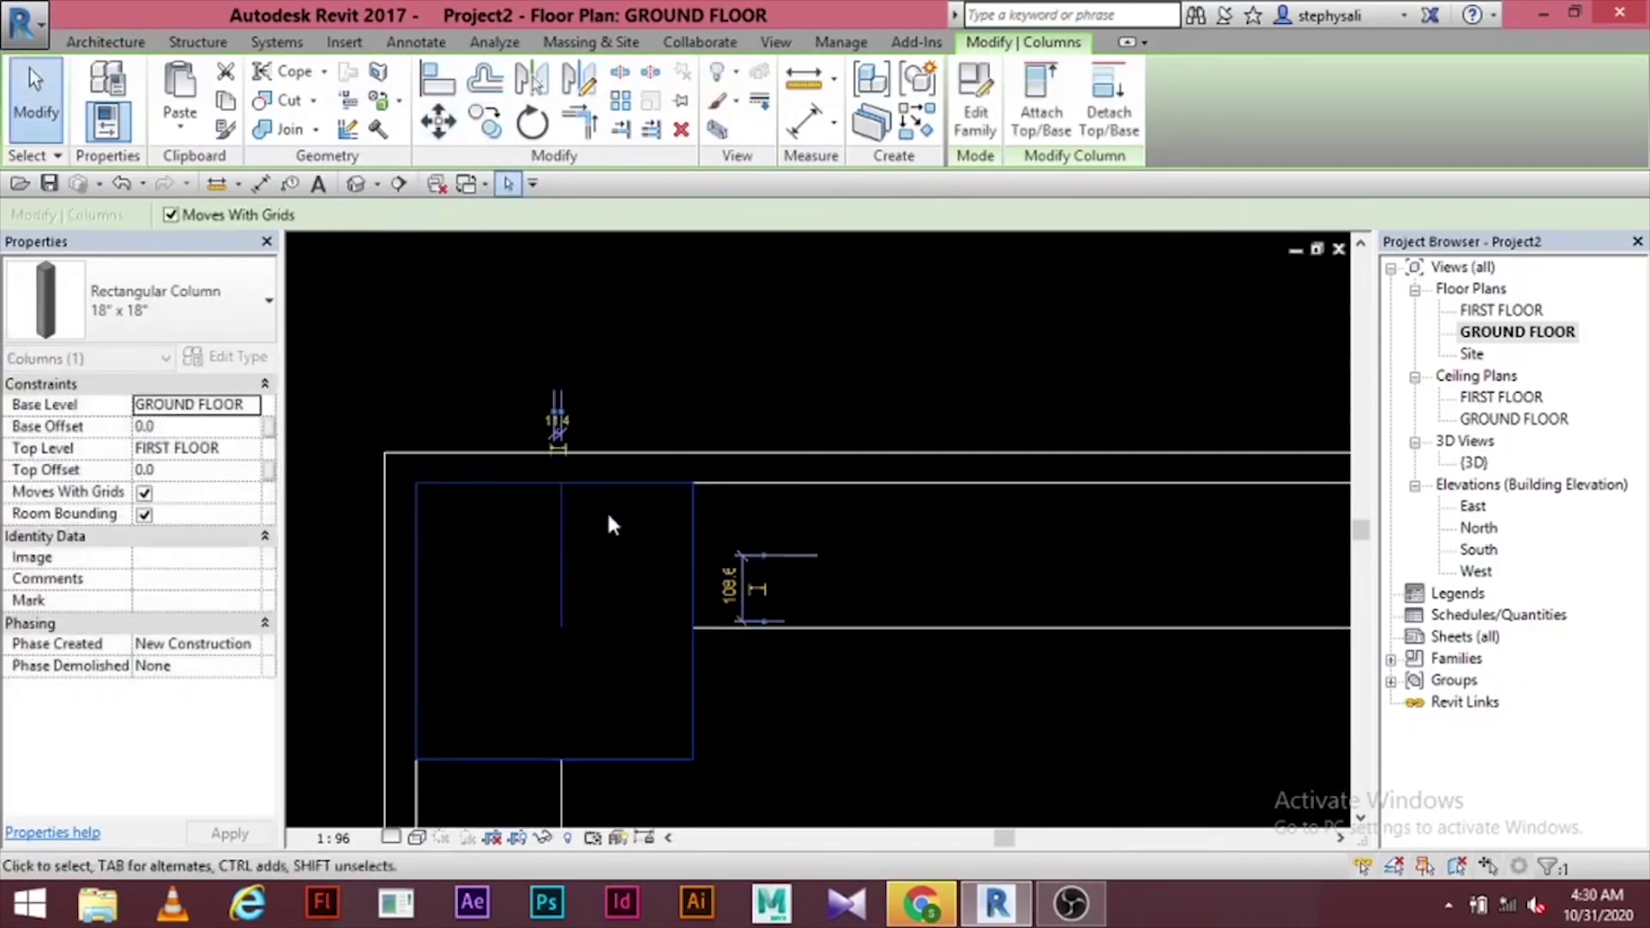
click(35, 99)
scroll(588, 390, down, 4)
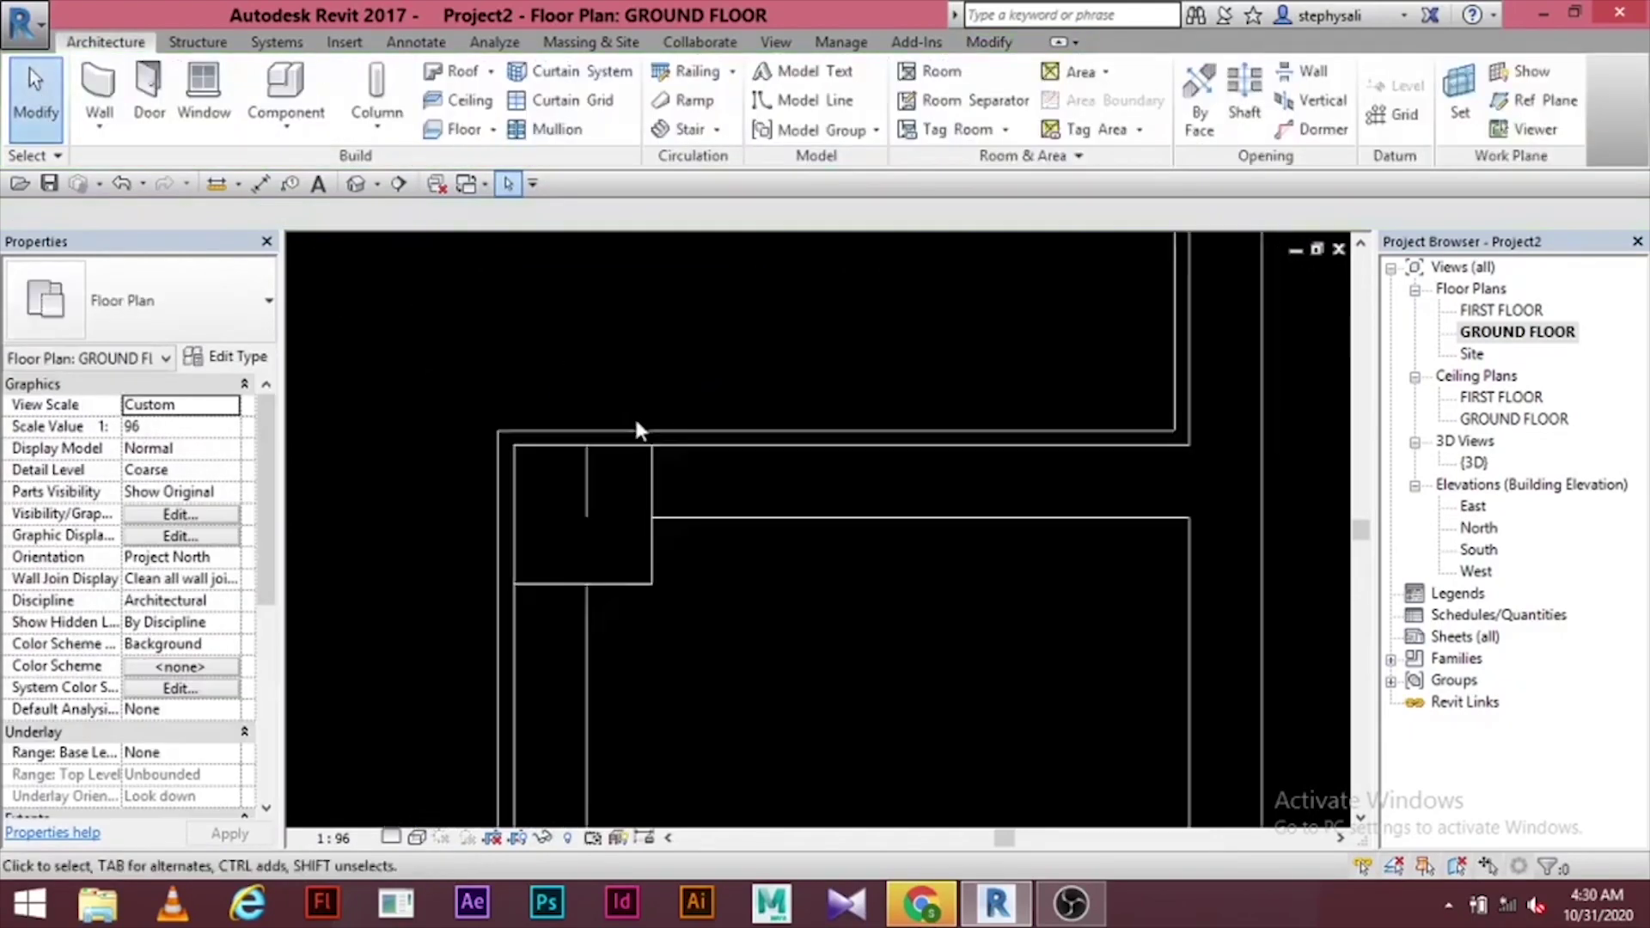
middle_drag(635, 416, 851, 545)
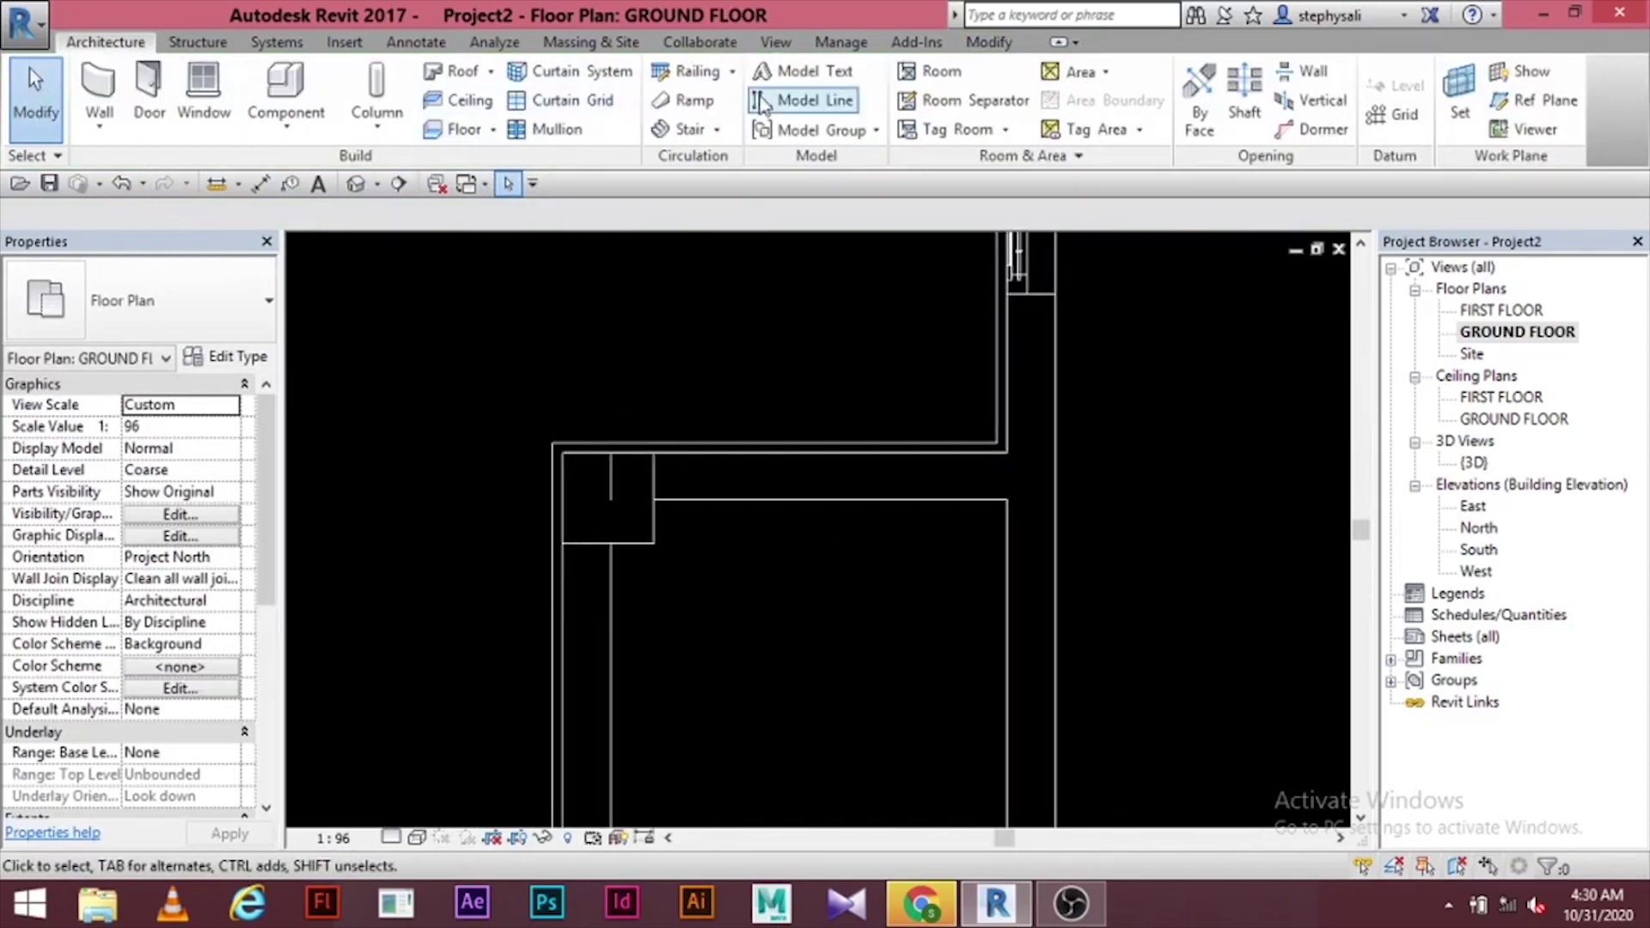
- Open the default 3D view and frame the house to inspect the new balcony-corner column
click(775, 42)
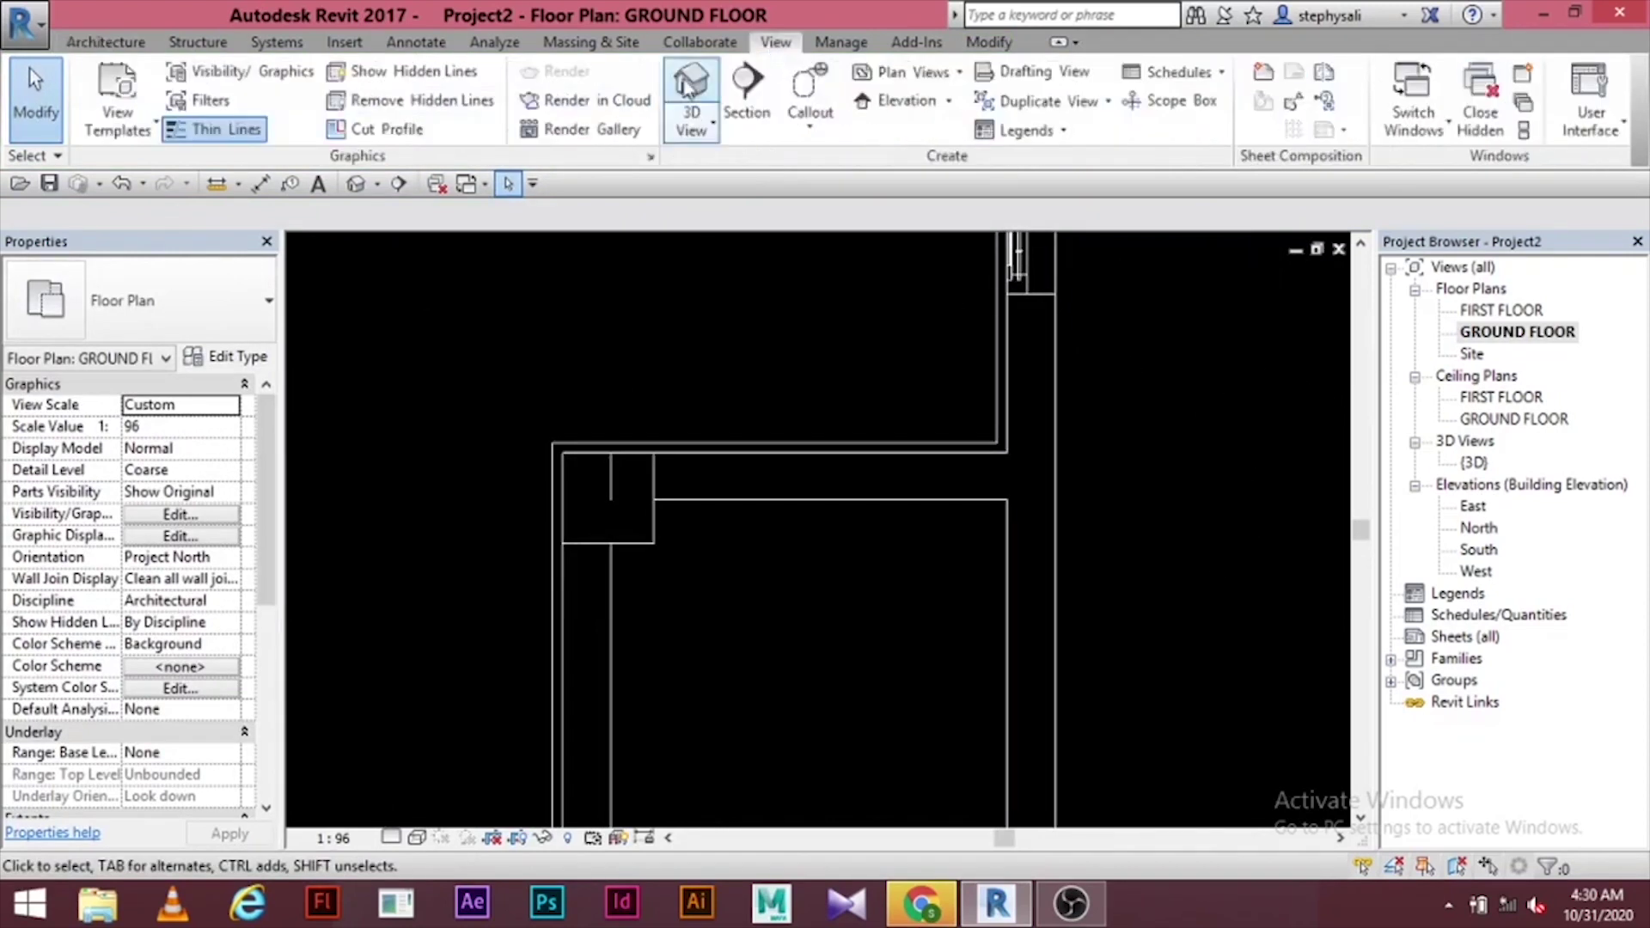
click(681, 93)
scroll(1069, 619, up, 5)
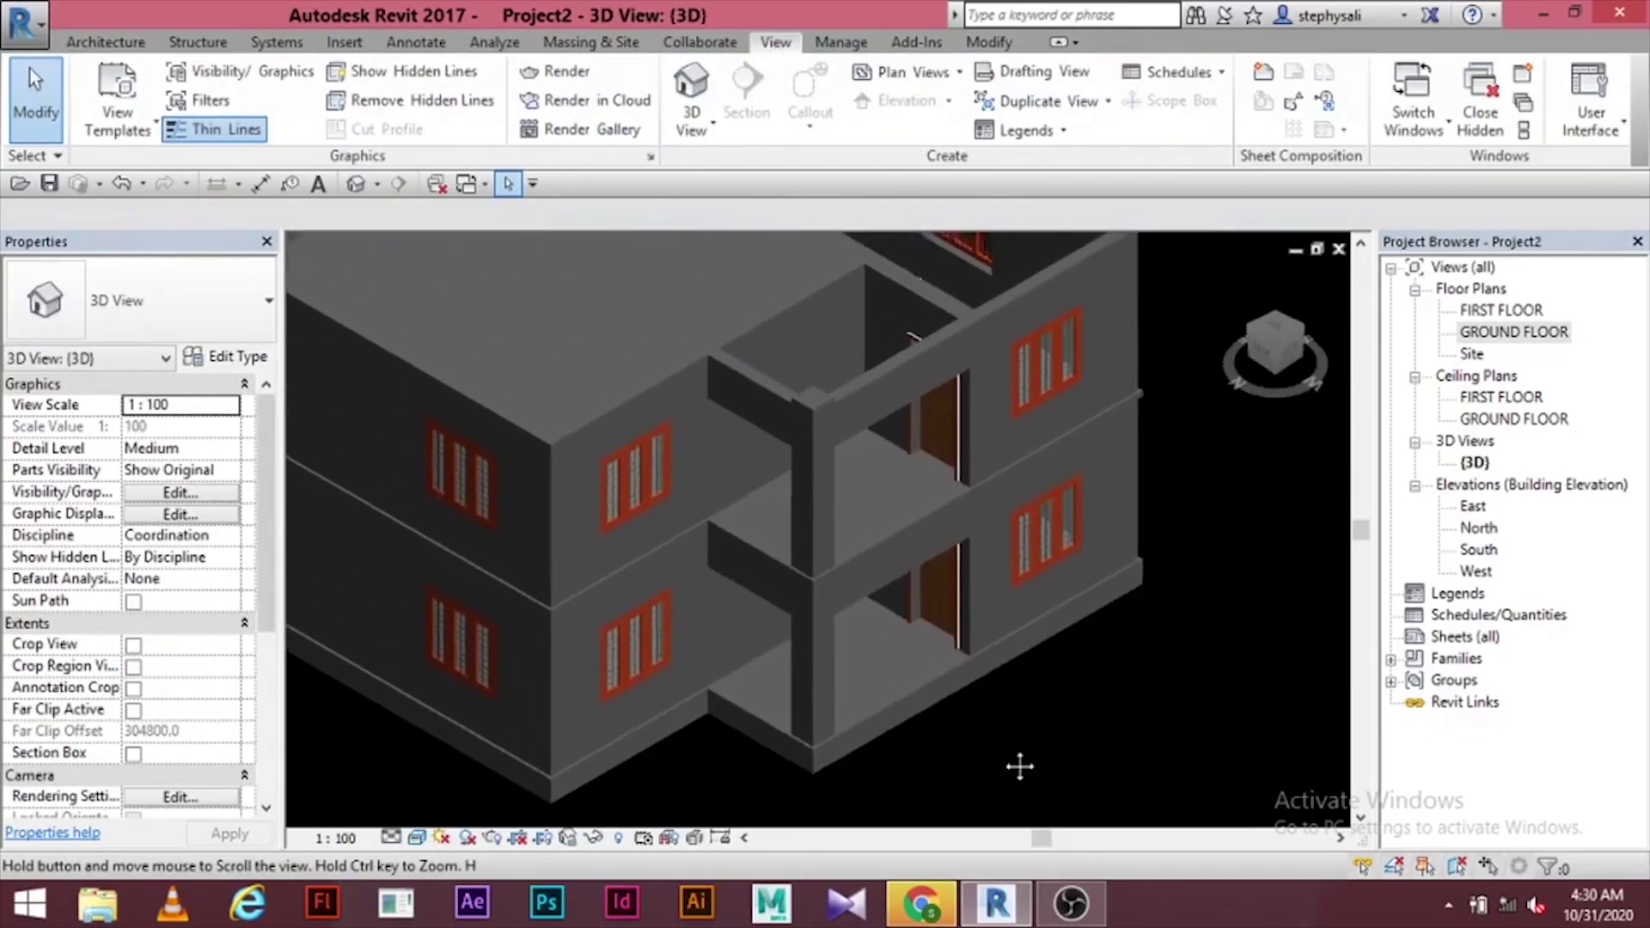
scroll(810, 389, up, 3)
middle_drag(889, 394, 983, 521)
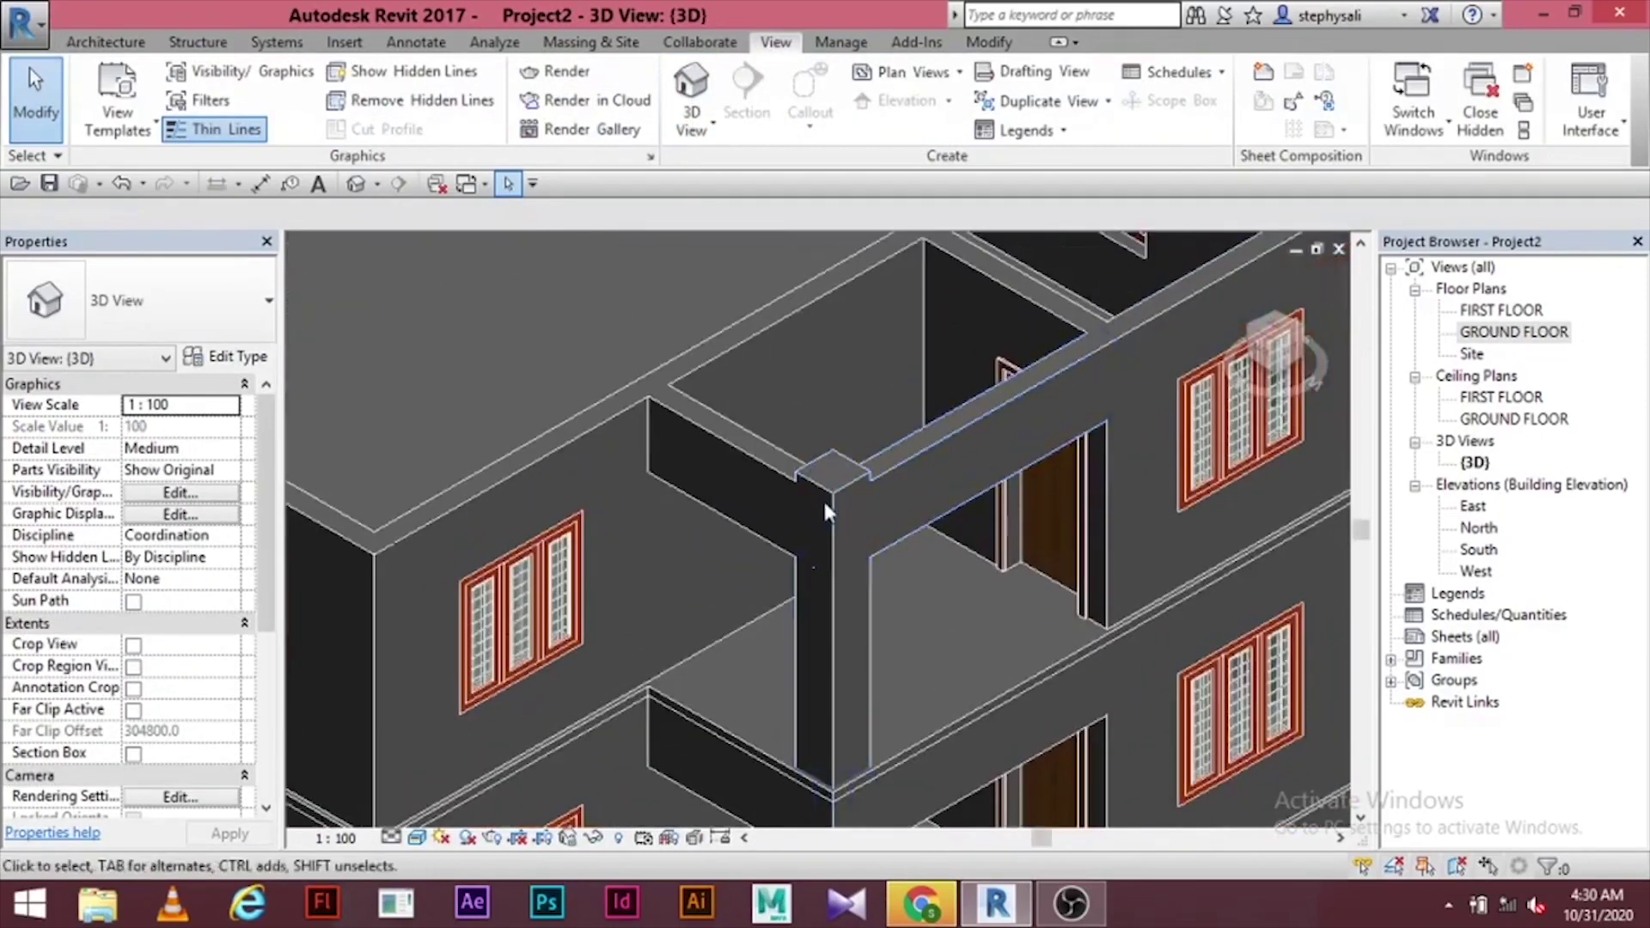
scroll(916, 565, down, 3)
middle_drag(916, 564, 918, 455)
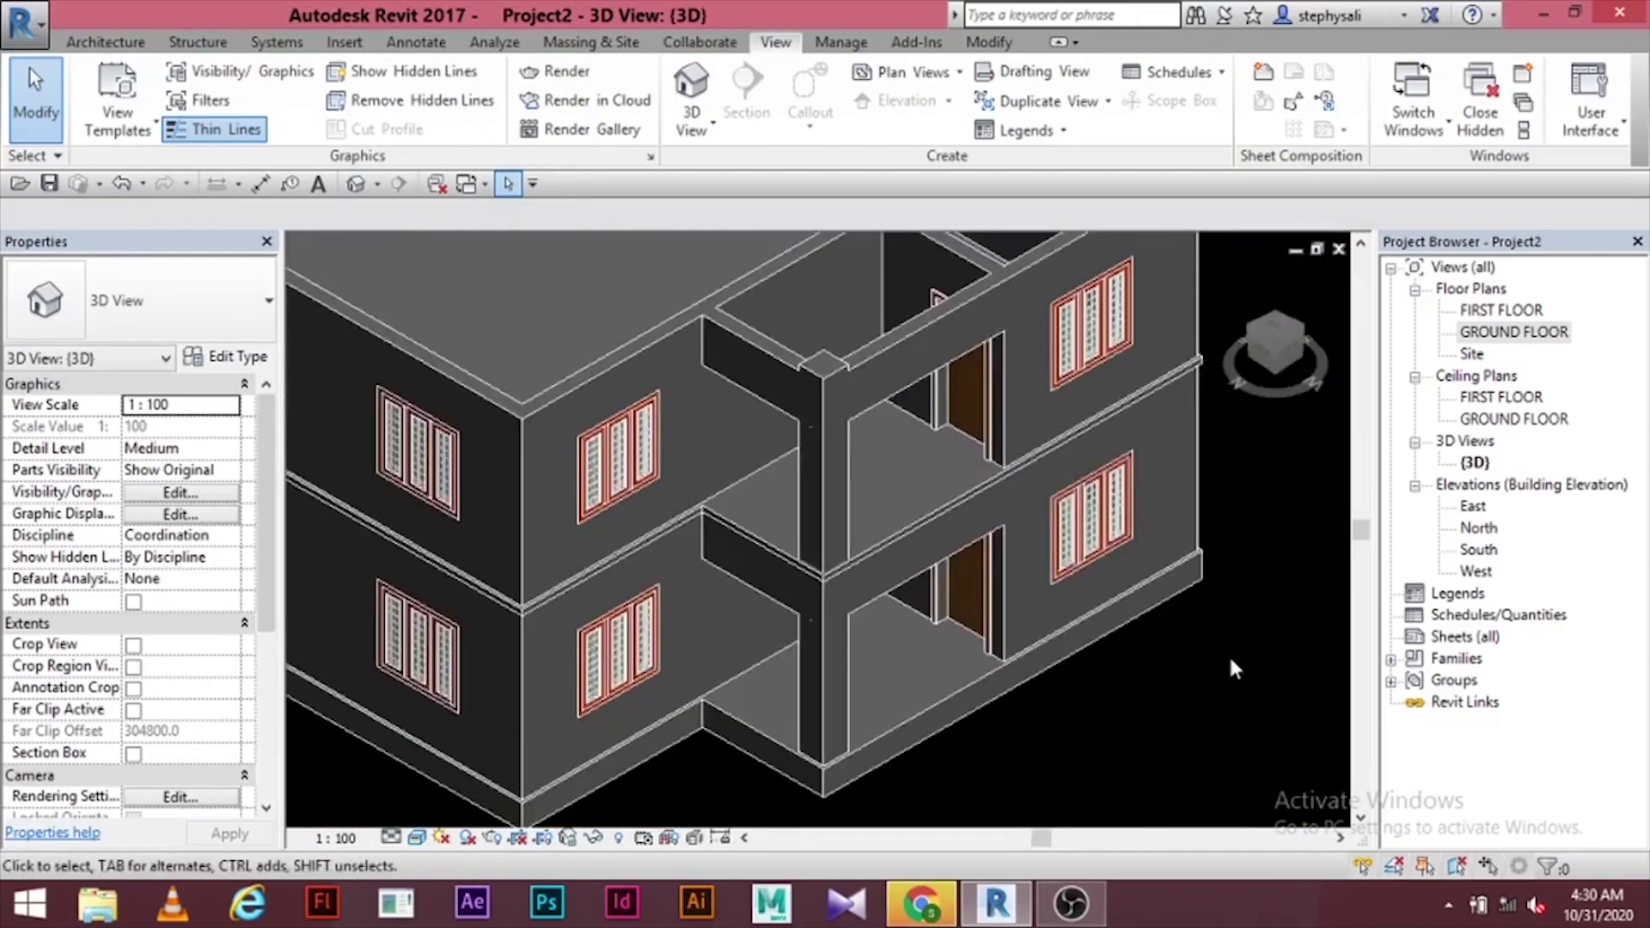
scroll(1229, 654, down, 2)
middle_drag(1229, 653, 1127, 703)
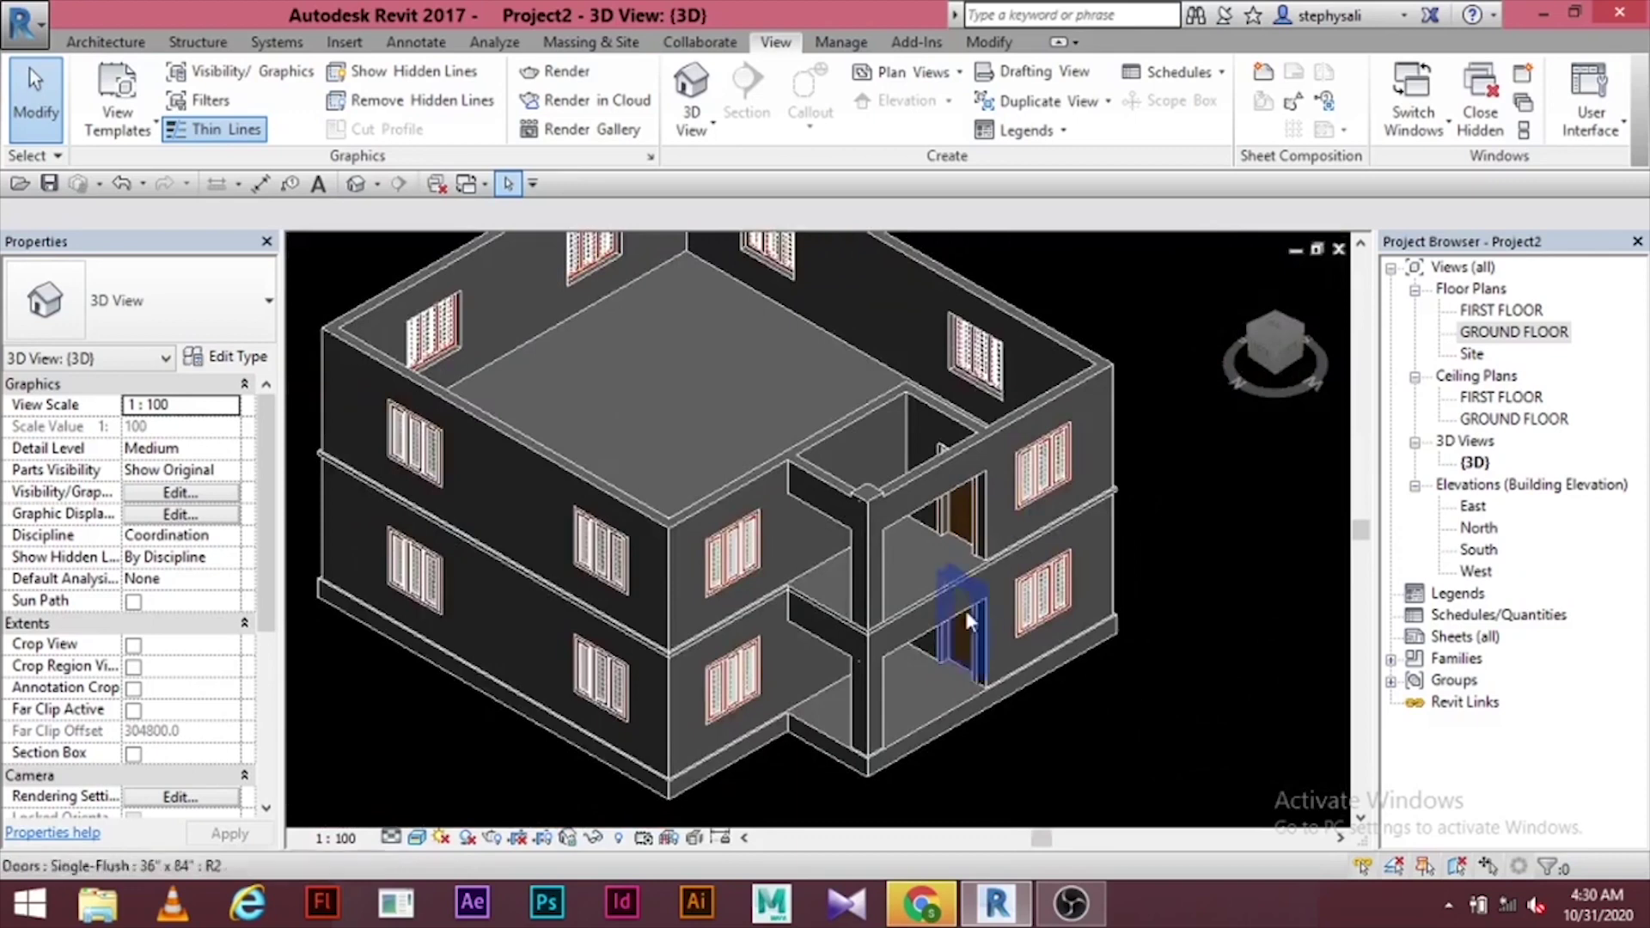
- Give the selected rectangular column a Top Offset of -100 and apply it
click(878, 574)
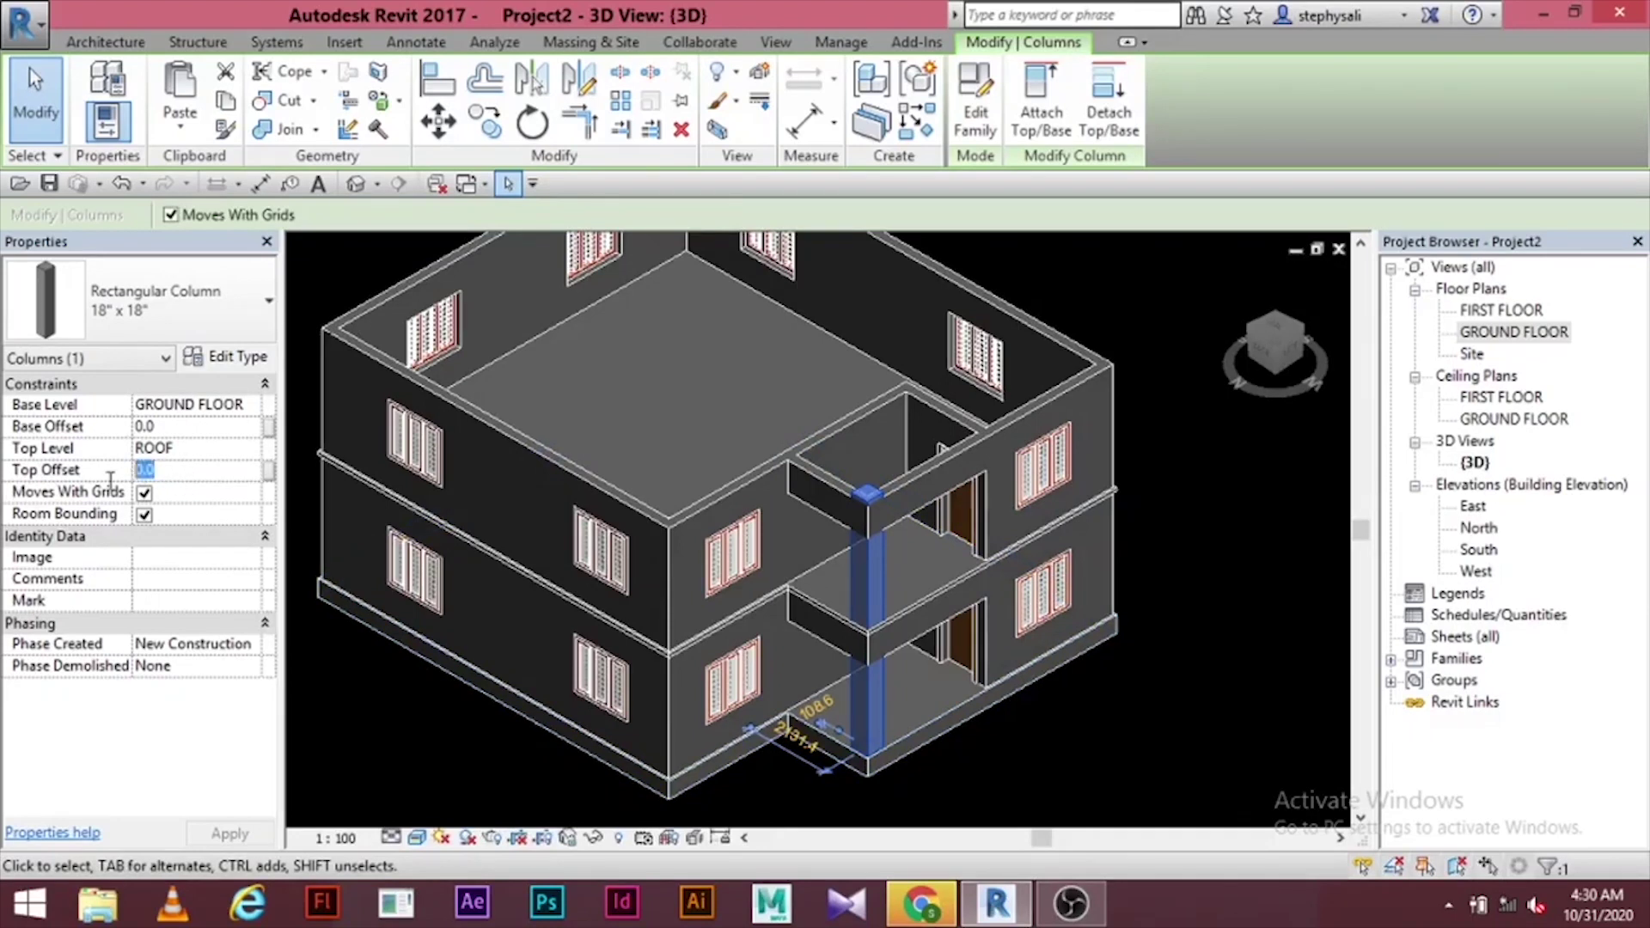
text(-1)
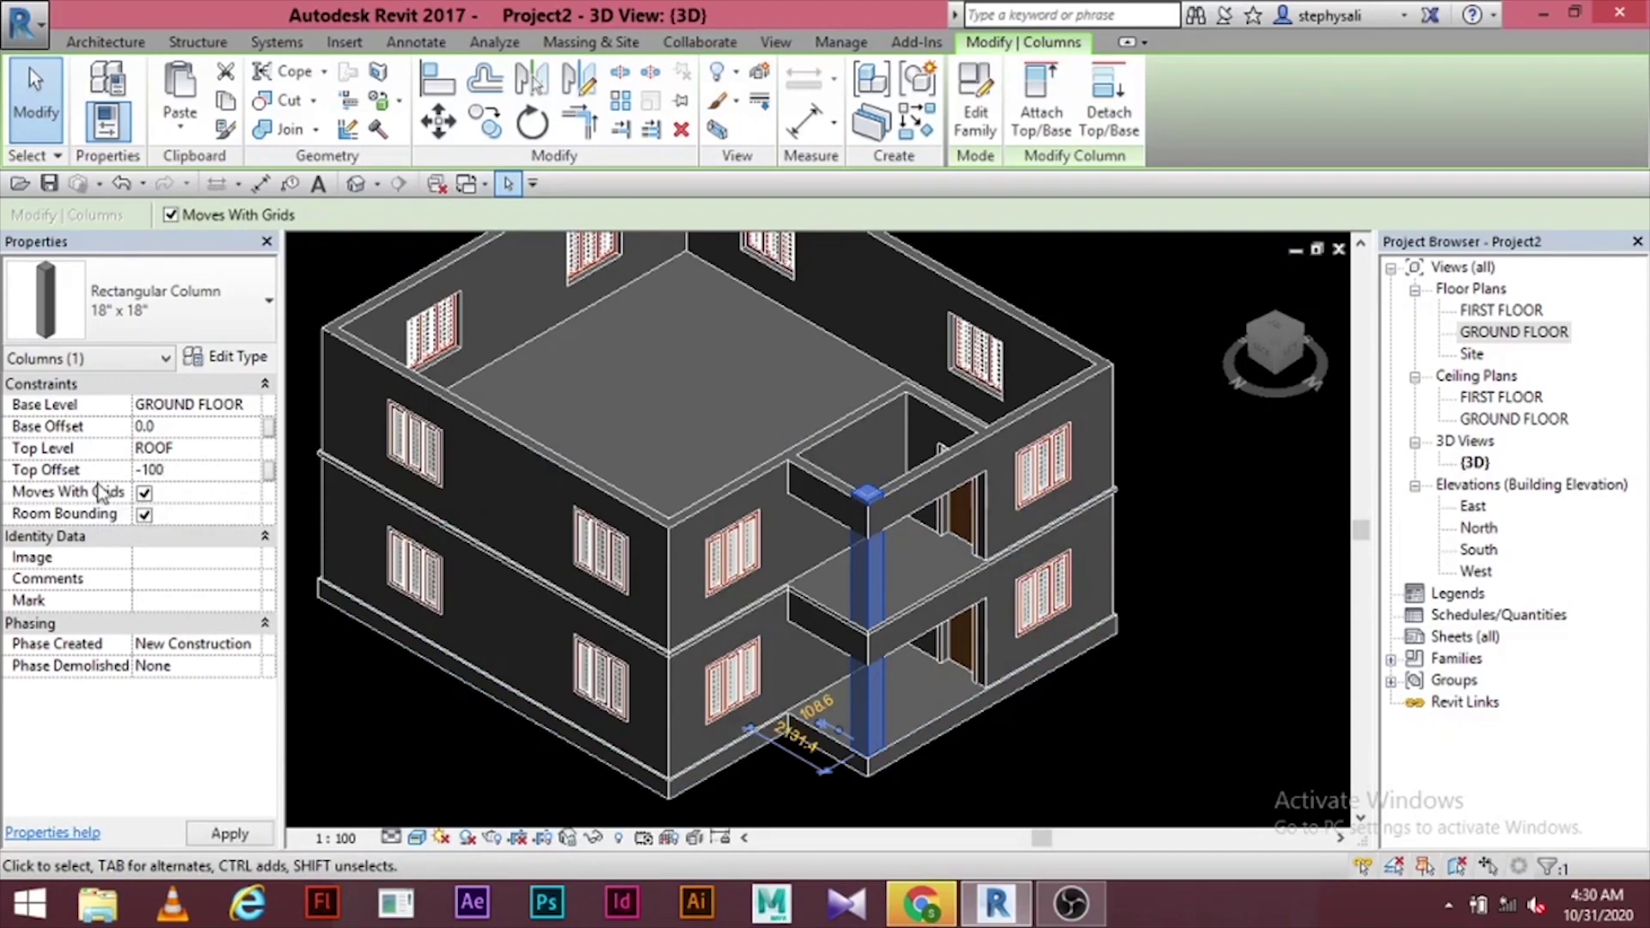
click(231, 835)
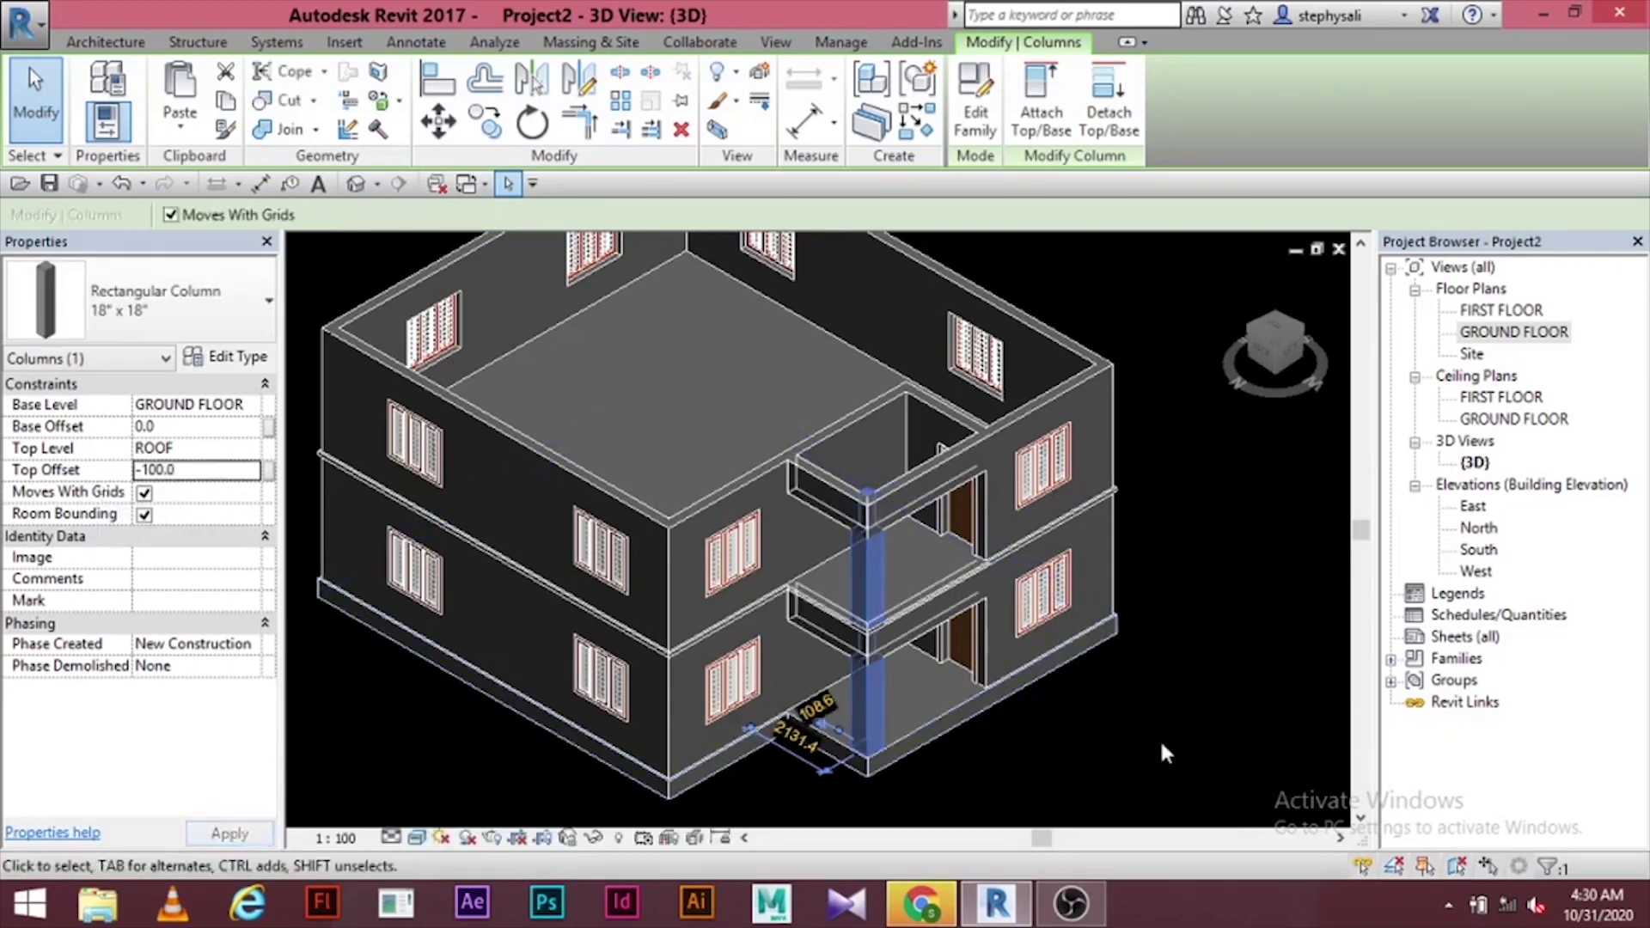
key(Escape)
scroll(894, 499, up, 5)
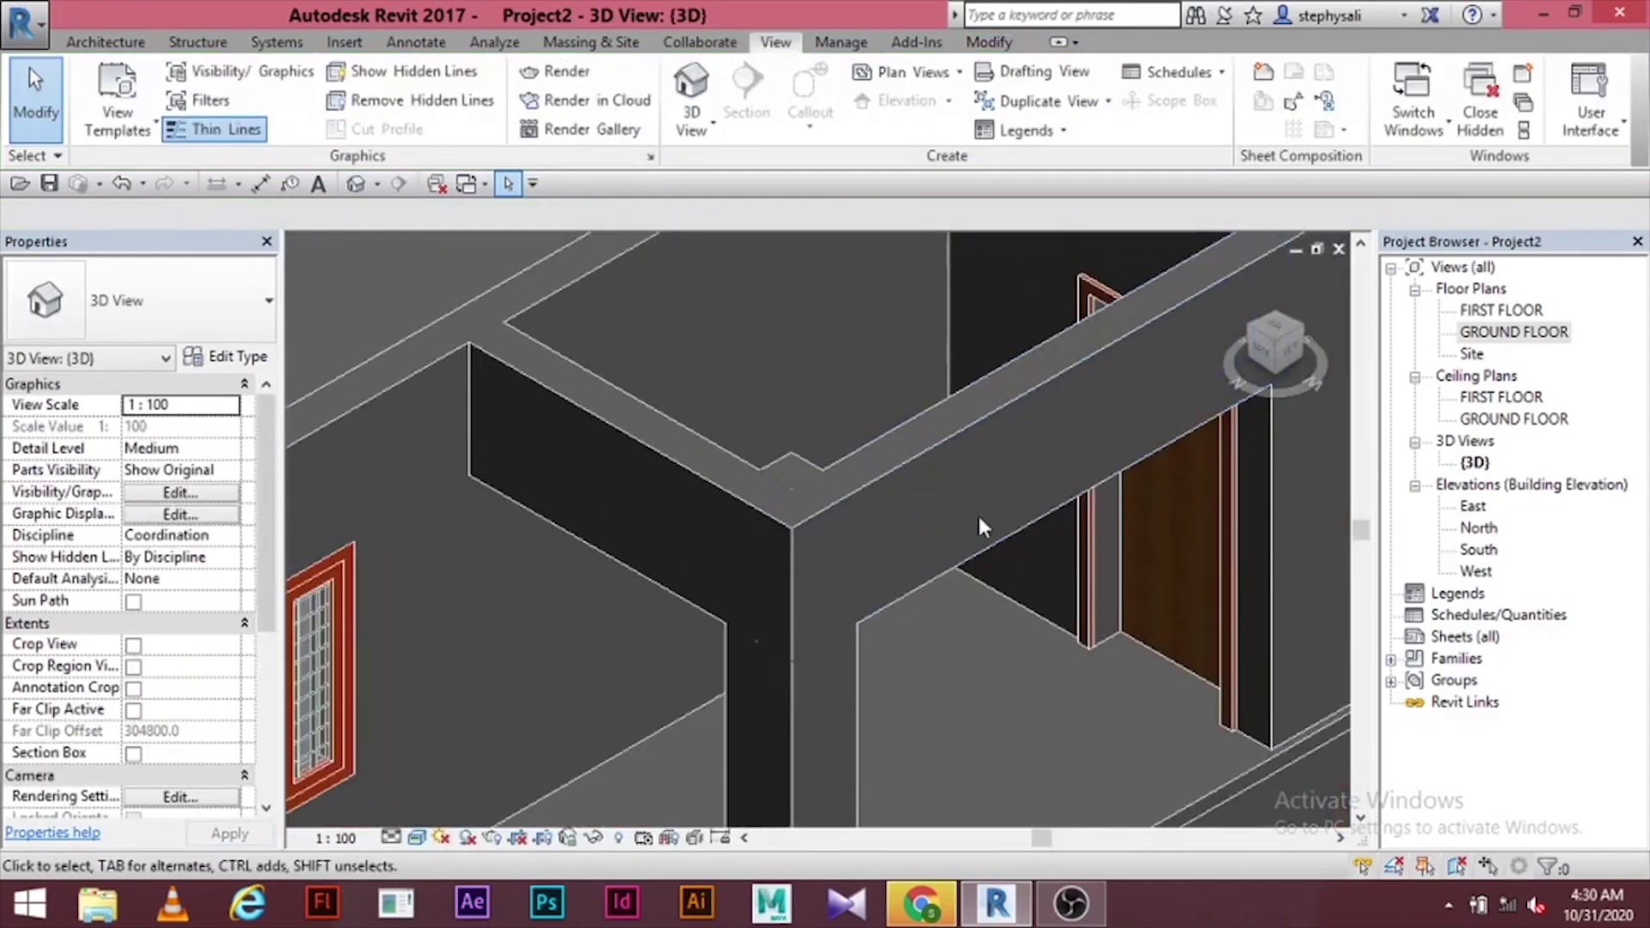
- Switch to the FIRST FLOOR plan and fit the whole upper-storey outline in view
scroll(974, 557, down, 4)
scroll(973, 565, down, 4)
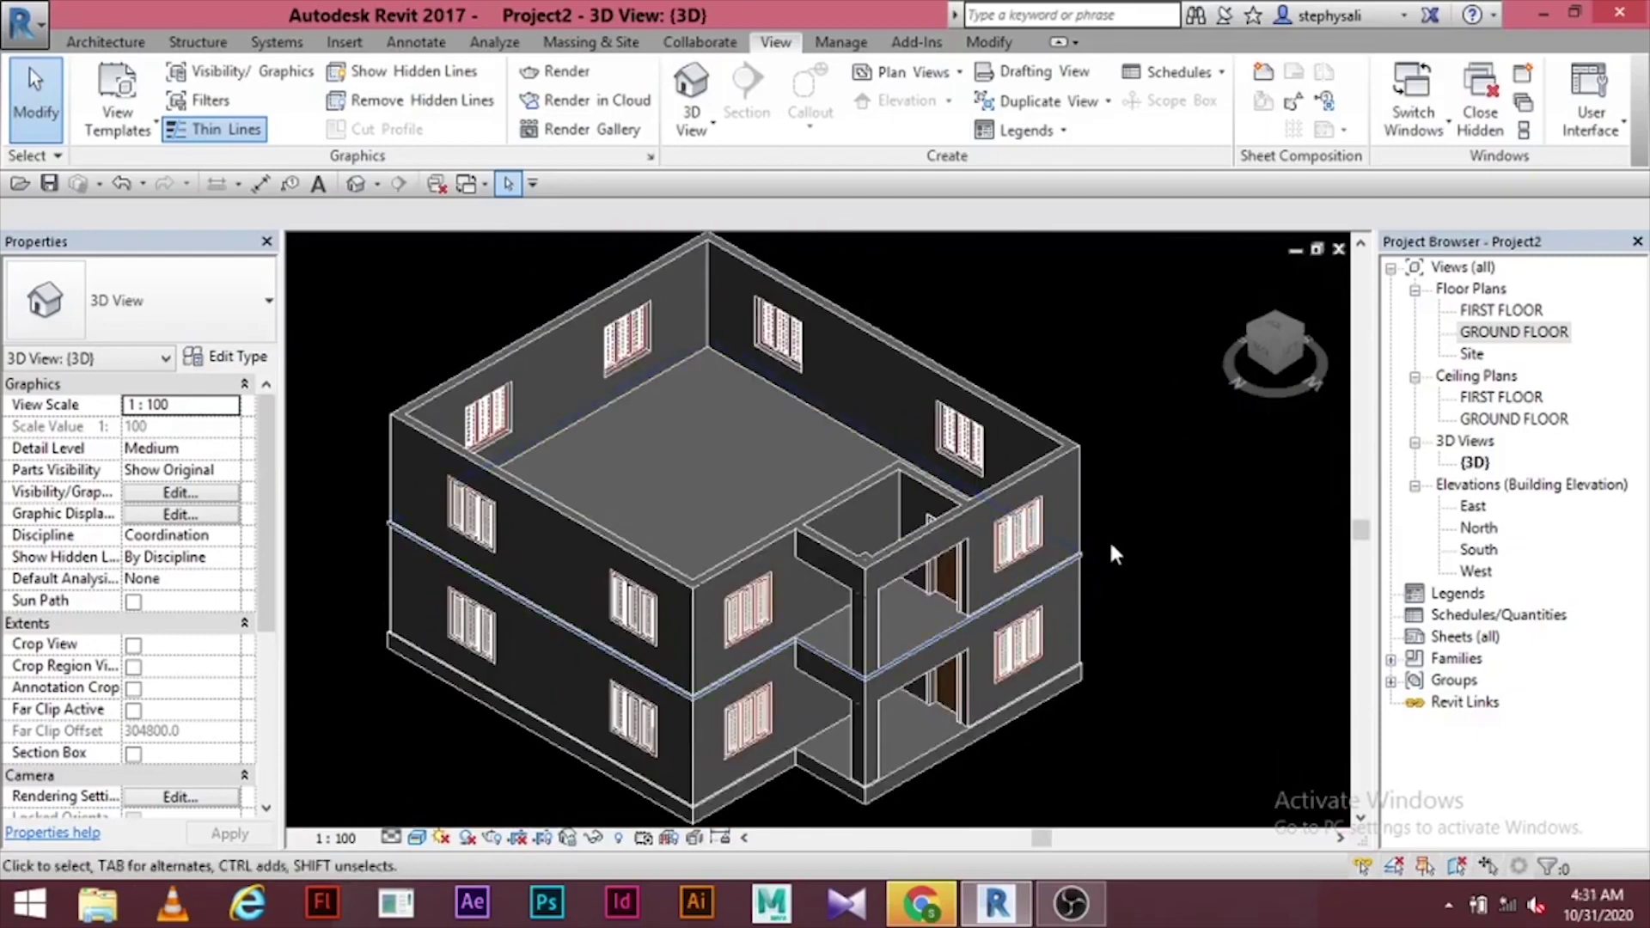
middle_drag(1107, 541, 1104, 543)
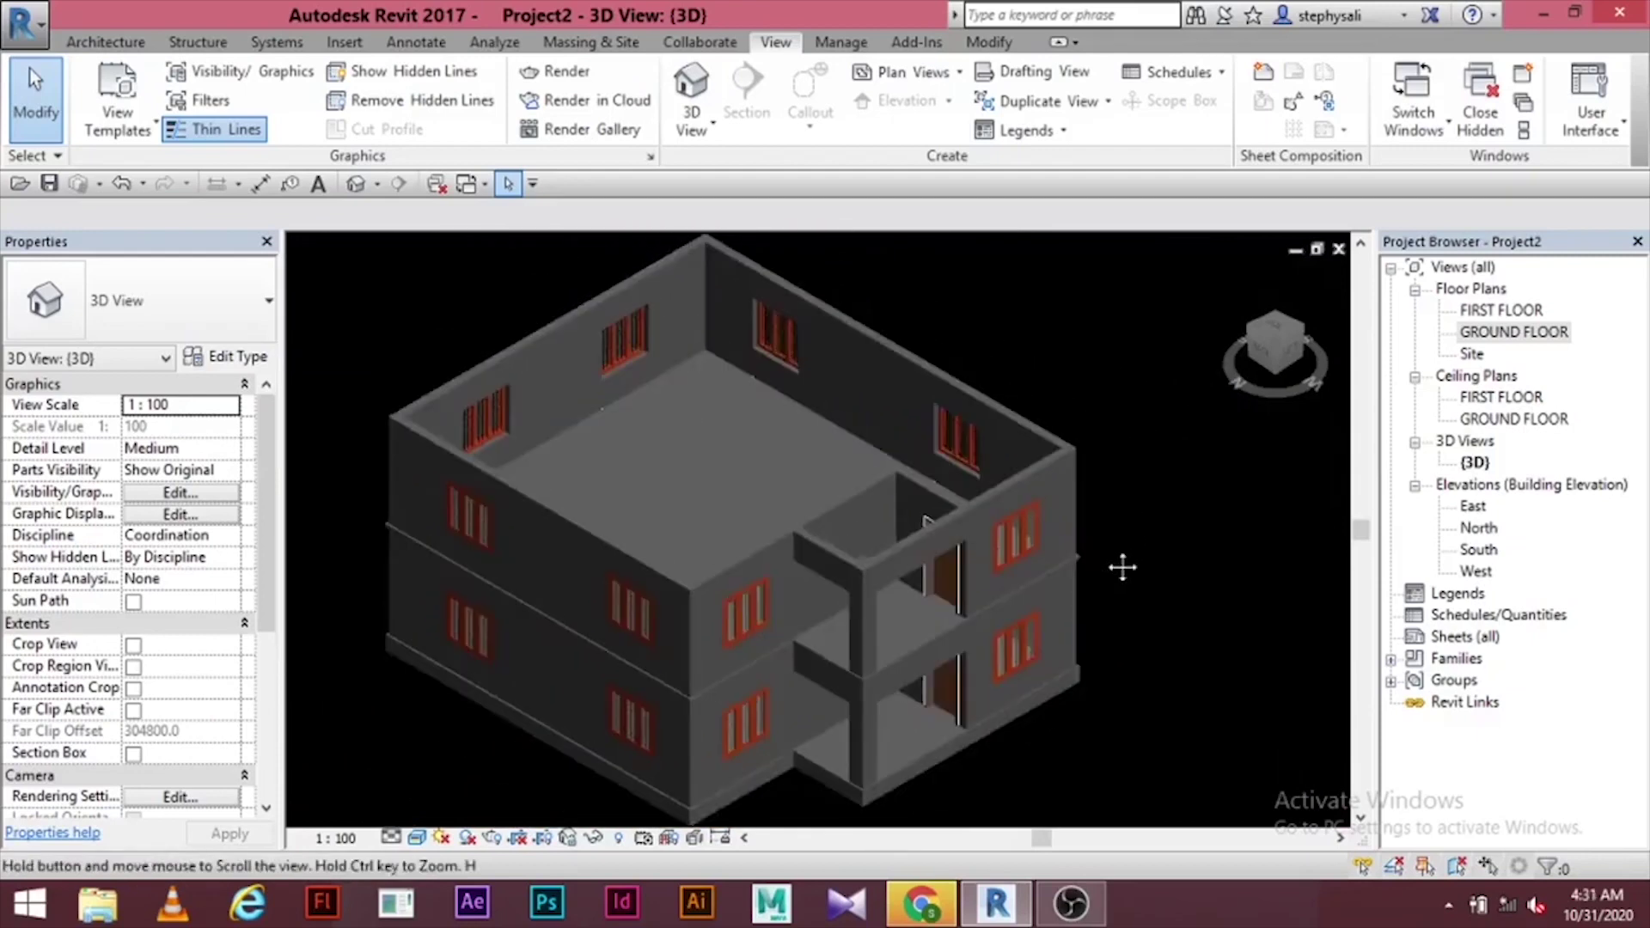
double_click(1500, 311)
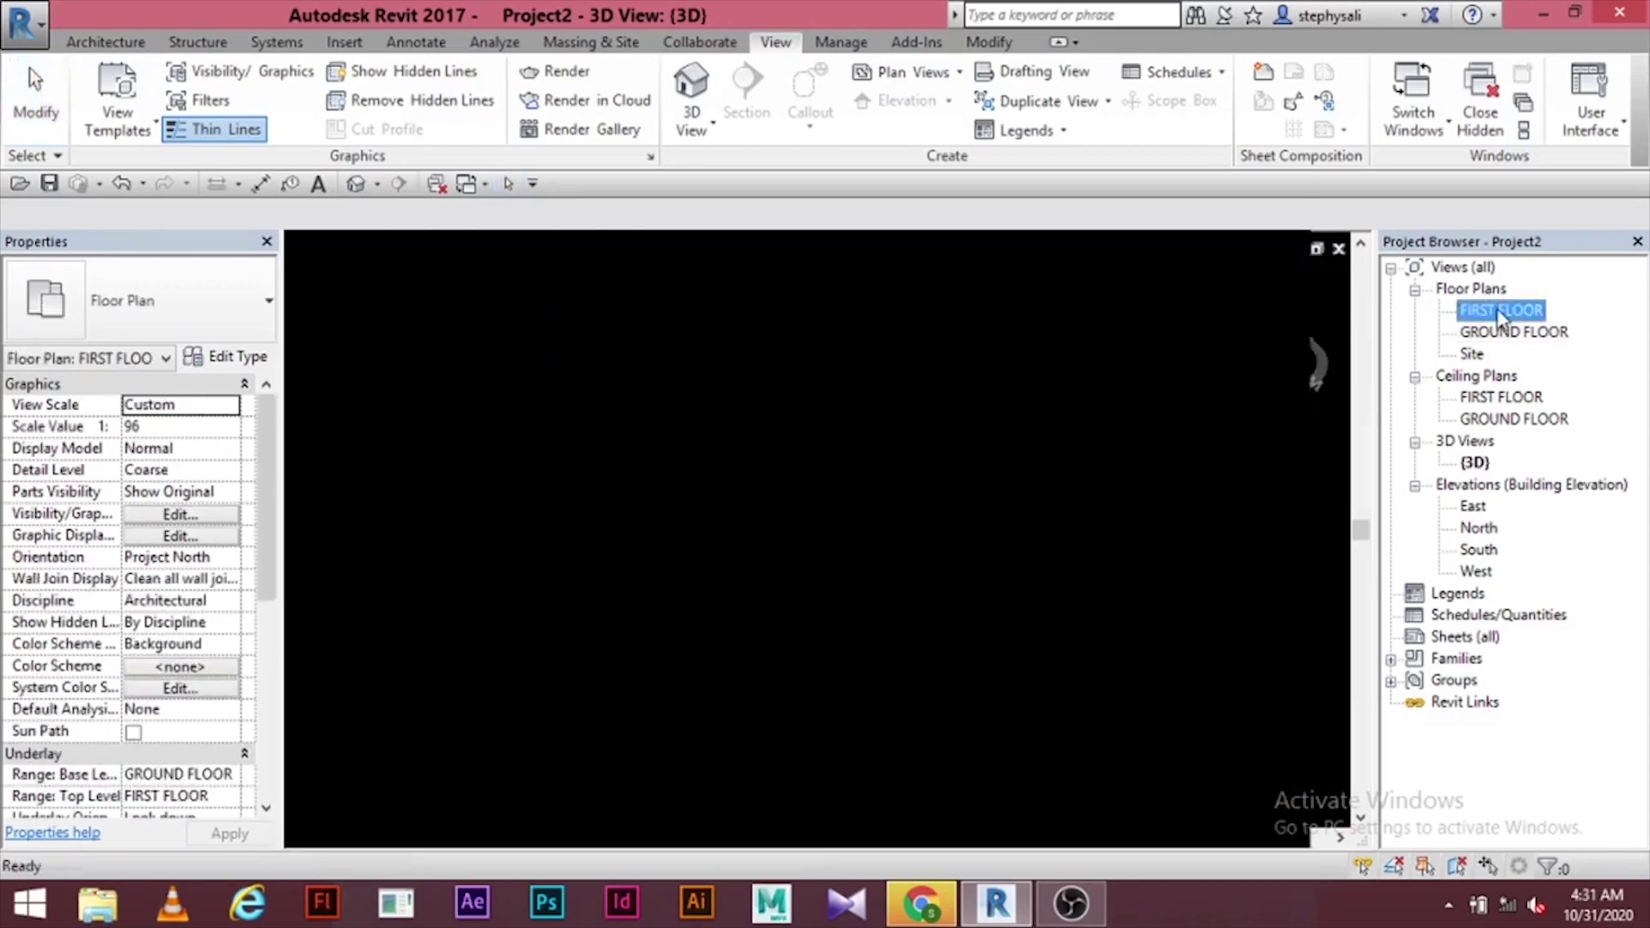
scroll(755, 656, down, 3)
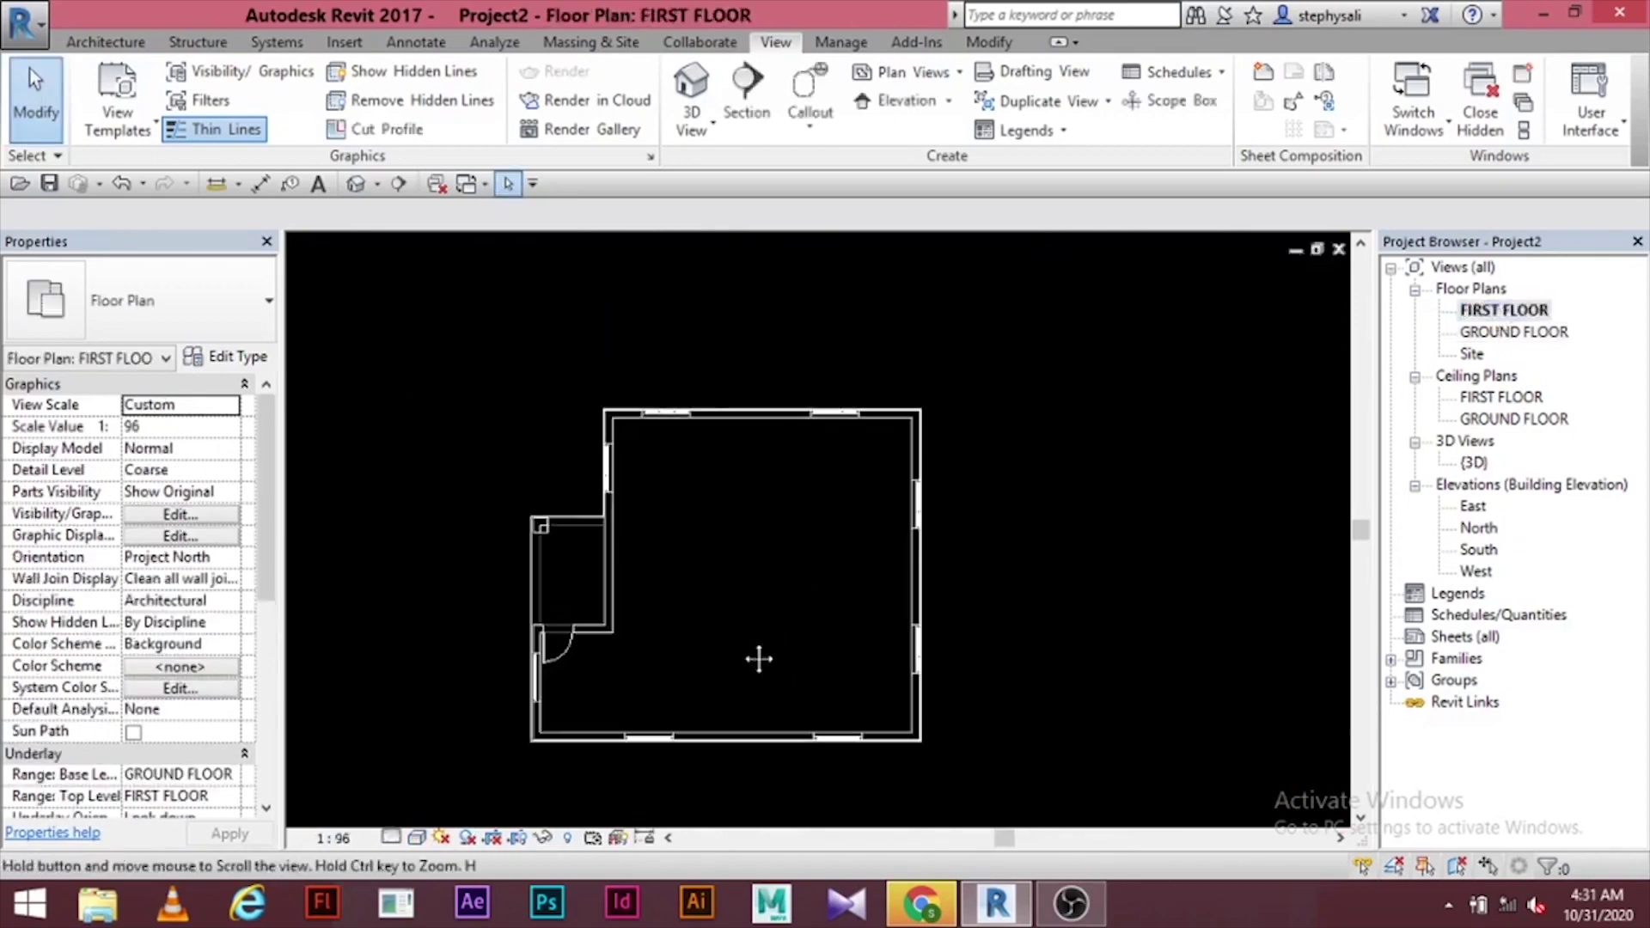
scroll(674, 445, up, 4)
scroll(560, 359, up, 2)
scroll(737, 541, up, 2)
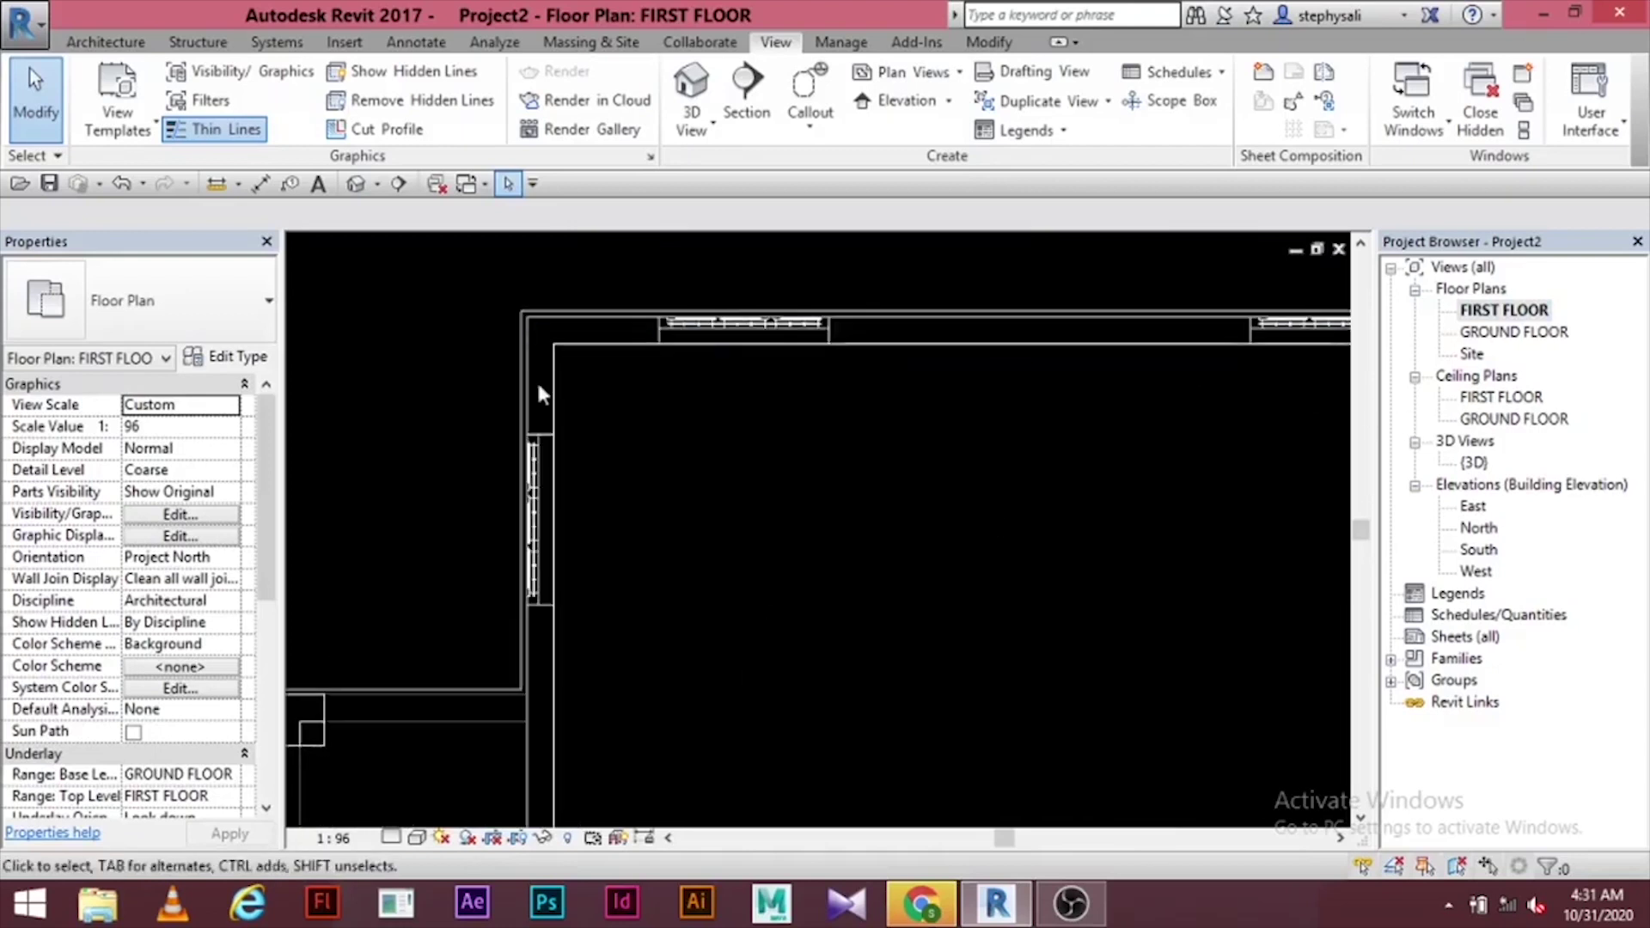
scroll(814, 481, down, 3)
middle_drag(906, 590, 832, 492)
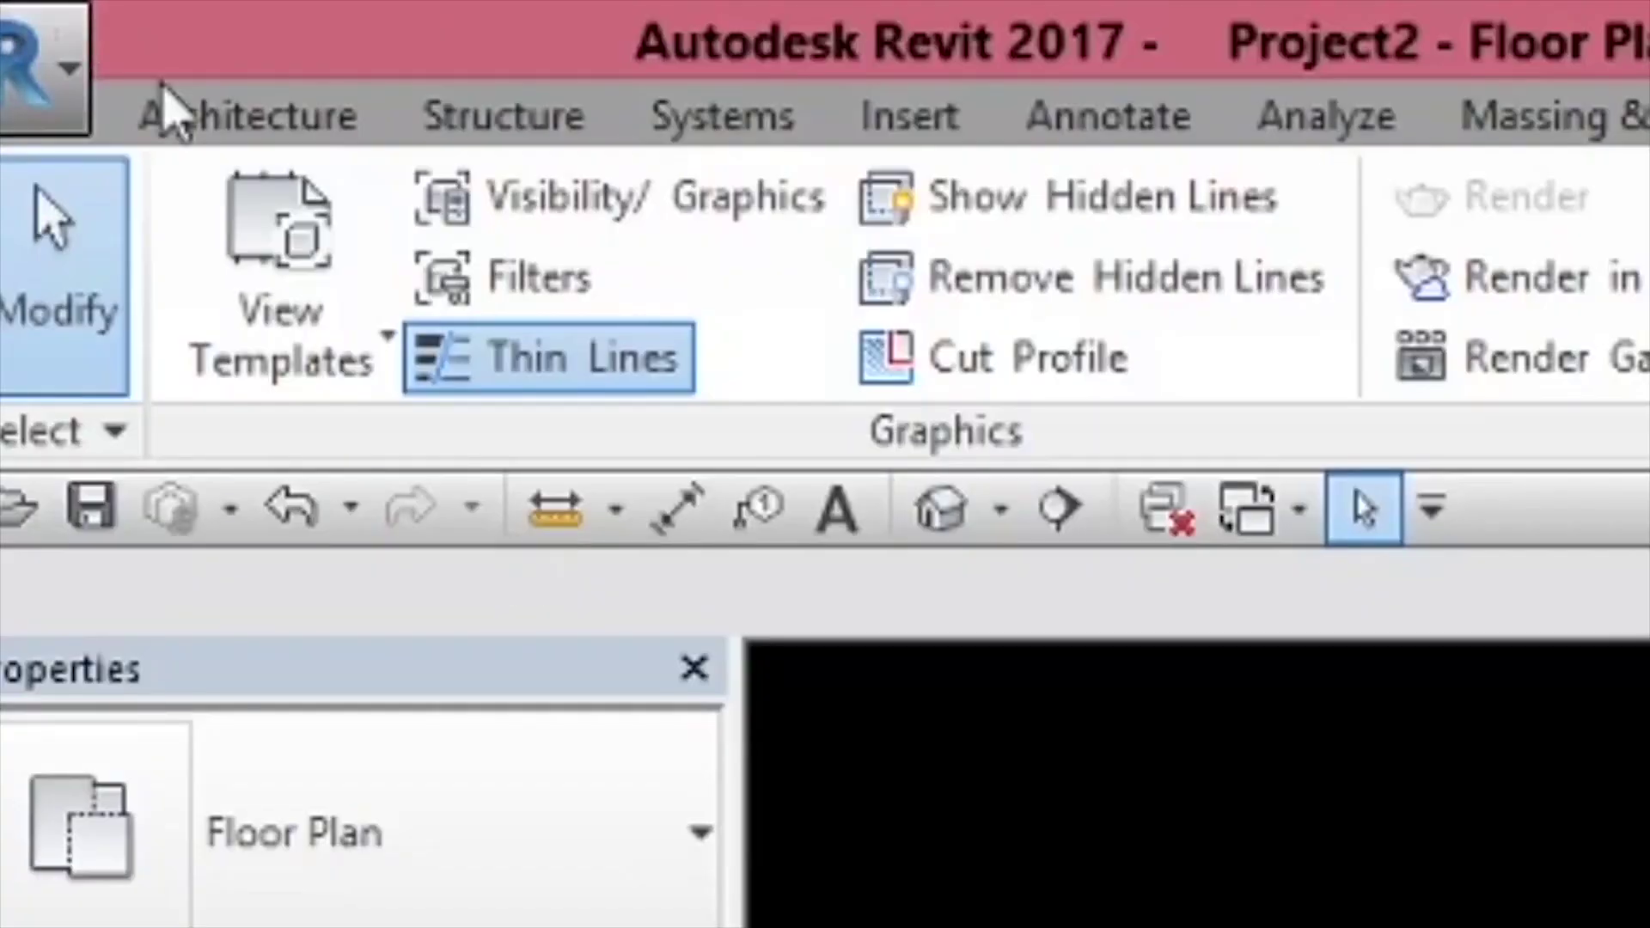
- Start a Roof by Footprint sketch on FIRST FLOOR using Pick Lines with a 600 offset
click(84, 45)
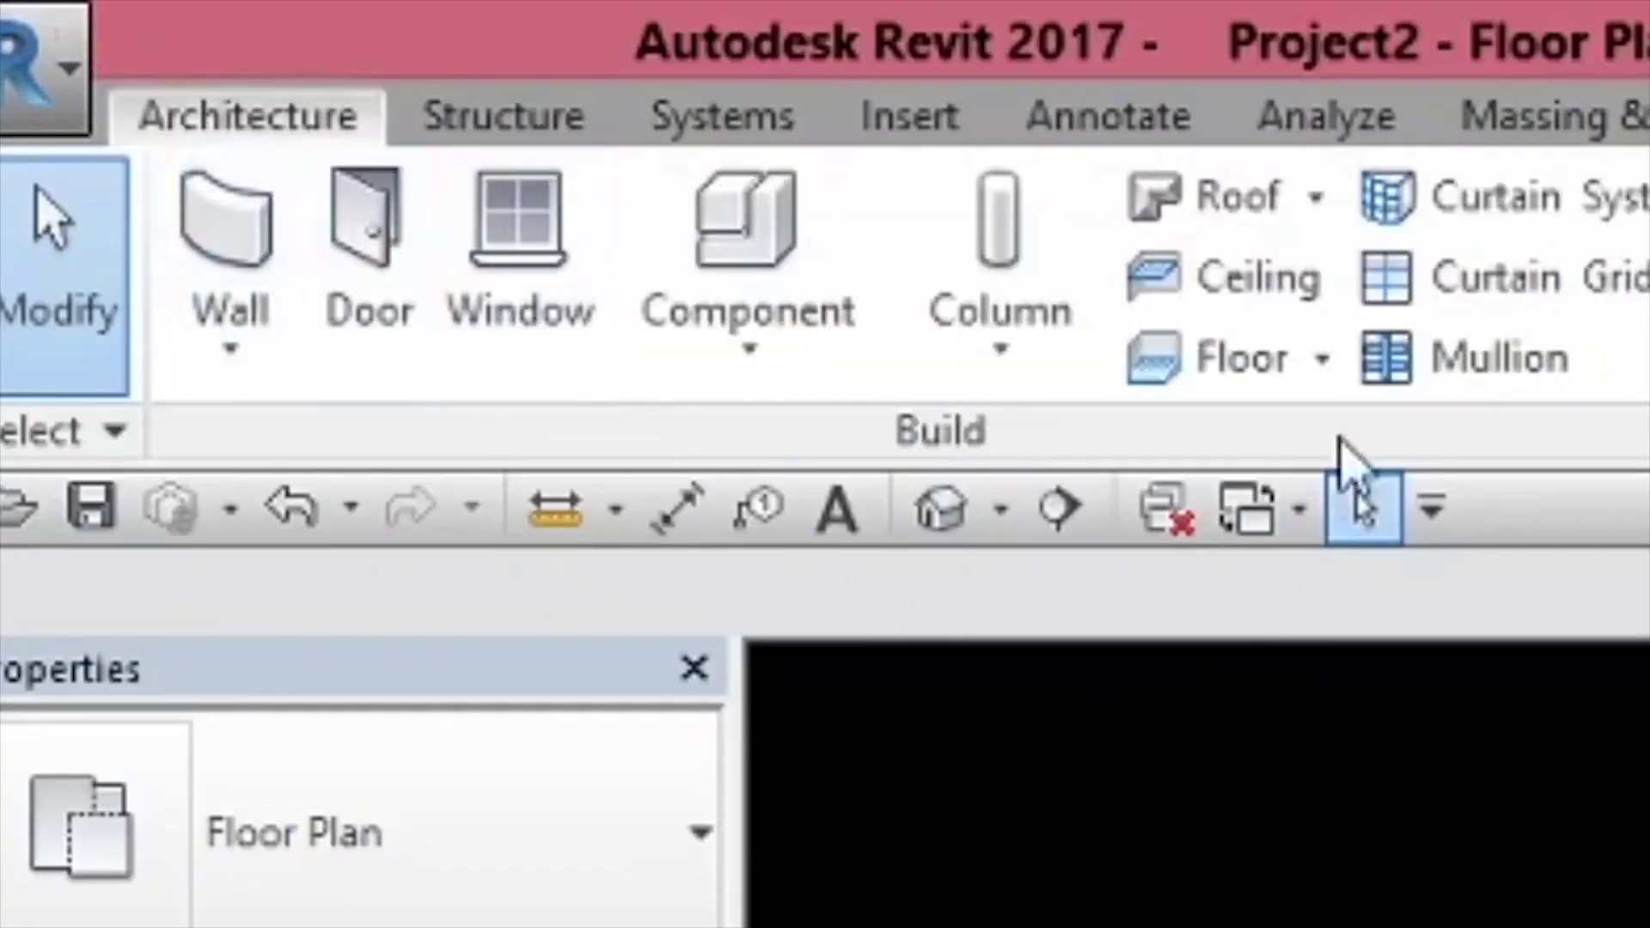
click(1316, 200)
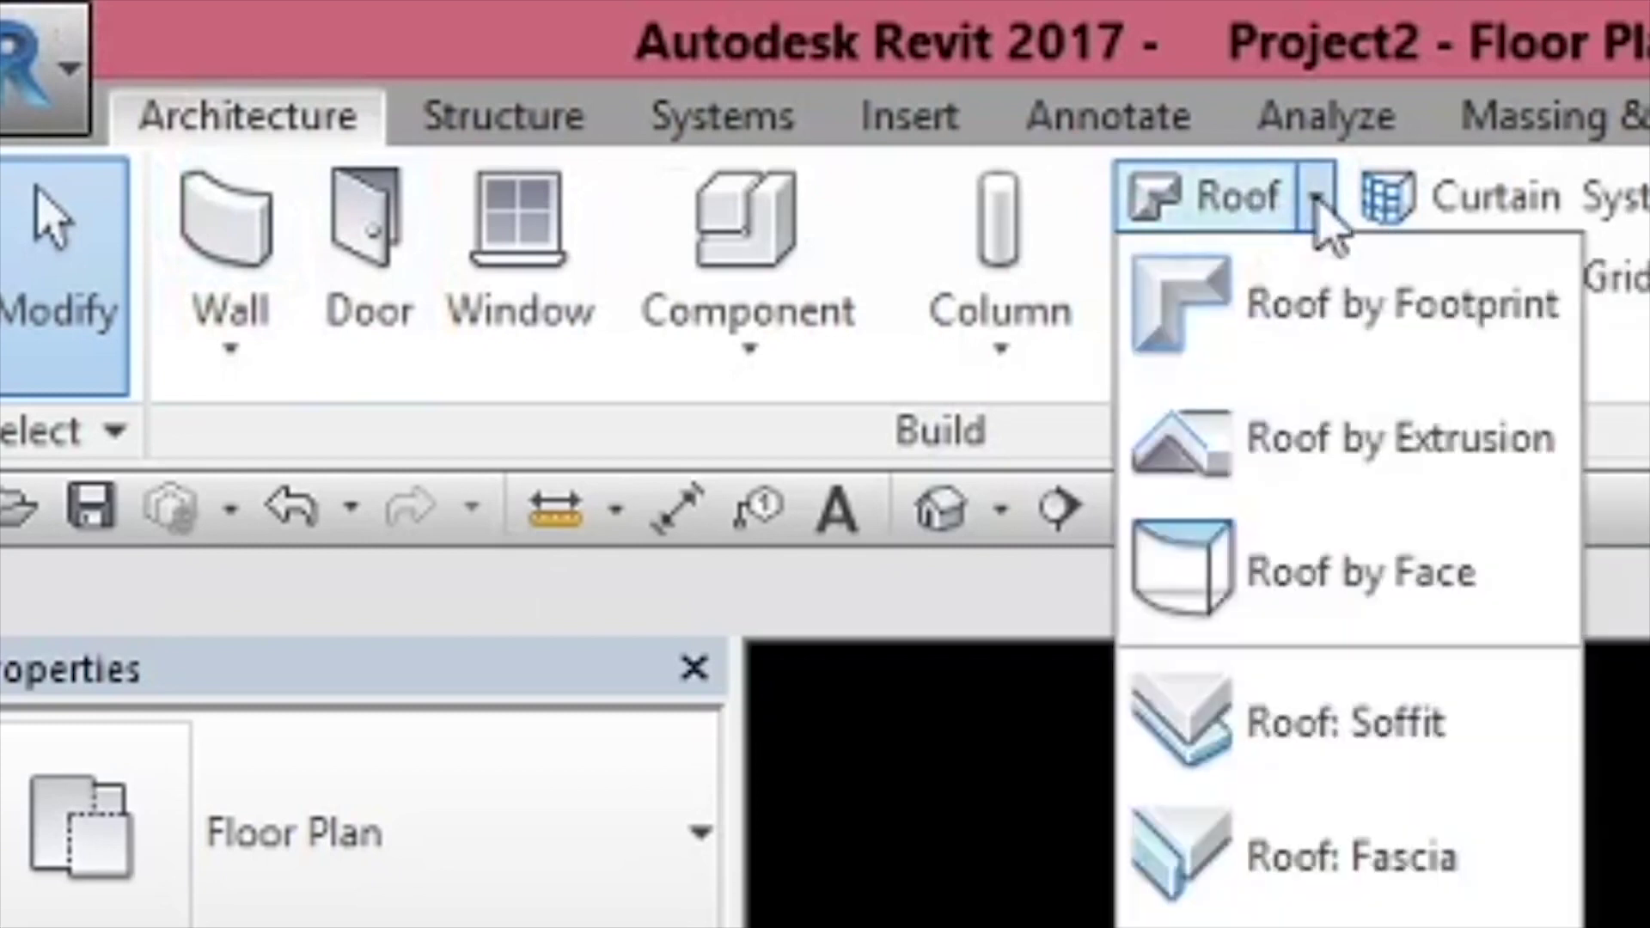
click(1345, 307)
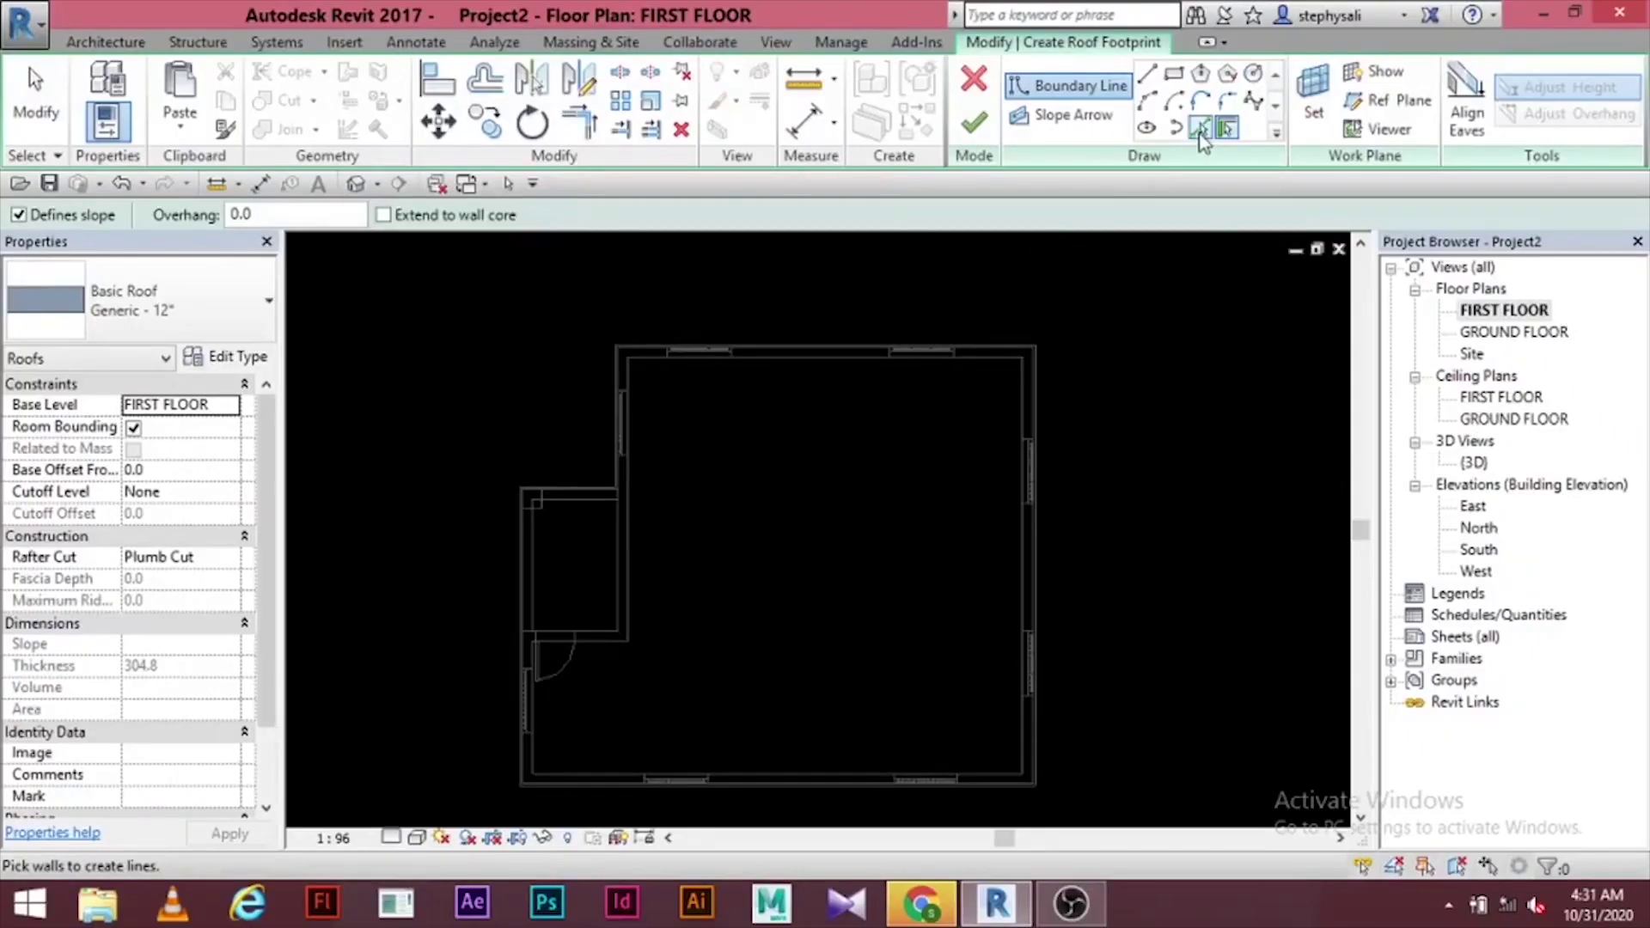
click(1200, 129)
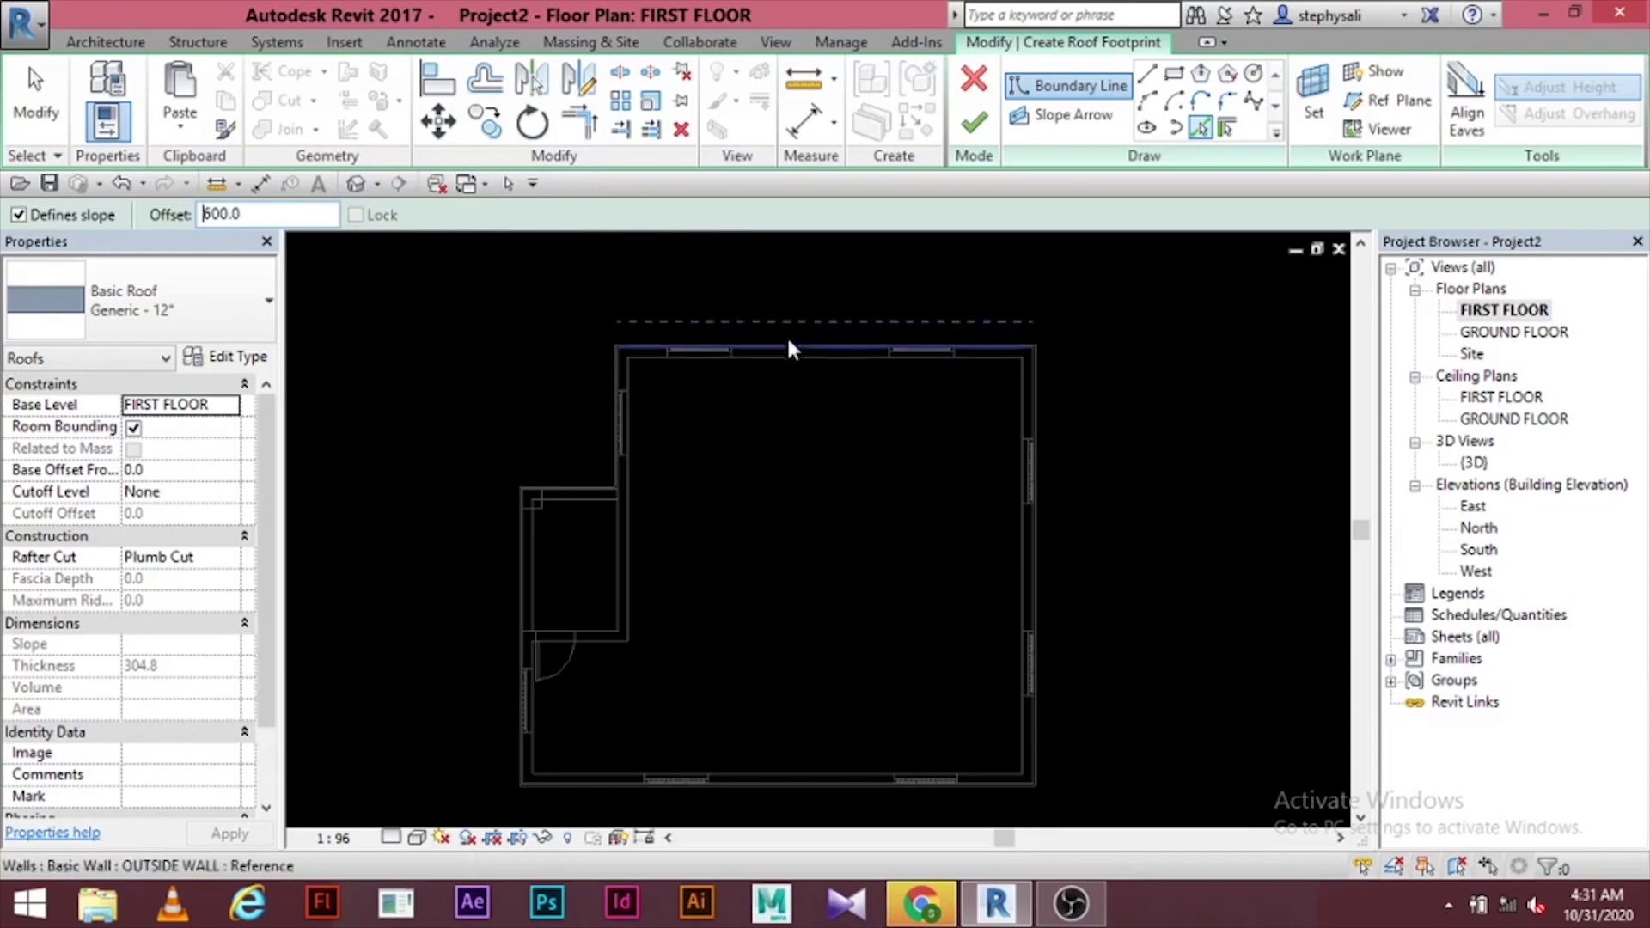
- Pick the top, right and left outer walls as 600-offset roof boundary lines
scroll(789, 348, up, 5)
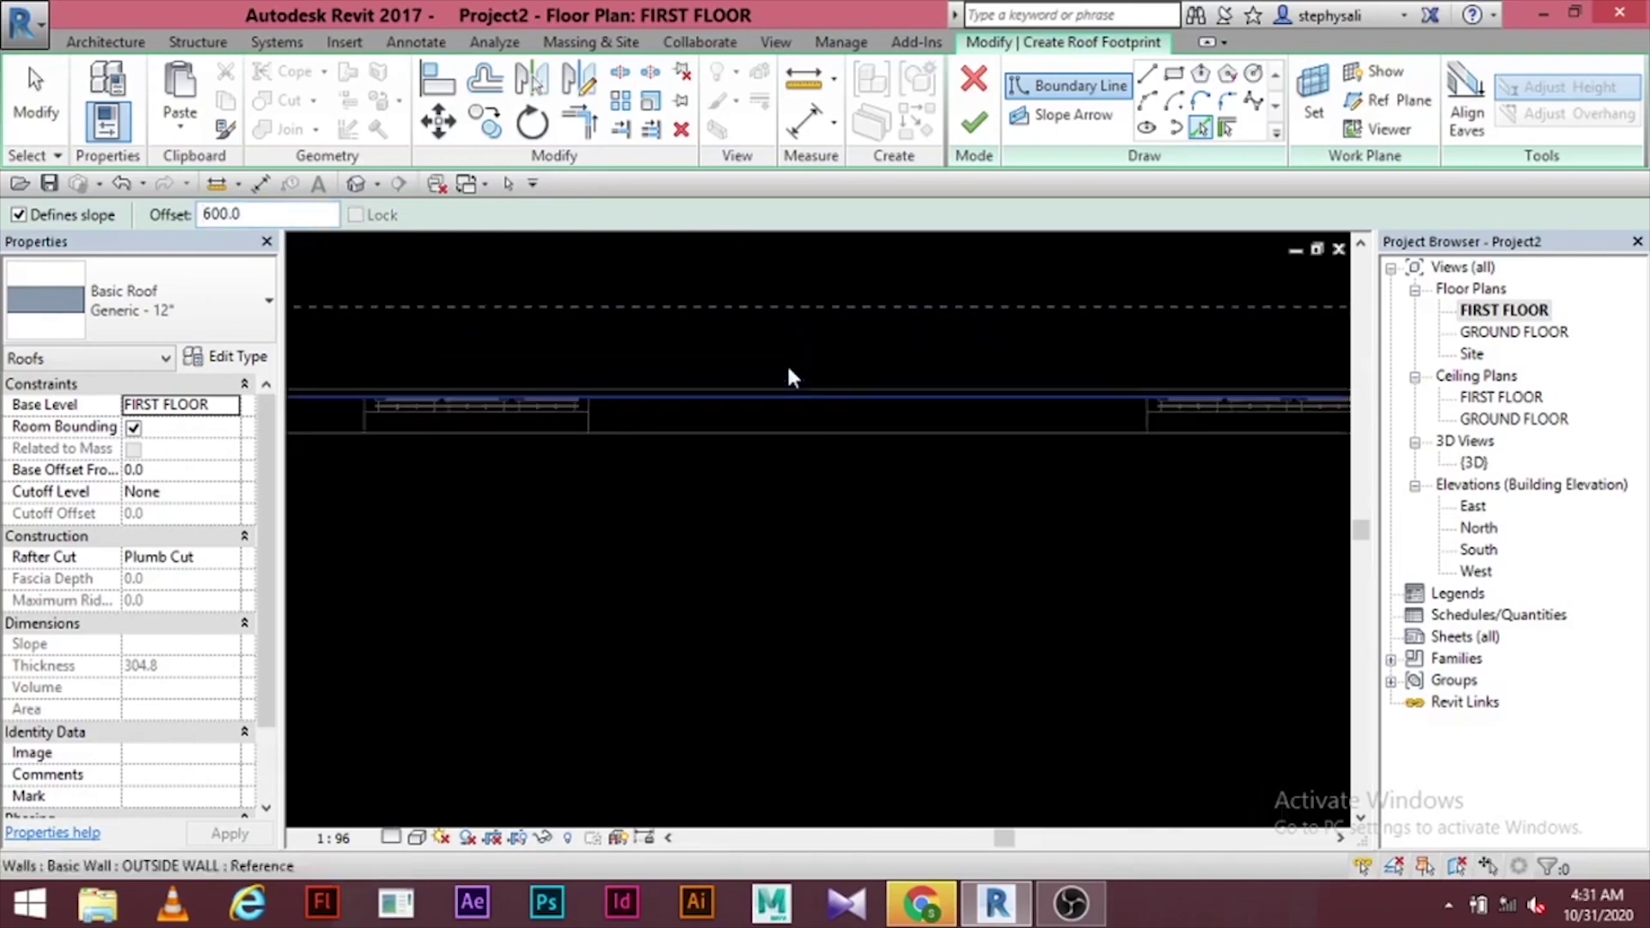
click(789, 398)
scroll(954, 421, down, 4)
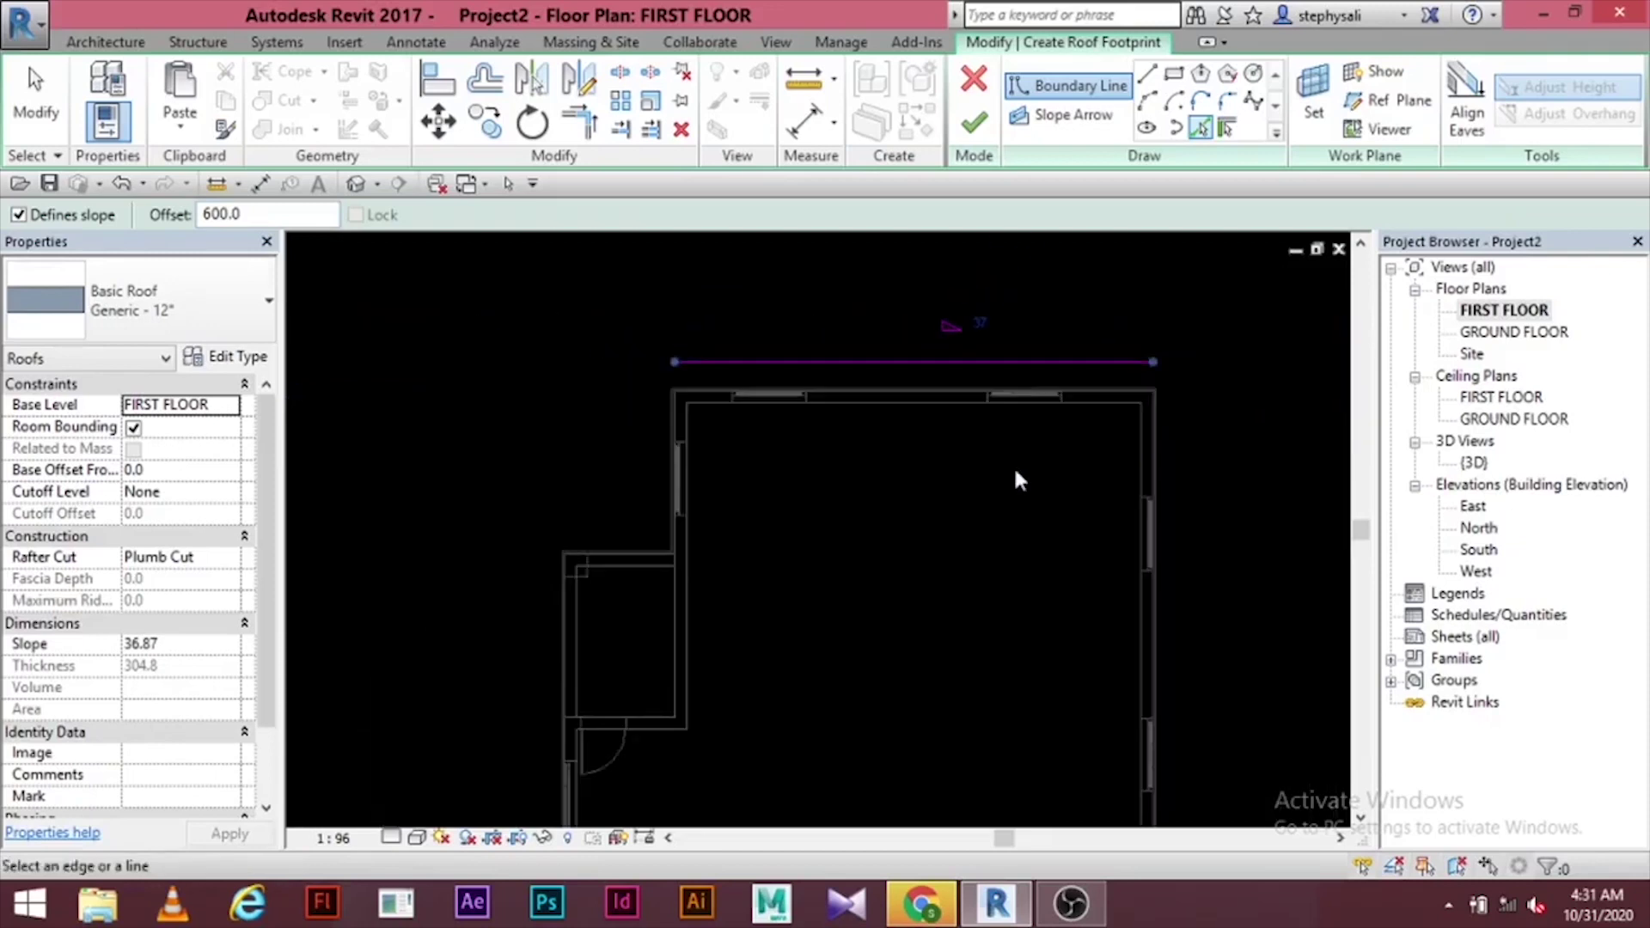
middle_drag(1013, 466, 825, 370)
scroll(860, 387, up, 4)
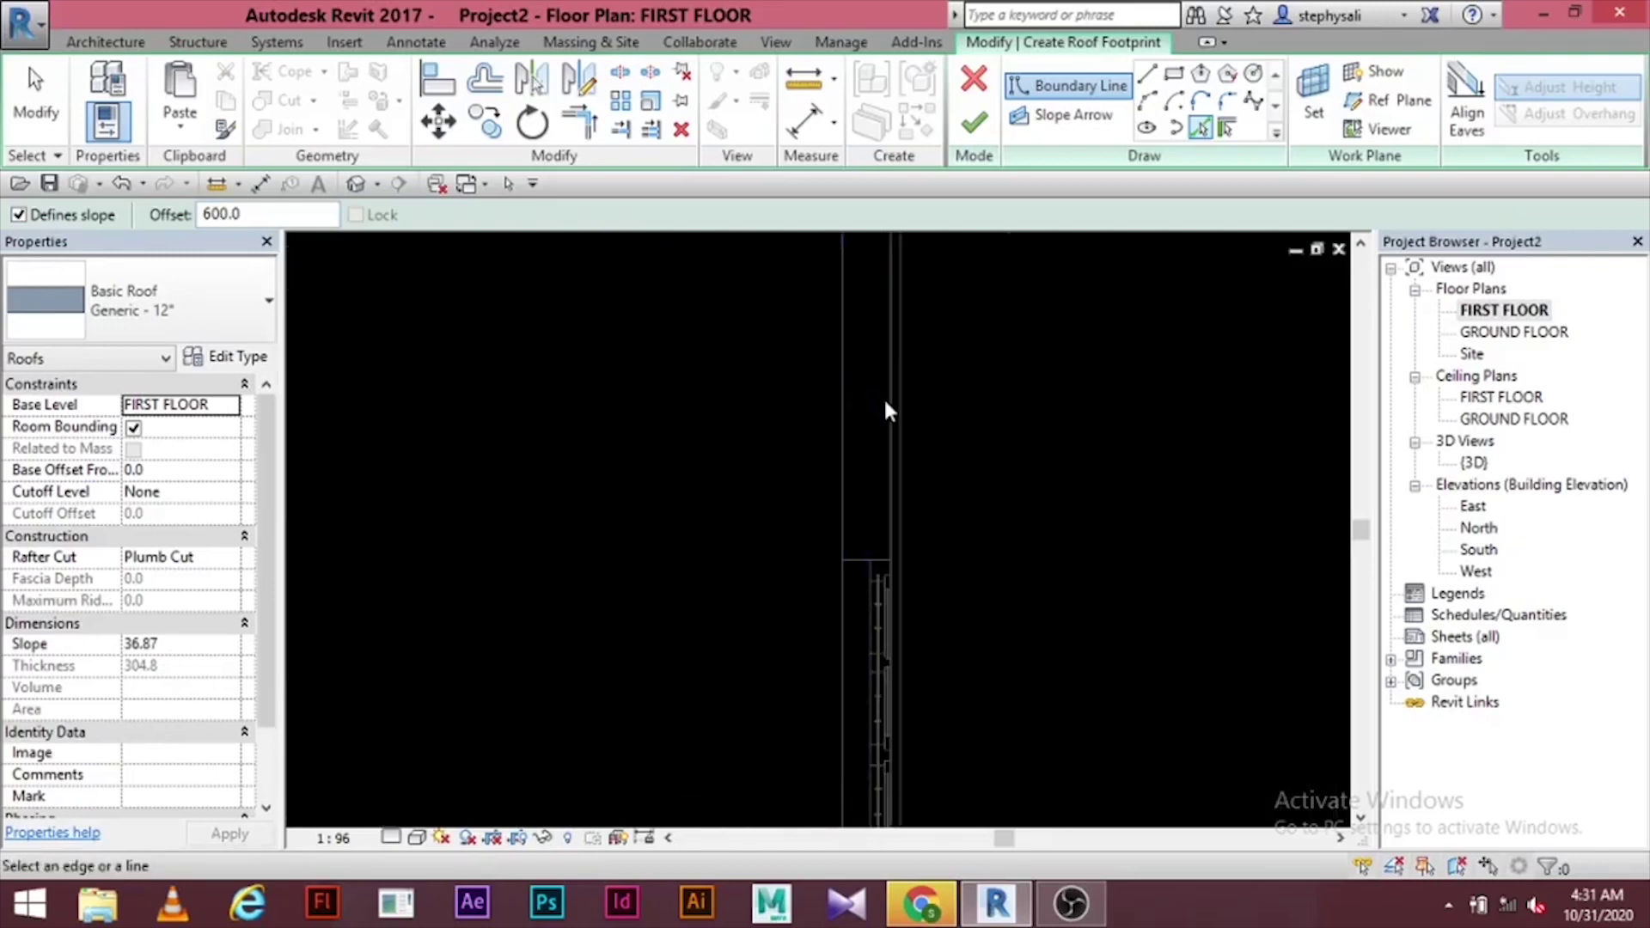
click(885, 402)
scroll(868, 416, down, 4)
middle_drag(813, 456, 744, 496)
scroll(782, 524, up, 4)
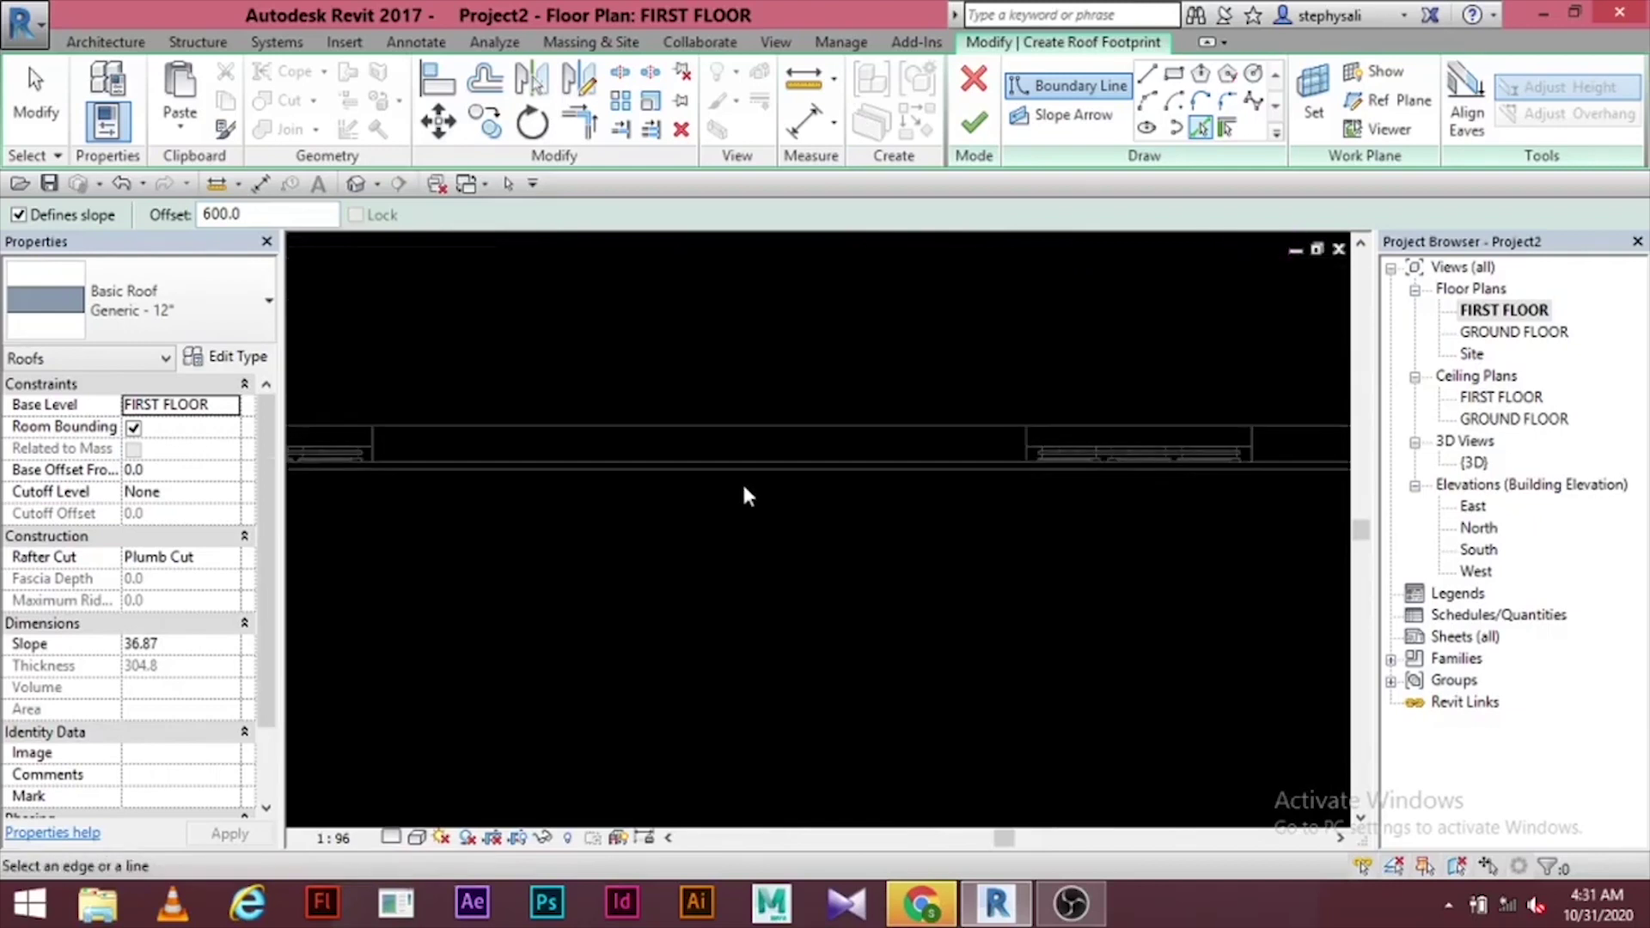
click(736, 462)
scroll(578, 478, down, 3)
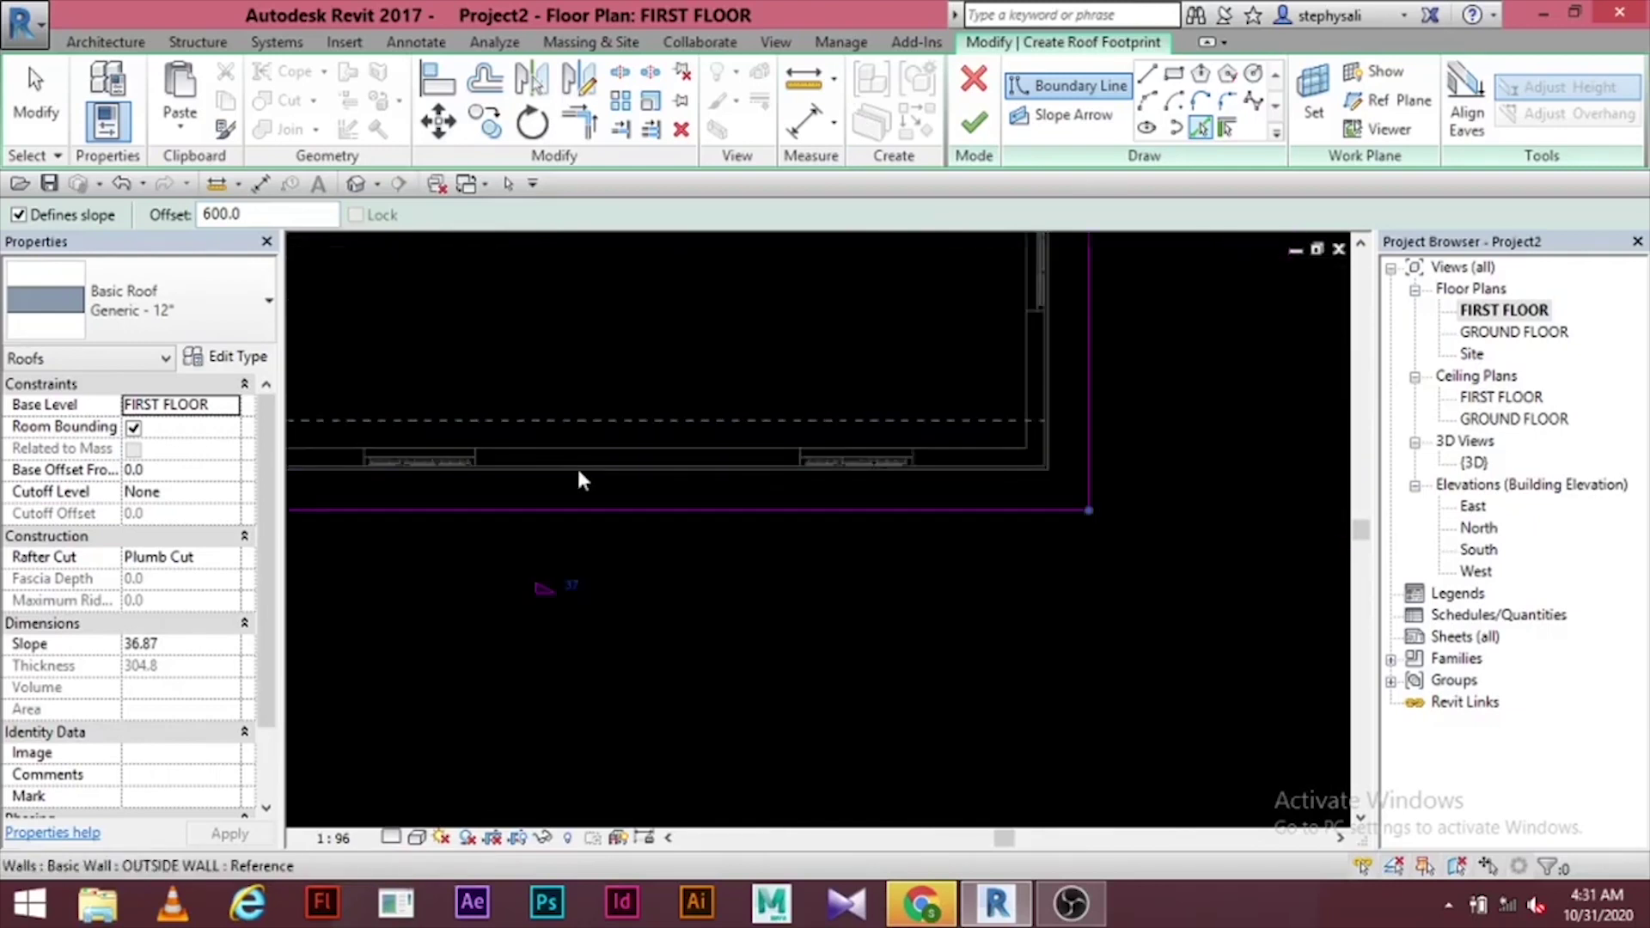
scroll(579, 478, down, 3)
scroll(643, 456, up, 4)
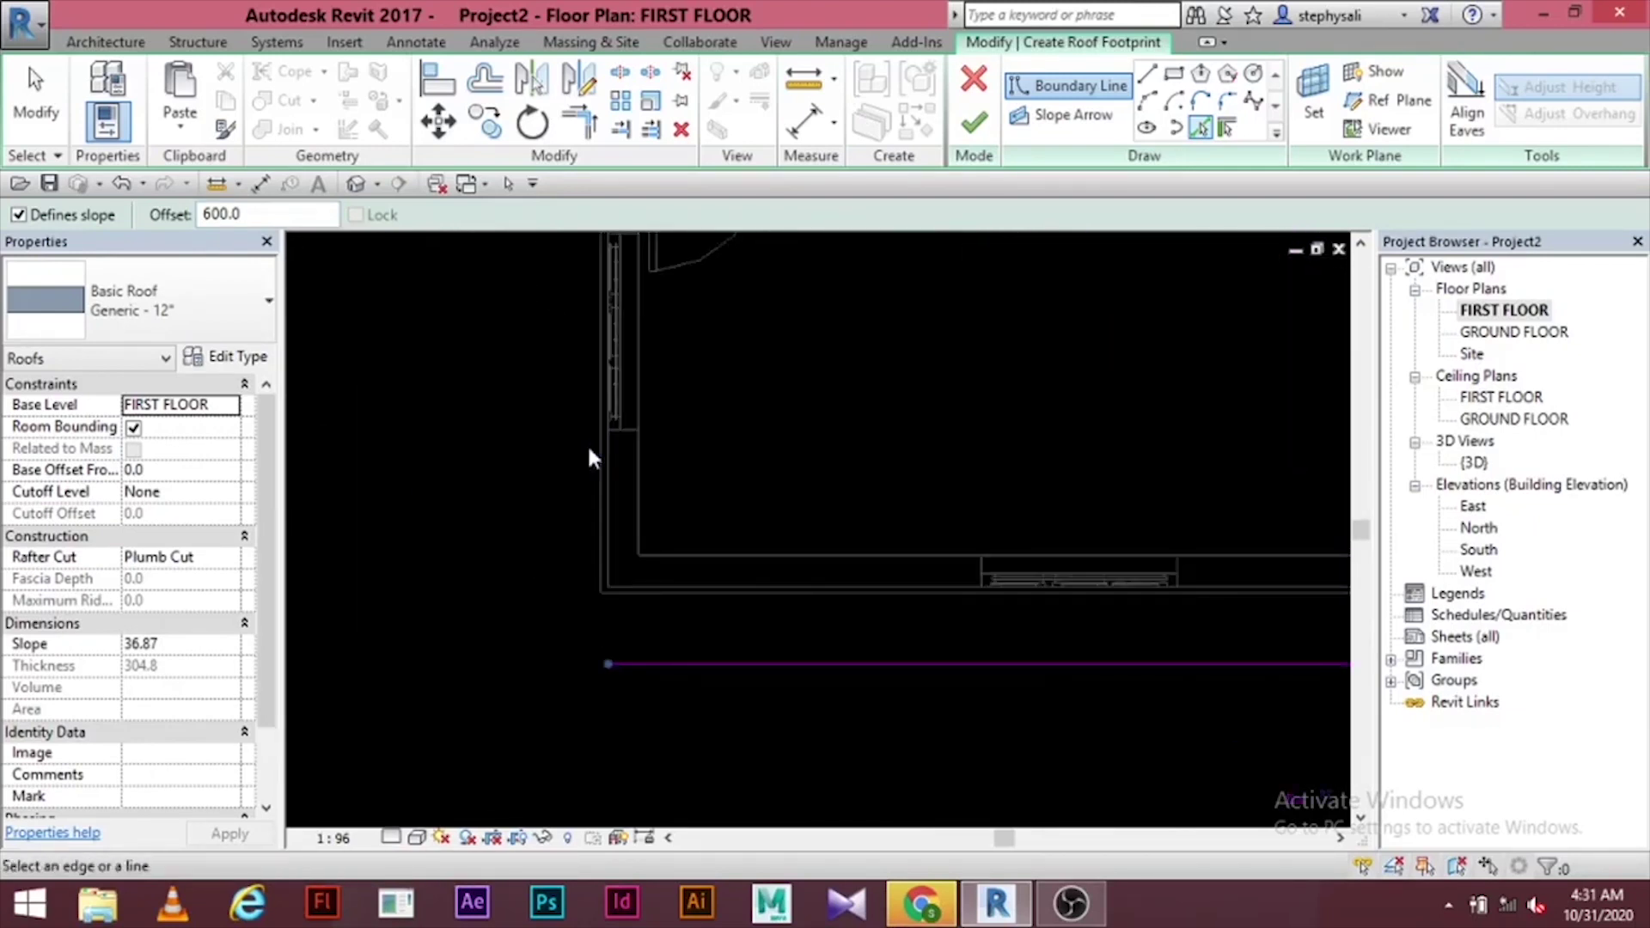
scroll(589, 457, up, 2)
click(621, 488)
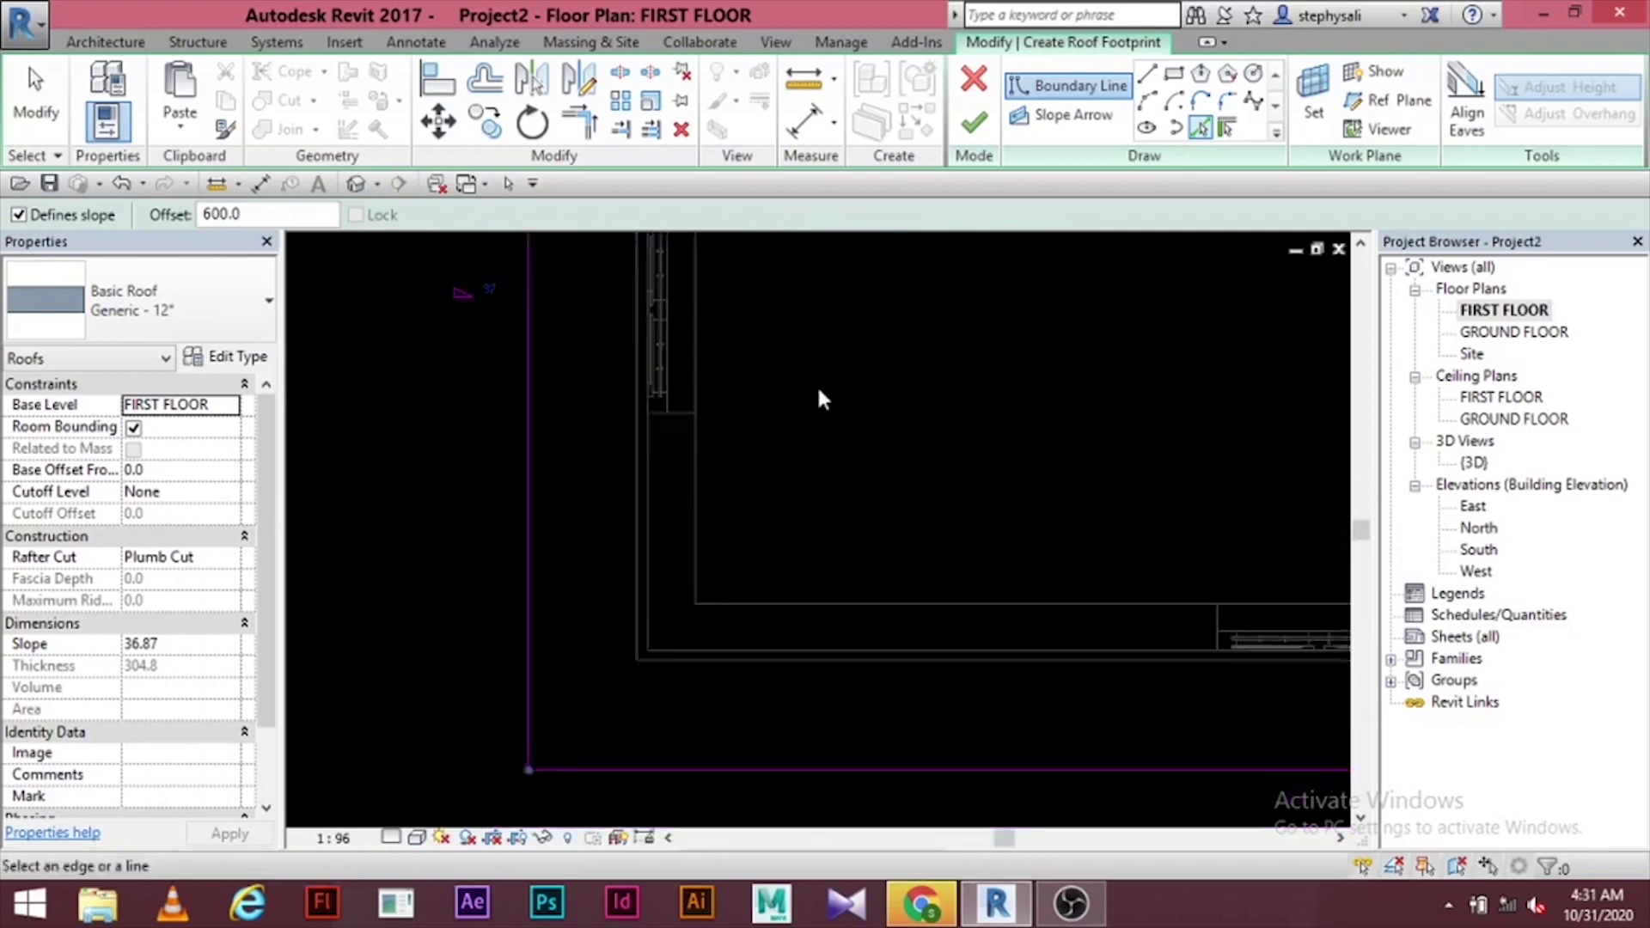
- Pick the remaining outer walls, including the windowed wall, to complete the boundary lines
scroll(819, 397, down, 3)
middle_drag(825, 379, 810, 530)
middle_drag(766, 416, 804, 532)
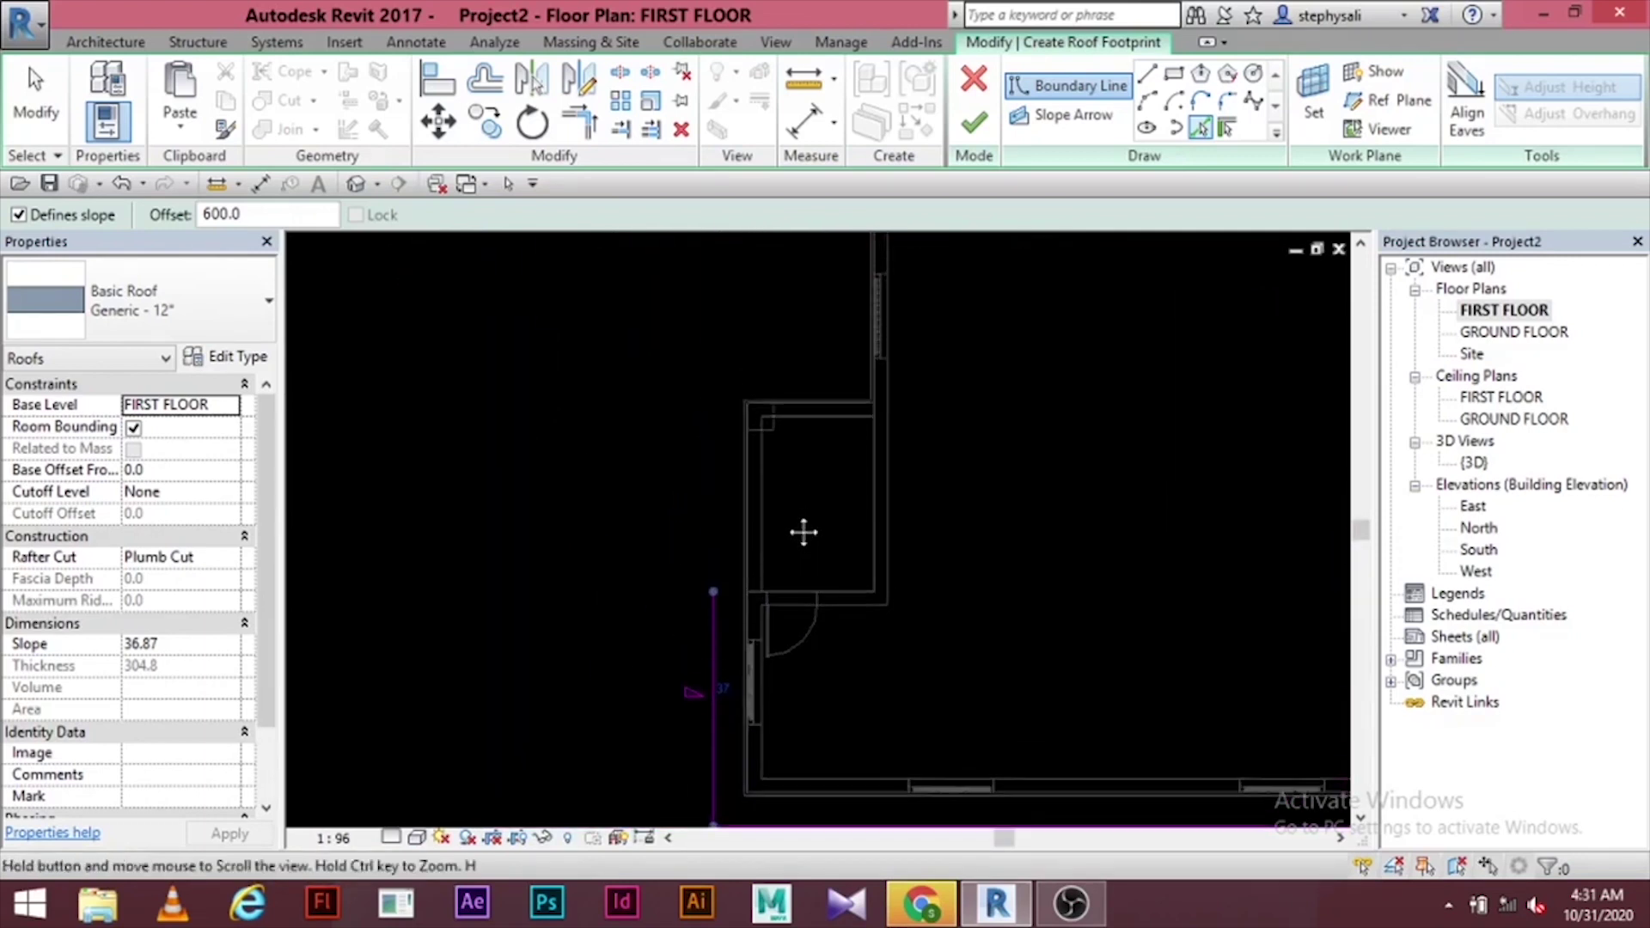
scroll(746, 502, up, 3)
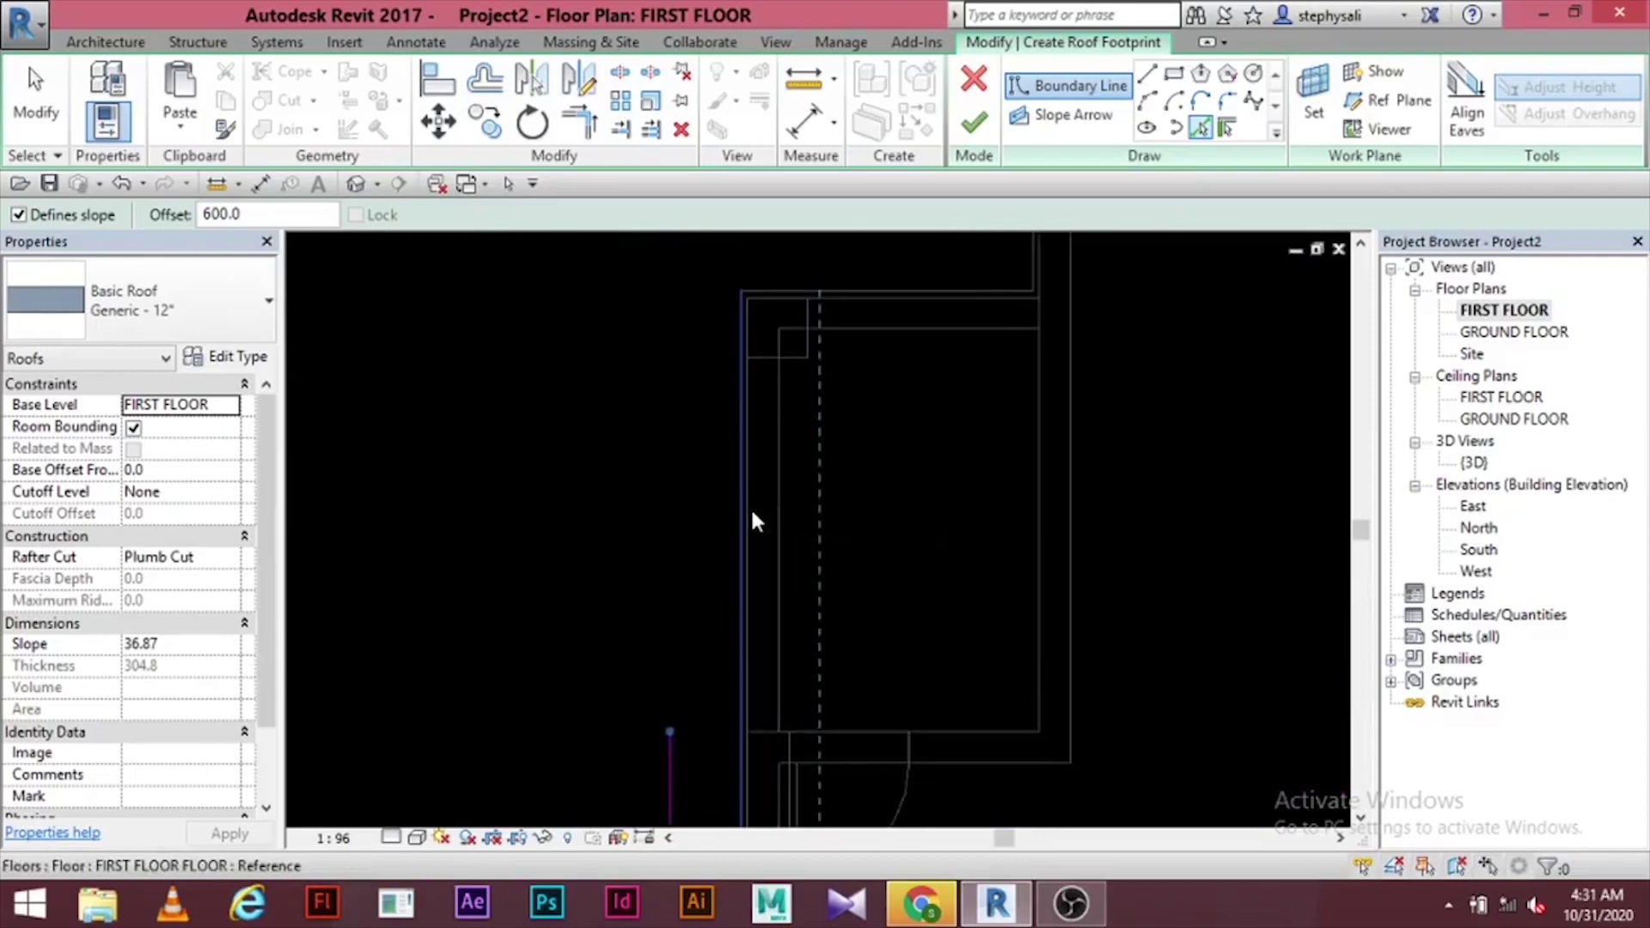
scroll(753, 519, up, 3)
scroll(961, 416, down, 2)
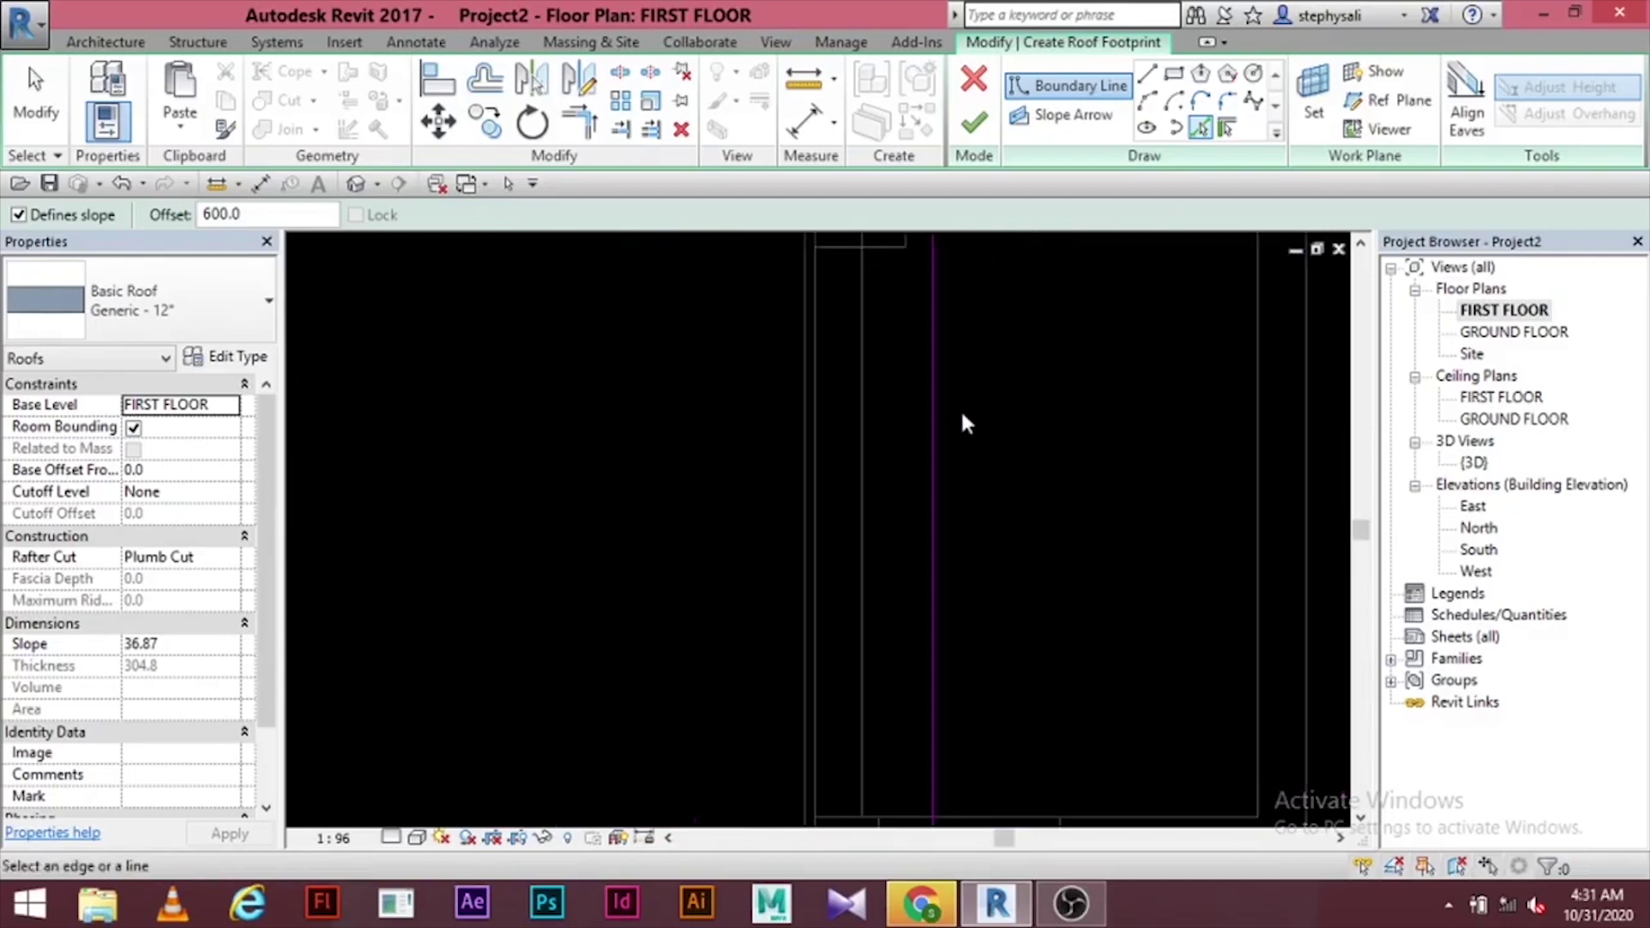
click(817, 527)
scroll(1028, 396, down, 2)
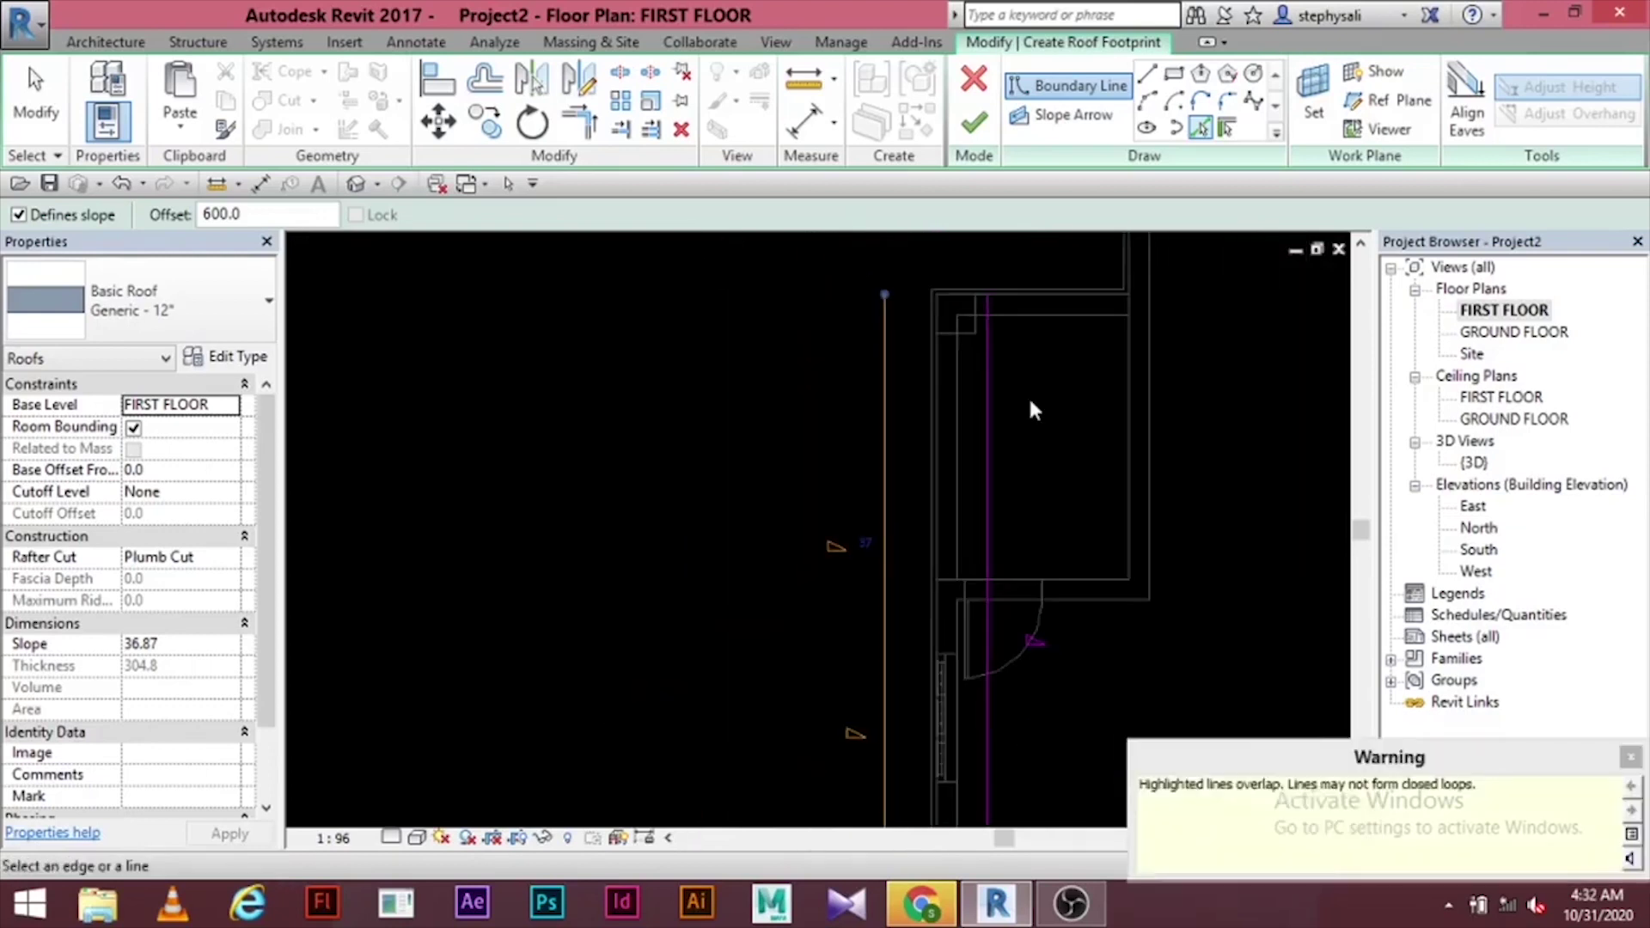
middle_drag(1107, 456, 809, 497)
scroll(1030, 550, up, 2)
scroll(816, 516, up, 1)
scroll(822, 521, up, 2)
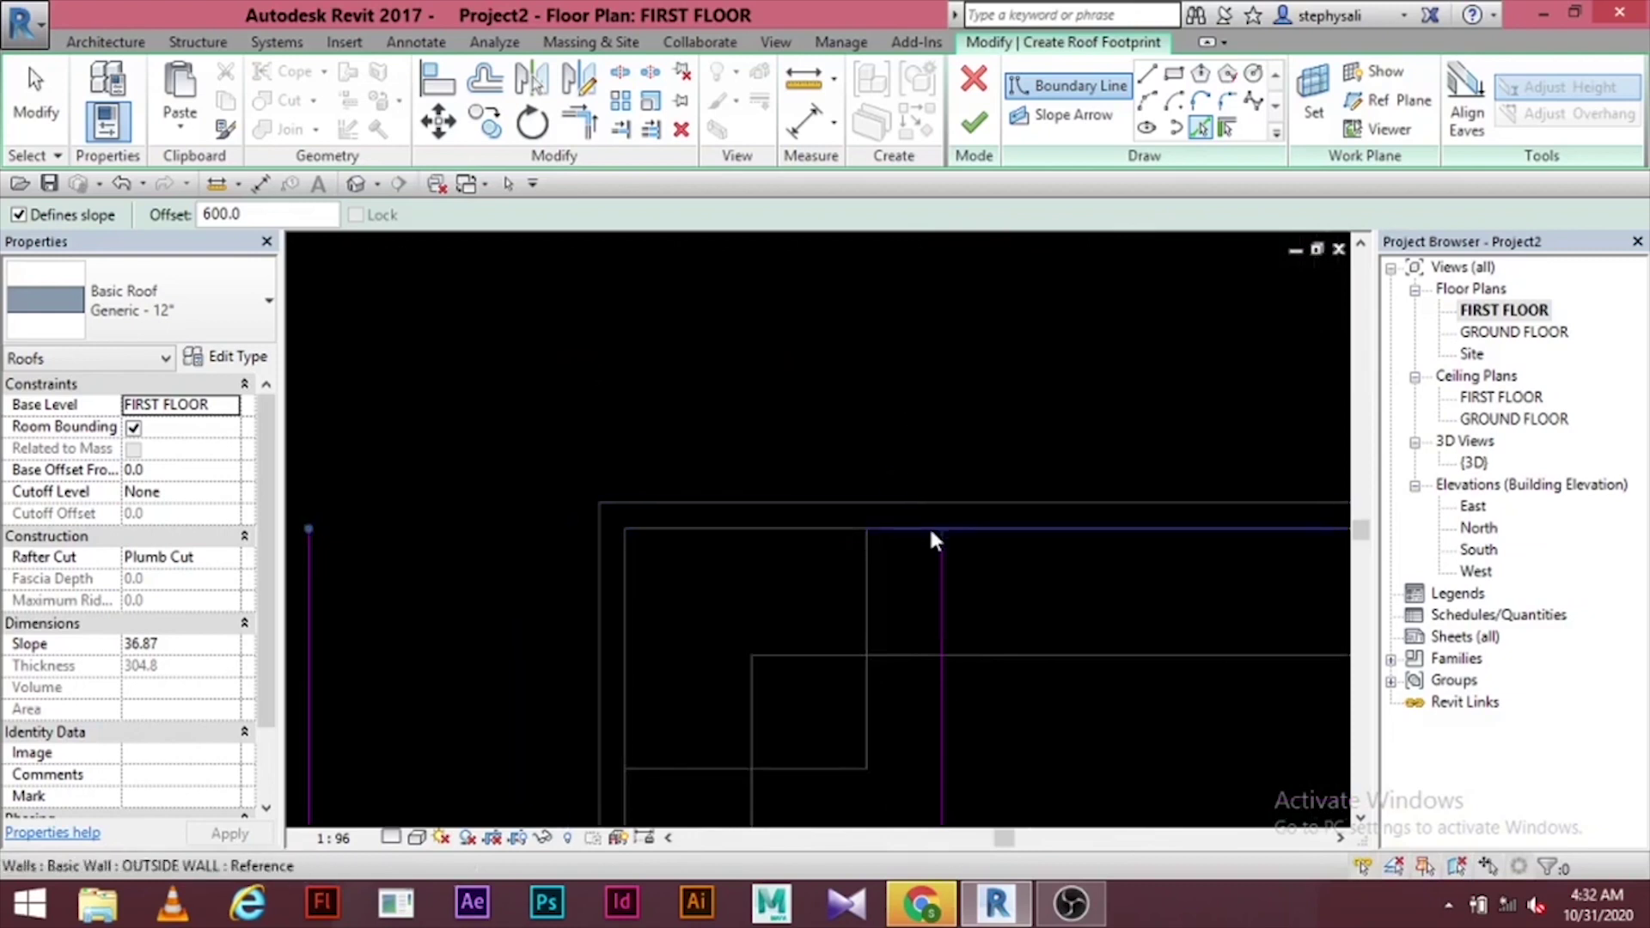
scroll(930, 526, down, 1)
middle_drag(929, 532, 797, 578)
click(796, 576)
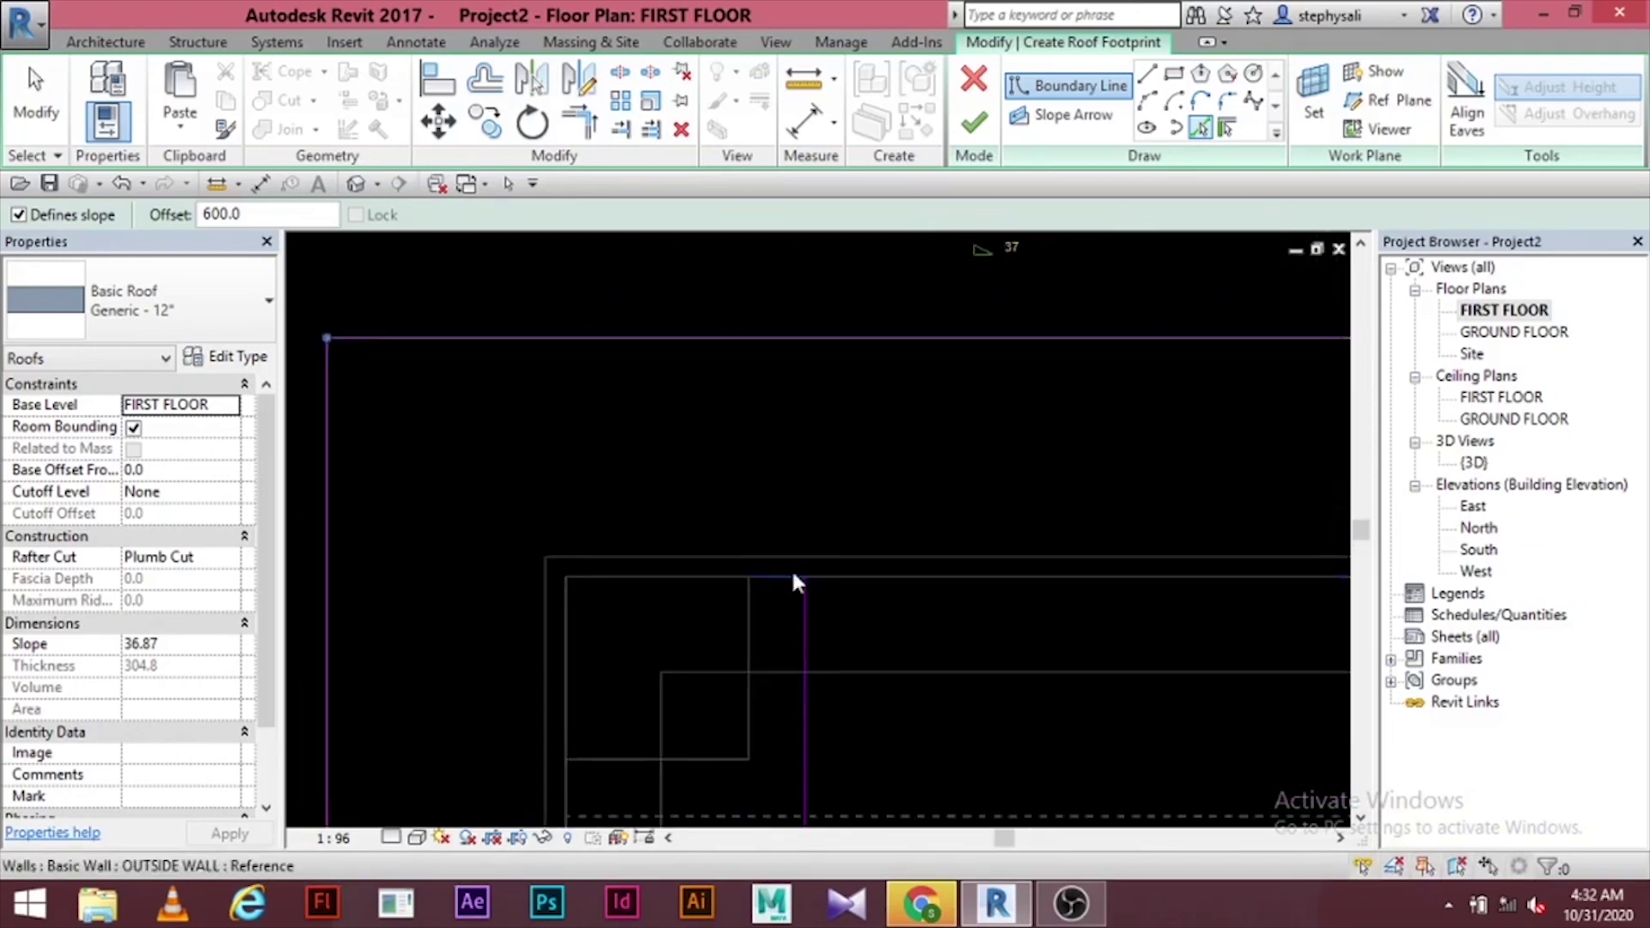
scroll(968, 455, down, 3)
middle_drag(985, 462, 911, 518)
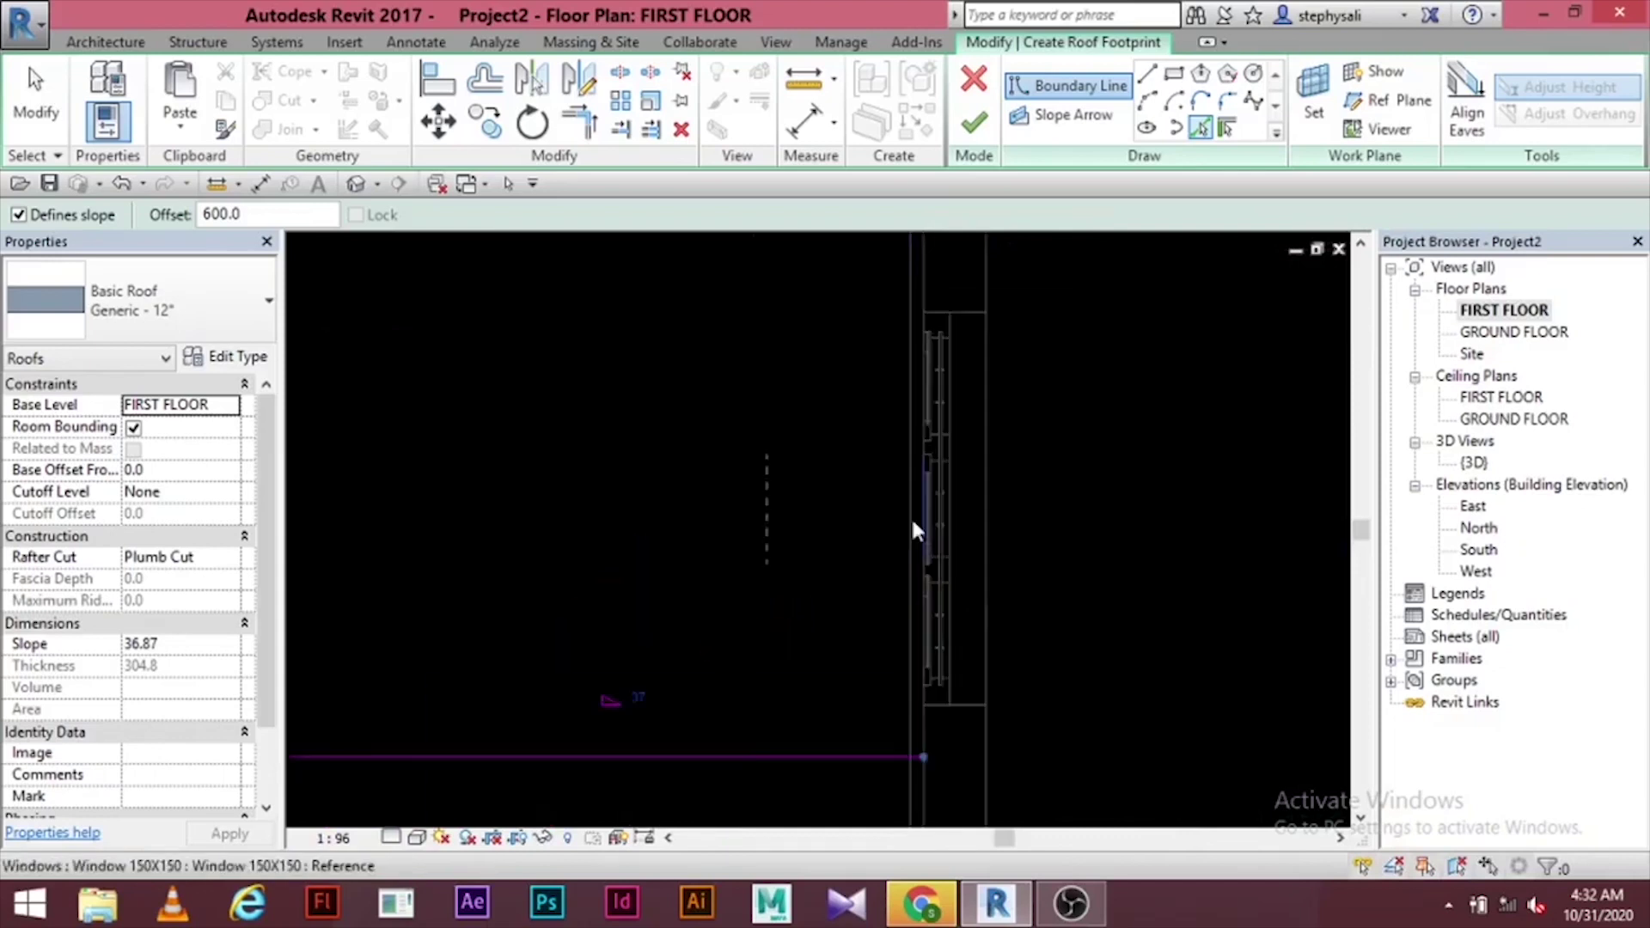
scroll(916, 542, up, 2)
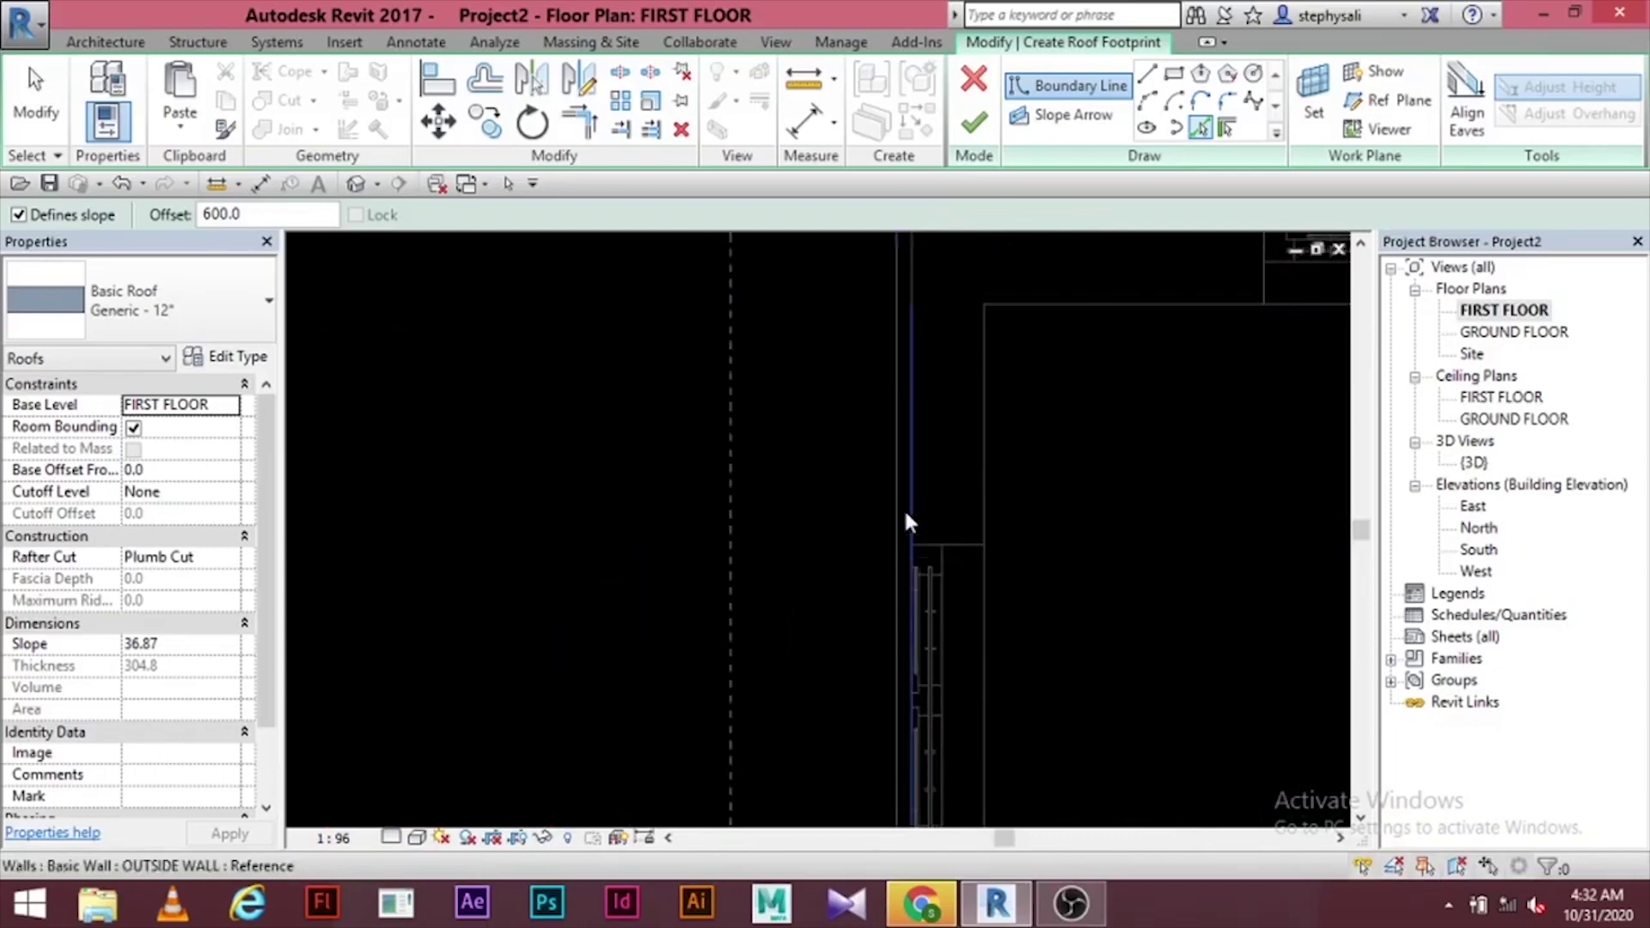
click(907, 522)
scroll(760, 461, down, 2)
middle_drag(959, 398, 1010, 561)
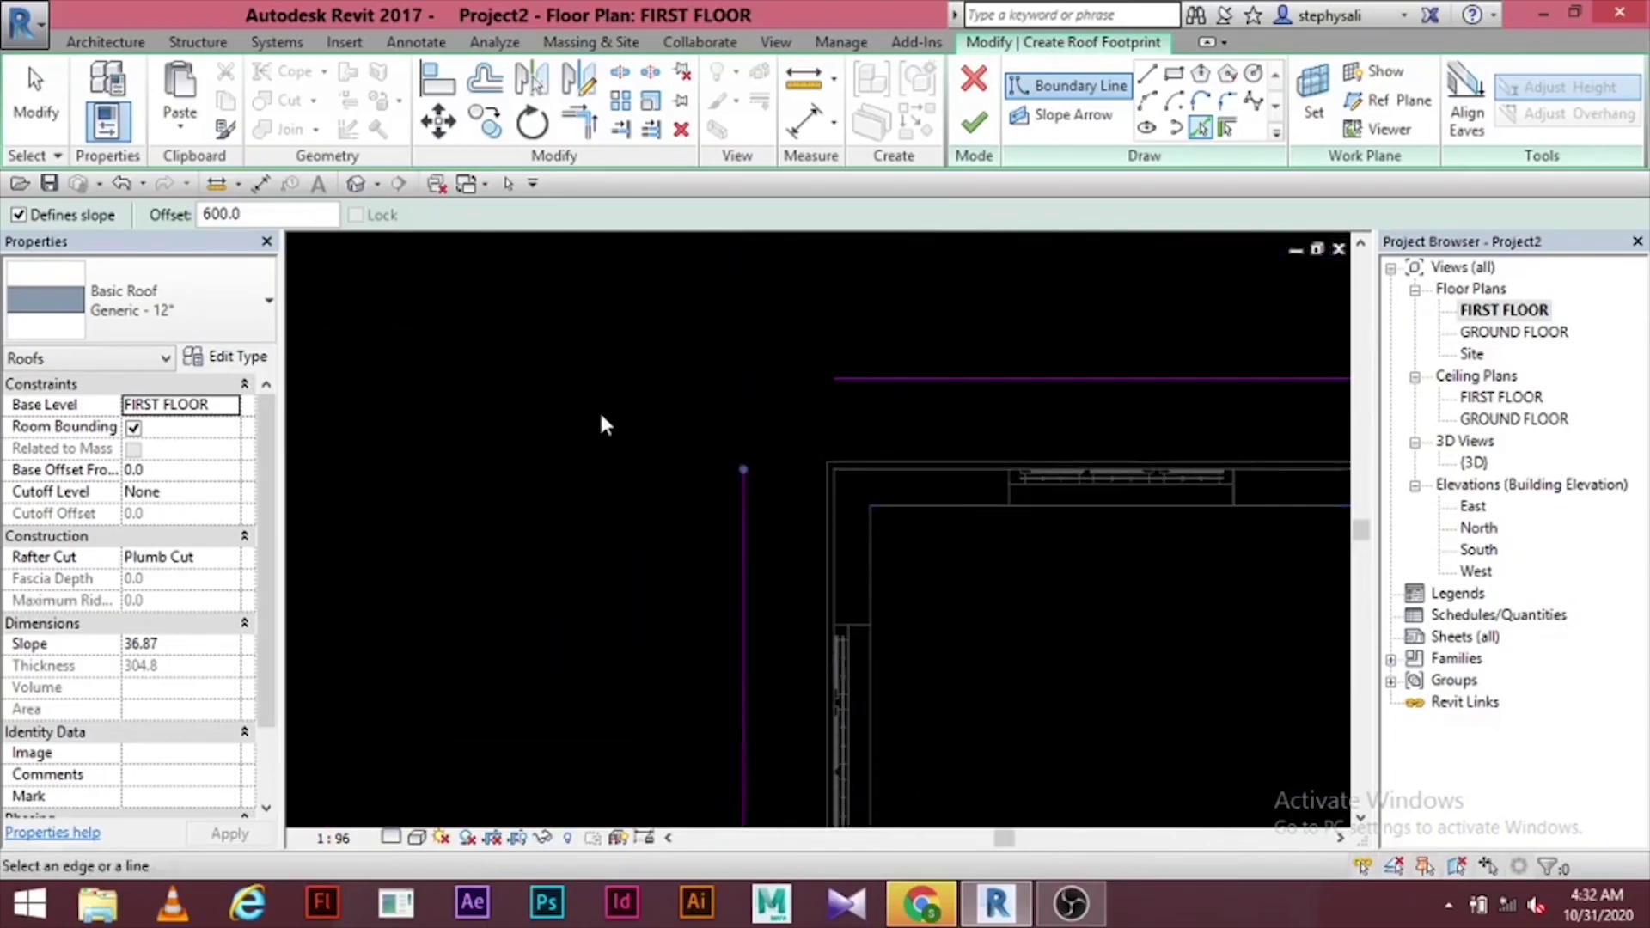
key(Escape)
key(Escape)
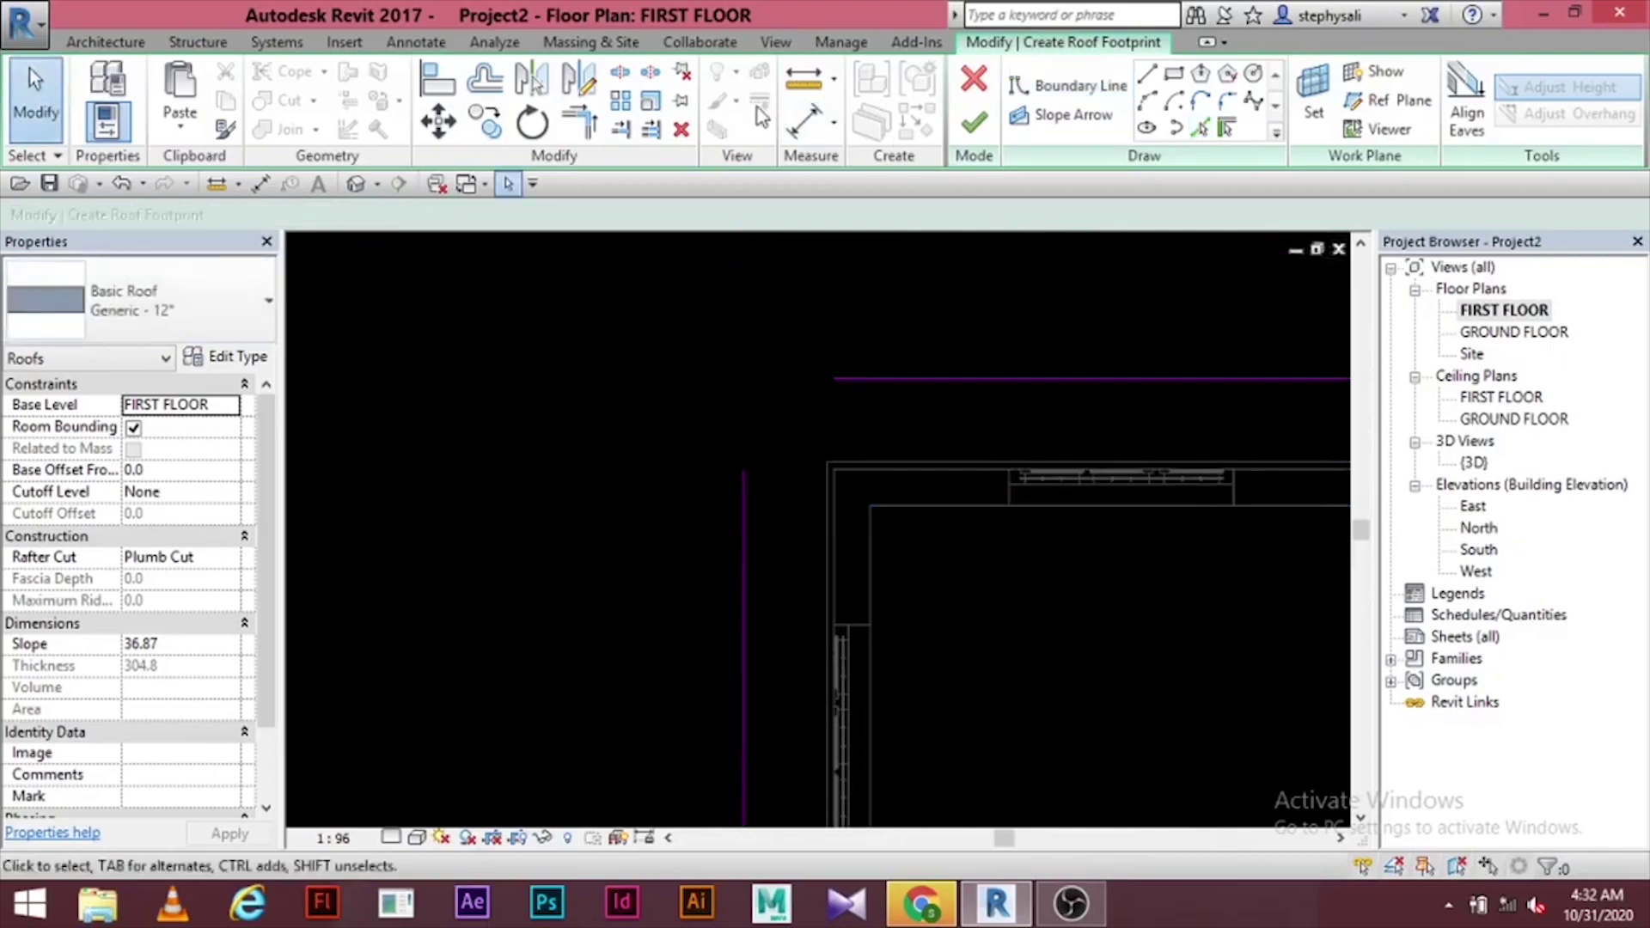
- Trim/Extend the vertical and horizontal boundary lines into a clean corner
click(570, 129)
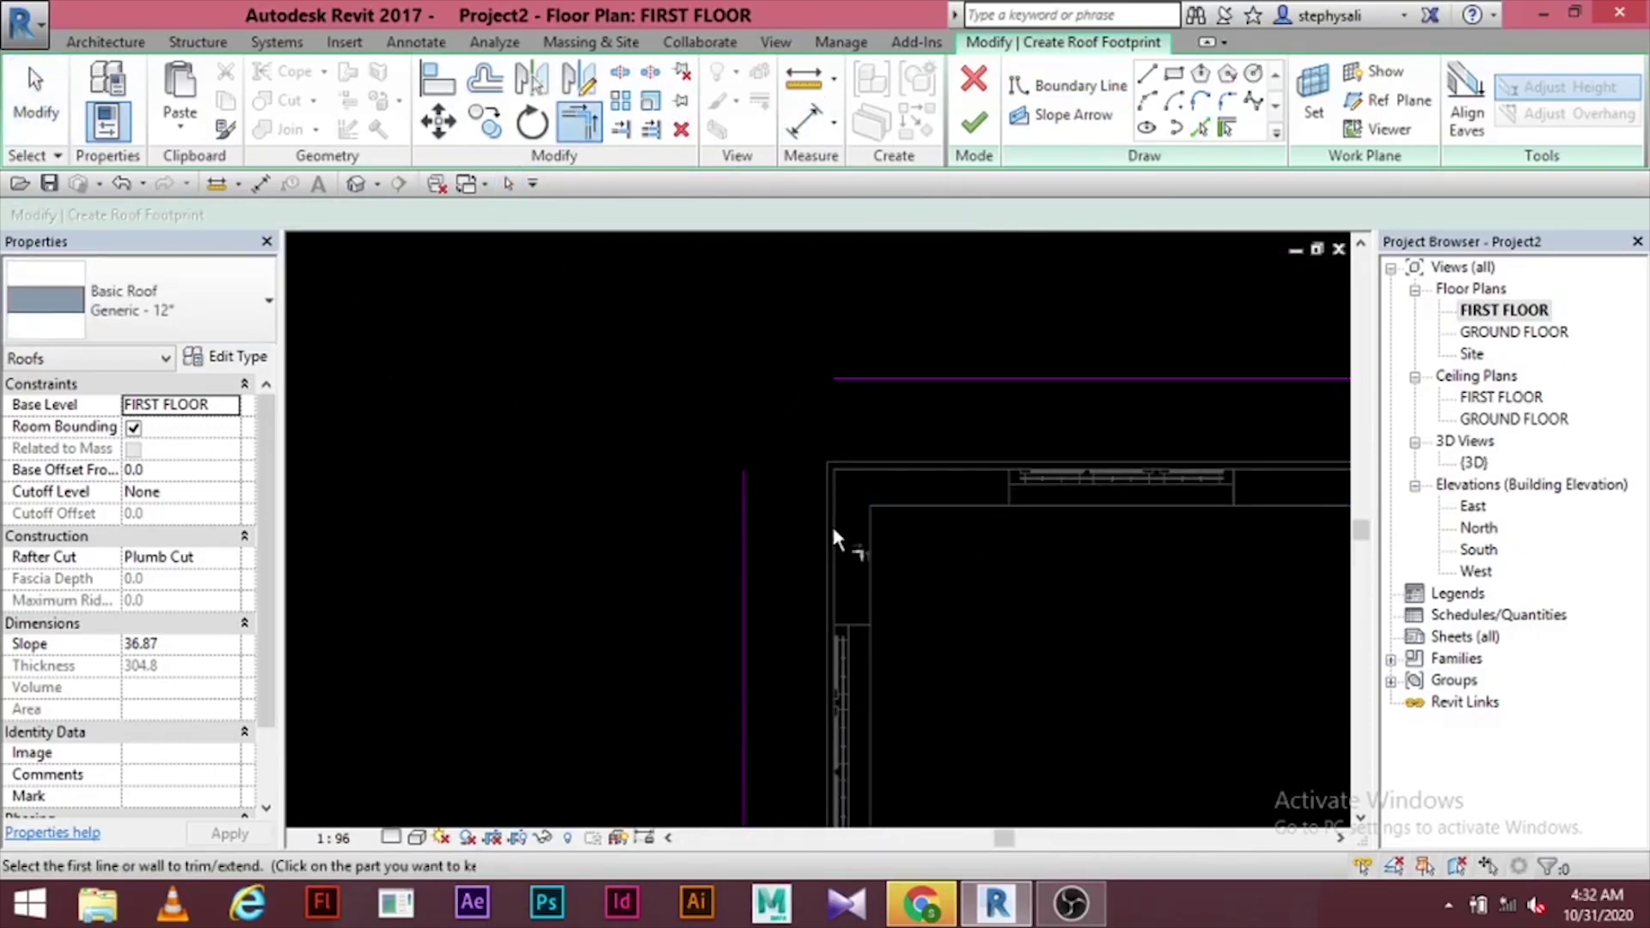
click(745, 560)
click(831, 378)
- Centre the roof sketch in view and select the extra vertical boundary line on the left
scroll(976, 486, down, 2)
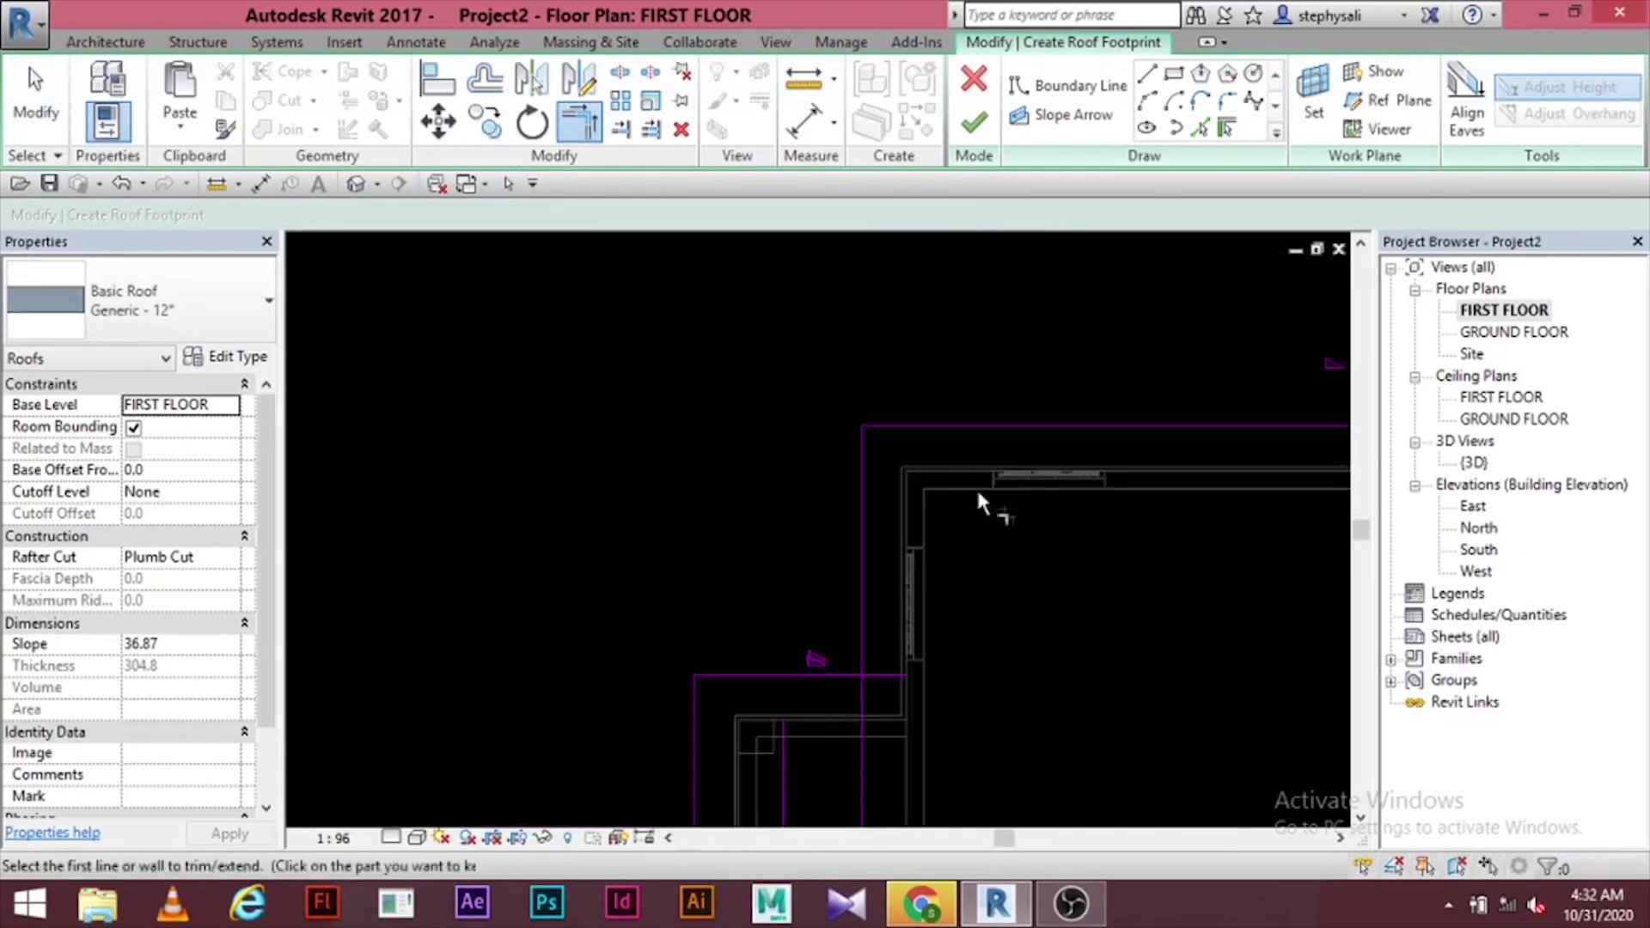
scroll(977, 487, up, 3)
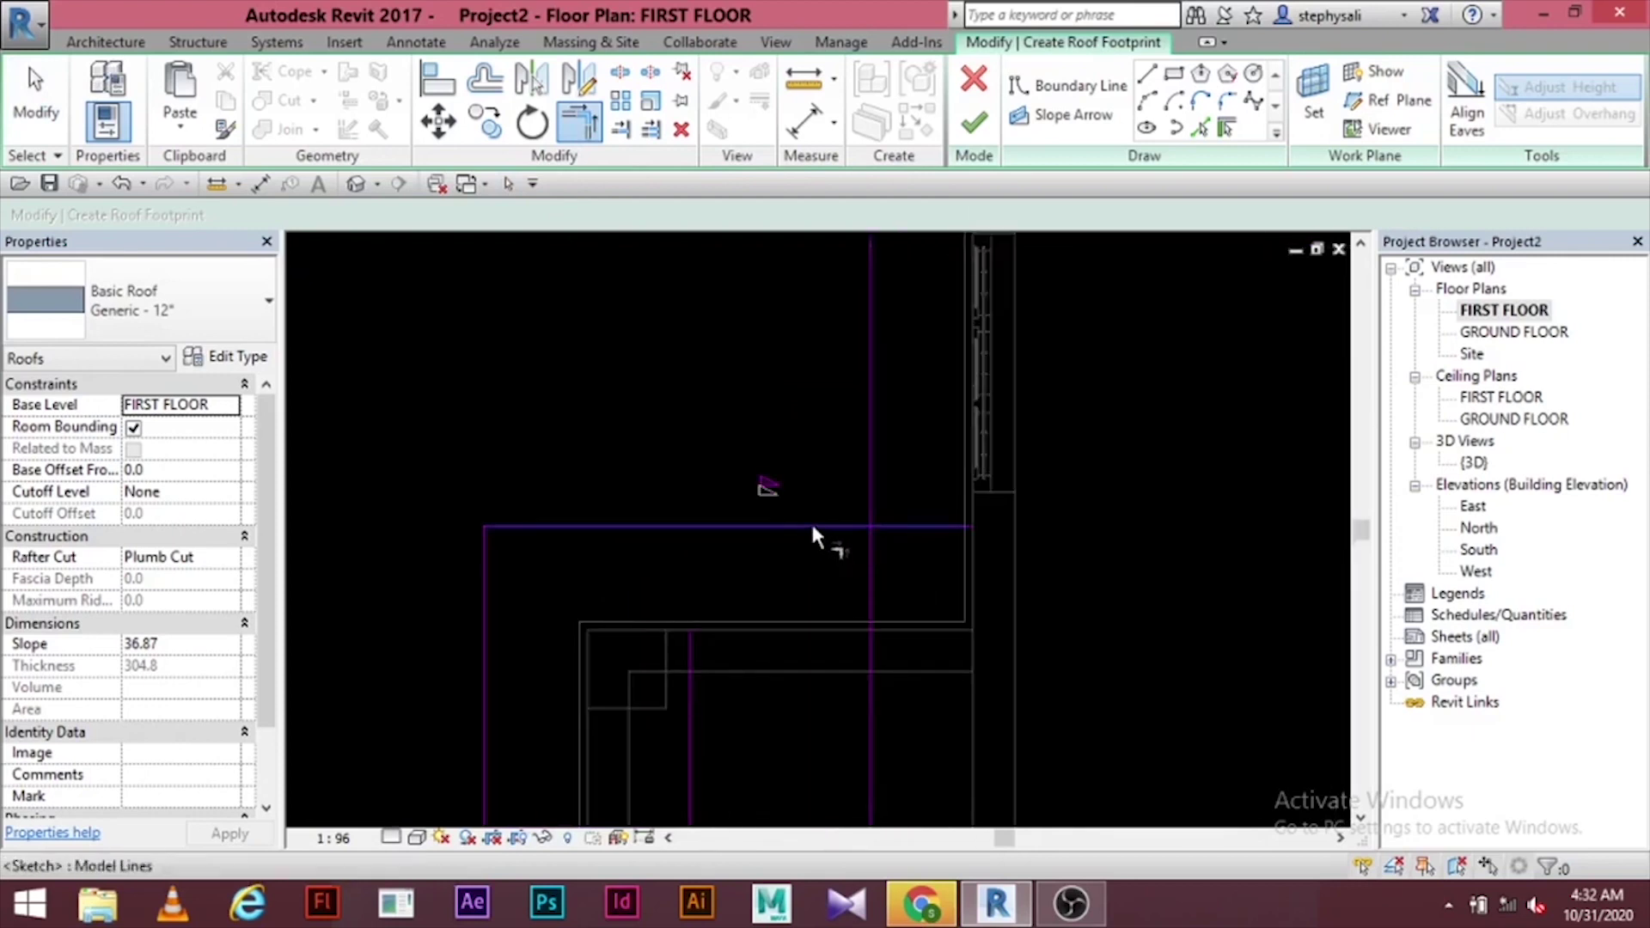
mouse_move(868, 489)
middle_down()
mouse_move(786, 525)
mouse_move(823, 282)
mouse_move(798, 631)
mouse_move(829, 663)
mouse_move(874, 358)
middle_up()
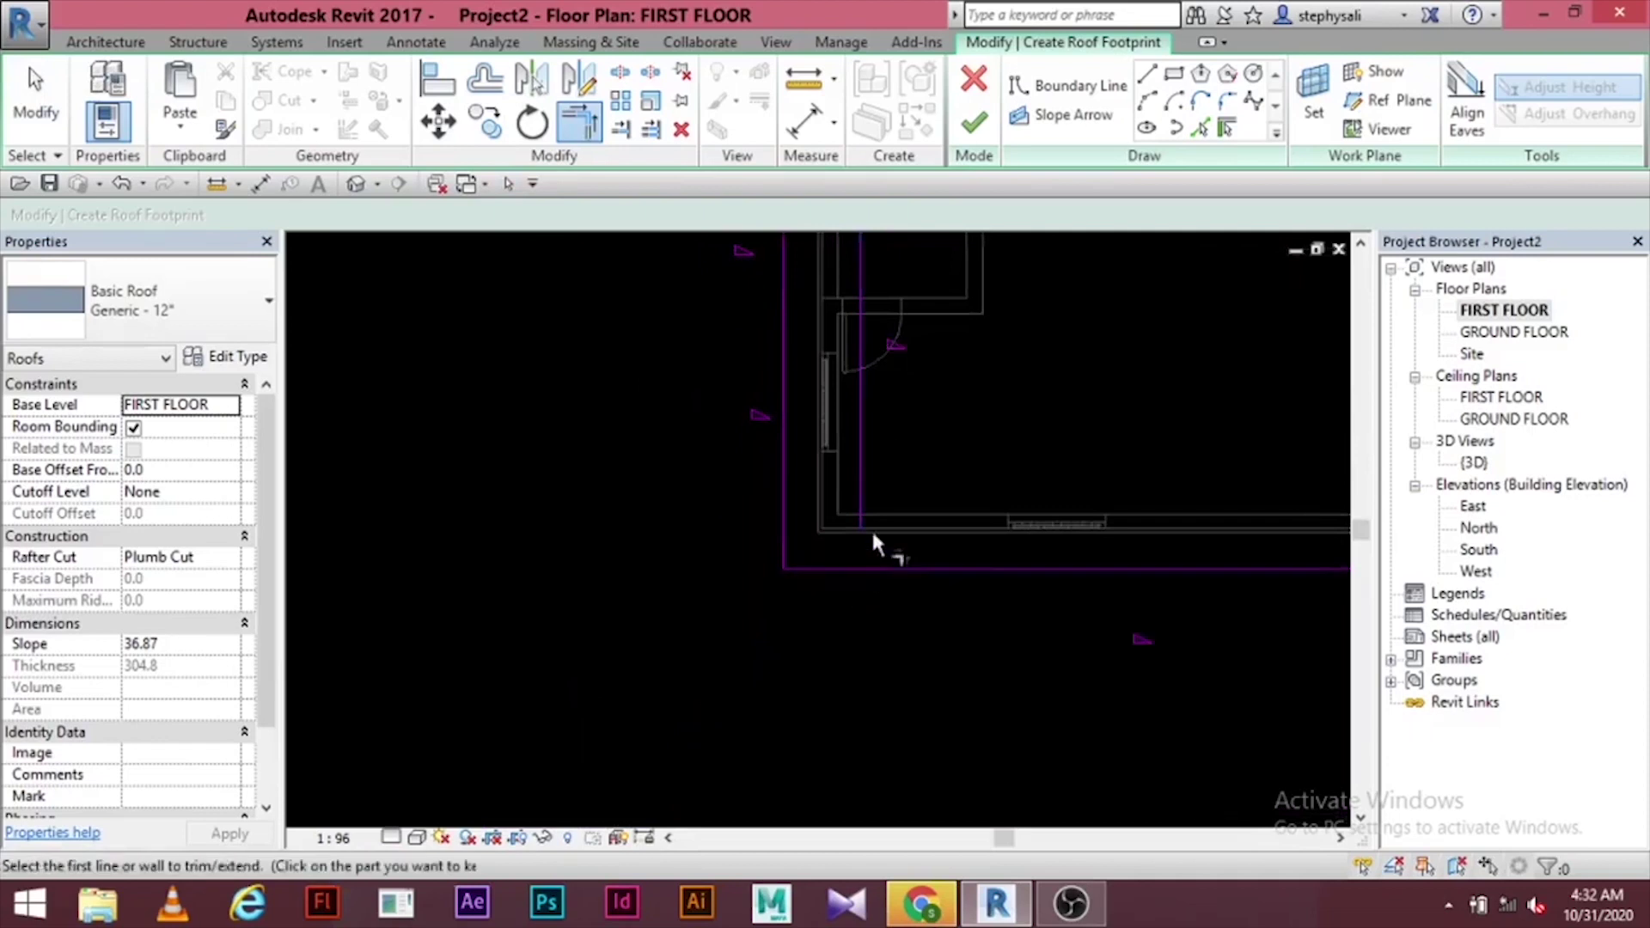
mouse_move(873, 542)
middle_down()
mouse_move(725, 792)
mouse_move(889, 564)
mouse_move(910, 659)
mouse_move(729, 681)
middle_up()
scroll(815, 594, down, 2)
mouse_move(909, 589)
middle_down()
mouse_move(946, 571)
mouse_move(955, 527)
mouse_move(988, 638)
mouse_move(995, 578)
middle_up()
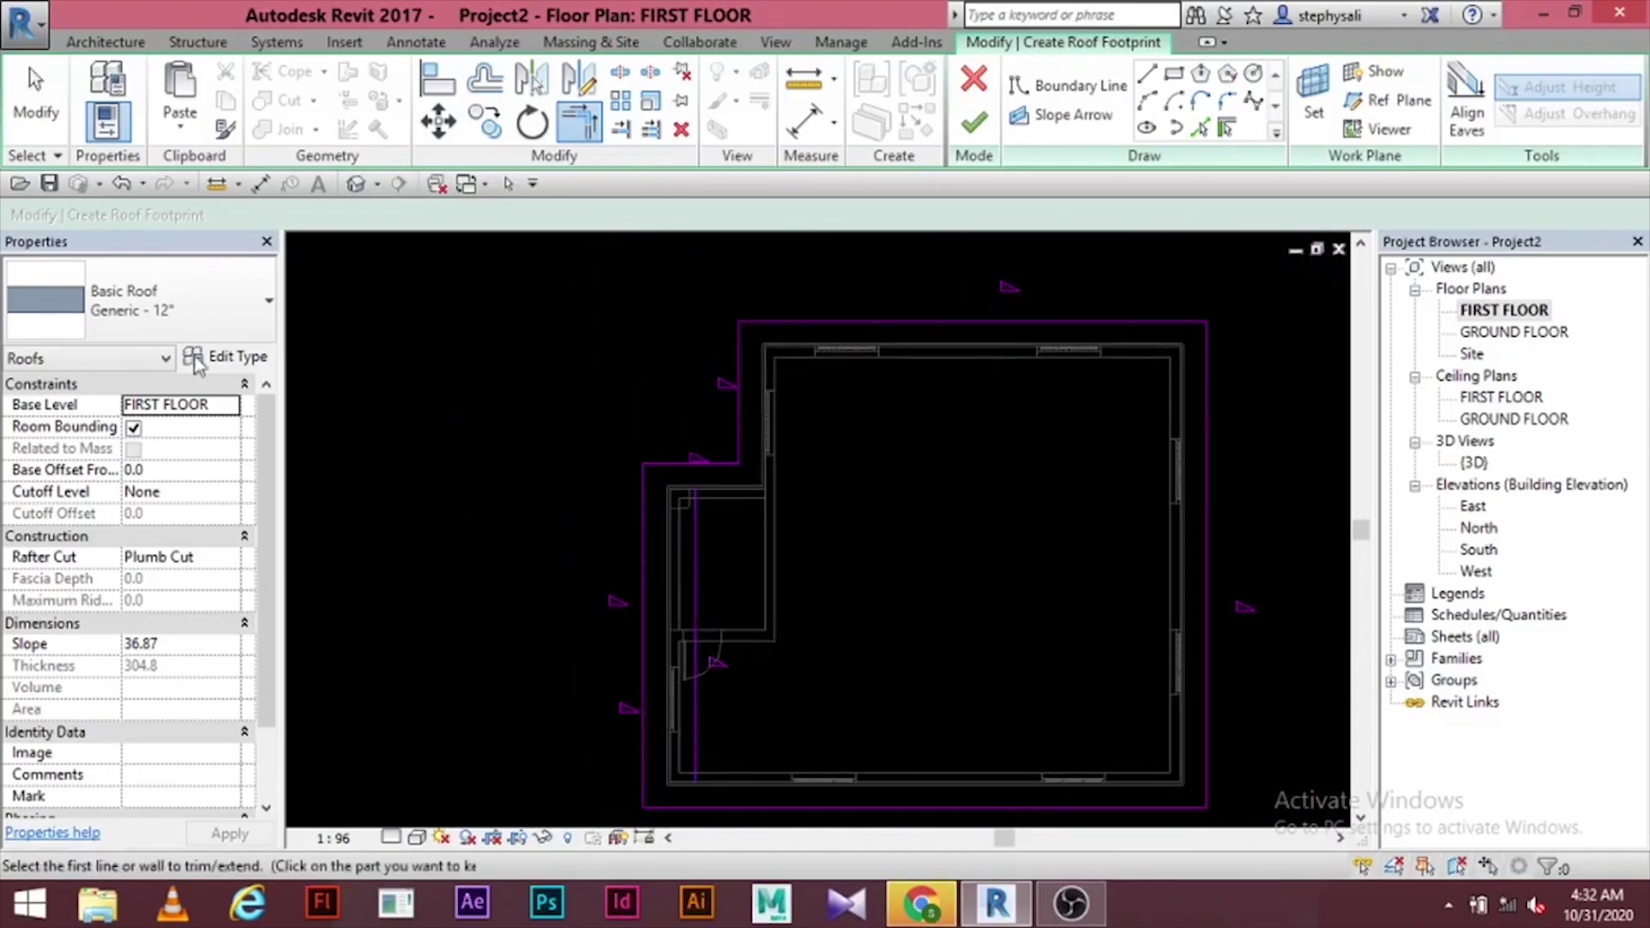
click(19, 114)
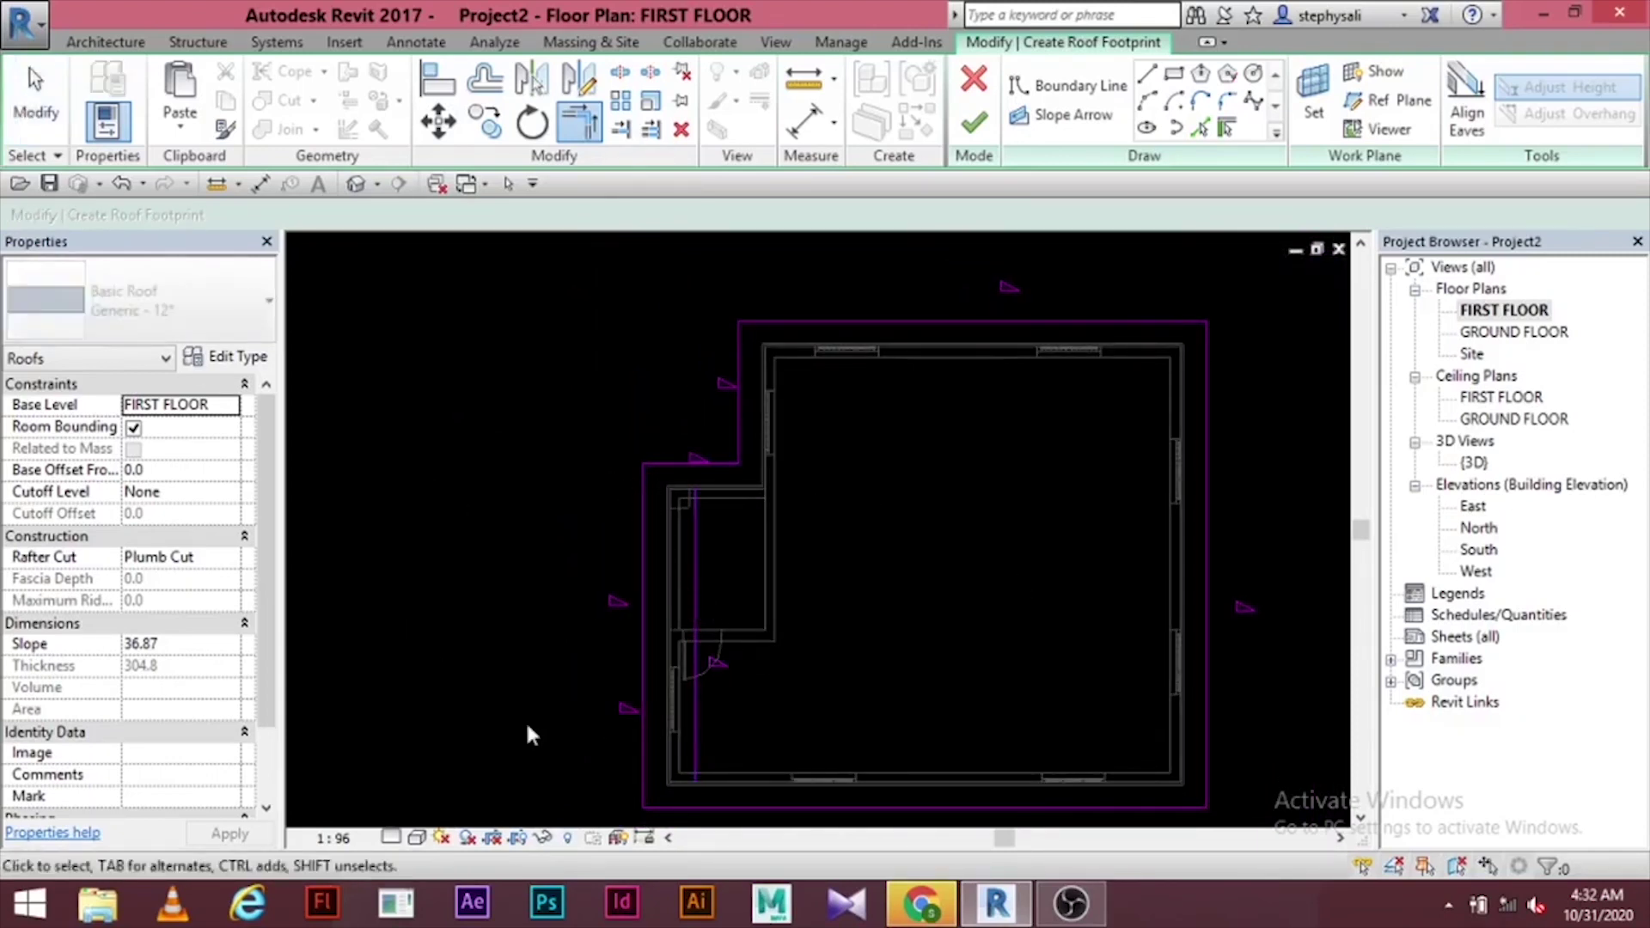
click(696, 585)
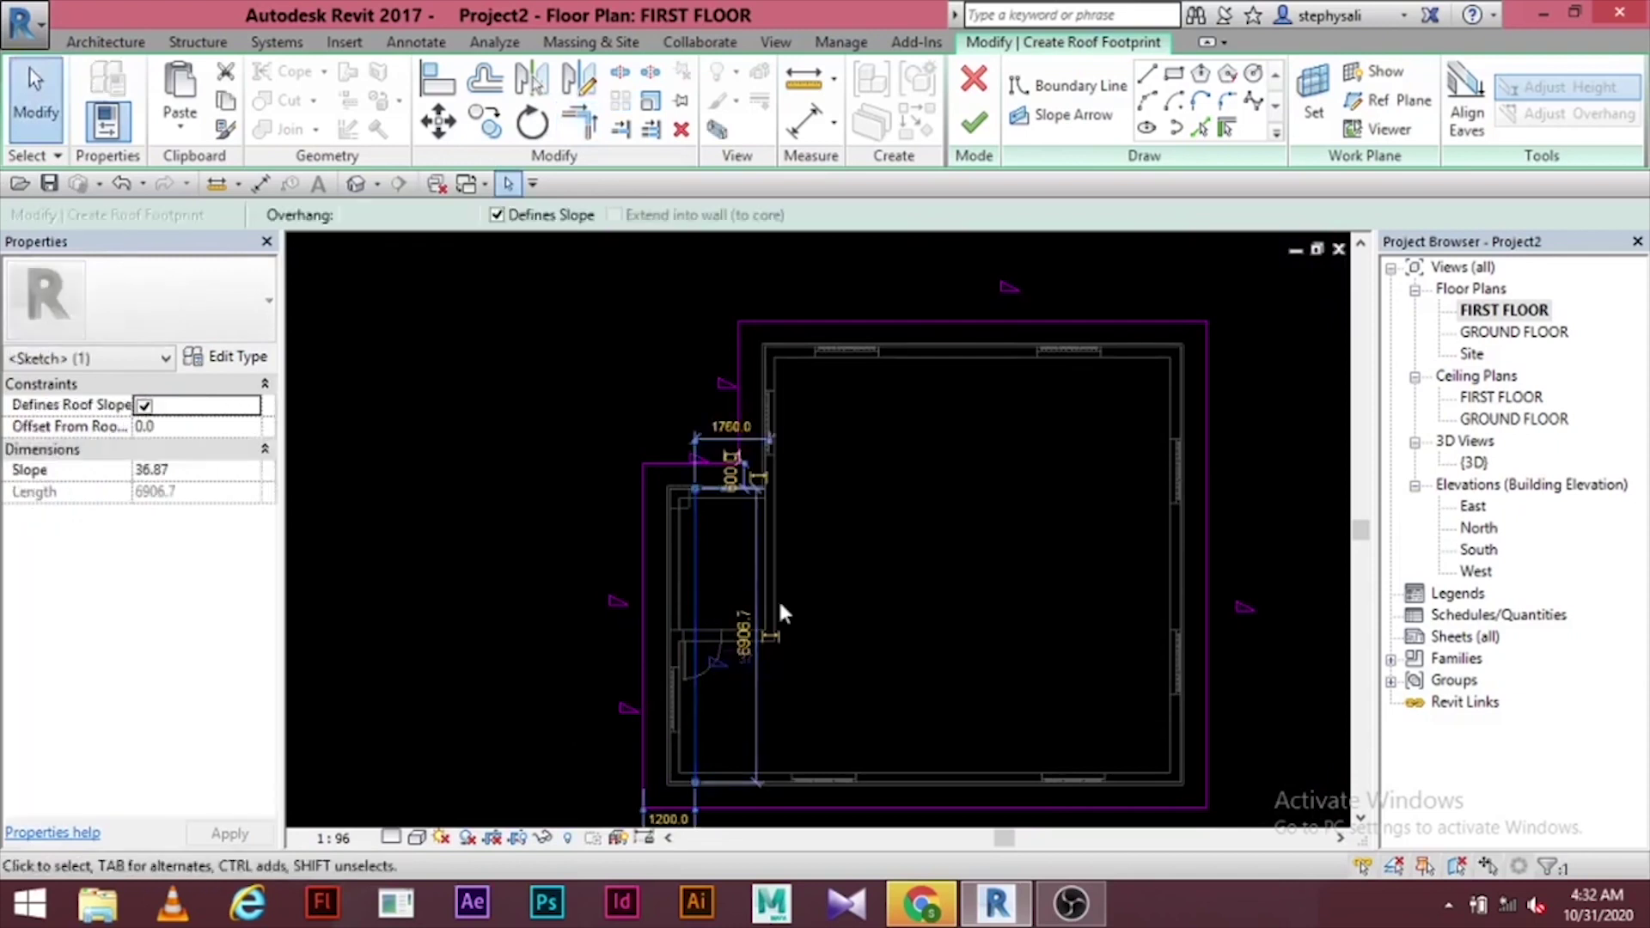
- Delete the extra inner line and the surplus left boundary line
click(683, 130)
scroll(709, 441, up, 1)
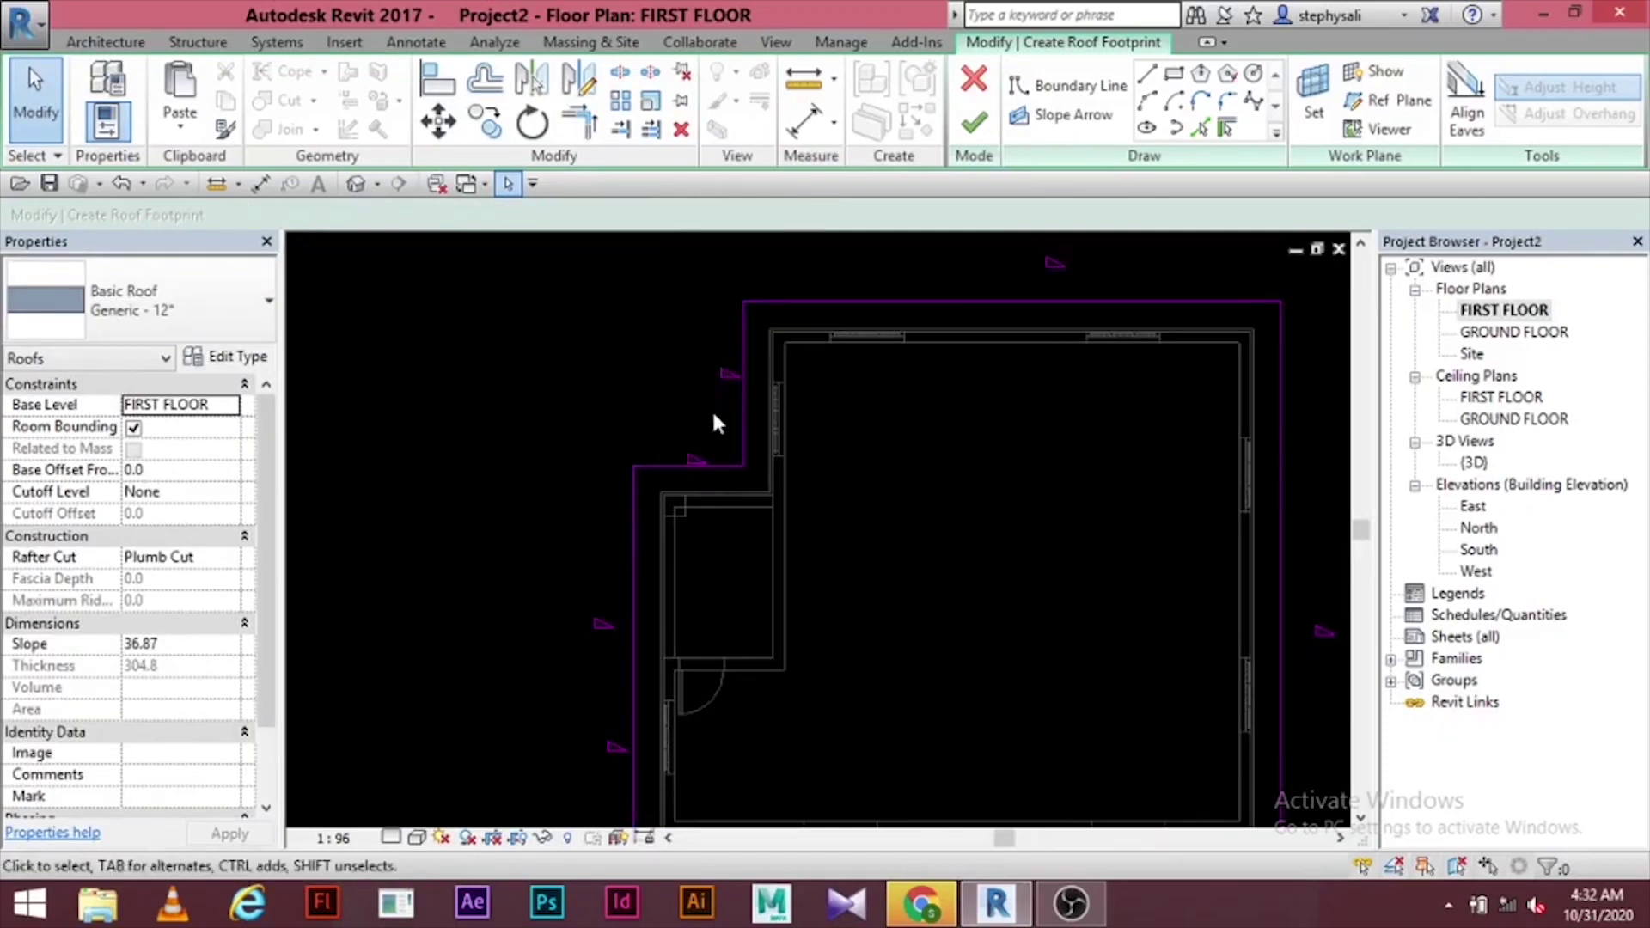
scroll(636, 541, down, 2)
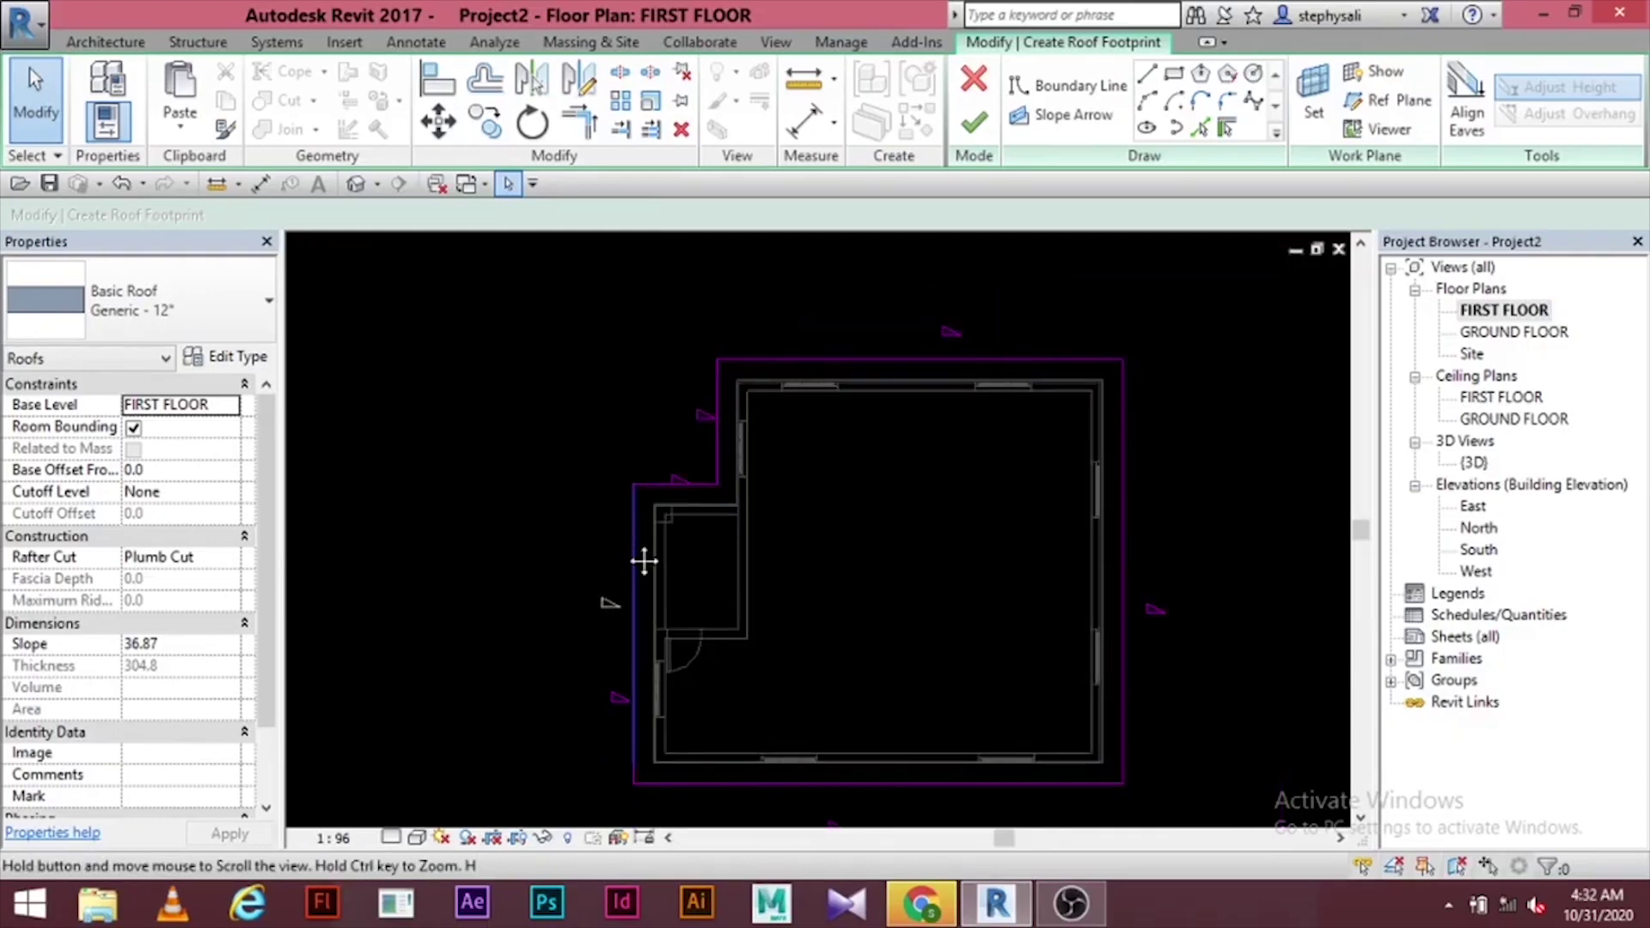
click(676, 526)
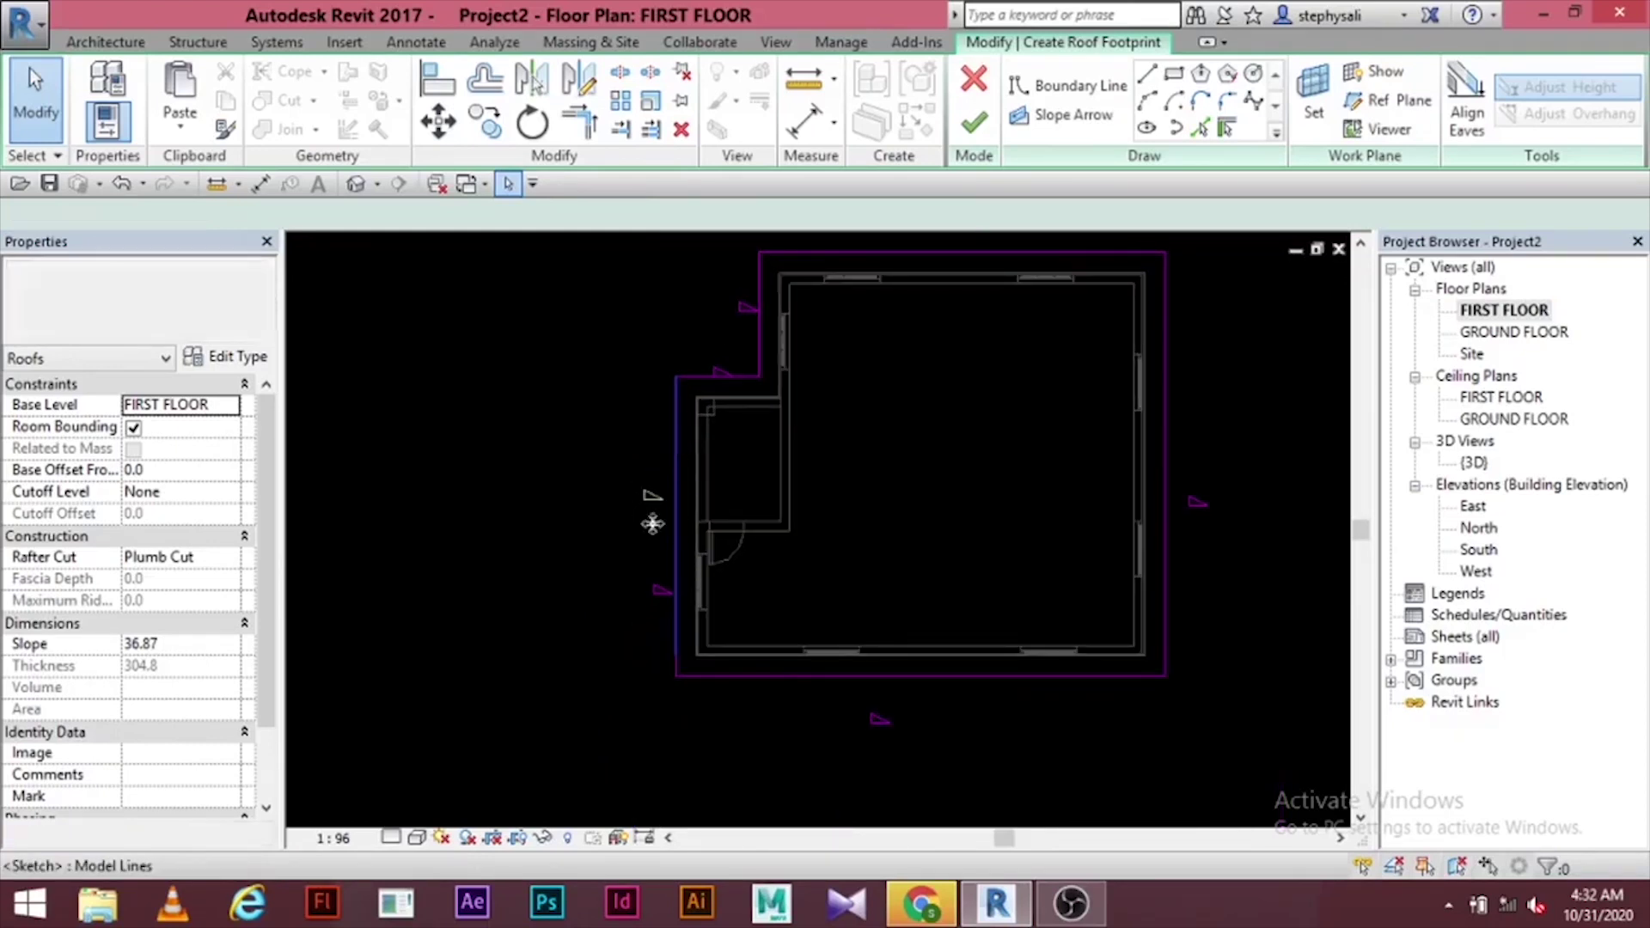
click(680, 131)
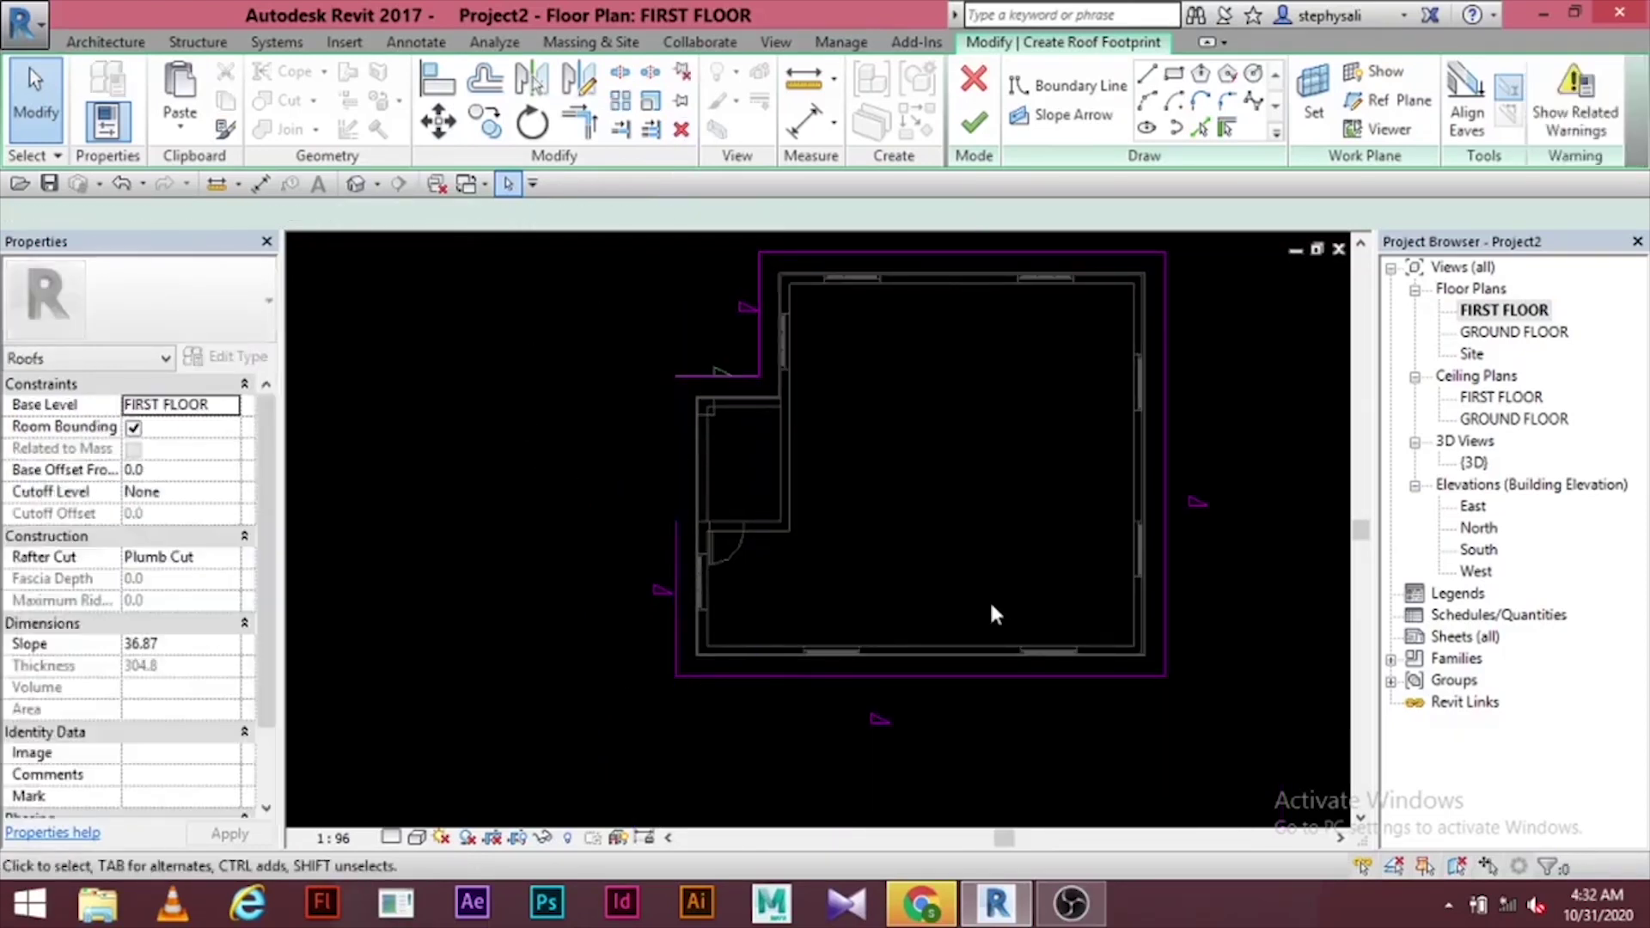
- Trim/Extend the left and top boundary lines into a corner to close the footprint
click(579, 122)
click(678, 531)
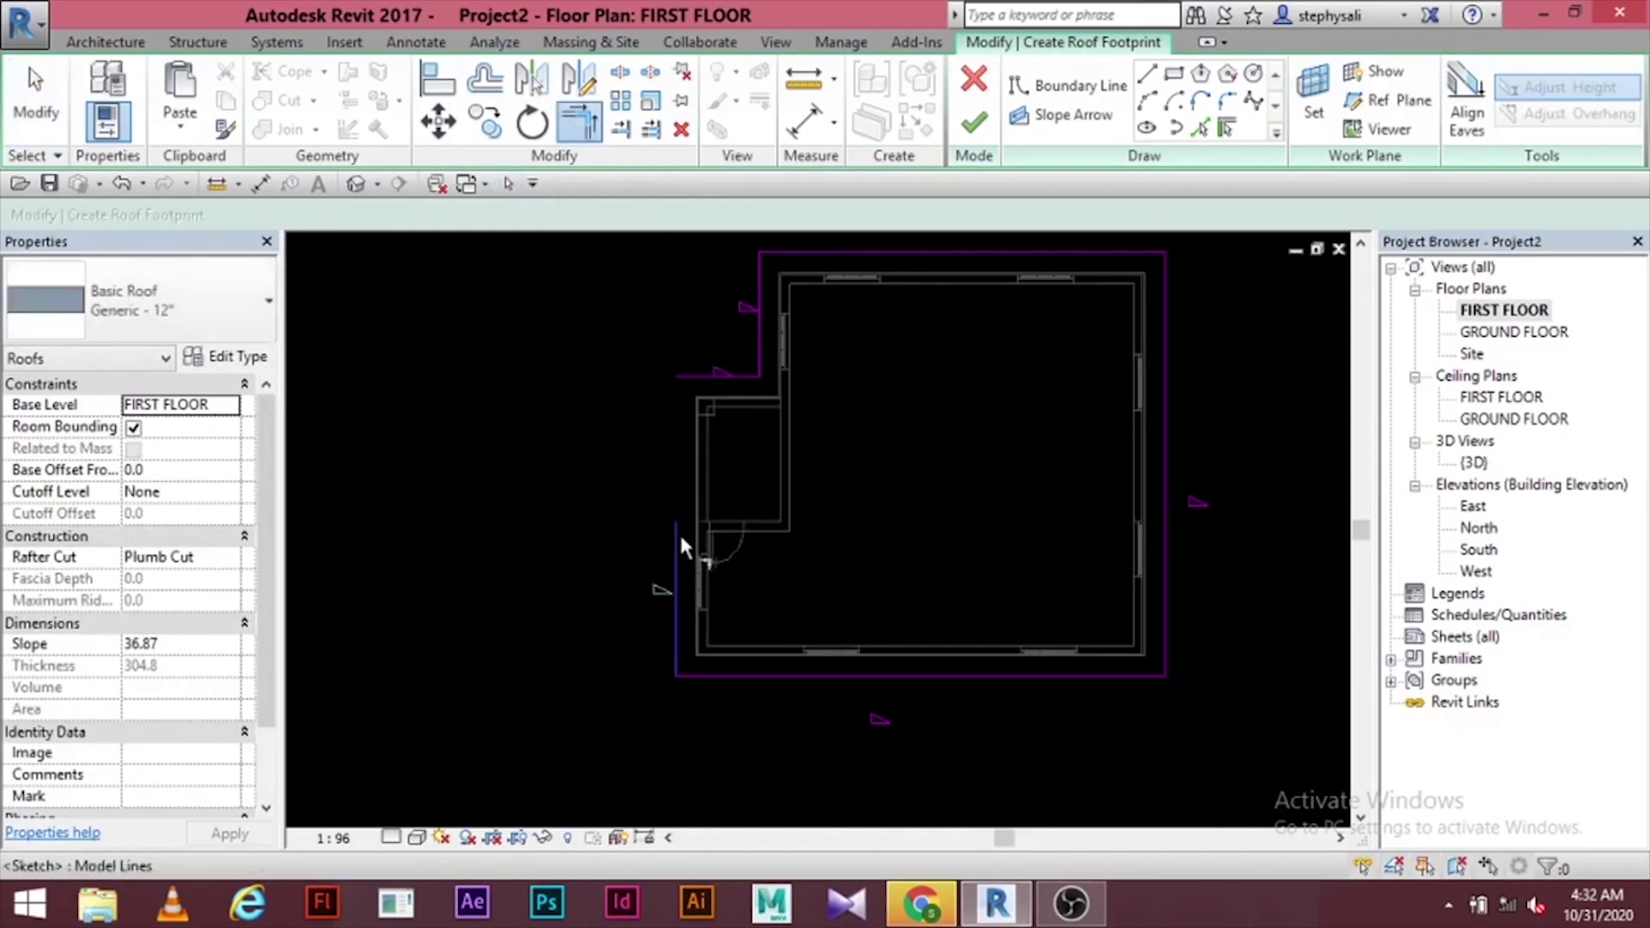
click(703, 379)
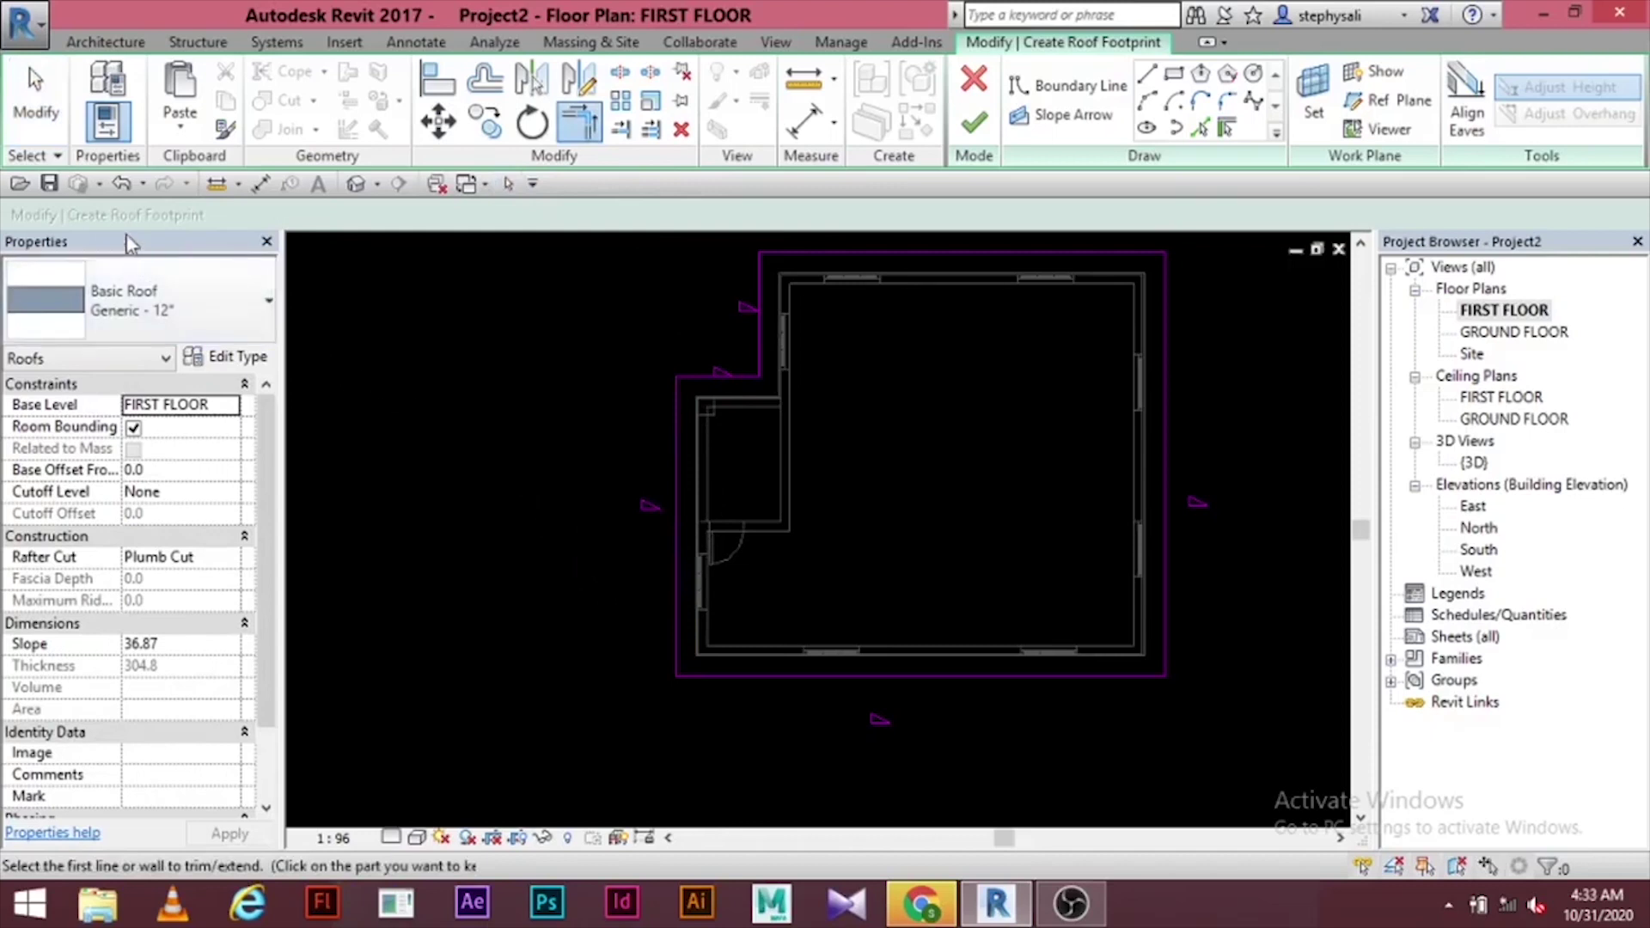
click(34, 94)
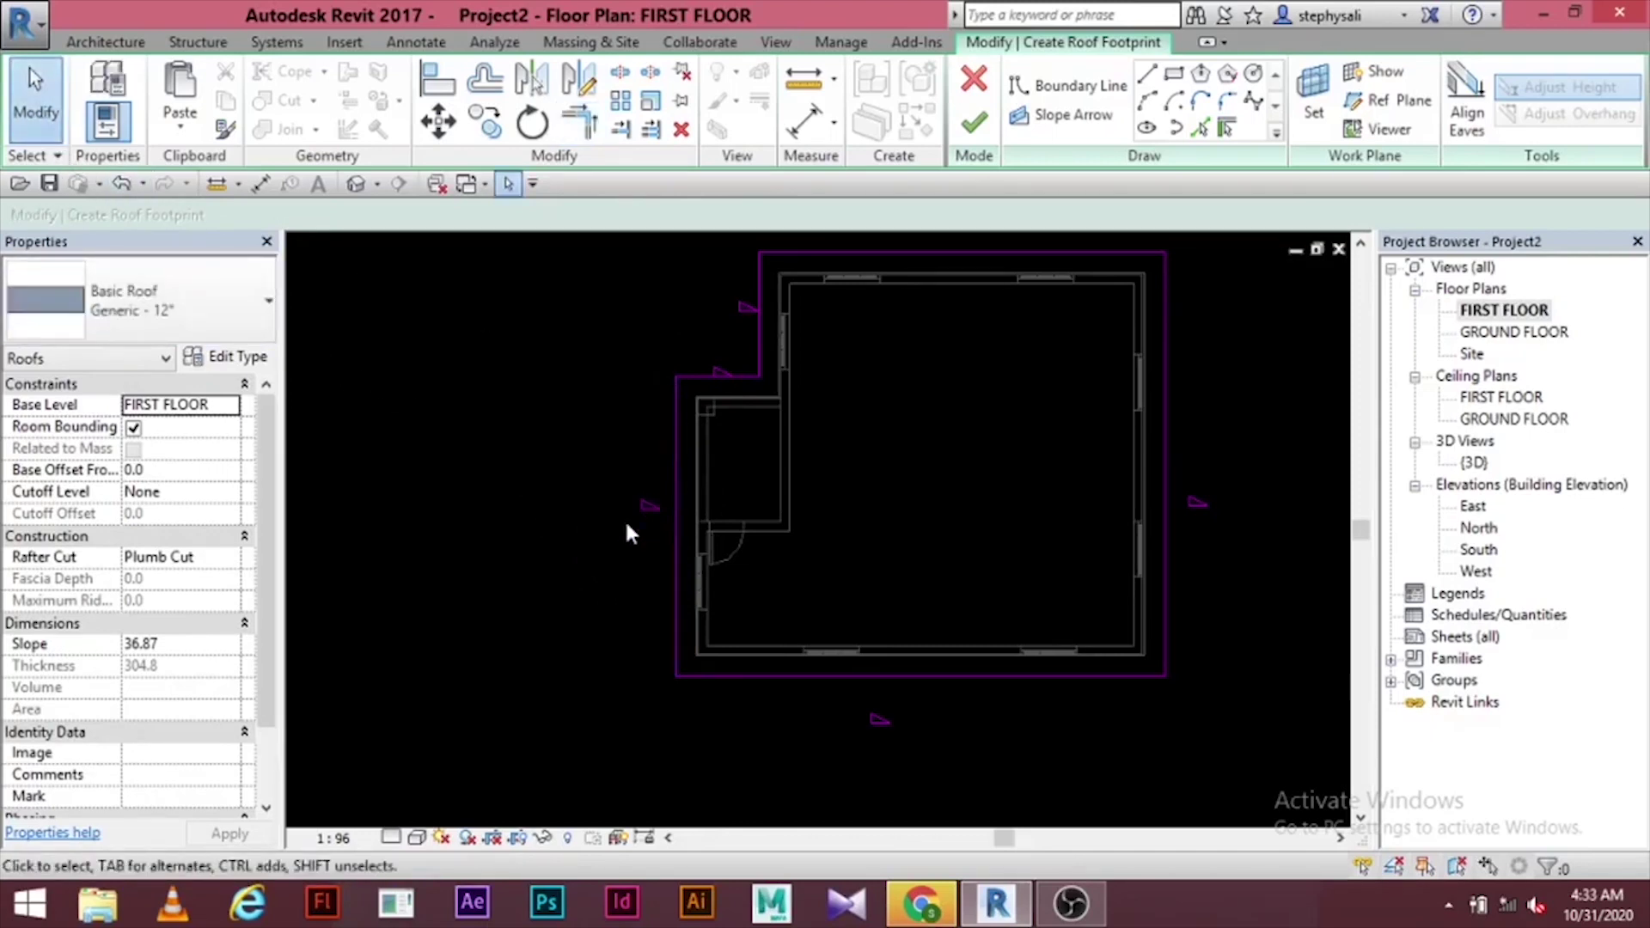
- Turn on Defines Slope for the left roof boundary line
click(678, 526)
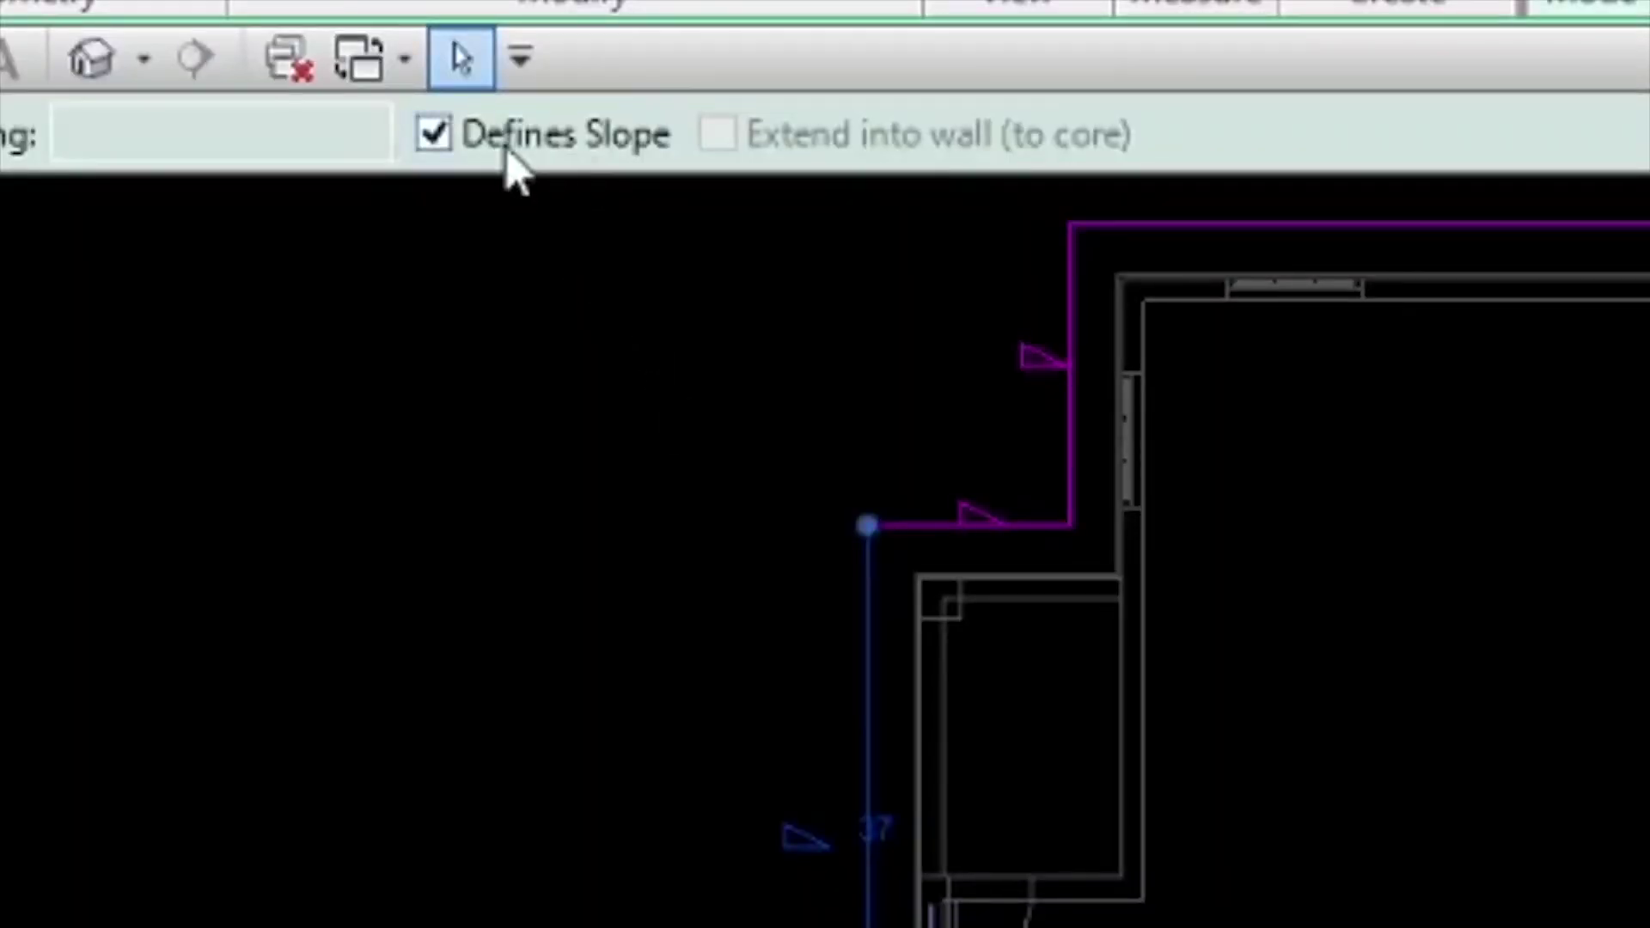
click(434, 135)
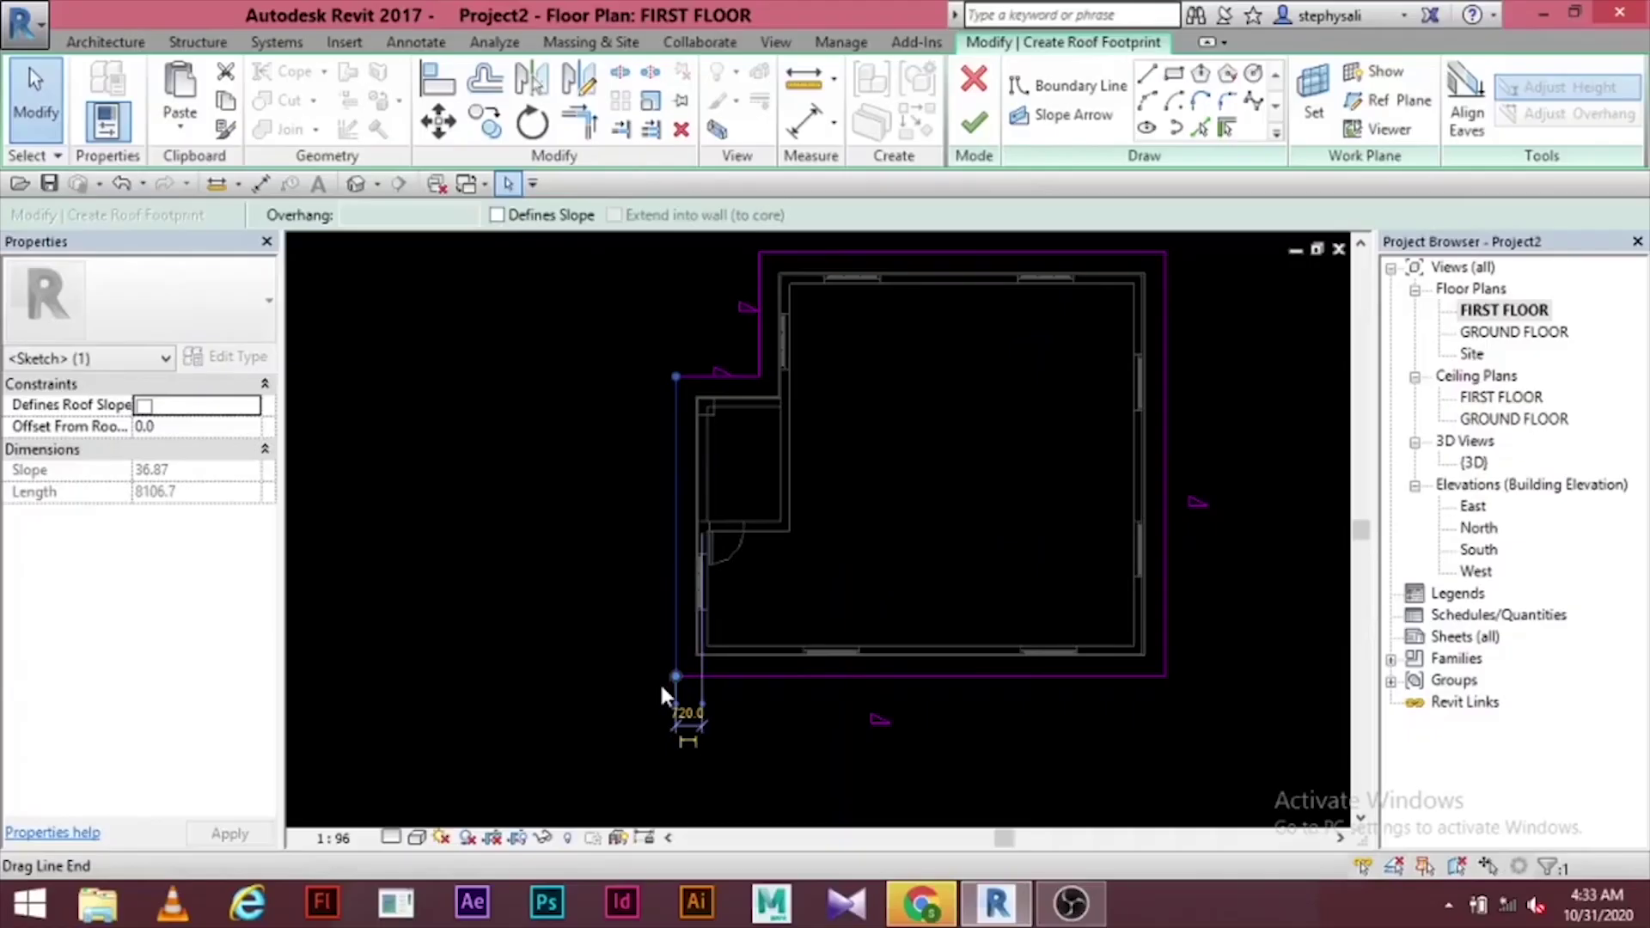
click(570, 477)
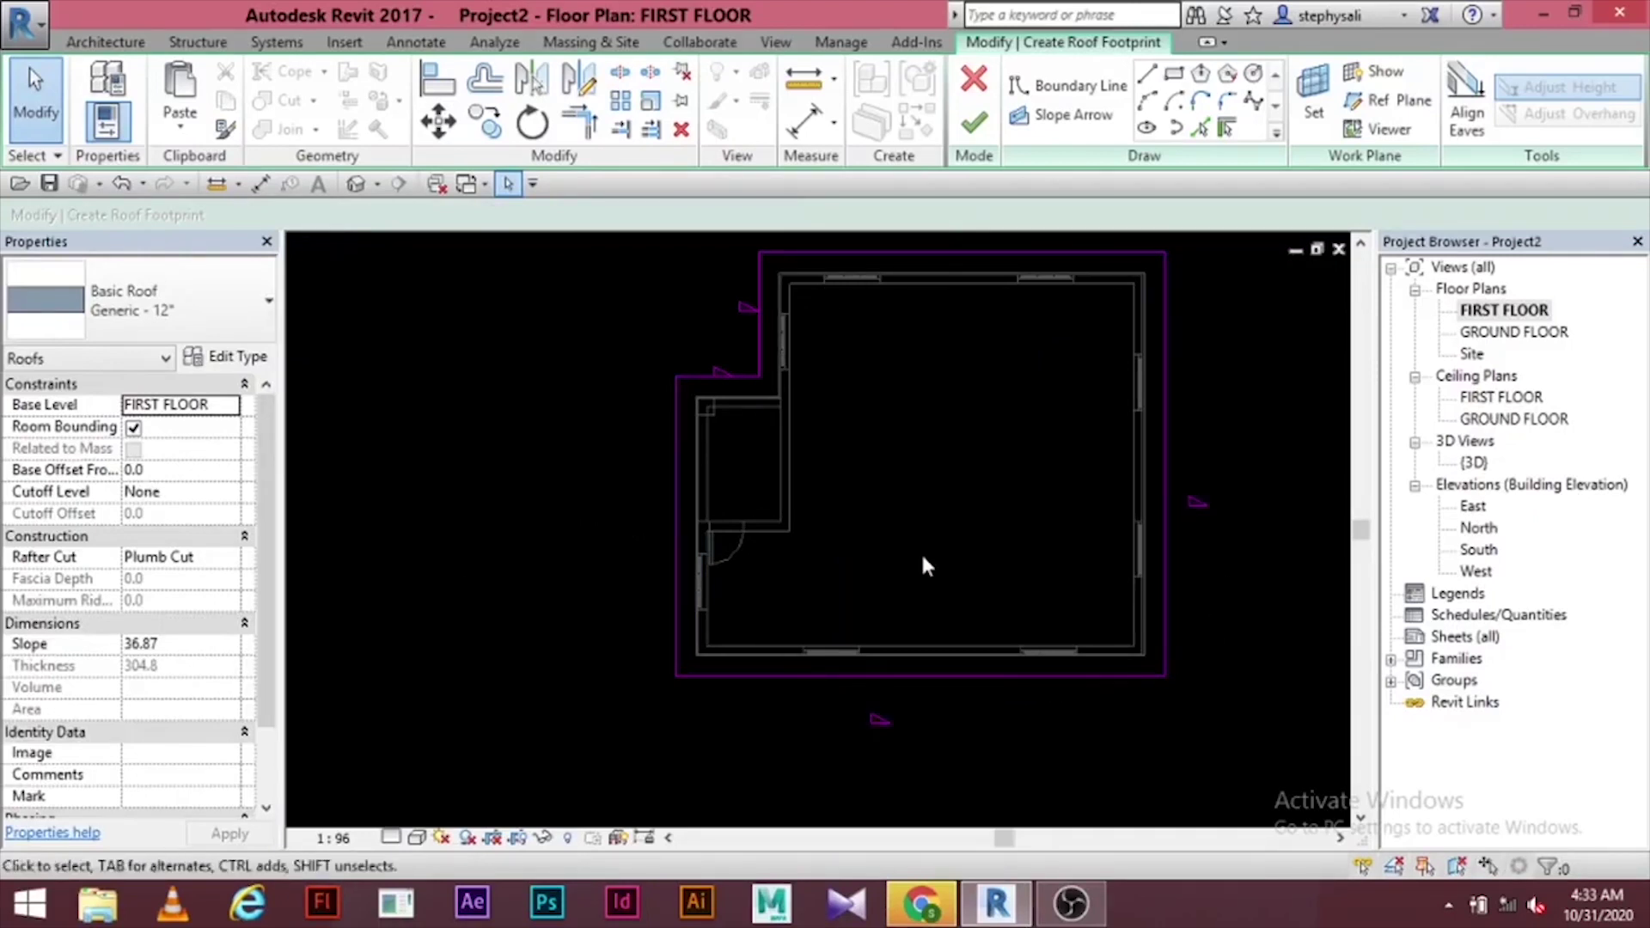
click(679, 586)
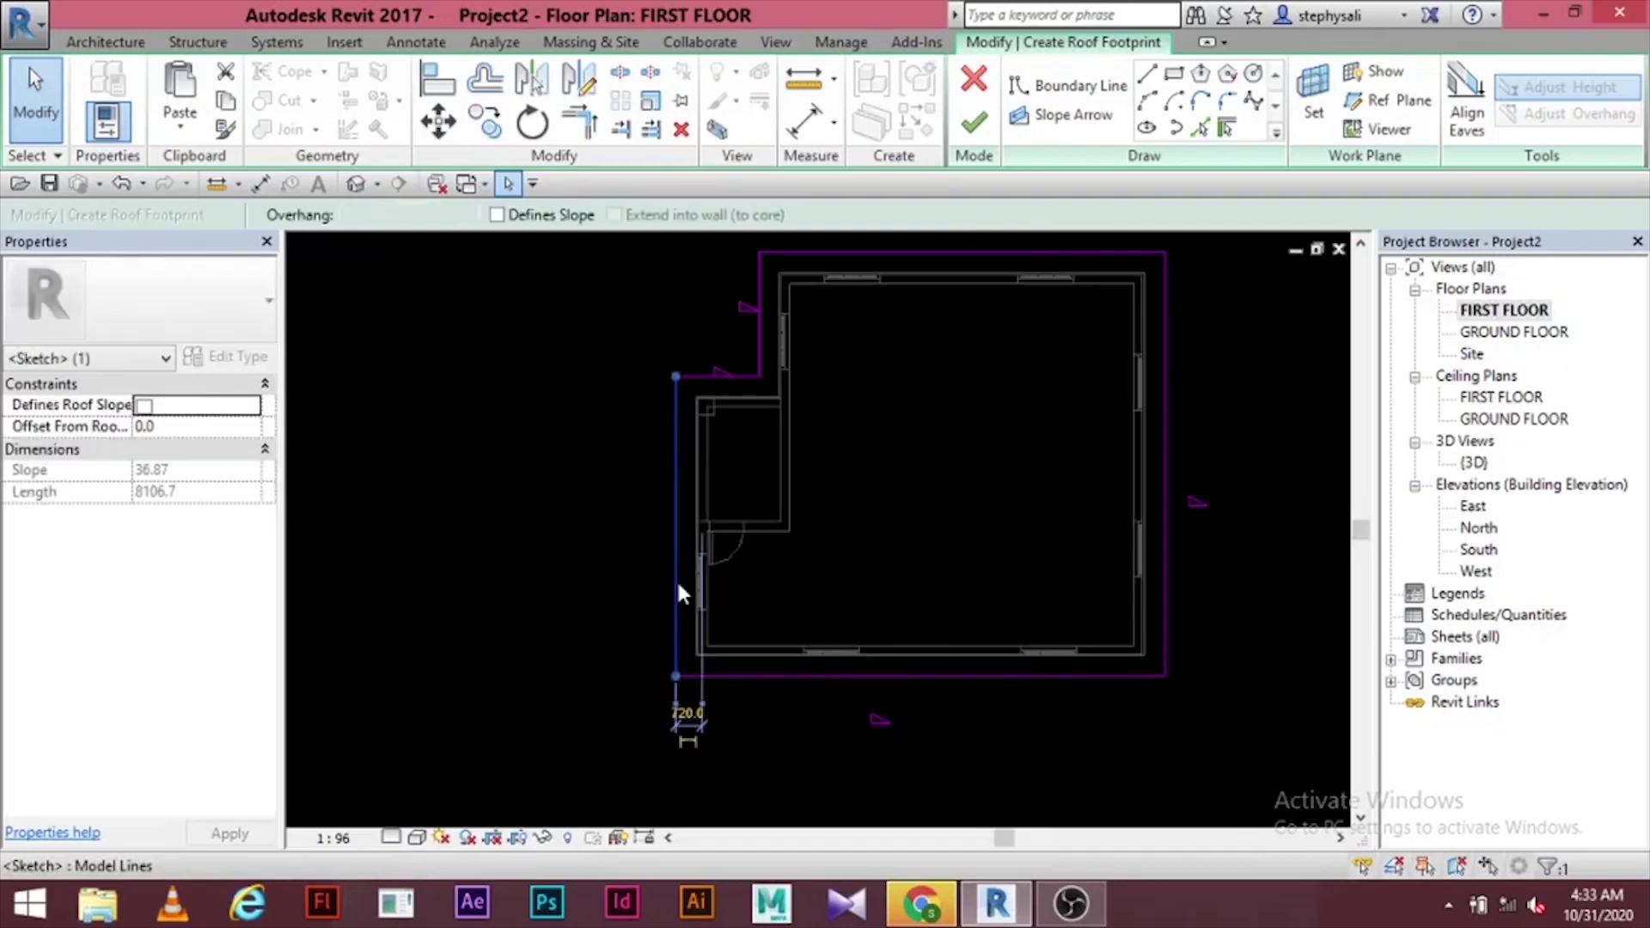
click(496, 214)
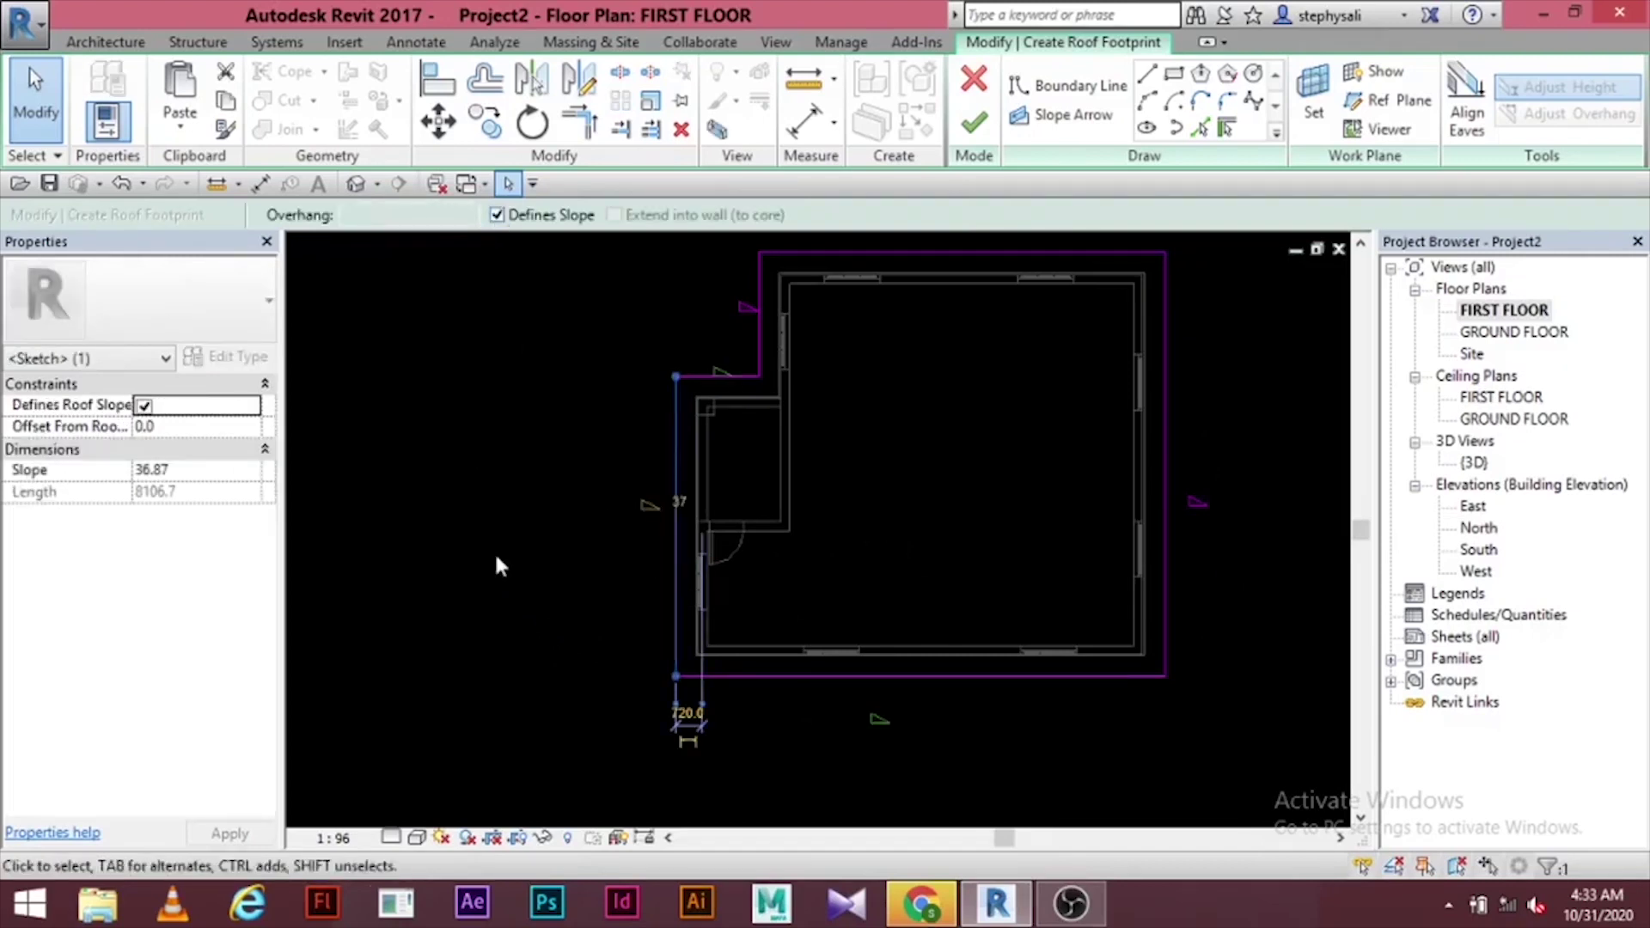
click(494, 550)
- Confirm the left edge's slope value stays at 36.87 and deselect it
click(675, 638)
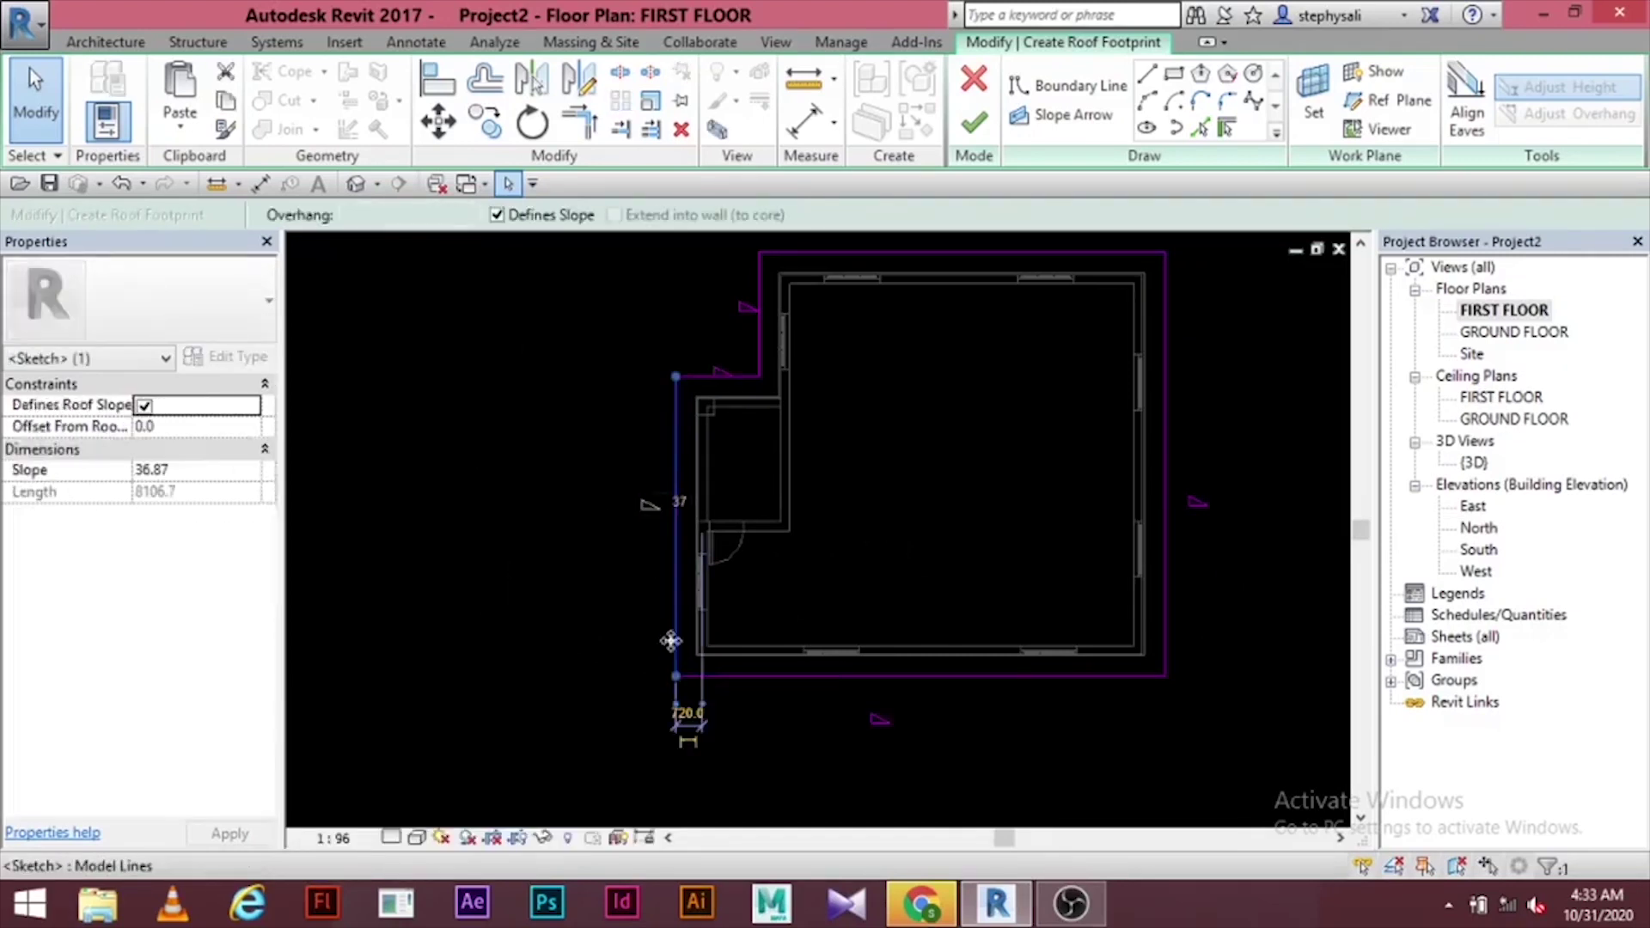
click(679, 503)
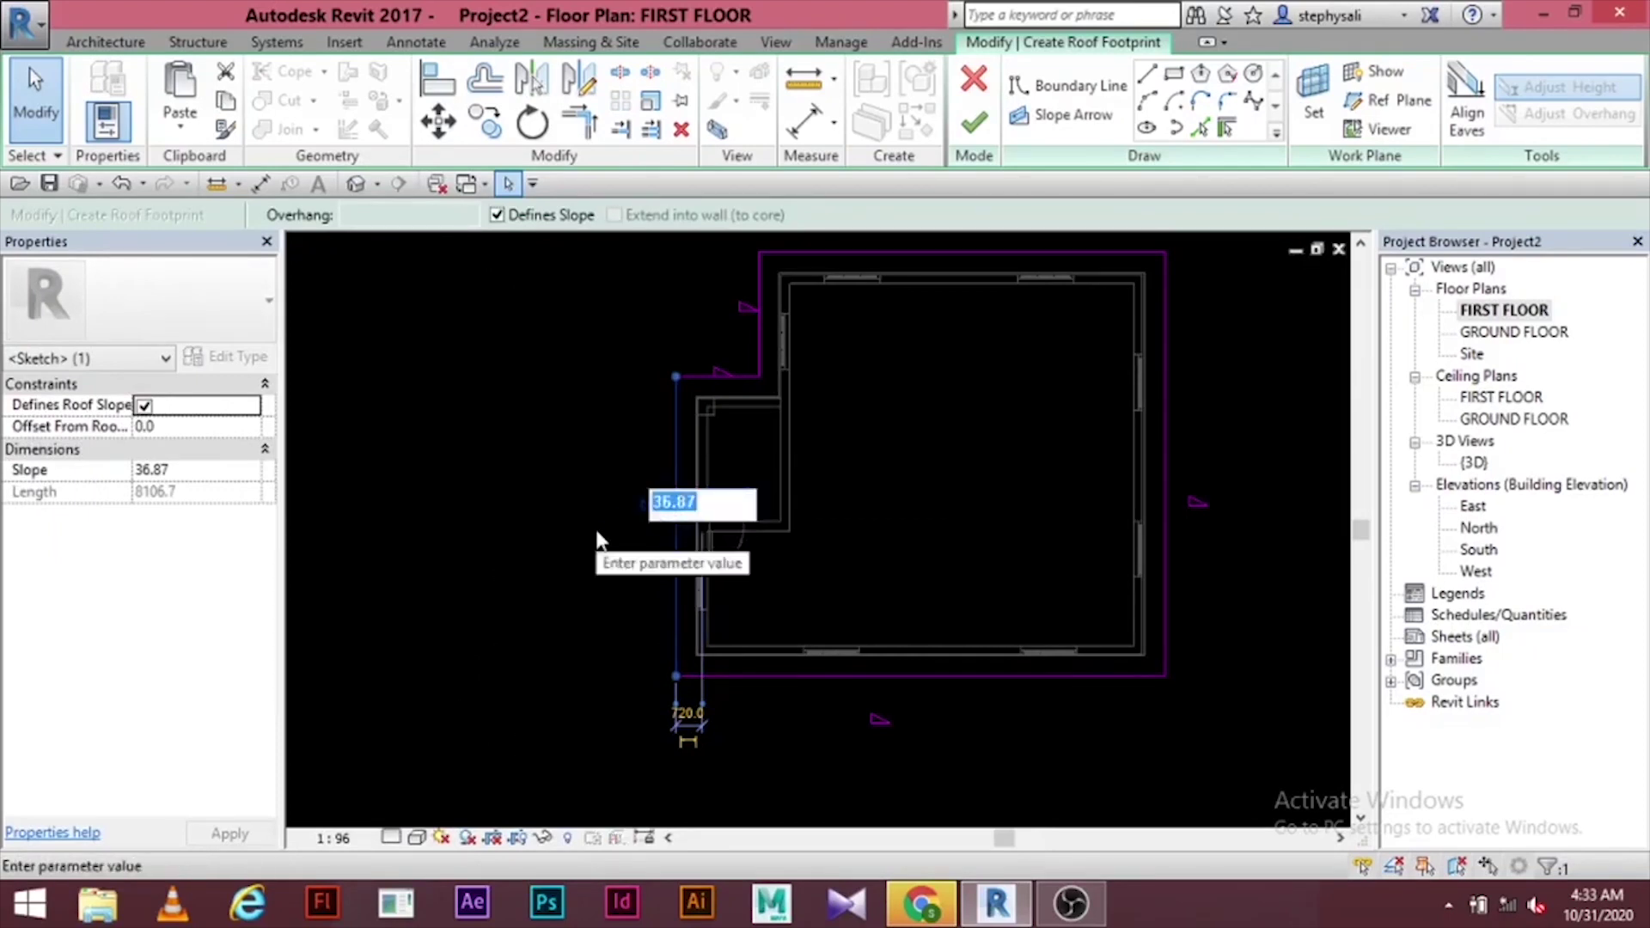
key(Return)
click(889, 497)
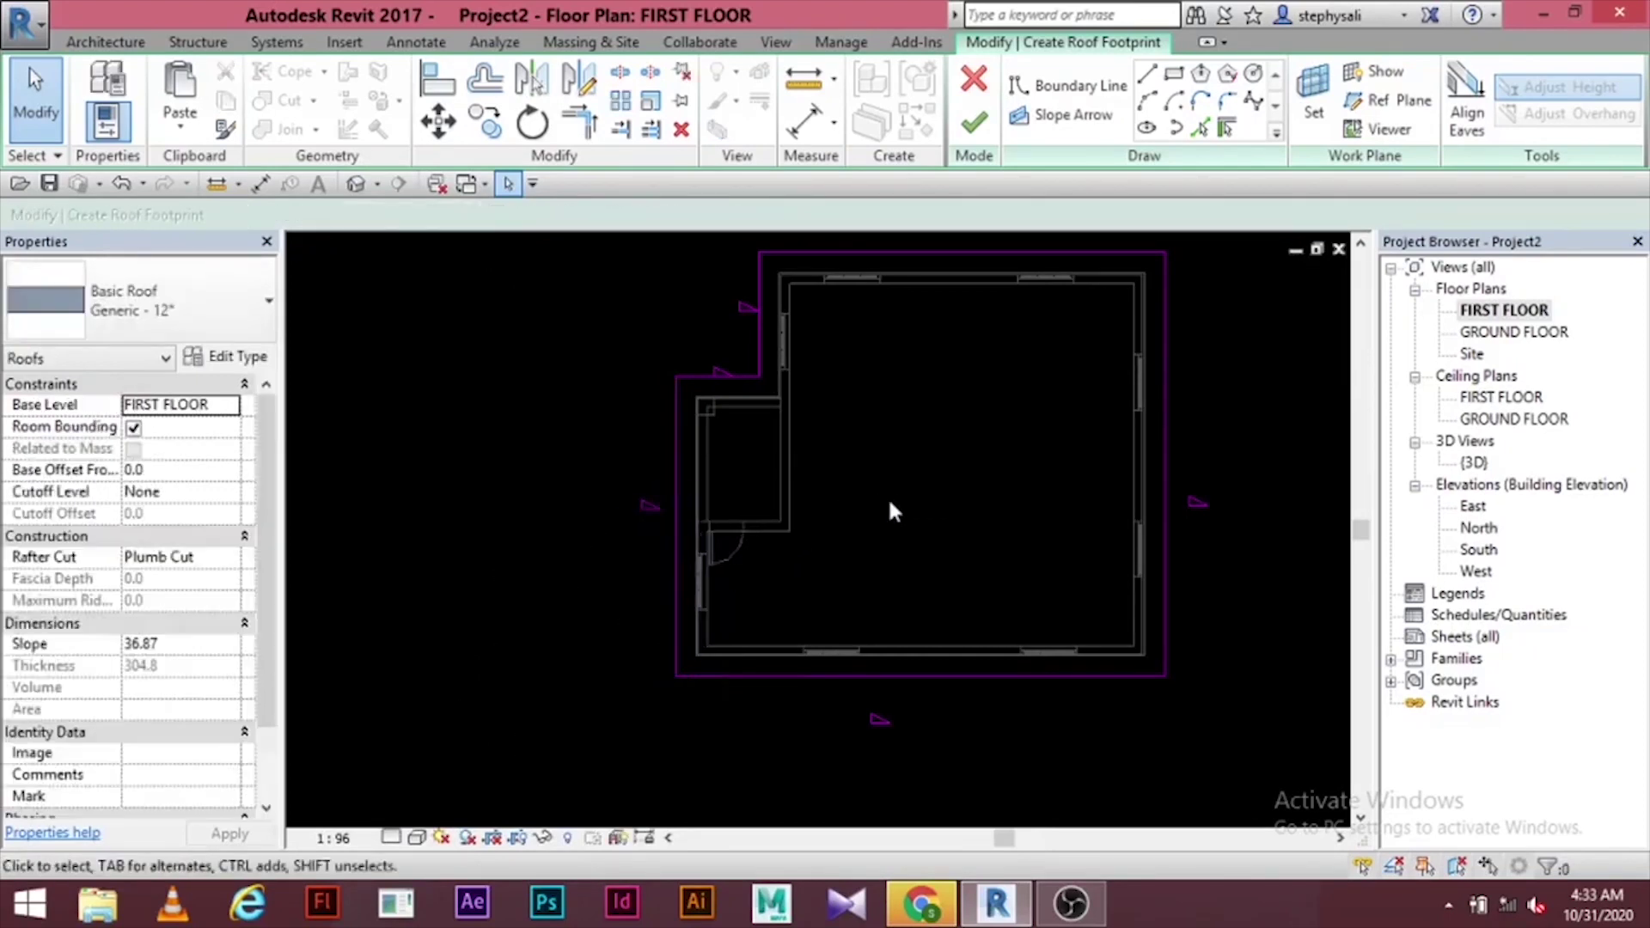
scroll(869, 553, up, 2)
scroll(693, 630, down, 4)
- Set the roof's Base Offset From Level to 3000 and finish the footprint sketch
middle_drag(767, 625, 784, 571)
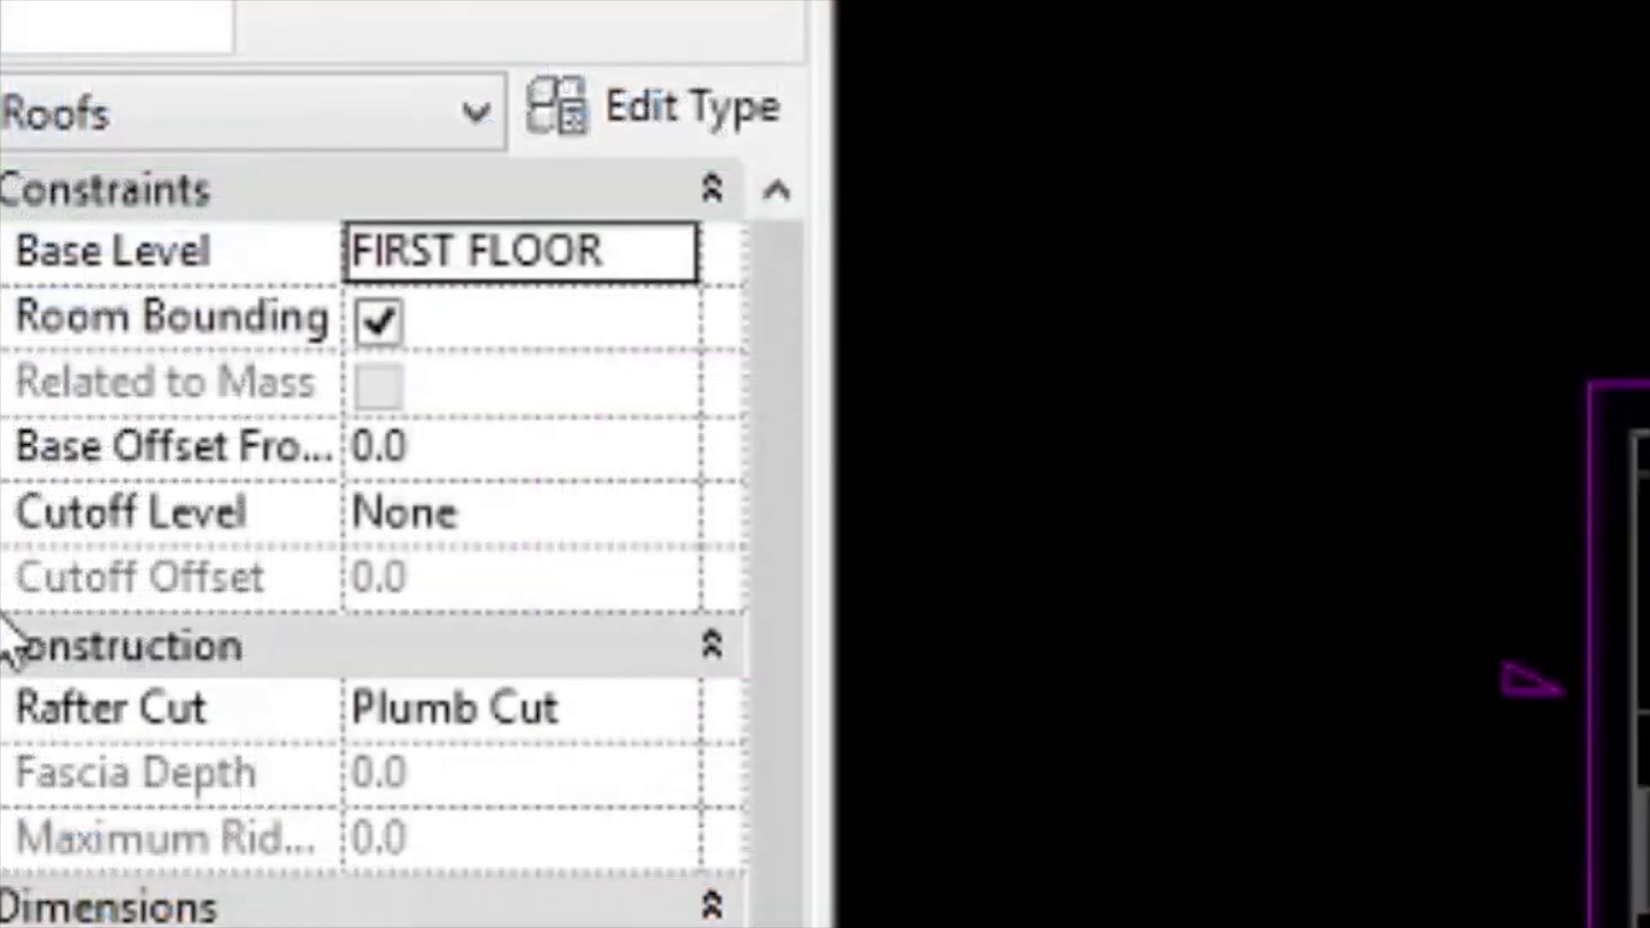
click(540, 471)
click(545, 471)
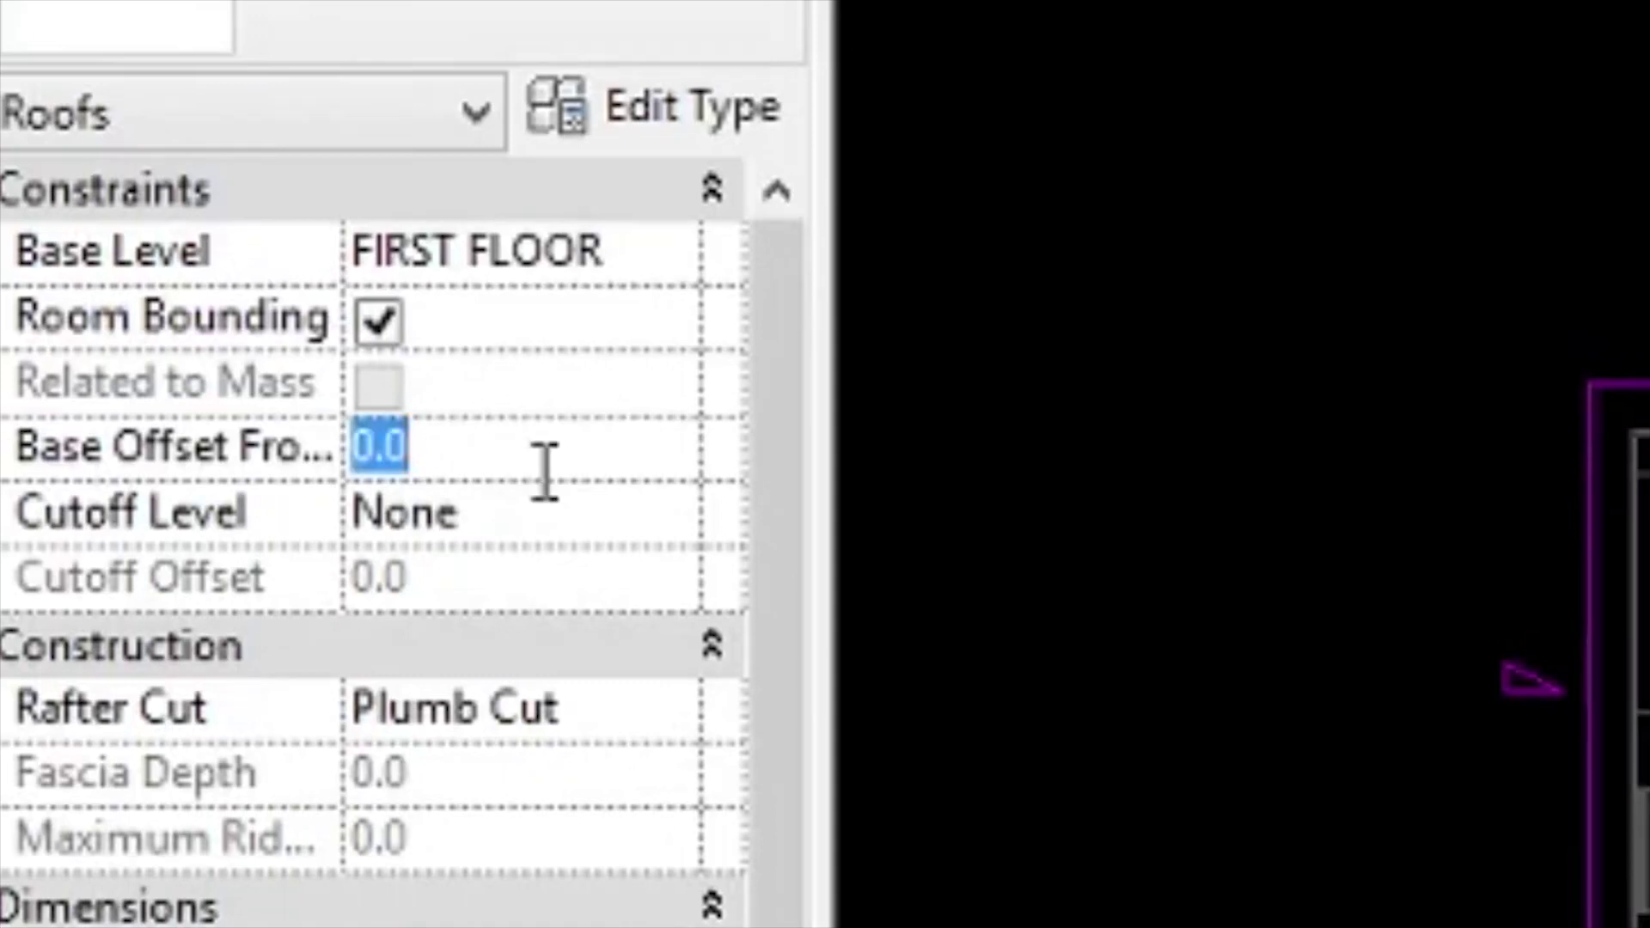
text(3000)
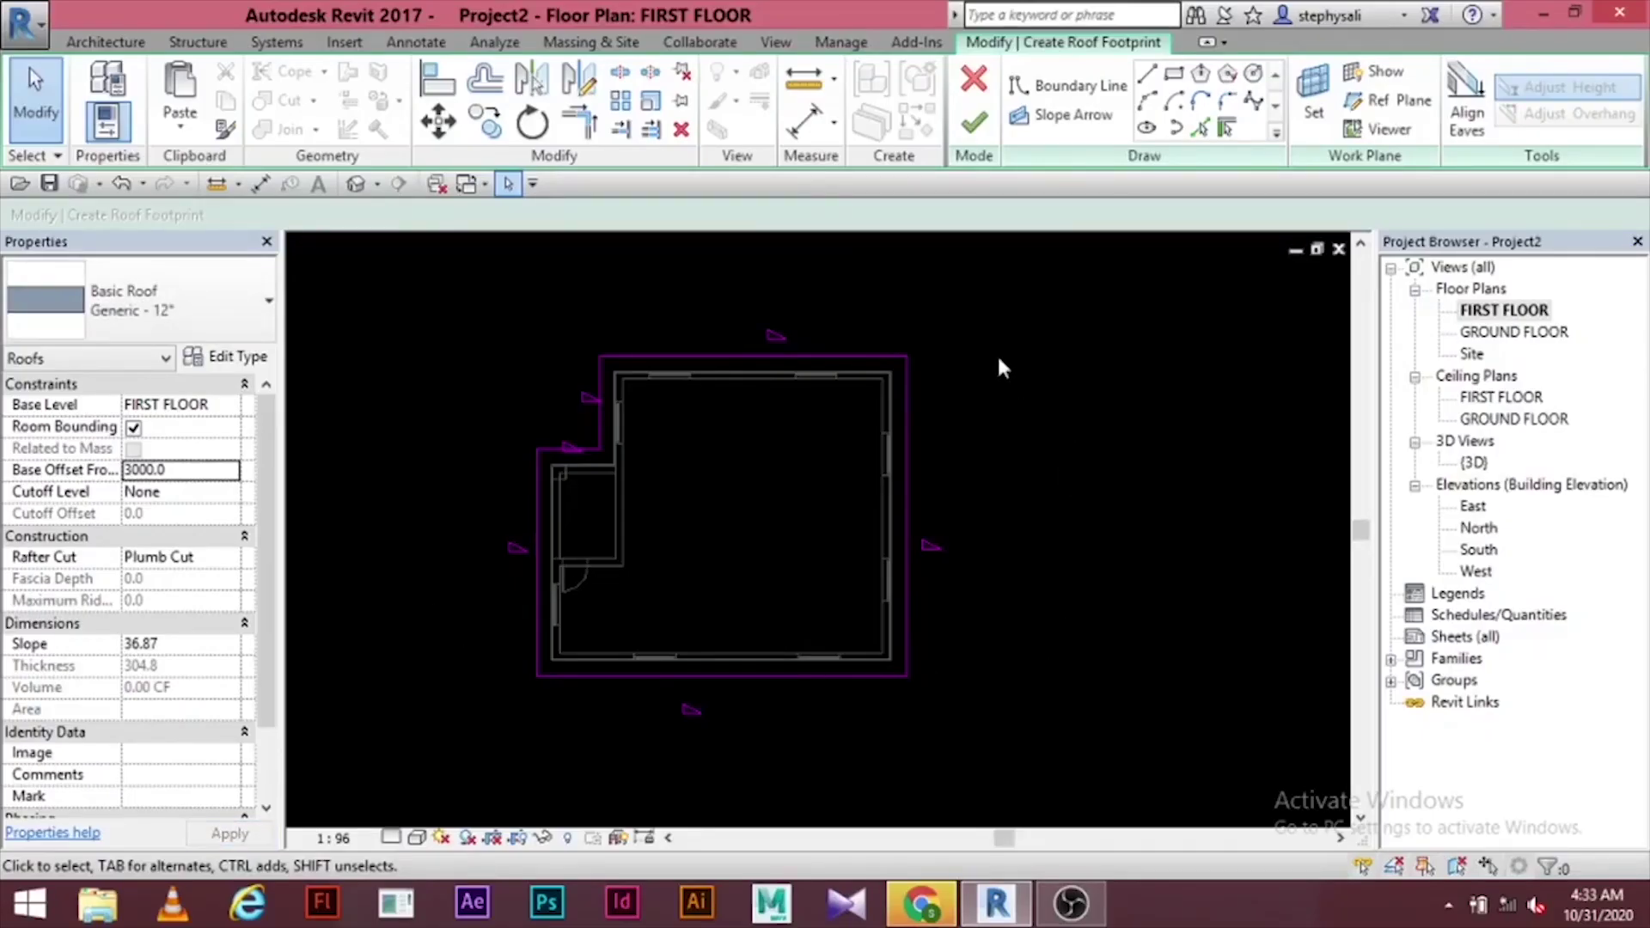
click(972, 127)
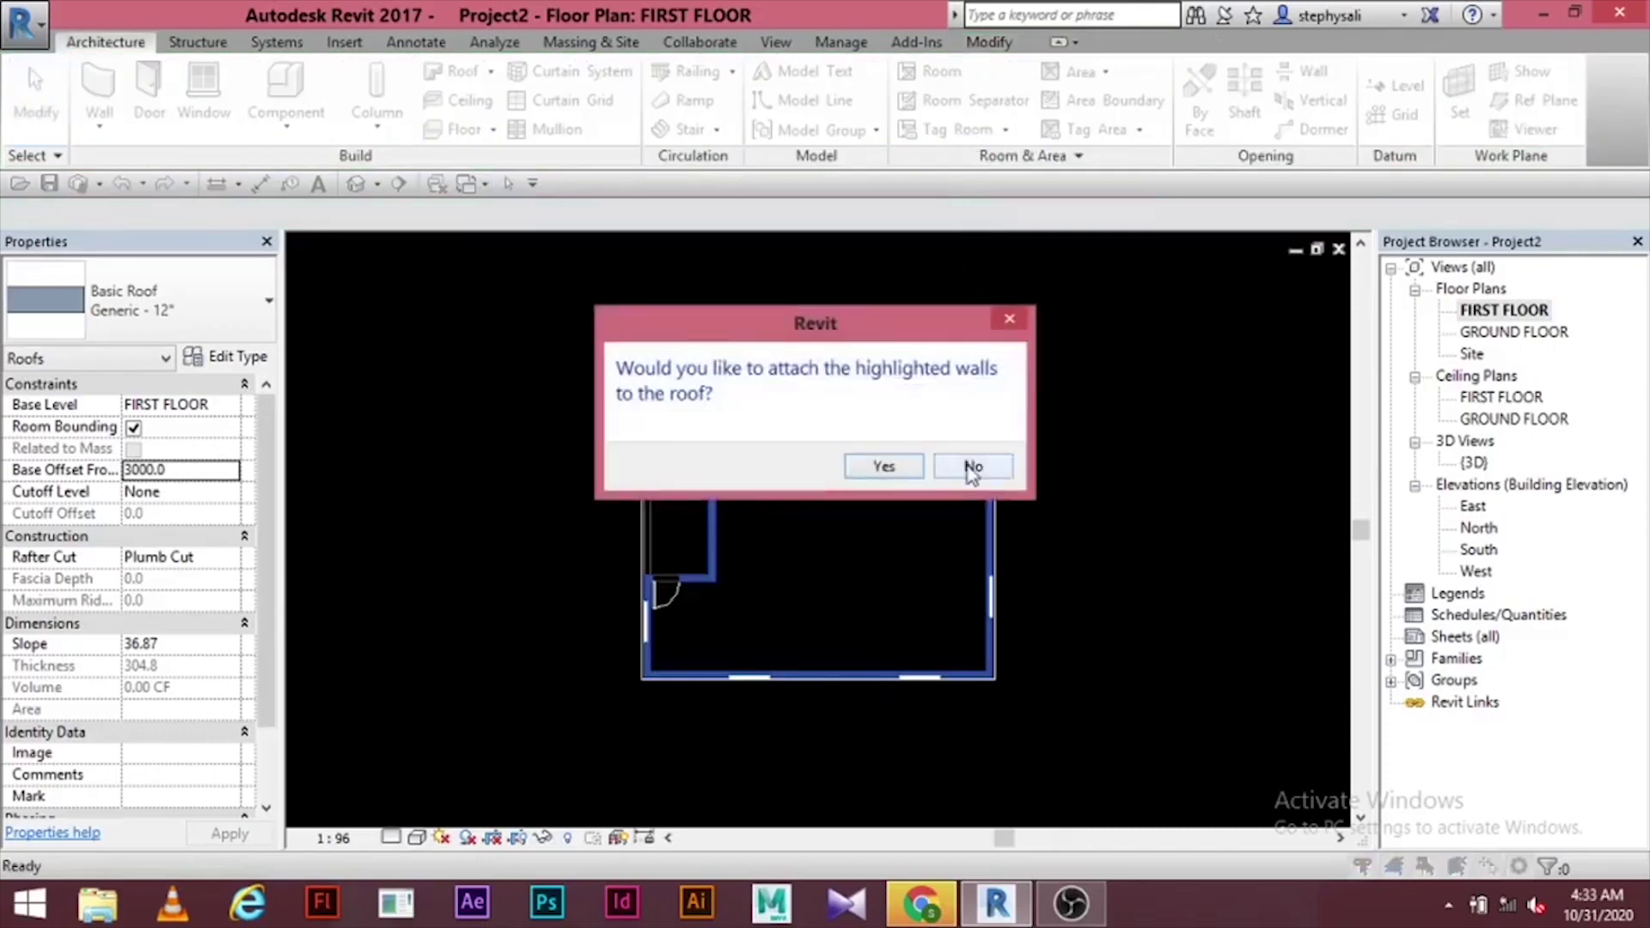
- Decline attaching the walls to the new Basic Roof and pan the plan to show the whole house
click(971, 469)
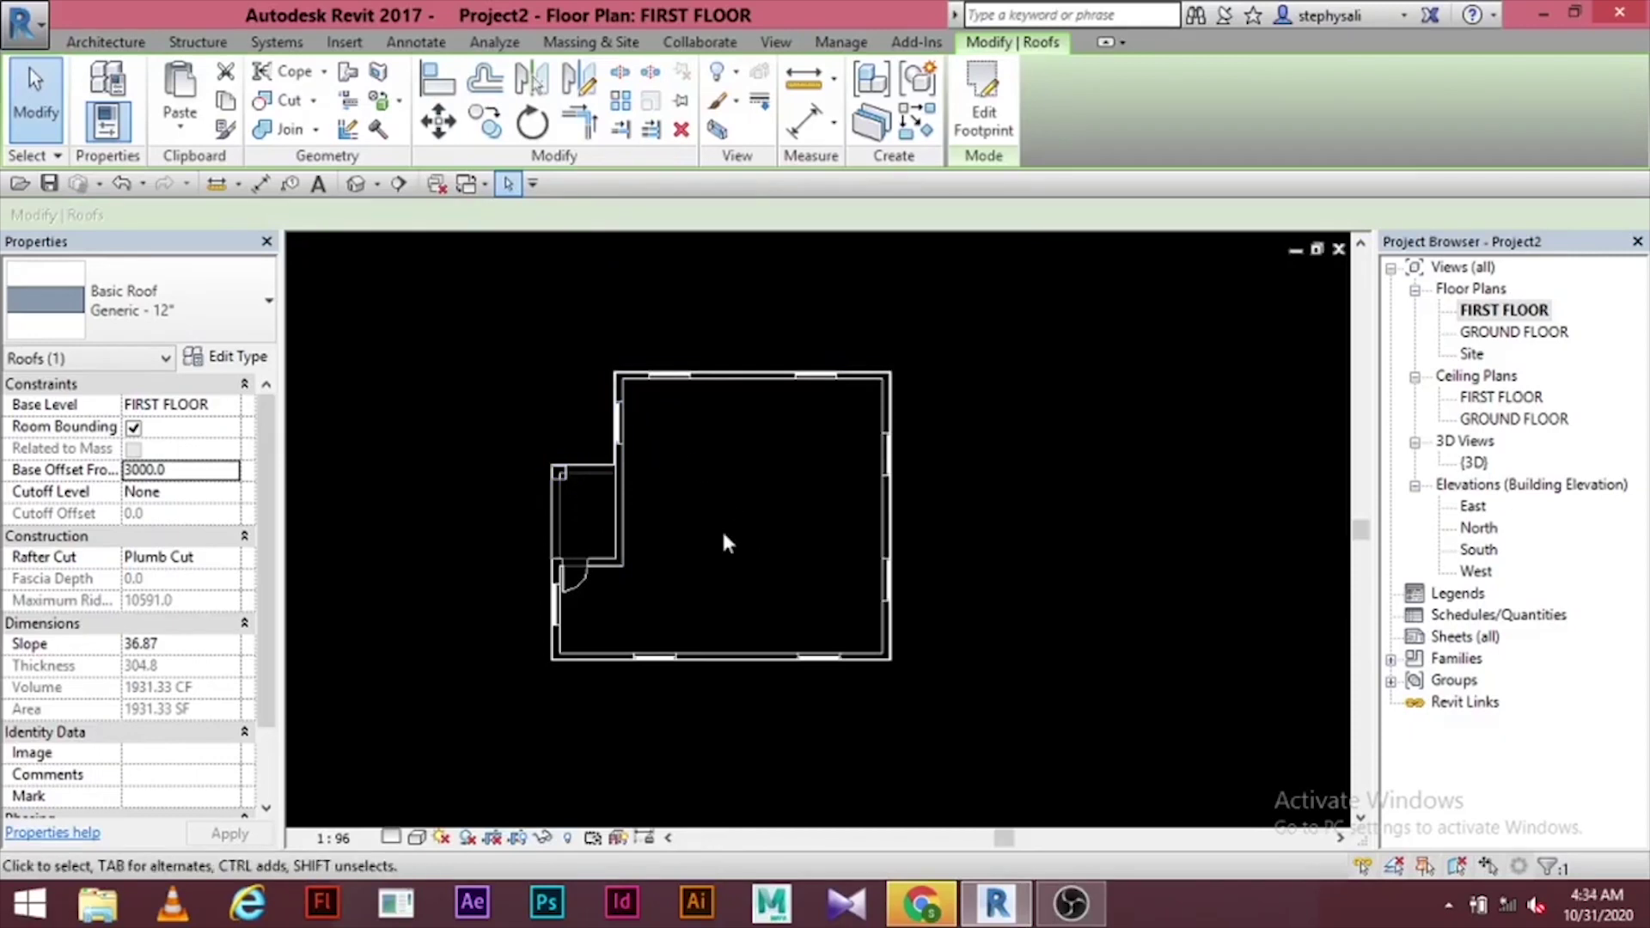
scroll(722, 533, down, 2)
mouse_move(722, 542)
middle_down()
mouse_move(722, 564)
mouse_move(668, 524)
middle_up()
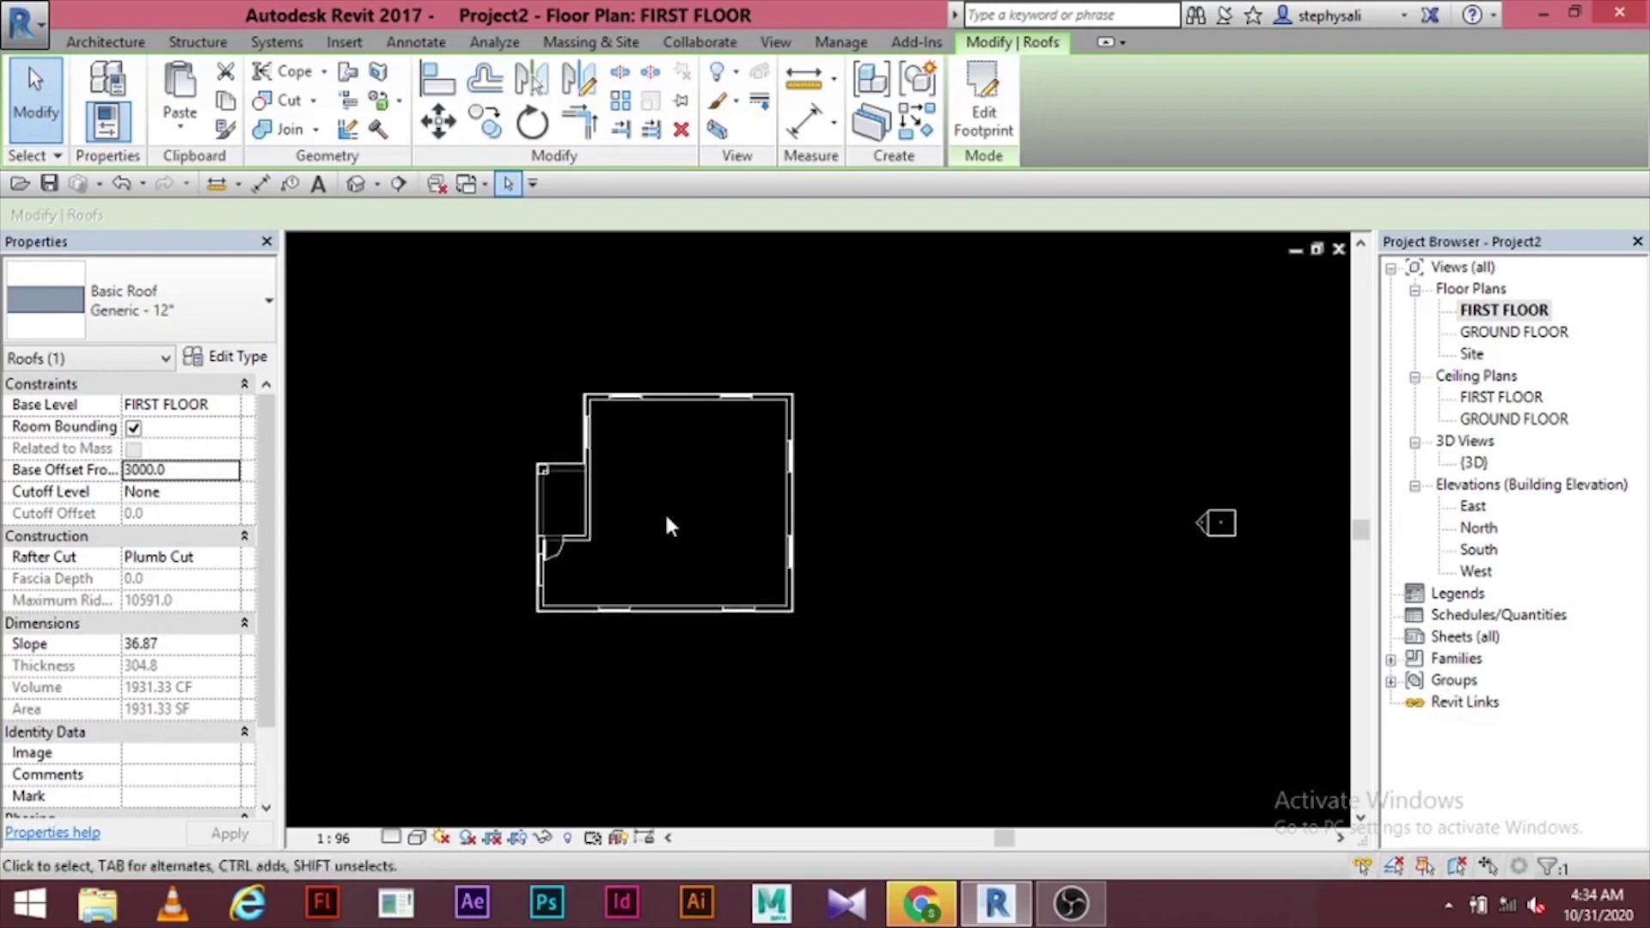
- Orbit the default 3D view to inspect the hip roof, then reopen the GROUND FLOOR plan
click(775, 45)
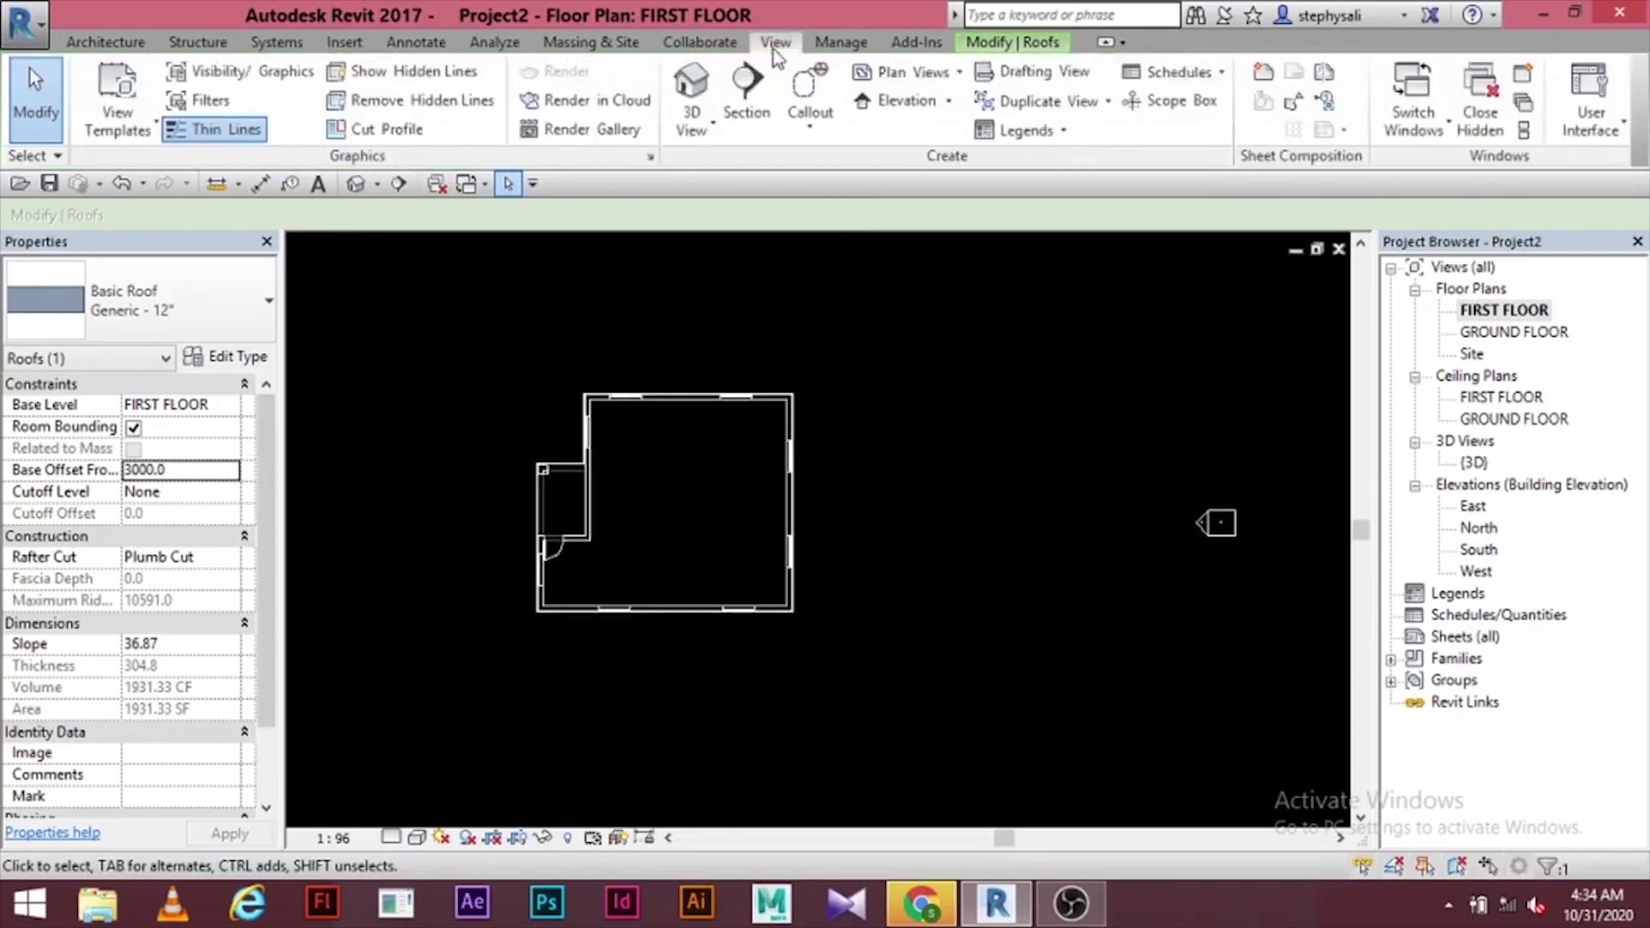
click(691, 90)
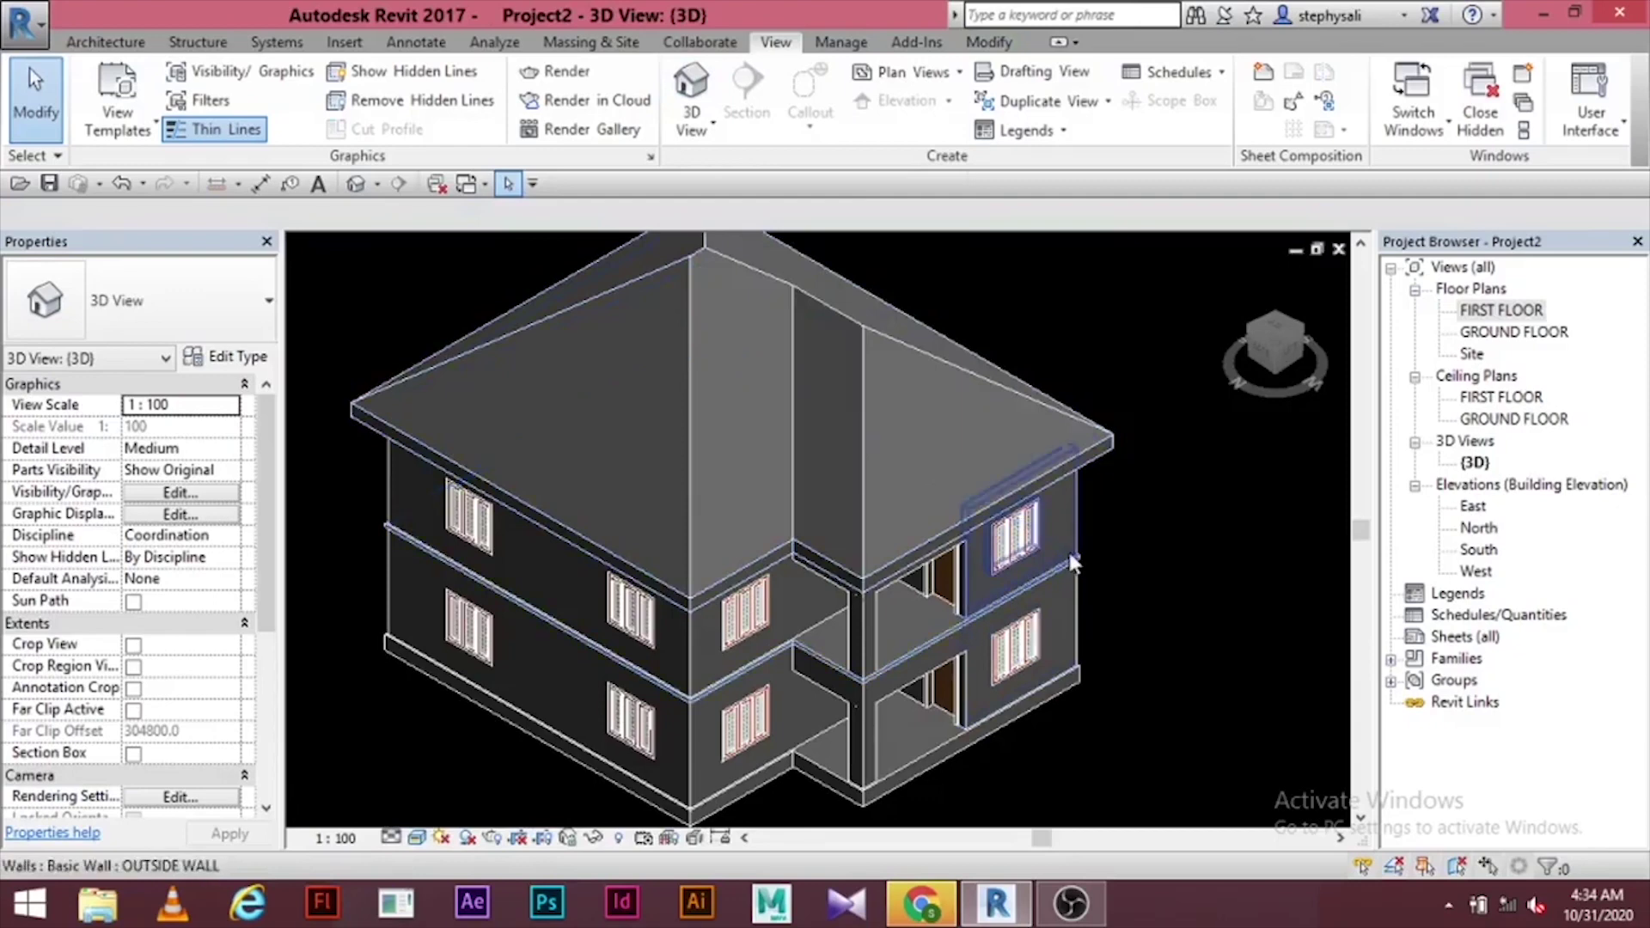
mouse_move(1069, 585)
shift+middle_down()
mouse_move(759, 513)
mouse_move(633, 398)
mouse_move(587, 314)
mouse_move(619, 416)
mouse_move(811, 472)
mouse_move(831, 503)
mouse_move(1082, 471)
mouse_move(1126, 265)
mouse_move(1046, 431)
mouse_move(1102, 605)
shift+middle_up()
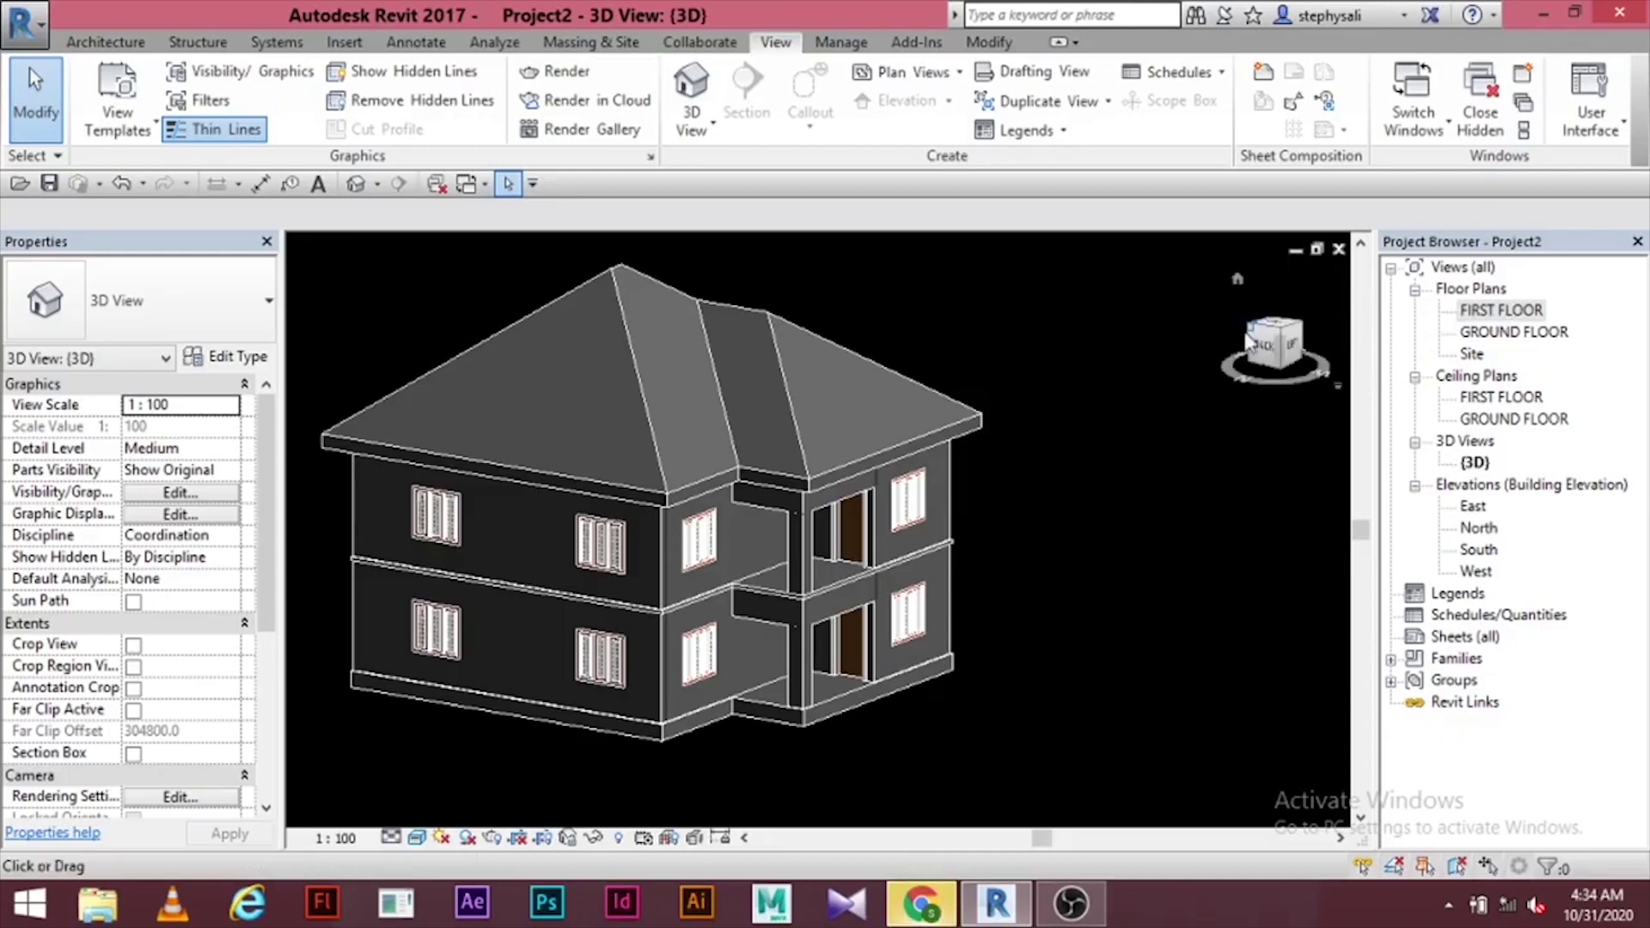
double_click(1513, 332)
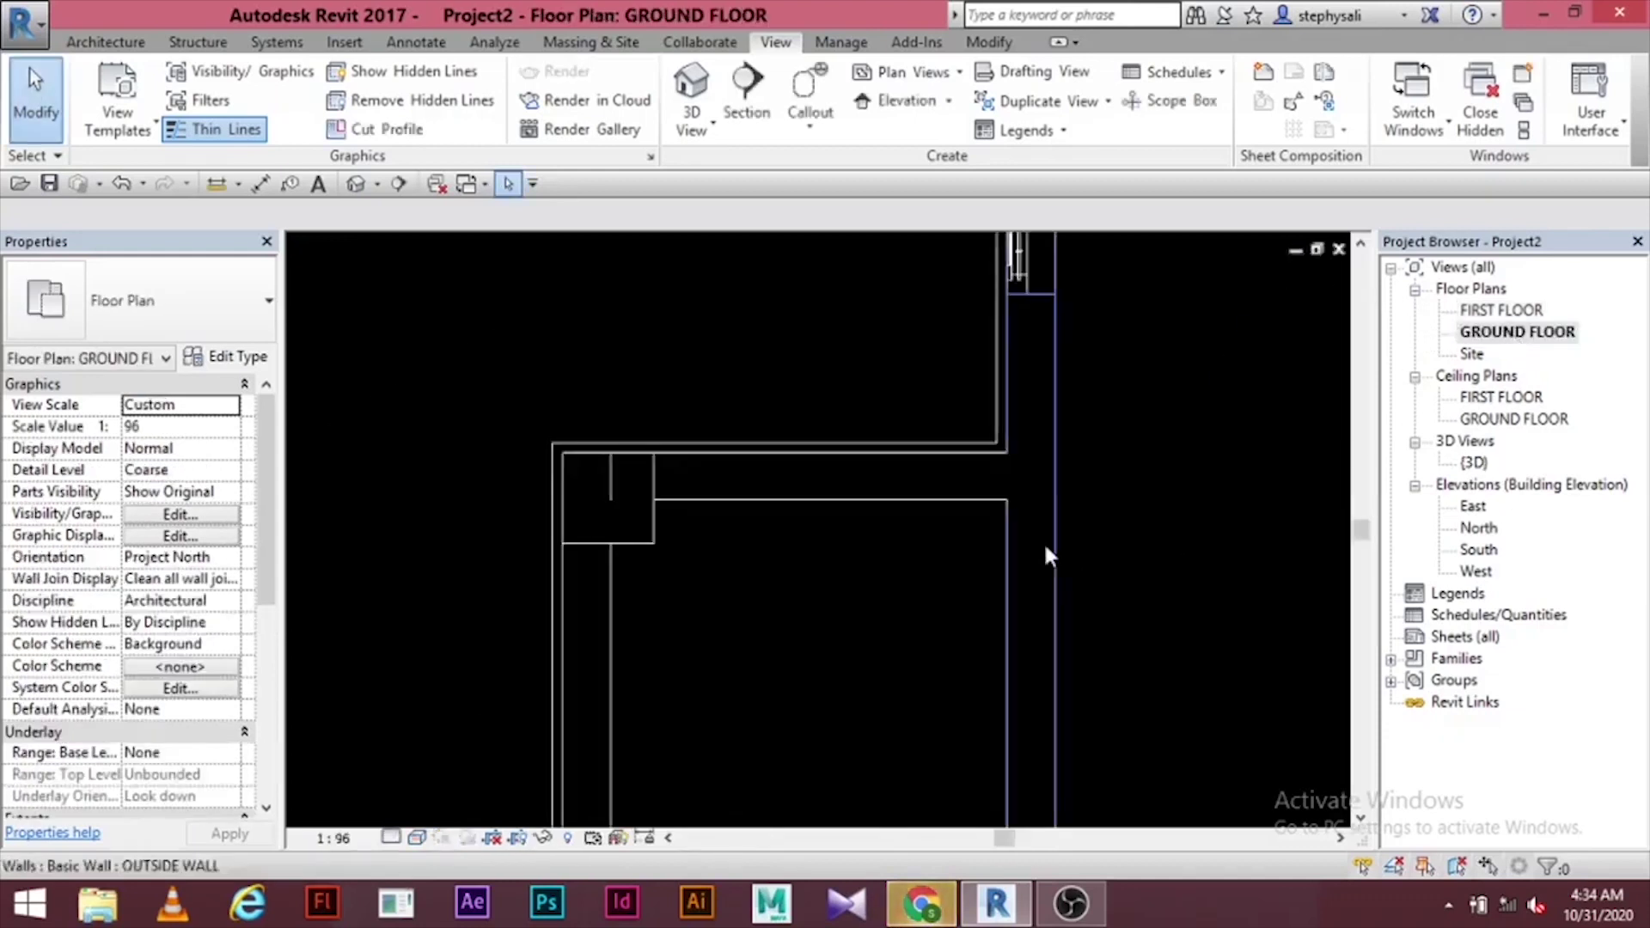
- Place a perspective camera outside the house's corner, aimed at the house, creating 3D View 1
scroll(1044, 558, down, 6)
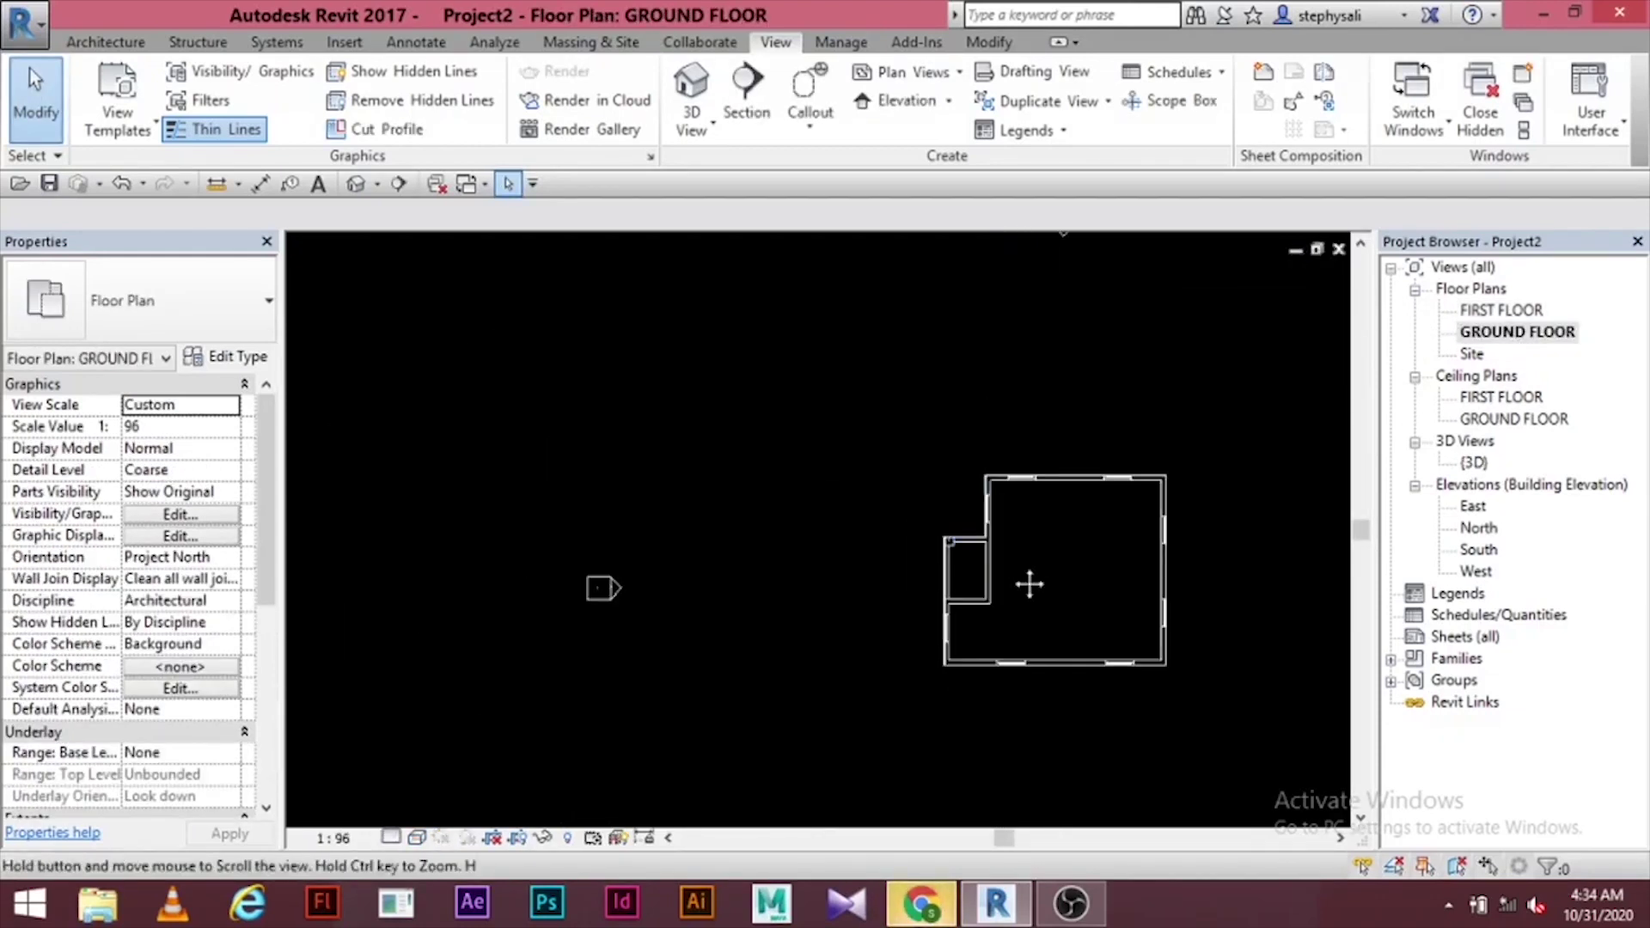
middle_drag(1029, 584, 818, 571)
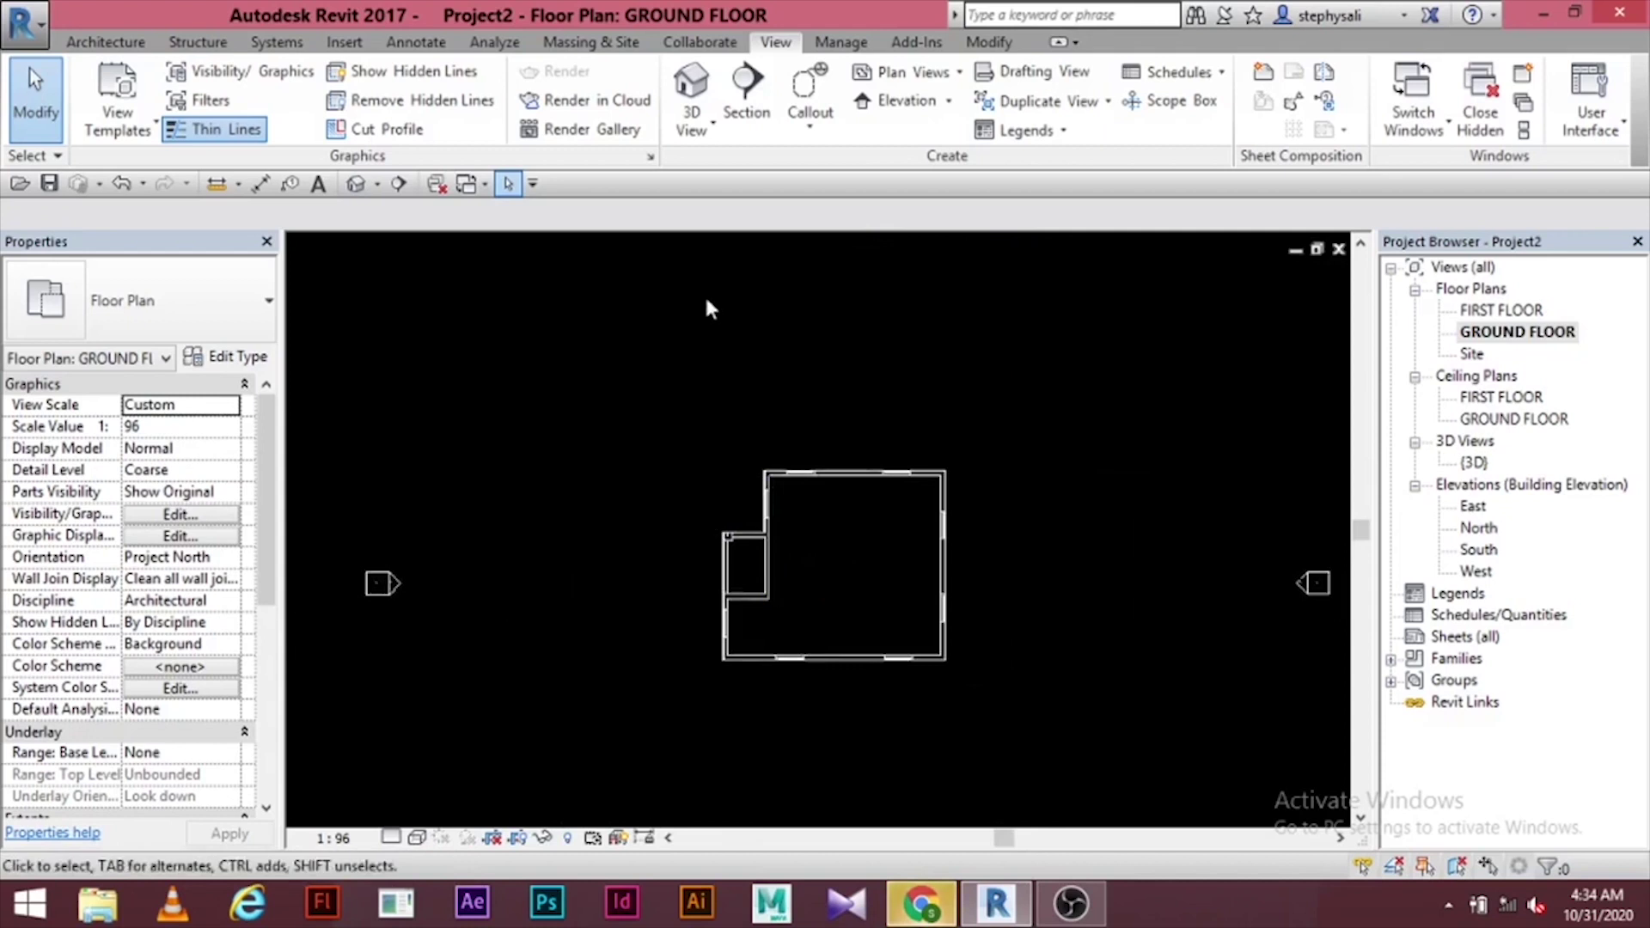
click(709, 129)
click(692, 210)
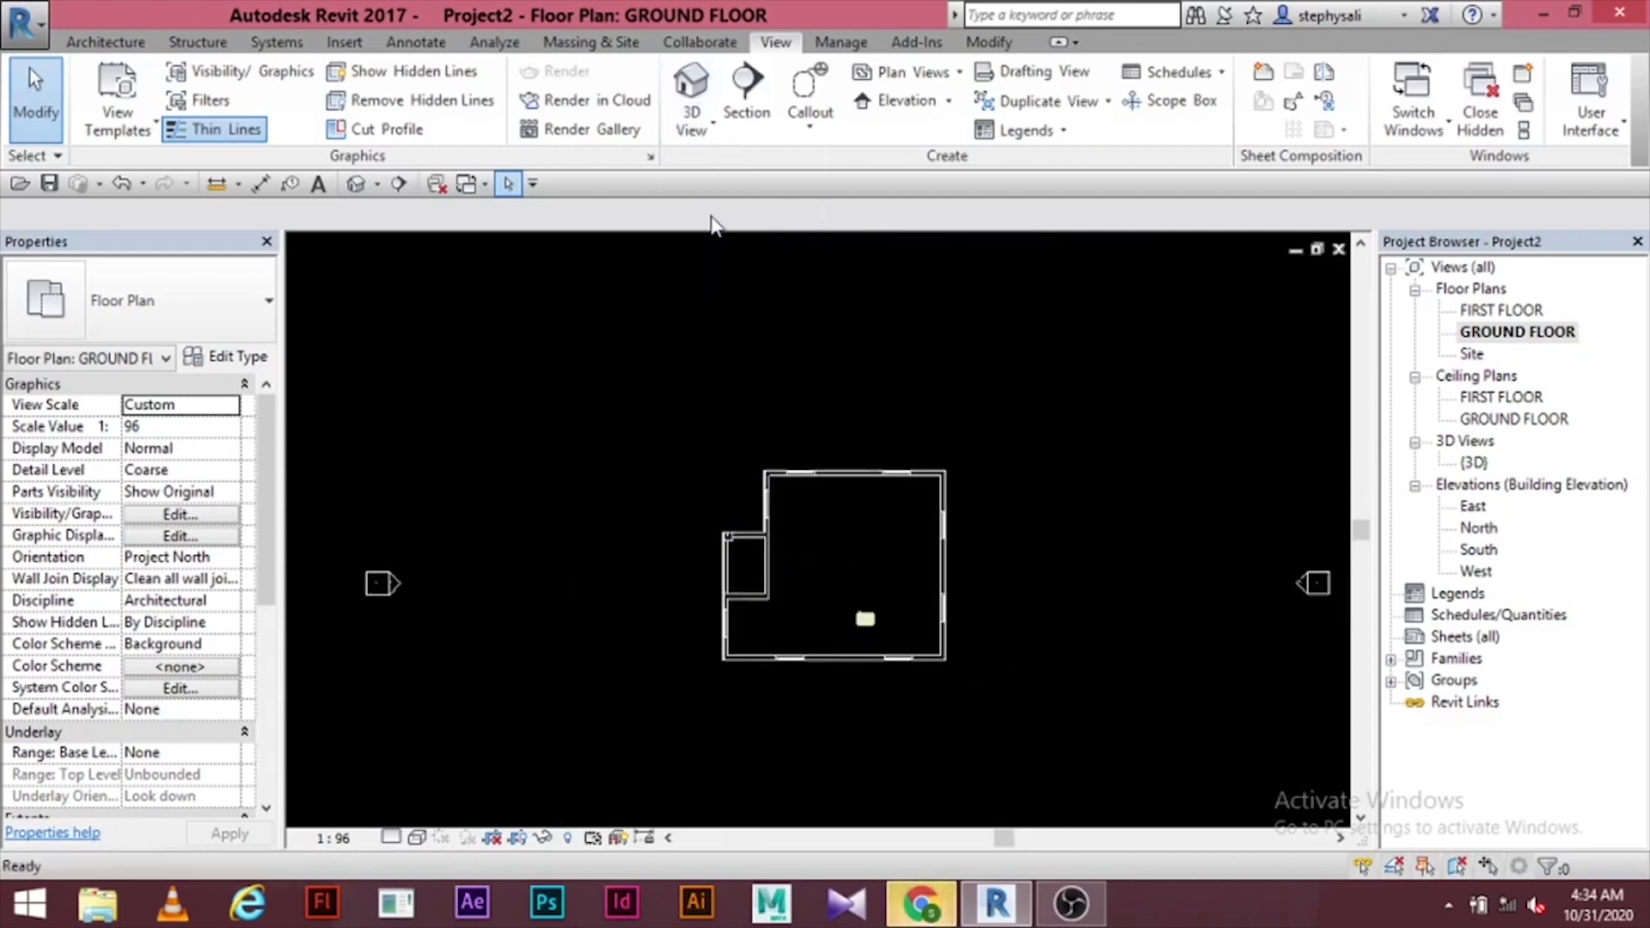
click(561, 343)
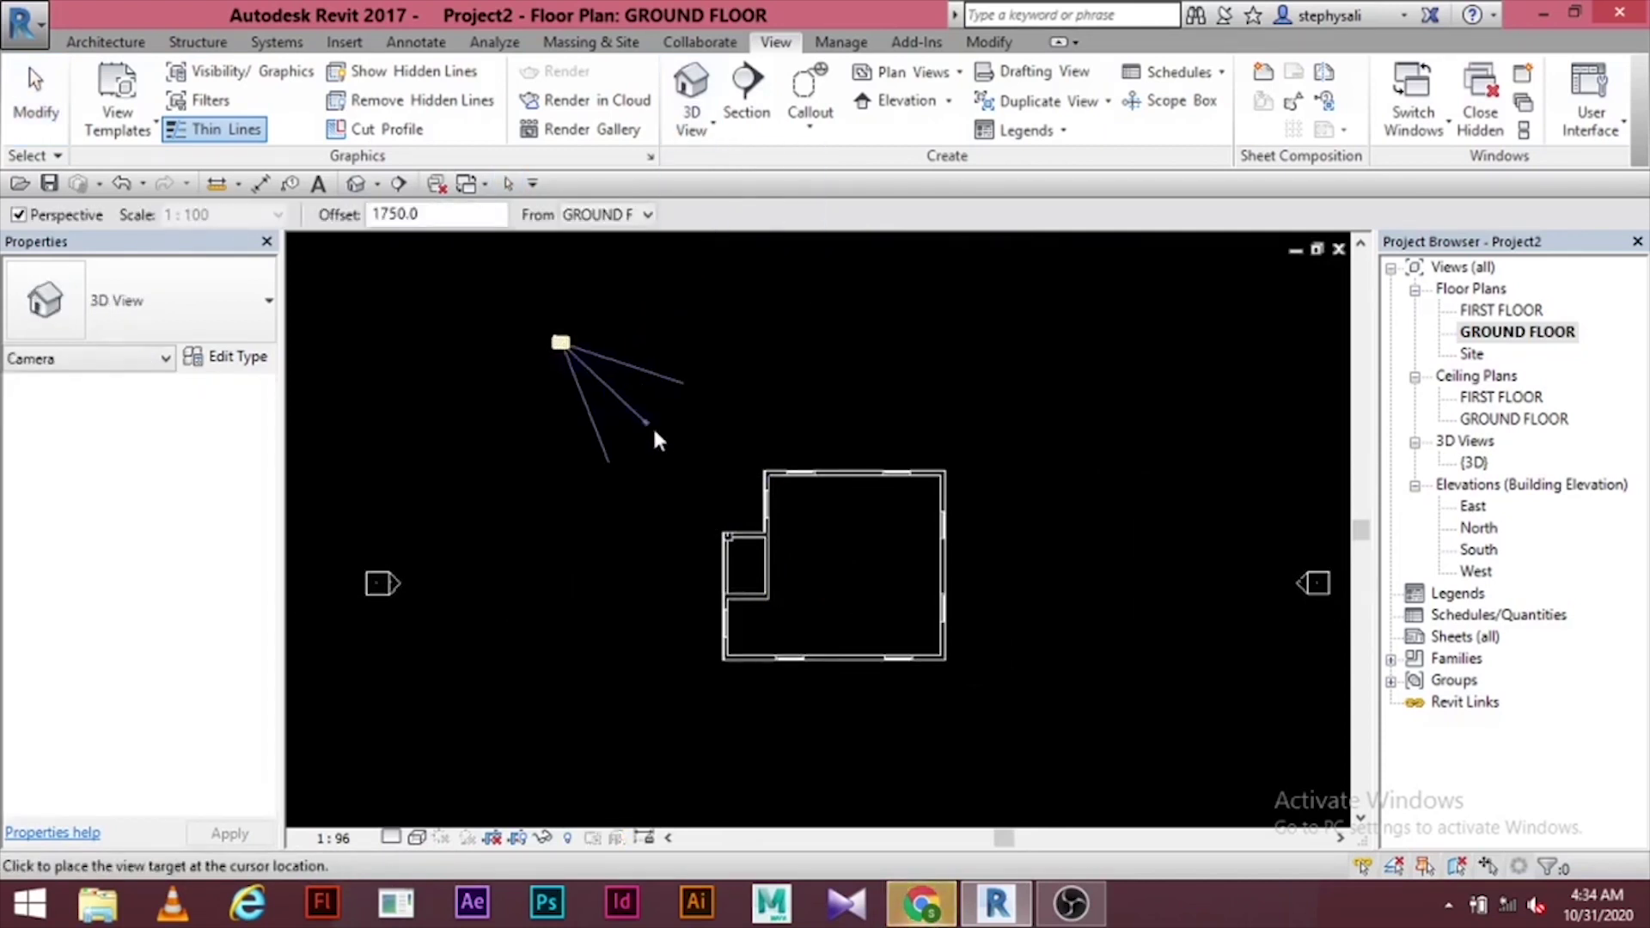
click(991, 698)
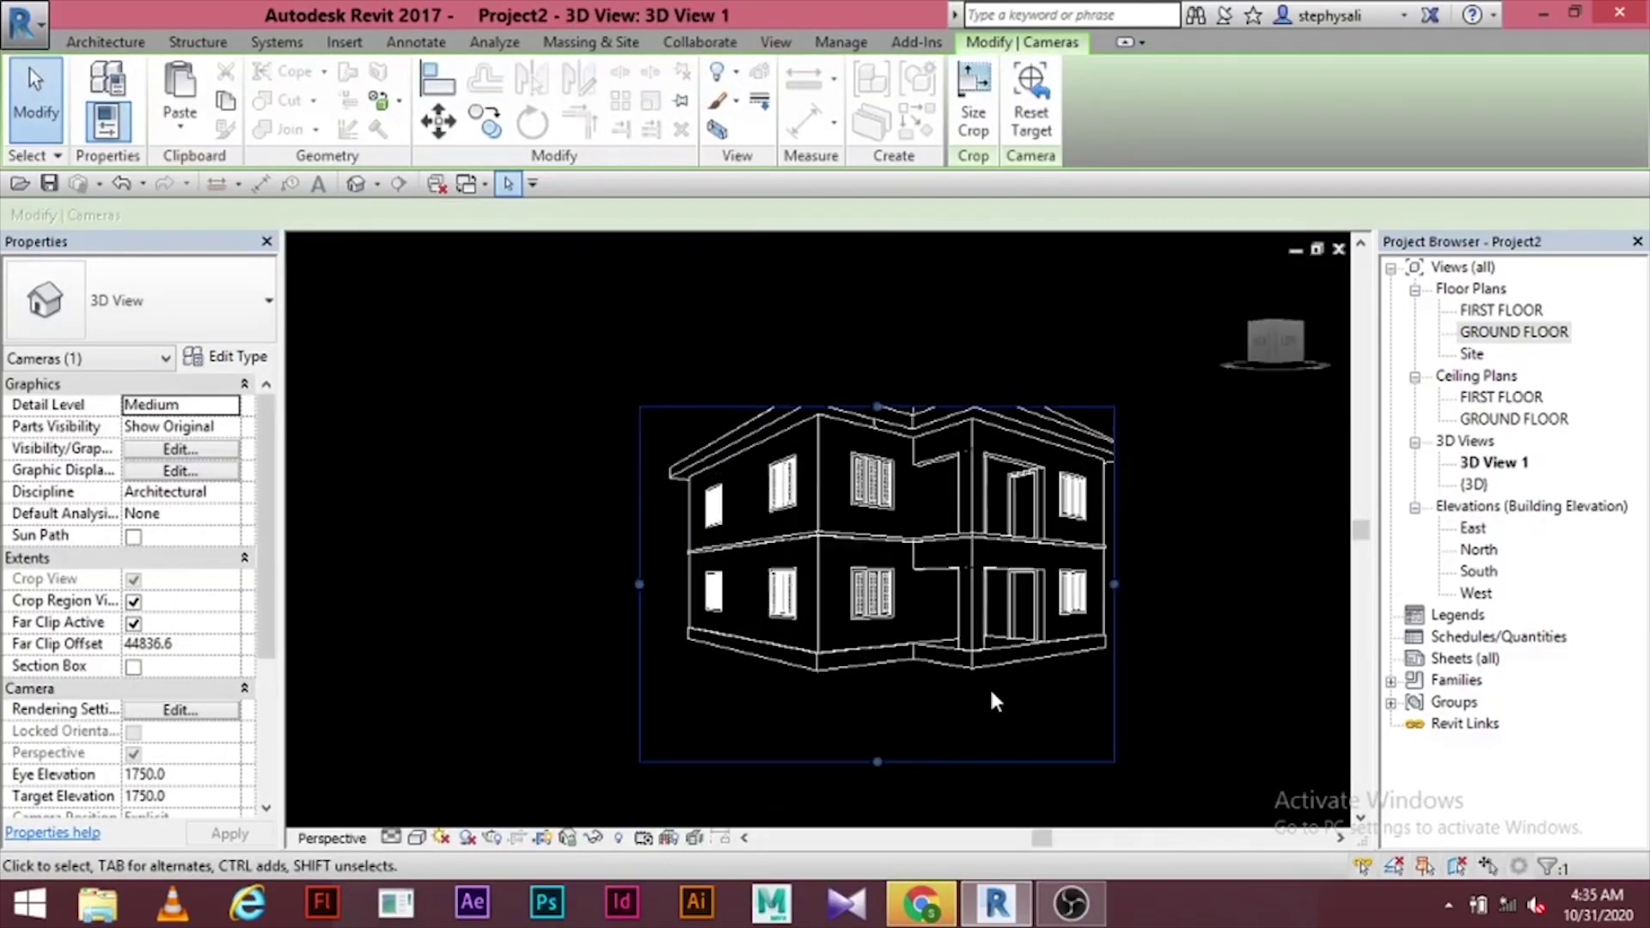
- Extend the crop region's top and right edges, then zoom and recentre the house in 3D View 1
drag(878, 405, 879, 337)
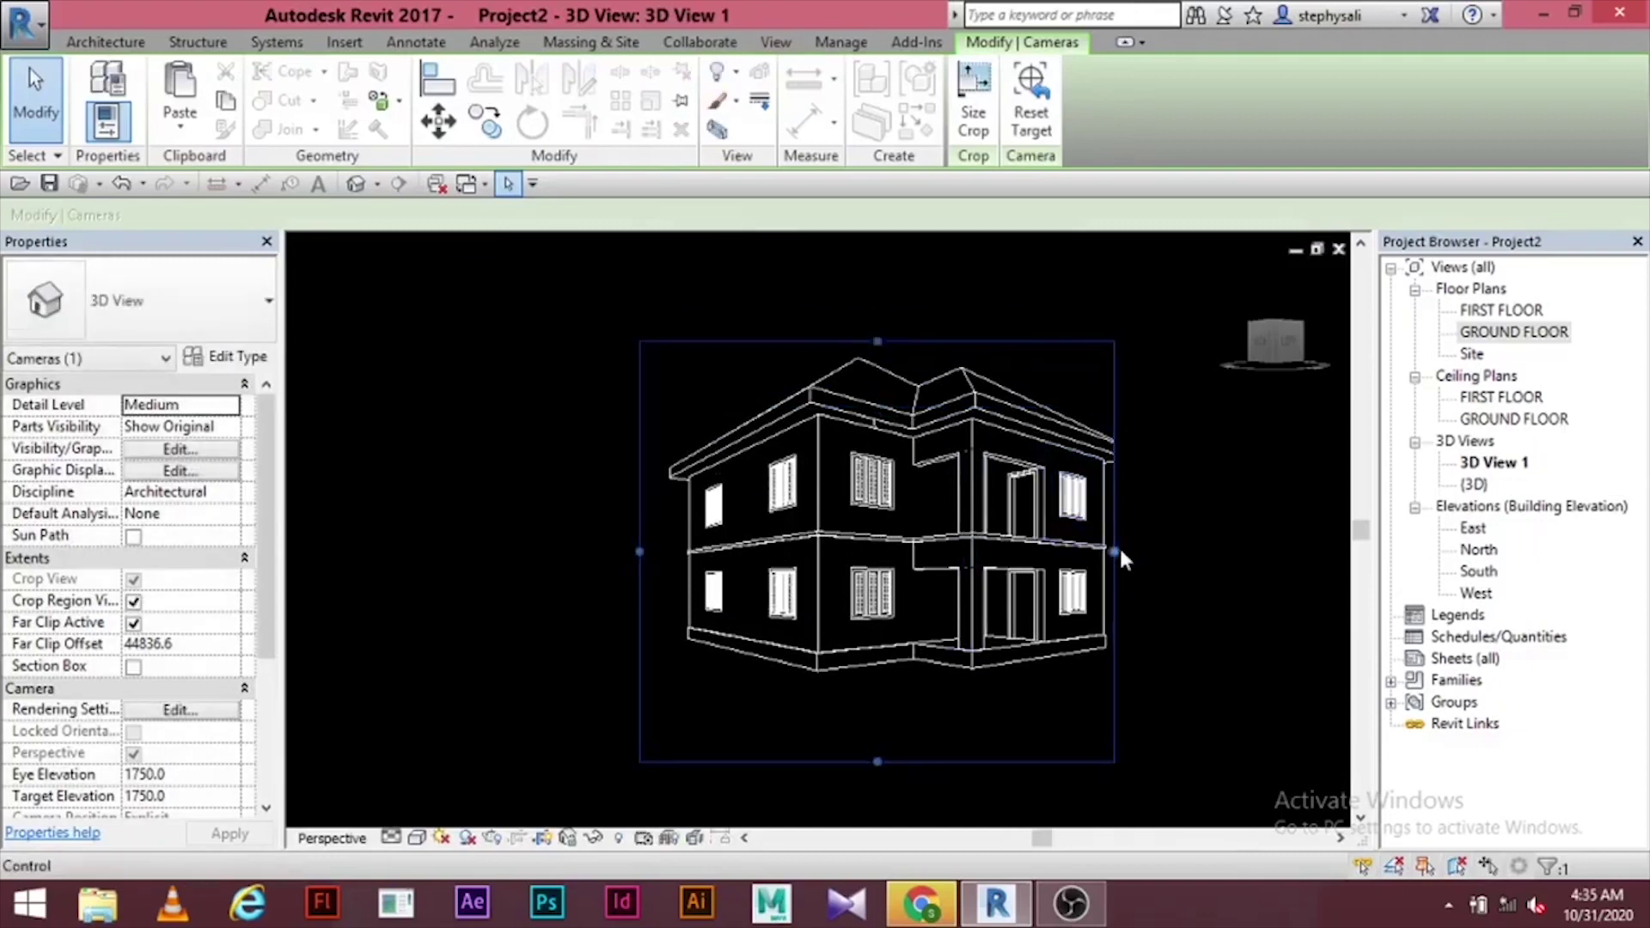
drag(1114, 551, 1158, 551)
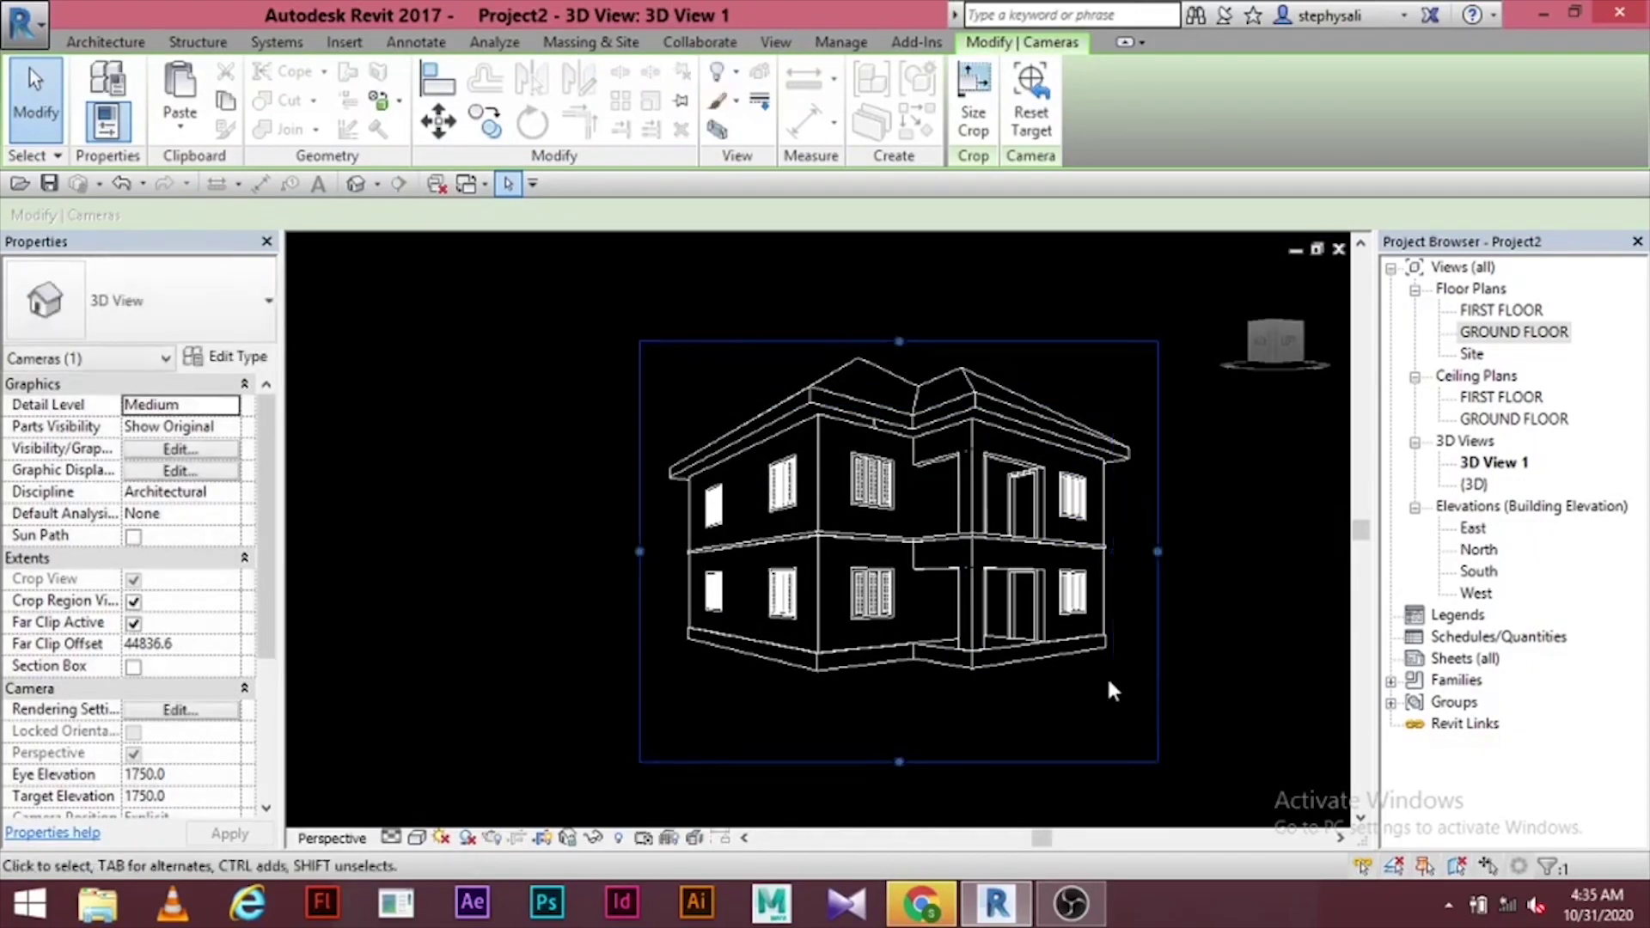
scroll(1076, 673, up, 4)
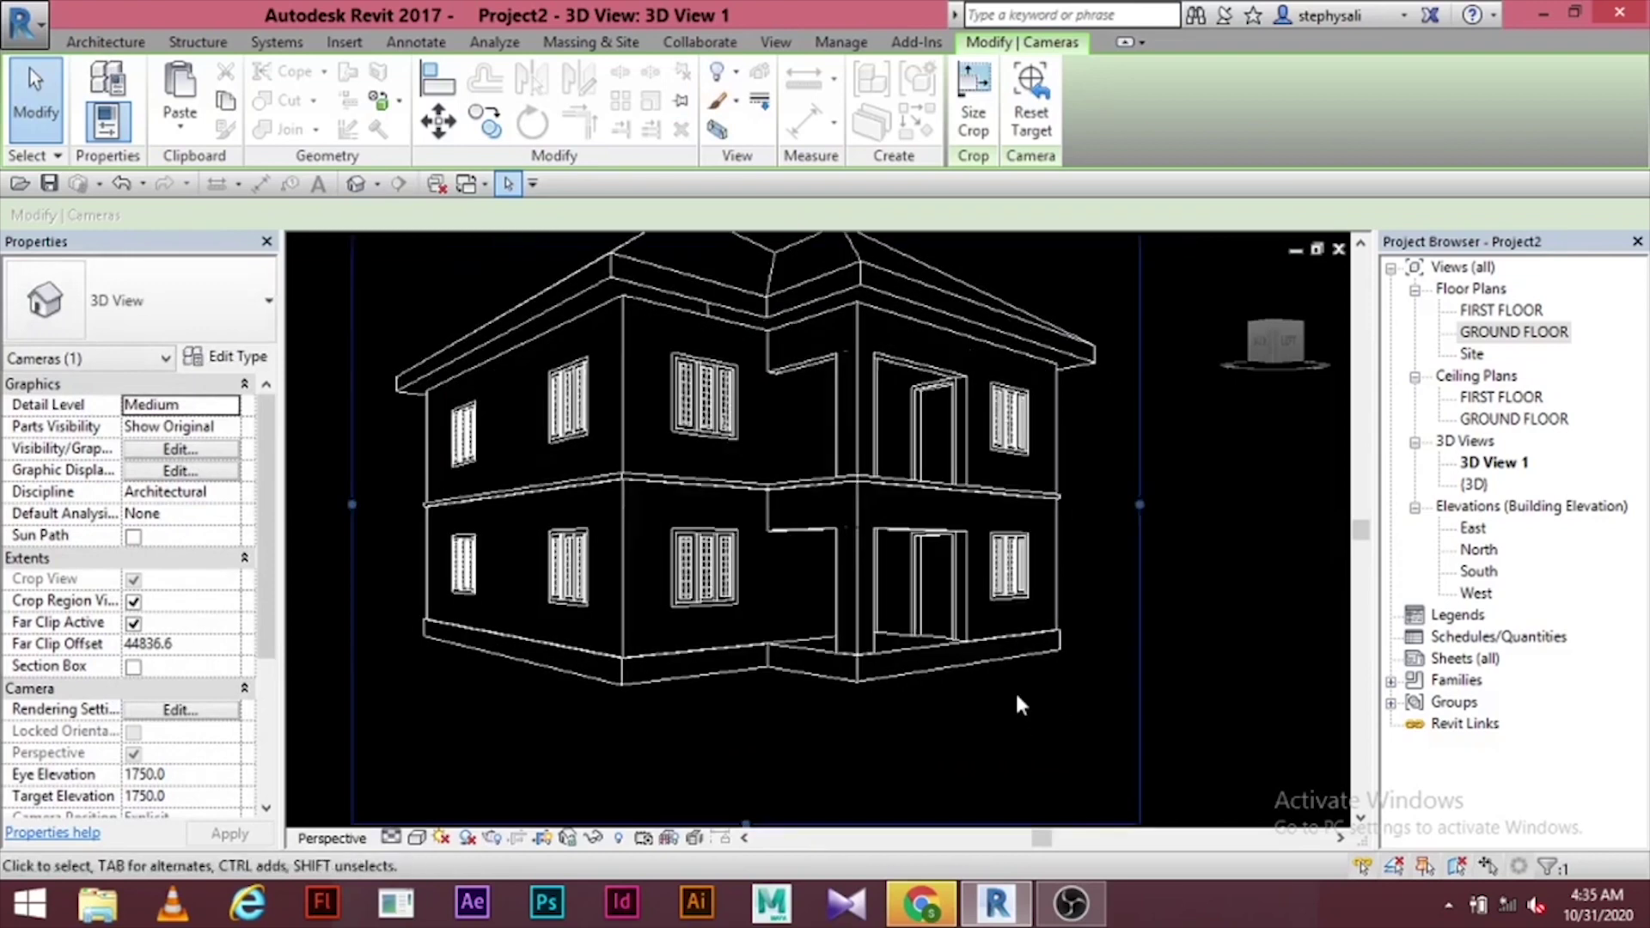
middle_drag(1019, 703, 1020, 759)
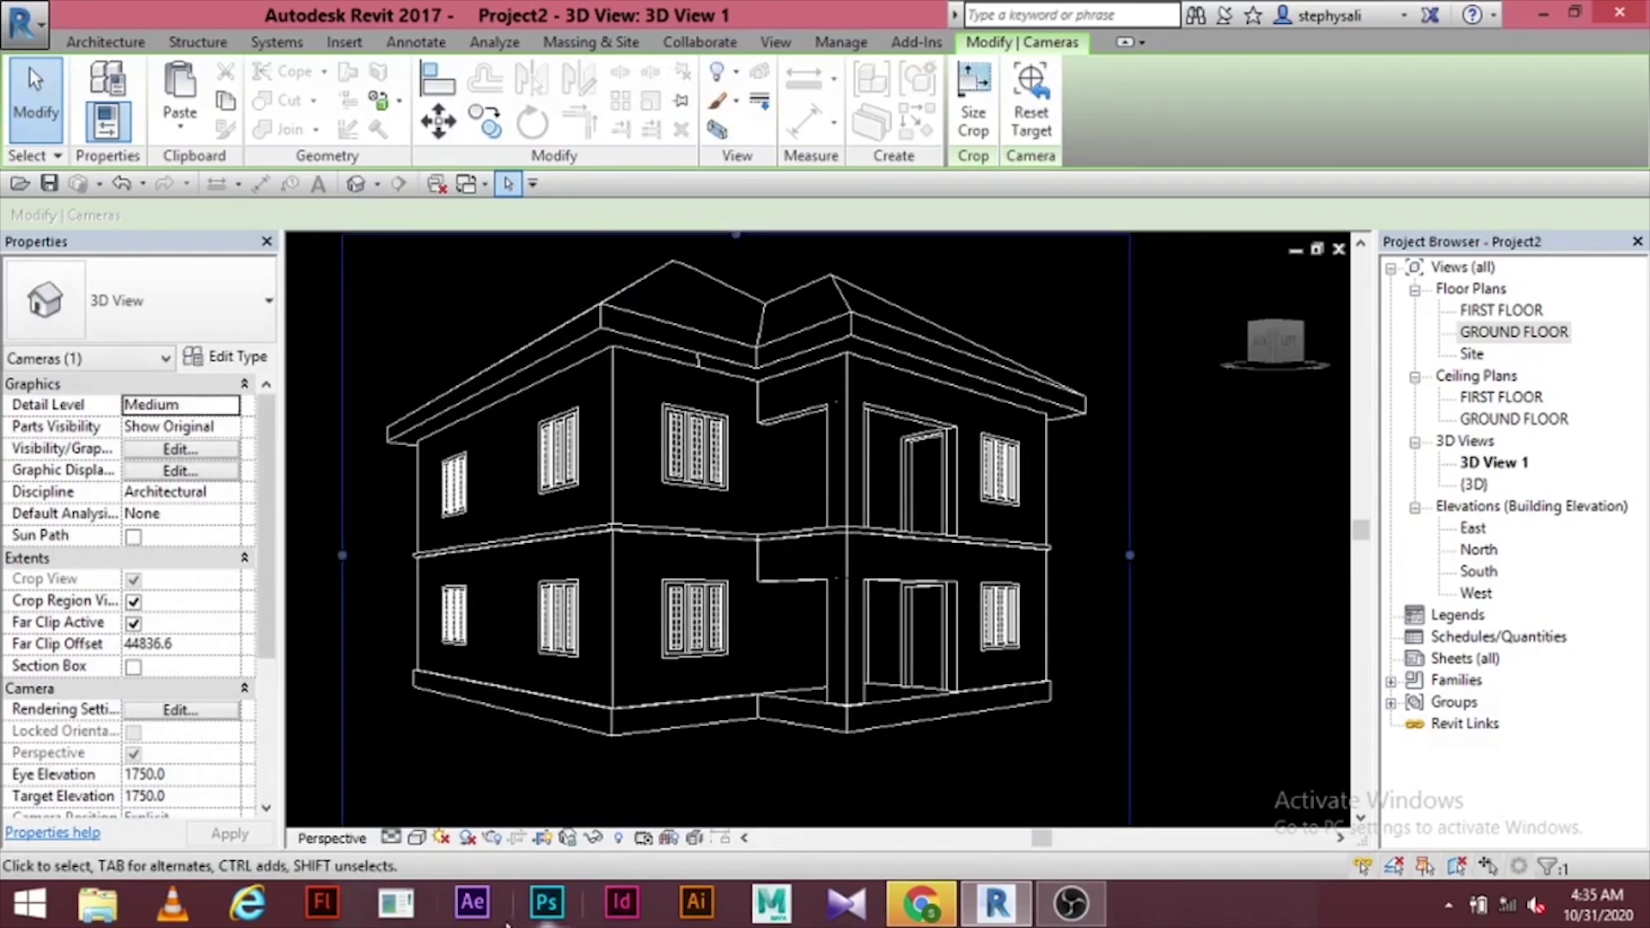
- Switch 3D View 1 to the Realistic visual style and deselect the camera
click(416, 838)
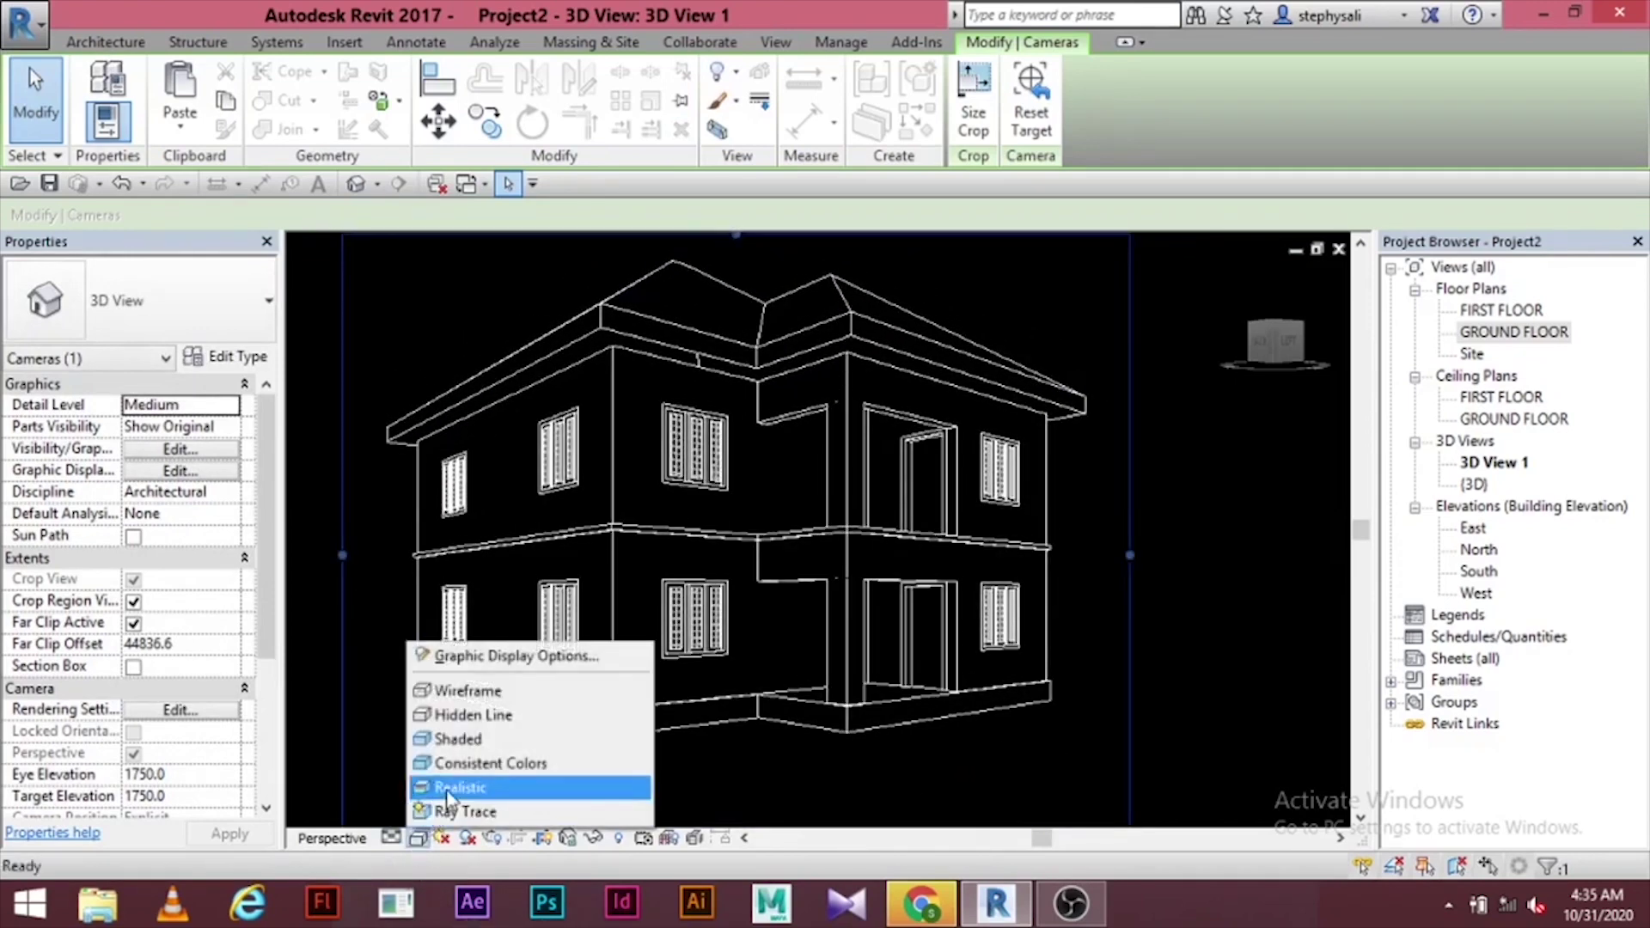
click(459, 789)
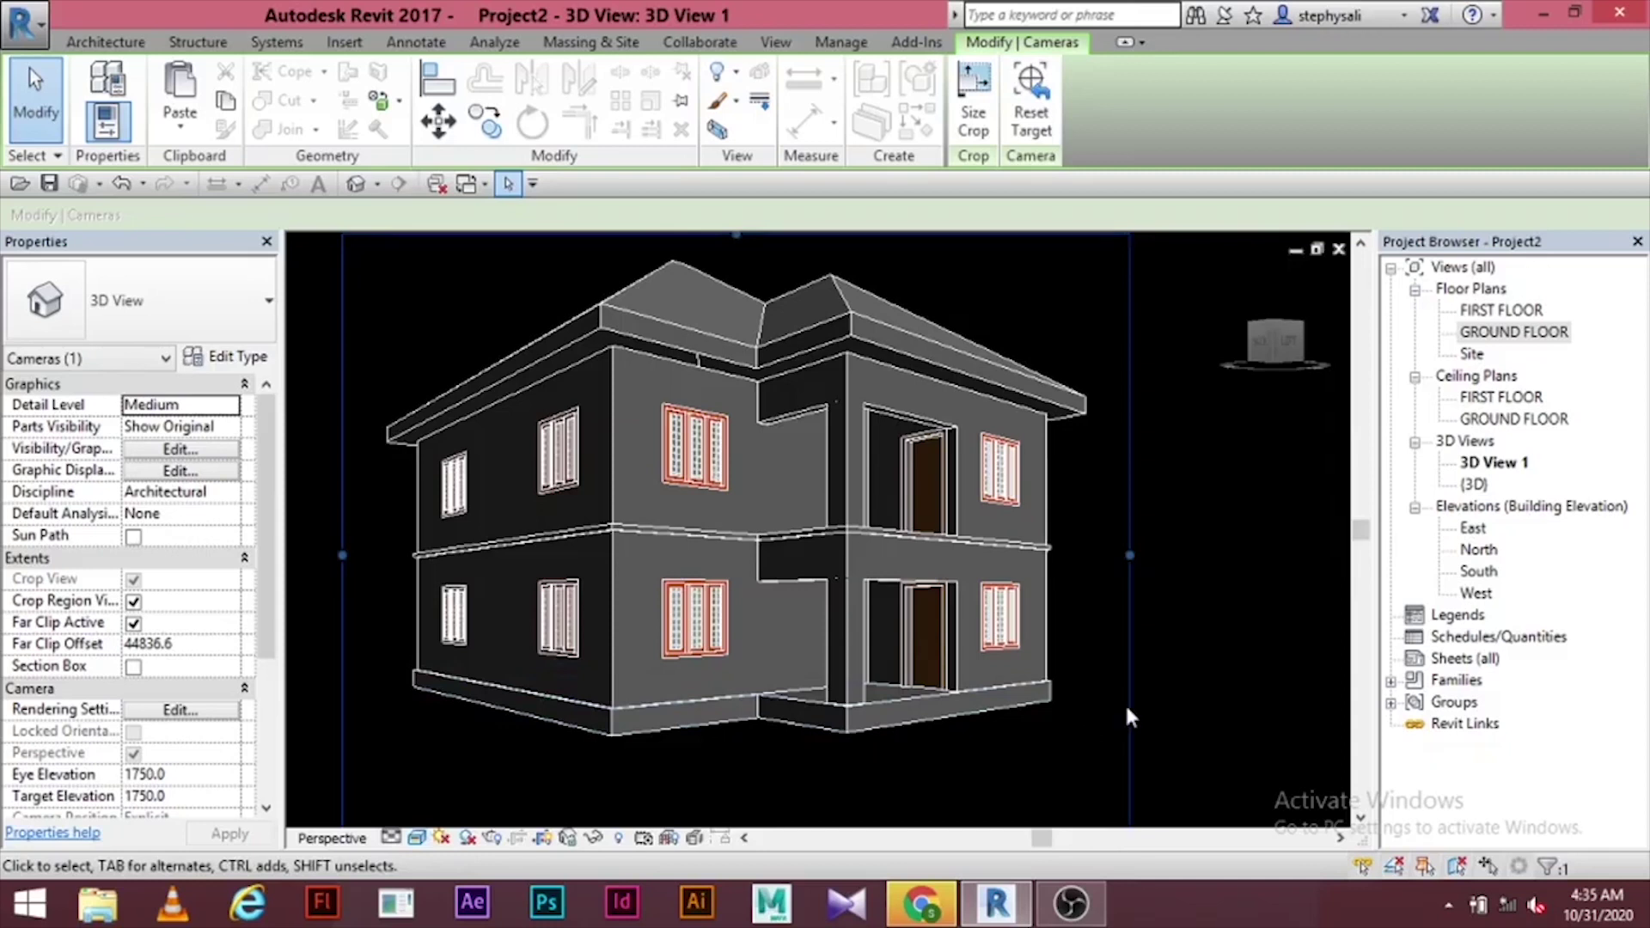
key(Escape)
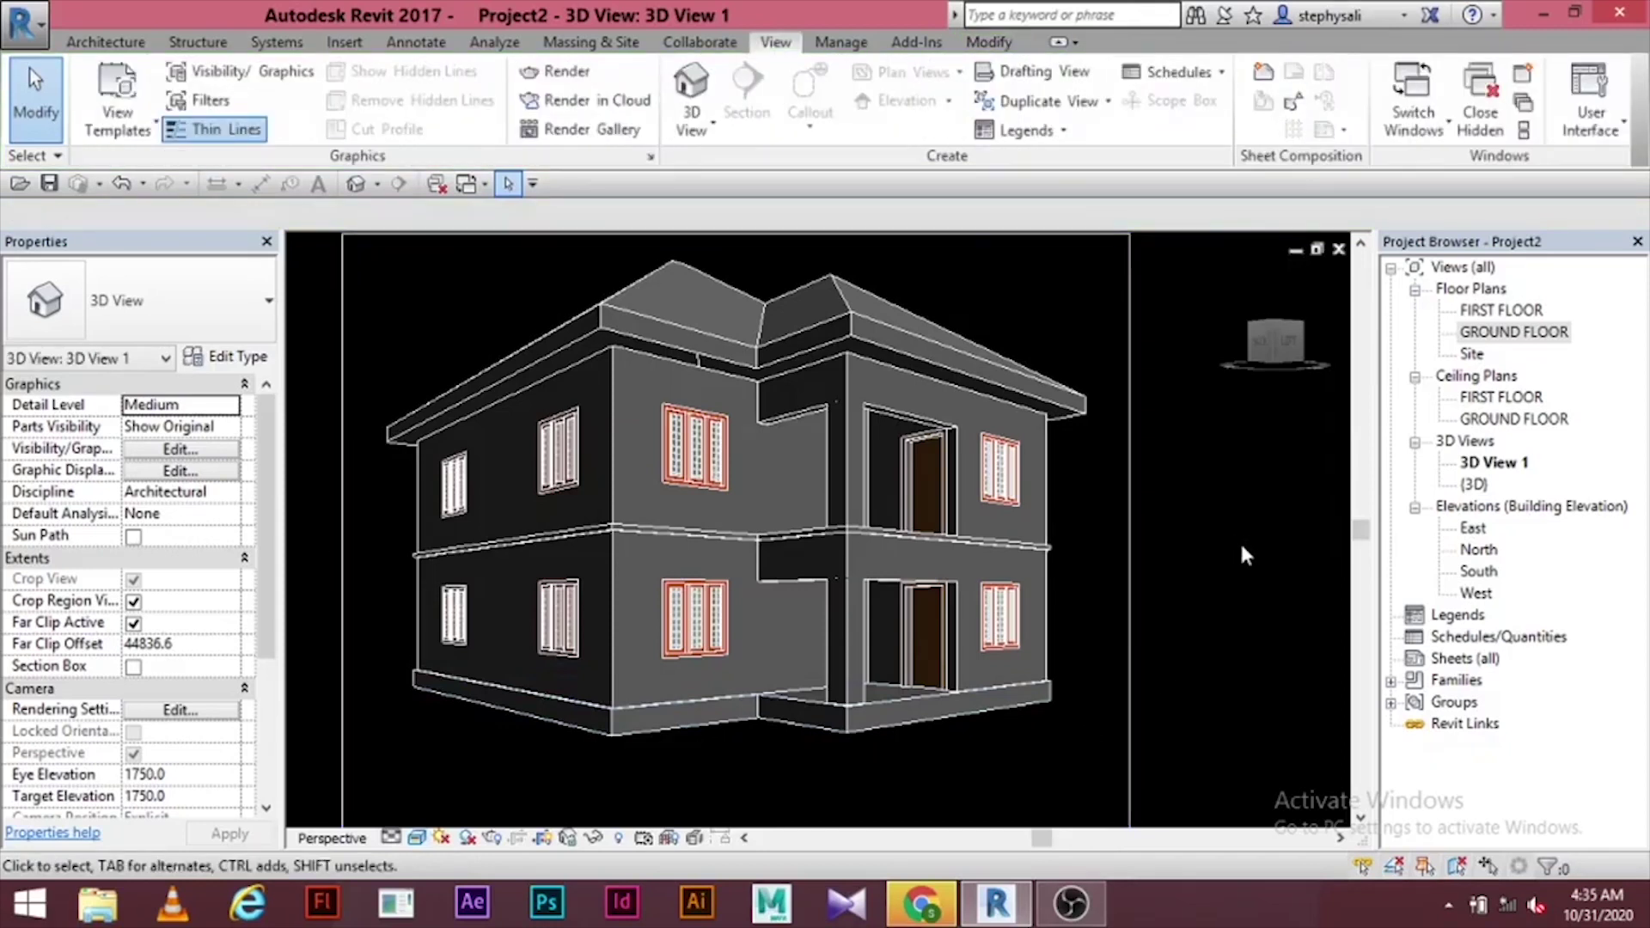